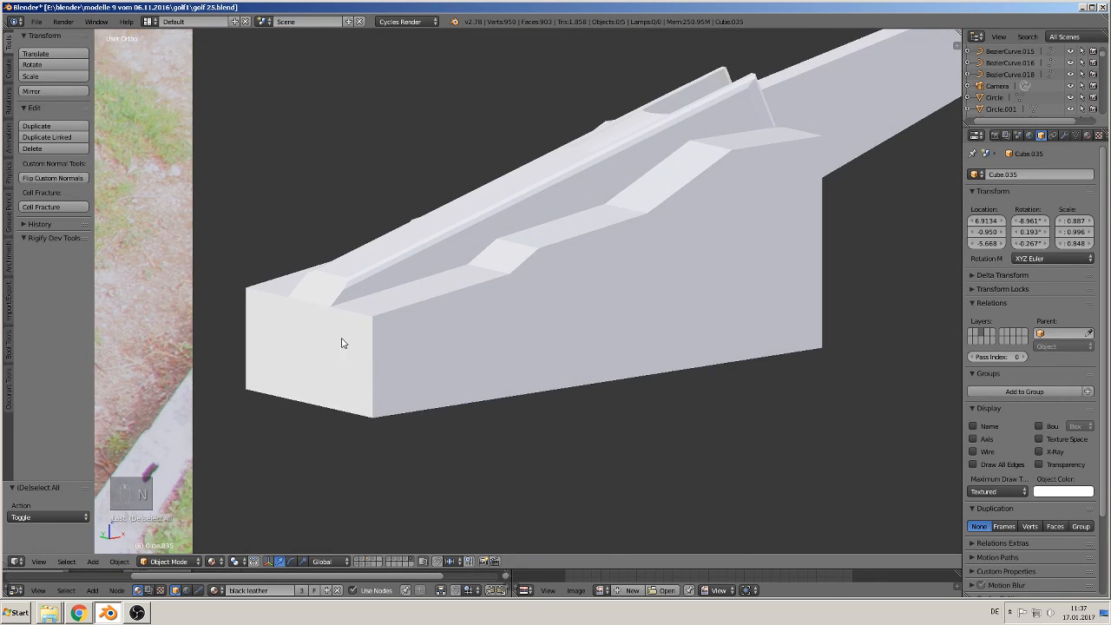
# Bevel the upper side edge and both vertical corner edges on one side of the handbrake cover with an offset of about 0.18
pyautogui.scroll(-2, 512, 291)
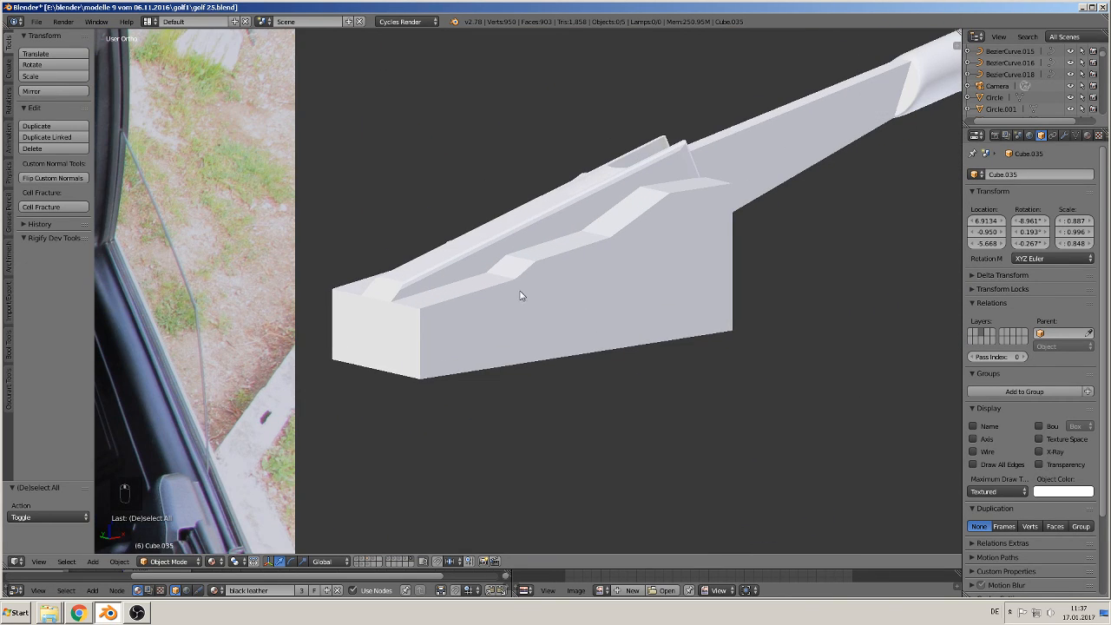
pyautogui.press('Tab')
pyautogui.press('Tab')
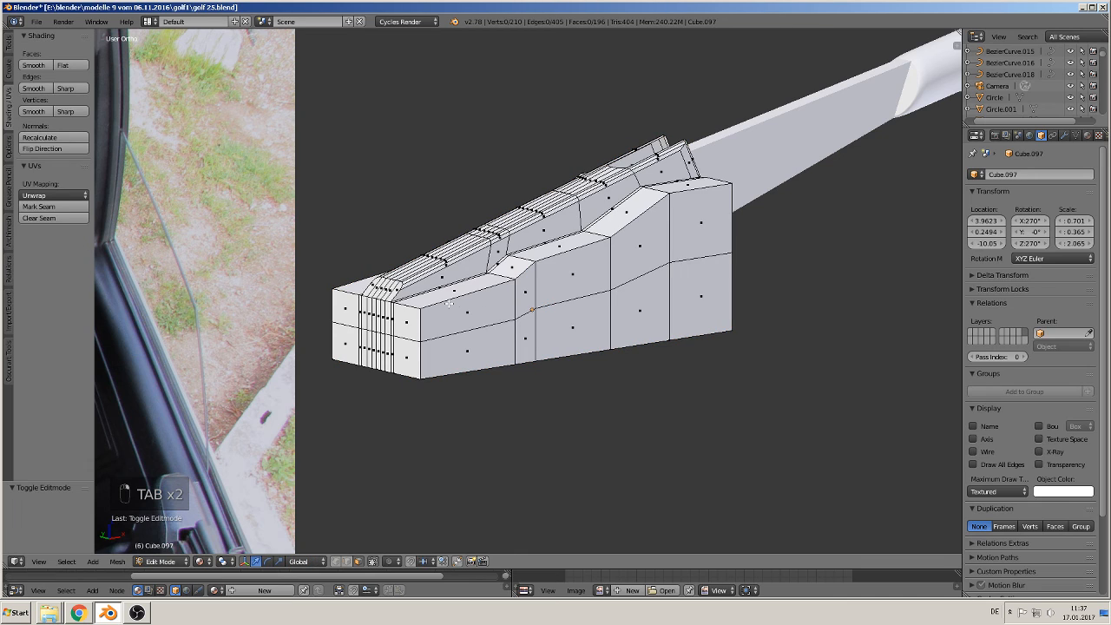
pyautogui.press('2')
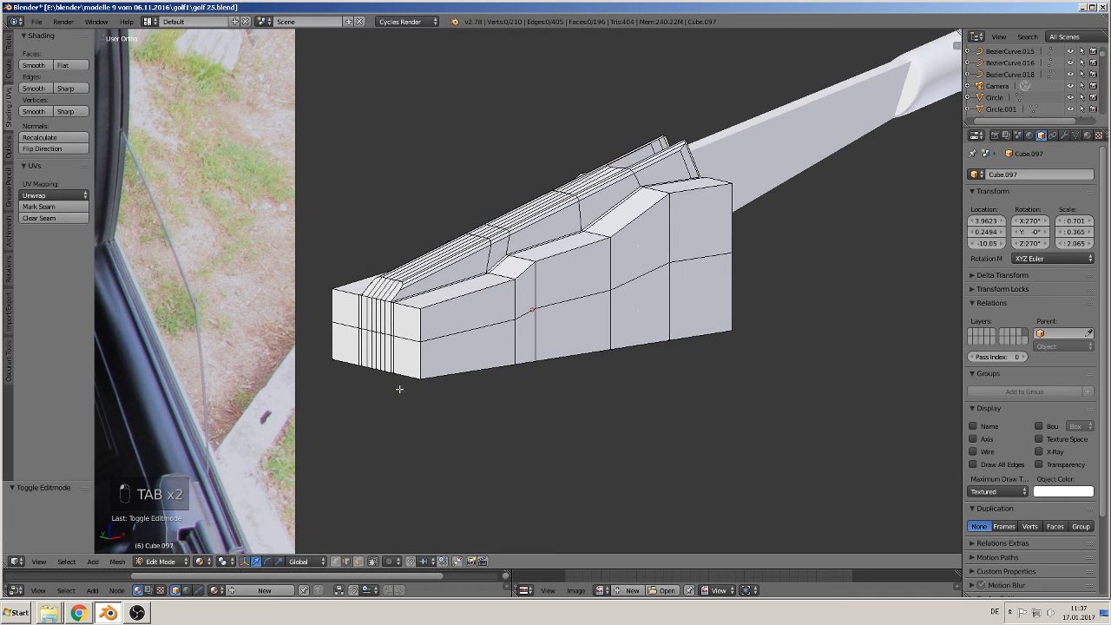
pyautogui.keyDown('alt'); pyautogui.rightClick(441, 306); pyautogui.keyUp('alt')
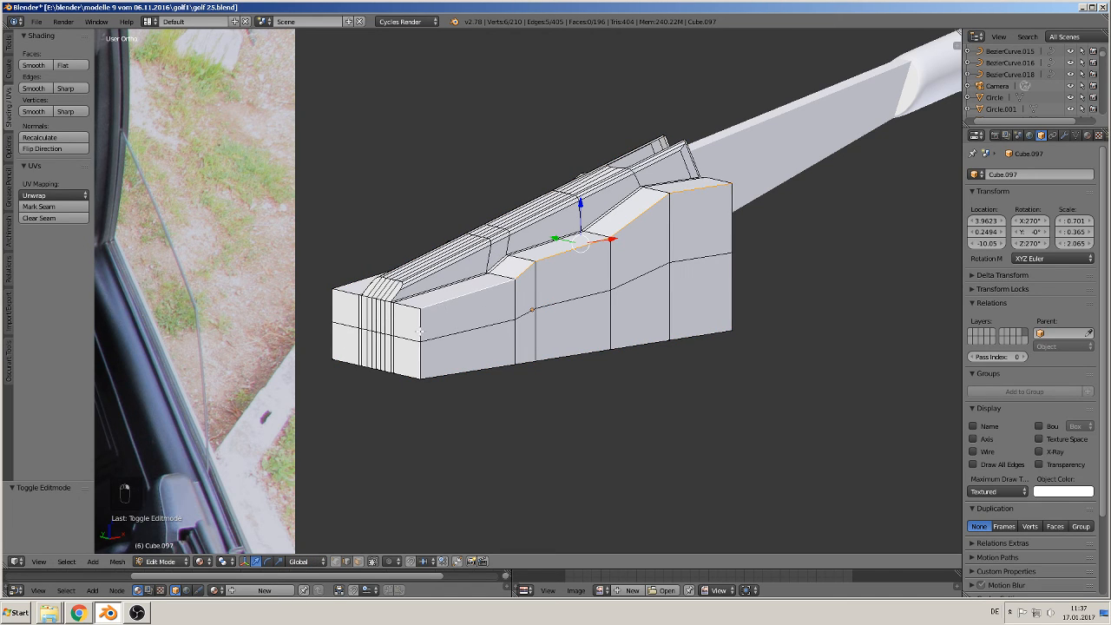
pyautogui.keyDown('alt'); pyautogui.rightClick(420, 332); pyautogui.keyUp('alt')
pyautogui.keyDown('alt'); pyautogui.keyDown('shift'); pyautogui.rightClick(734, 227); pyautogui.keyUp('shift'); pyautogui.keyUp('alt')
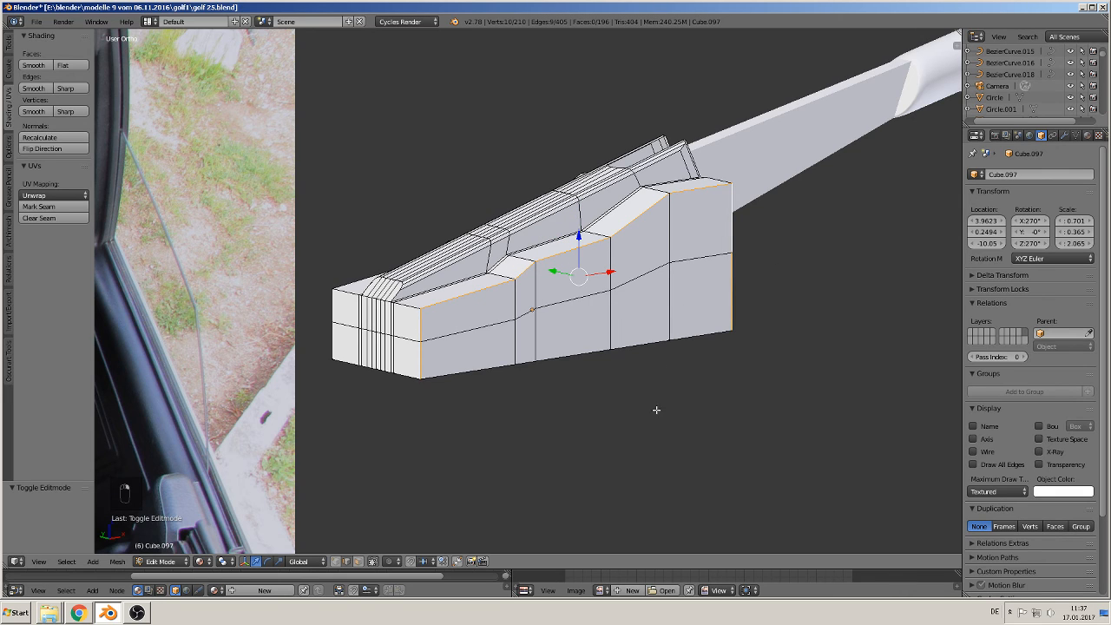
pyautogui.hotkey('ctrl', 'b')
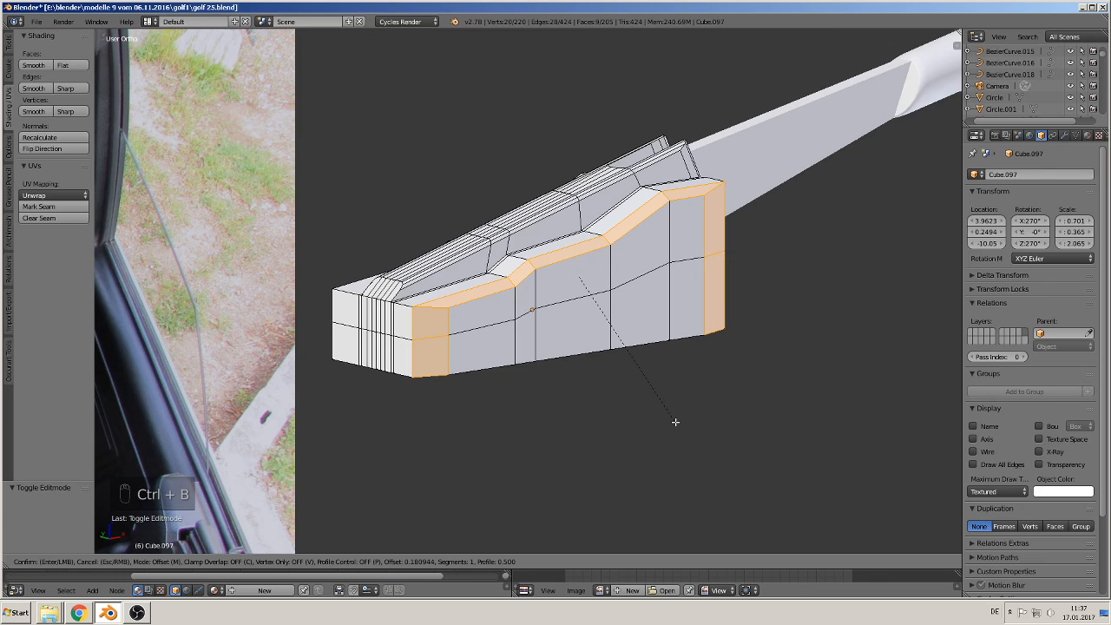
pyautogui.click(676, 422)
pyautogui.press('a')
pyautogui.moveTo(617, 404); pyautogui.dragTo(602, 413, button='middle')
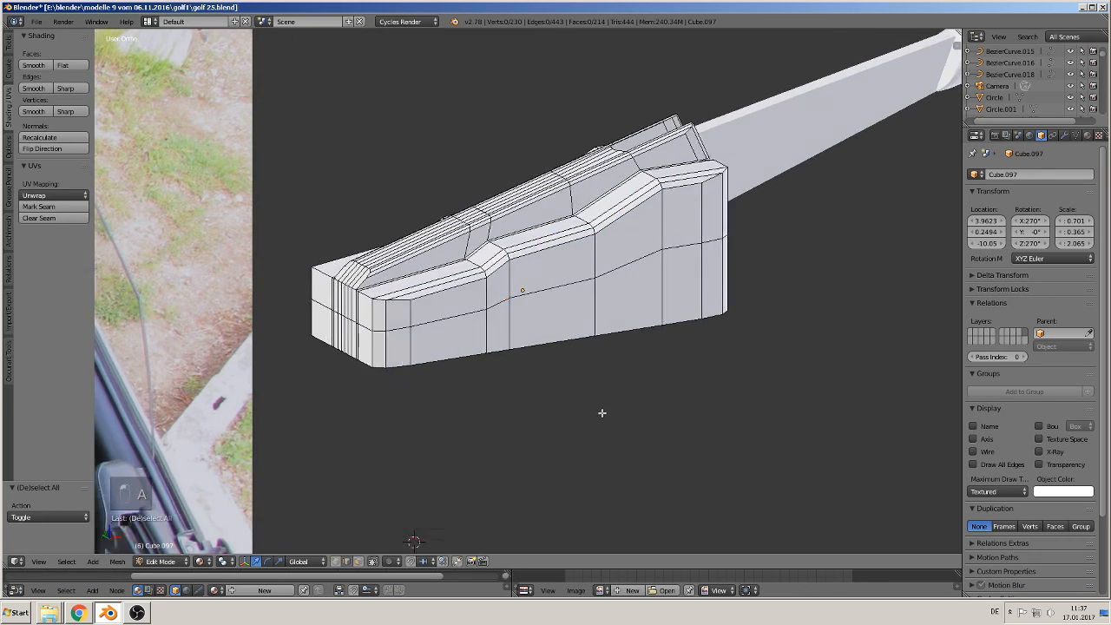
pyautogui.press('Tab')
# Bevel the matching upper and vertical corner edges on the cover's opposite side, and shade the cover smooth
pyautogui.moveTo(682, 365); pyautogui.dragTo(695, 318, button='middle')
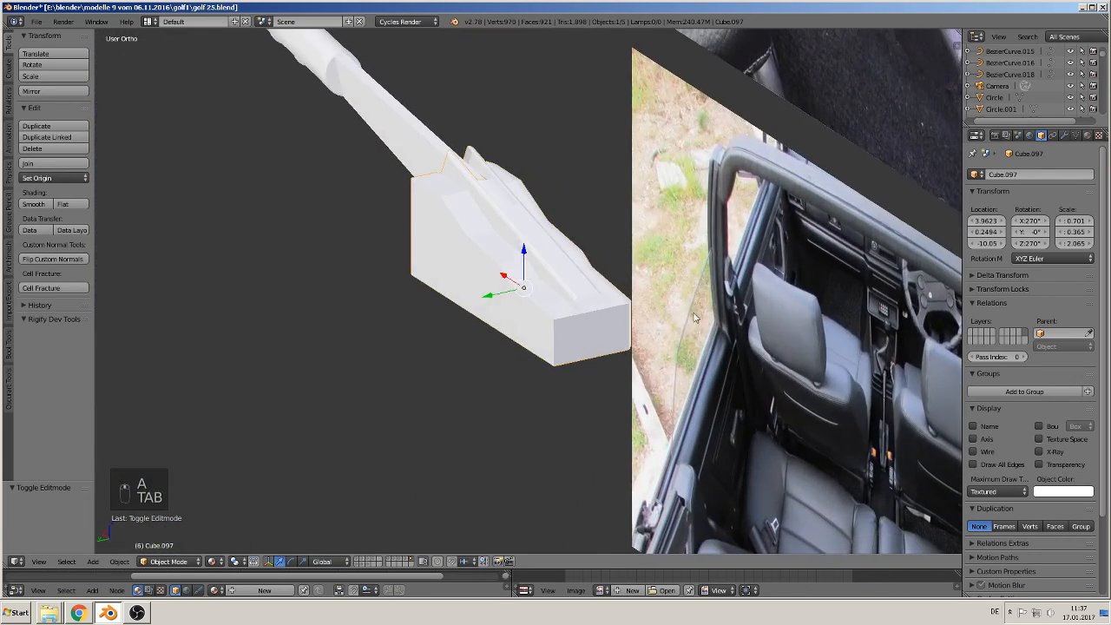
pyautogui.scroll(3, 568, 325)
pyautogui.press('Tab')
pyautogui.keyDown('alt'); pyautogui.rightClick(442, 213); pyautogui.keyUp('alt')
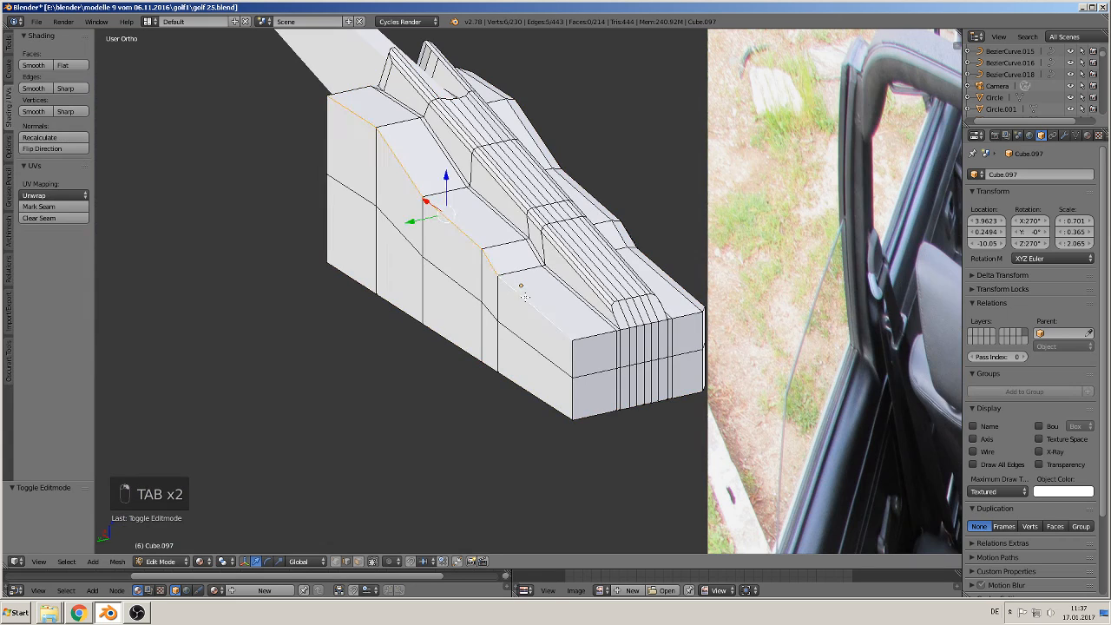
pyautogui.keyDown('alt'); pyautogui.rightClick(572, 357); pyautogui.keyUp('alt')
pyautogui.keyDown('alt'); pyautogui.keyDown('shift'); pyautogui.rightClick(337, 169); pyautogui.keyUp('shift'); pyautogui.keyUp('alt')
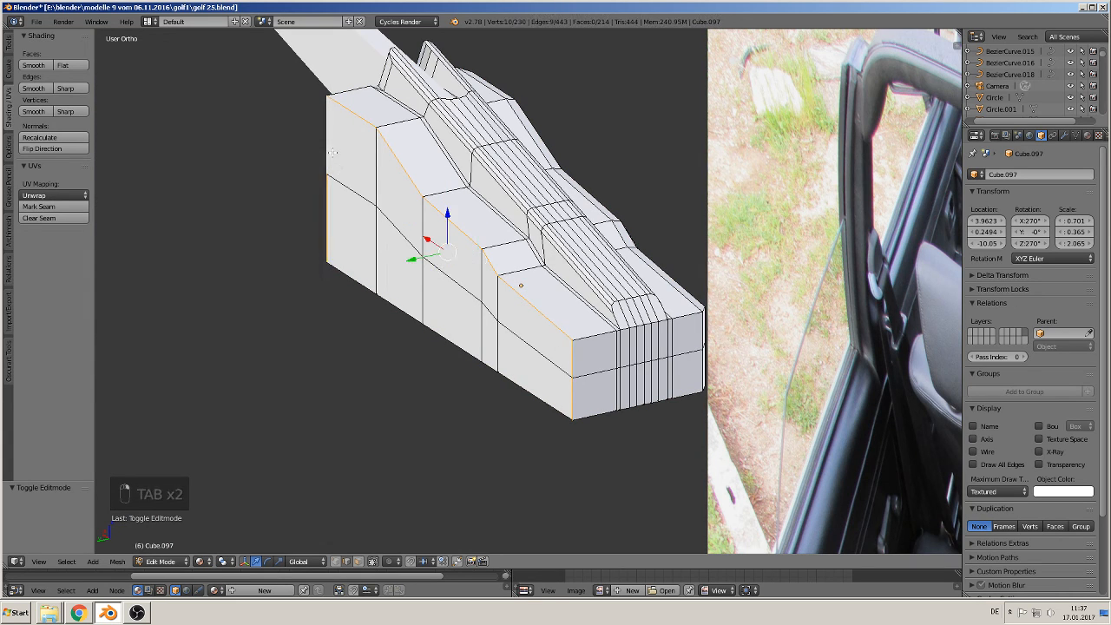
pyautogui.hotkey('ctrl', 'b')
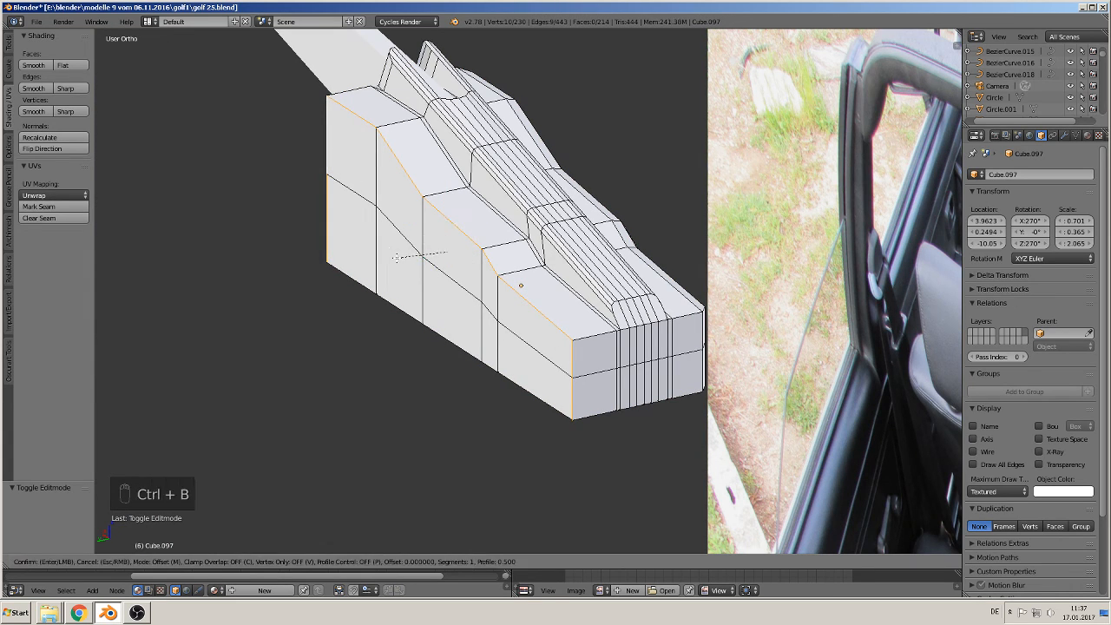
pyautogui.click(371, 317)
pyautogui.press('Tab')
pyautogui.moveTo(371, 317); pyautogui.dragTo(311, 314, button='middle')
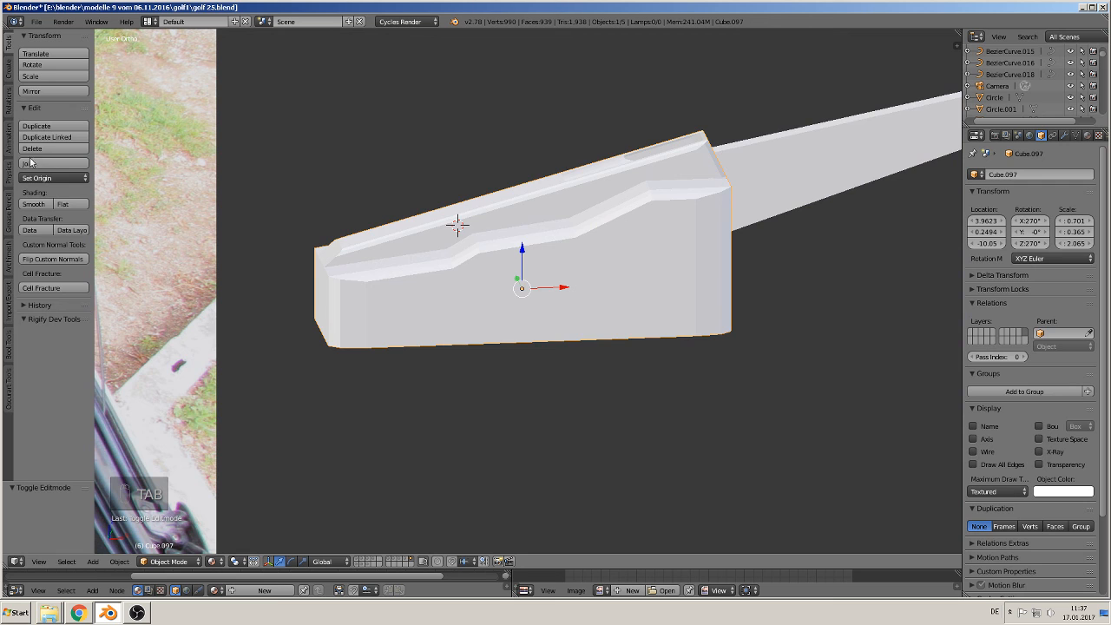
pyautogui.click(32, 204)
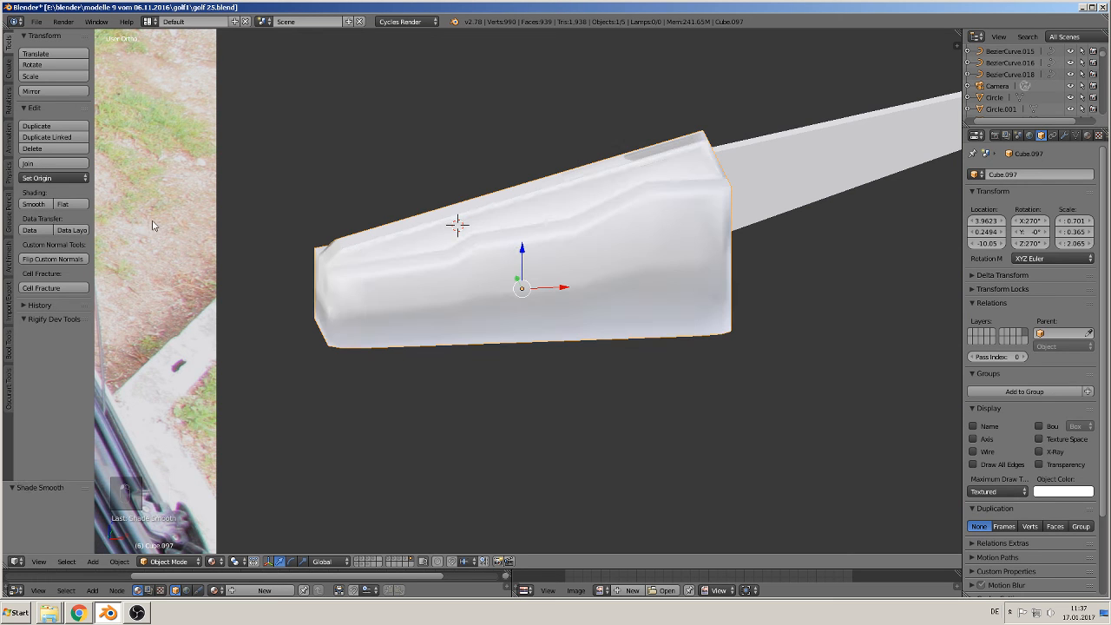
# Add a horizontal loop cut around the cover, close to its bottom edge
pyautogui.press('Tab')
pyautogui.scroll(2, 646, 314)
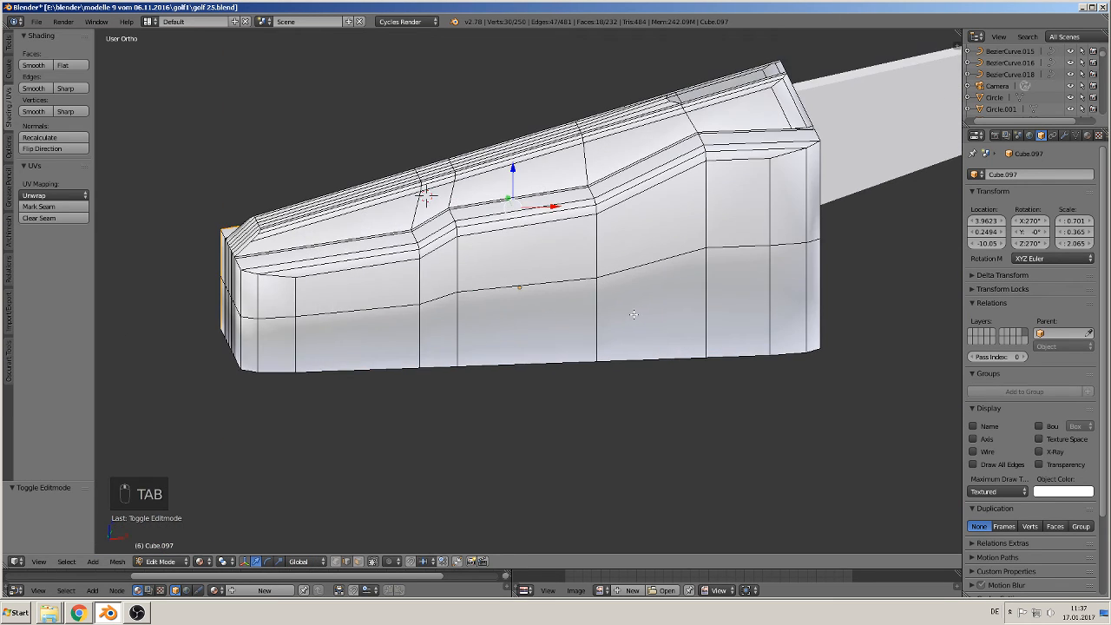
pyautogui.hotkey('ctrl', 'r')
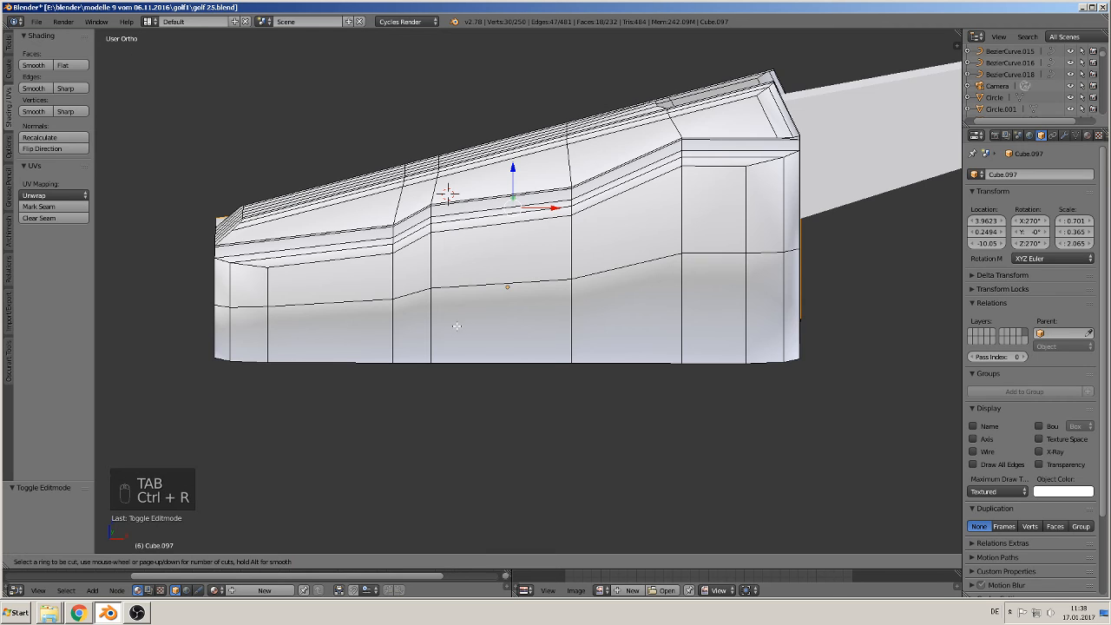
pyautogui.click(429, 330)
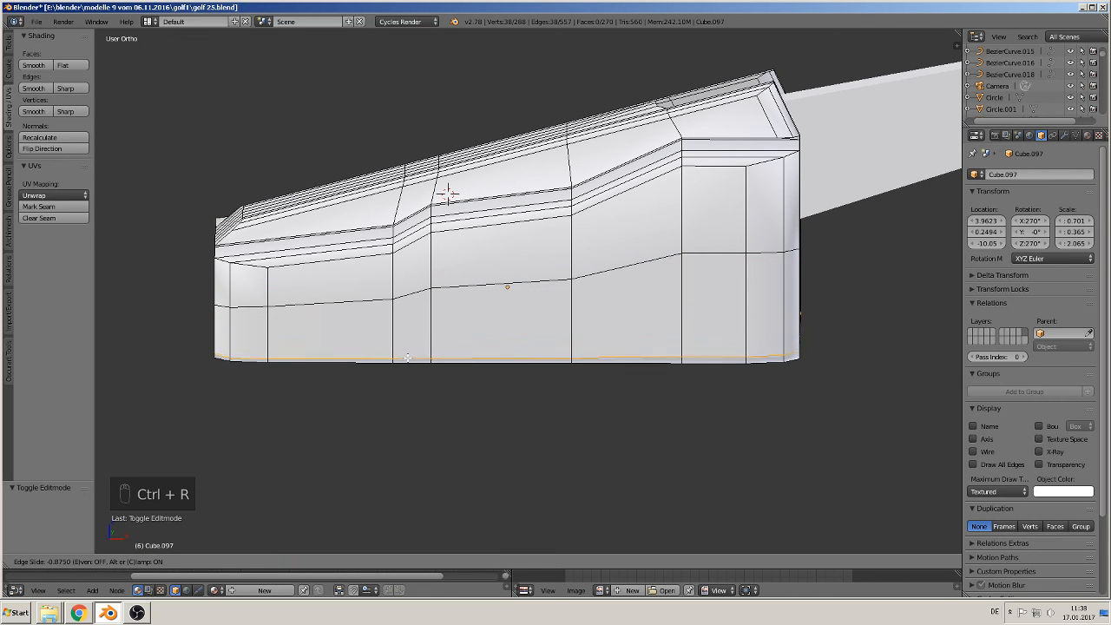
pyautogui.click(425, 344)
pyautogui.press('Tab')
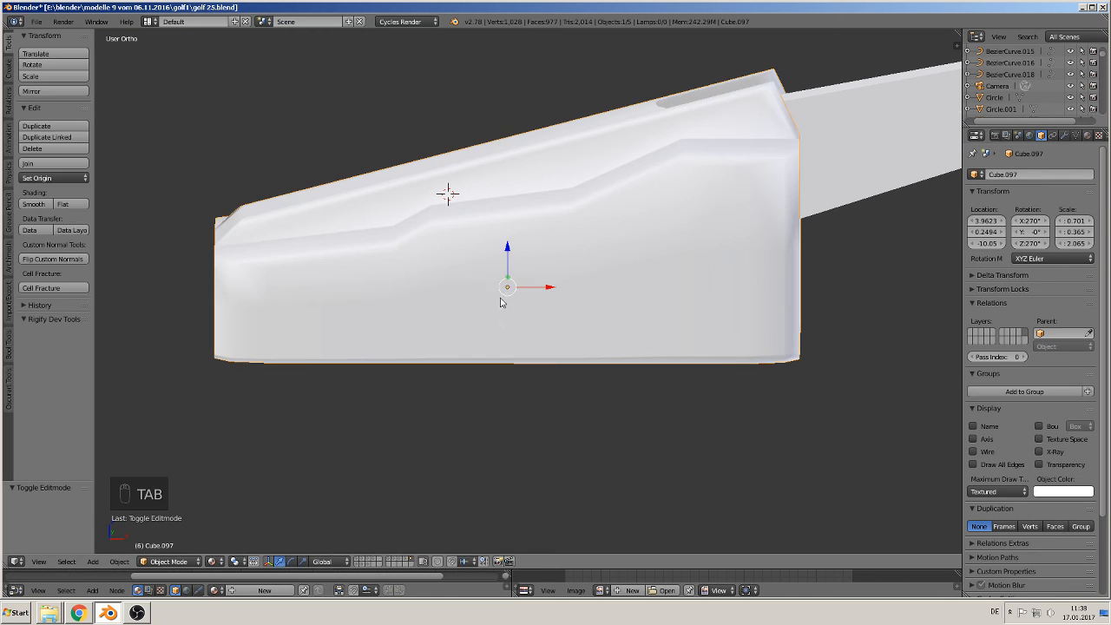
# Add a loop cut on the cover's side wall, just below the bevelled upper edge
pyautogui.scroll(-2, 502, 302)
pyautogui.moveTo(527, 301); pyautogui.dragTo(547, 276, button='middle')
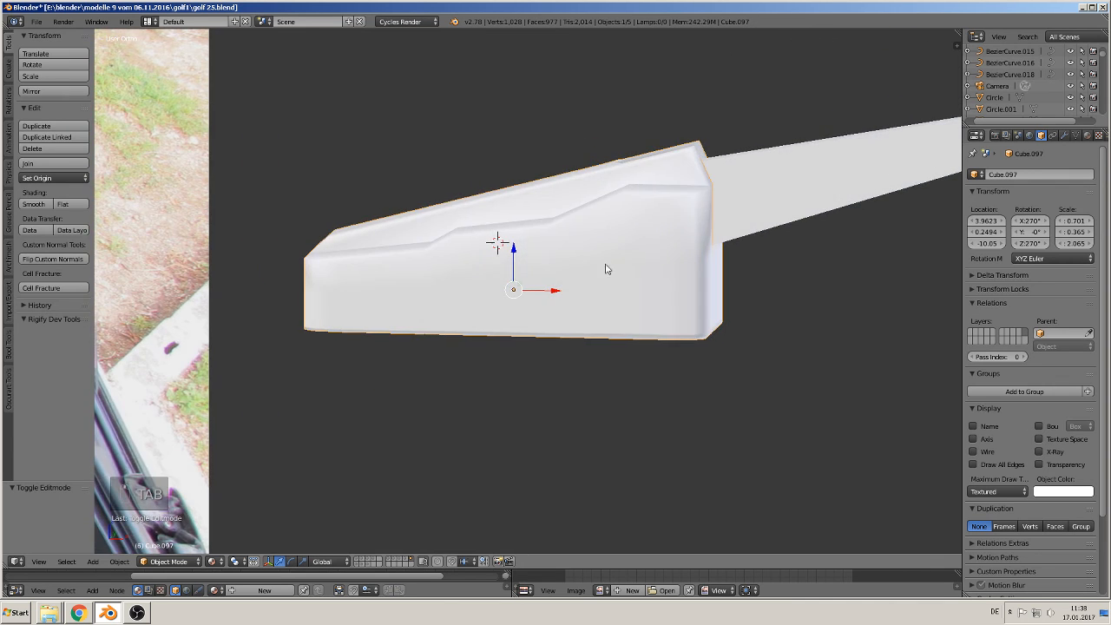
pyautogui.keyDown('shift'); pyautogui.moveTo(662, 273); pyautogui.dragTo(427, 324, button='middle'); pyautogui.keyUp('shift')
pyautogui.press('Tab')
pyautogui.scroll(2, 514, 341)
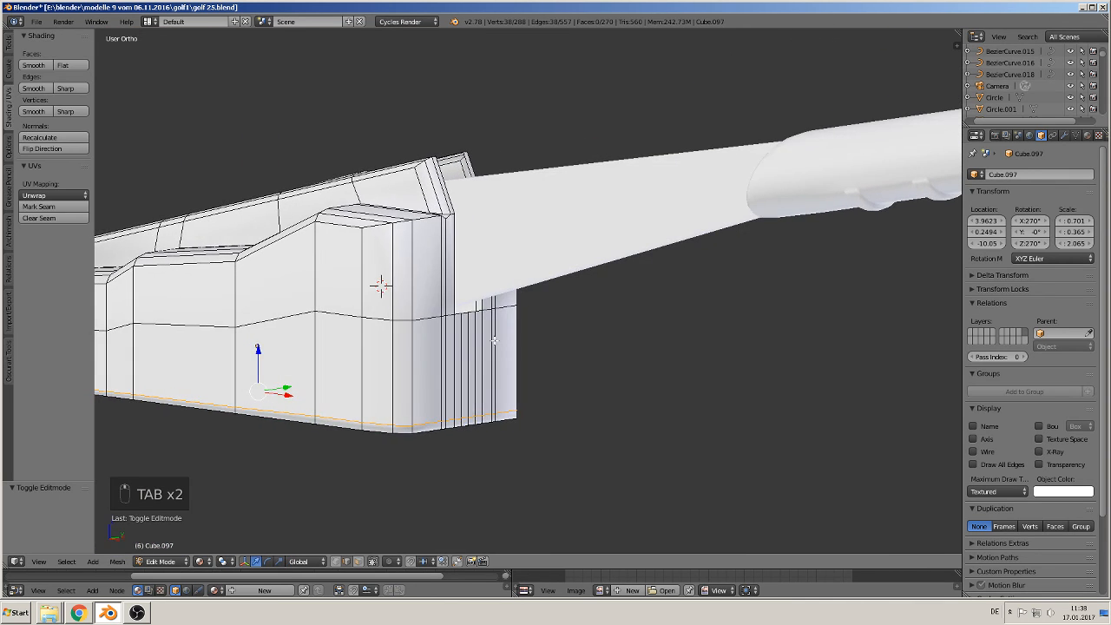
pyautogui.scroll(2, 469, 343)
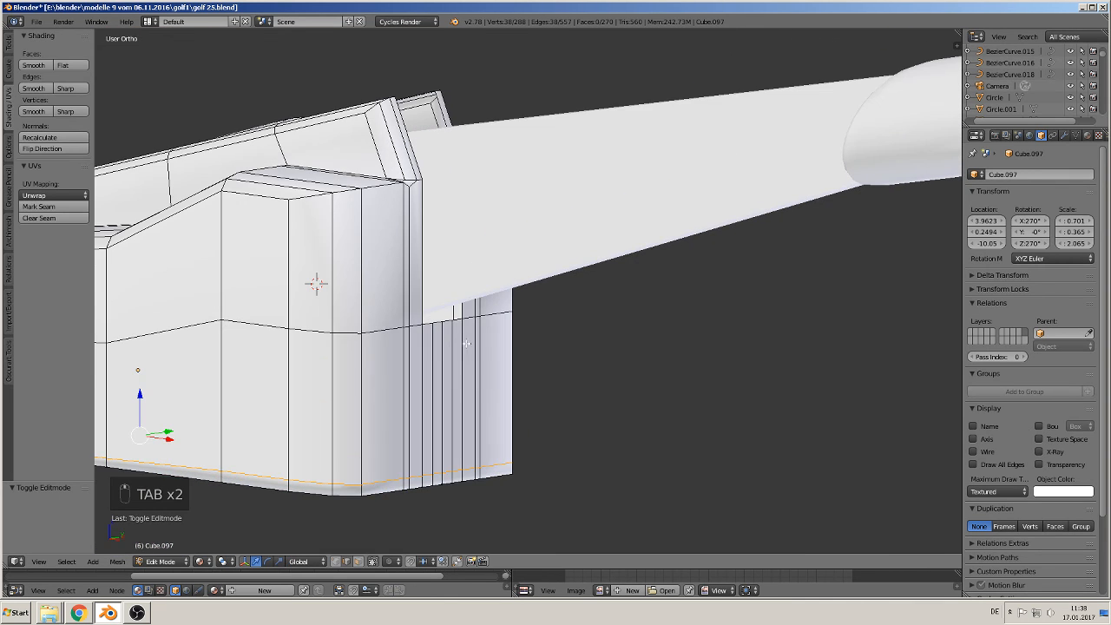
pyautogui.hotkey('ctrl', 'r')
pyautogui.click(340, 270)
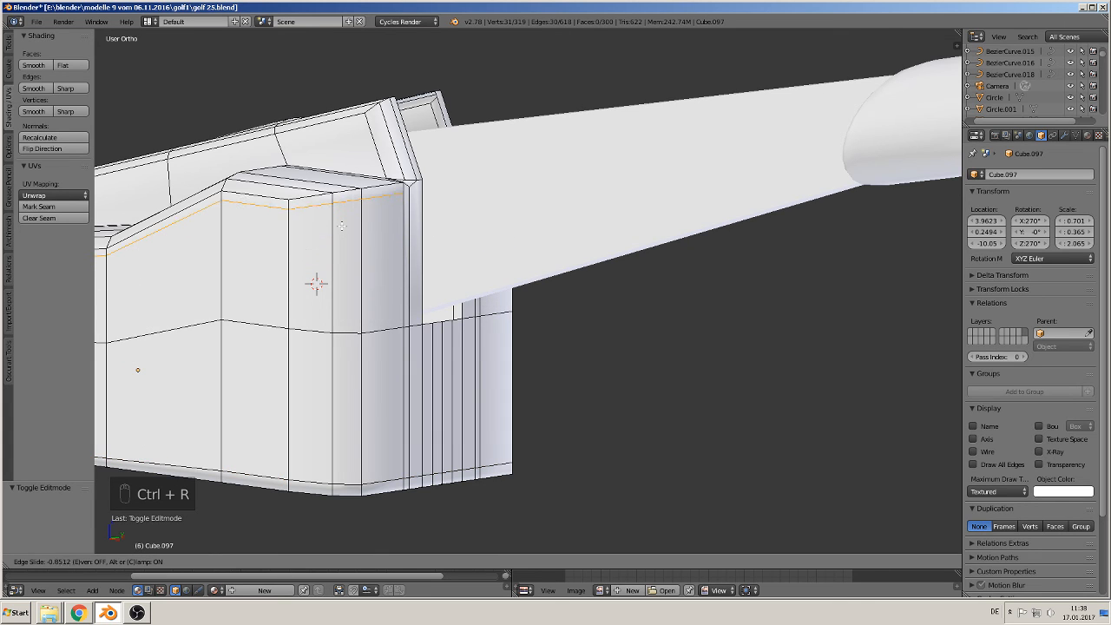
pyautogui.click(350, 235)
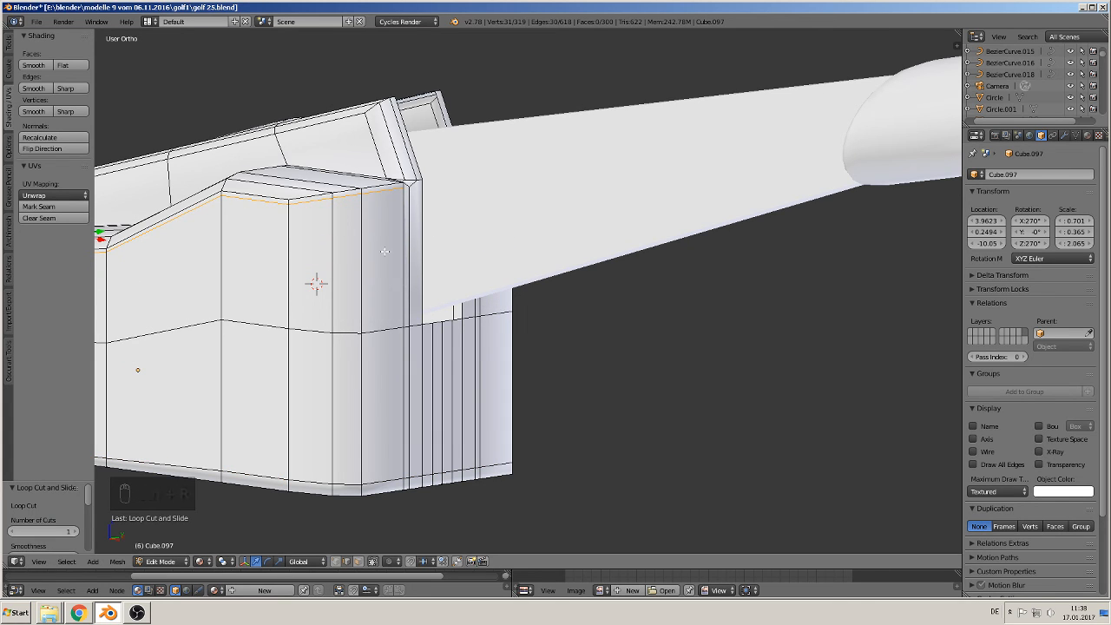
# Add a supporting loop cut alongside the bevelled edges on each side of the cover
pyautogui.hotkey('ctrl', 'r')
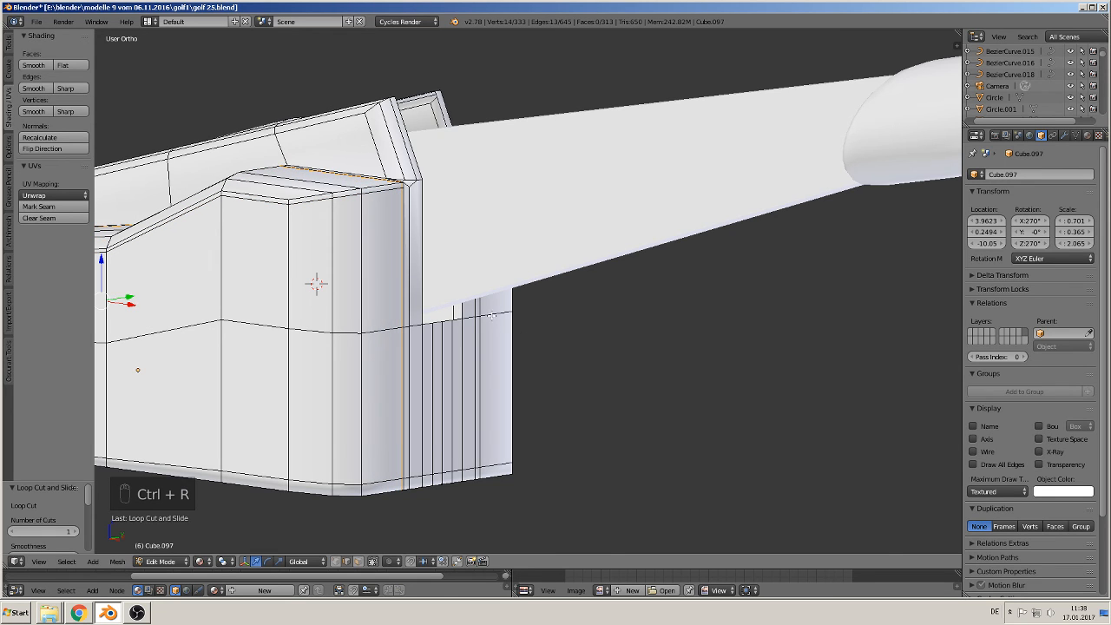
pyautogui.hotkey('ctrl', 'r')
pyautogui.click(493, 316)
pyautogui.click(478, 316)
pyautogui.scroll(-3, 465, 345)
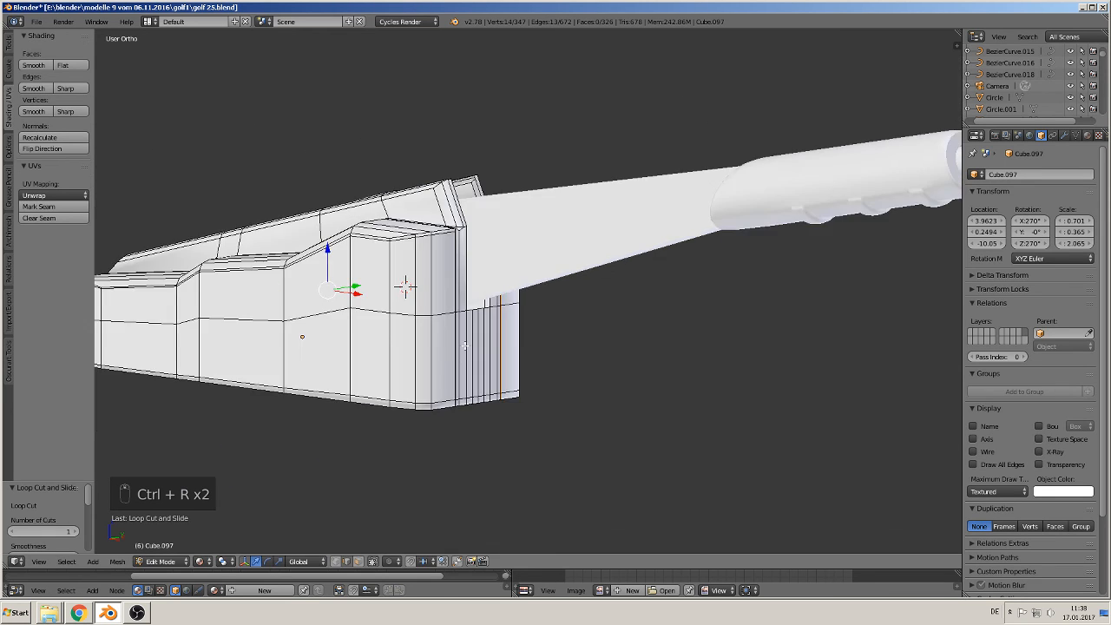
pyautogui.press('Tab')
# Inspect the smoothed cover, open its material settings, and examine the handbrake reference photos
pyautogui.scroll(-6, 464, 346)
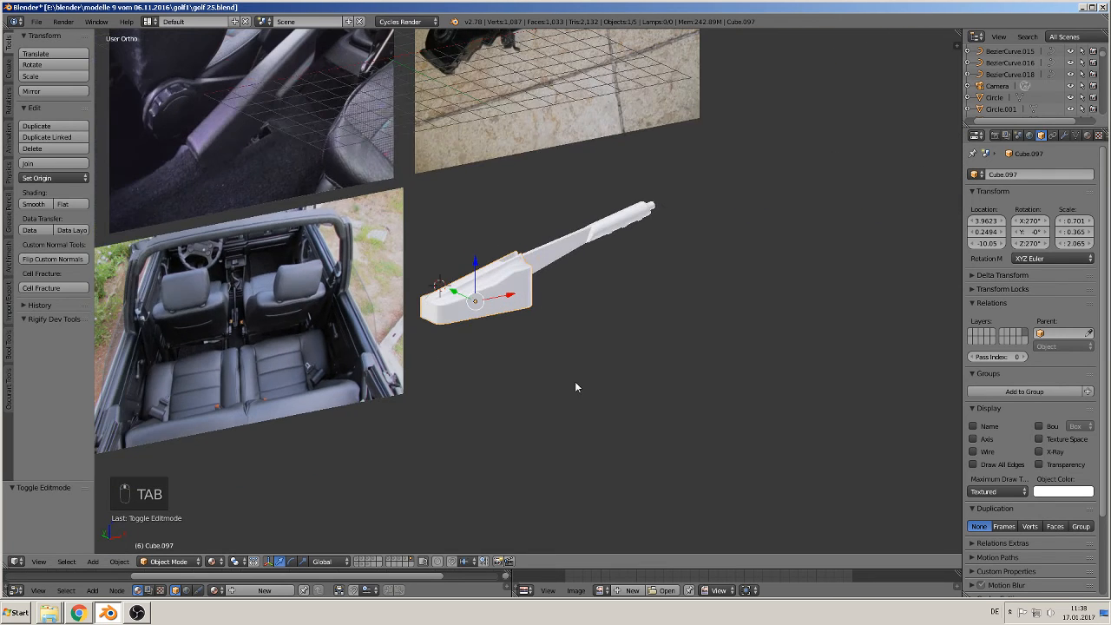
pyautogui.scroll(5, 574, 387)
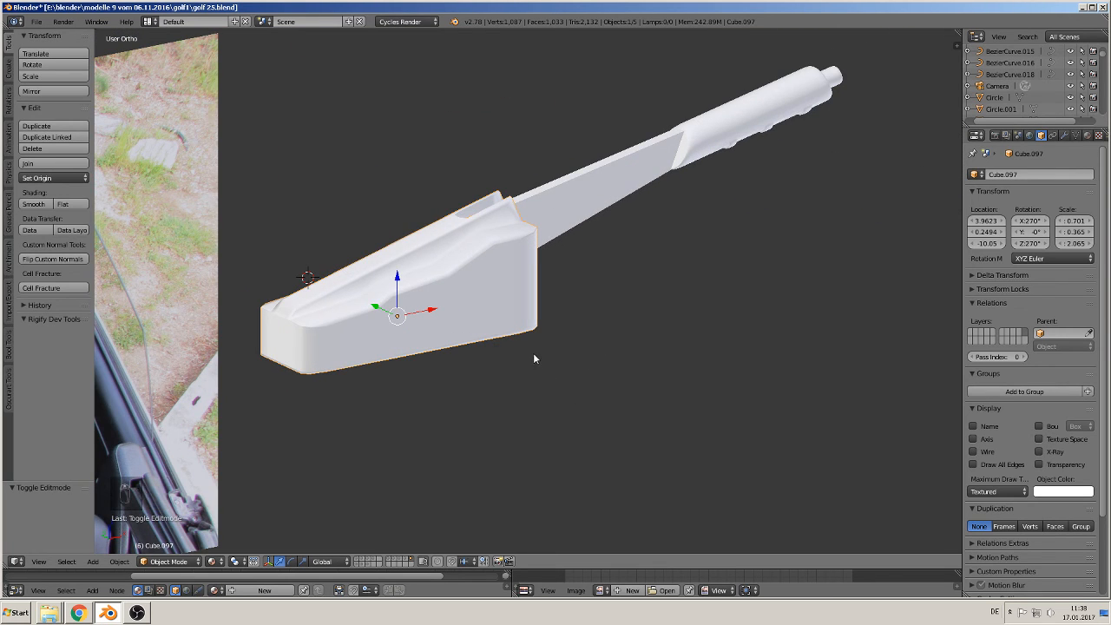
pyautogui.click(1087, 136)
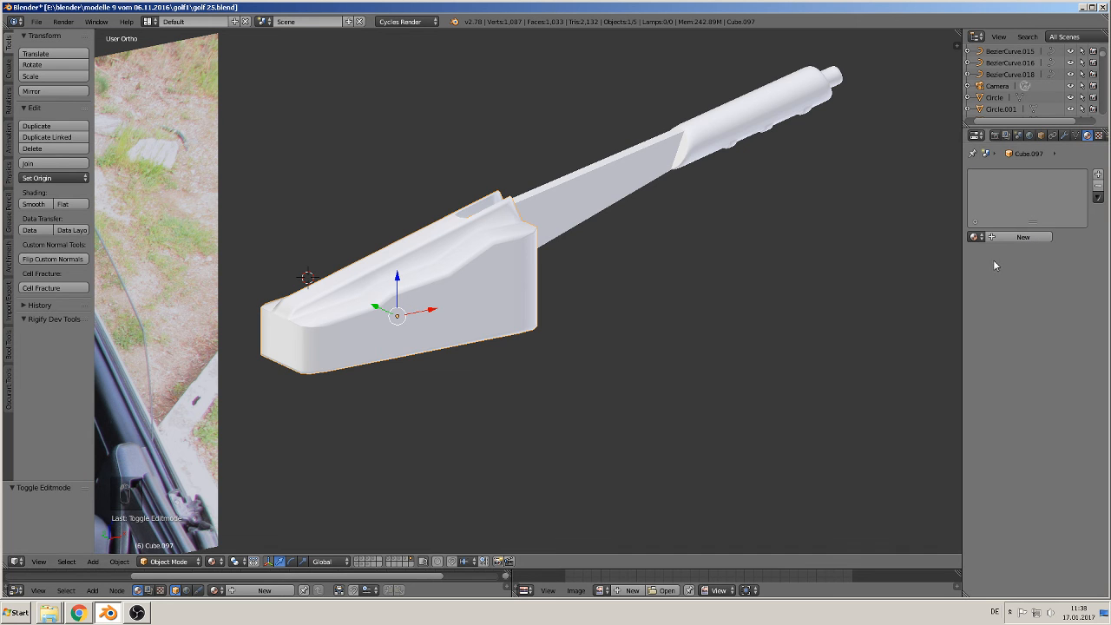
pyautogui.scroll(-4, 657, 240)
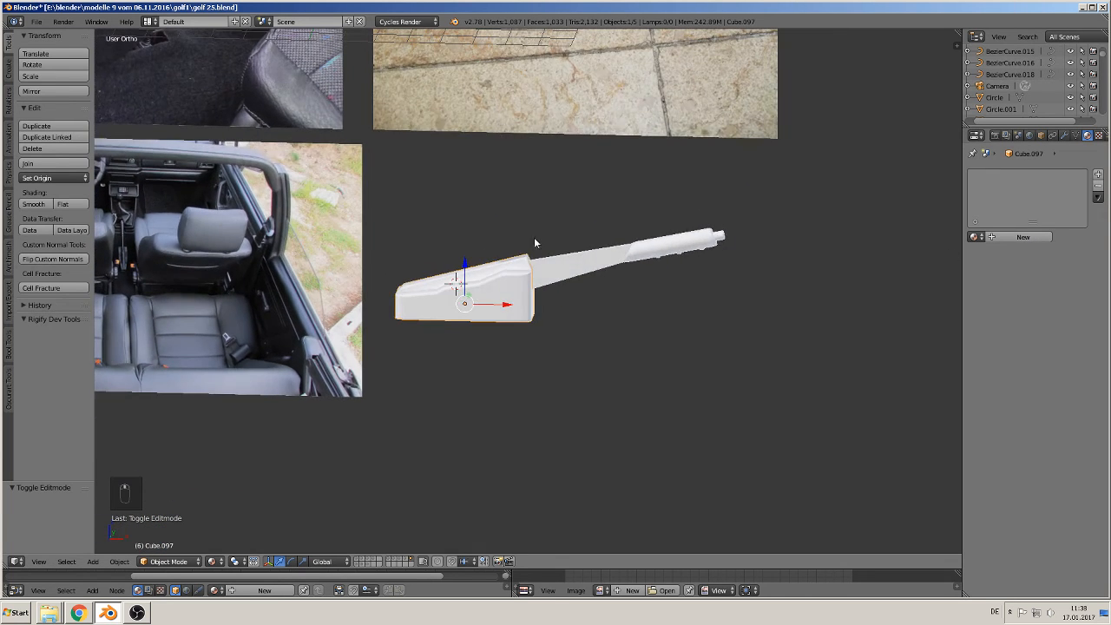
pyautogui.keyDown('shift'); pyautogui.moveTo(535, 239); pyautogui.dragTo(570, 413, button='middle'); pyautogui.keyUp('shift')
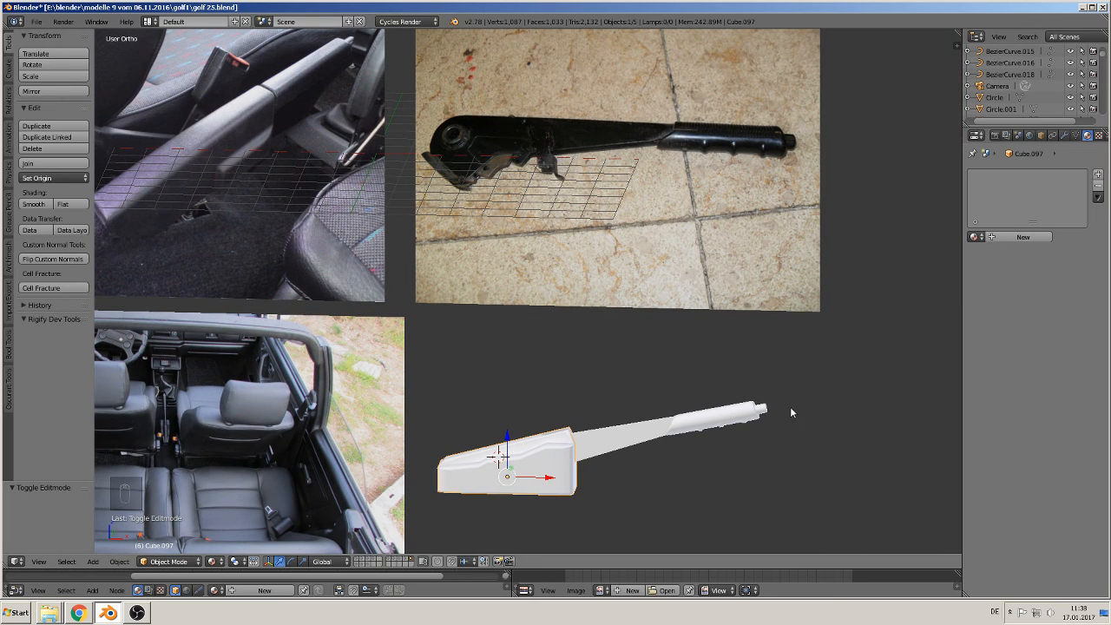
# Mark the slanted edge loop where the grip meets the lever arm as a UV seam
pyautogui.scroll(6, 578, 391)
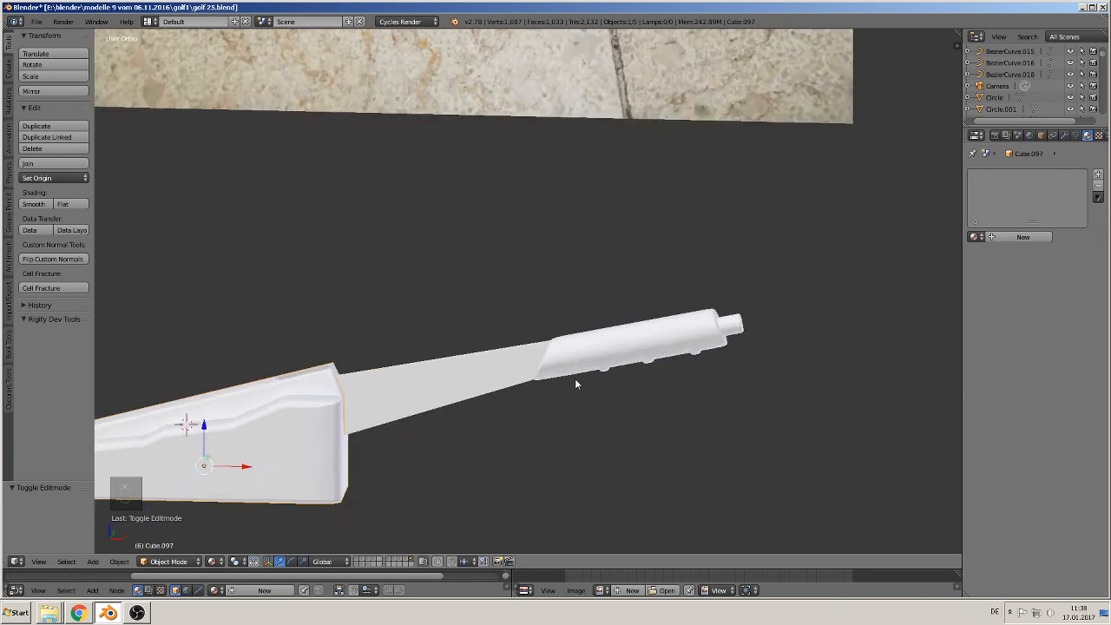
pyautogui.rightClick(624, 396)
pyautogui.press('Tab')
pyautogui.scroll(-3, 628, 405)
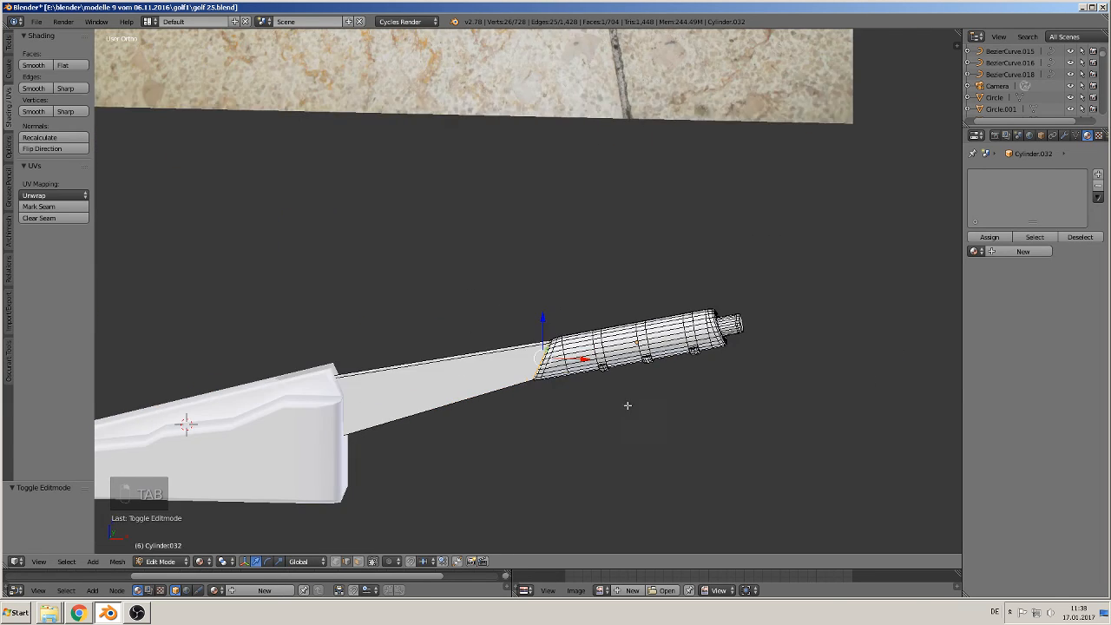
pyautogui.scroll(5, 629, 417)
pyautogui.keyDown('shift'); pyautogui.moveTo(588, 513); pyautogui.dragTo(386, 261, button='middle'); pyautogui.keyUp('shift')
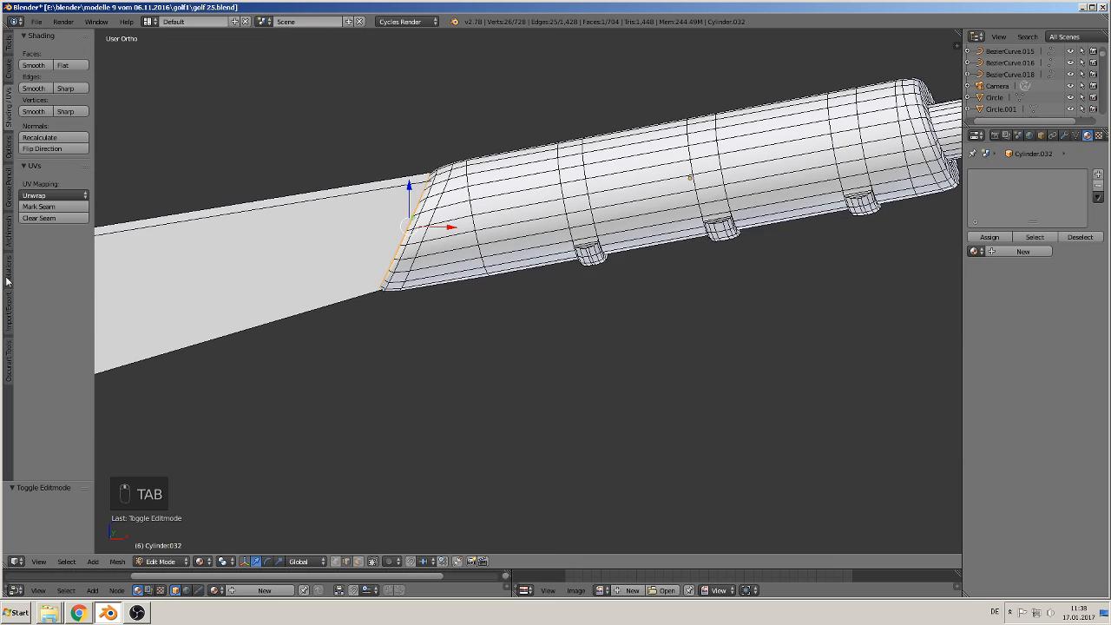
pyautogui.click(38, 206)
pyautogui.moveTo(97, 217); pyautogui.dragTo(139, 209, button='middle')
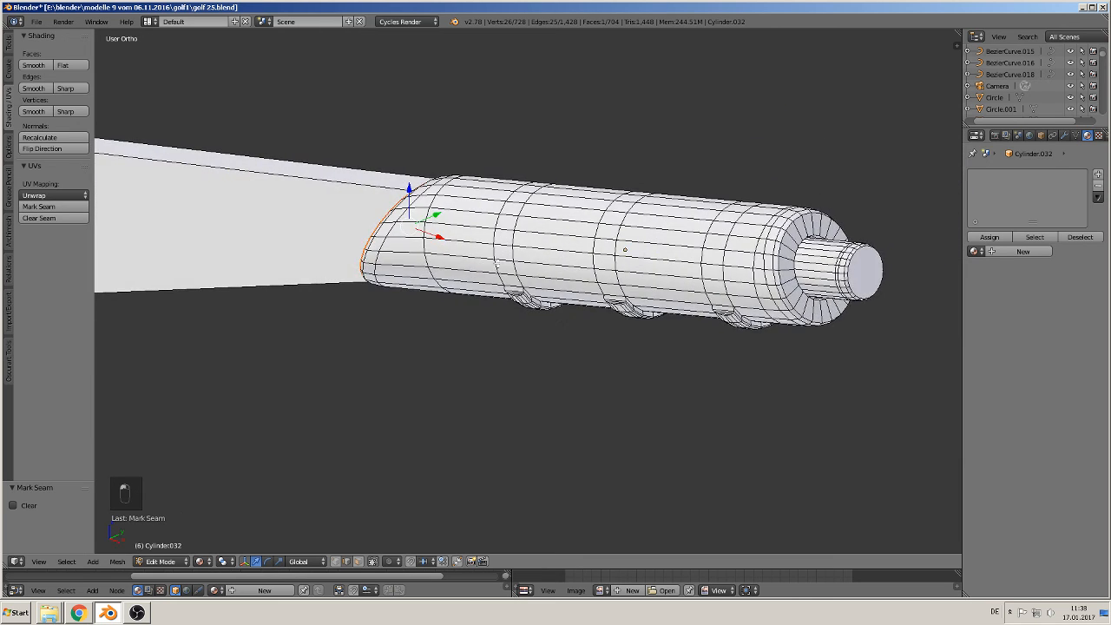
# Mark the circular edge loop where the release button meets the grip's end face as a UV seam
pyautogui.scroll(2, 665, 328)
pyautogui.keyDown('shift'); pyautogui.moveTo(704, 287); pyautogui.dragTo(282, 248, button='middle'); pyautogui.keyUp('shift')
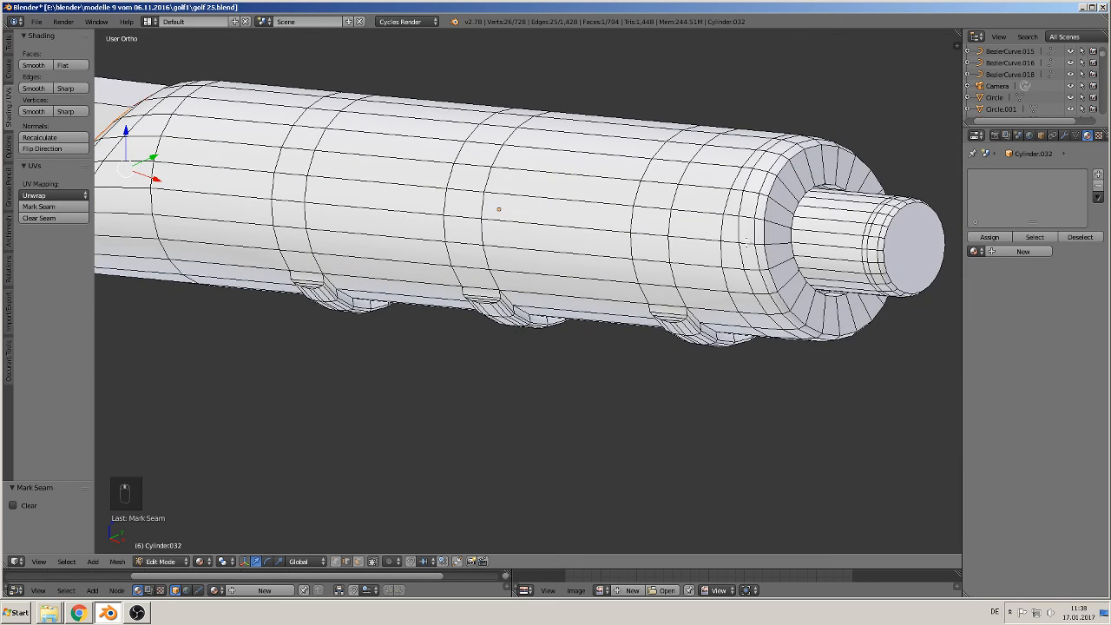
pyautogui.keyDown('alt'); pyautogui.rightClick(797, 210); pyautogui.keyUp('alt')
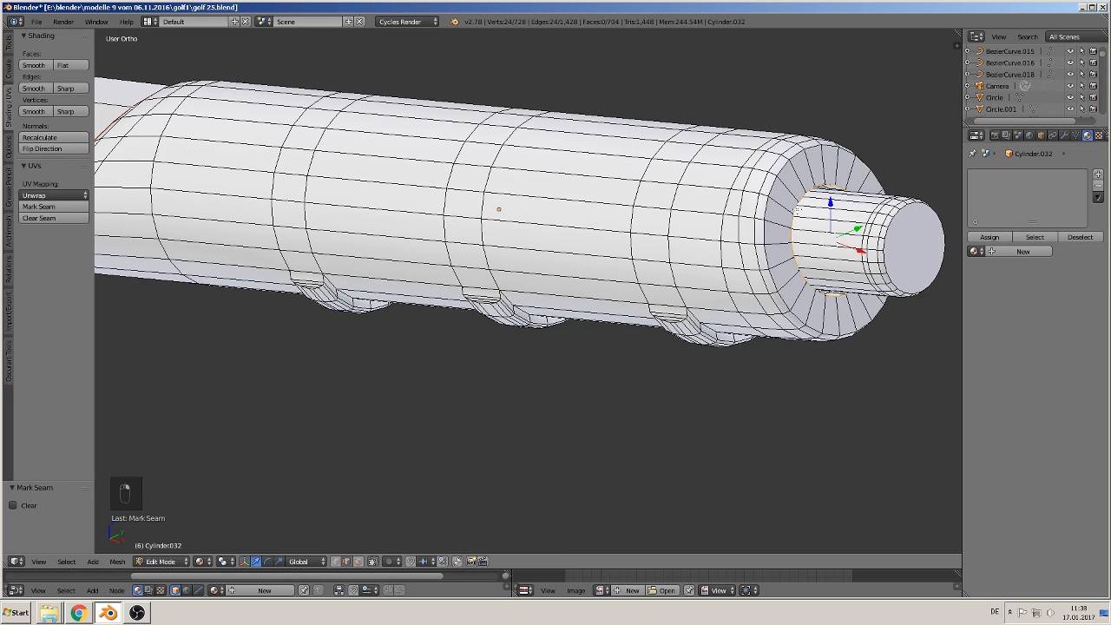
pyautogui.click(43, 207)
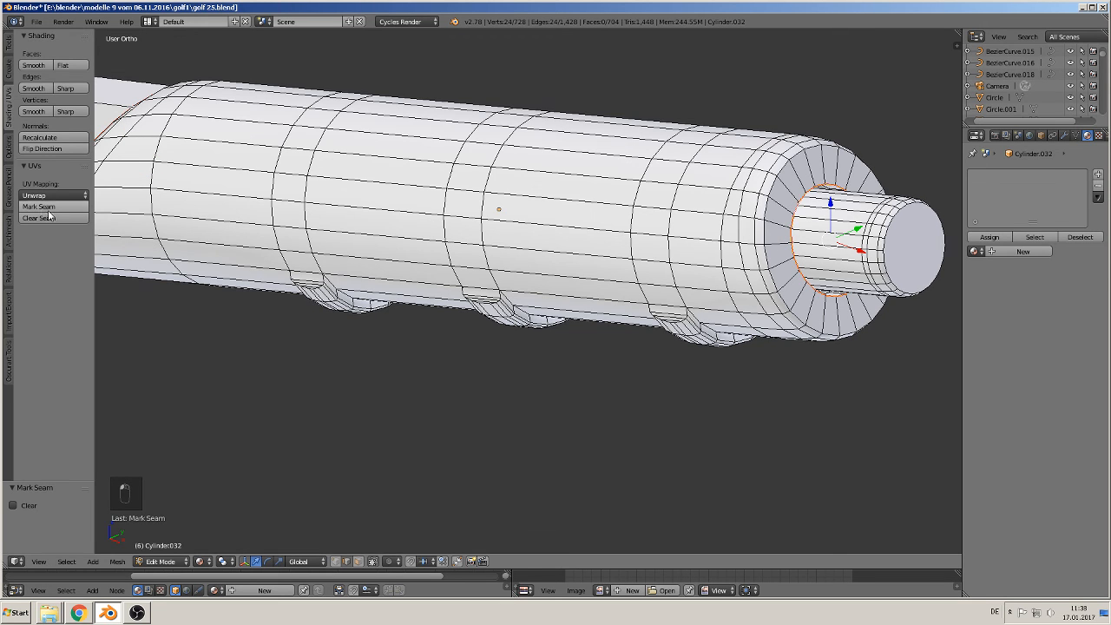
# Mark the lengthwise edge loop along the underside of the grip as a UV seam
pyautogui.moveTo(499, 372); pyautogui.dragTo(753, 380, button='middle')
pyautogui.keyDown('alt'); pyautogui.rightClick(827, 304); pyautogui.keyUp('alt')
pyautogui.scroll(-3, 753, 380)
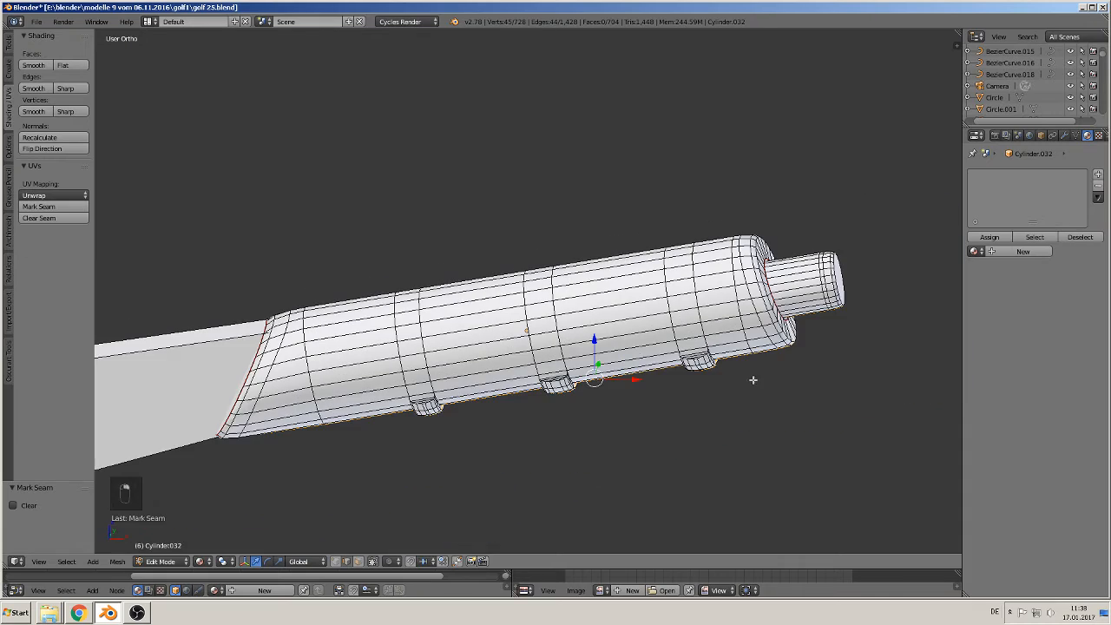
pyautogui.click(47, 209)
# Mark the outline of the release button's flat end face as a UV seam
pyautogui.moveTo(673, 321); pyautogui.dragTo(951, 400, button='middle')
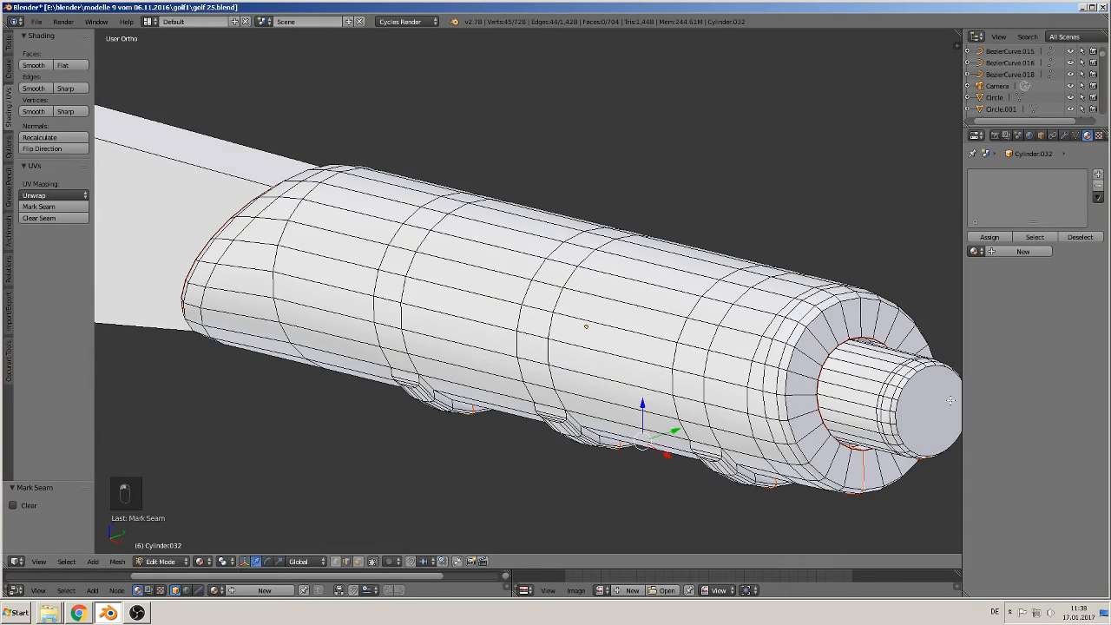
pyautogui.rightClick(908, 385)
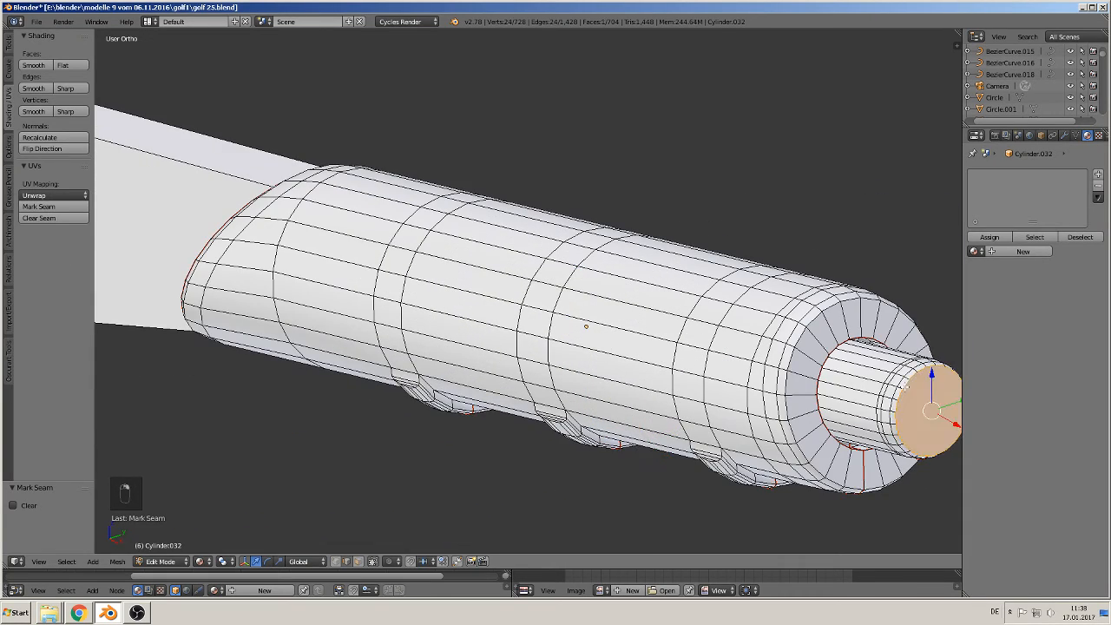
pyautogui.click(36, 208)
# Examine the seams on the grip and check how the lever arm belongs to the same mesh
pyautogui.moveTo(226, 320); pyautogui.dragTo(298, 303, button='middle')
pyautogui.scroll(-3, 303, 313)
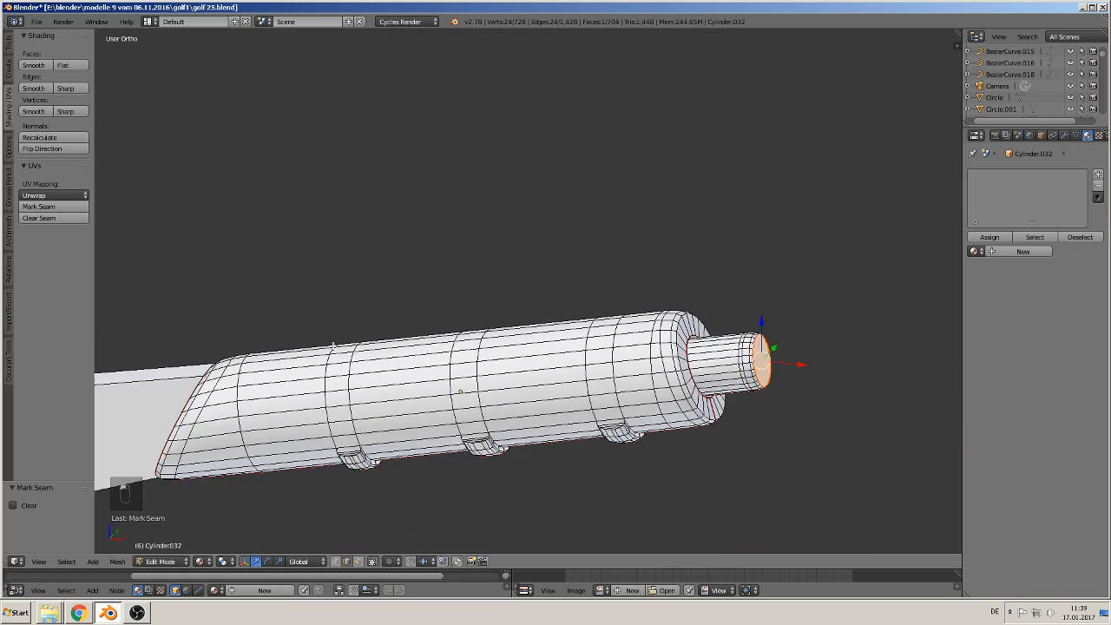
pyautogui.moveTo(333, 344); pyautogui.dragTo(402, 271, button='middle')
pyautogui.scroll(2, 503, 321)
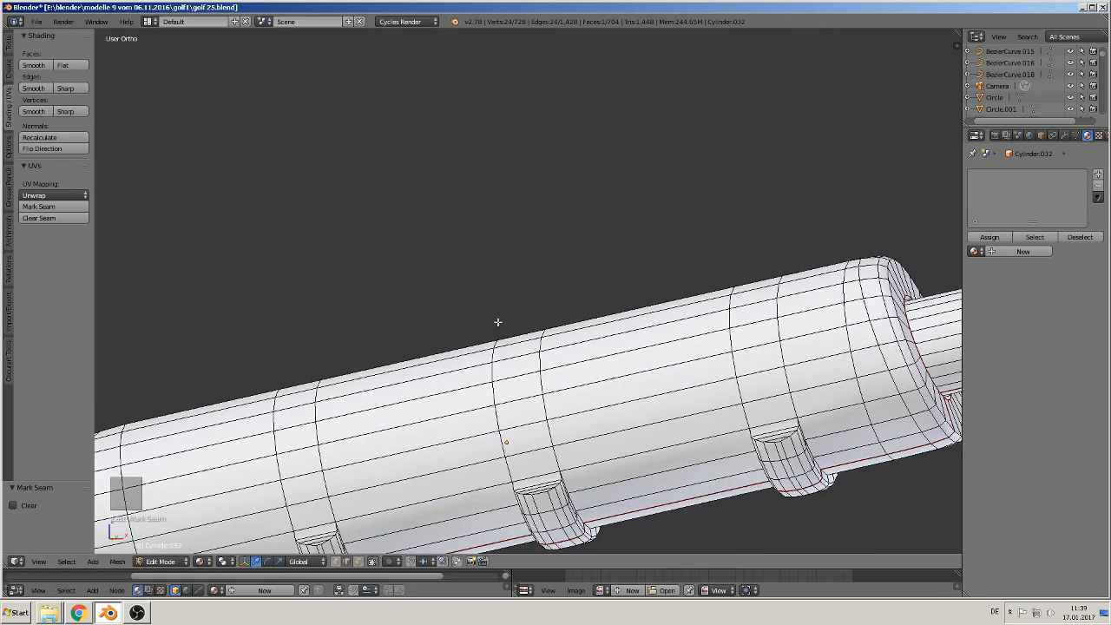
pyautogui.keyDown('shift'); pyautogui.moveTo(498, 322); pyautogui.dragTo(656, 177, button='middle'); pyautogui.keyUp('shift')
pyautogui.scroll(-3, 654, 186)
pyautogui.keyDown('shift'); pyautogui.moveTo(357, 332); pyautogui.dragTo(714, 243, button='middle'); pyautogui.keyUp('shift')
pyautogui.scroll(-5, 618, 309)
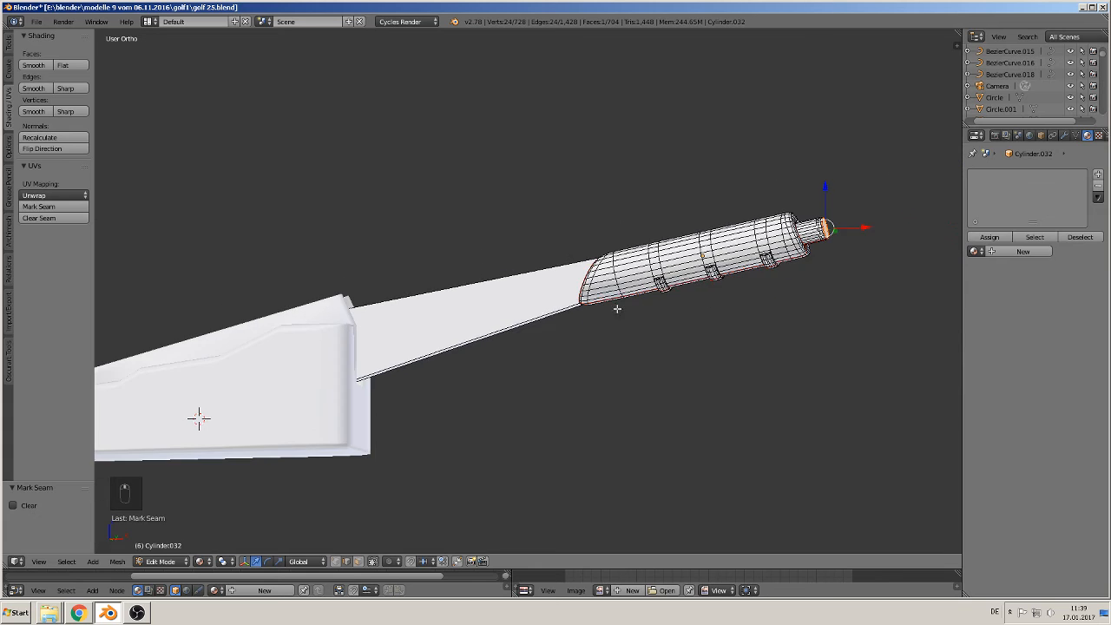
pyautogui.keyDown('shift'); pyautogui.moveTo(556, 323); pyautogui.dragTo(692, 320, button='middle'); pyautogui.keyUp('shift')
pyautogui.press('Tab')
pyautogui.press('Tab')
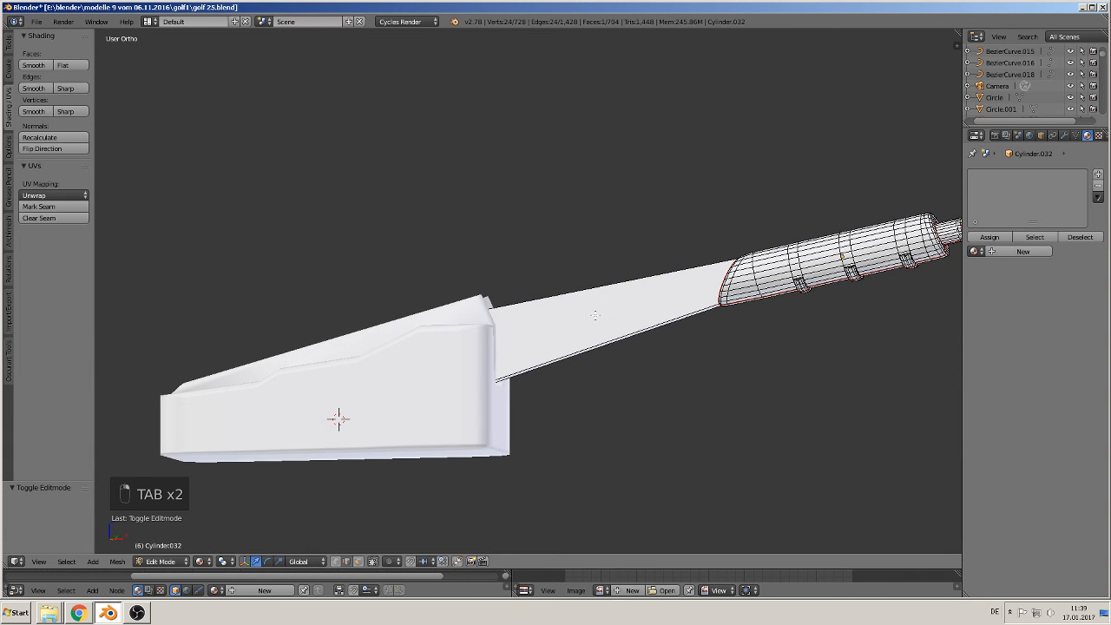
pyautogui.press('Tab')
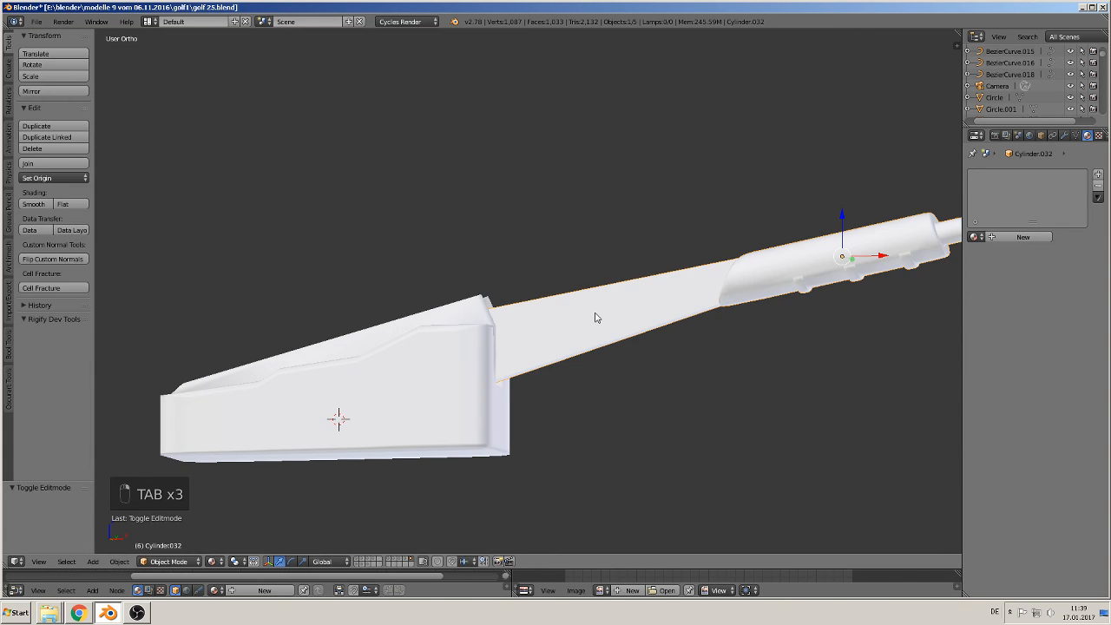
pyautogui.press('Tab')
# Mark one long edge on the underside of the lever arm as a UV seam
pyautogui.moveTo(595, 314); pyautogui.dragTo(568, 293, button='middle')
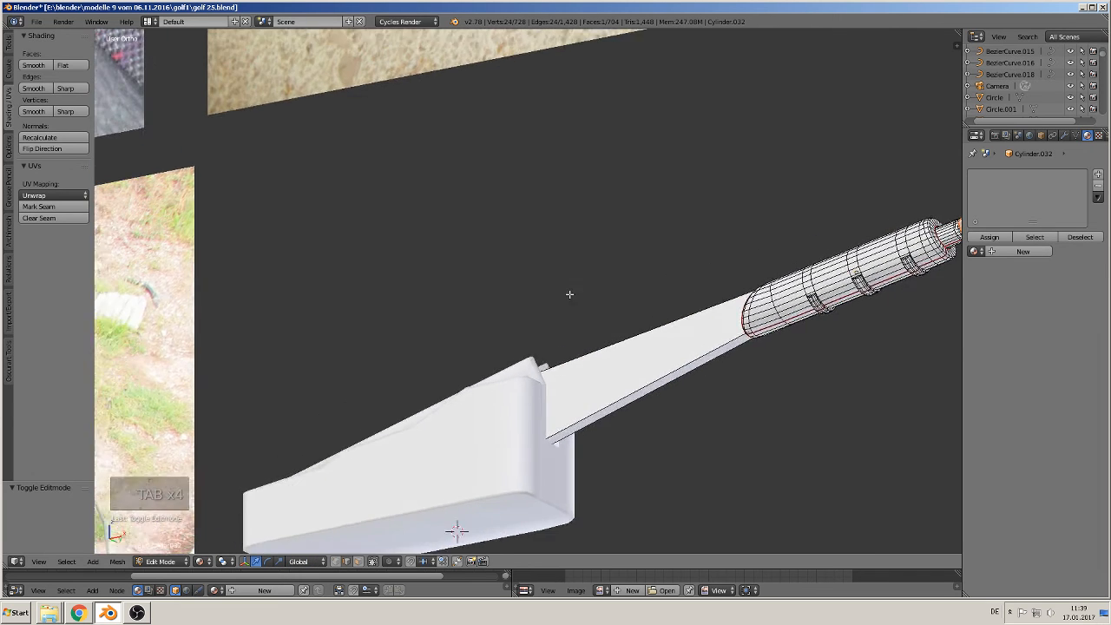
pyautogui.scroll(3, 569, 294)
pyautogui.keyDown('shift'); pyautogui.moveTo(659, 422); pyautogui.dragTo(470, 288, button='middle'); pyautogui.keyUp('shift')
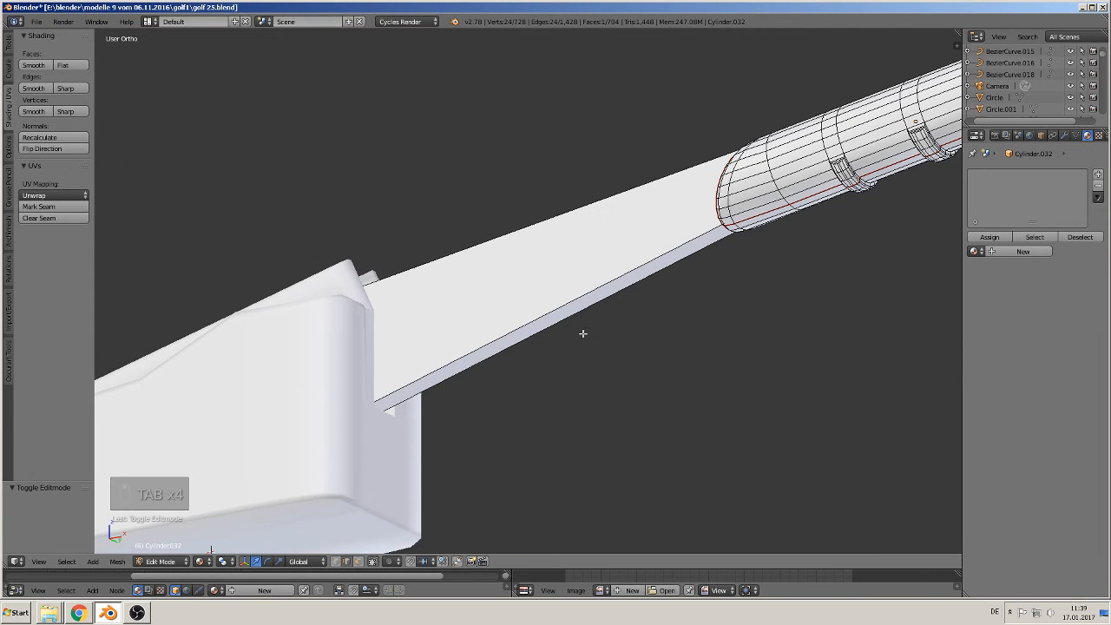
pyautogui.rightClick(560, 331)
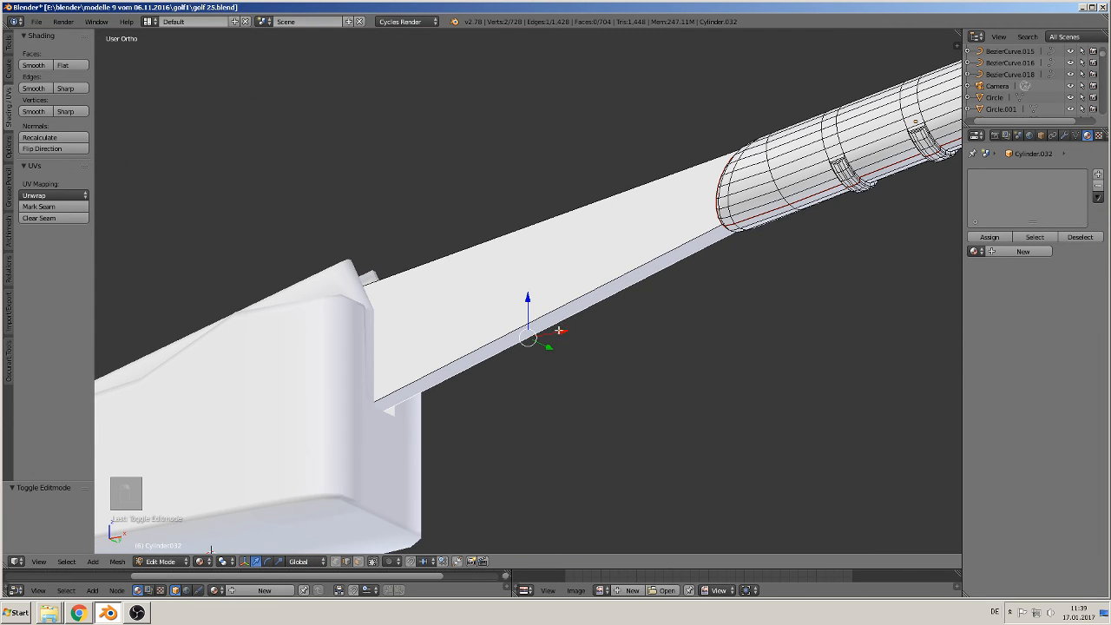
pyautogui.click(52, 207)
pyautogui.press('u')
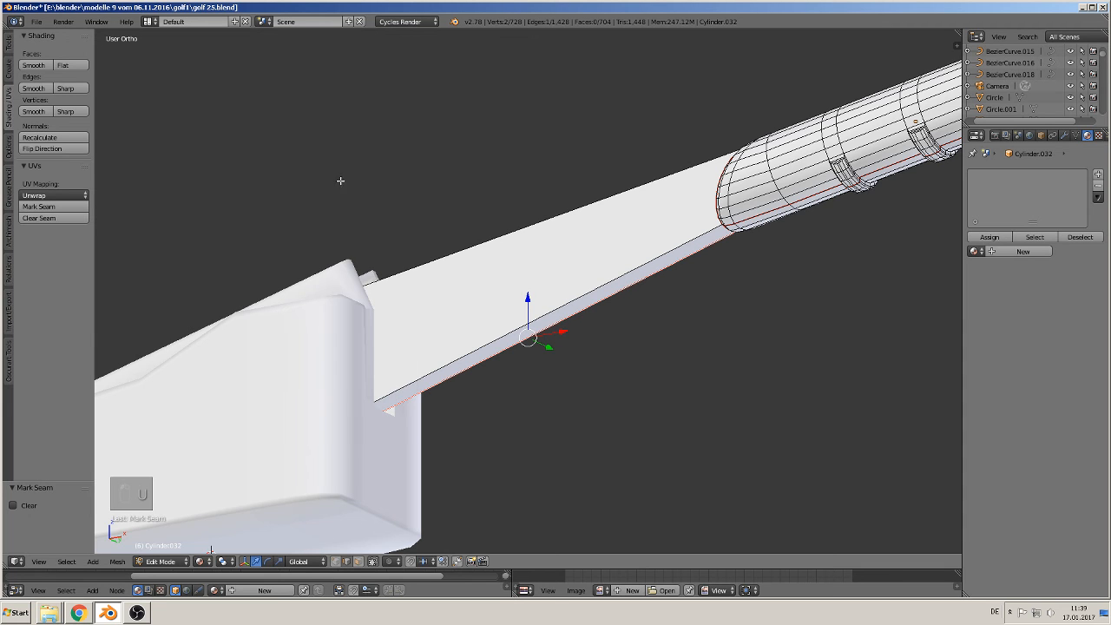
# Show the model in wireframe and mark the lever arm's end edge hidden inside the cover as a UV seam
pyautogui.press('z')
pyautogui.moveTo(417, 287); pyautogui.dragTo(272, 350, button='middle')
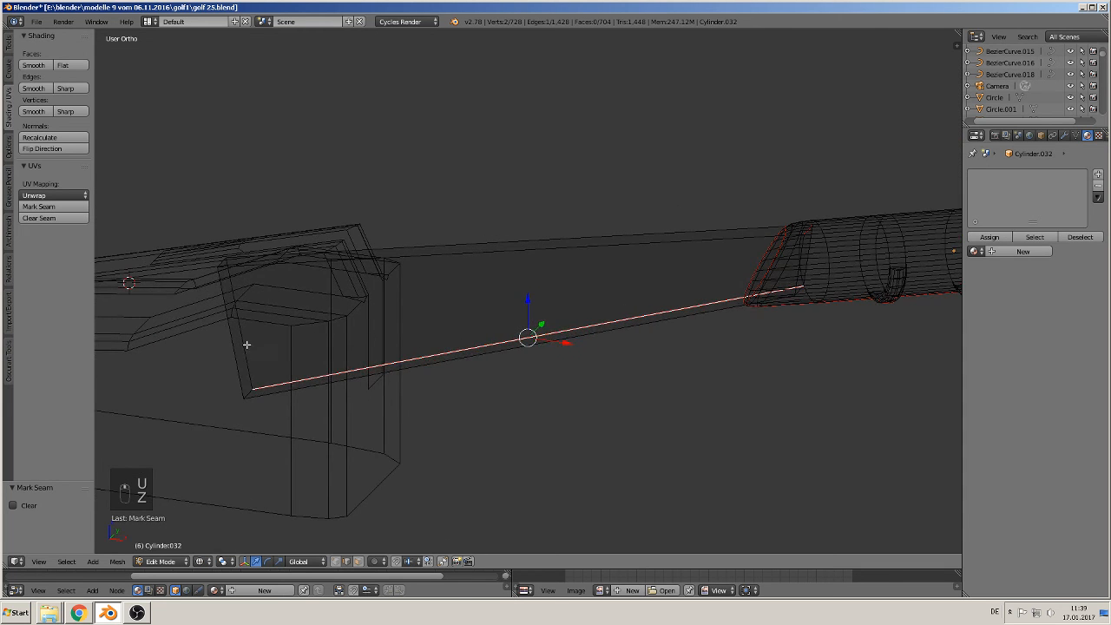
pyautogui.rightClick(247, 345)
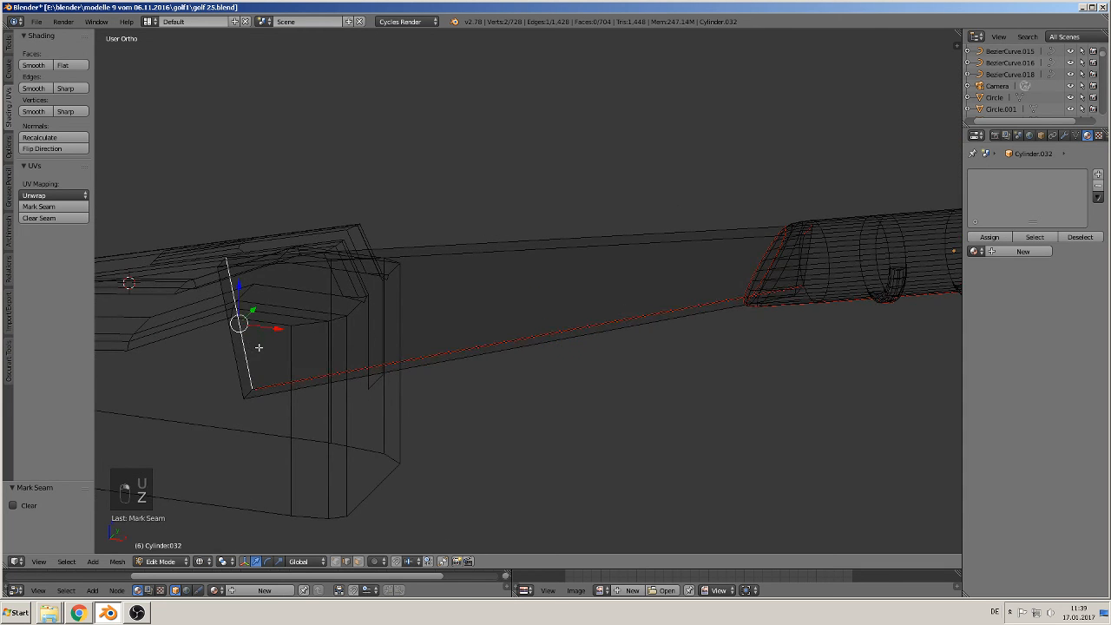
pyautogui.click(52, 207)
# Mark the lever arm's long upper edge and its end edge inside the grip as UV seams, and leave mesh editing
pyautogui.keyDown('ctrl'); pyautogui.scroll(-3, 472, 315); pyautogui.keyUp('ctrl')
pyautogui.rightClick(487, 233)
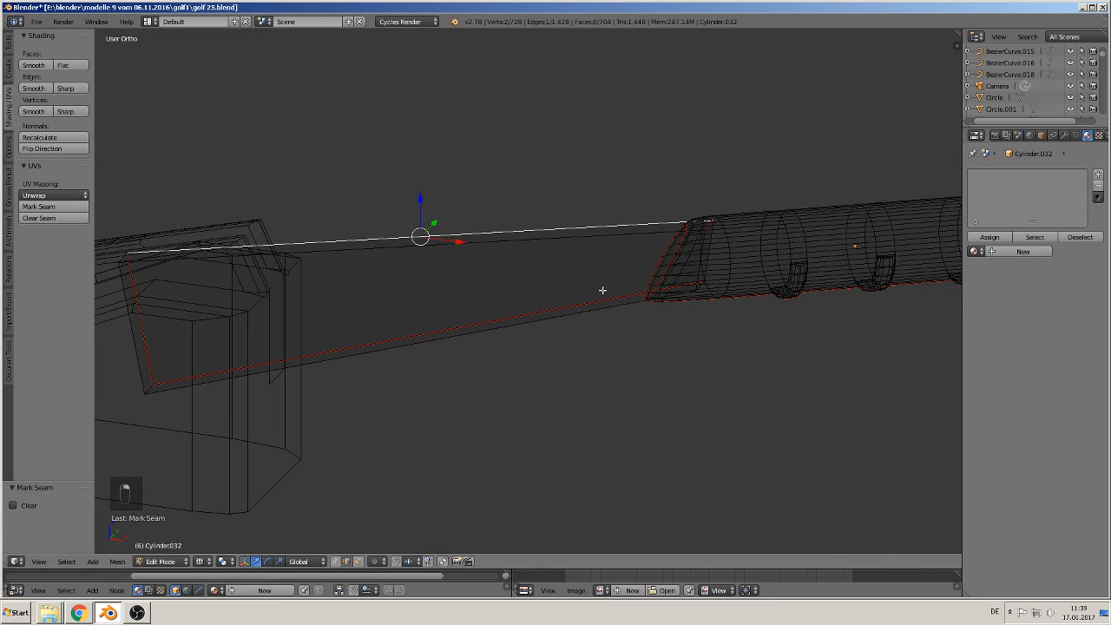
pyautogui.moveTo(648, 290); pyautogui.dragTo(602, 285, button='middle')
pyautogui.keyDown('shift'); pyautogui.rightClick(657, 300); pyautogui.keyUp('shift')
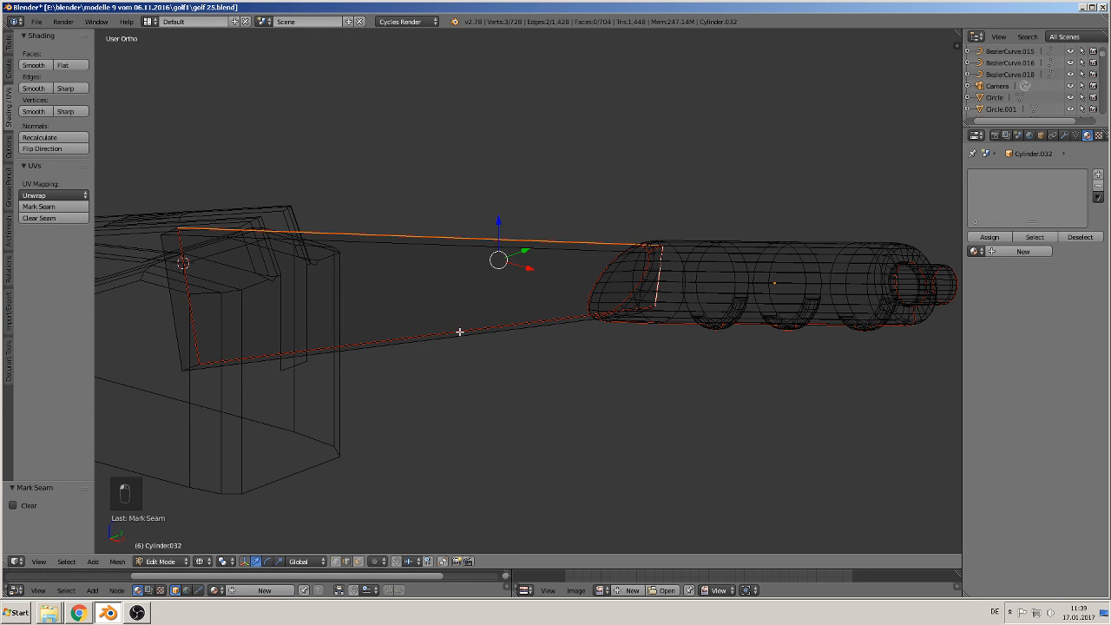
pyautogui.press('Tab')
# Open the handbrake cover's mesh for editing and examine its edge loops in wireframe
pyautogui.moveTo(461, 330)
pyautogui.mouseDown(button='middle')
pyautogui.moveTo(479, 333)
pyautogui.moveTo(453, 333)
pyautogui.mouseUp(button='middle')
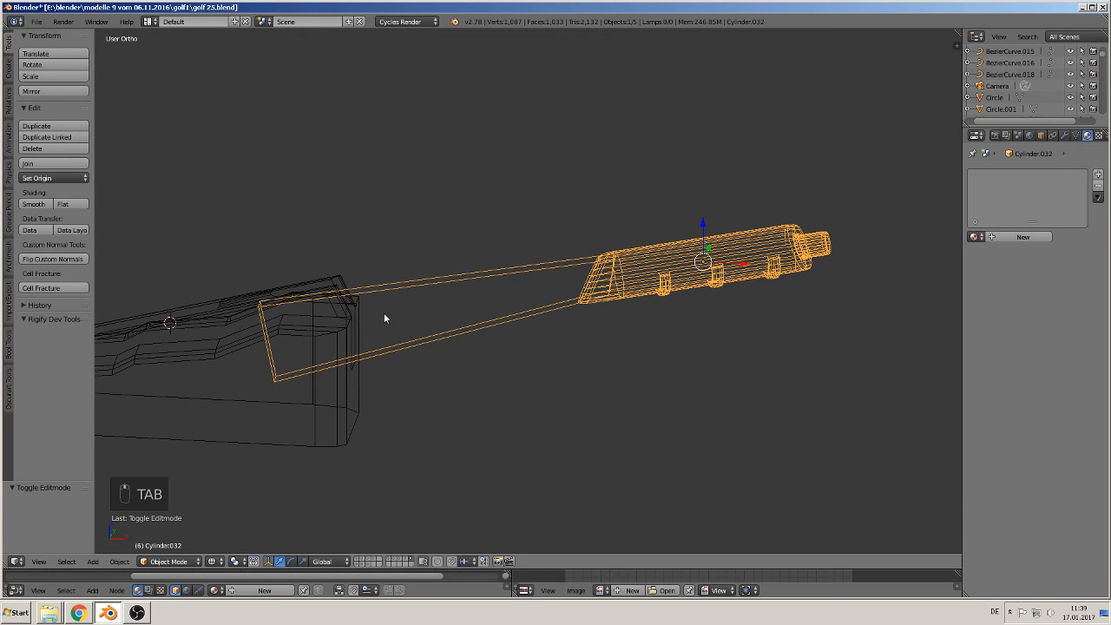
pyautogui.keyDown('shift'); pyautogui.moveTo(289, 317); pyautogui.dragTo(488, 343, button='middle'); pyautogui.keyUp('shift')
pyautogui.rightClick(501, 361)
pyautogui.press('Tab')
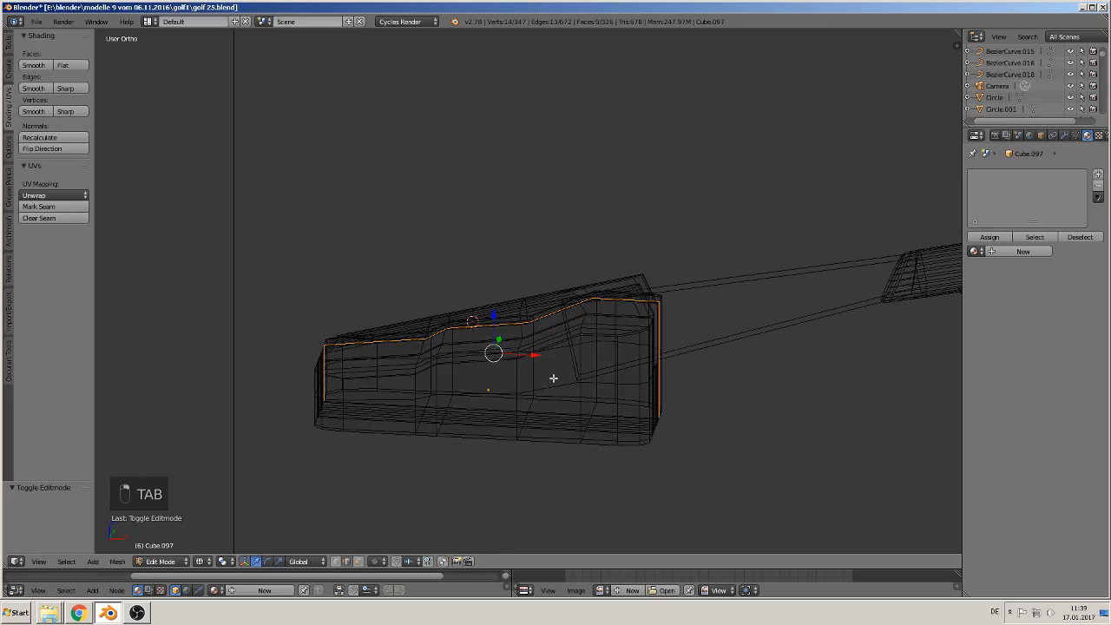
pyautogui.scroll(3, 547, 387)
pyautogui.moveTo(543, 394); pyautogui.dragTo(412, 374, button='middle')
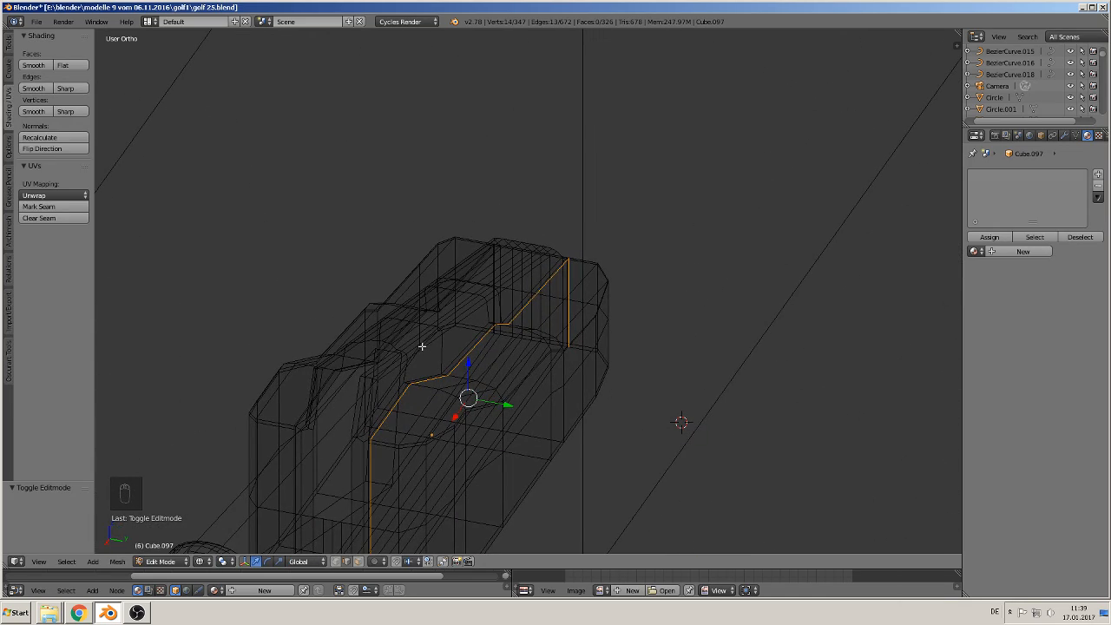
pyautogui.keyDown('alt'); pyautogui.rightClick(429, 348); pyautogui.keyUp('alt')
pyautogui.moveTo(543, 380); pyautogui.dragTo(601, 398, button='middle')
# Select the complete bottom outline of the cover, including both sides and both ends, and mark it as a UV seam
pyautogui.keyDown('alt'); pyautogui.rightClick(531, 428); pyautogui.keyUp('alt')
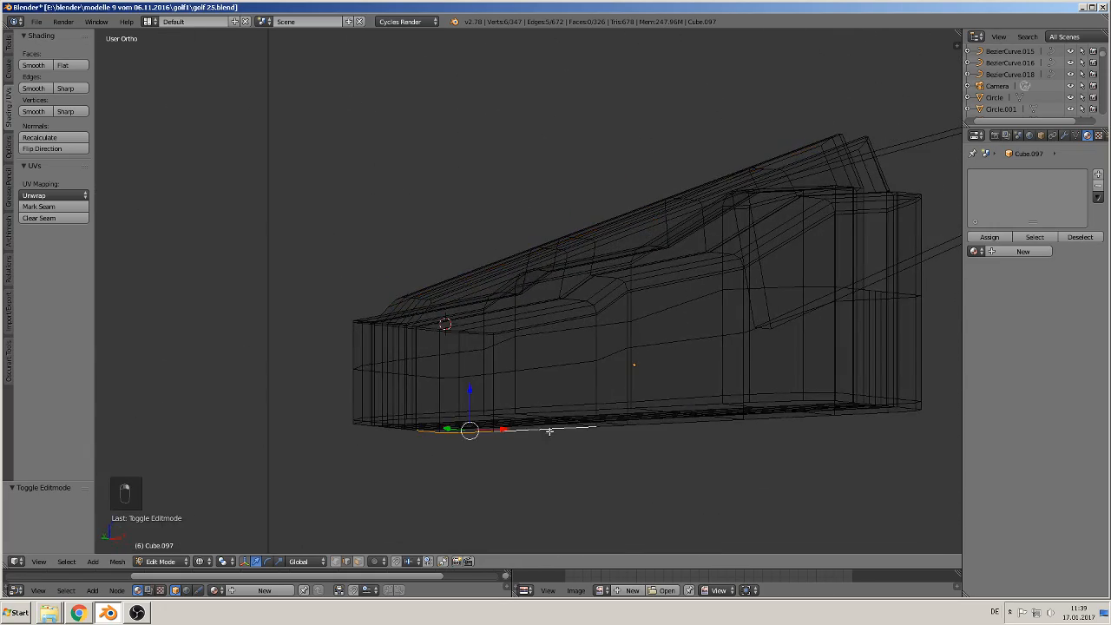
pyautogui.moveTo(549, 431); pyautogui.dragTo(642, 386, button='middle')
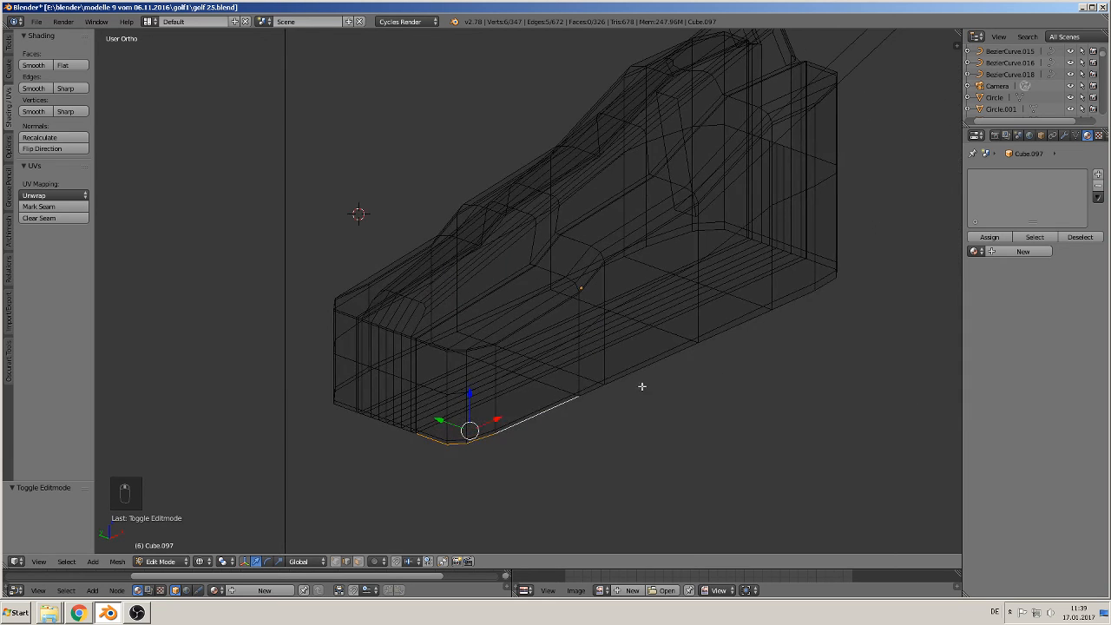
pyautogui.keyDown('alt'); pyautogui.keyDown('shift'); pyautogui.rightClick(643, 382); pyautogui.keyUp('shift'); pyautogui.keyUp('alt')
pyautogui.keyDown('shift'); pyautogui.rightClick(827, 290); pyautogui.keyUp('shift')
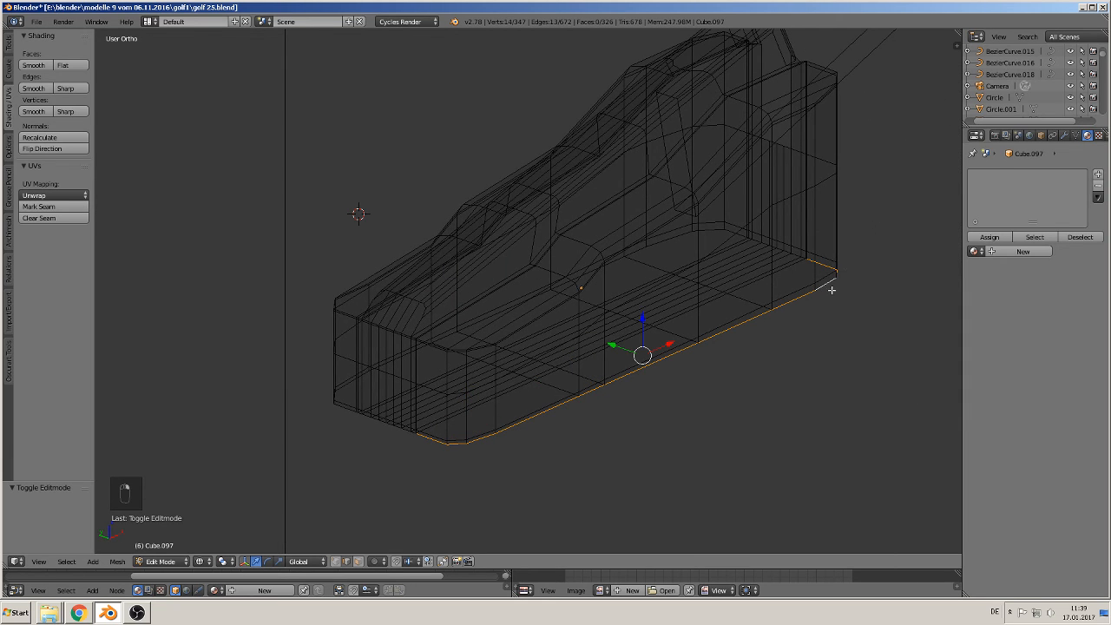
pyautogui.keyDown('alt'); pyautogui.keyDown('shift'); pyautogui.rightClick(782, 248); pyautogui.keyUp('shift'); pyautogui.keyUp('alt')
pyautogui.hotkey('ctrl', 'z')
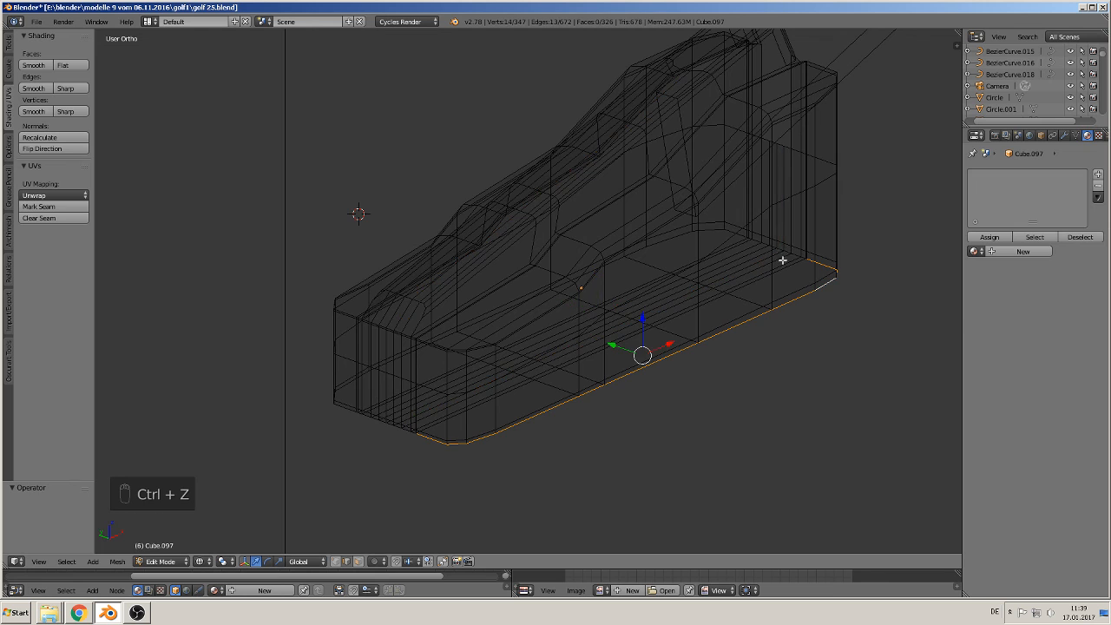
pyautogui.scroll(3, 825, 259)
pyautogui.keyDown('alt'); pyautogui.keyDown('shift'); pyautogui.rightClick(767, 199); pyautogui.keyUp('shift'); pyautogui.keyUp('alt')
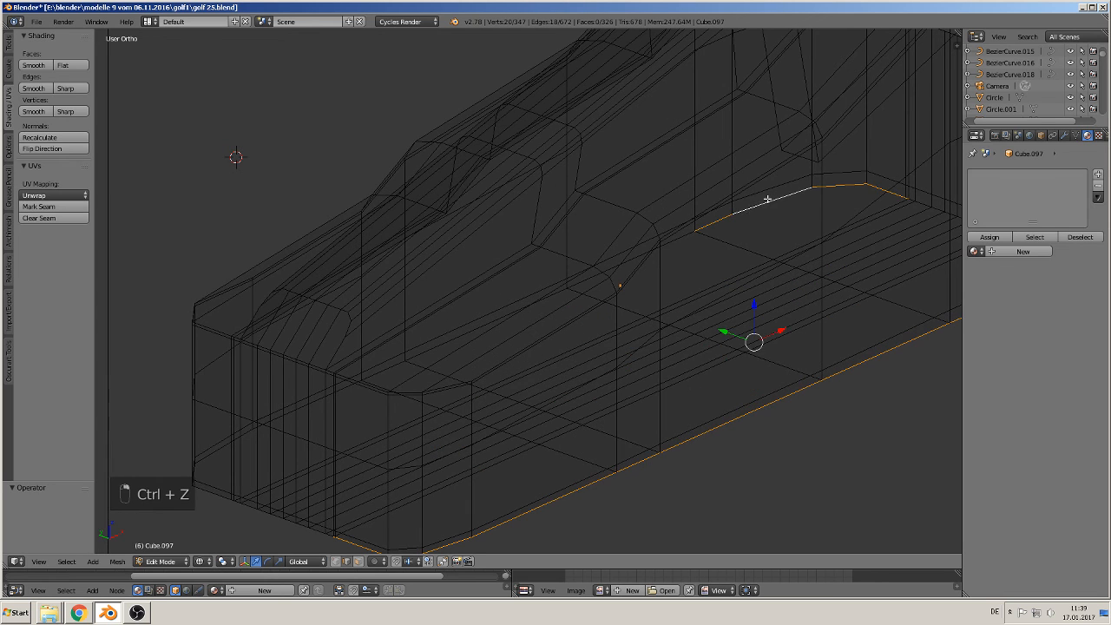
pyautogui.keyDown('alt'); pyautogui.keyDown('shift'); pyautogui.rightClick(680, 243); pyautogui.keyUp('shift'); pyautogui.keyUp('alt')
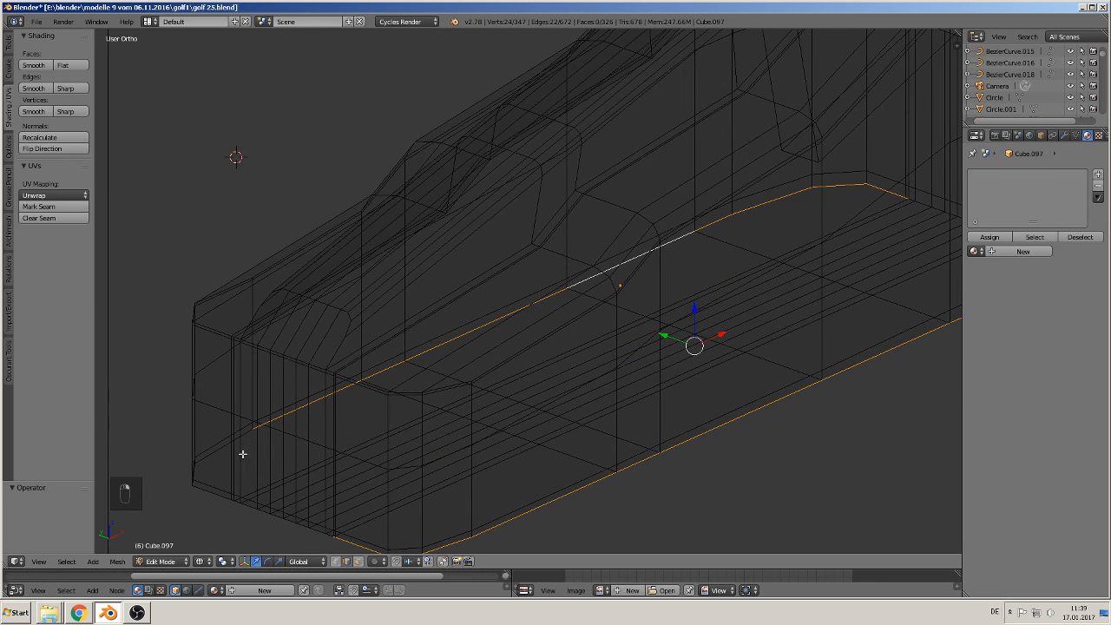
pyautogui.keyDown('alt'); pyautogui.keyDown('shift'); pyautogui.rightClick(212, 456); pyautogui.keyUp('shift'); pyautogui.keyUp('alt')
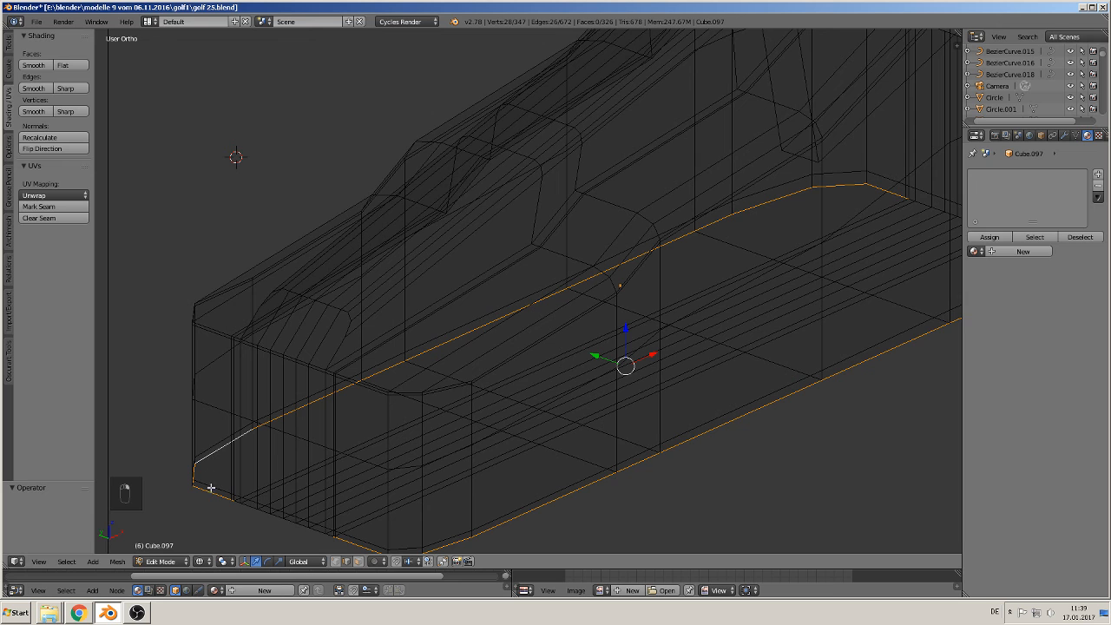
pyautogui.keyDown('alt'); pyautogui.keyDown('shift'); pyautogui.rightClick(280, 519); pyautogui.keyUp('shift'); pyautogui.keyUp('alt')
pyautogui.keyDown('shift'); pyautogui.moveTo(673, 408); pyautogui.dragTo(191, 420, button='middle'); pyautogui.keyUp('shift')
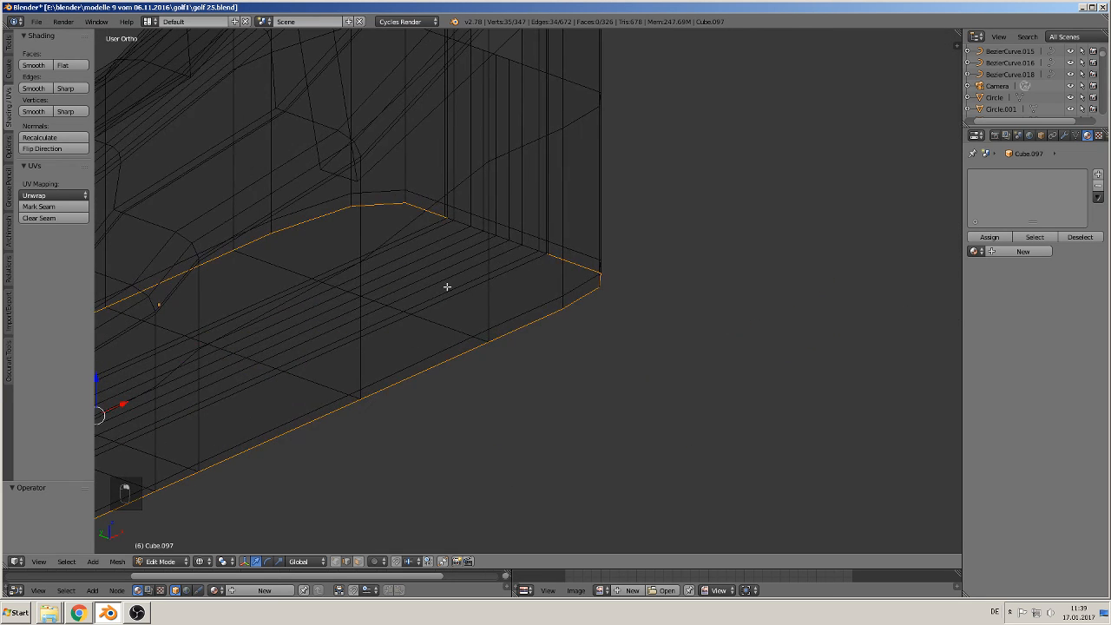
pyautogui.keyDown('alt'); pyautogui.keyDown('shift'); pyautogui.rightClick(515, 238); pyautogui.keyUp('shift'); pyautogui.keyUp('alt')
pyautogui.scroll(-5, 521, 261)
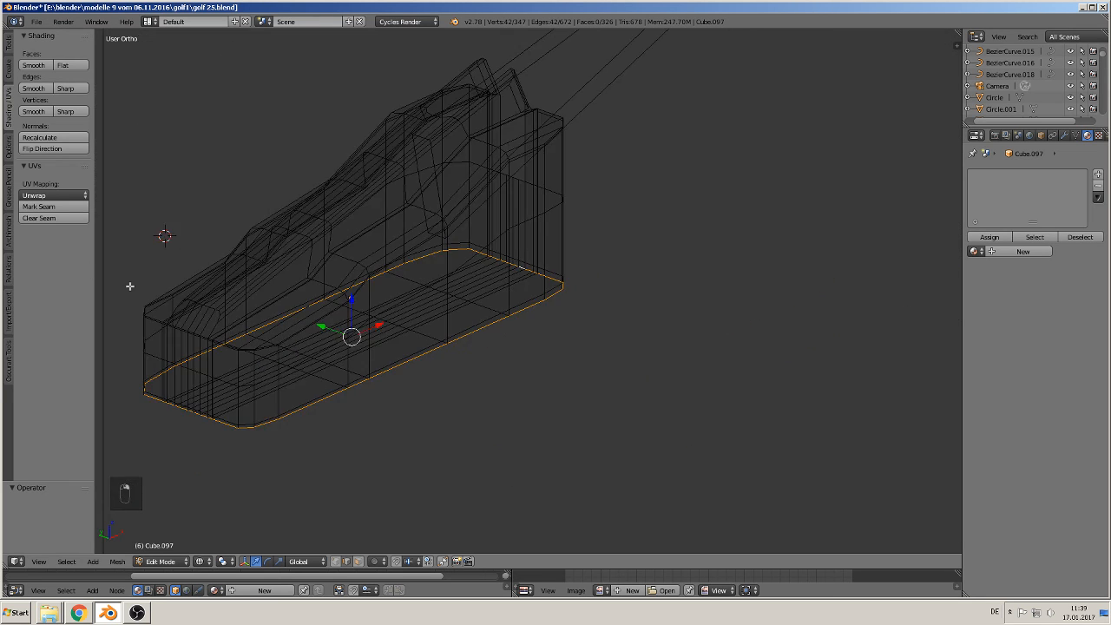
pyautogui.click(52, 207)
# Mark the lengthwise edge loop running over one side of the cover and down both end walls as a UV seam
pyautogui.moveTo(496, 437); pyautogui.dragTo(584, 466, button='middle')
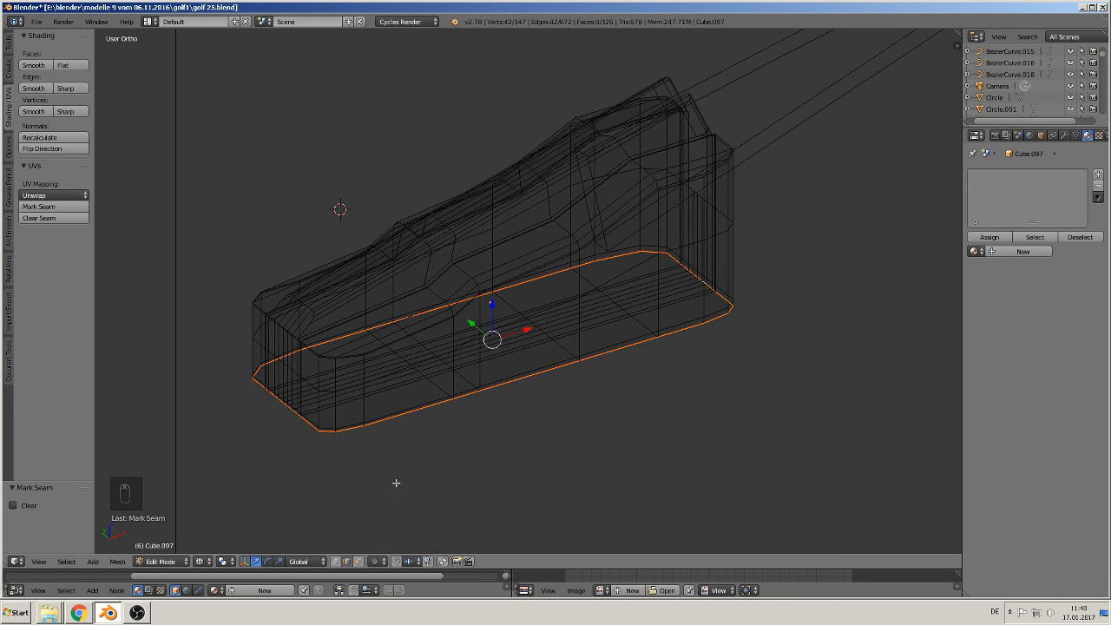
pyautogui.moveTo(574, 352); pyautogui.dragTo(400, 303, button='middle')
pyautogui.moveTo(570, 339); pyautogui.dragTo(649, 401, button='middle')
pyautogui.moveTo(452, 349); pyautogui.dragTo(501, 364, button='middle')
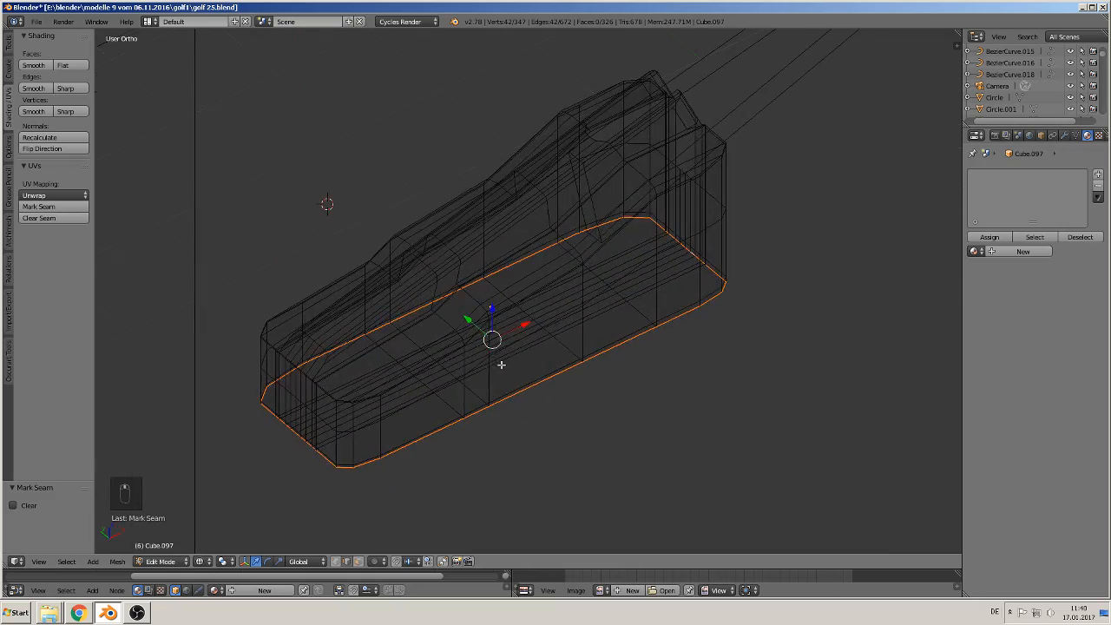
pyautogui.moveTo(348, 350); pyautogui.dragTo(203, 360, button='middle')
pyautogui.keyDown('alt'); pyautogui.rightClick(323, 354); pyautogui.keyUp('alt')
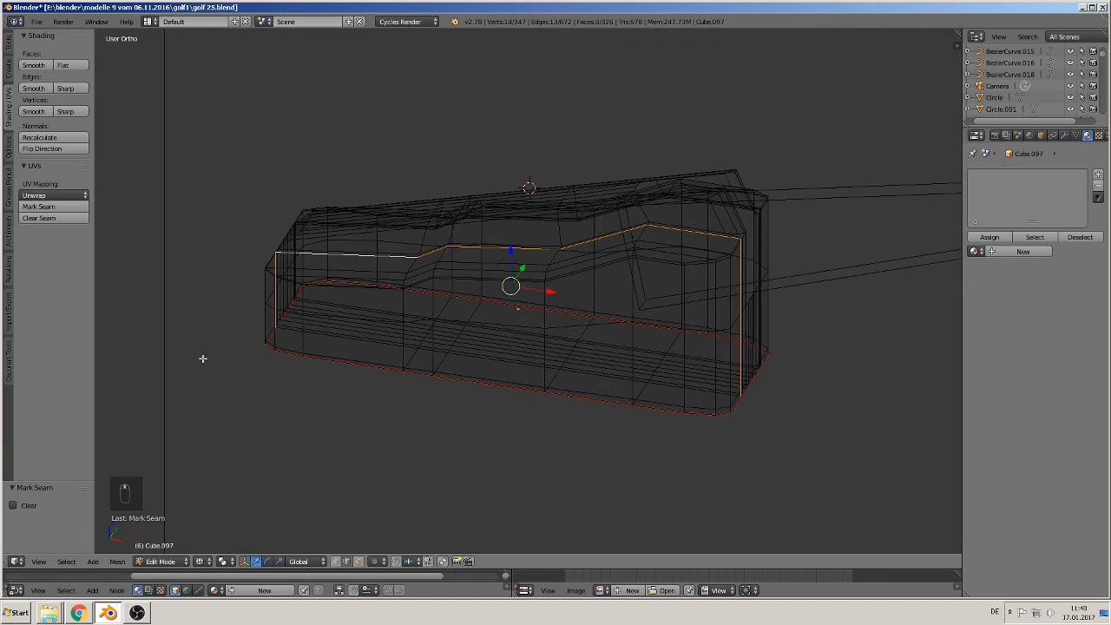
pyautogui.click(67, 212)
pyautogui.moveTo(434, 339); pyautogui.dragTo(291, 337, button='middle')
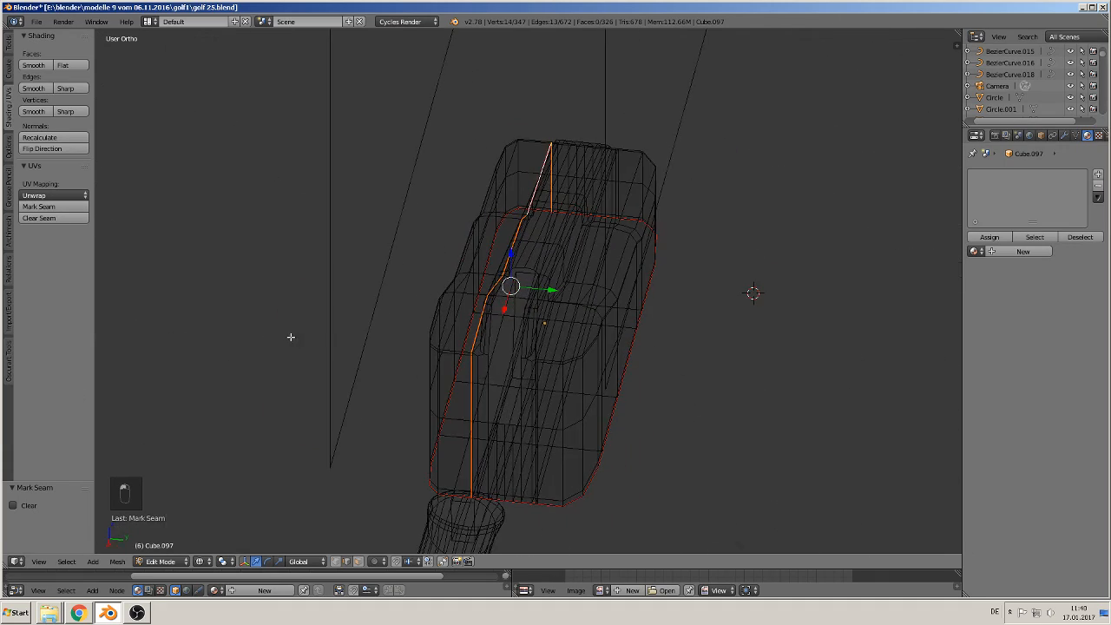
# Mark the lengthwise edge loop over the cover's other side and down both end walls as a UV seam
pyautogui.keyDown('alt'); pyautogui.rightClick(540, 372); pyautogui.keyUp('alt')
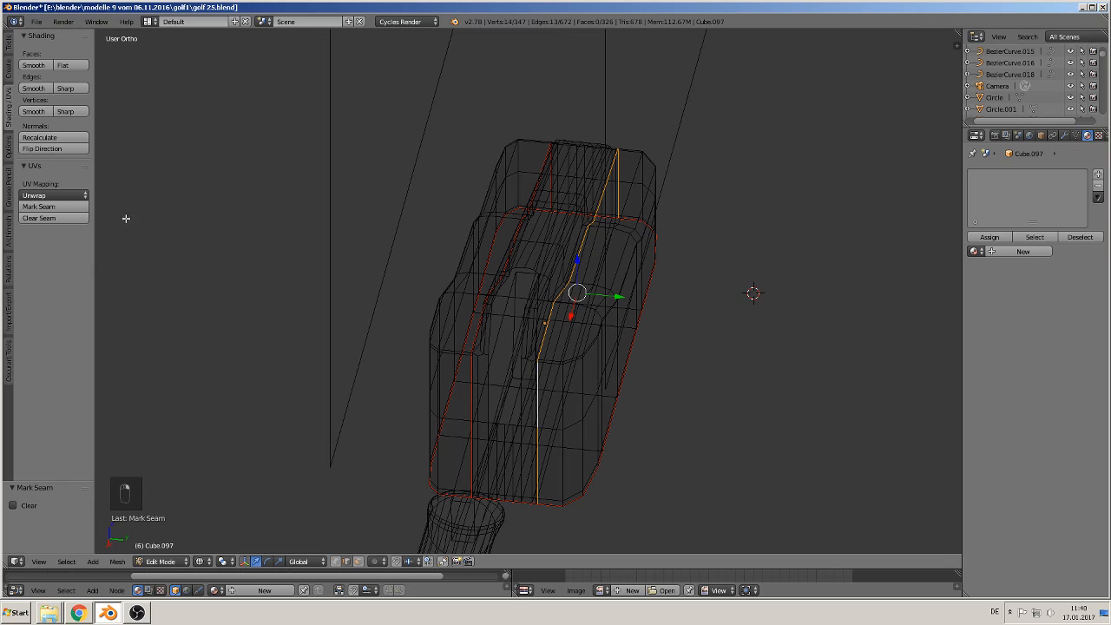
pyautogui.click(61, 207)
# Select the edge loop running around the cover's upper outline as a UV seam, and leave mesh editing
pyautogui.moveTo(191, 252); pyautogui.dragTo(391, 236, button='middle')
pyautogui.keyDown('shift'); pyautogui.moveTo(450, 364); pyautogui.dragTo(359, 298, button='middle'); pyautogui.keyUp('shift')
pyautogui.scroll(2, 328, 295)
pyautogui.scroll(-2, 329, 292)
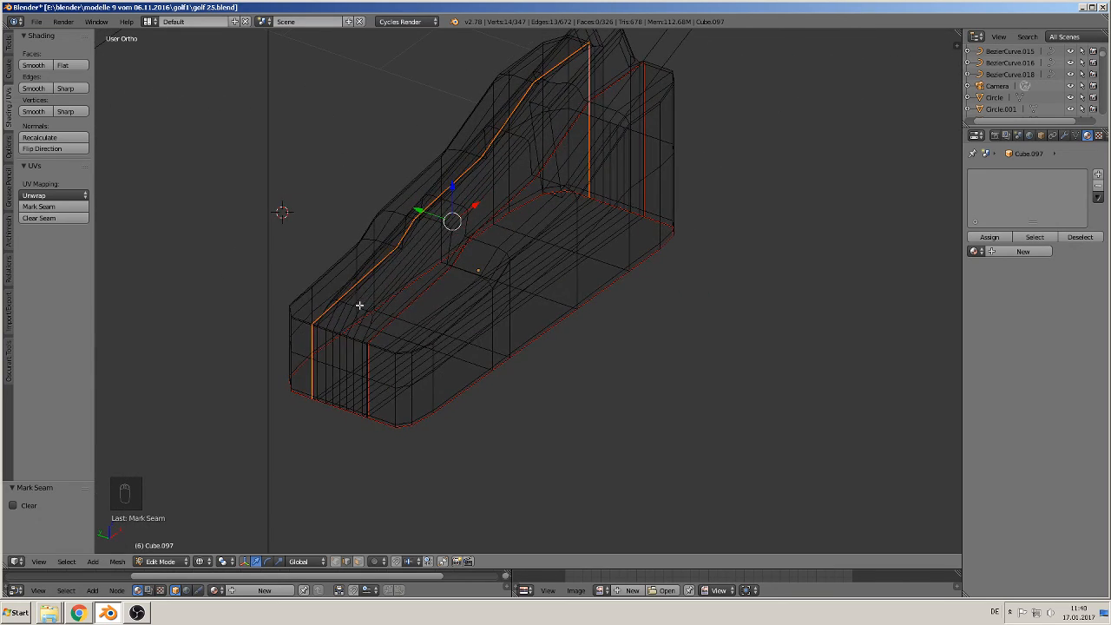
pyautogui.scroll(1, 359, 306)
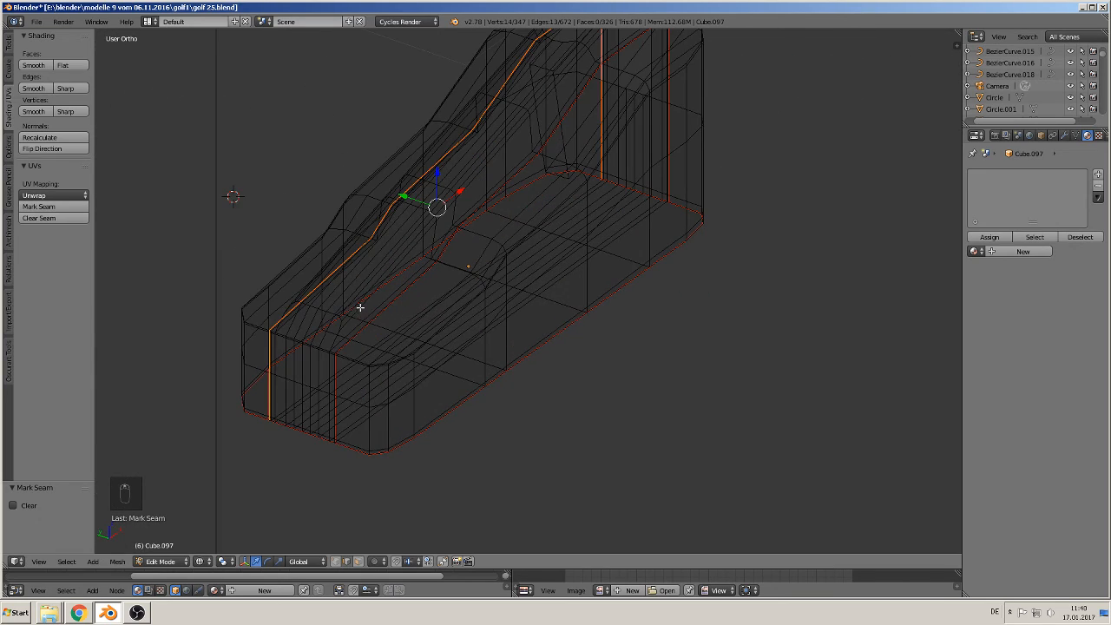
pyautogui.keyDown('alt'); pyautogui.rightClick(324, 354); pyautogui.keyUp('alt')
pyautogui.moveTo(325, 353); pyautogui.dragTo(272, 323, button='middle')
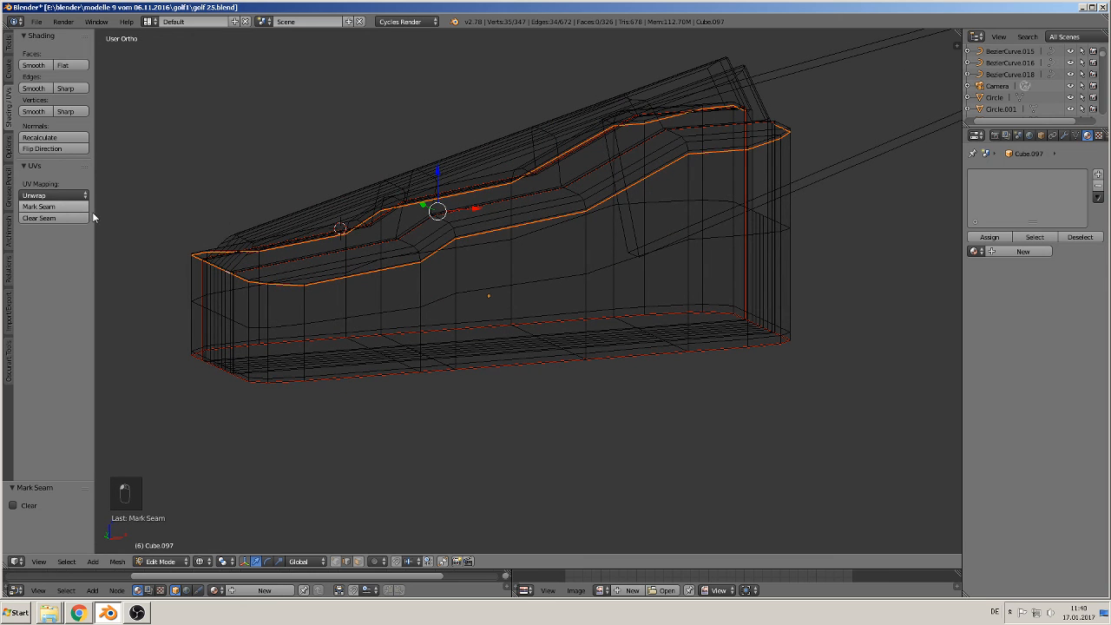
pyautogui.moveTo(441, 316); pyautogui.dragTo(439, 326, button='middle')
pyautogui.scroll(-2, 438, 327)
pyautogui.press('Tab')
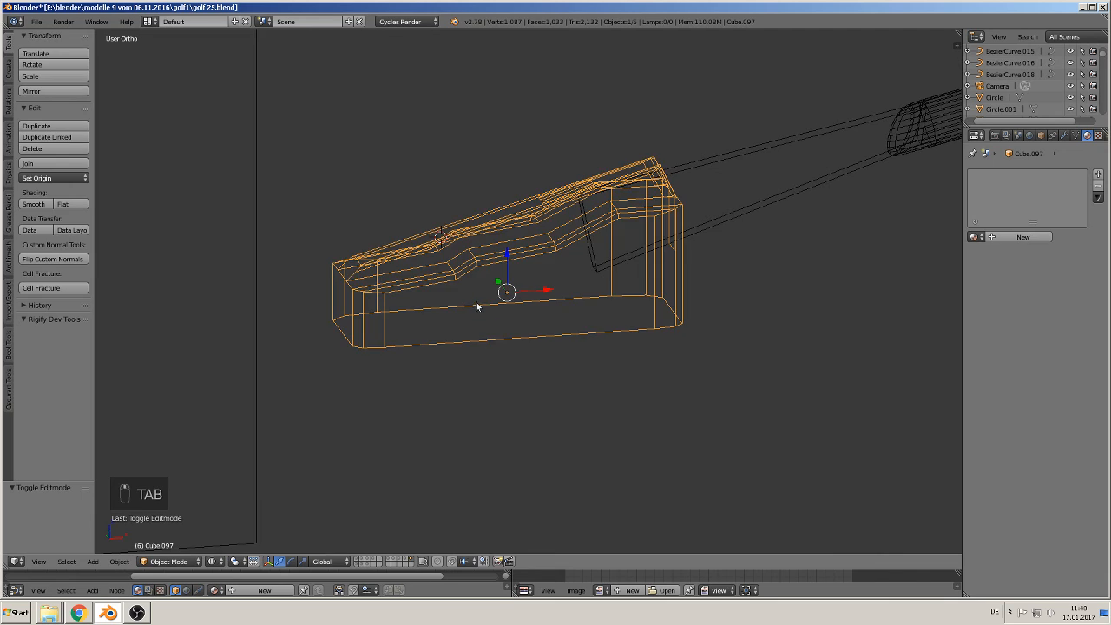
# Reopen the cover's mesh, select all of it, unwrap it, and return to Object Mode
pyautogui.scroll(-4, 479, 305)
pyautogui.keyDown('shift'); pyautogui.moveTo(509, 303); pyautogui.dragTo(392, 298, button='middle'); pyautogui.keyUp('shift')
pyautogui.press('Tab')
pyautogui.scroll(2, 426, 304)
pyautogui.press('a')
pyautogui.press('a')
pyautogui.press('a')
pyautogui.press('a')
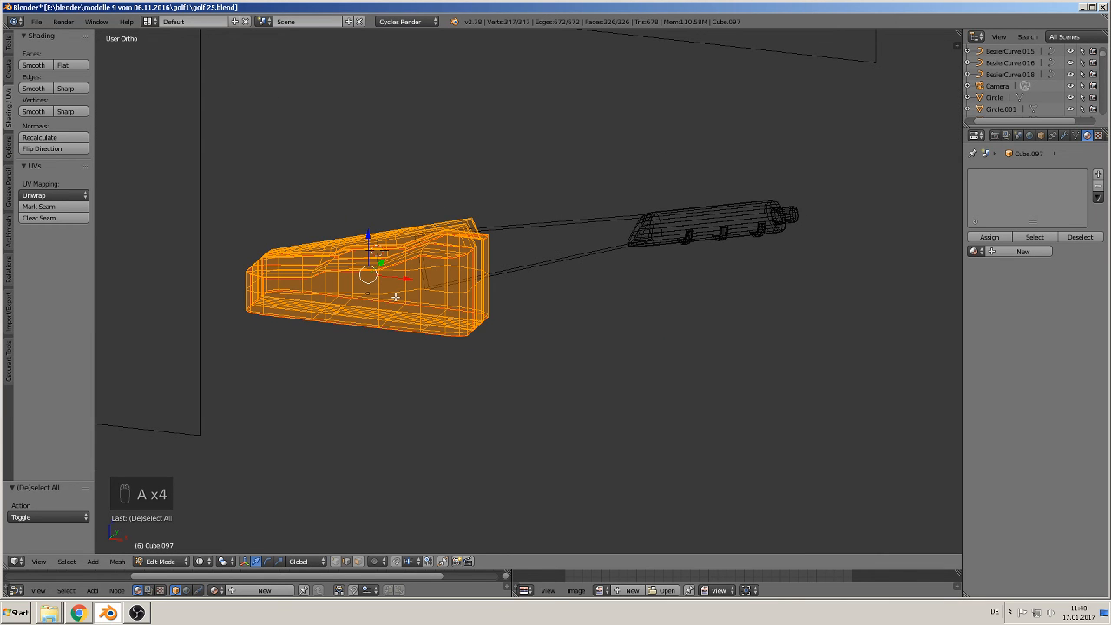
pyautogui.press('u')
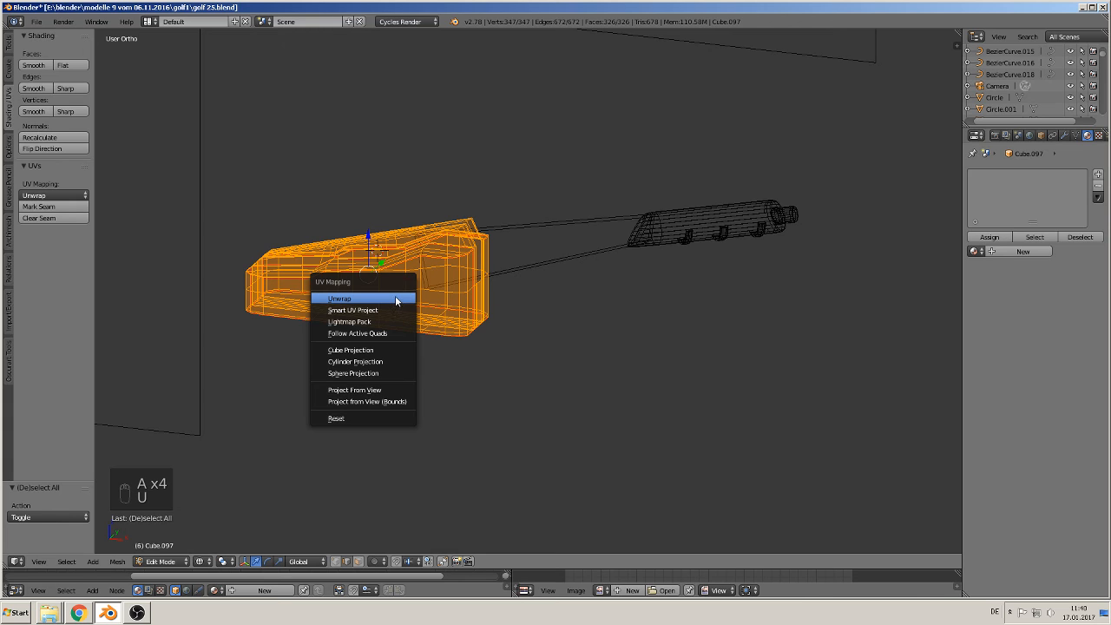
pyautogui.click(396, 299)
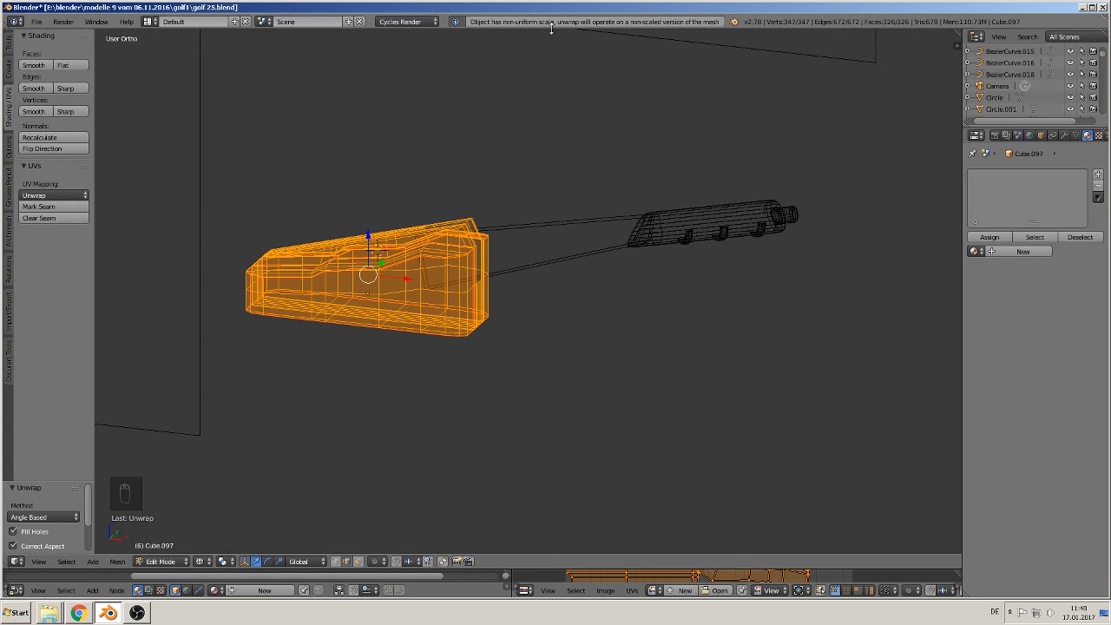
pyautogui.press('Tab')
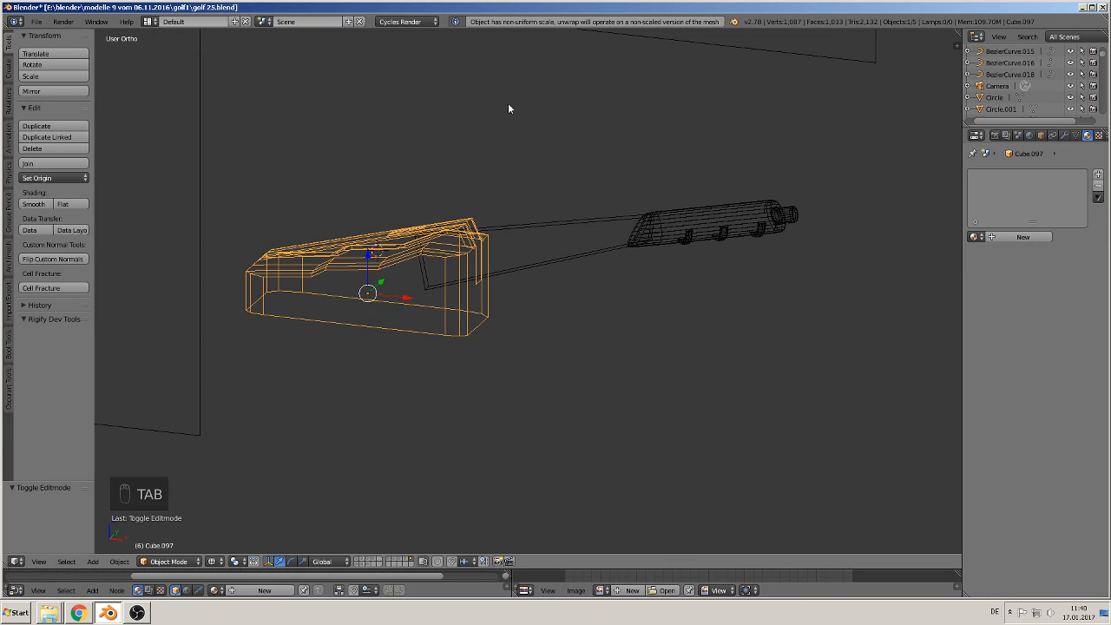
# Apply rotation and scale to the handbrake cover and to the lever with its grip
pyautogui.click(127, 564)
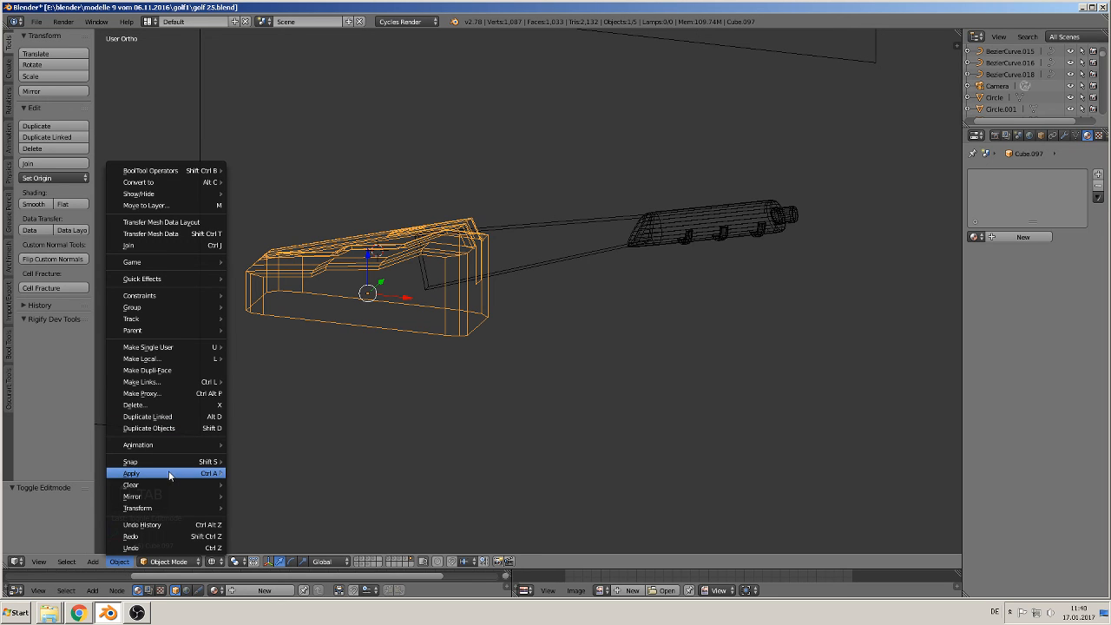
pyautogui.moveTo(184, 474)
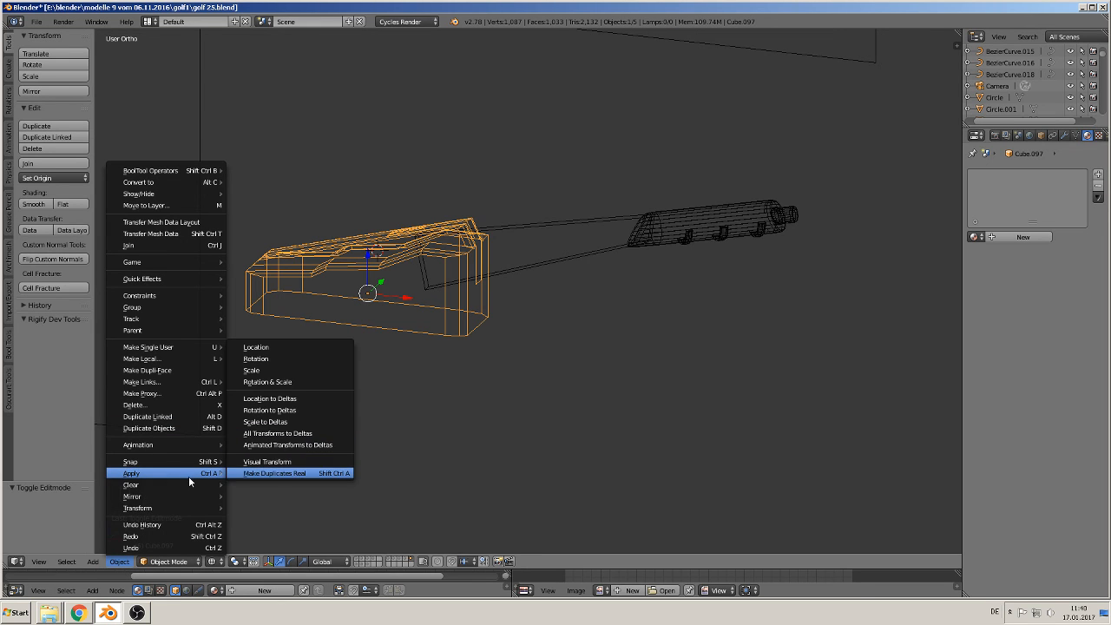
pyautogui.click(277, 382)
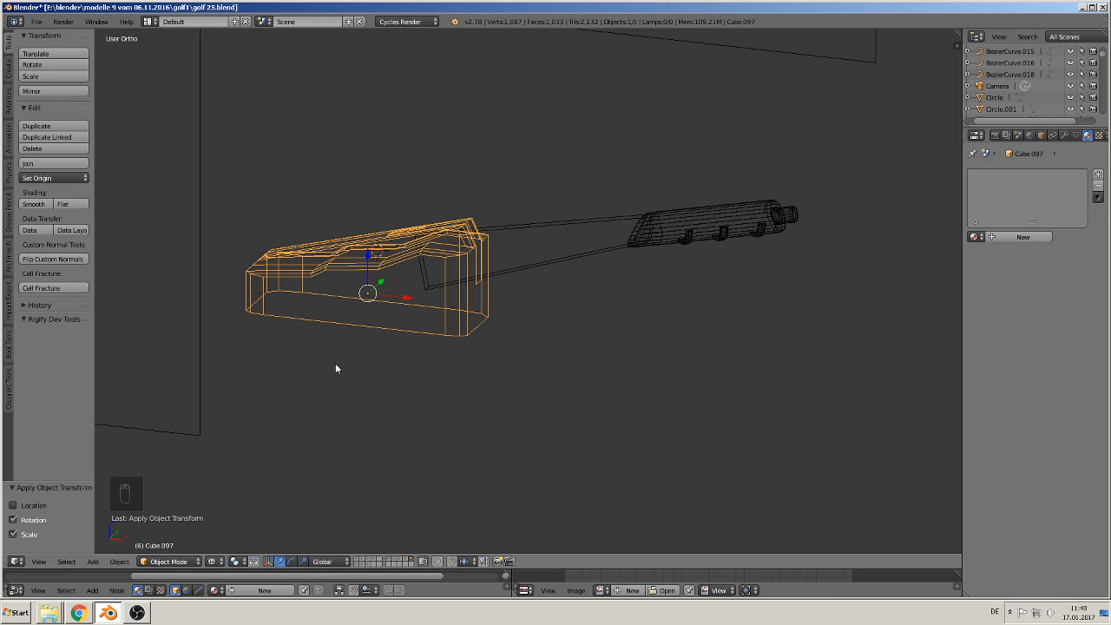
pyautogui.rightClick(560, 229)
pyautogui.click(120, 562)
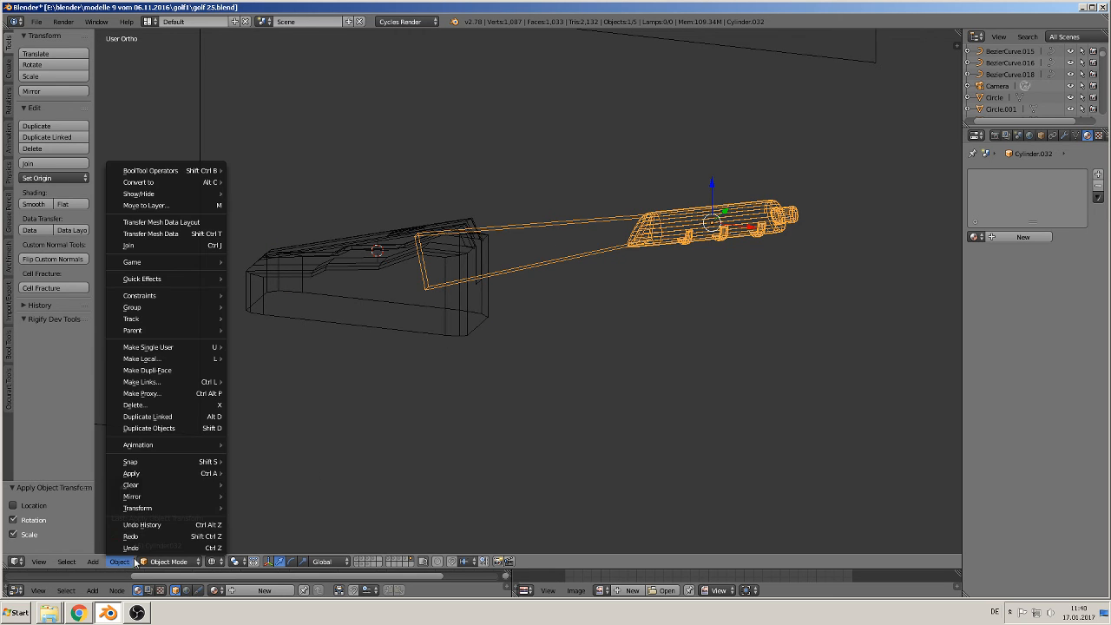
pyautogui.moveTo(158, 476)
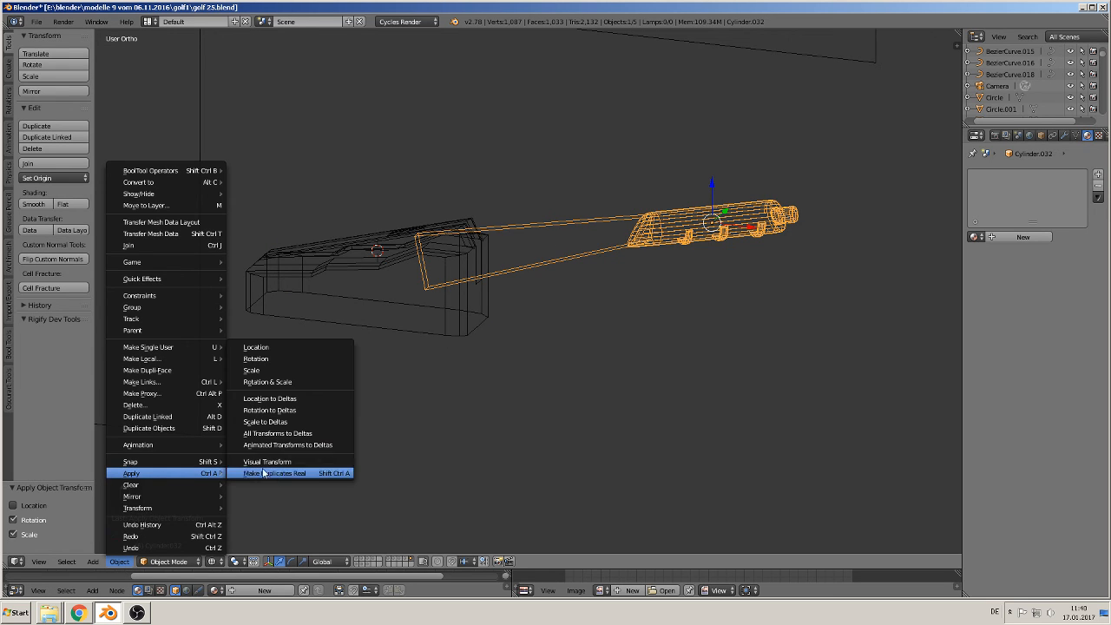
pyautogui.click(290, 382)
# Unwrap the complete cover mesh again with its applied scale, and leave mesh editing
pyautogui.rightClick(368, 255)
pyautogui.press('Tab')
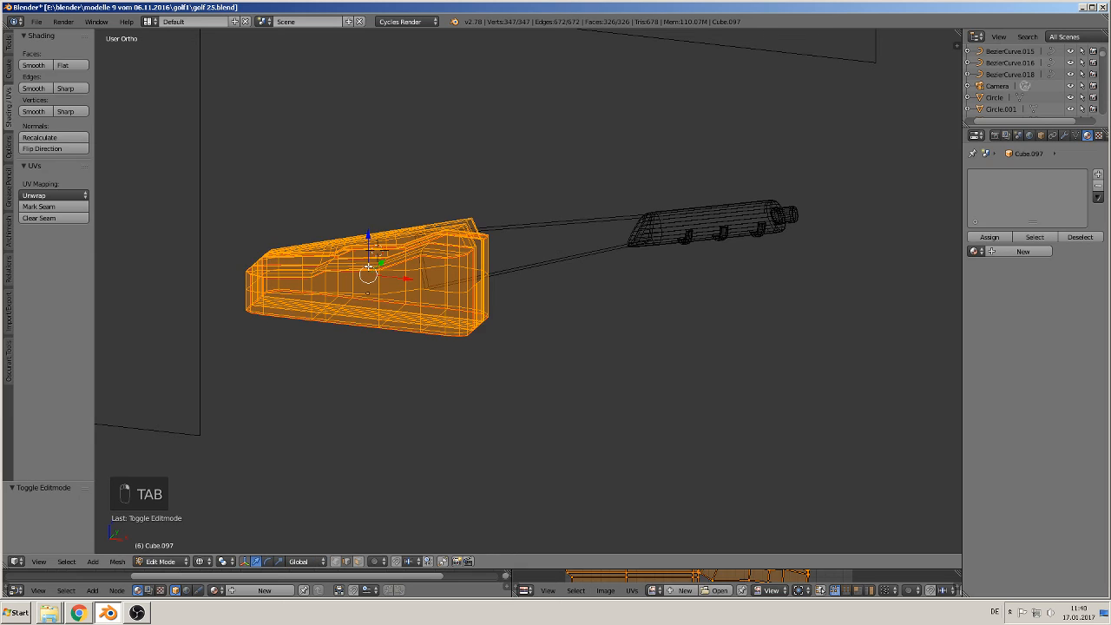
pyautogui.press('u')
pyautogui.click(380, 274)
pyautogui.press('Tab')
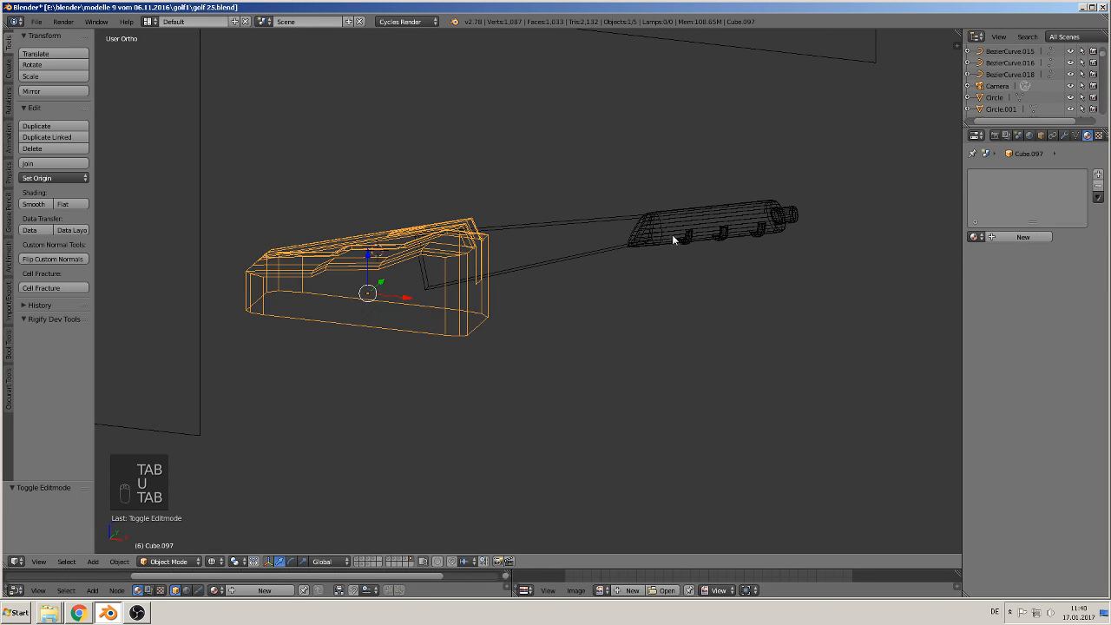
# Make the lever and grip a single-user object, and unwrap its complete mesh
pyautogui.rightClick(673, 236)
pyautogui.press('u')
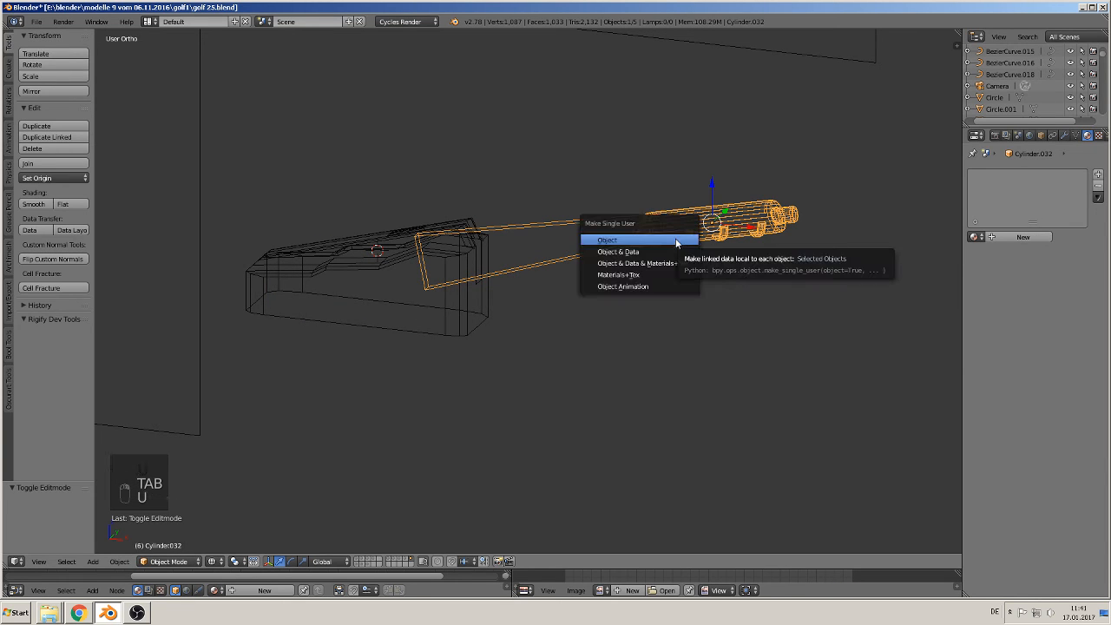
pyautogui.click(676, 243)
pyautogui.press('Tab')
pyautogui.press('a')
pyautogui.press('a')
pyautogui.press('a')
pyautogui.press('a')
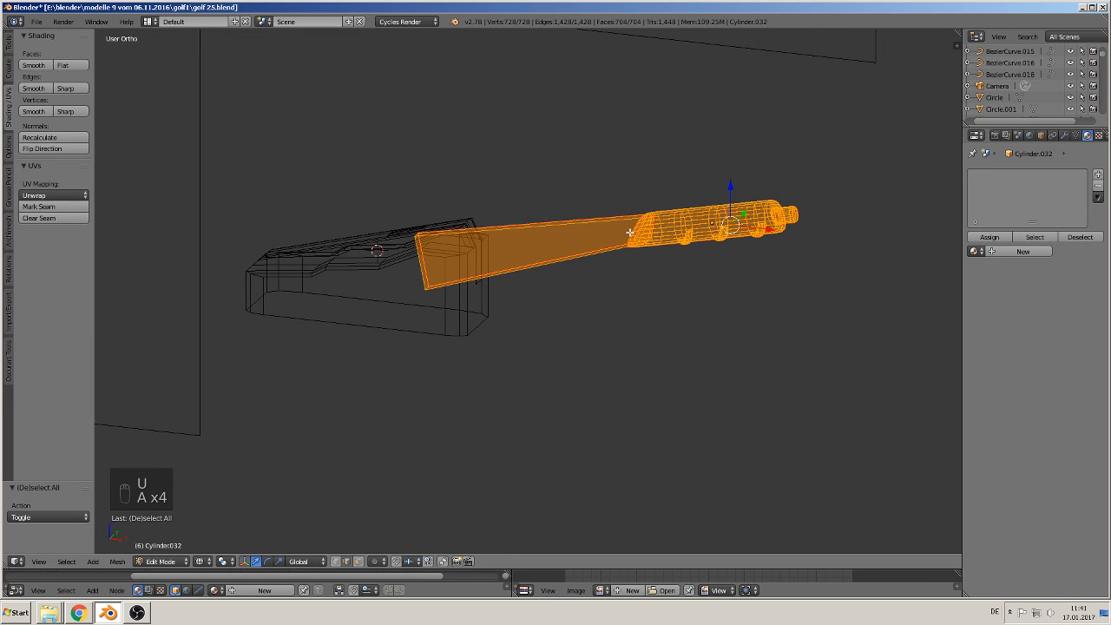
pyautogui.press('u')
pyautogui.click(633, 235)
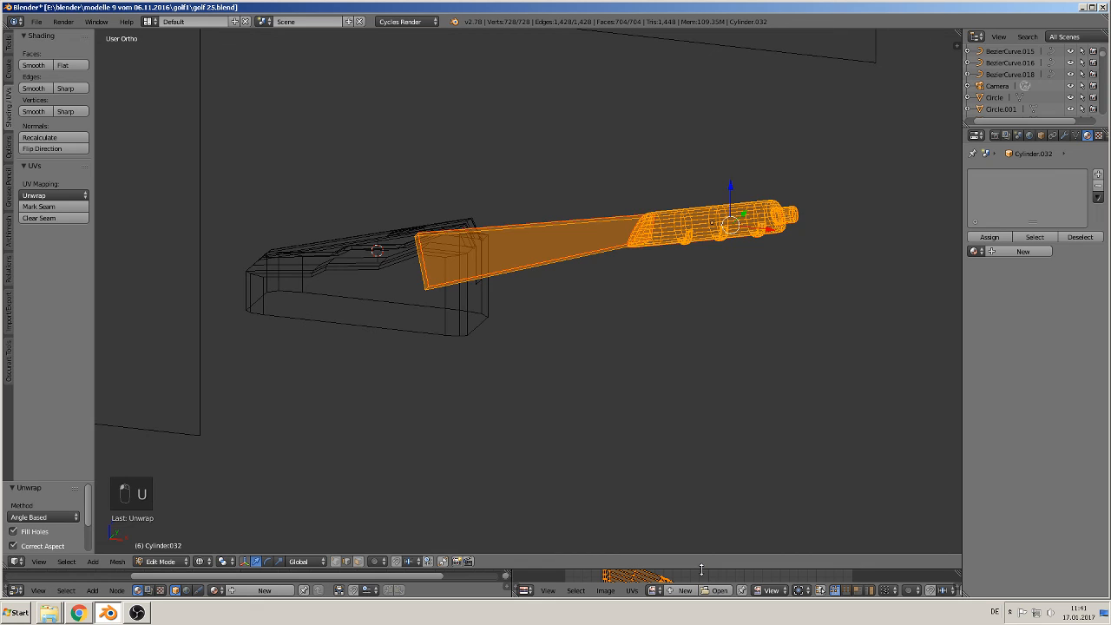
# Enlarge the node and UV editor areas, inspect the lever and grip's UV layout, and leave mesh editing
pyautogui.moveTo(701, 570); pyautogui.dragTo(710, 326)
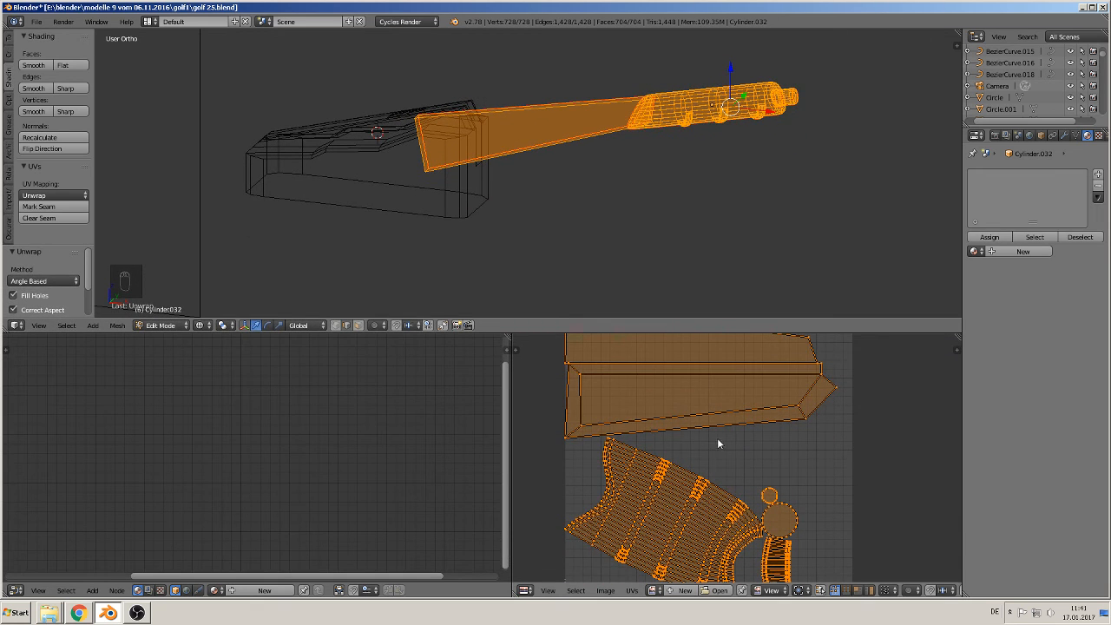
pyautogui.scroll(-4, 719, 443)
pyautogui.scroll(4, 734, 456)
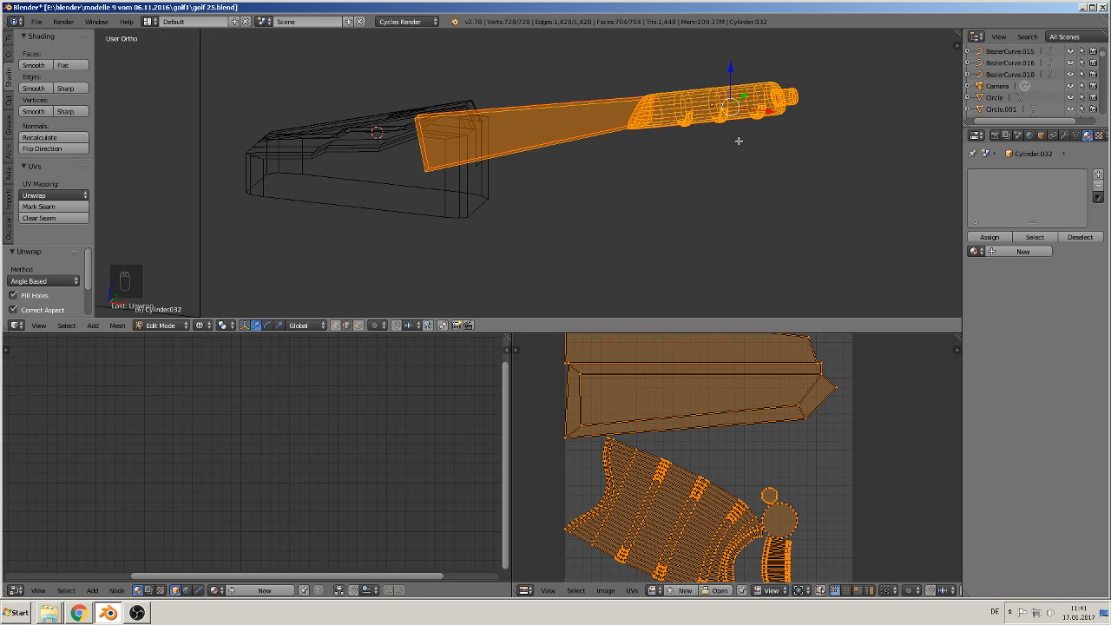
pyautogui.press('Tab')
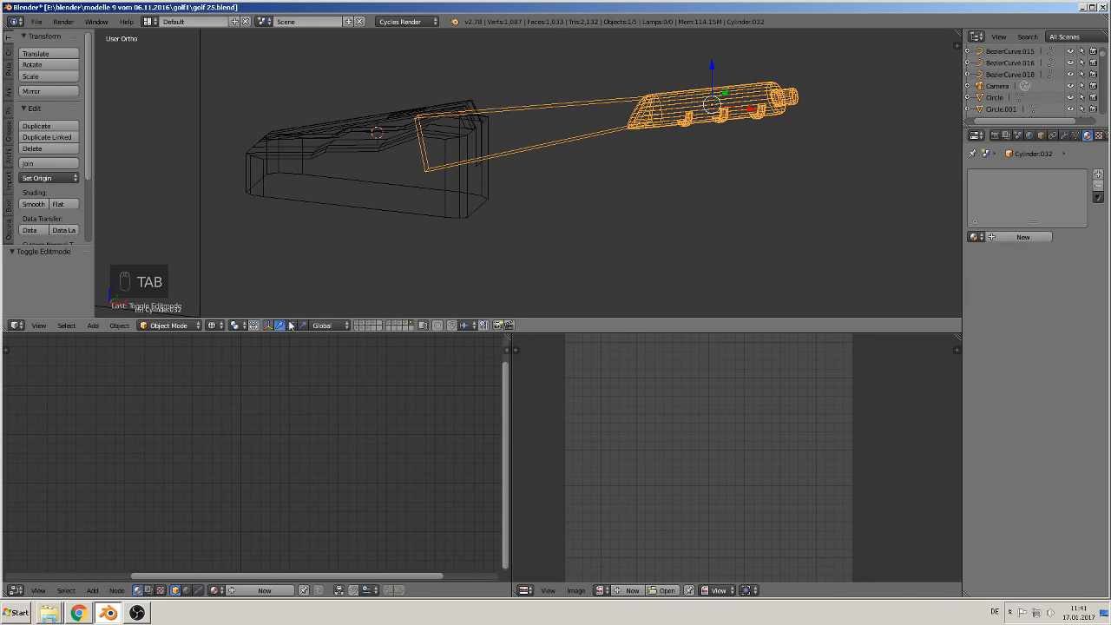
# Switch the 3D view to Material shading and frame the whole handbrake closely
pyautogui.click(211, 326)
pyautogui.click(228, 259)
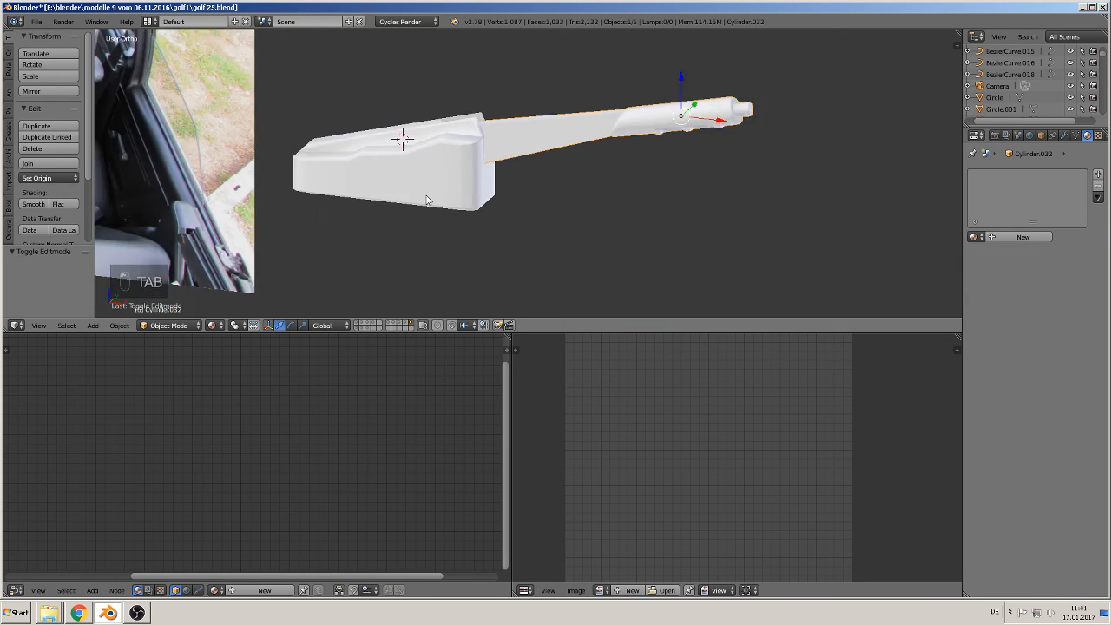
pyautogui.keyDown('shift'); pyautogui.moveTo(427, 196); pyautogui.dragTo(495, 193, button='middle'); pyautogui.keyUp('shift')
pyautogui.scroll(2, 405, 292)
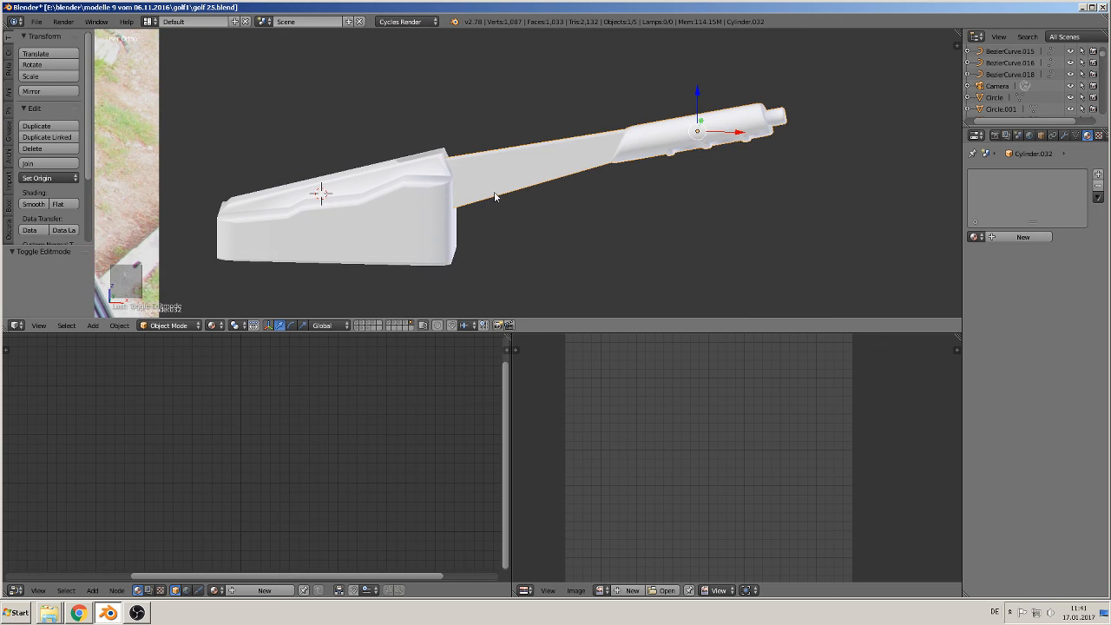
pyautogui.scroll(1, 534, 178)
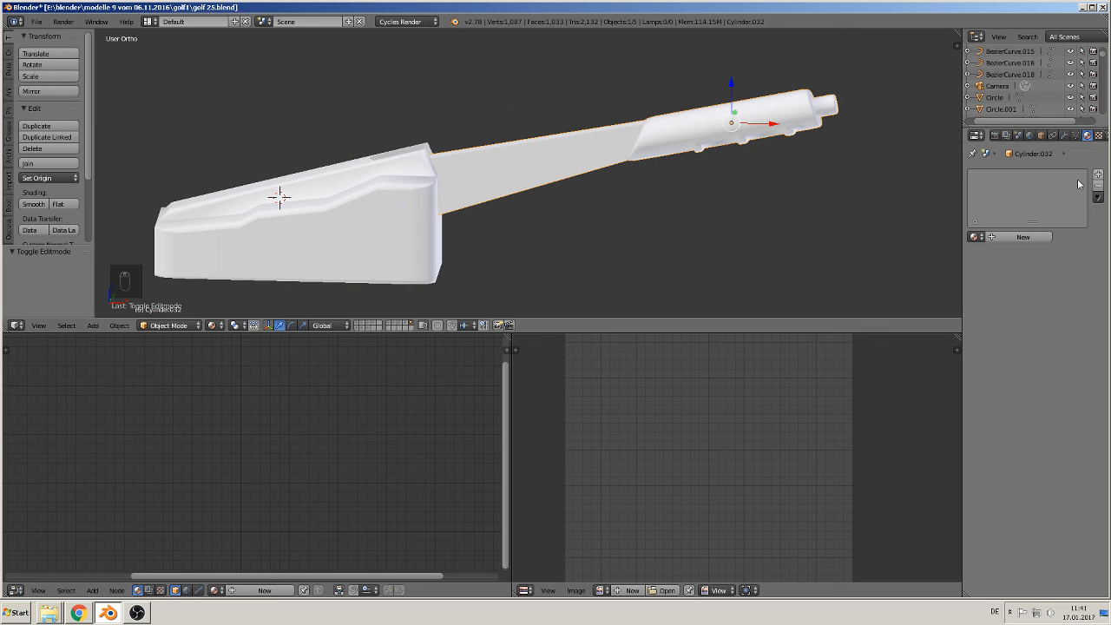
# Give the lever and grip object a material and replace it with the existing "black metal" material
pyautogui.click(1020, 240)
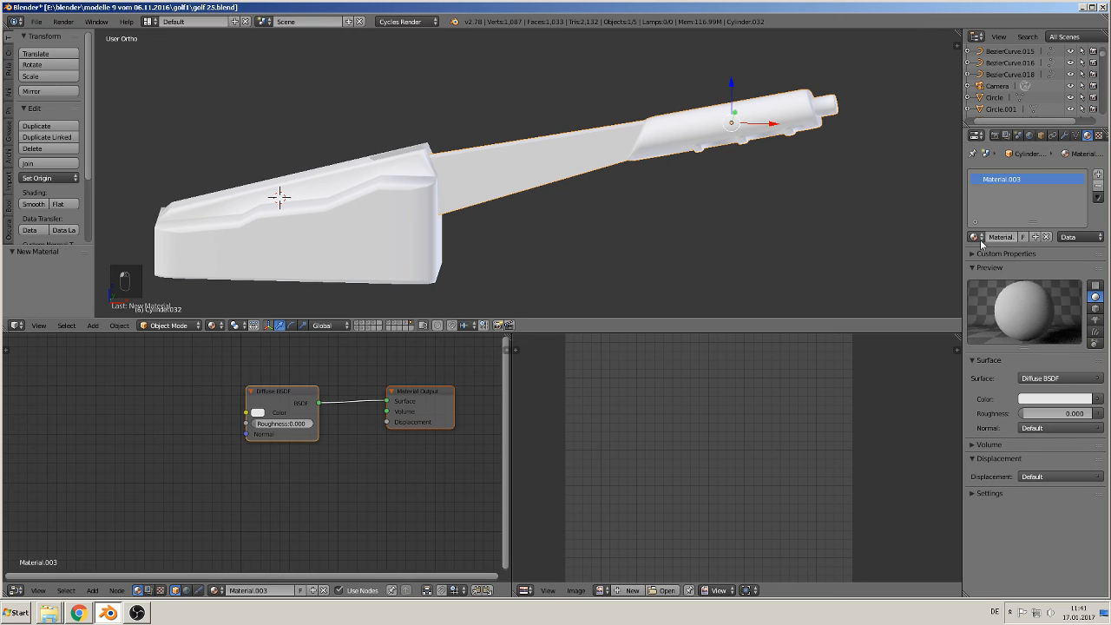
pyautogui.click(977, 238)
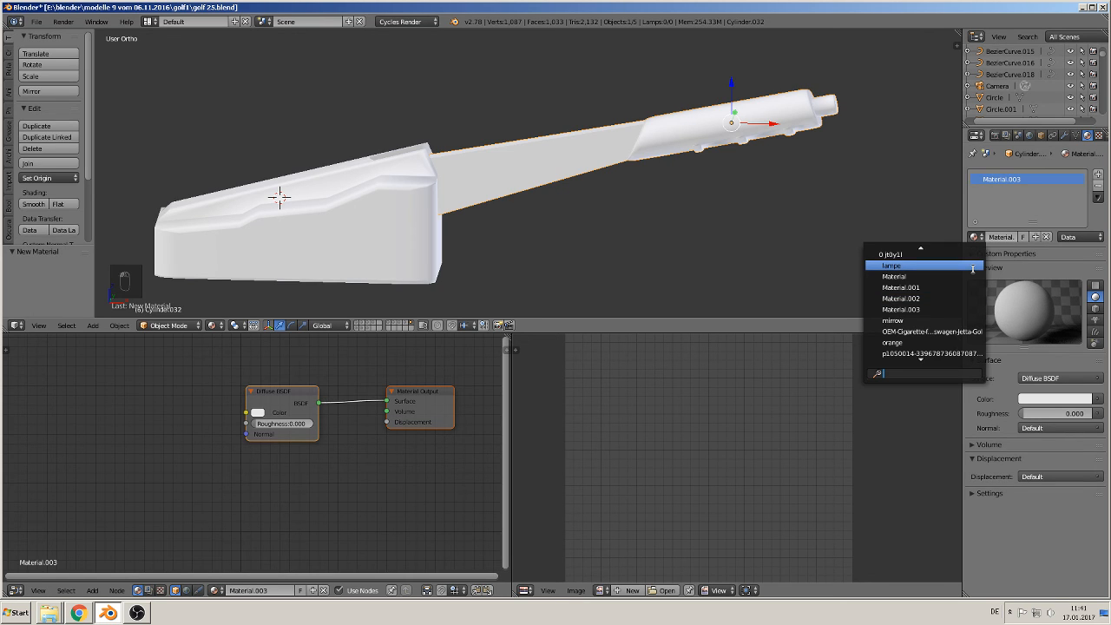
pyautogui.write('black')
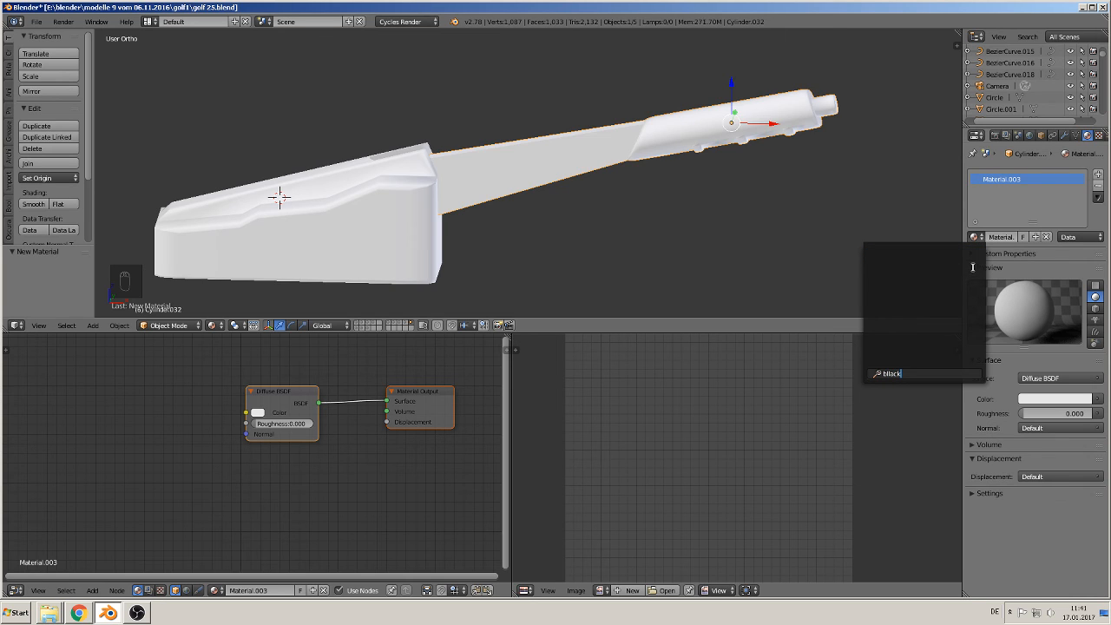
pyautogui.press('BackSpace')
pyautogui.press('BackSpace')
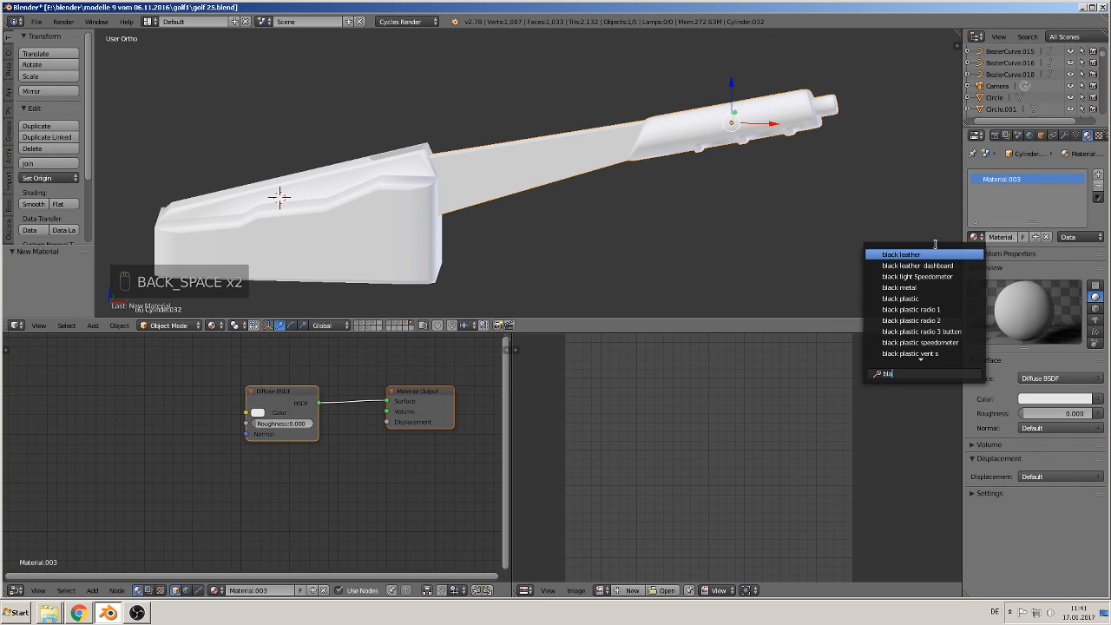
pyautogui.click(938, 289)
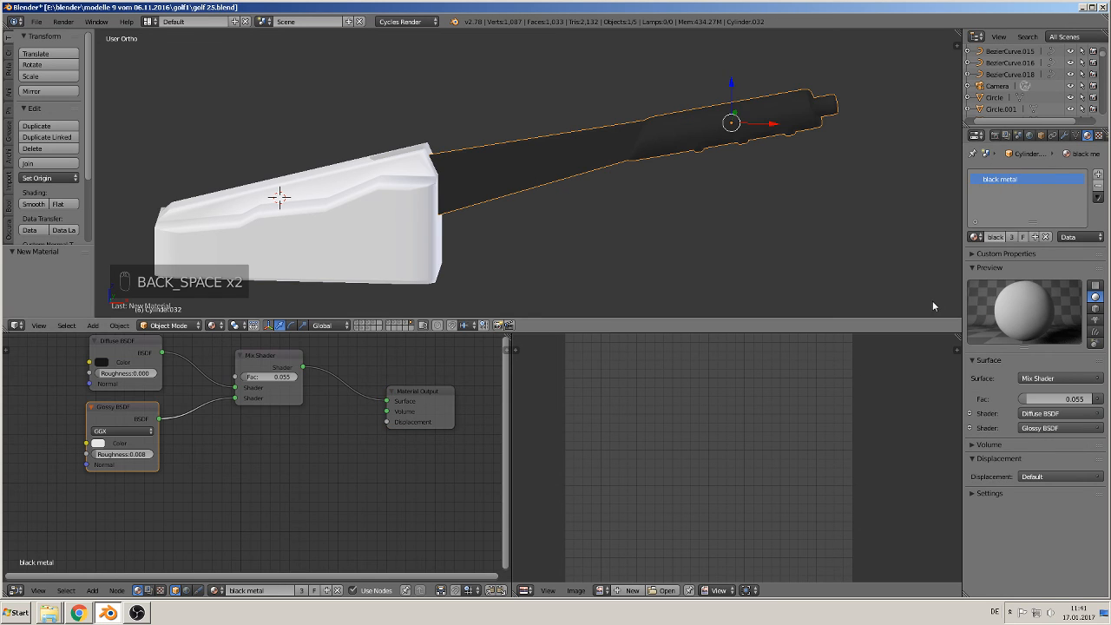
# Add a second material slot to the lever and grip object and fill it with the existing "black plastic" material
pyautogui.click(1097, 175)
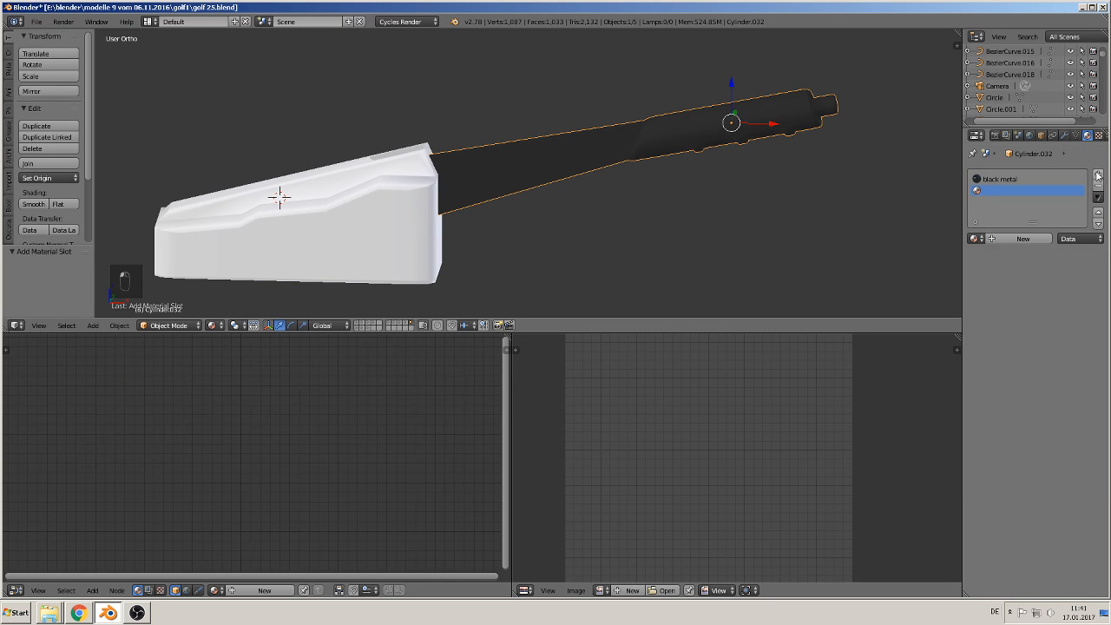
pyautogui.click(978, 239)
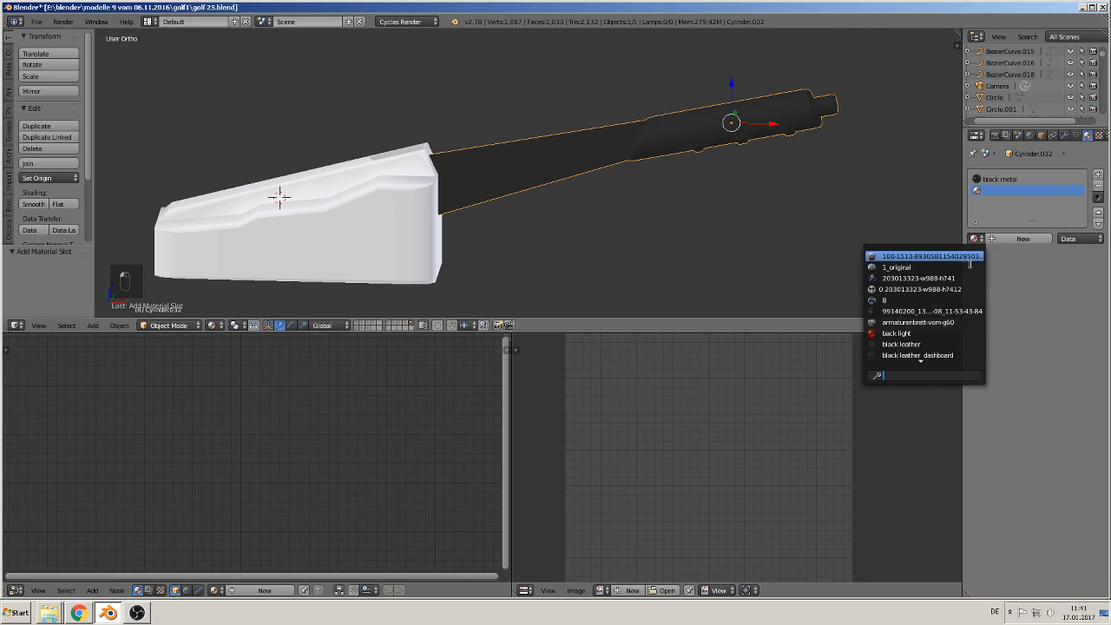
pyautogui.write('black')
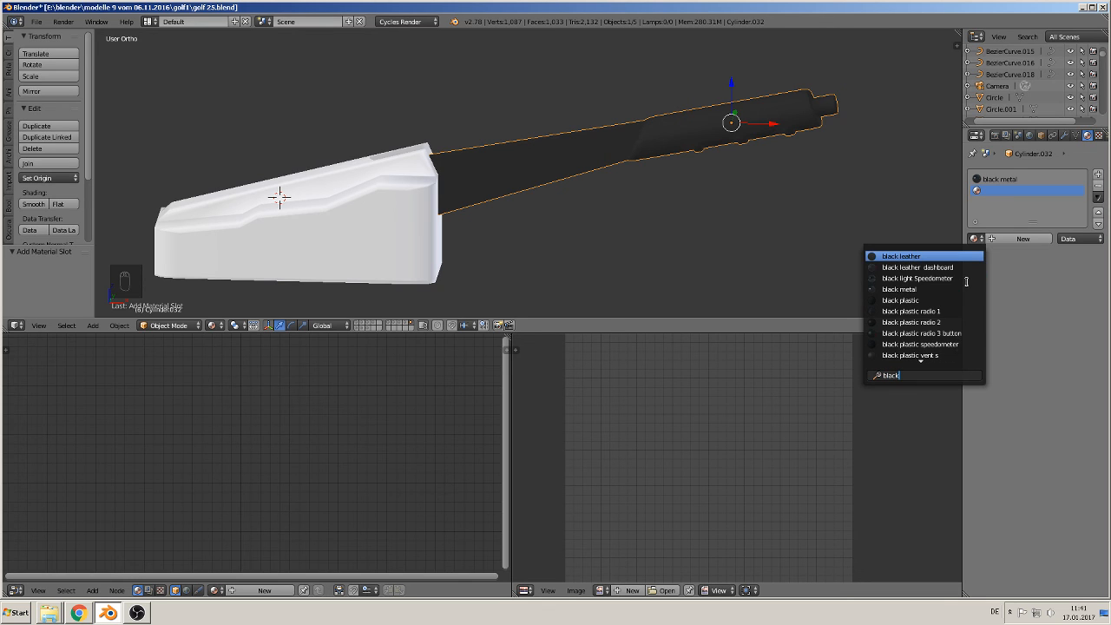
pyautogui.click(900, 300)
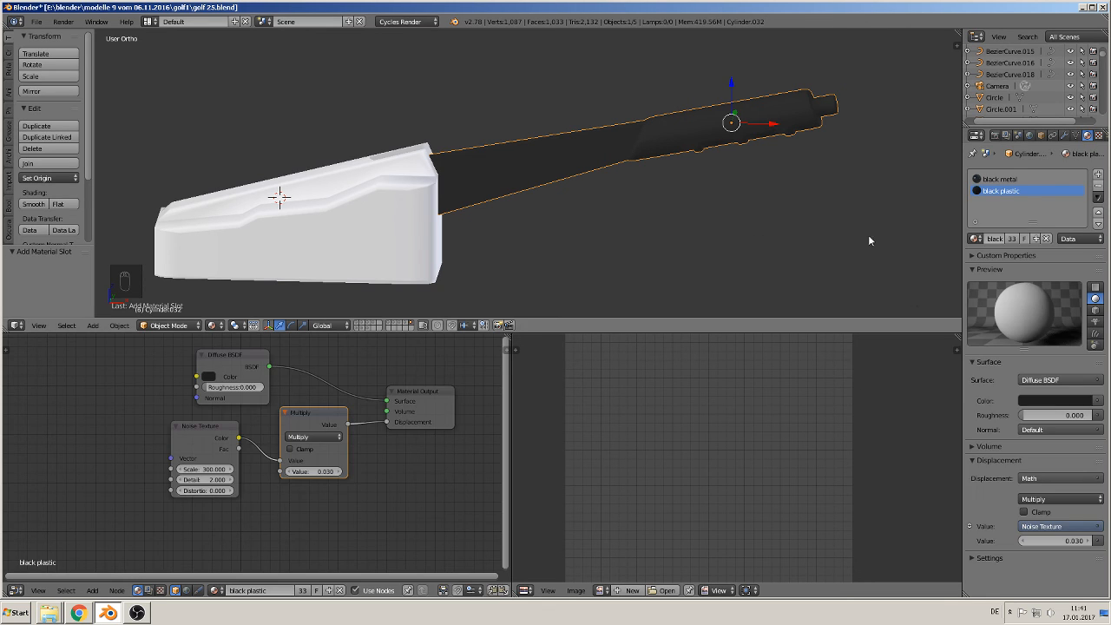
# Assign the "black plastic" material to all linked faces of the handbrake's grip
pyautogui.scroll(1, 815, 181)
pyautogui.press('Tab')
pyautogui.press('a')
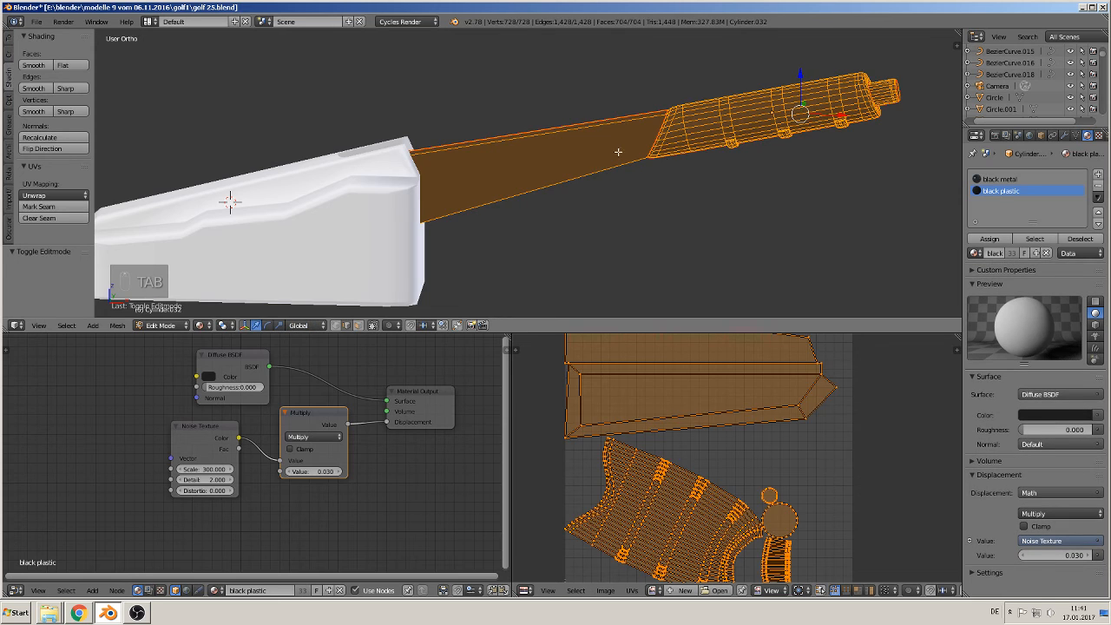
pyautogui.press('a')
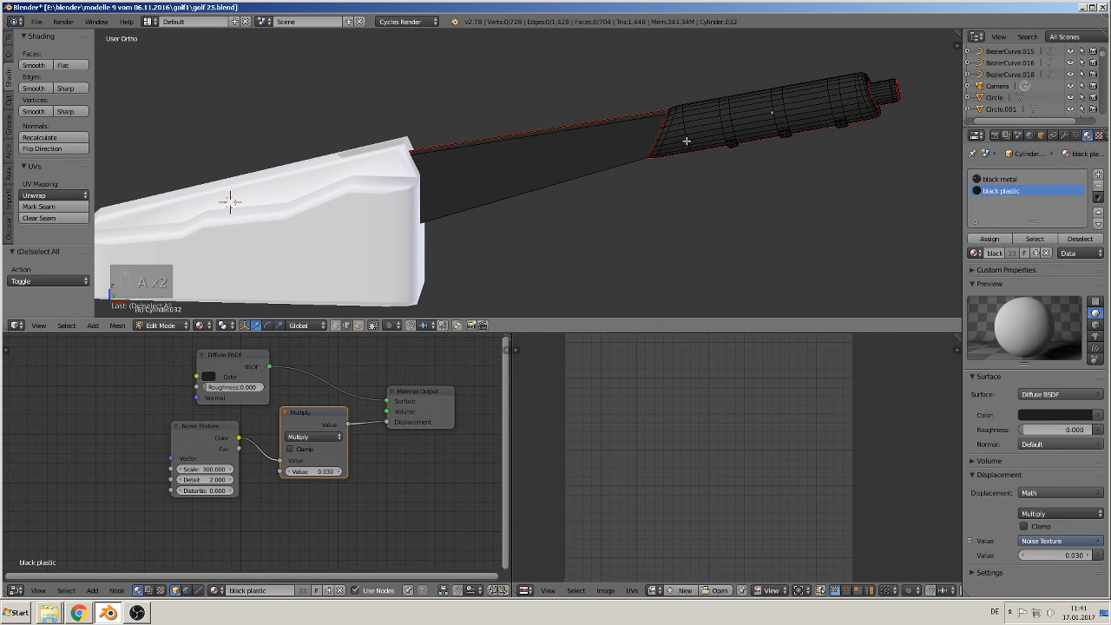
pyautogui.press('l')
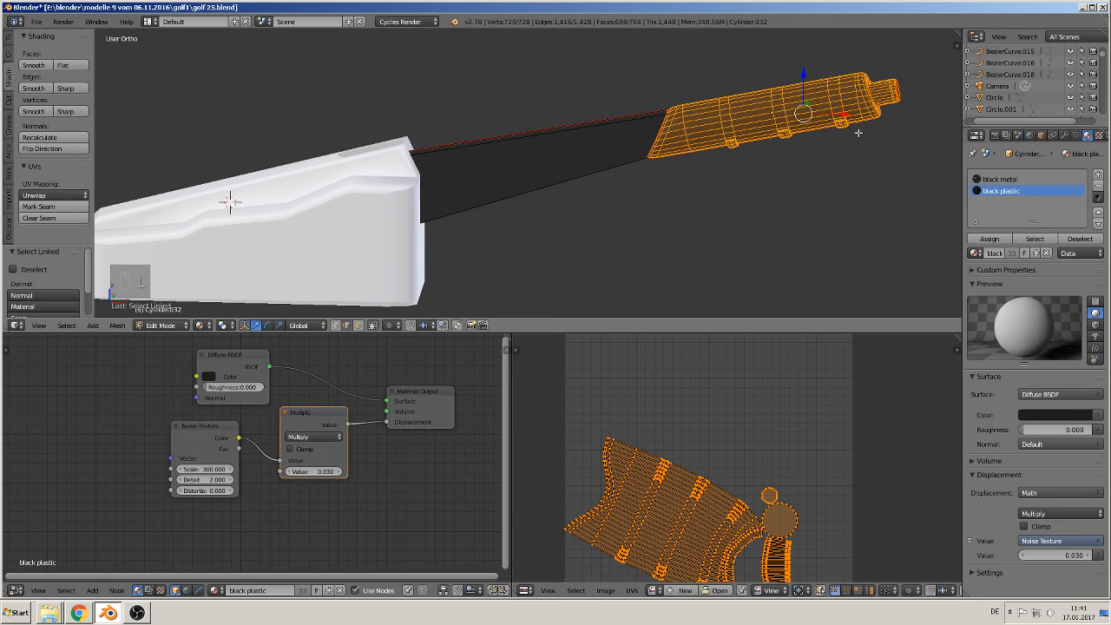
pyautogui.click(990, 239)
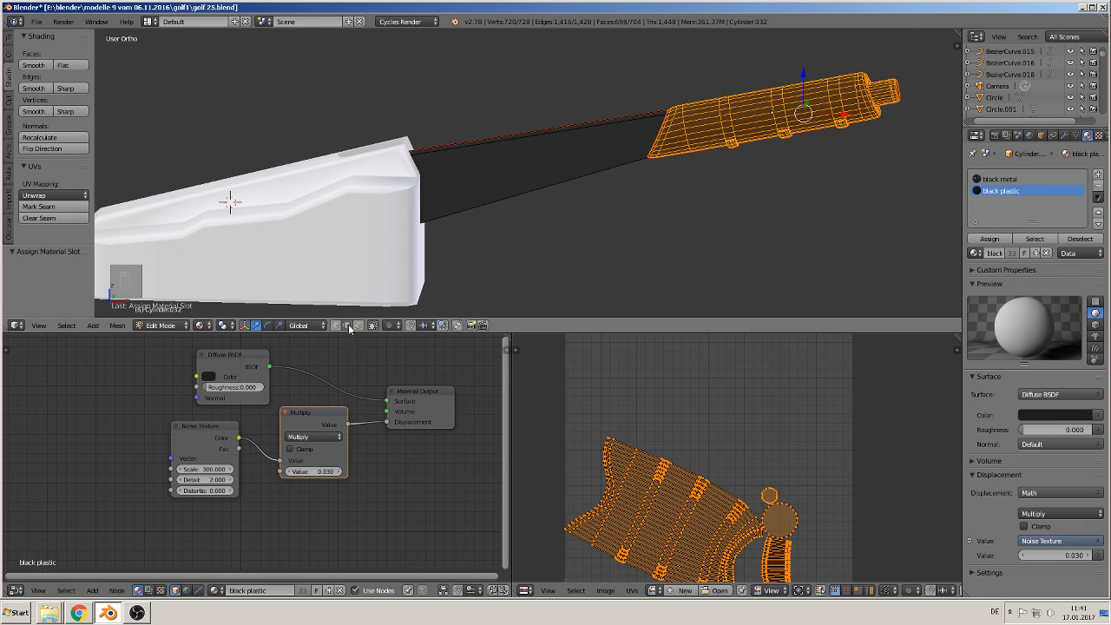
# Assign the "black metal" material to the linked faces of the lever and leave mesh editing
pyautogui.press('a')
pyautogui.press('l')
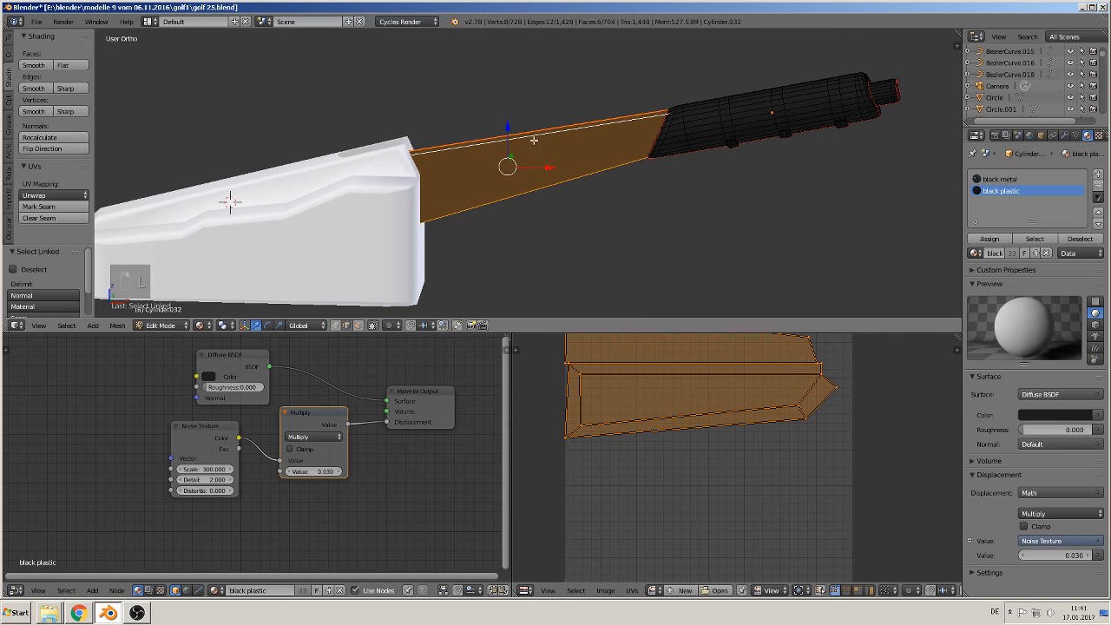
pyautogui.click(1007, 179)
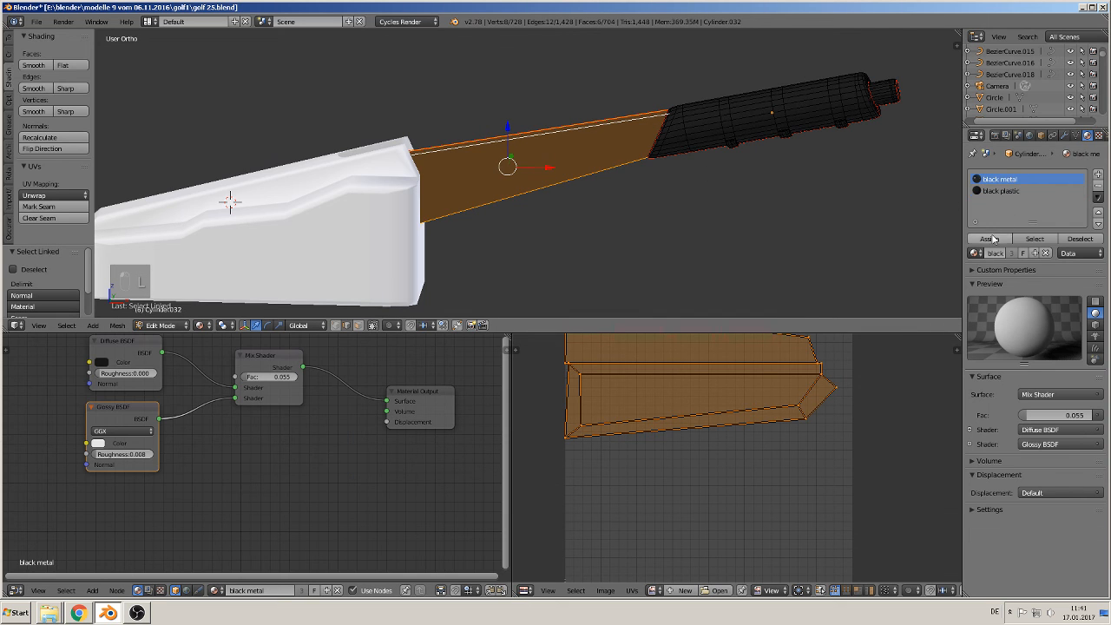
pyautogui.click(990, 239)
pyautogui.press('Tab')
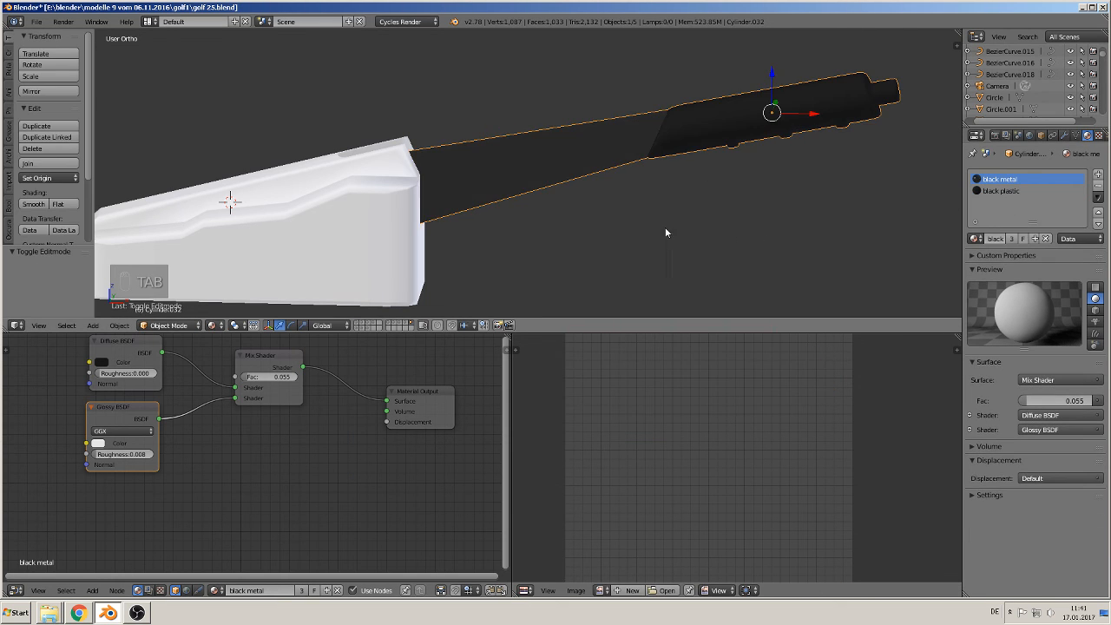
pyautogui.press('Tab')
pyautogui.press('Tab')
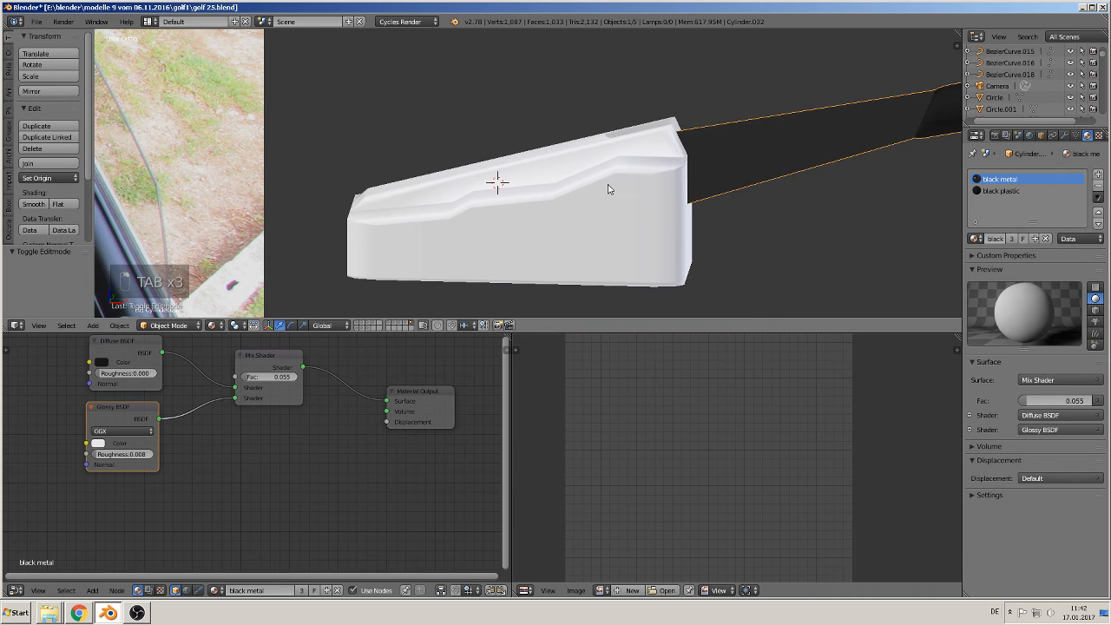
# Give the handbrake cover object the existing "black plastic" material
pyautogui.rightClick(607, 183)
pyautogui.click(975, 237)
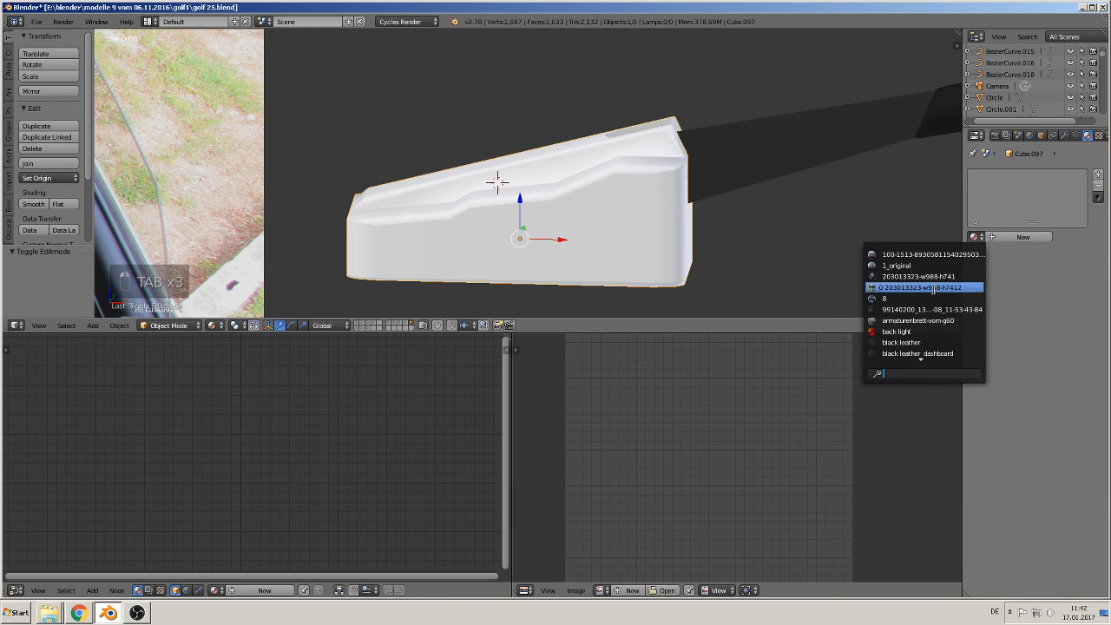
pyautogui.write('black')
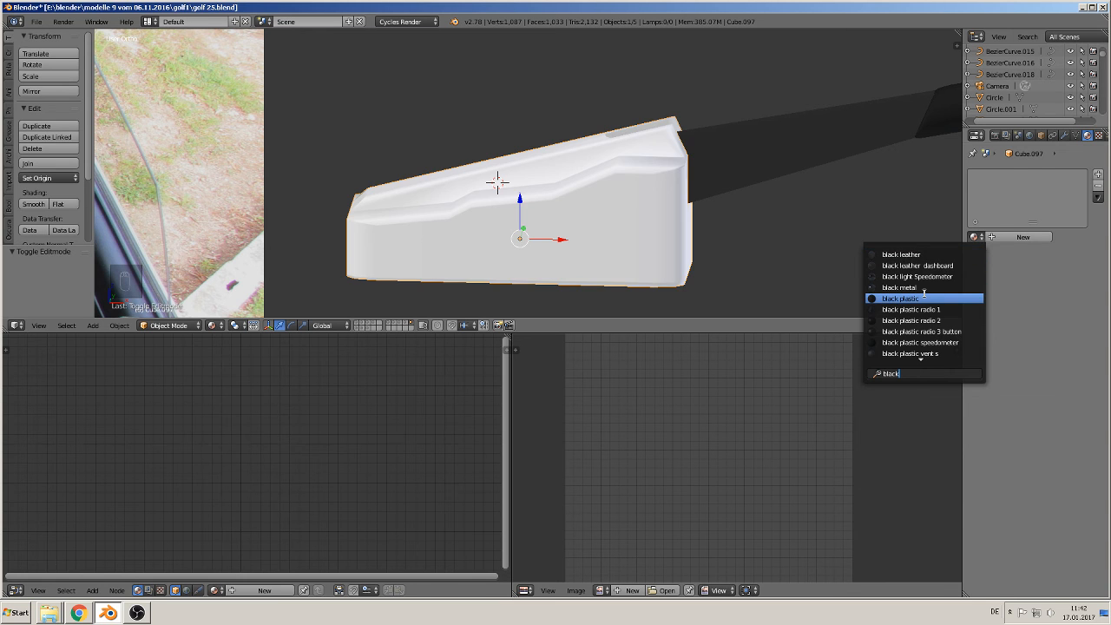
pyautogui.click(924, 298)
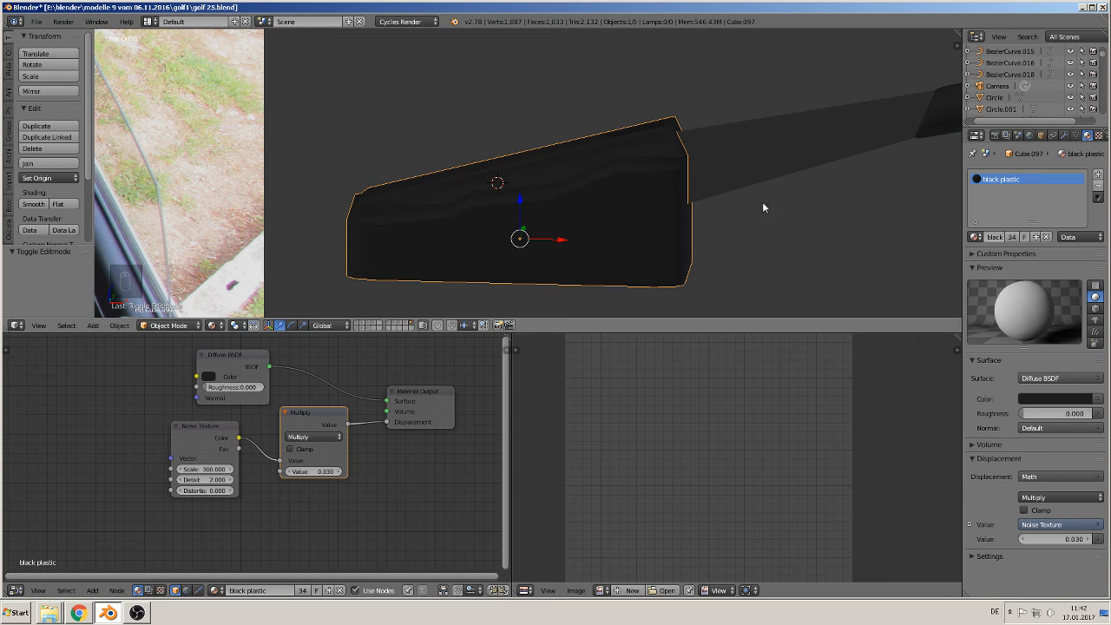
pyautogui.press('Tab')
pyautogui.press('Tab')
pyautogui.scroll(3, 730, 222)
pyautogui.moveTo(729, 223); pyautogui.dragTo(784, 213, button='middle')
pyautogui.scroll(3, 674, 236)
pyautogui.scroll(-6, 689, 230)
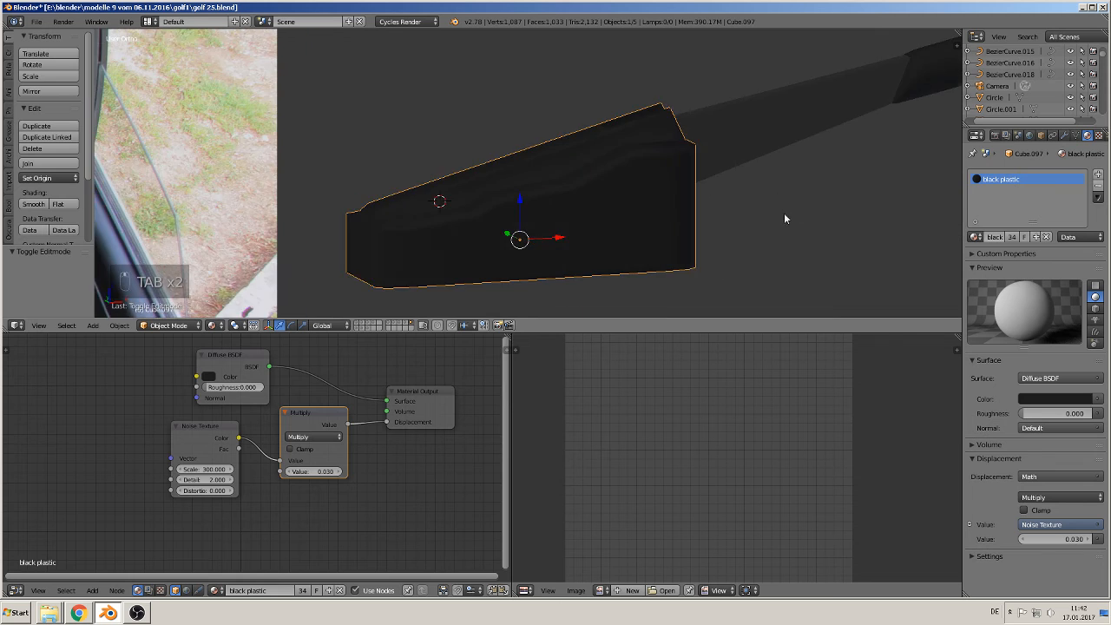
# Delete the three reference image planes around the handbrake: the car interior, the fitted lever and the loose handbrake photo
pyautogui.scroll(-4, 764, 212)
pyautogui.press('a')
pyautogui.scroll(-2, 648, 207)
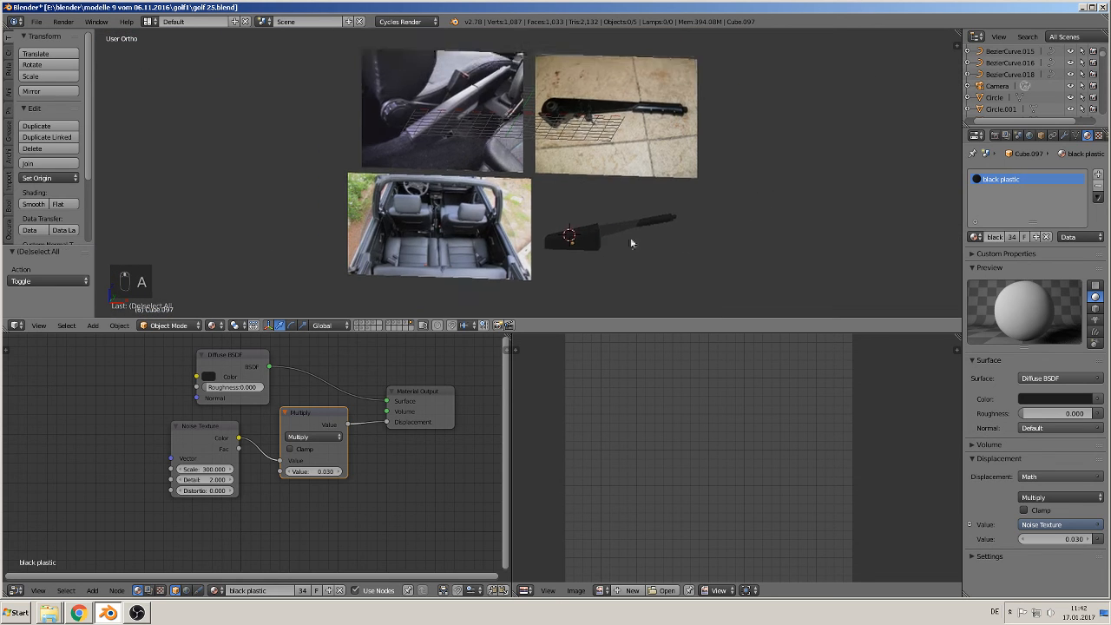
pyautogui.rightClick(518, 234)
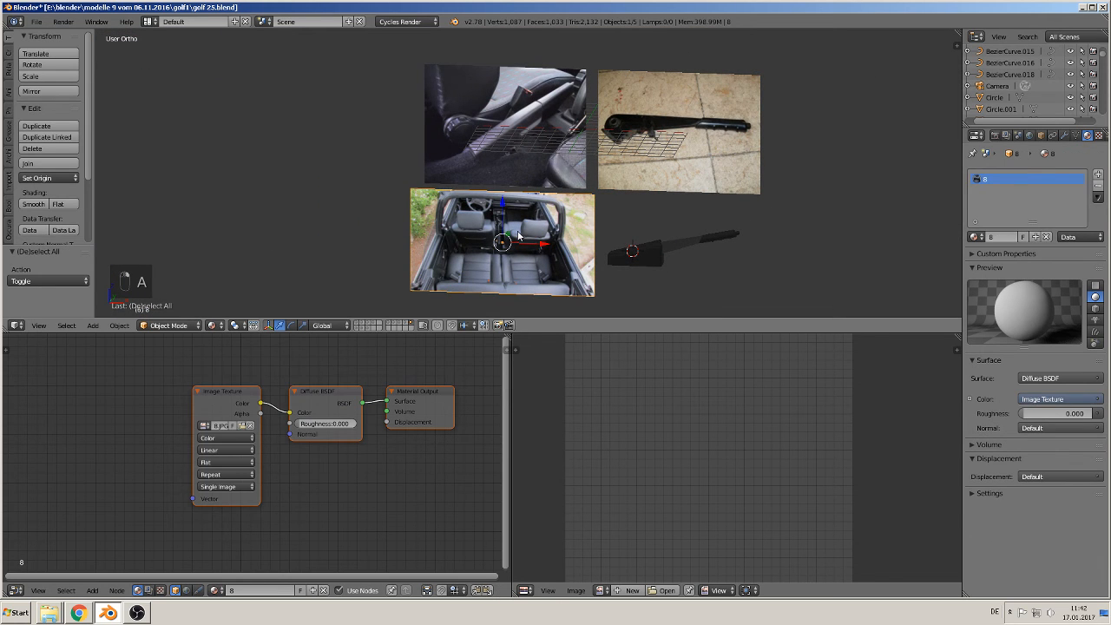
pyautogui.press('Delete')
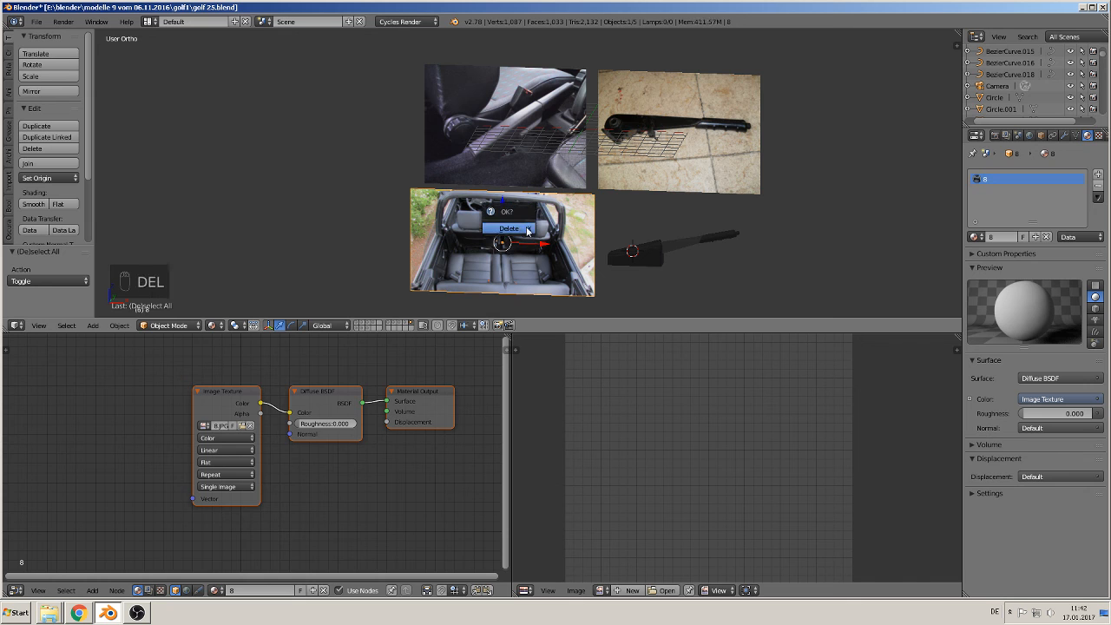
pyautogui.click(512, 228)
pyautogui.rightClick(499, 145)
pyautogui.press('Delete')
pyautogui.click(499, 144)
pyautogui.rightClick(660, 154)
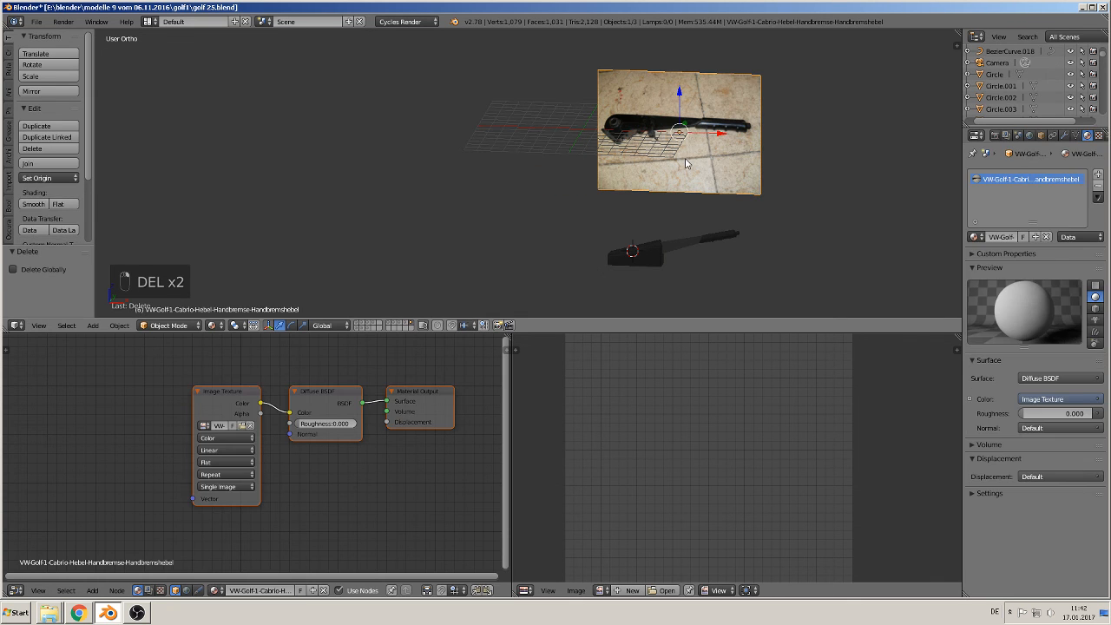
pyautogui.press('Delete')
pyautogui.click(684, 161)
# Join the lever and grip object with the cover into one object, keeping the cover as the active object
pyautogui.moveTo(685, 160); pyautogui.dragTo(704, 208, button='middle')
pyautogui.press('KP_1')
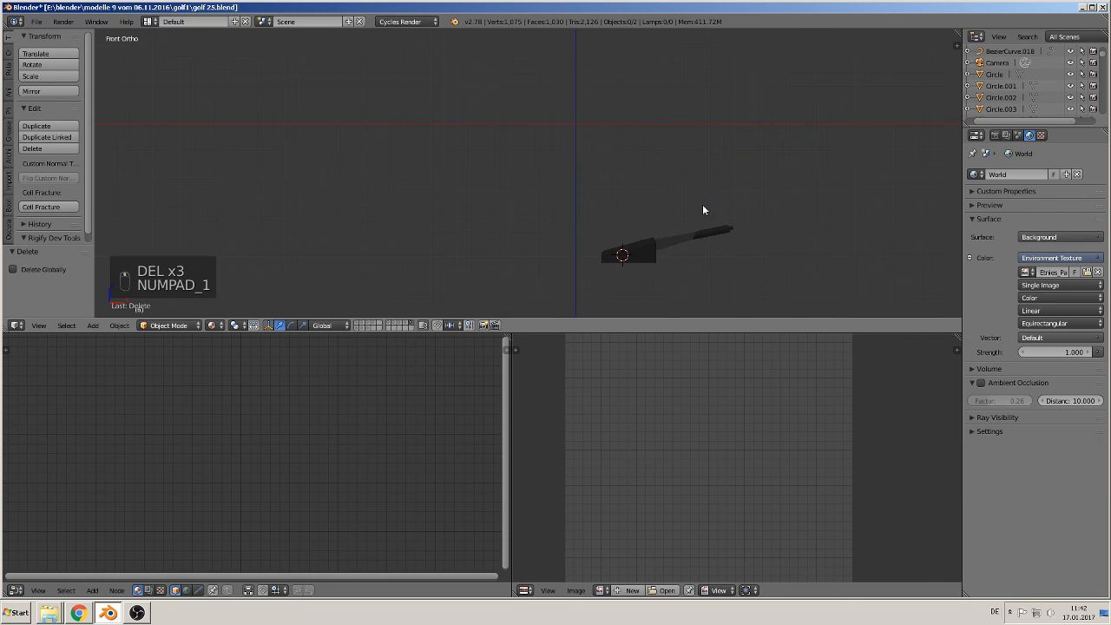
pyautogui.scroll(-3, 692, 237)
pyautogui.rightClick(661, 230)
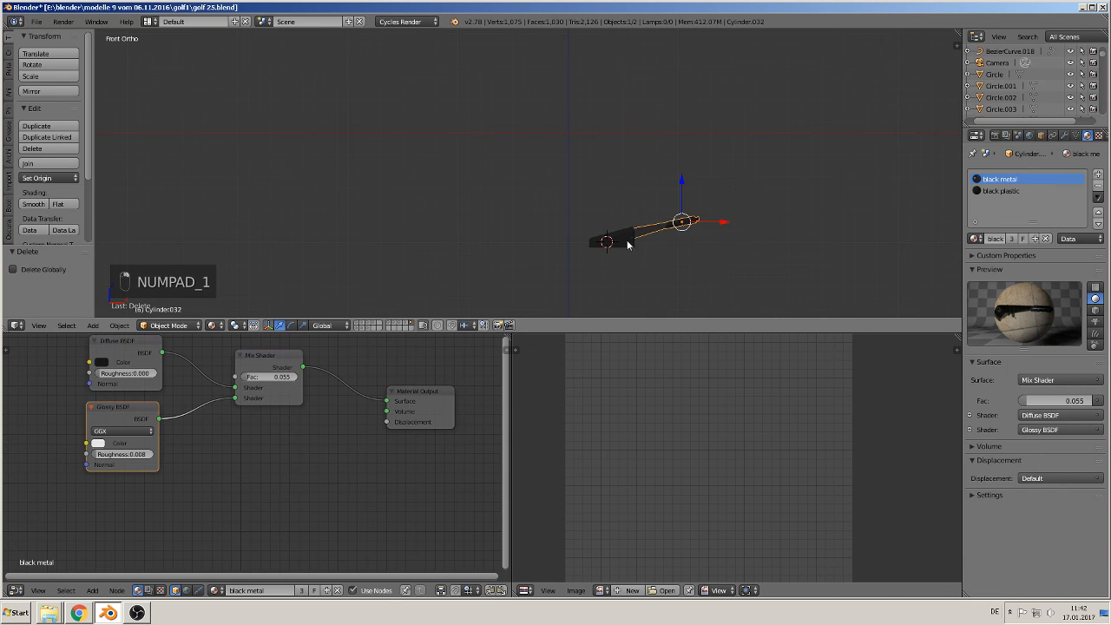
pyautogui.keyDown('shift'); pyautogui.rightClick(628, 240); pyautogui.keyUp('shift')
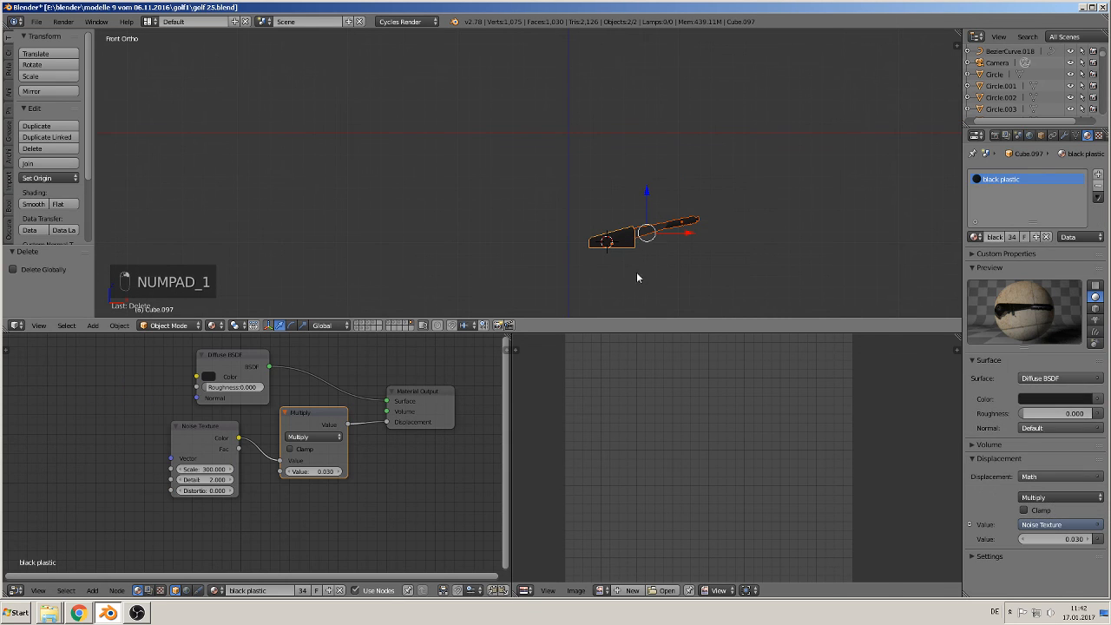
pyautogui.click(48, 164)
pyautogui.scroll(-3, 569, 228)
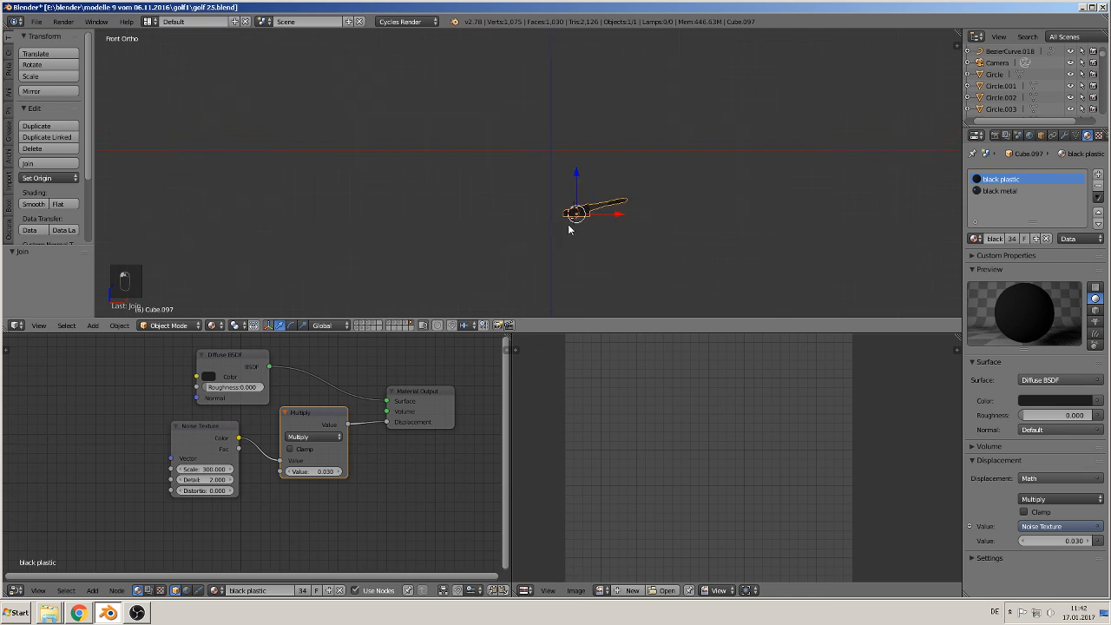
# Clear the joined handbrake's location to place it at the world origin, and reset the 3D cursor to the centre
pyautogui.hotkey('alt', 'g')
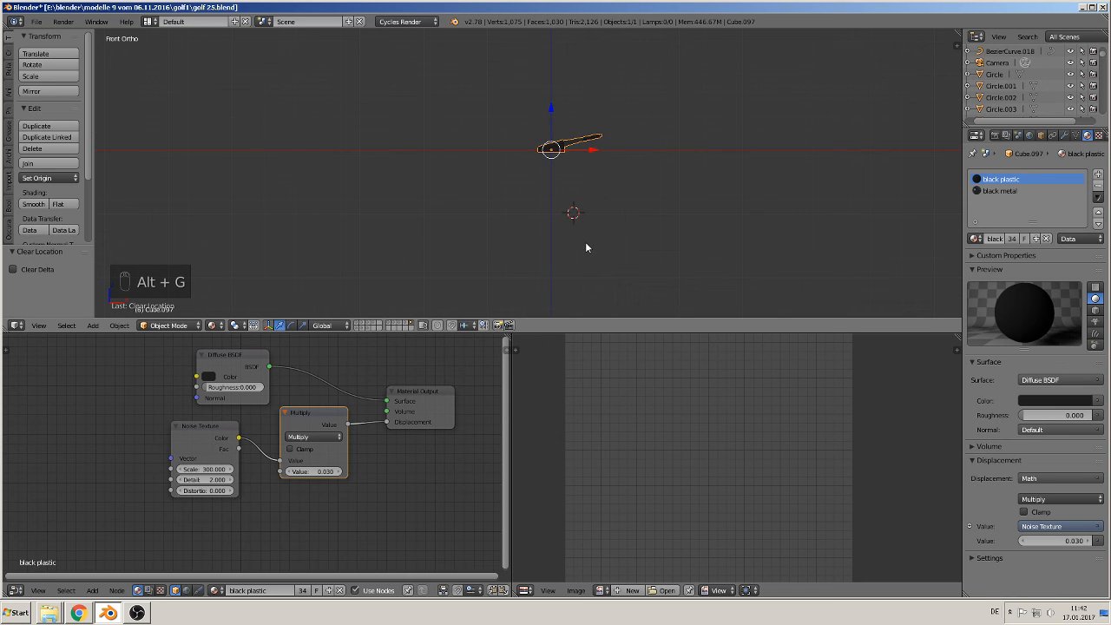
pyautogui.hotkey('shift', 'c')
pyautogui.moveTo(535, 210); pyautogui.dragTo(516, 239, button='middle')
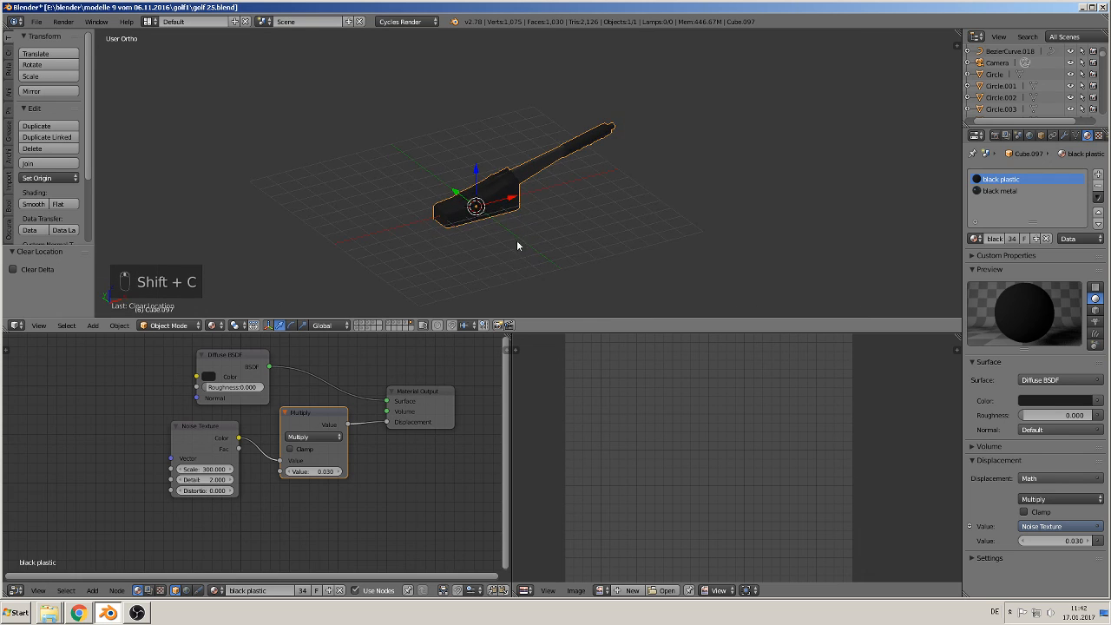
pyautogui.scroll(4, 518, 241)
pyautogui.scroll(-3, 490, 231)
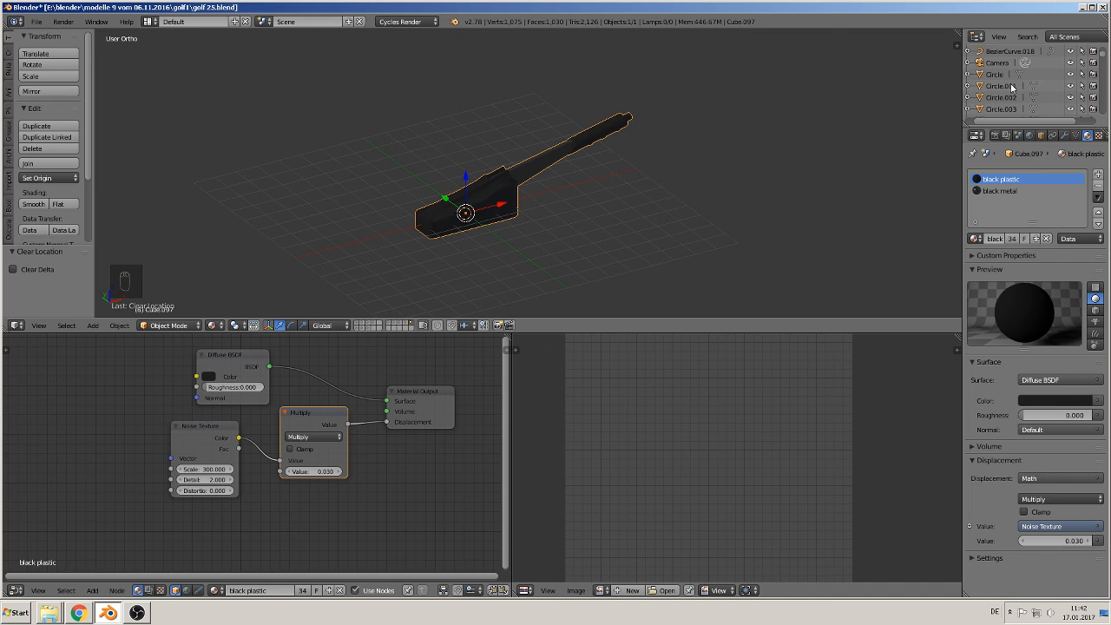
# Locate the joined handbrake object in the outliner and rename it "handbreak"
pyautogui.press('KP_Decimal')
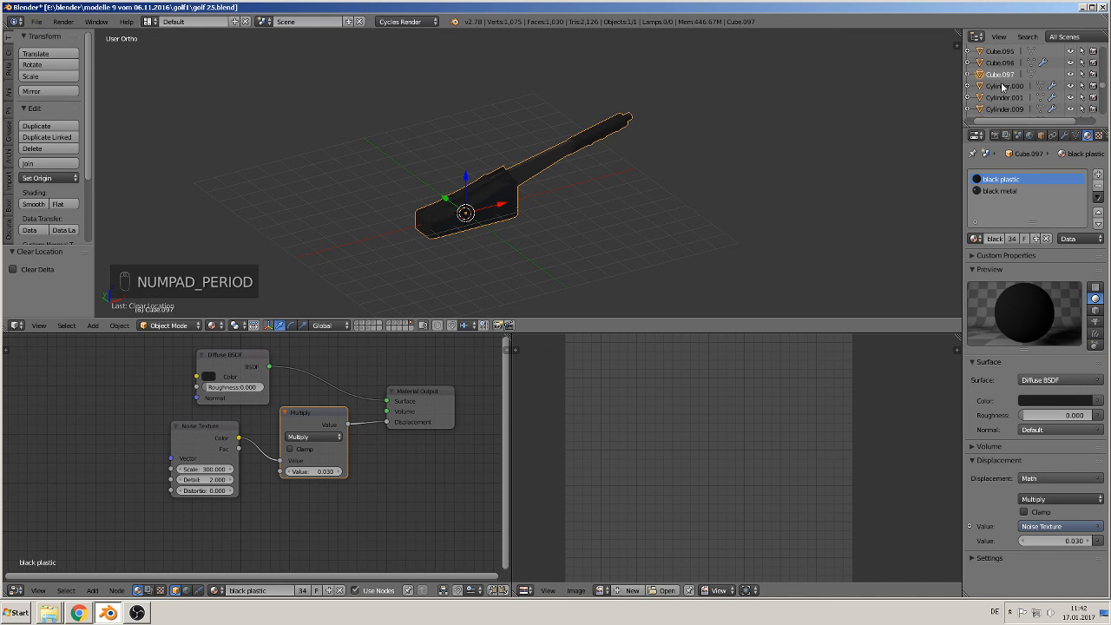
pyautogui.rightClick(998, 75)
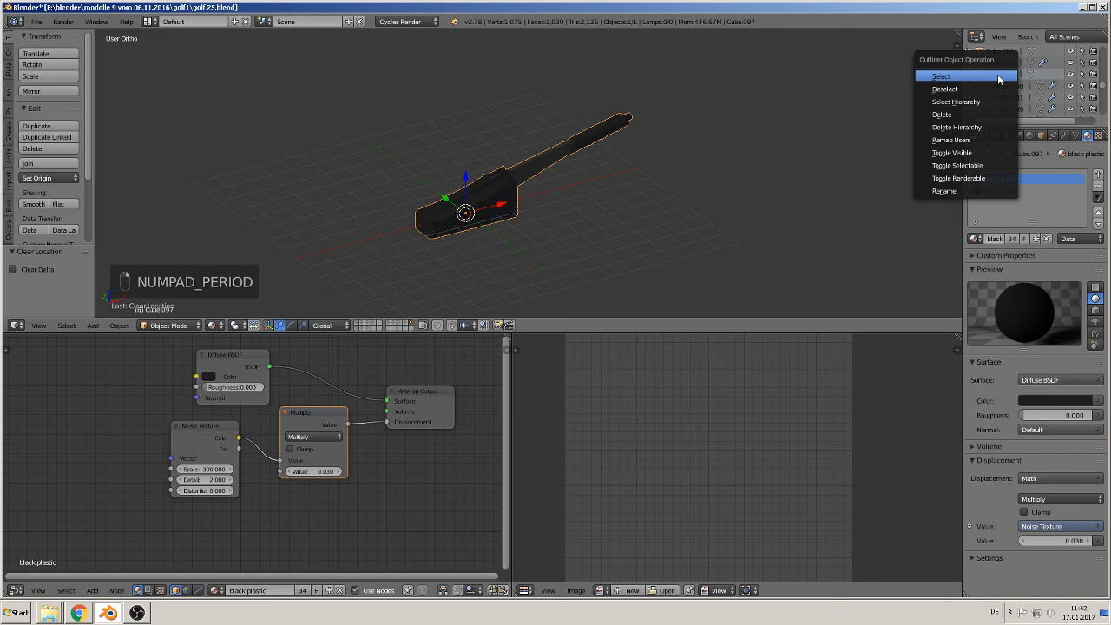
pyautogui.click(953, 191)
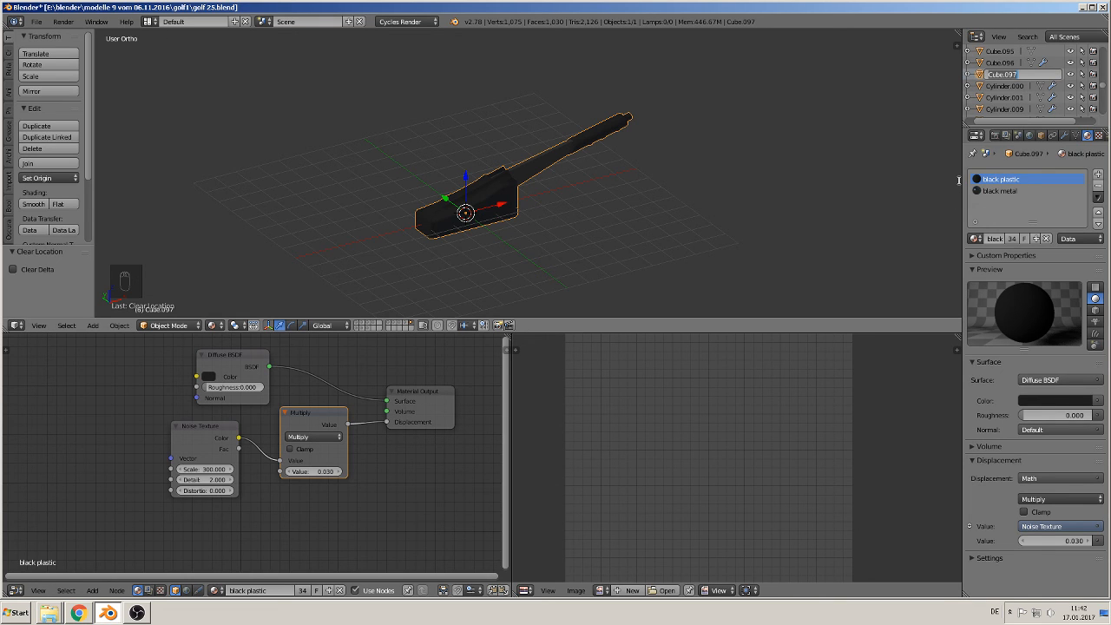
pyautogui.write('handbreak')
pyautogui.press('Return')
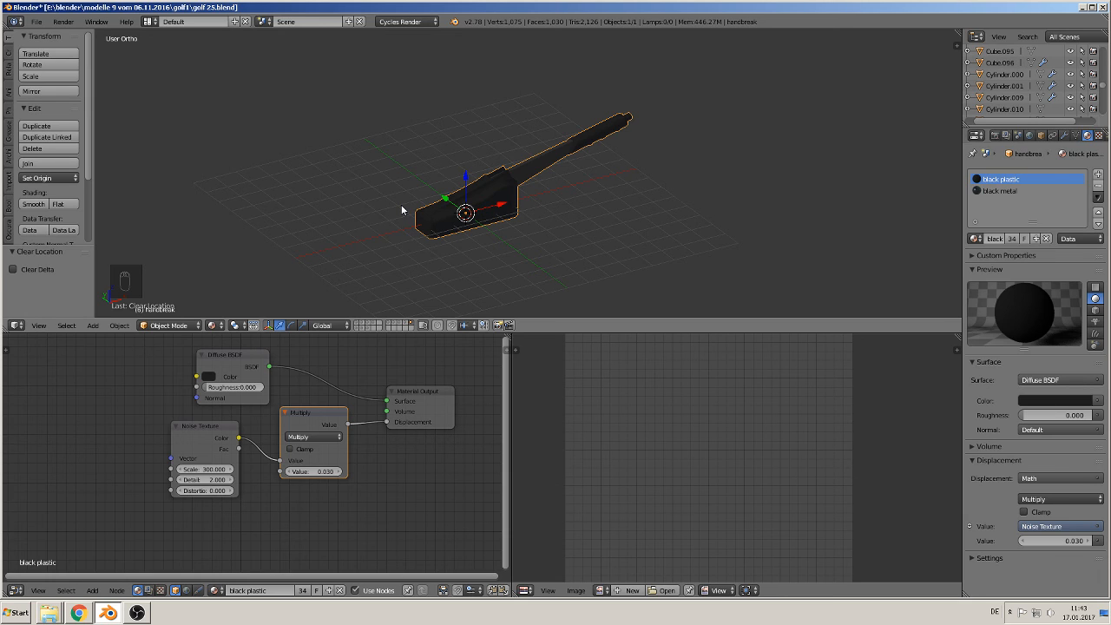
# Create a new group from the handbrake object and name it "handbreak"
pyautogui.hotkey('ctrl', 'g')
pyautogui.click(52, 281)
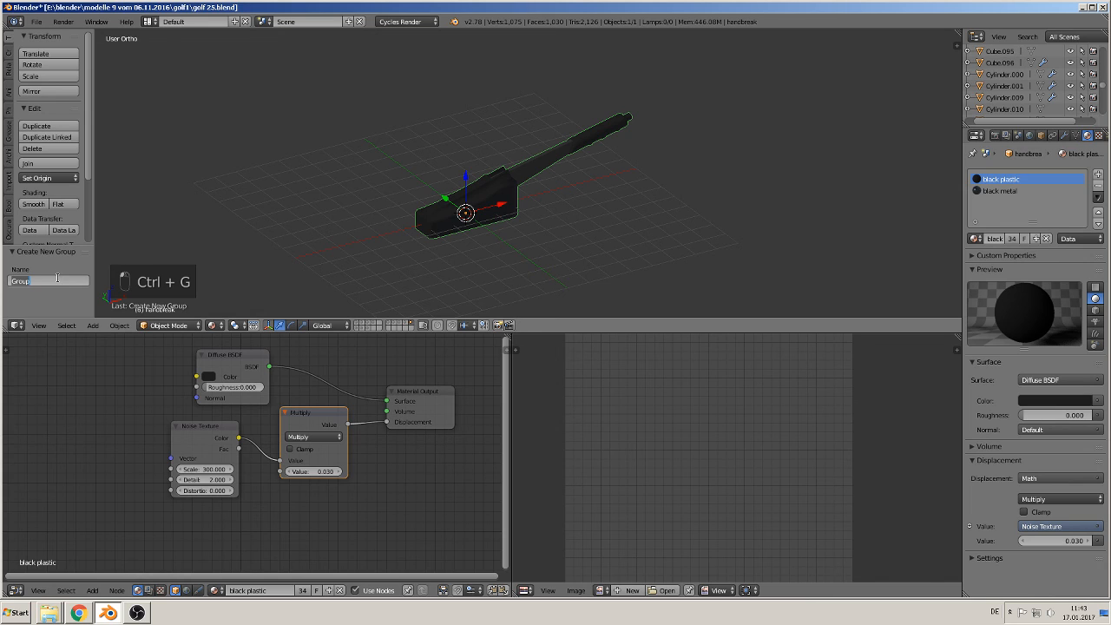
pyautogui.write('handbrea')
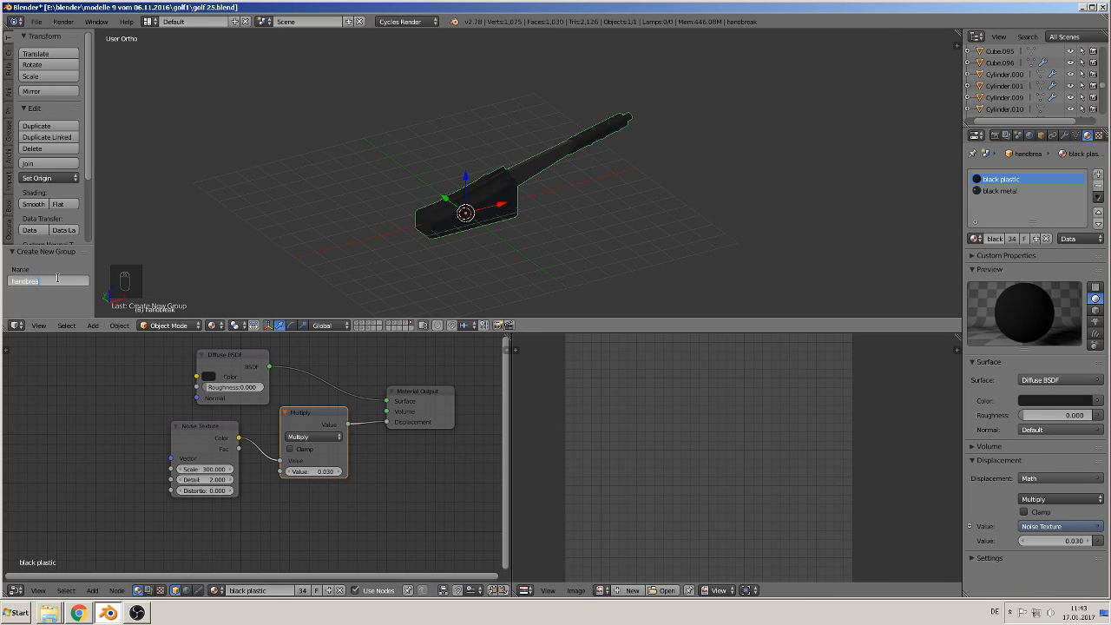
pyautogui.write('k')
pyautogui.press('Return')
pyautogui.scroll(-1, 390, 216)
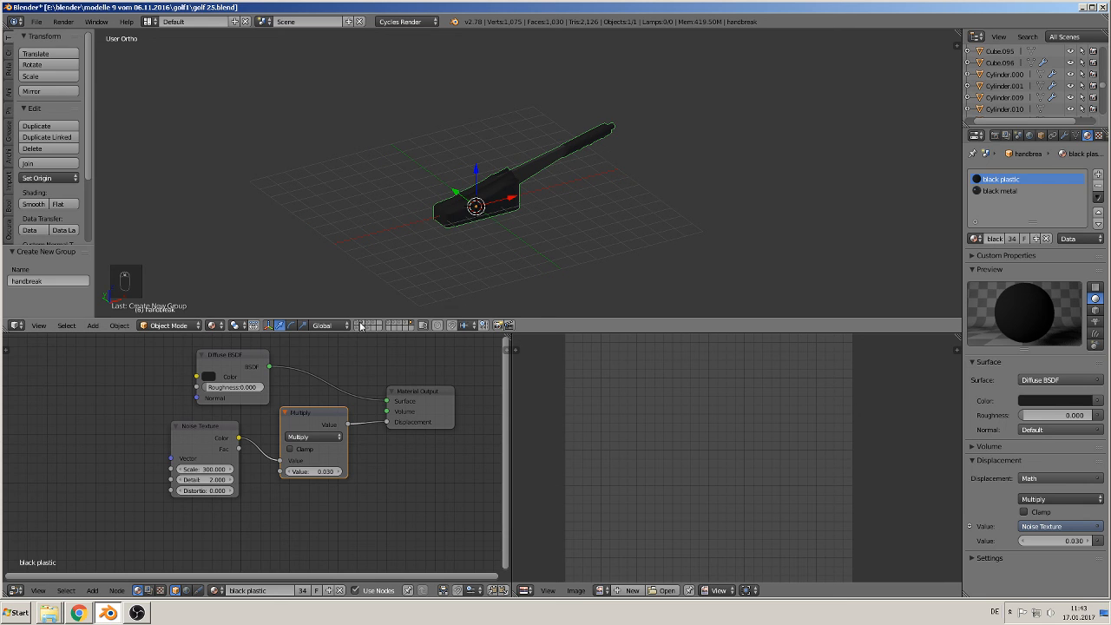
# Show the layer with the car in front view and add an instance of the "handbreak" group at the 3D cursor
pyautogui.click(358, 326)
pyautogui.scroll(-1, 350, 260)
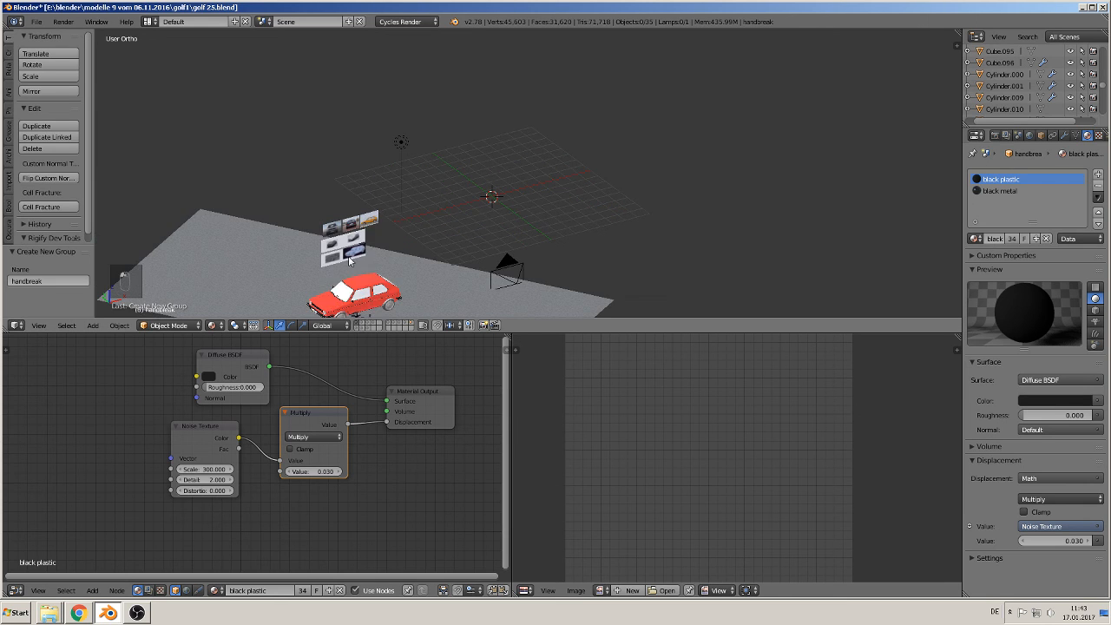
pyautogui.press('KP_1')
pyautogui.keyDown('shift'); pyautogui.moveTo(377, 234); pyautogui.dragTo(363, 277, button='middle'); pyautogui.keyUp('shift')
pyautogui.scroll(3, 362, 276)
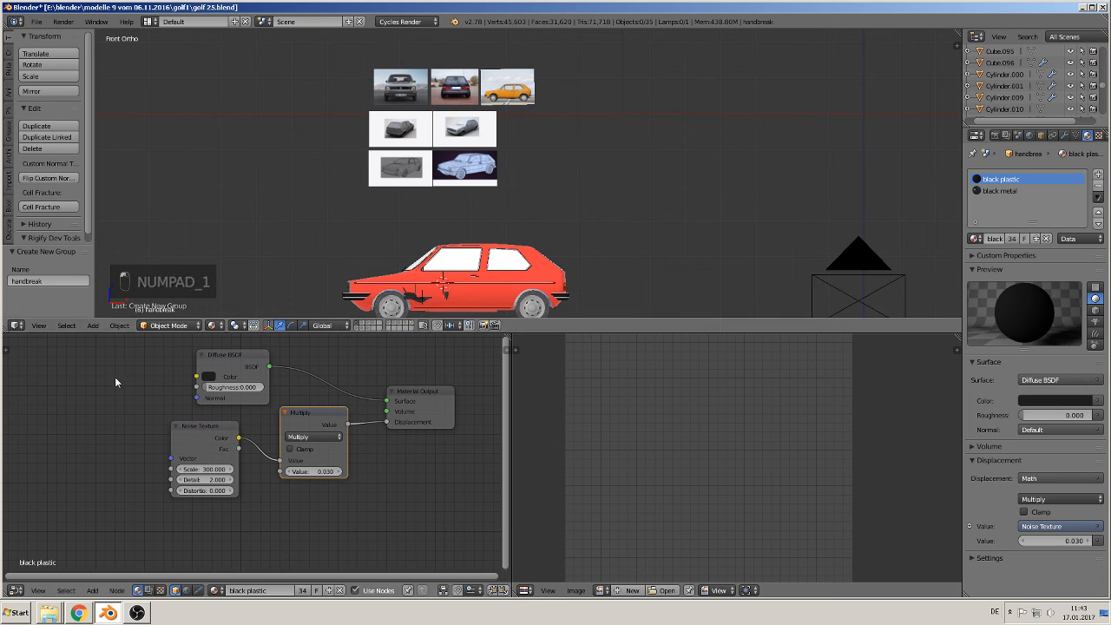
pyautogui.click(94, 326)
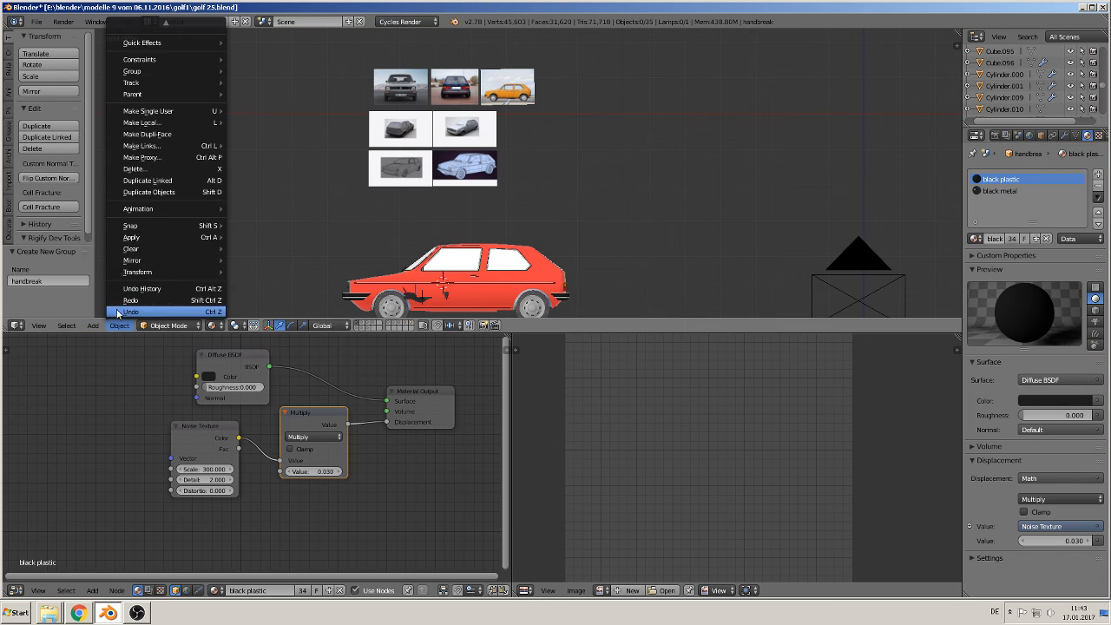
pyautogui.moveTo(140, 152)
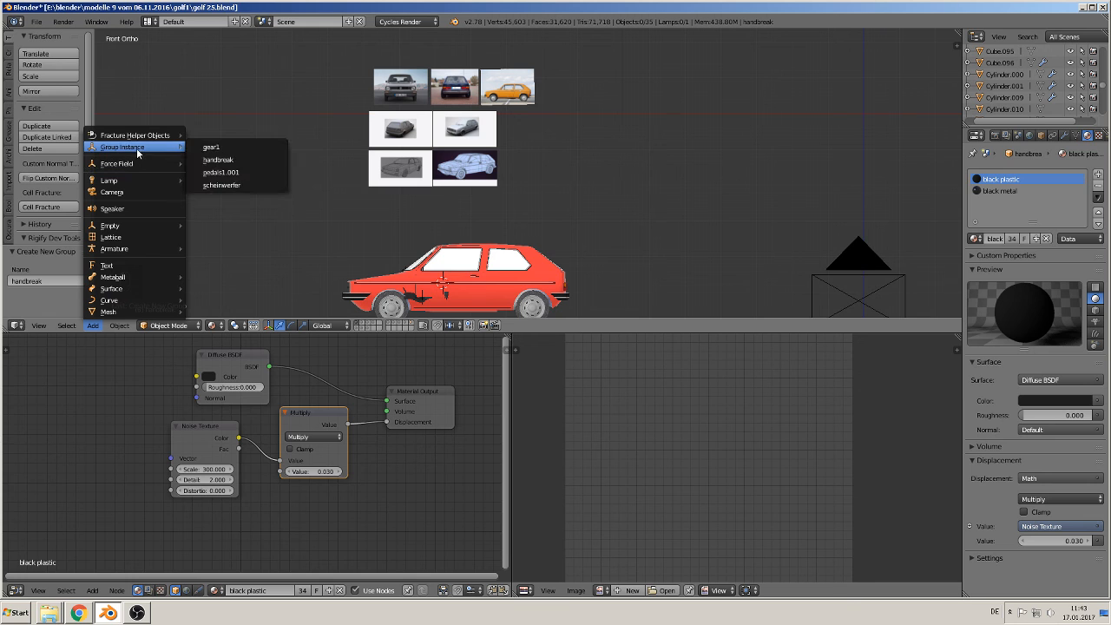
pyautogui.click(251, 160)
# Scale the handbrake instance to 0.132 and move it -1.392 along the Y axis towards the car
pyautogui.moveTo(270, 169); pyautogui.dragTo(461, 206, button='middle')
pyautogui.press('s')
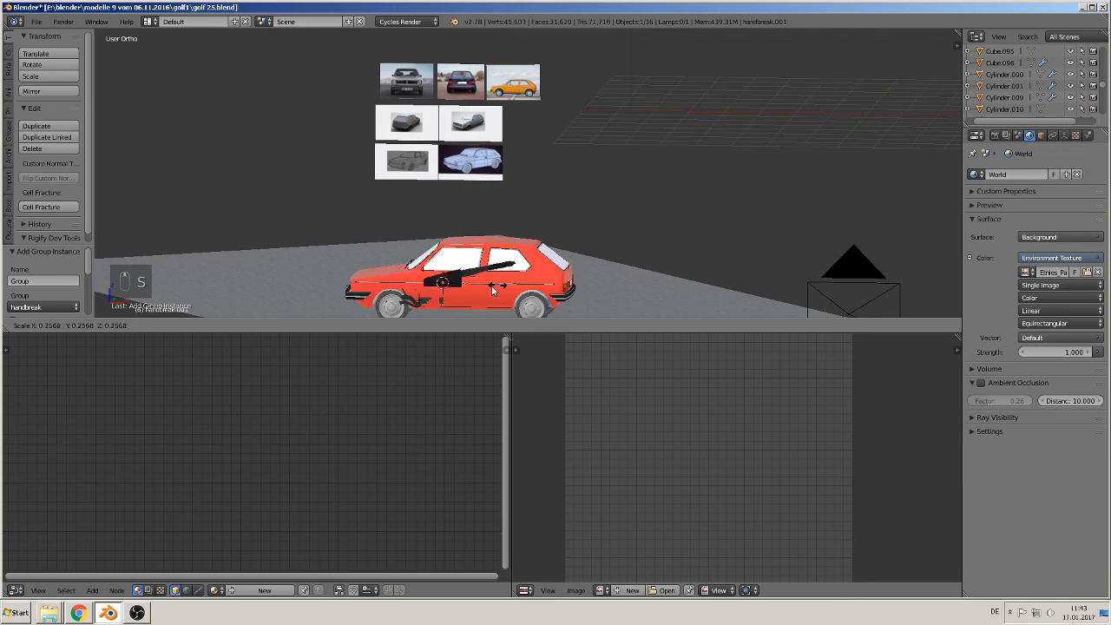
pyautogui.click(464, 300)
pyautogui.moveTo(464, 296); pyautogui.dragTo(434, 306, button='middle')
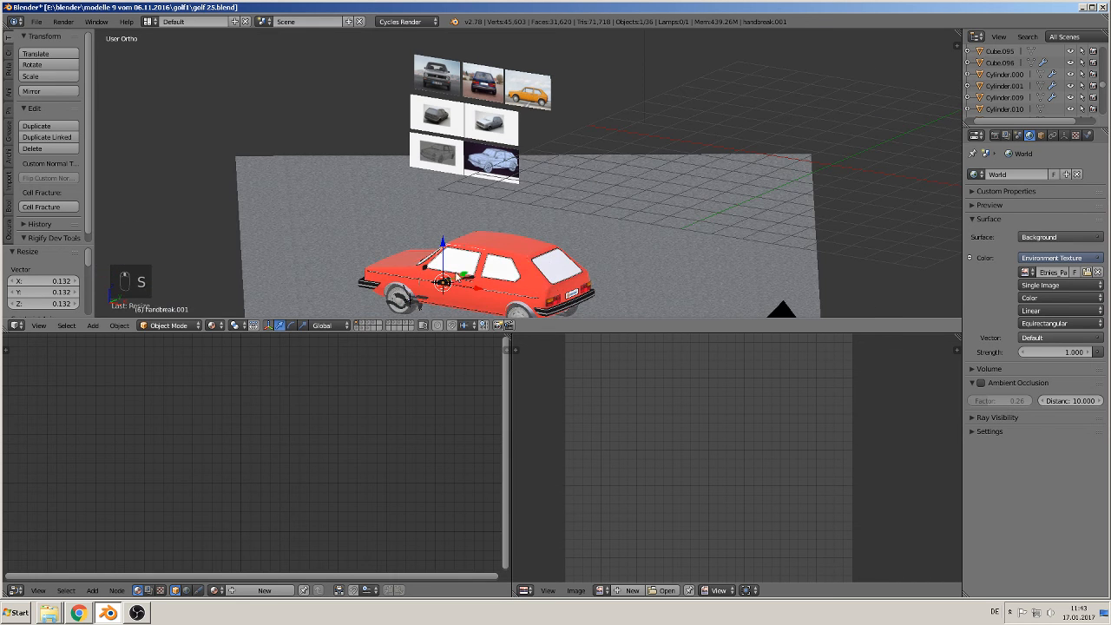
pyautogui.moveTo(457, 273); pyautogui.dragTo(433, 293)
pyautogui.keyDown('shift'); pyautogui.moveTo(458, 283); pyautogui.dragTo(510, 198, button='middle'); pyautogui.keyUp('shift')
pyautogui.scroll(2, 510, 197)
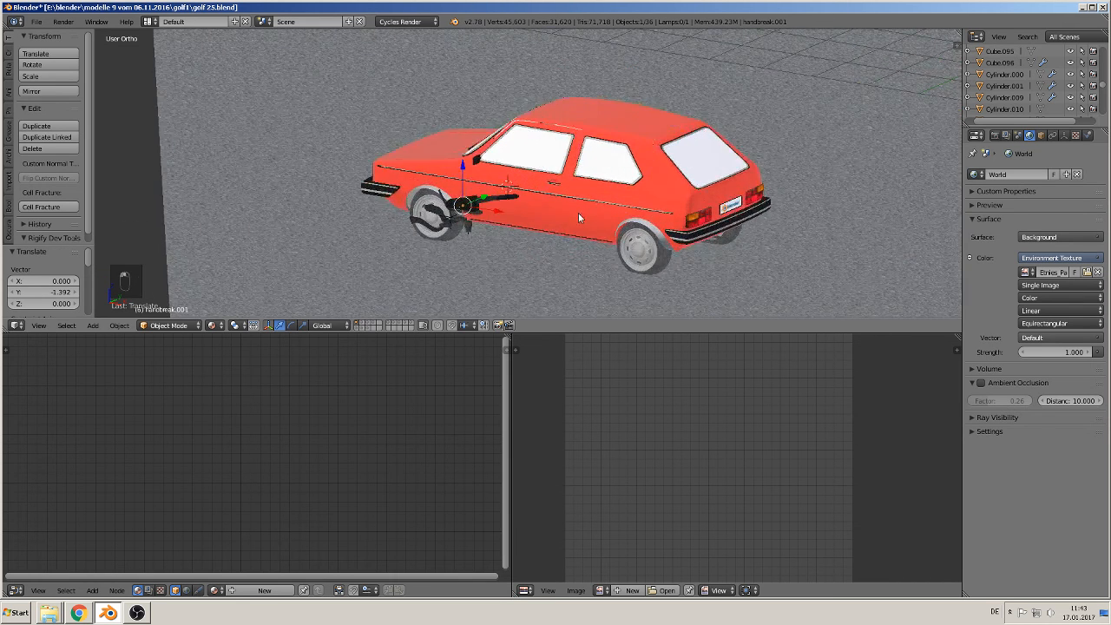
# Scale the handbrake instance down by about 0.59 more, lower it to the car's floor beside the gear lever, and deselect it
pyautogui.press('KP_1')
pyautogui.press('s')
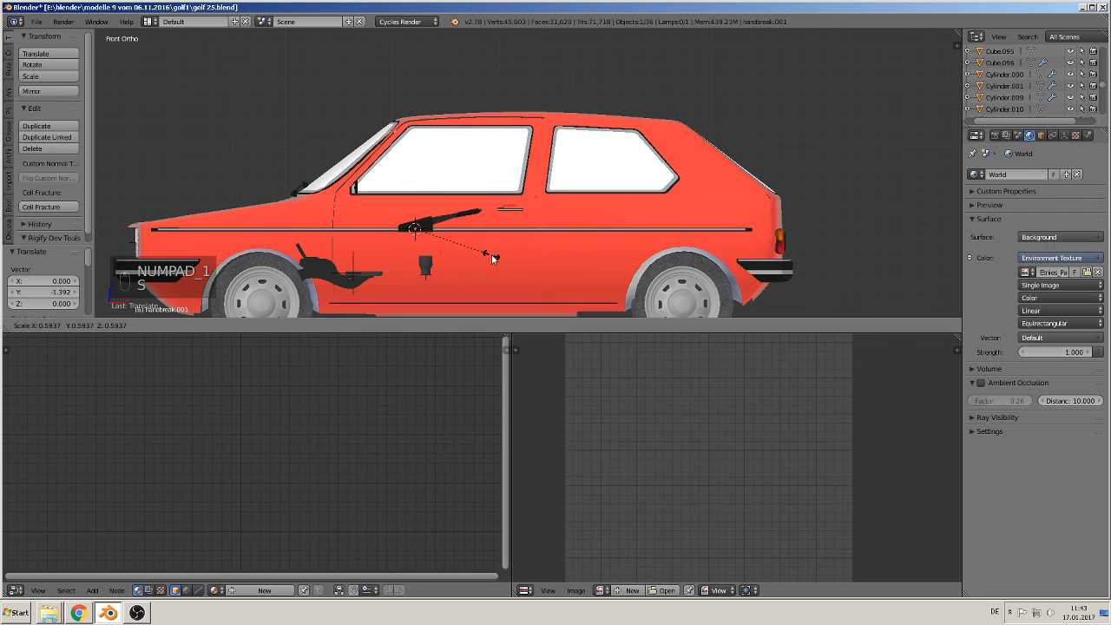
pyautogui.click(492, 255)
pyautogui.moveTo(417, 195); pyautogui.dragTo(417, 231)
pyautogui.moveTo(417, 231); pyautogui.dragTo(445, 272, button='middle')
pyautogui.press('a')
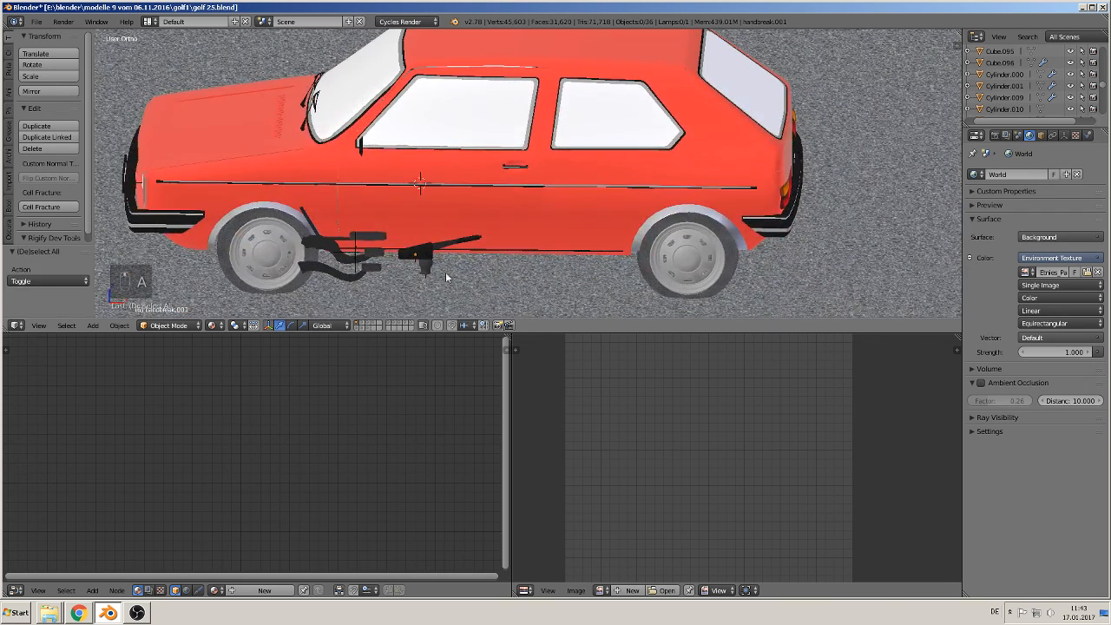
# Show only the layer with the steering wheel and its interior reference photos, and enlarge the 3D view
pyautogui.click(407, 325)
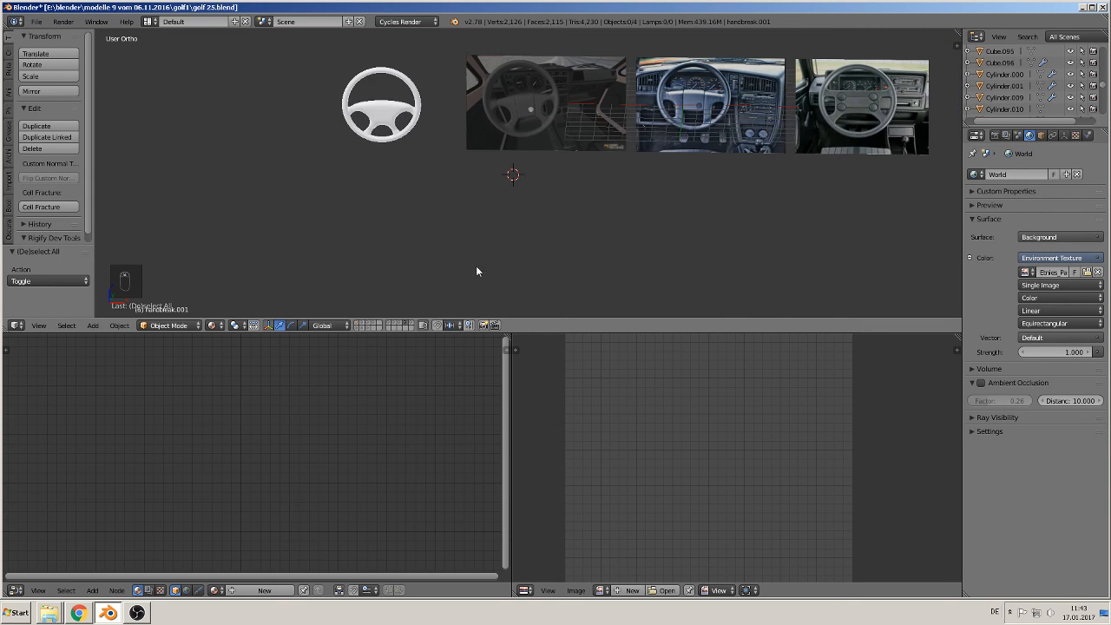
pyautogui.keyDown('shift'); pyautogui.moveTo(476, 271); pyautogui.dragTo(444, 298, button='middle'); pyautogui.keyUp('shift')
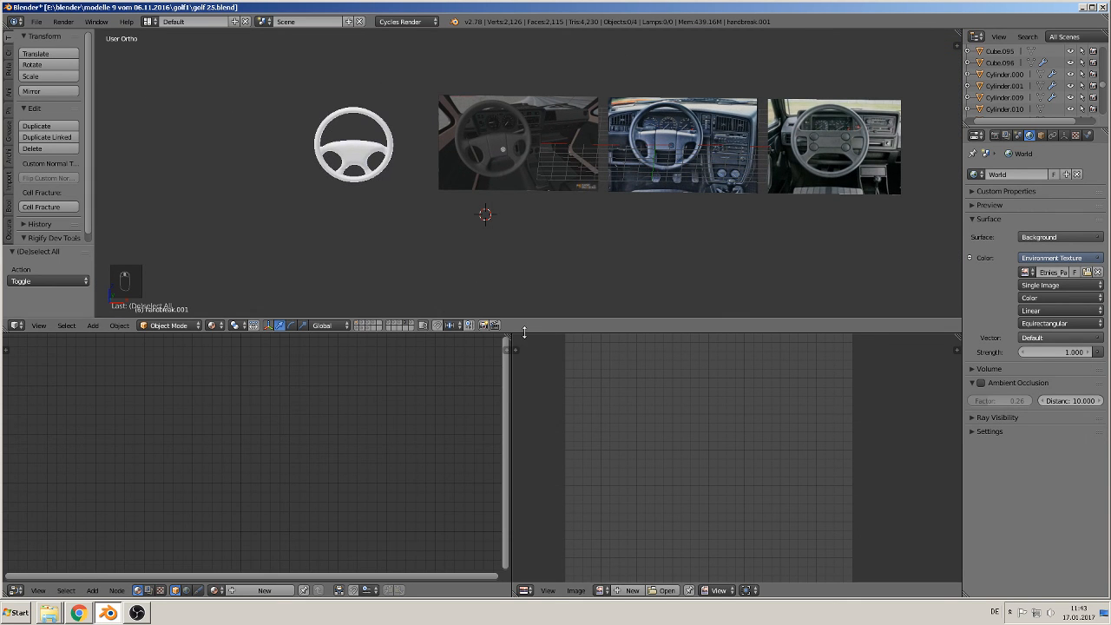
pyautogui.moveTo(525, 332); pyautogui.dragTo(524, 514)
pyautogui.scroll(3, 346, 251)
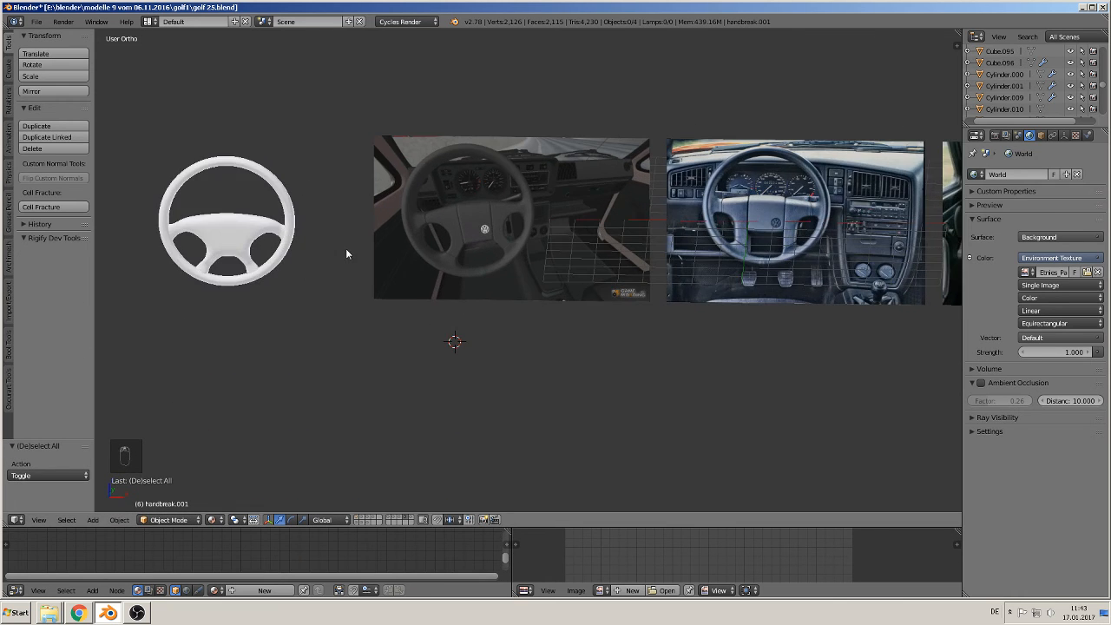
pyautogui.moveTo(346, 250); pyautogui.dragTo(135, 252, button='middle')
# Mark a seam along the outer edge loop of the steering wheel's rim in Edit Mode
pyautogui.rightClick(143, 194)
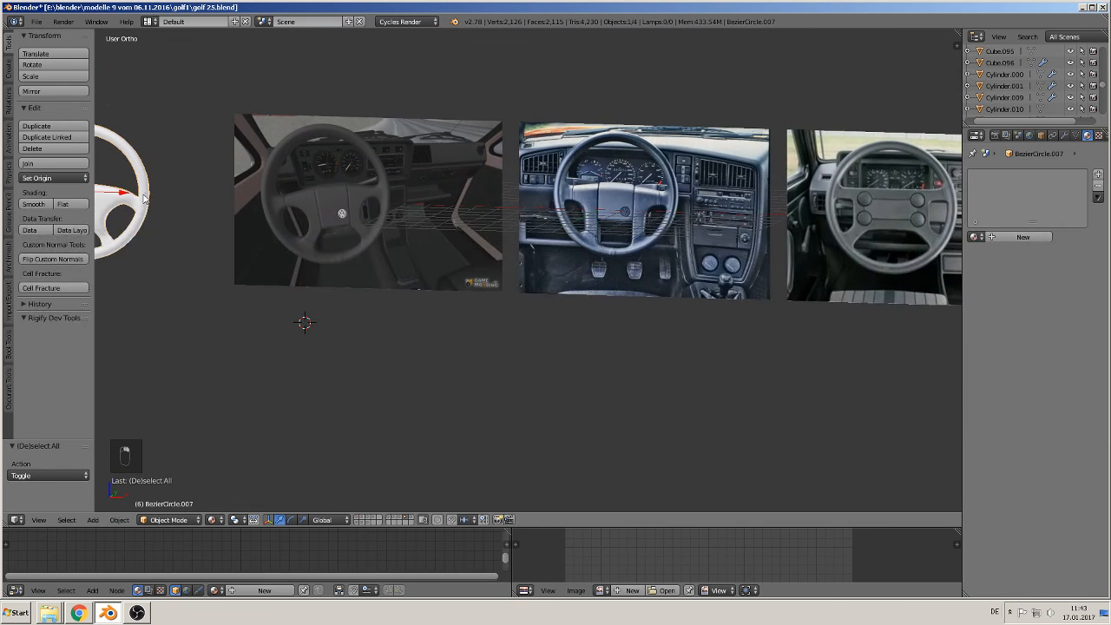
pyautogui.press('KP_1')
pyautogui.keyDown('shift'); pyautogui.moveTo(310, 250); pyautogui.dragTo(757, 303, button='middle'); pyautogui.keyUp('shift')
pyautogui.scroll(7, 616, 303)
pyautogui.press('Tab')
pyautogui.moveTo(616, 300); pyautogui.dragTo(648, 309, button='middle')
pyautogui.keyDown('alt'); pyautogui.rightClick(659, 238); pyautogui.keyUp('alt')
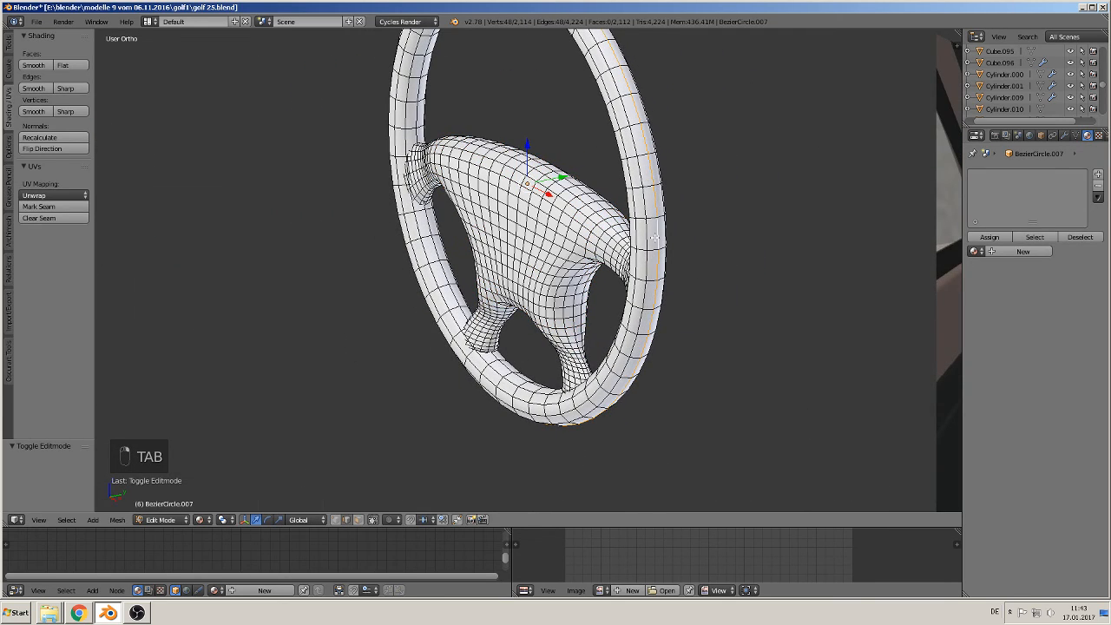
pyautogui.click(49, 212)
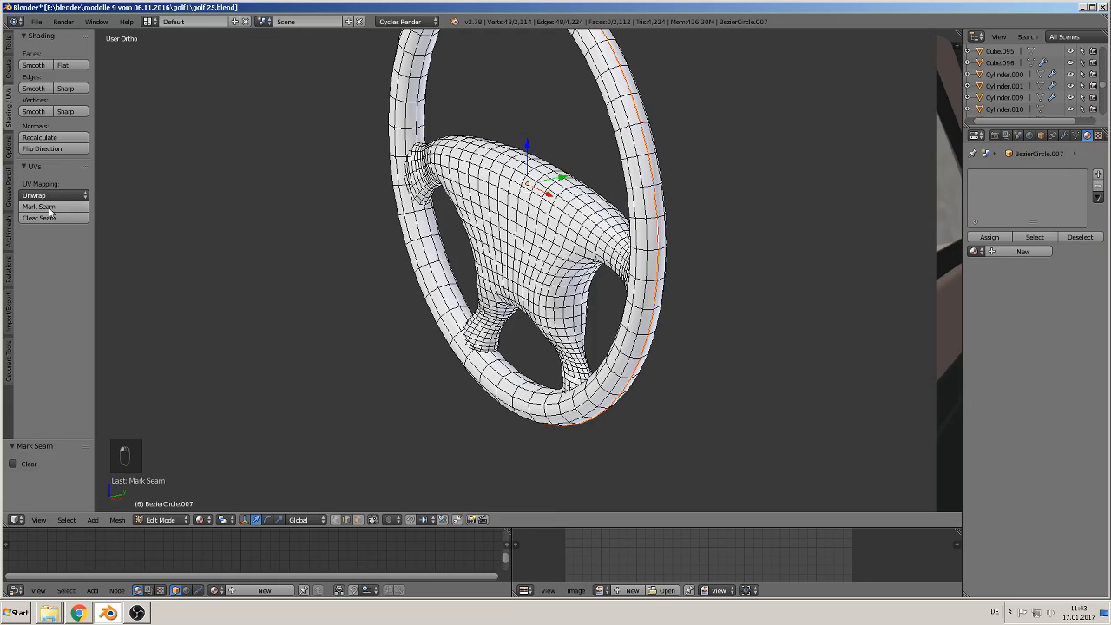
# Mark a seam along the edge loop that runs around the perimeter of the steering wheel's hub and spokes
pyautogui.moveTo(306, 243); pyautogui.dragTo(407, 211, button='middle')
pyautogui.keyDown('alt'); pyautogui.rightClick(465, 144); pyautogui.keyUp('alt')
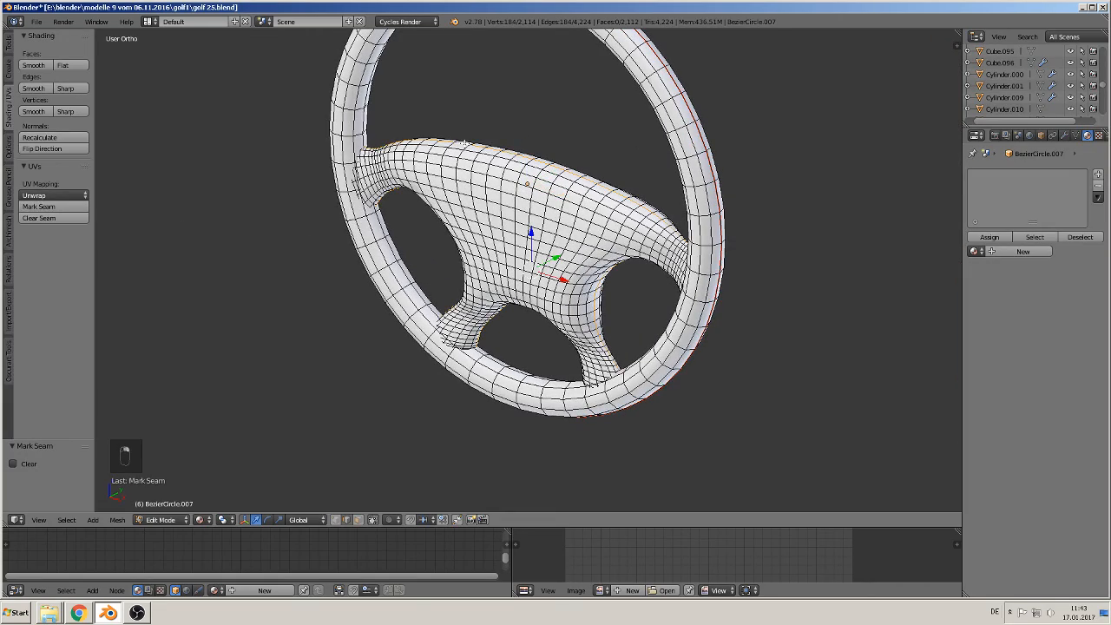
pyautogui.moveTo(458, 253); pyautogui.dragTo(508, 309, button='middle')
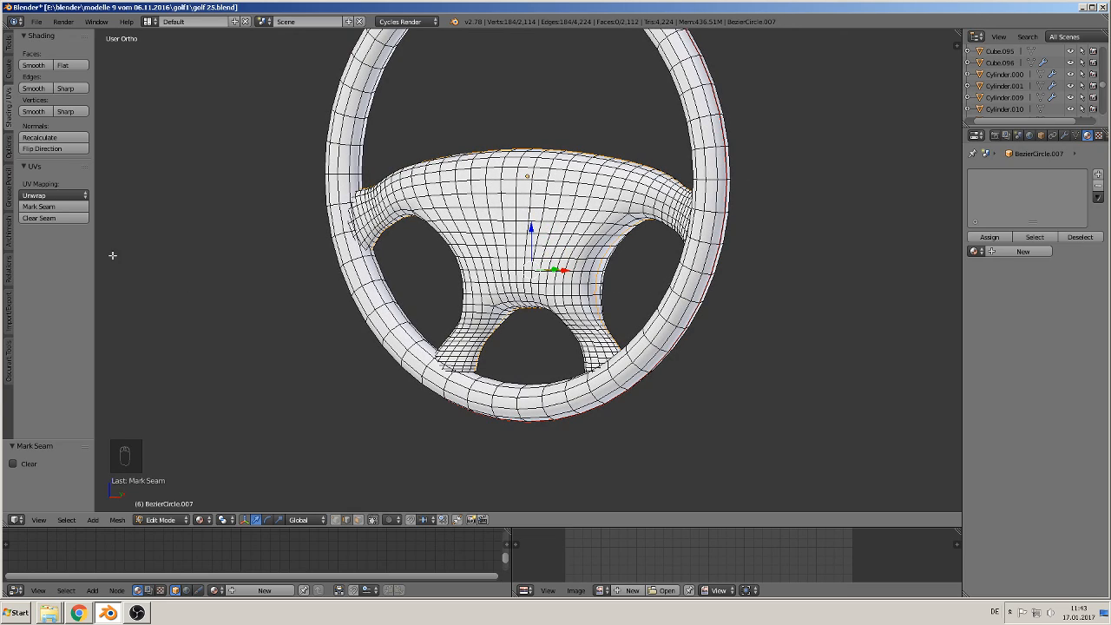
pyautogui.moveTo(297, 284); pyautogui.dragTo(369, 275, button='middle')
pyautogui.moveTo(492, 376); pyautogui.dragTo(472, 441, button='middle')
pyautogui.scroll(-3, 511, 352)
pyautogui.scroll(2, 493, 347)
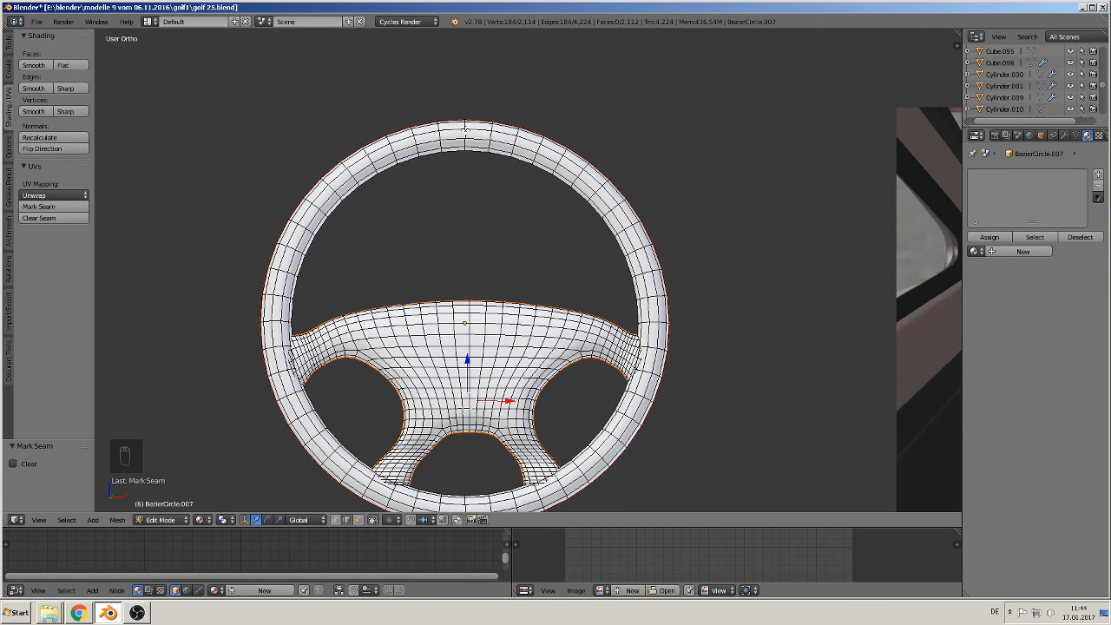
# Mark seams on the short run of edges across the top of the steering wheel's rim and on the rim's inner edge loop
pyautogui.moveTo(484, 177); pyautogui.dragTo(496, 211, button='middle')
pyautogui.scroll(2, 499, 206)
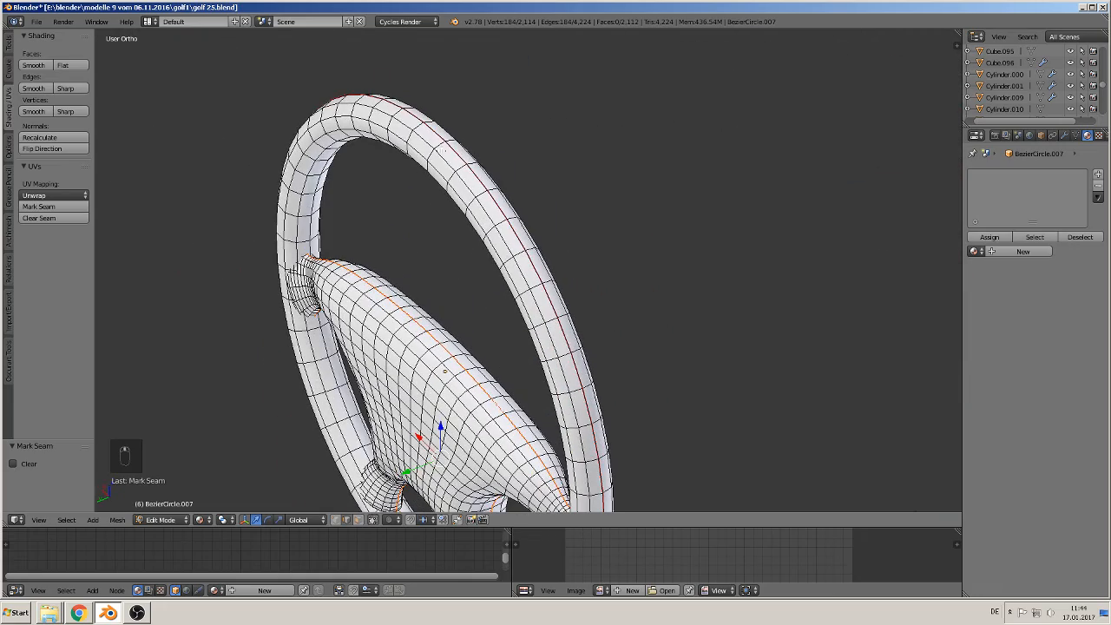
pyautogui.rightClick(435, 137)
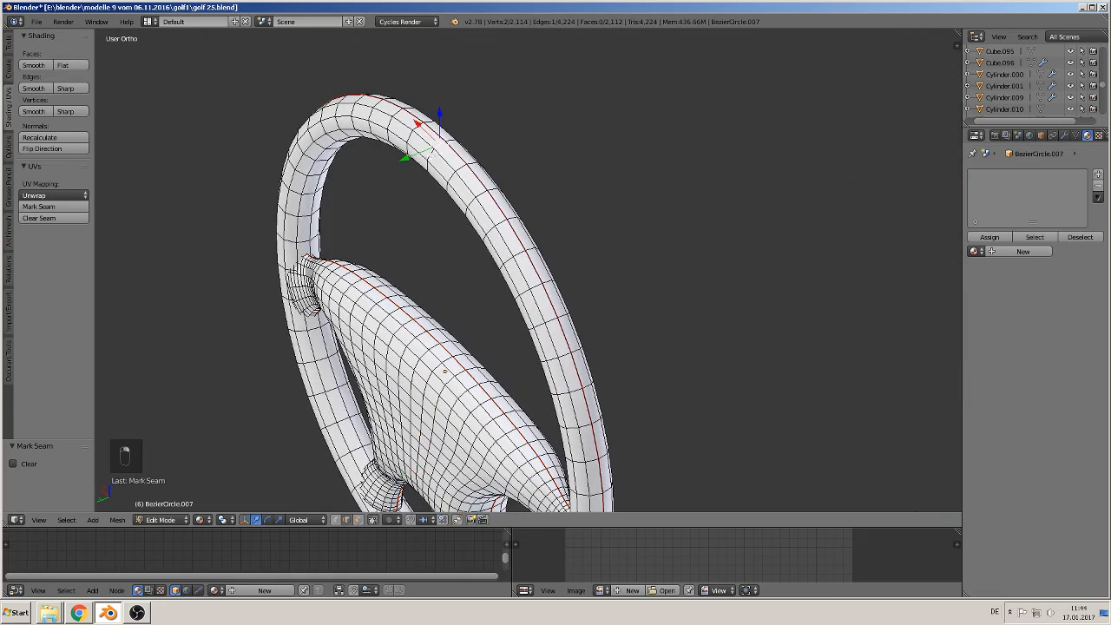
pyautogui.keyDown('shift'); pyautogui.rightClick(426, 169); pyautogui.keyUp('shift')
pyautogui.keyDown('shift'); pyautogui.rightClick(427, 163); pyautogui.keyUp('shift')
pyautogui.moveTo(431, 167); pyautogui.dragTo(465, 105, button='middle')
pyautogui.keyDown('shift'); pyautogui.rightClick(428, 172); pyautogui.keyUp('shift')
pyautogui.keyDown('shift'); pyautogui.rightClick(434, 161); pyautogui.keyUp('shift')
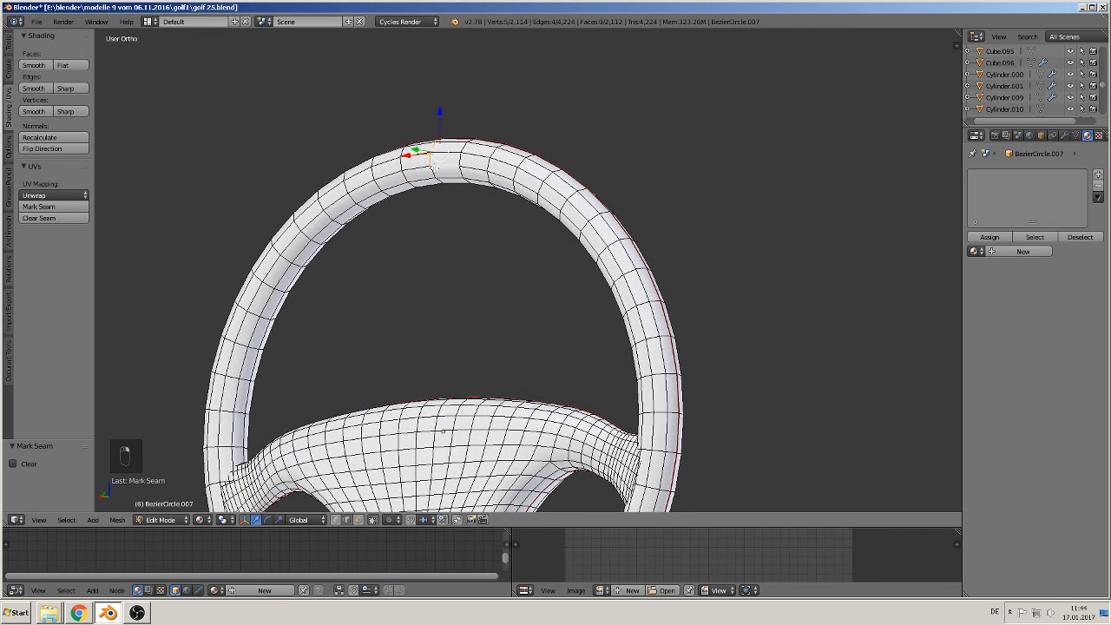
pyautogui.keyDown('shift'); pyautogui.rightClick(442, 163); pyautogui.keyUp('shift')
pyautogui.keyDown('shift'); pyautogui.rightClick(432, 174); pyautogui.keyUp('shift')
pyautogui.keyDown('shift'); pyautogui.rightClick(437, 180); pyautogui.keyUp('shift')
pyautogui.moveTo(439, 179); pyautogui.dragTo(303, 146, button='middle')
pyautogui.keyDown('alt'); pyautogui.keyDown('shift'); pyautogui.rightClick(454, 181); pyautogui.keyUp('shift'); pyautogui.keyUp('alt')
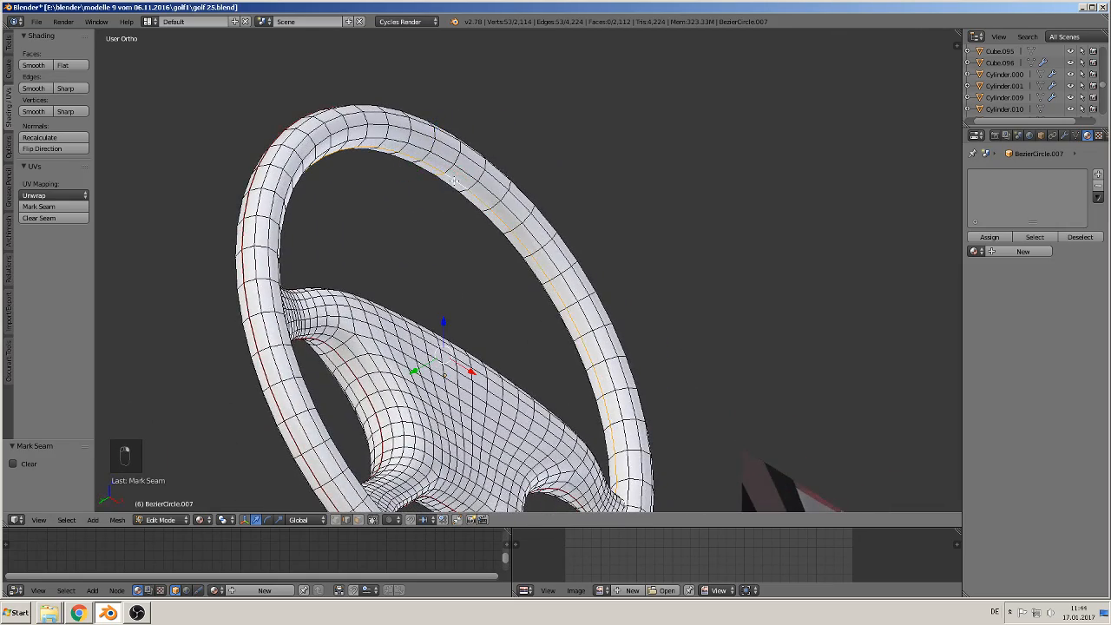
pyautogui.moveTo(454, 208); pyautogui.dragTo(379, 278, button='middle')
pyautogui.scroll(-3, 380, 277)
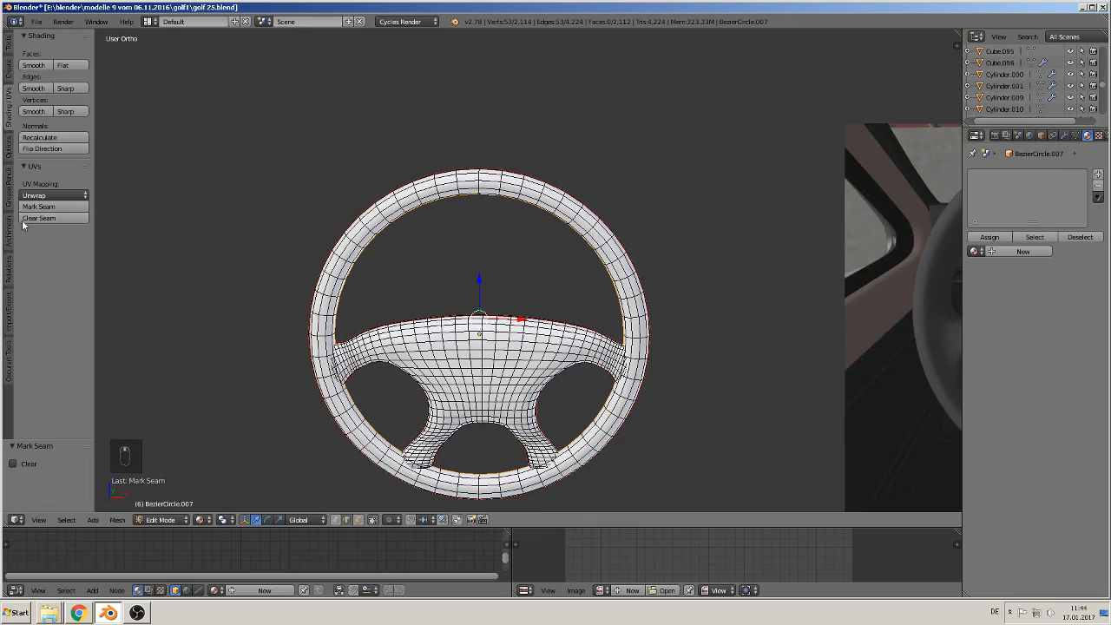
pyautogui.moveTo(506, 249); pyautogui.dragTo(450, 251, button='middle')
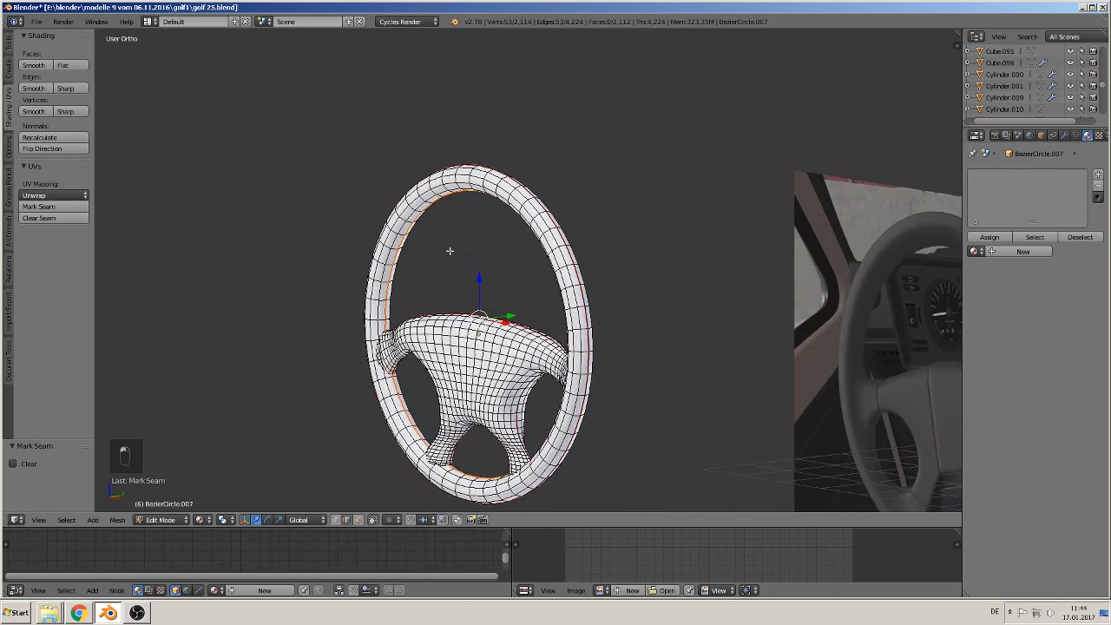
# Mark a seam down the centre of the hub's back, from its upper edge to the lower opening
pyautogui.moveTo(540, 381); pyautogui.dragTo(538, 296, button='middle')
pyautogui.scroll(2, 537, 295)
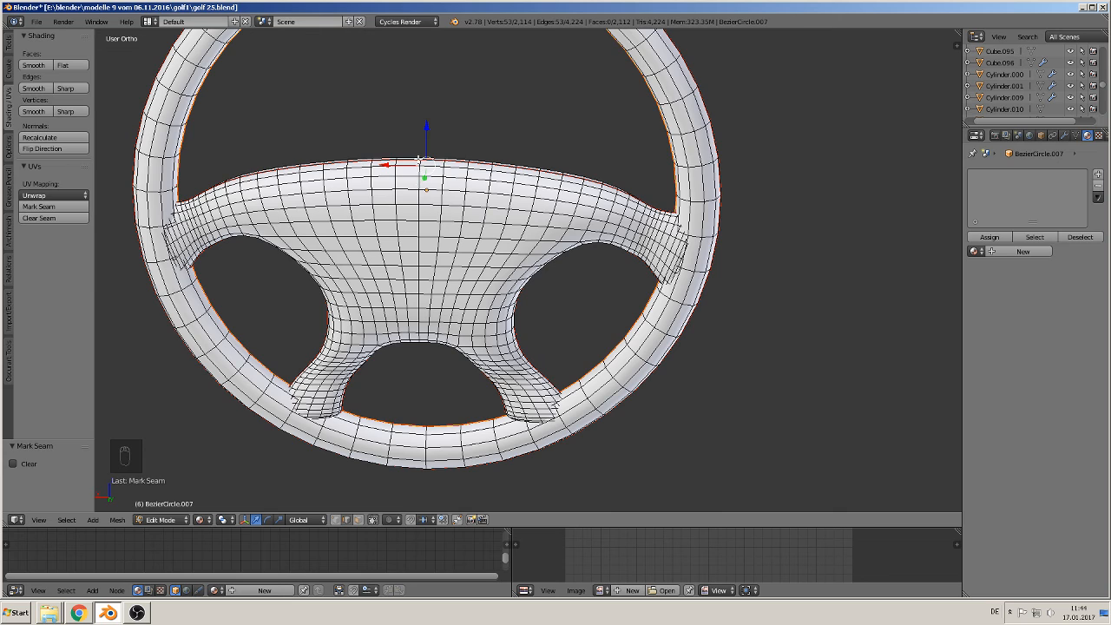
pyautogui.rightClick(419, 159)
pyautogui.keyDown('shift'); pyautogui.rightClick(419, 167); pyautogui.keyUp('shift')
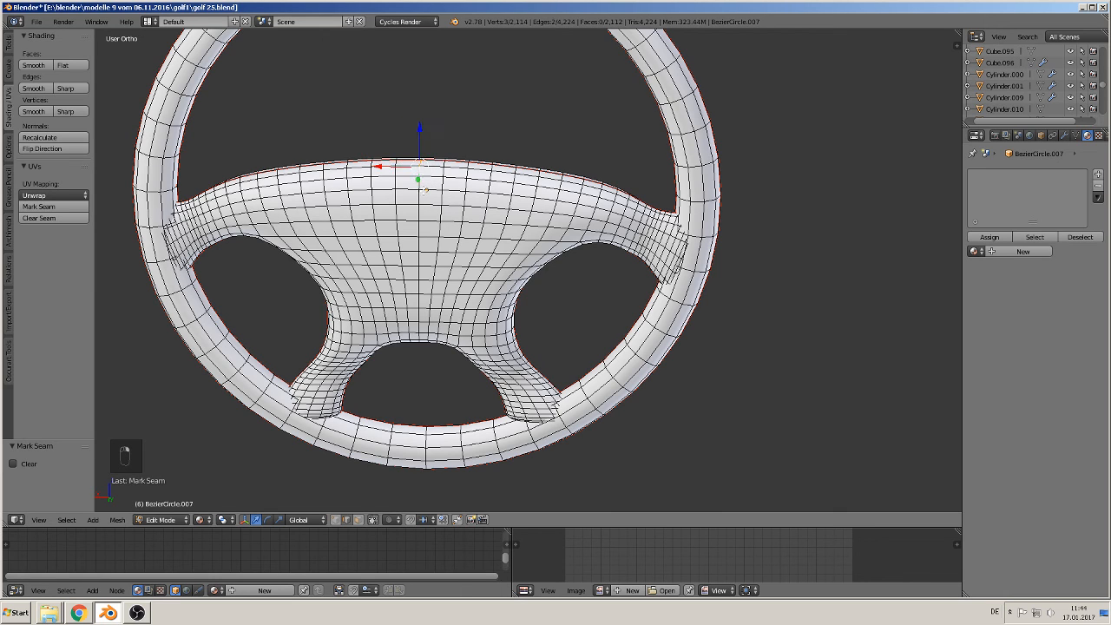
pyautogui.keyDown('ctrl'); pyautogui.rightClick(420, 336); pyautogui.keyUp('ctrl')
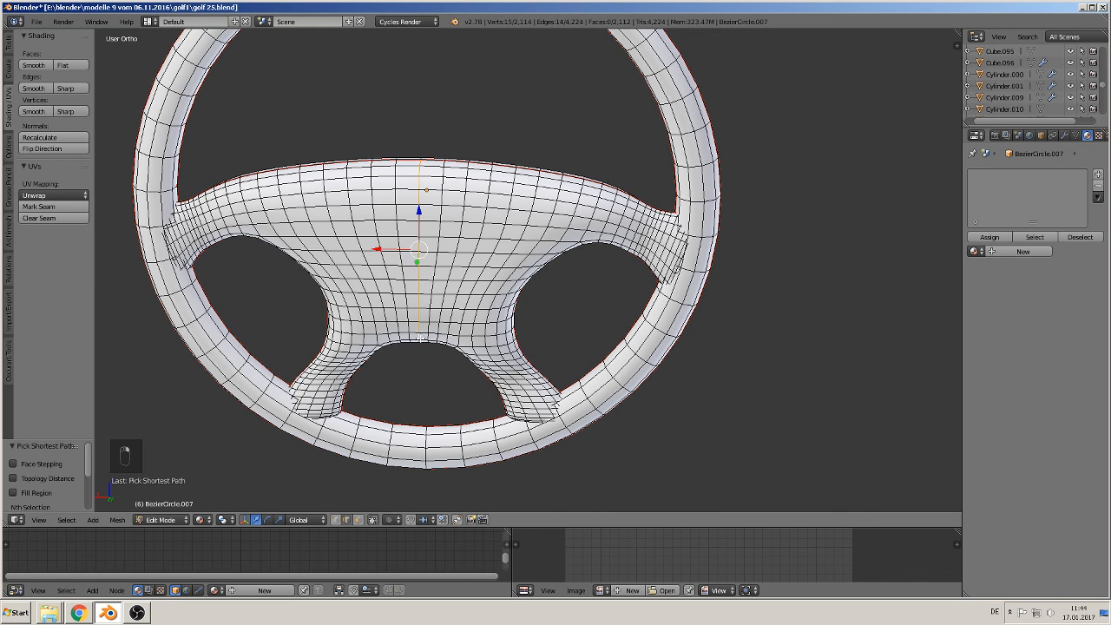
pyautogui.moveTo(423, 350); pyautogui.dragTo(429, 358, button='middle')
pyautogui.keyDown('ctrl'); pyautogui.rightClick(423, 347); pyautogui.keyUp('ctrl')
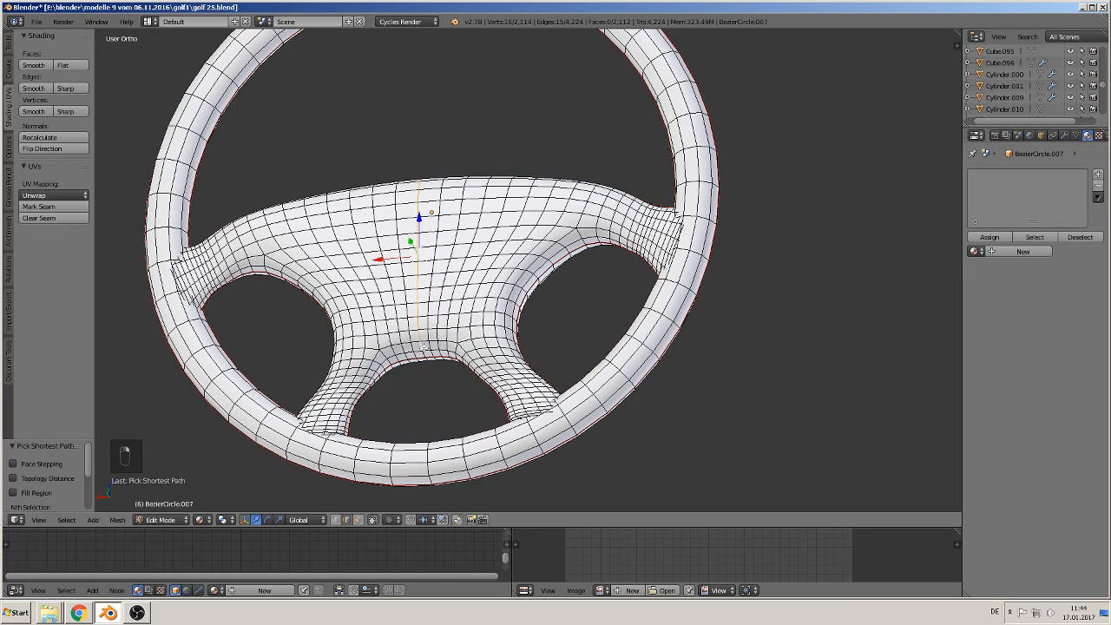
pyautogui.keyDown('ctrl'); pyautogui.rightClick(420, 350); pyautogui.keyUp('ctrl')
pyautogui.click(53, 207)
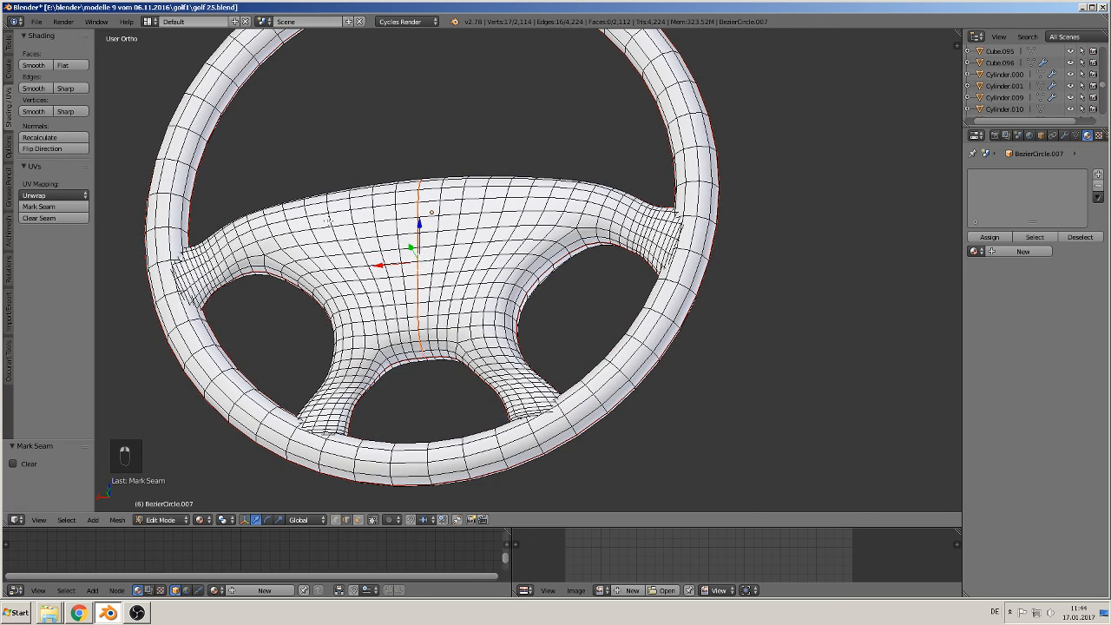
# Enlarge the node and image areas below the 3D view and set the image area to UV/Image Editor
pyautogui.scroll(-2, 328, 220)
pyautogui.moveTo(530, 245); pyautogui.dragTo(330, 284, button='middle')
pyautogui.moveTo(451, 268); pyautogui.dragTo(419, 282, button='middle')
pyautogui.press('KP_1')
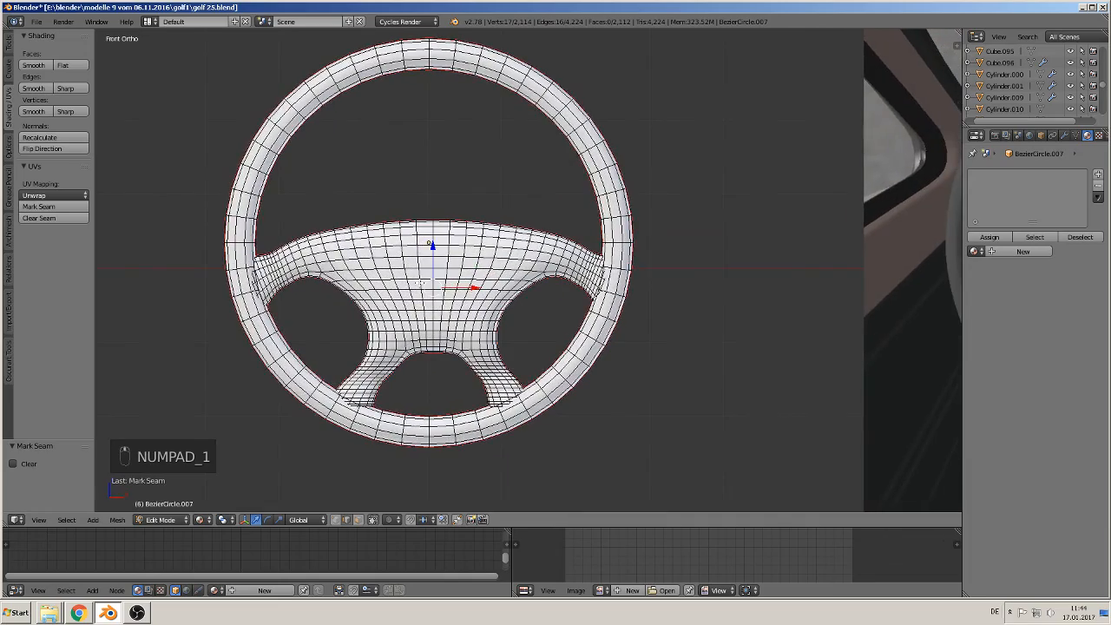
pyautogui.scroll(3, 418, 282)
pyautogui.scroll(-2, 521, 434)
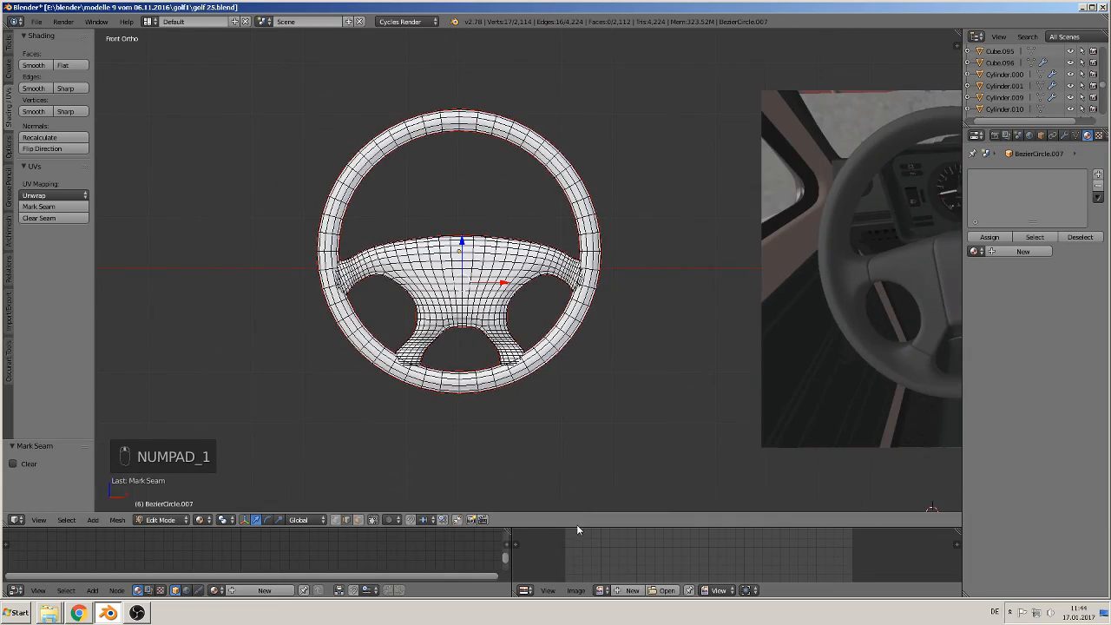
pyautogui.moveTo(578, 528); pyautogui.dragTo(611, 298)
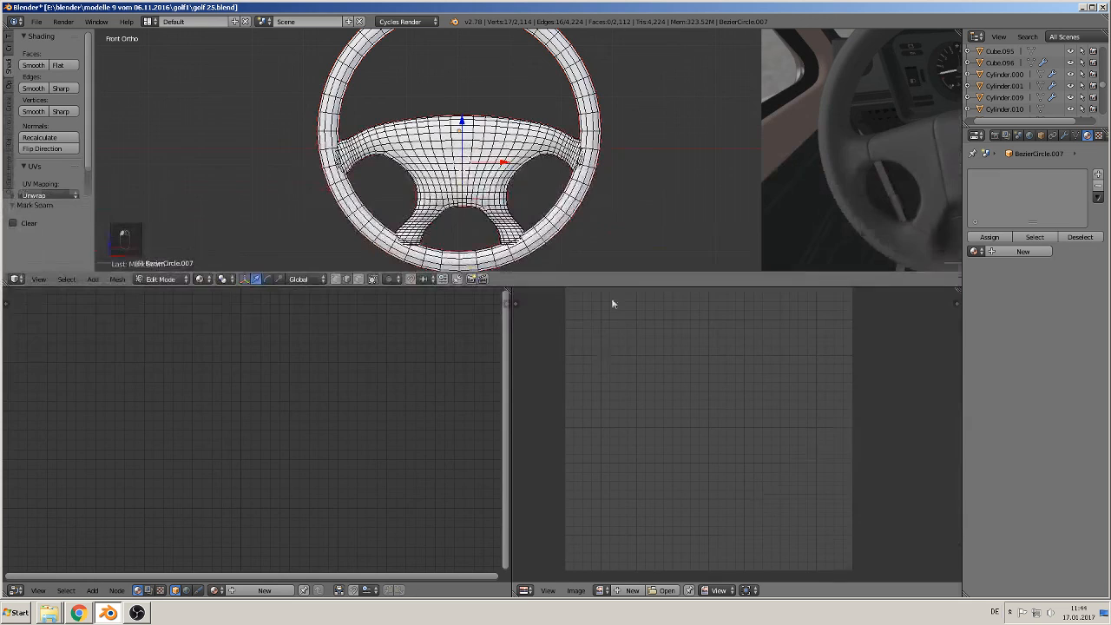
pyautogui.click(524, 590)
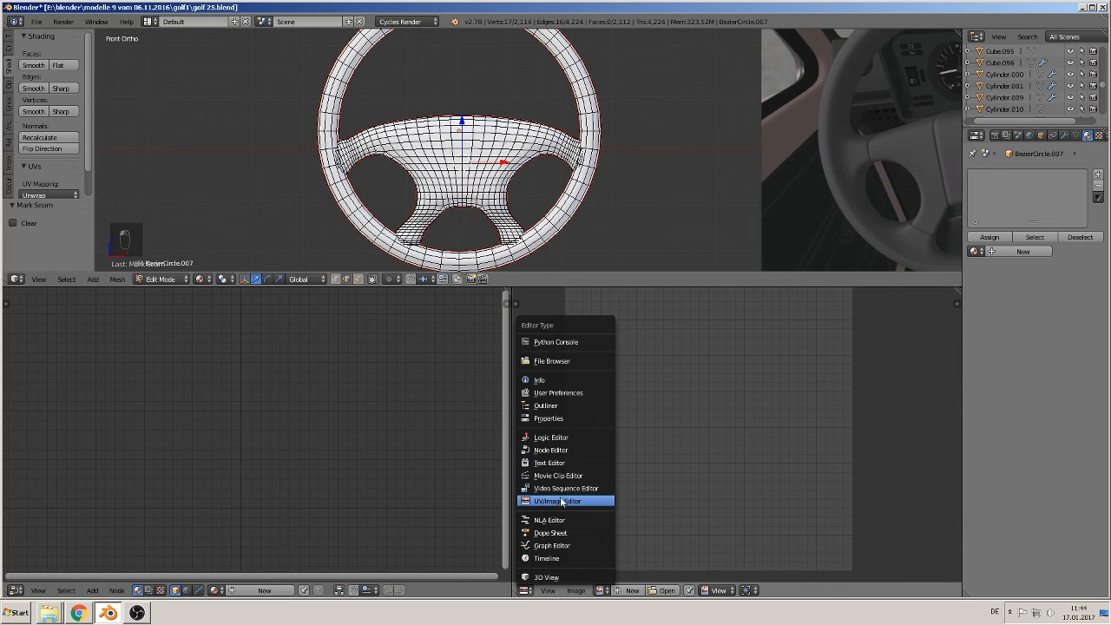
# Unwrap the entire steering wheel mesh along its seams, enlarge the 3D view again, and return to Object Mode
pyautogui.press('Tab')
pyautogui.press('Tab')
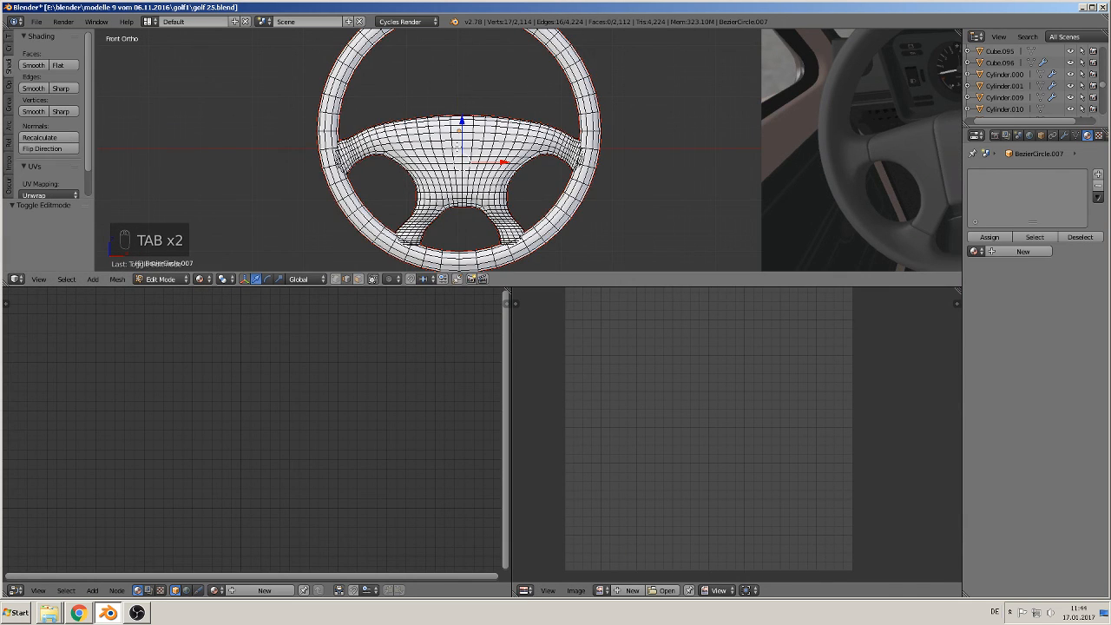
pyautogui.press('a')
pyautogui.press('a')
pyautogui.press('a')
pyautogui.press('a')
pyautogui.press('a')
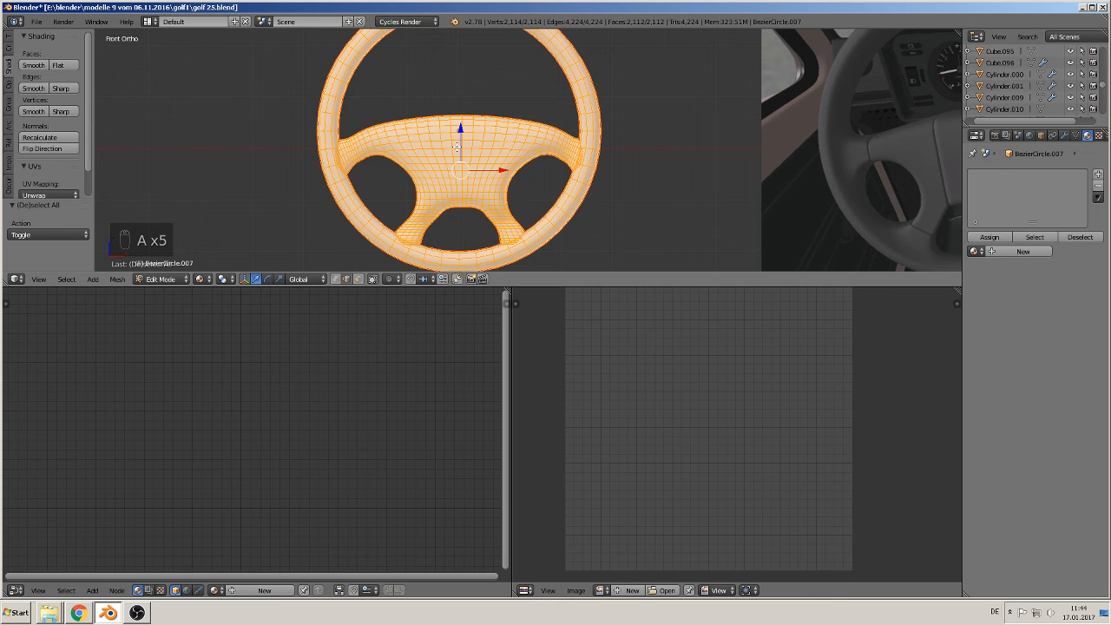
pyautogui.press('u')
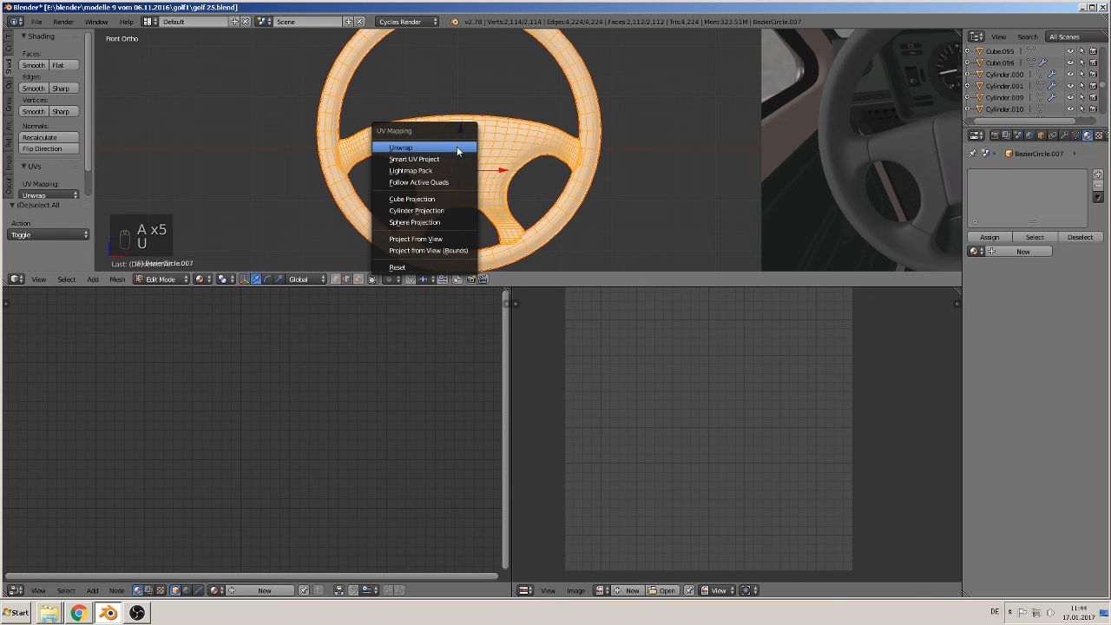
pyautogui.click(456, 145)
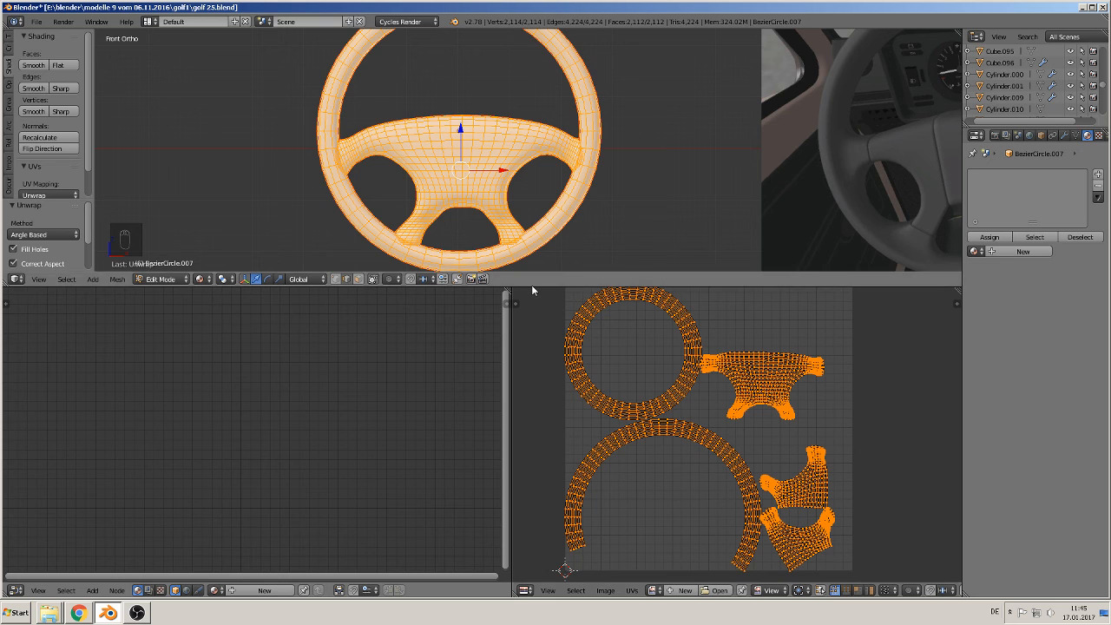
pyautogui.moveTo(532, 287); pyautogui.dragTo(539, 419)
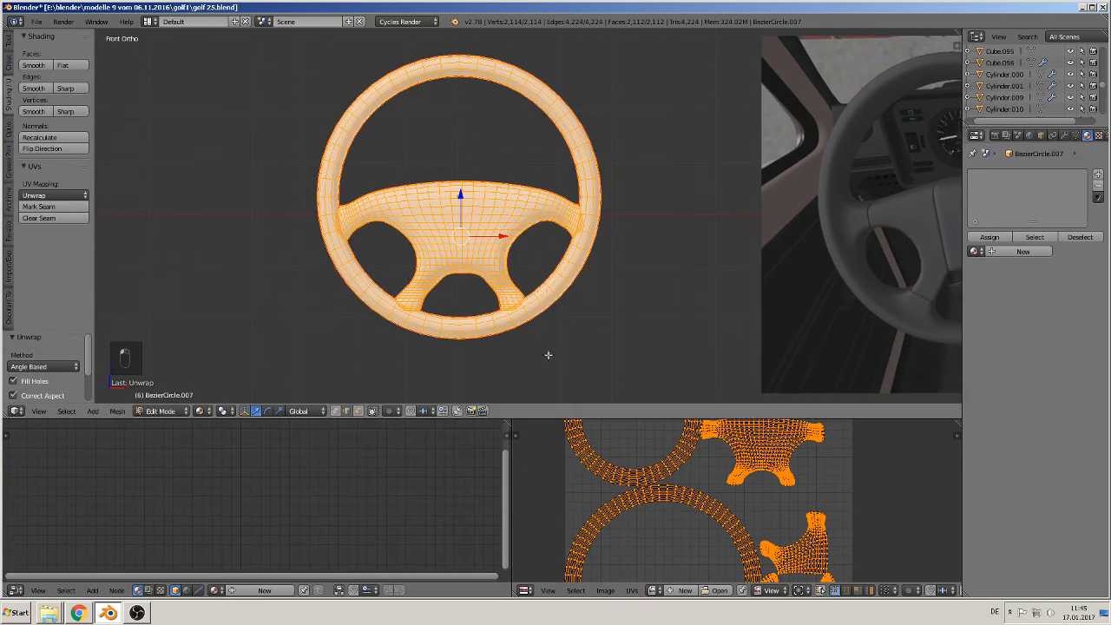
pyautogui.press('Tab')
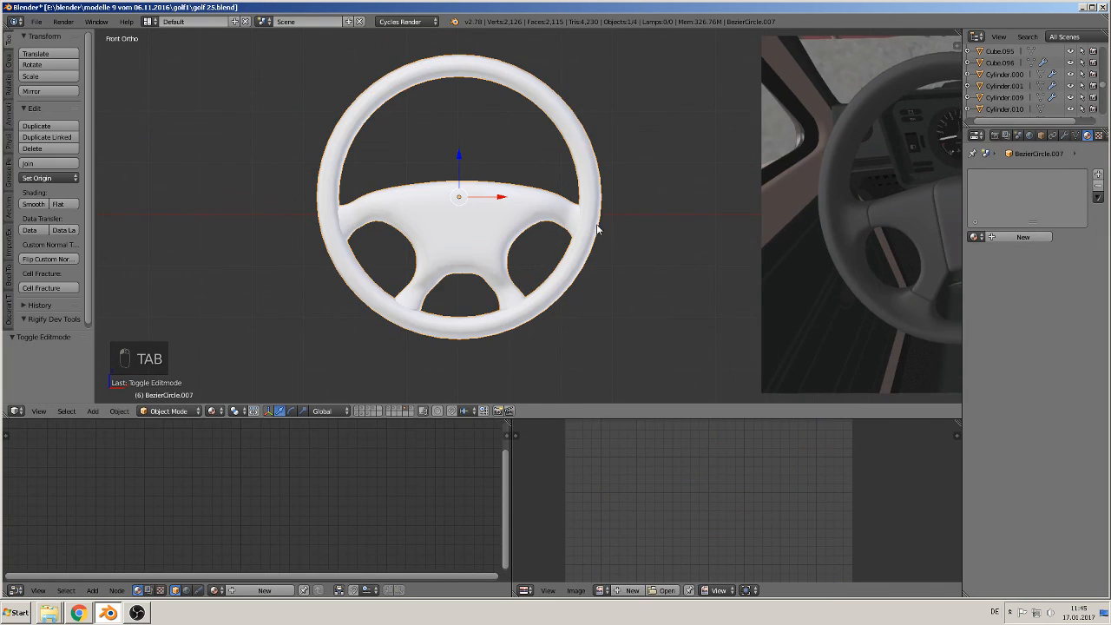
# Assign the existing "black plastic" material to the steering wheel and inspect the spoke and rim surfaces up close
pyautogui.click(975, 237)
pyautogui.write('black')
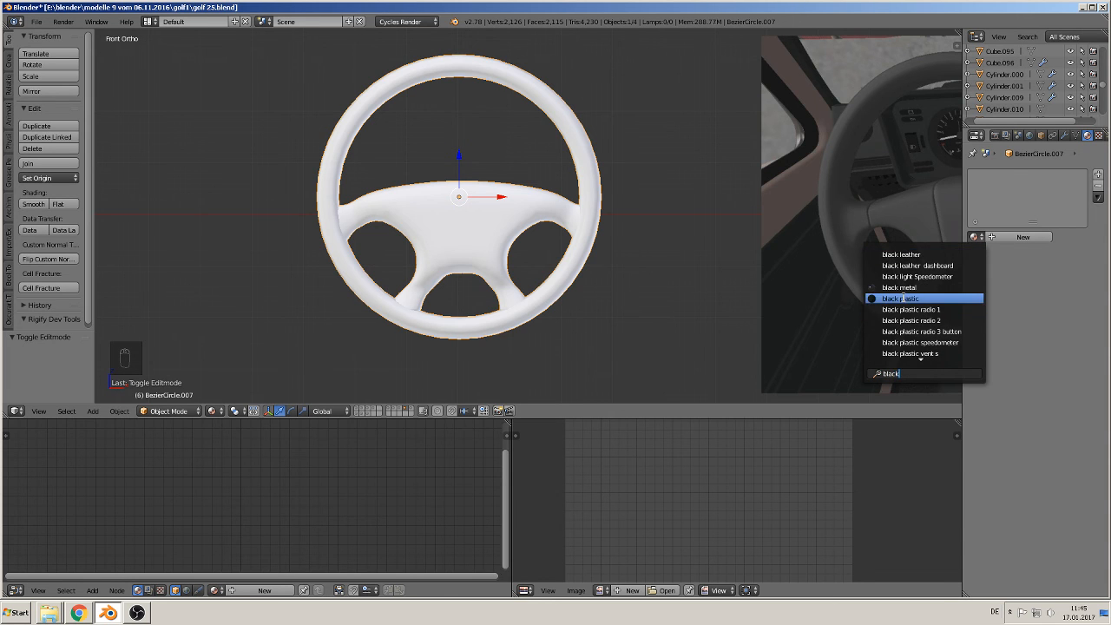
pyautogui.click(901, 299)
pyautogui.scroll(4, 590, 227)
pyautogui.scroll(-2, 601, 234)
pyautogui.press('Tab')
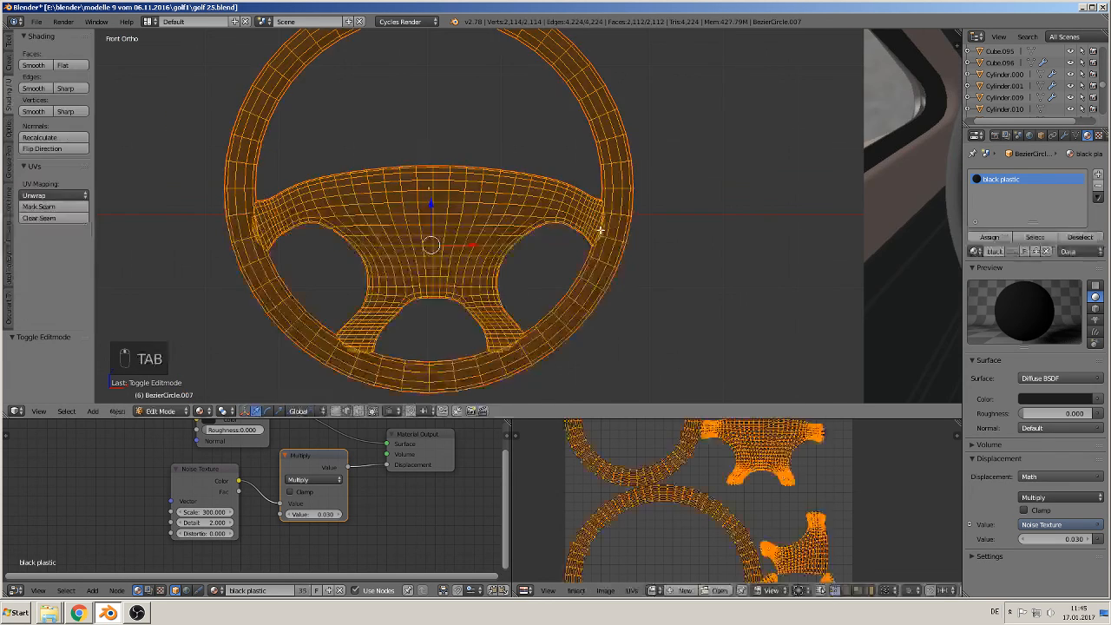
pyautogui.press('Tab')
pyautogui.scroll(3, 655, 276)
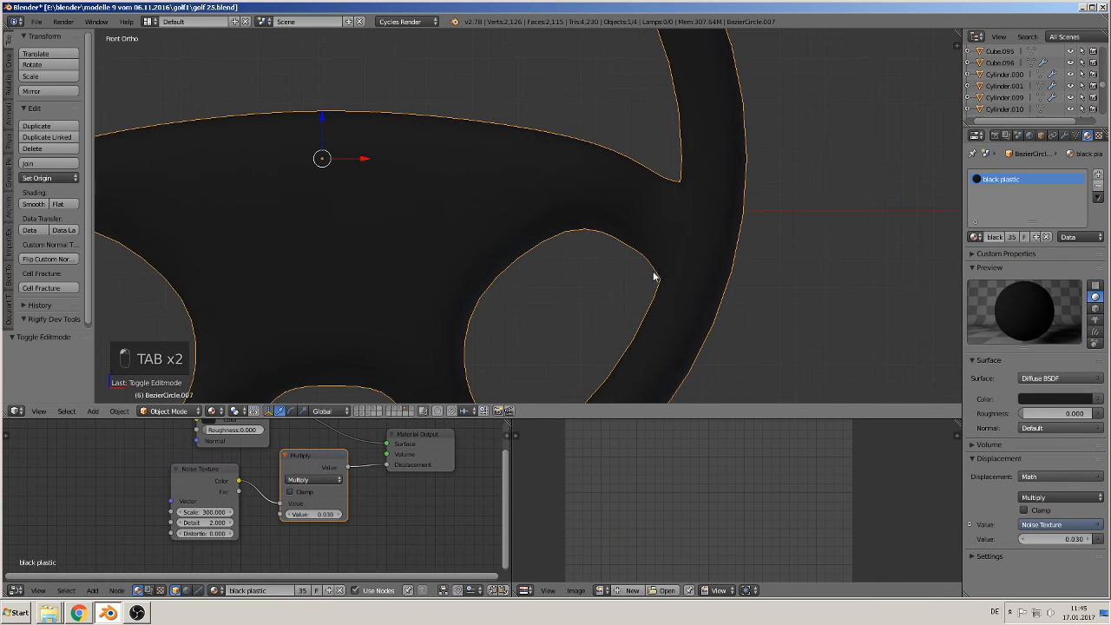
pyautogui.moveTo(594, 280); pyautogui.dragTo(646, 304, button='middle')
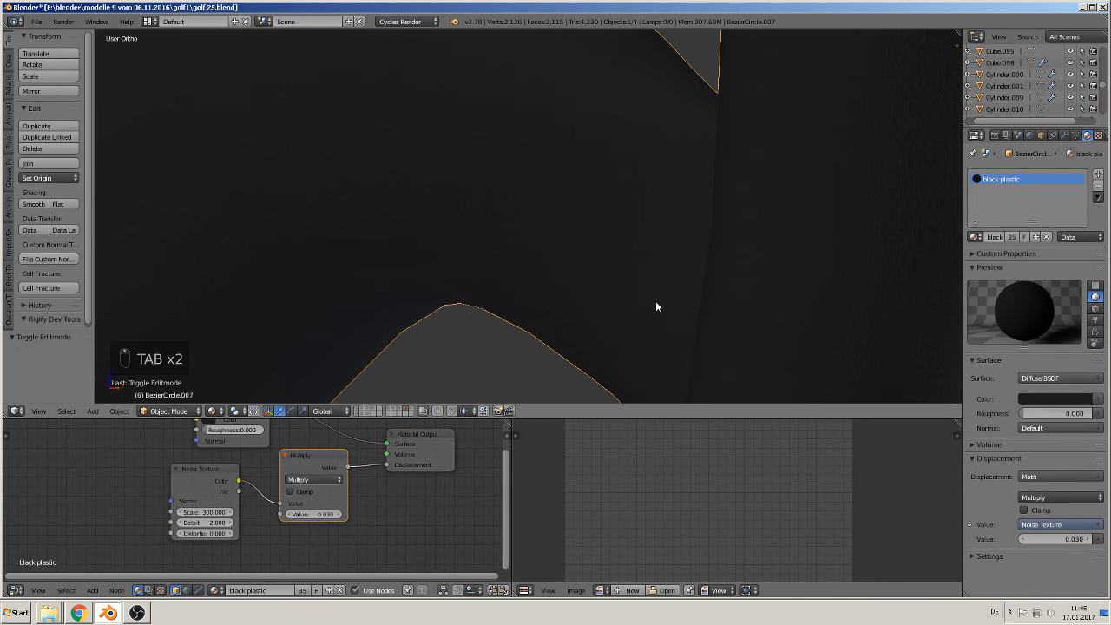
pyautogui.scroll(3, 655, 303)
pyautogui.scroll(-6, 565, 275)
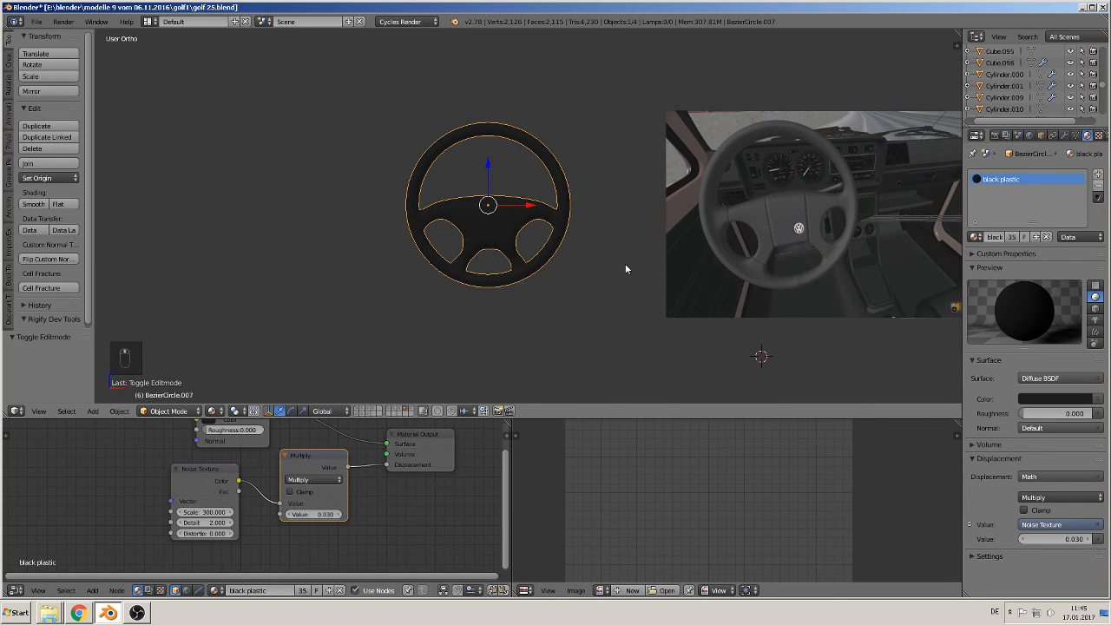
# Delete the three reference photos beside the steering wheel
pyautogui.press('a')
pyautogui.press('KP_1')
pyautogui.scroll(-4, 625, 284)
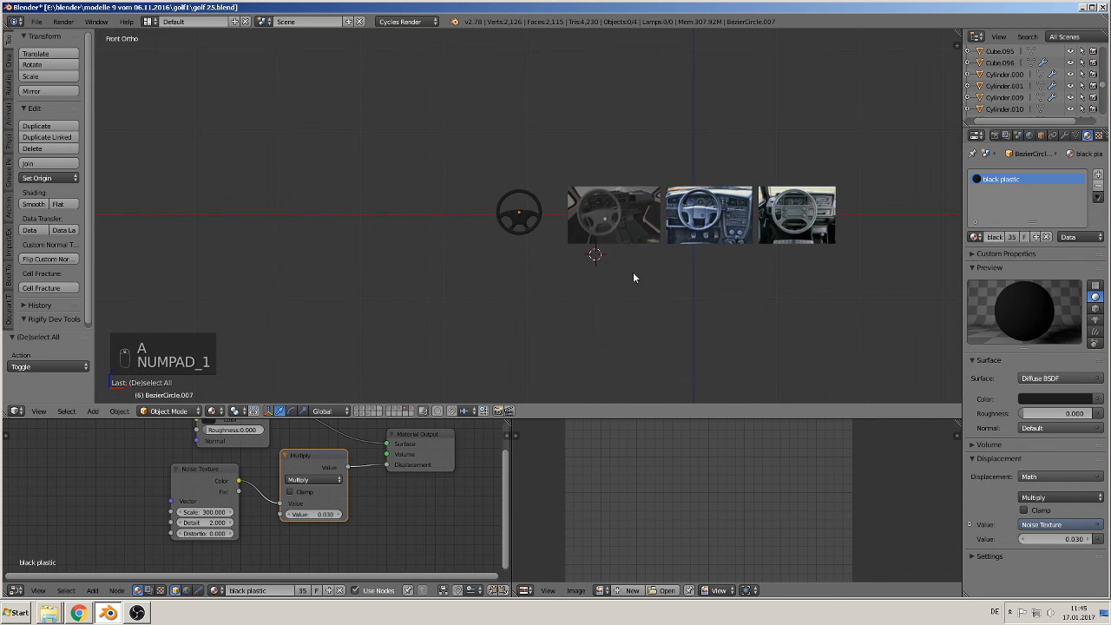
pyautogui.rightClick(635, 224)
pyautogui.press('x')
pyautogui.click(629, 220)
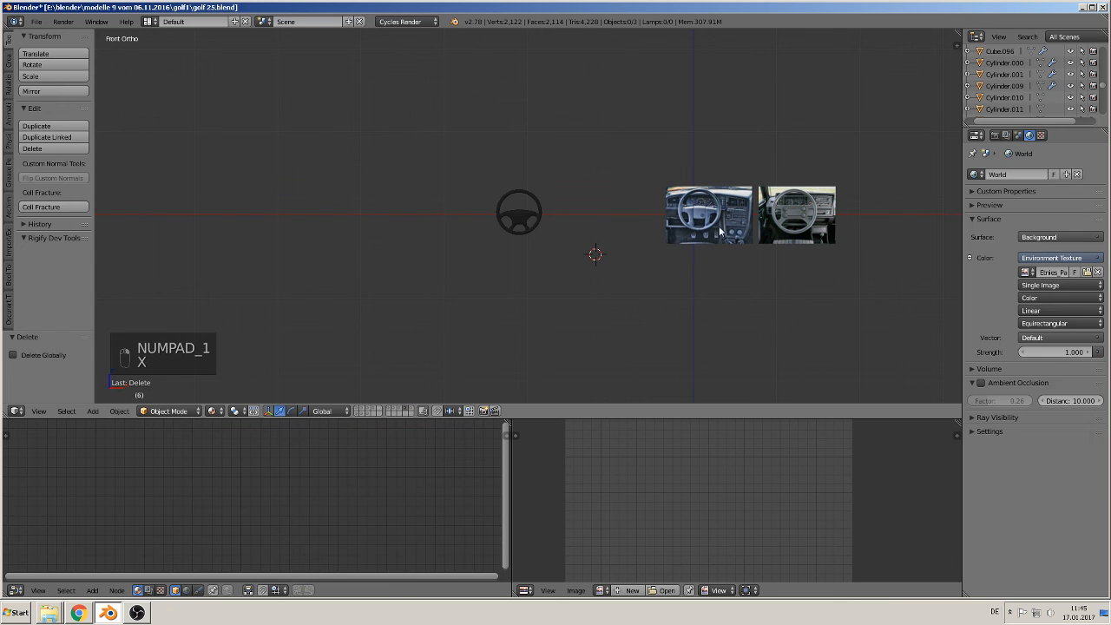
pyautogui.rightClick(719, 227)
pyautogui.press('x')
pyautogui.click(719, 228)
pyautogui.rightClick(798, 215)
pyautogui.press('x')
pyautogui.click(755, 218)
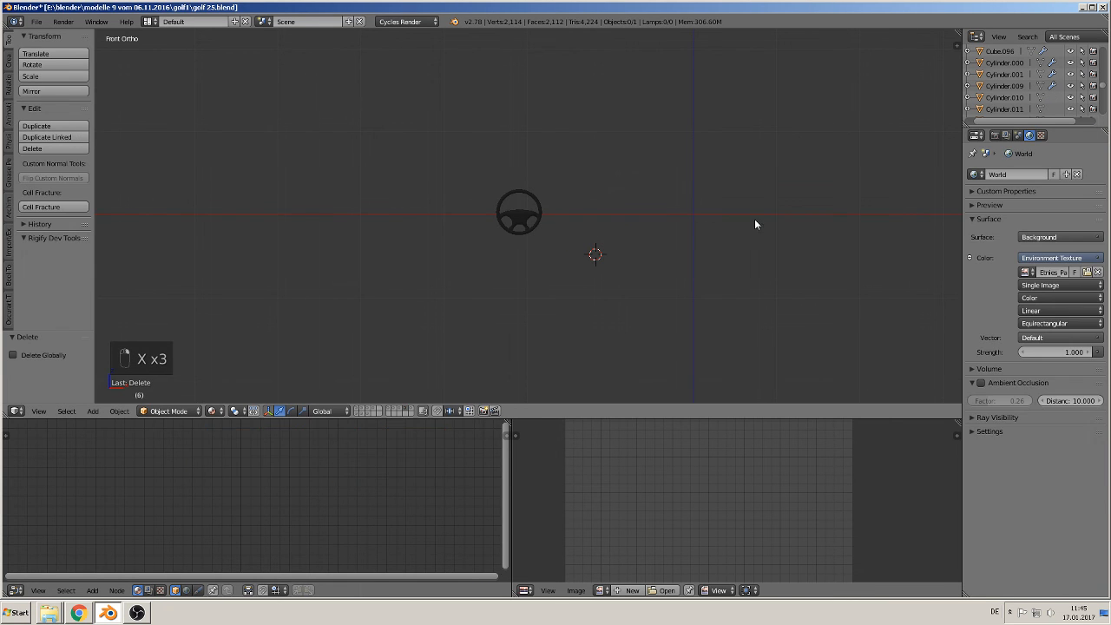
# Clear the steering wheel's location so it sits at the world origin, and reset the 3D cursor to the centre
pyautogui.rightClick(519, 213)
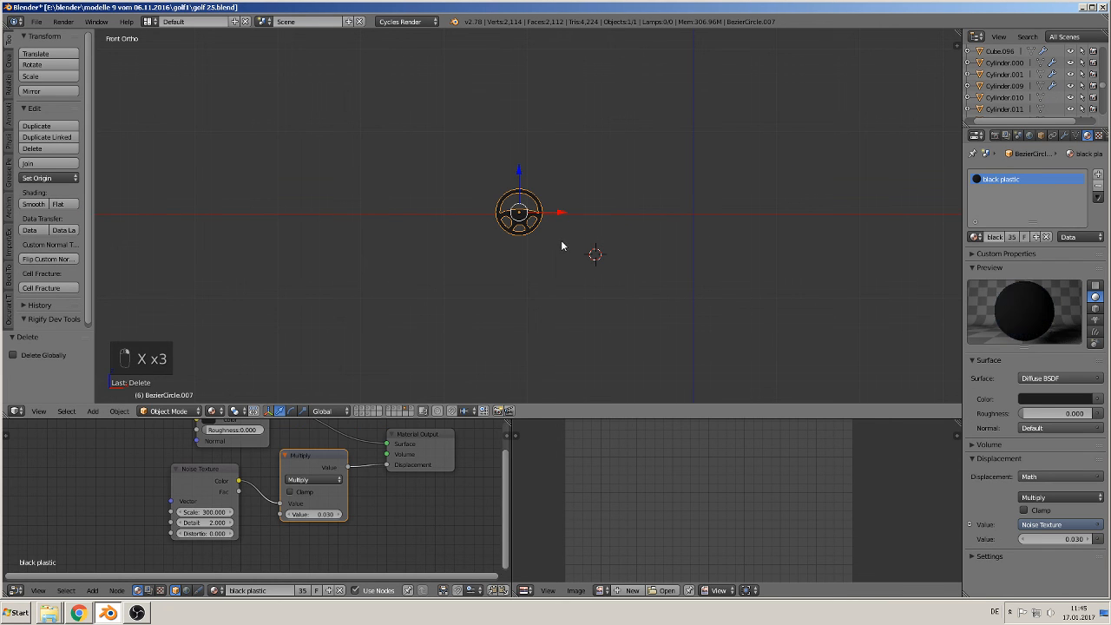
pyautogui.hotkey('alt', 'g')
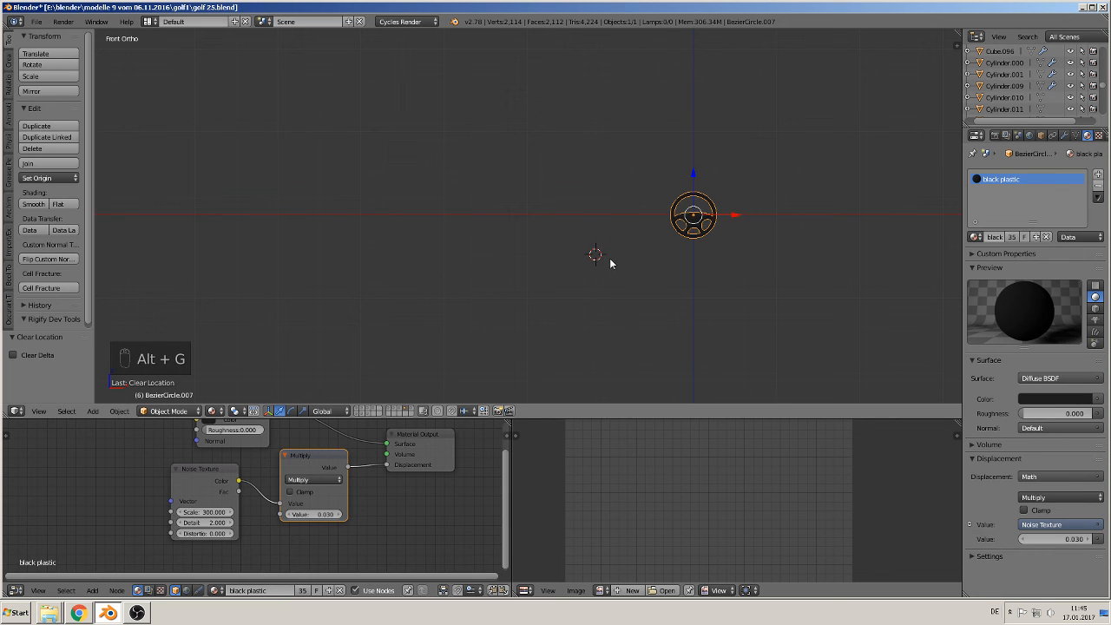
pyautogui.hotkey('shift', 'c')
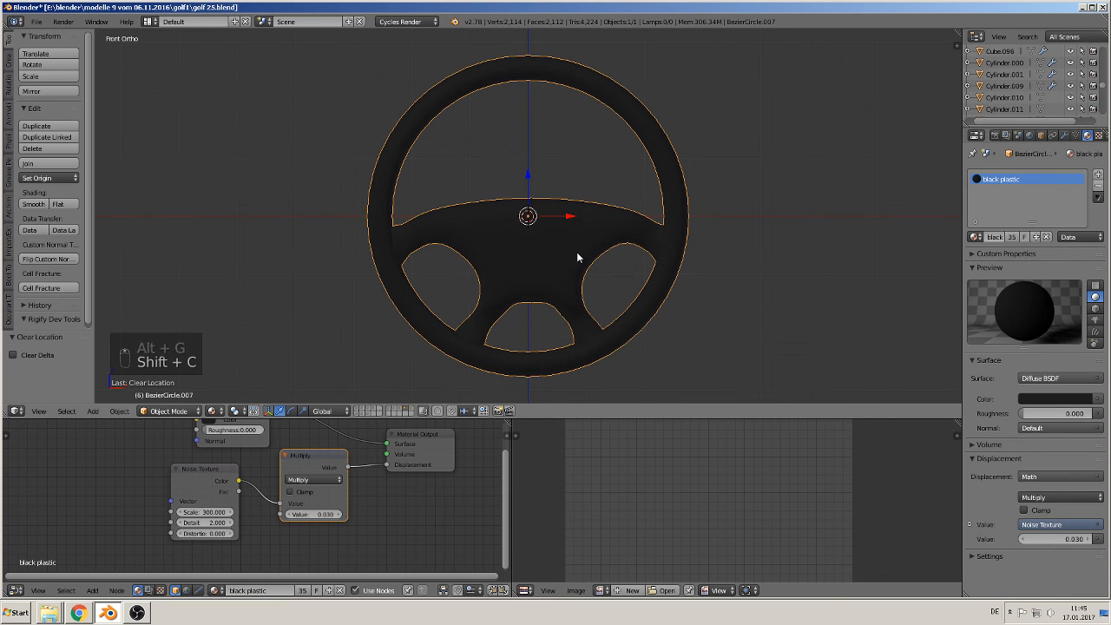
pyautogui.moveTo(527, 260); pyautogui.dragTo(561, 270, button='middle')
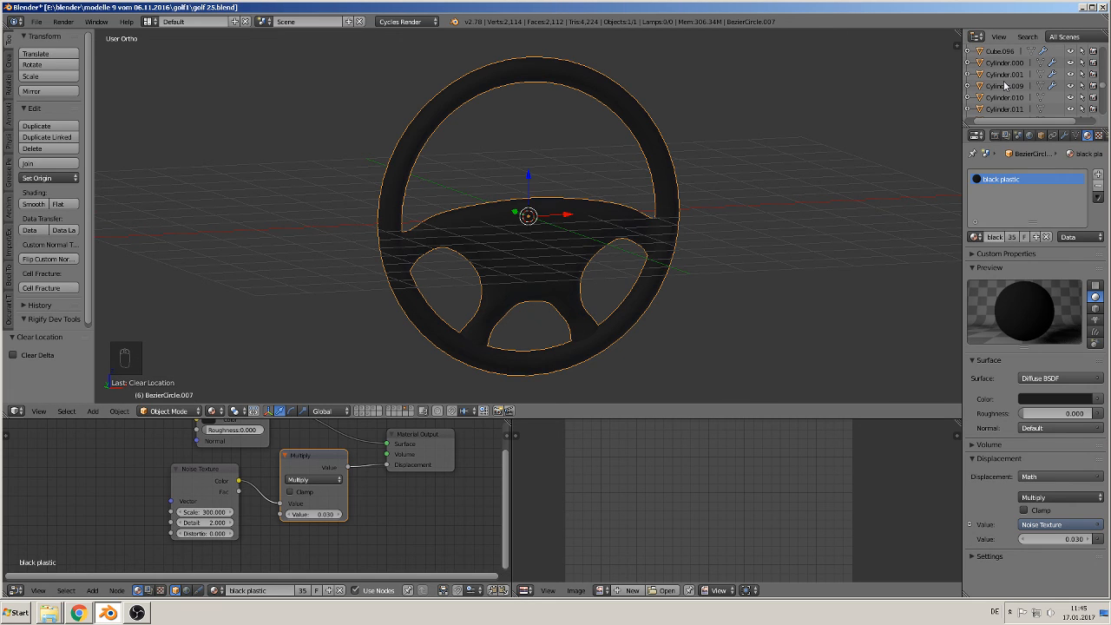
# Rename the steering wheel object in the Outliner as "steering wheel"
pyautogui.press('KP_Decimal')
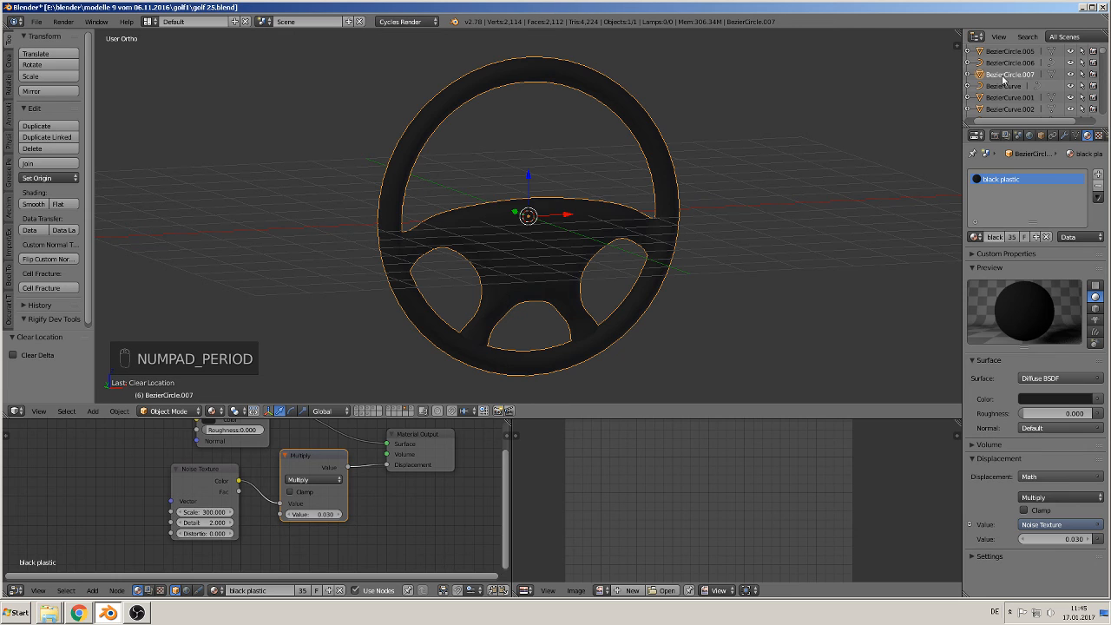
pyautogui.rightClick(1004, 78)
pyautogui.click(971, 155)
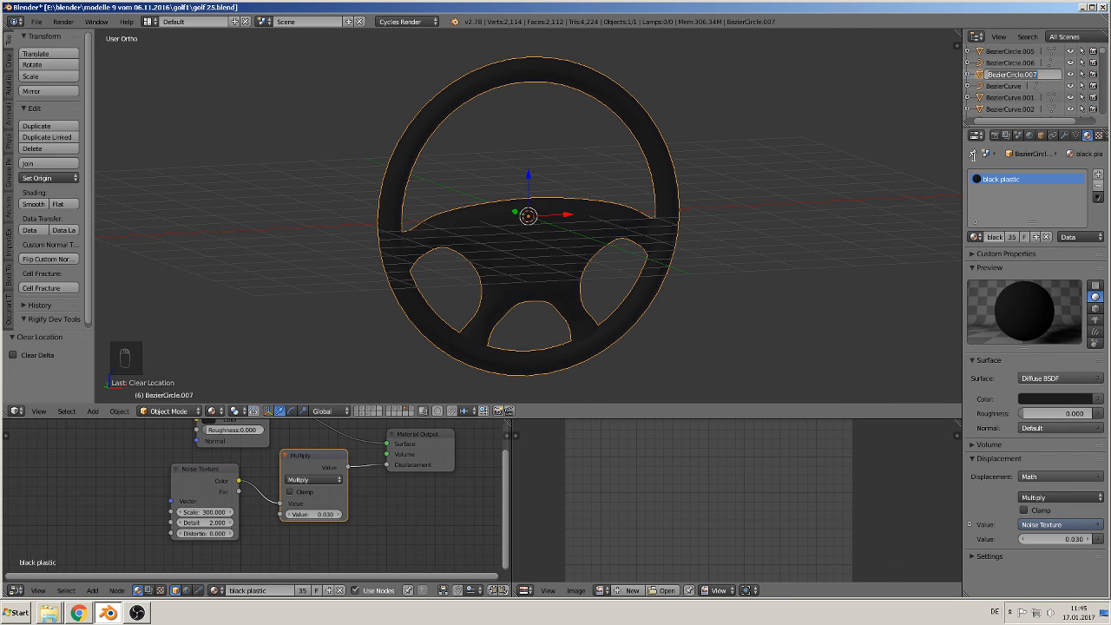
pyautogui.write('steering')
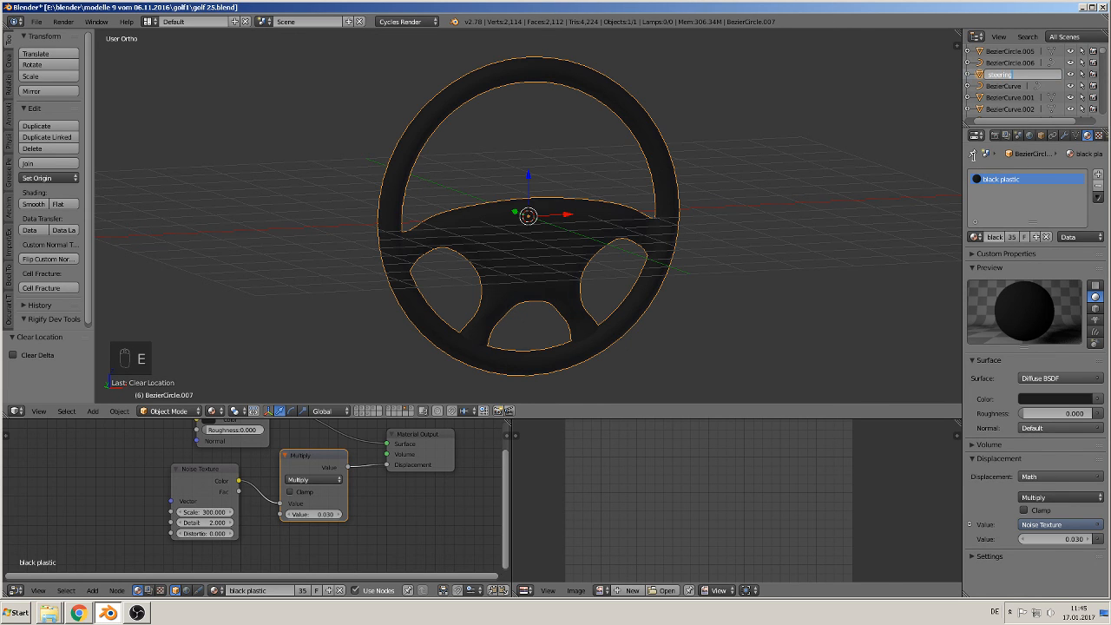
pyautogui.write(' wheel')
pyautogui.press('Return')
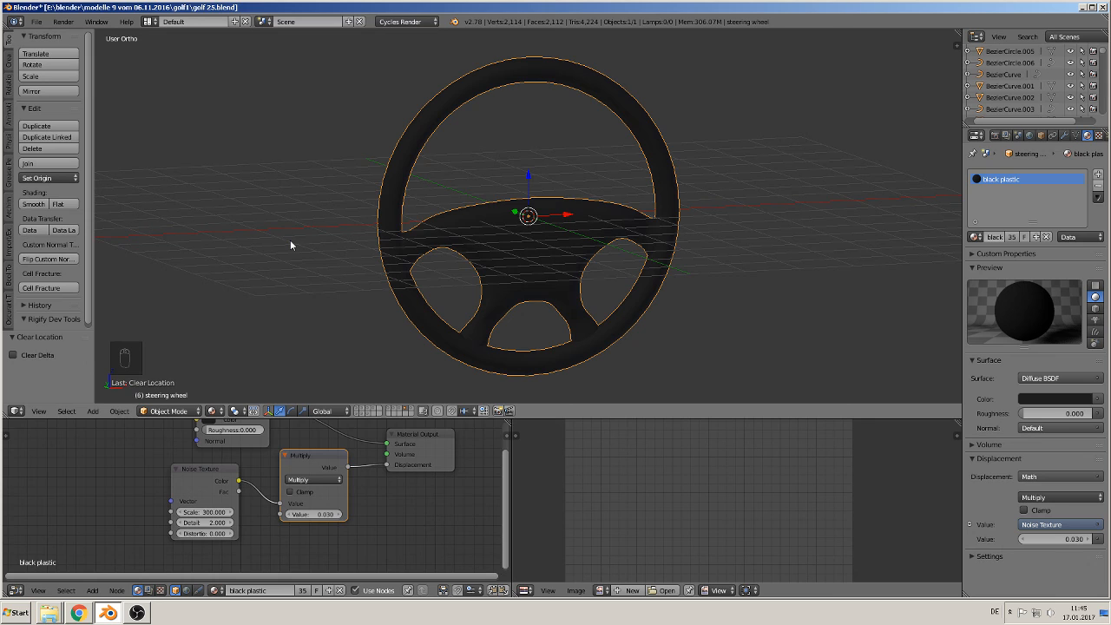
# Create a new group from the steering wheel and name it "steeringwhheel"
pyautogui.hotkey('ctrl', 'g')
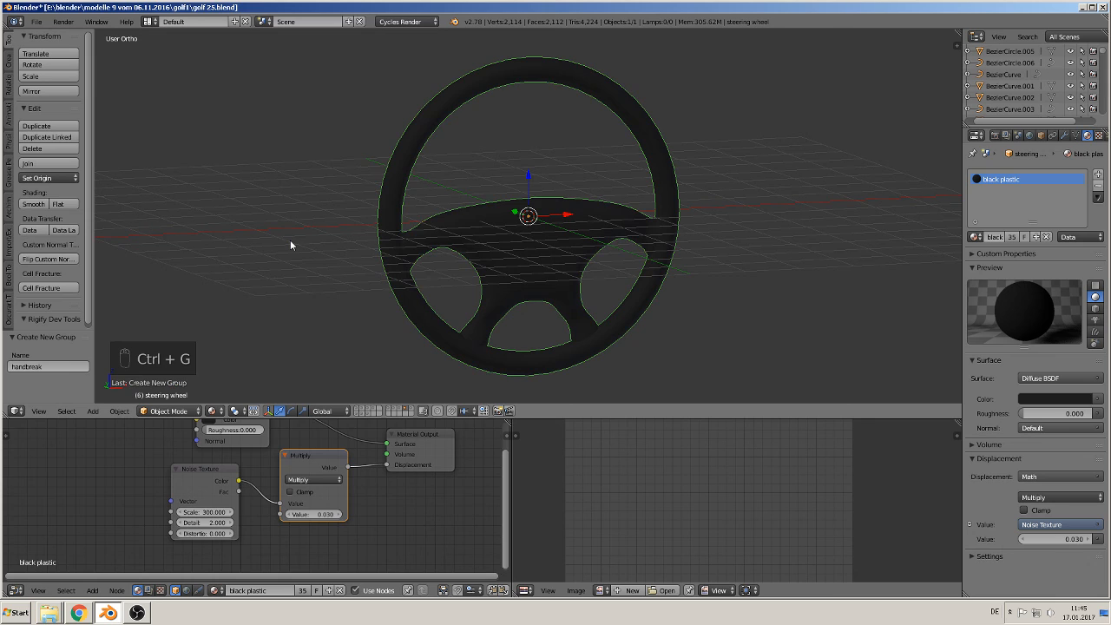
pyautogui.click(56, 365)
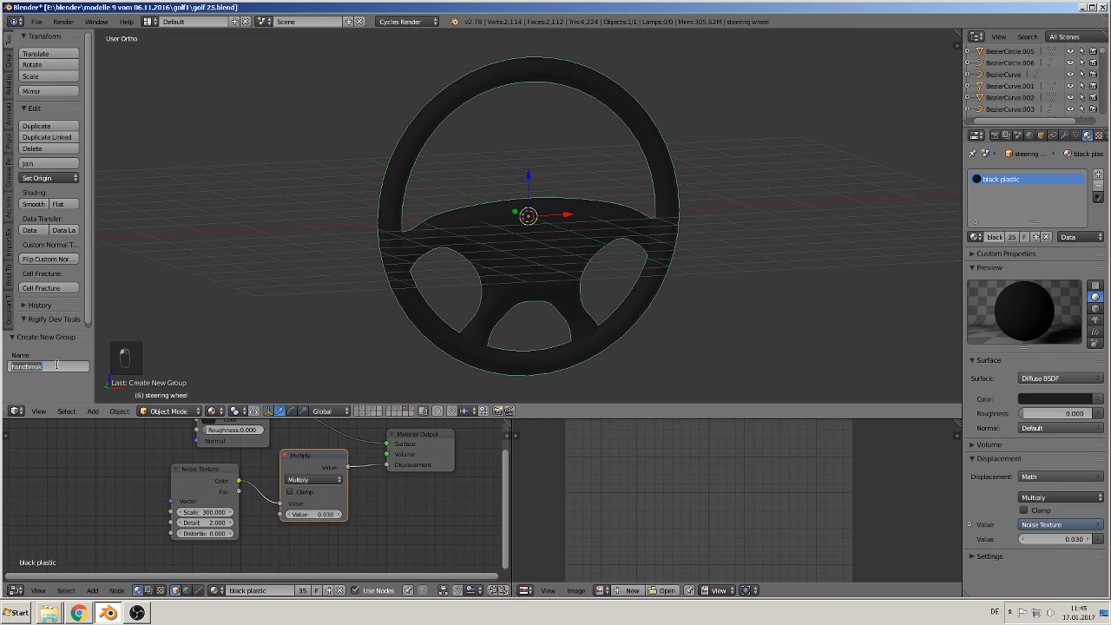
pyautogui.press('BackSpace')
pyautogui.write('steeringwh')
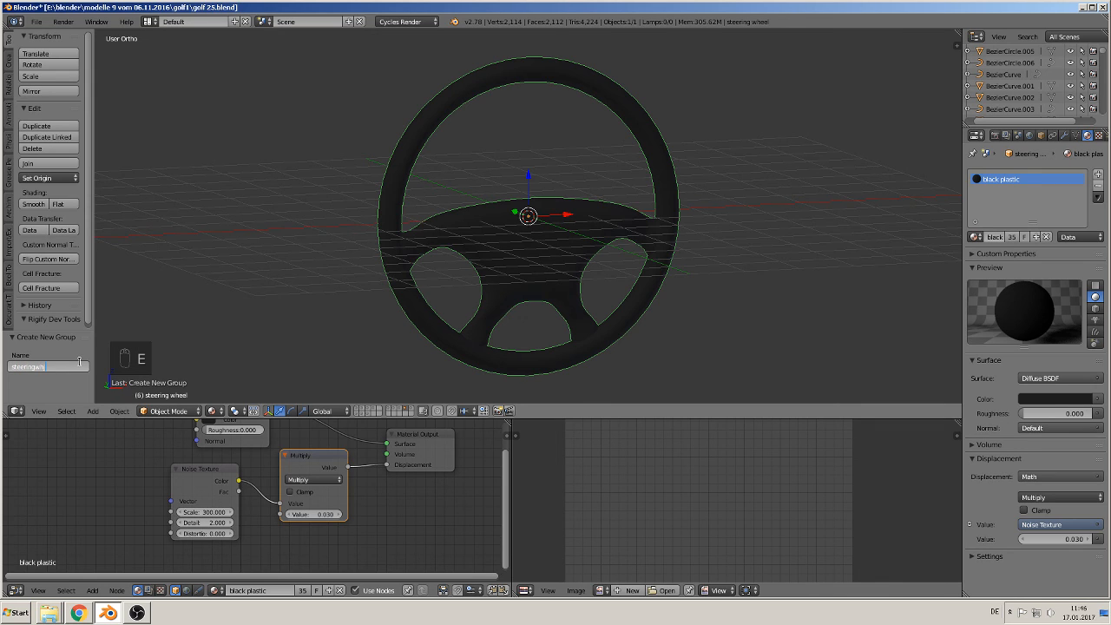
pyautogui.write('eel')
pyautogui.press('Return')
# Show the layer containing the red car in front view and frame the car
pyautogui.moveTo(173, 204)
pyautogui.mouseDown(button='middle')
pyautogui.moveTo(183, 219)
pyautogui.moveTo(192, 209)
pyautogui.mouseUp(button='middle')
pyautogui.scroll(-4, 270, 205)
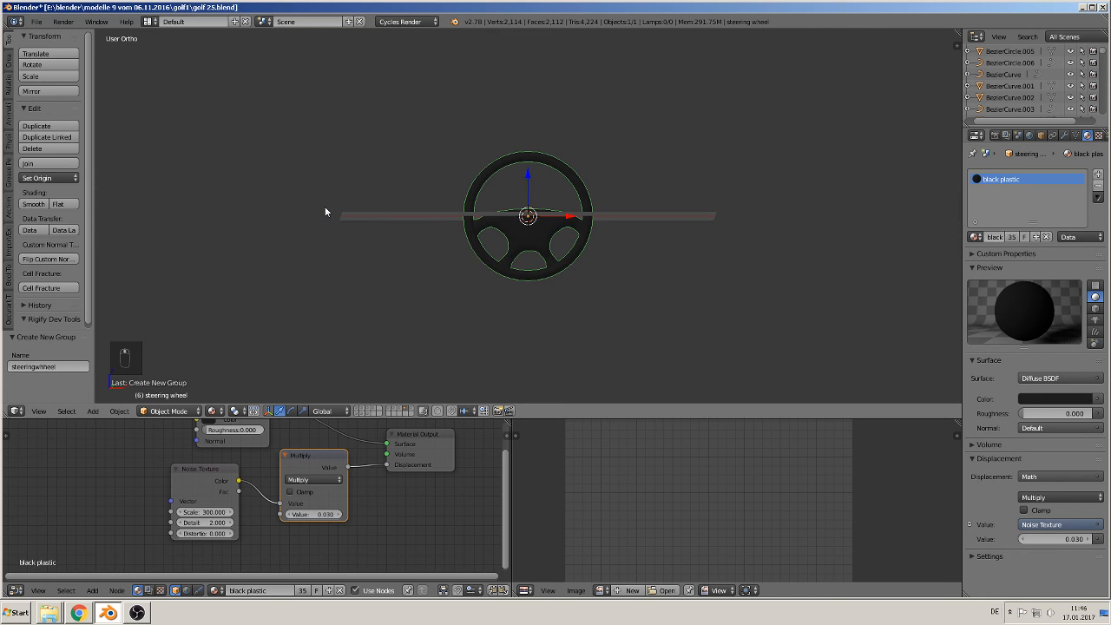
pyautogui.press('KP_1')
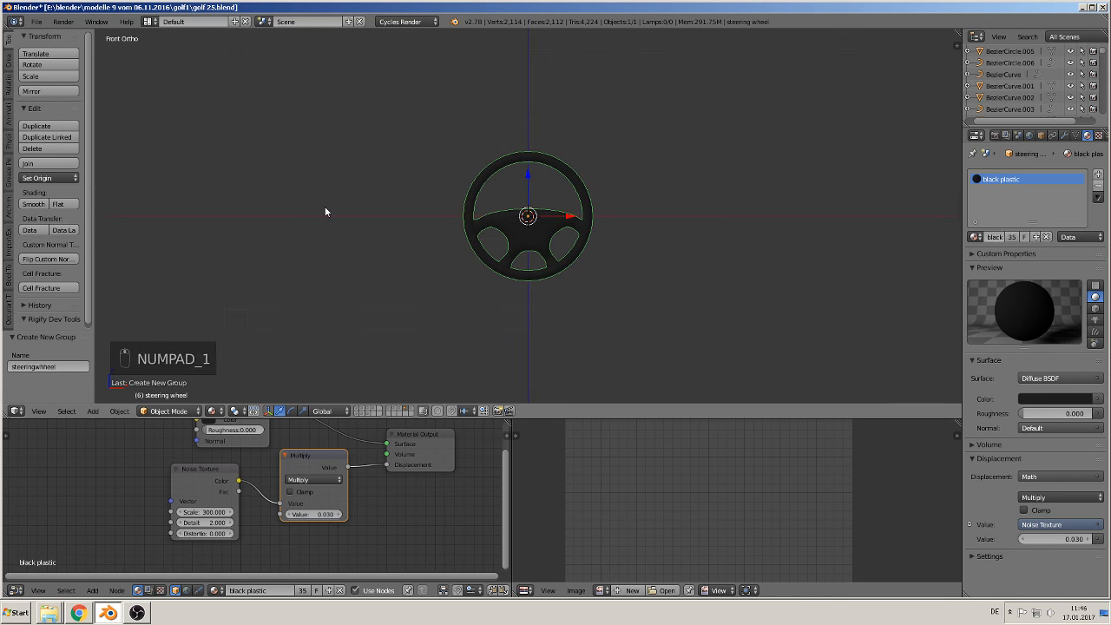
pyautogui.click(359, 409)
pyautogui.scroll(-3, 369, 314)
pyautogui.scroll(2, 368, 315)
pyautogui.keyDown('shift'); pyautogui.moveTo(307, 315); pyautogui.dragTo(492, 258, button='middle'); pyautogui.keyUp('shift')
pyautogui.scroll(-1, 492, 258)
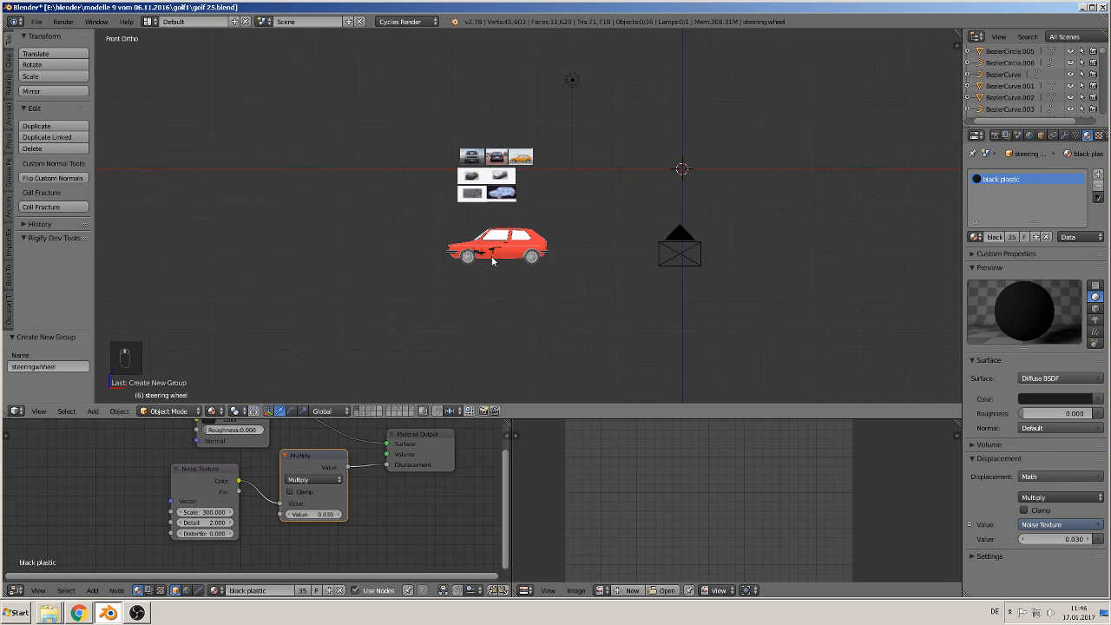
pyautogui.scroll(2, 493, 260)
pyautogui.scroll(3, 464, 268)
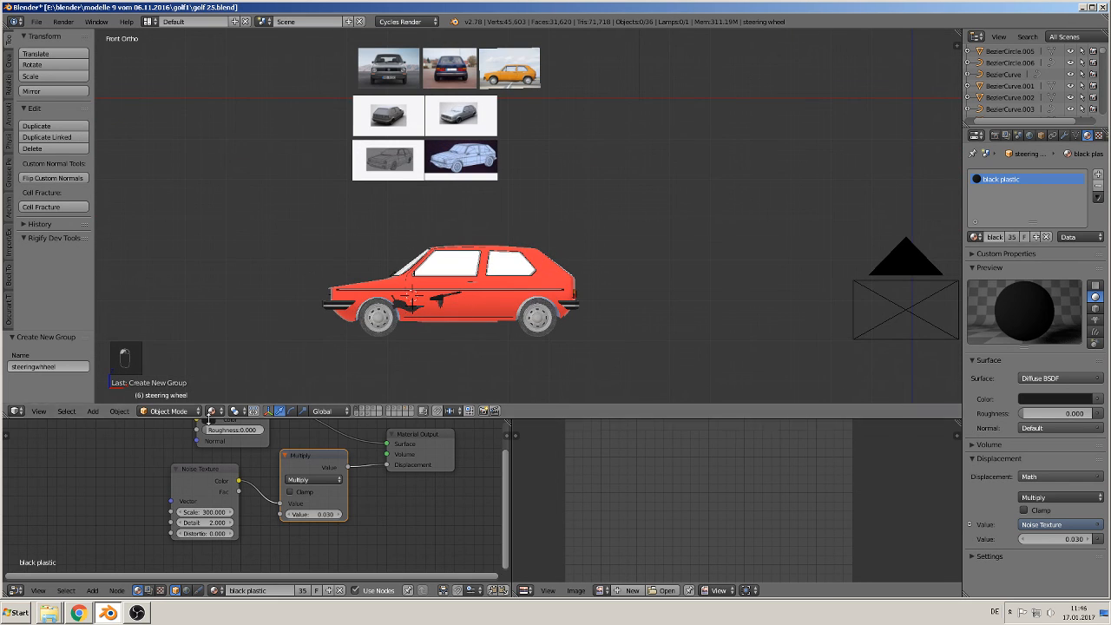
# Add an instance of the "steeringwhheel" group at the car and scale it to about 0.112
pyautogui.click(92, 411)
pyautogui.moveTo(121, 233)
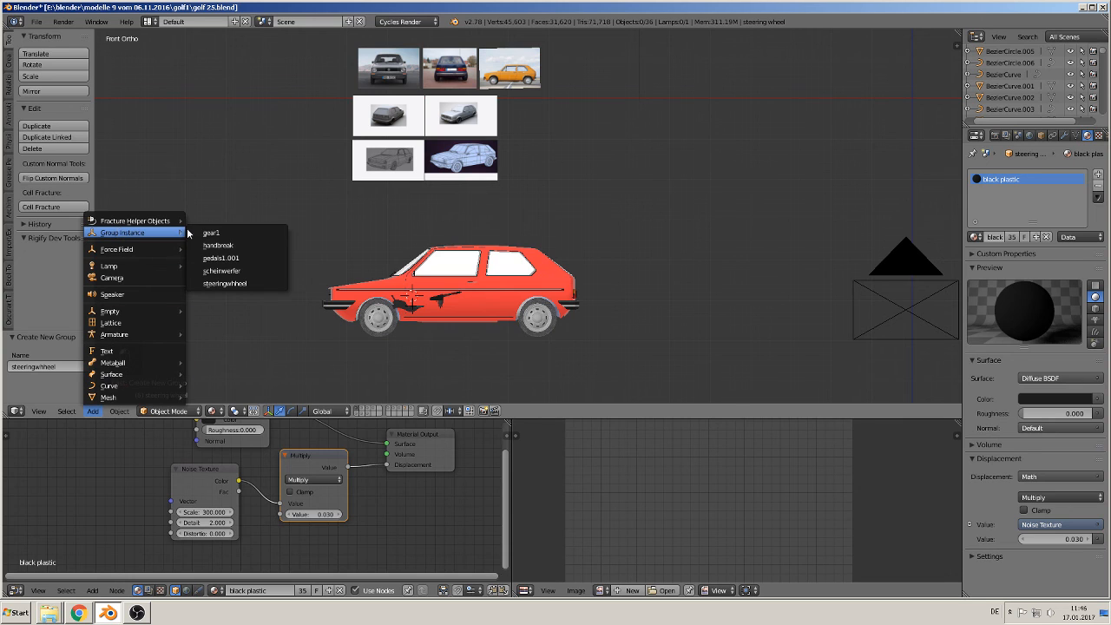
pyautogui.click(249, 284)
pyautogui.moveTo(248, 287); pyautogui.dragTo(338, 312, button='middle')
pyautogui.press('s')
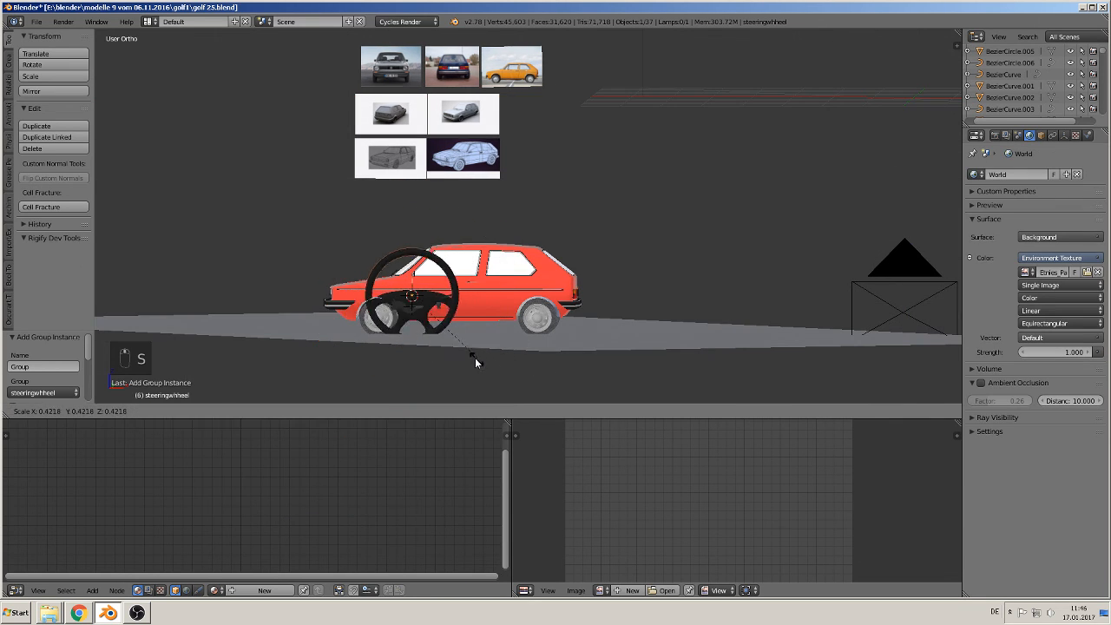
pyautogui.click(419, 318)
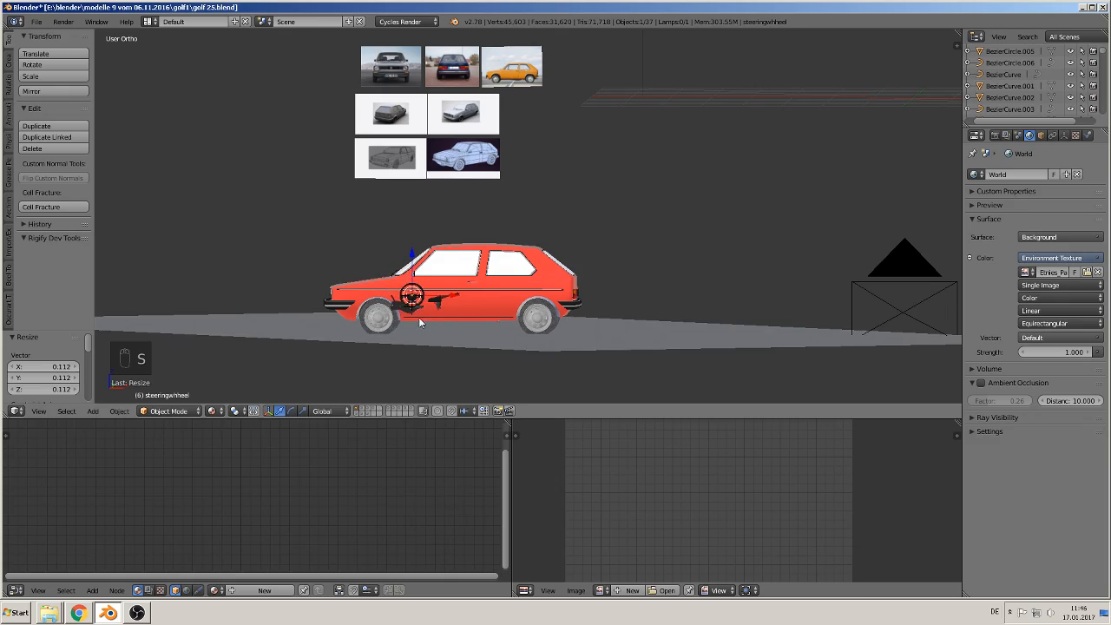
# Rotate the steering wheel instance 90° about the global Z axis and move it about -0.548 along Y
pyautogui.scroll(2, 410, 330)
pyautogui.moveTo(410, 331); pyautogui.dragTo(397, 246, button='middle')
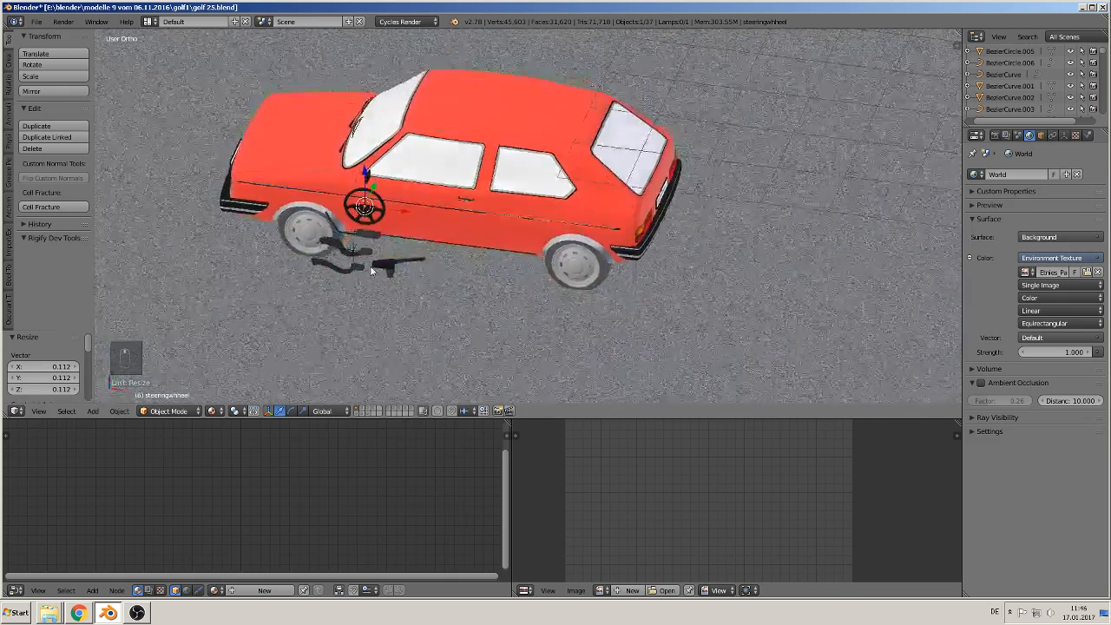
pyautogui.scroll(2, 393, 233)
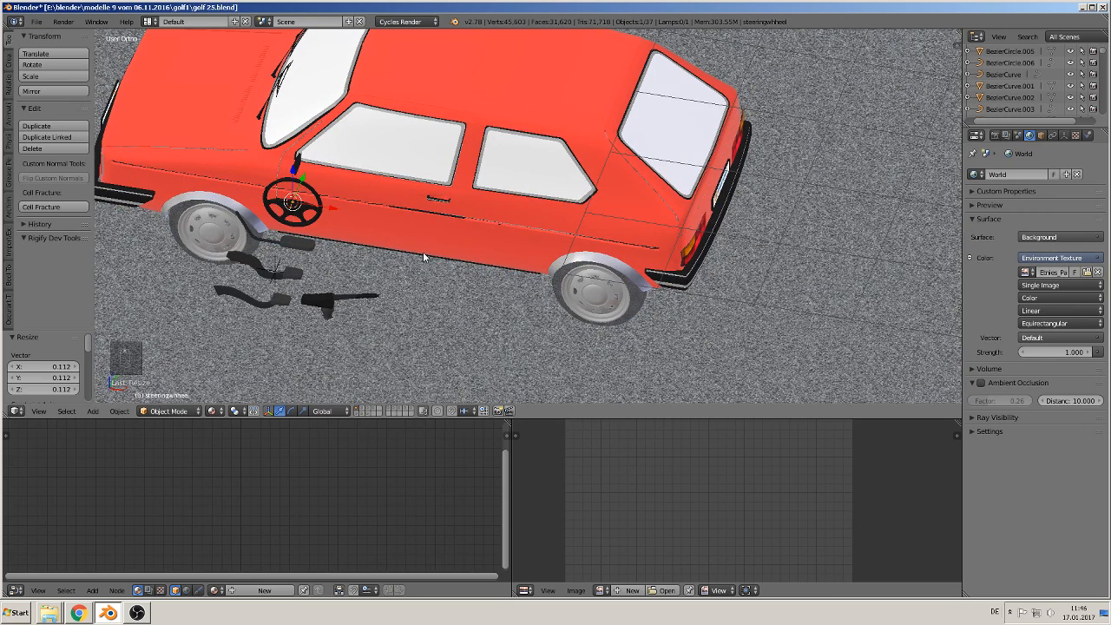
pyautogui.write('rz')
pyautogui.write('90')
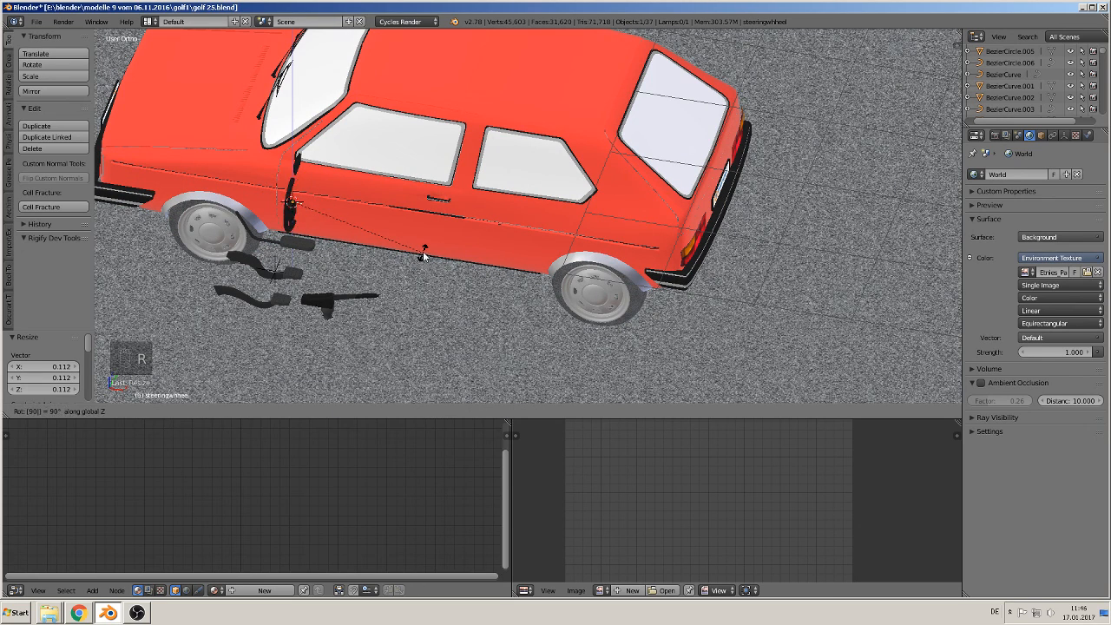
pyautogui.press('Return')
pyautogui.press('g')
pyautogui.press('y')
pyautogui.click(291, 228)
# Tilt the steering wheel instance by about -7.785° in the side view and deselect everything
pyautogui.moveTo(292, 231); pyautogui.dragTo(315, 179, button='middle')
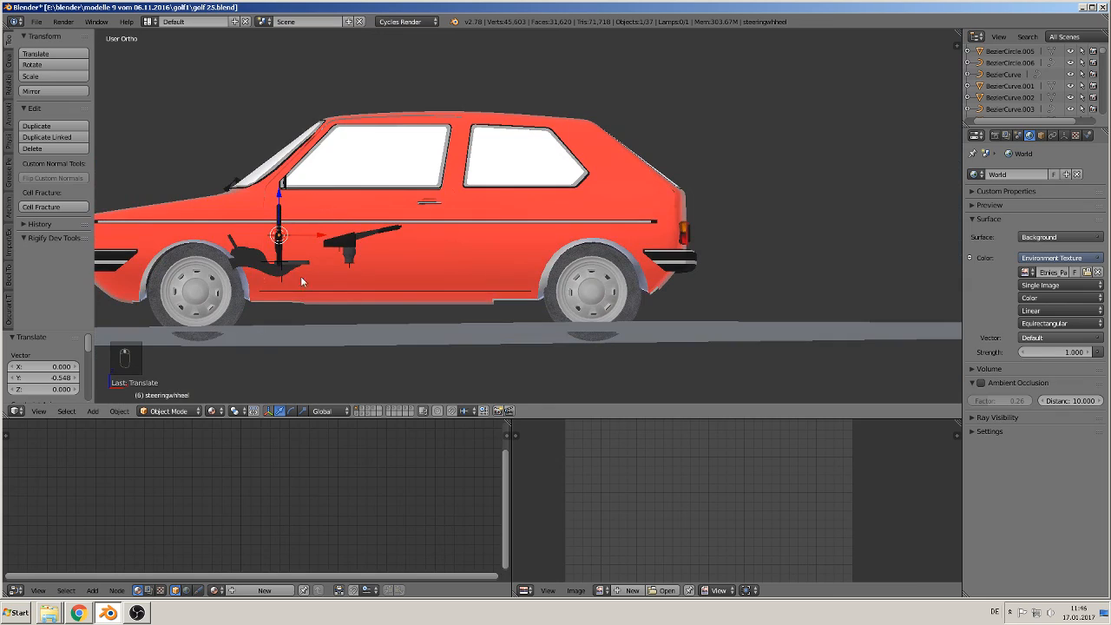
pyautogui.press('r')
pyautogui.click(328, 320)
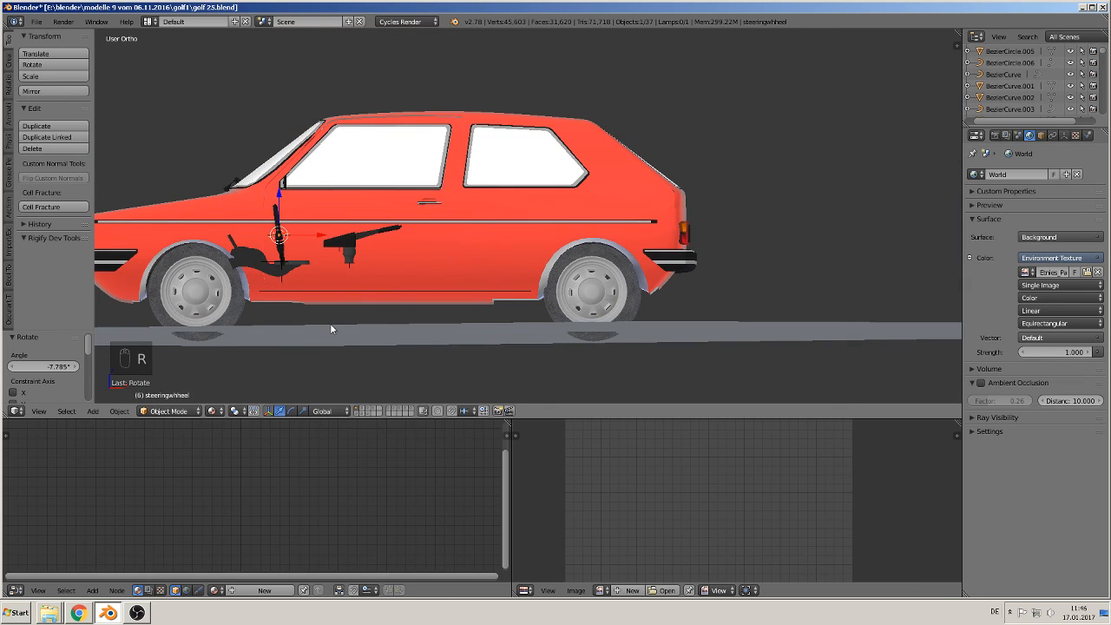
pyautogui.moveTo(330, 329); pyautogui.dragTo(296, 337, button='middle')
pyautogui.press('a')
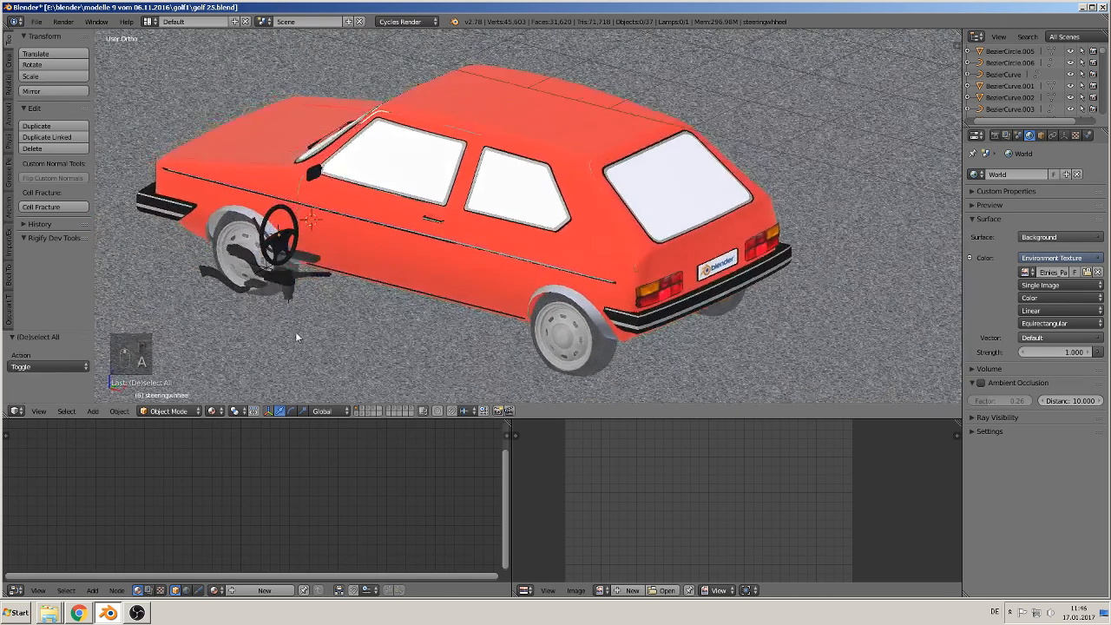
# Switch to the steering wheel's layer, reset the 3D cursor to the centre, and show the handbrake's layer in front view
pyautogui.click(405, 409)
pyautogui.scroll(-4, 465, 268)
pyautogui.scroll(-2, 465, 274)
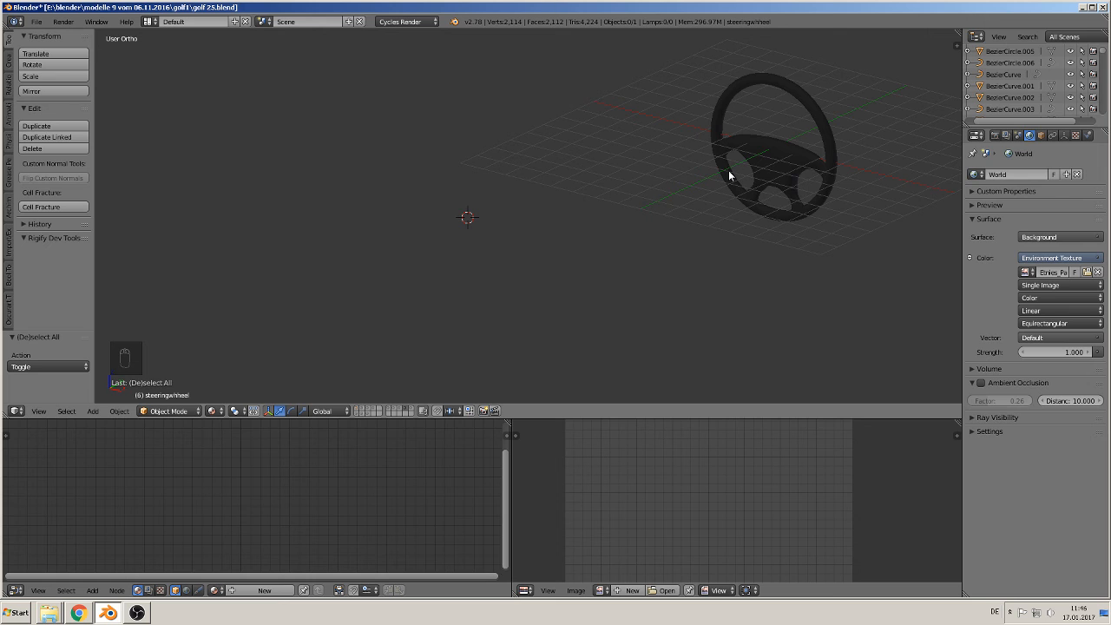
pyautogui.hotkey('shift', 'c')
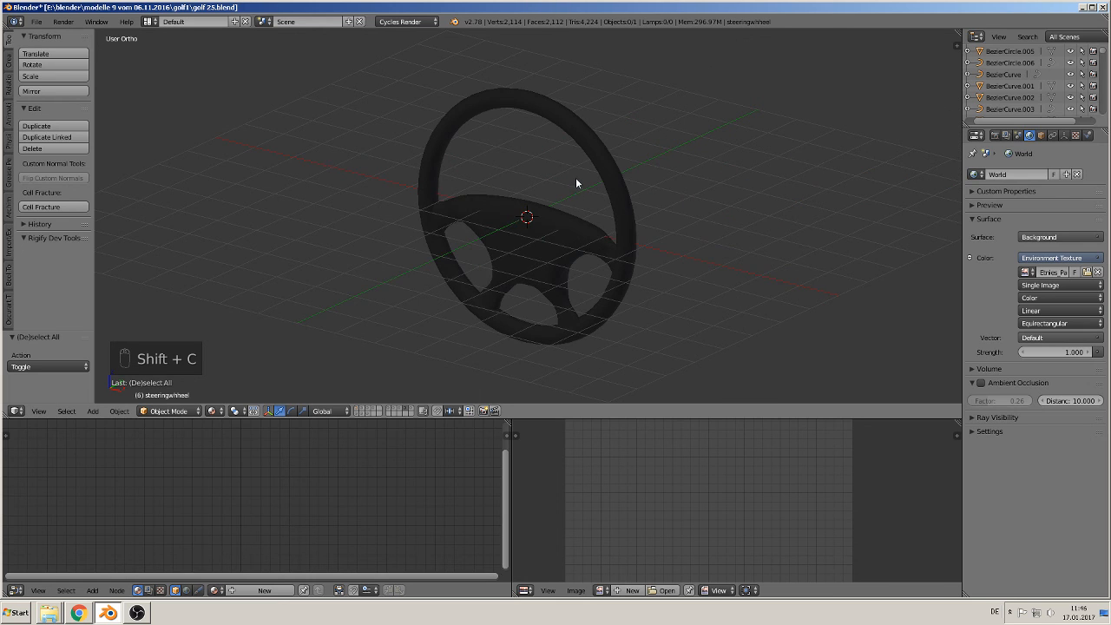
pyautogui.press('KP_1')
pyautogui.click(413, 410)
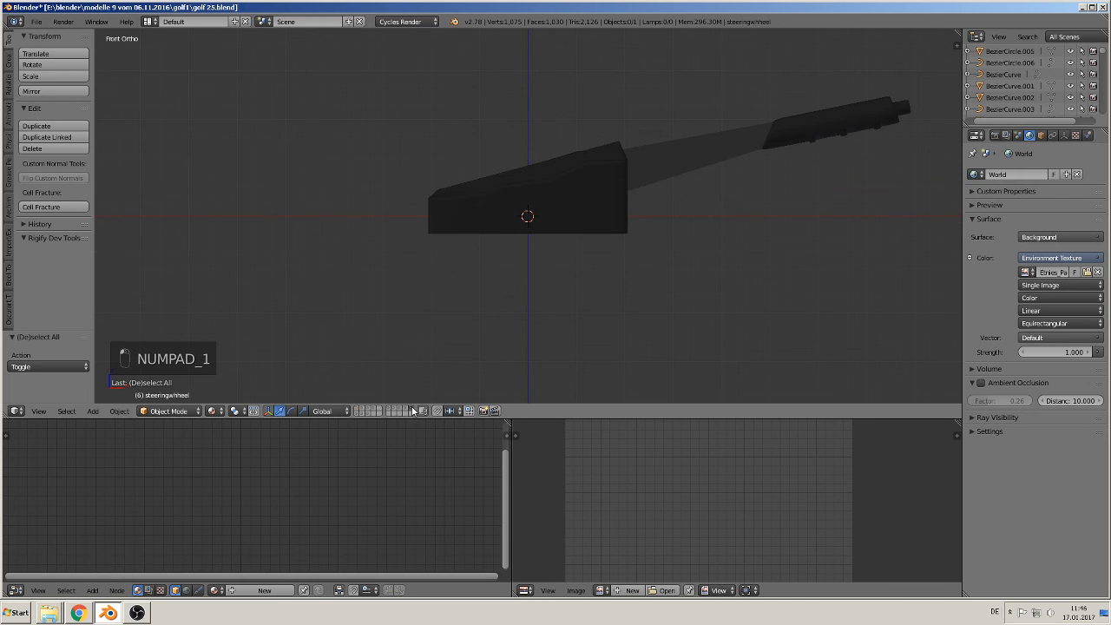
# Show the layer with the reference pictures and examine the two interior photos and the dashboard part photos below them
pyautogui.click(401, 411)
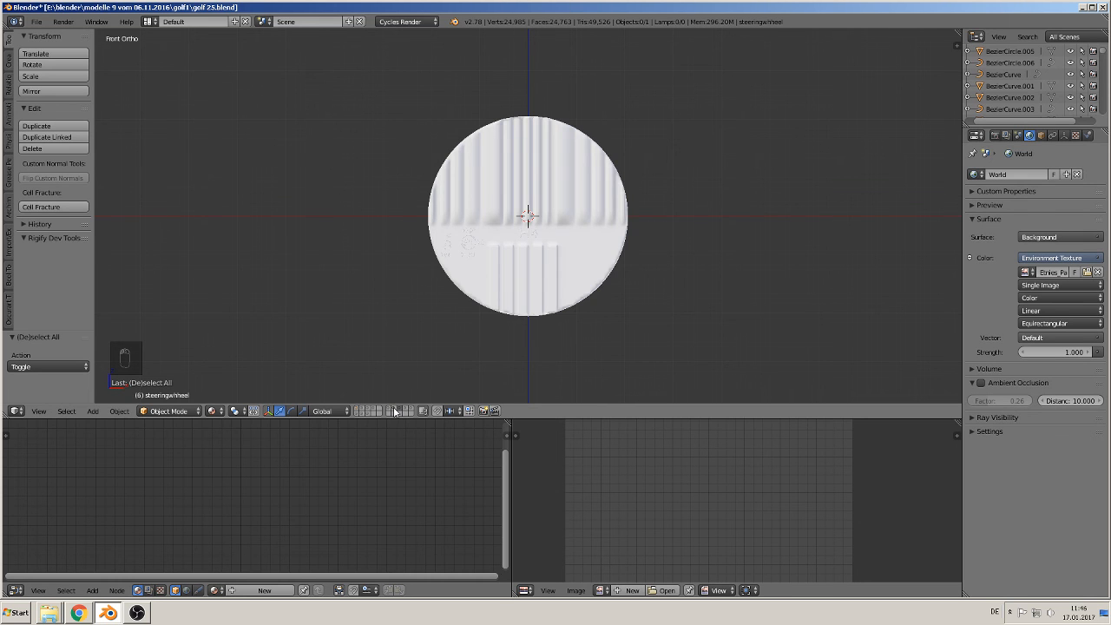
pyautogui.click(395, 411)
pyautogui.scroll(-5, 438, 257)
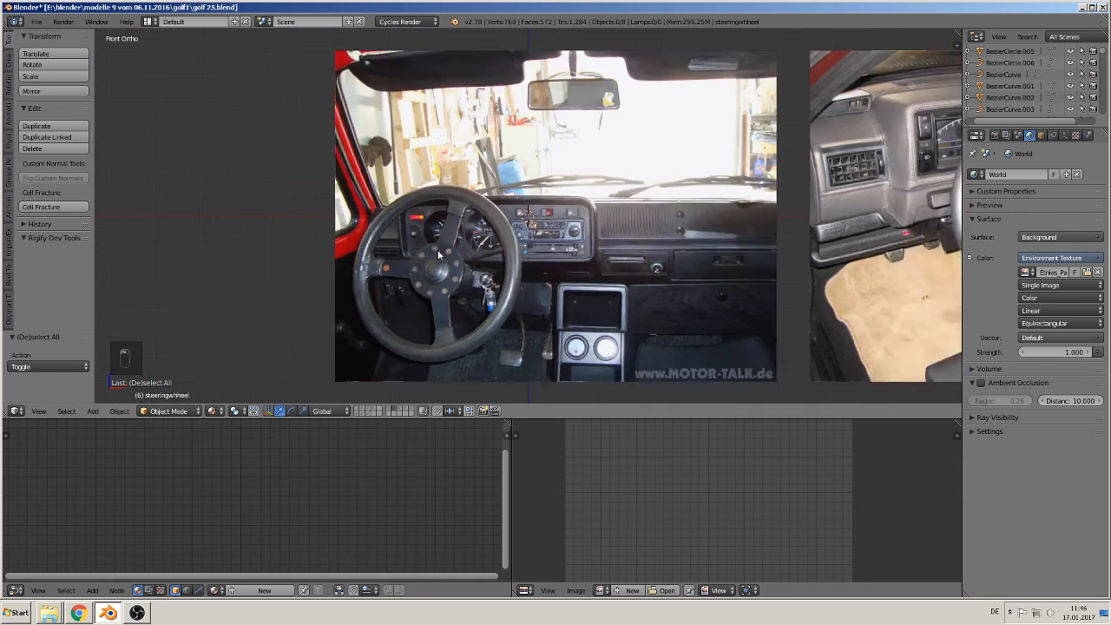
pyautogui.scroll(-1, 525, 305)
pyautogui.keyDown('shift'); pyautogui.moveTo(525, 305); pyautogui.dragTo(391, 256, button='middle'); pyautogui.keyUp('shift')
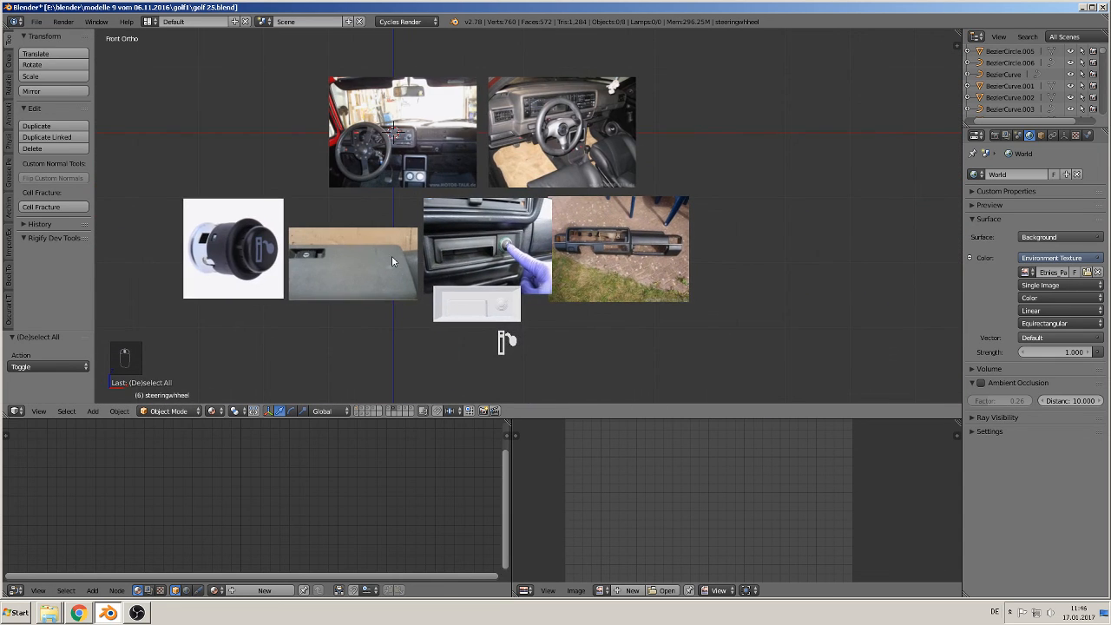
pyautogui.scroll(2, 446, 282)
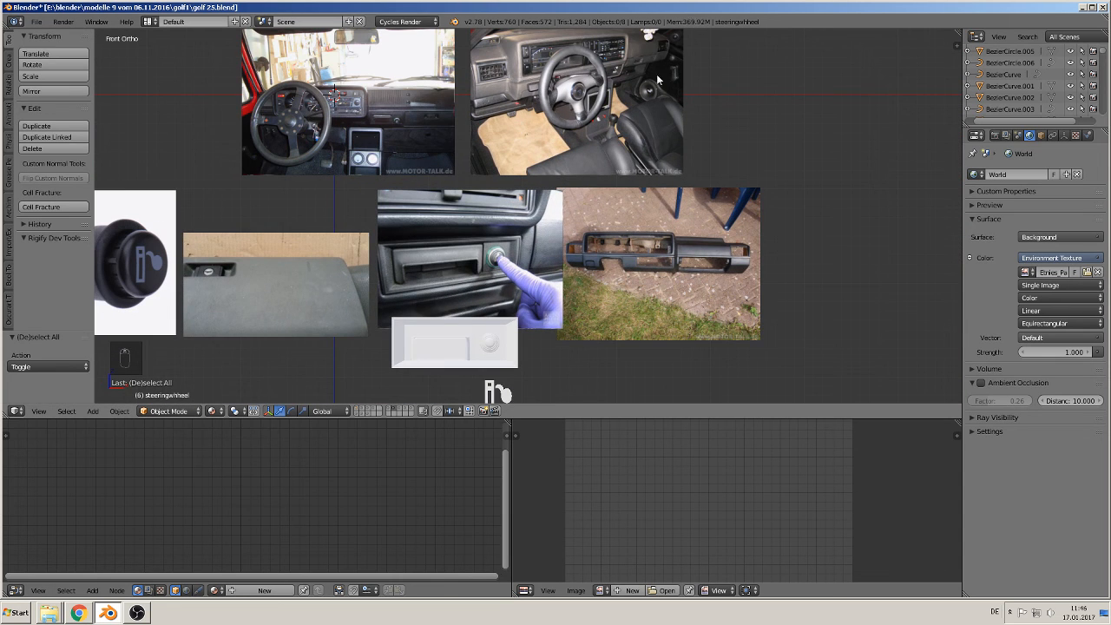
pyautogui.keyDown('shift'); pyautogui.moveTo(642, 126); pyautogui.dragTo(634, 232, button='middle'); pyautogui.keyUp('shift')
pyautogui.scroll(2, 635, 232)
pyautogui.scroll(2, 635, 234)
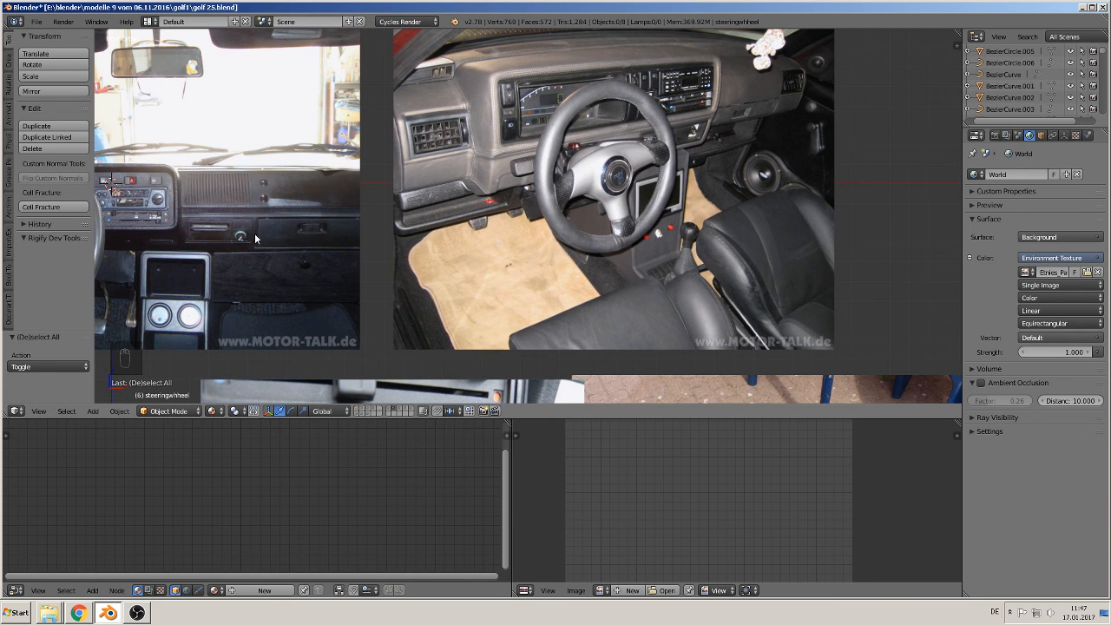
pyautogui.scroll(-5, 304, 270)
pyautogui.keyDown('shift'); pyautogui.moveTo(327, 271); pyautogui.dragTo(387, 199, button='middle'); pyautogui.keyUp('shift')
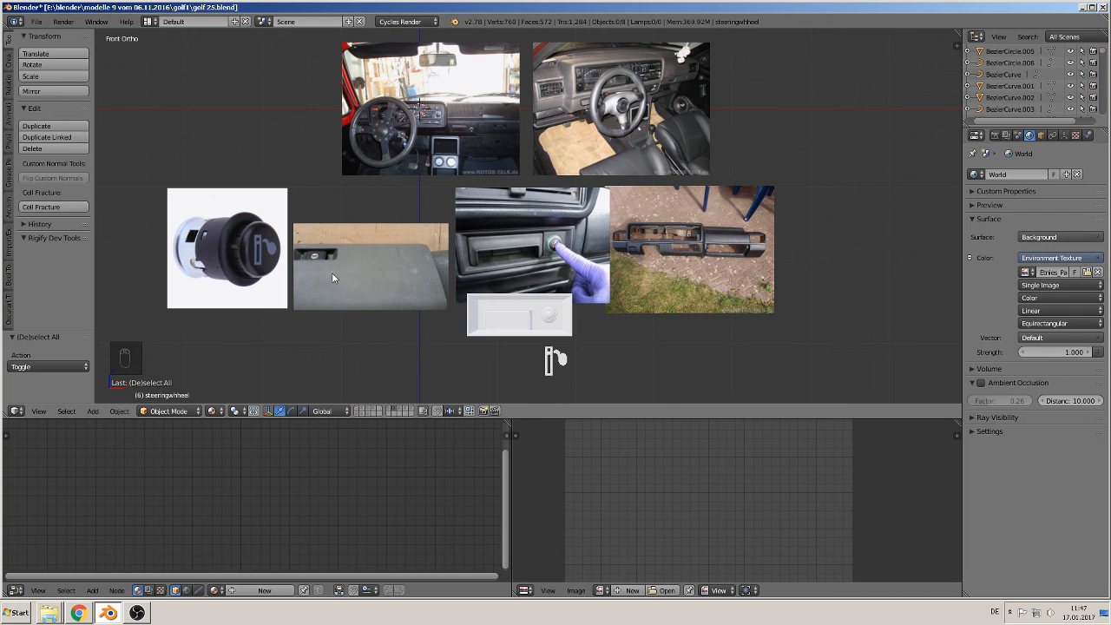
# Delete the grey glove compartment photo and the photo of the removed dashboard lying on the paving
pyautogui.rightClick(355, 282)
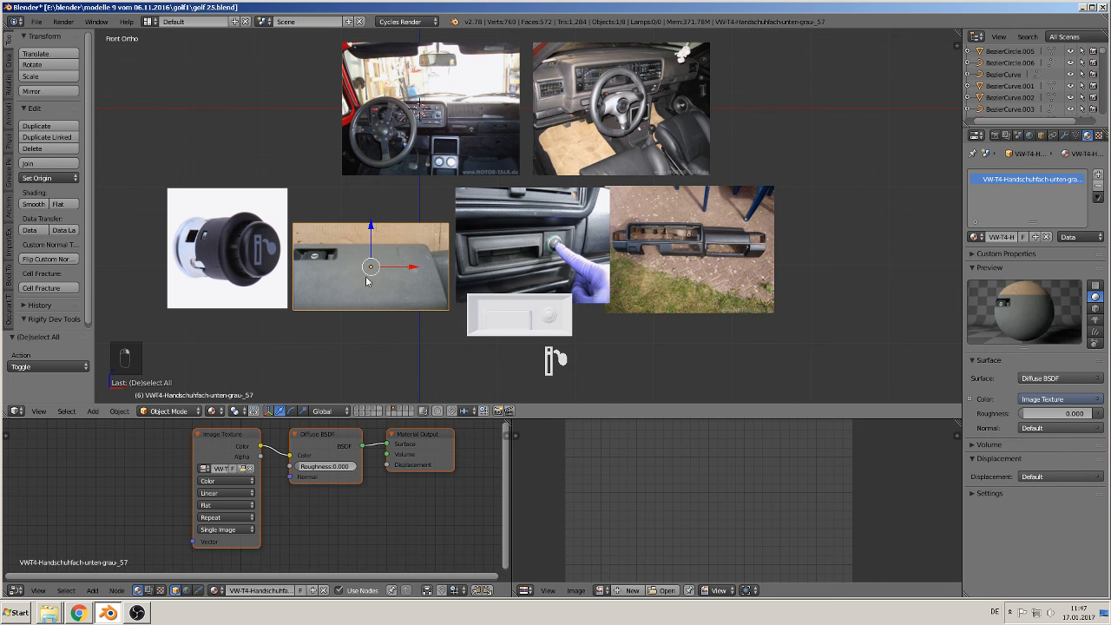
pyautogui.press('x')
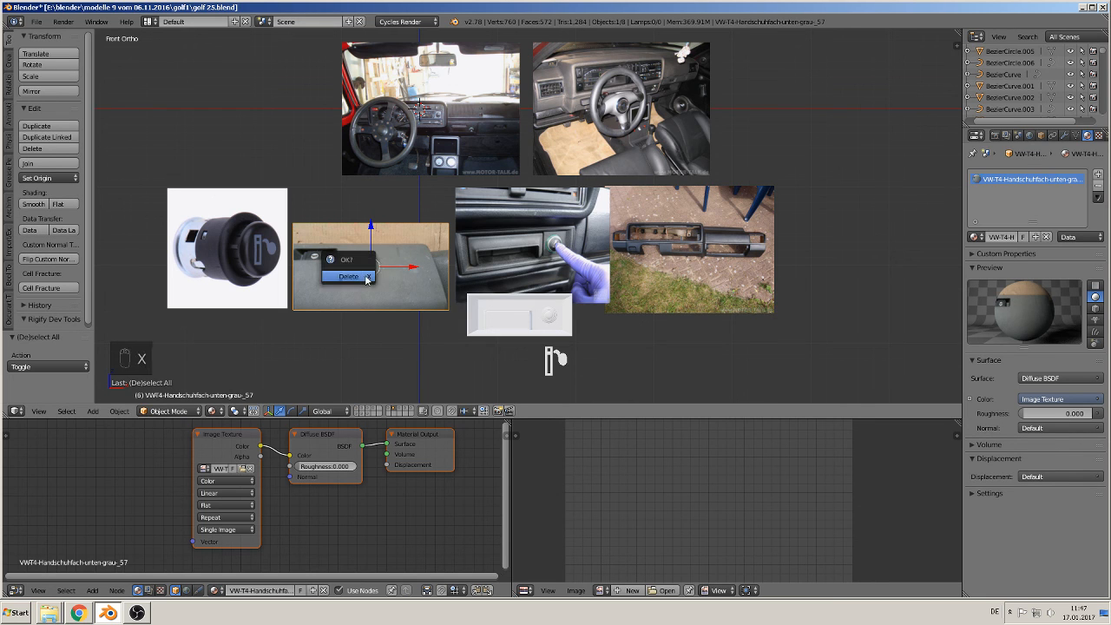
pyautogui.click(366, 282)
pyautogui.rightClick(694, 252)
pyautogui.press('x')
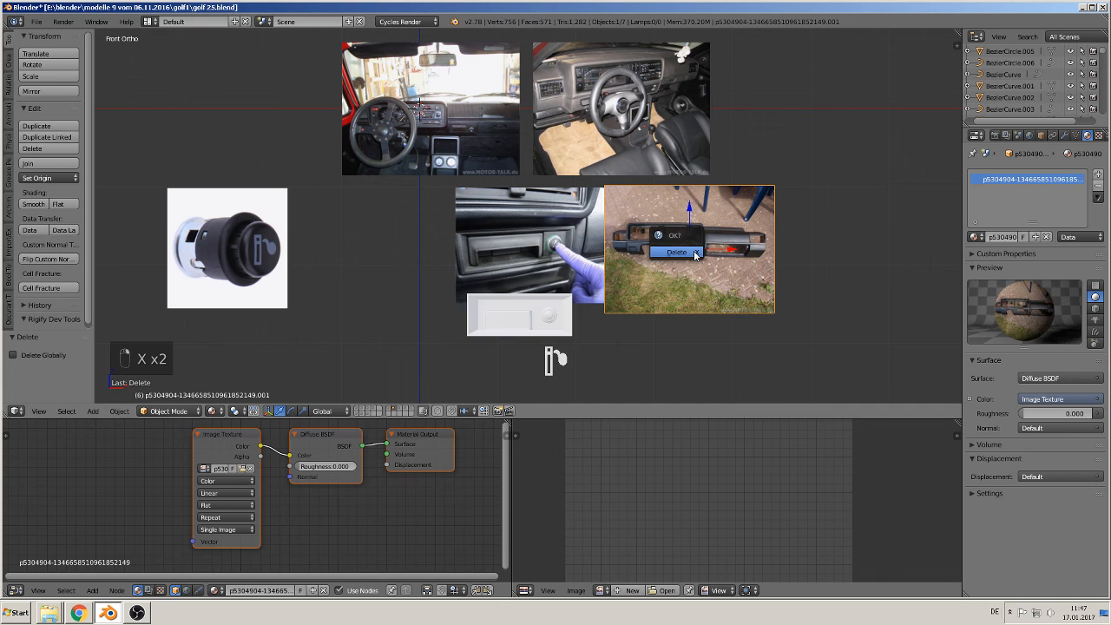
pyautogui.click(703, 283)
# Move the cigarette lighter picture about 18.347 along X and -1.702 along Z, next to the photo of the lighter panel
pyautogui.rightClick(252, 256)
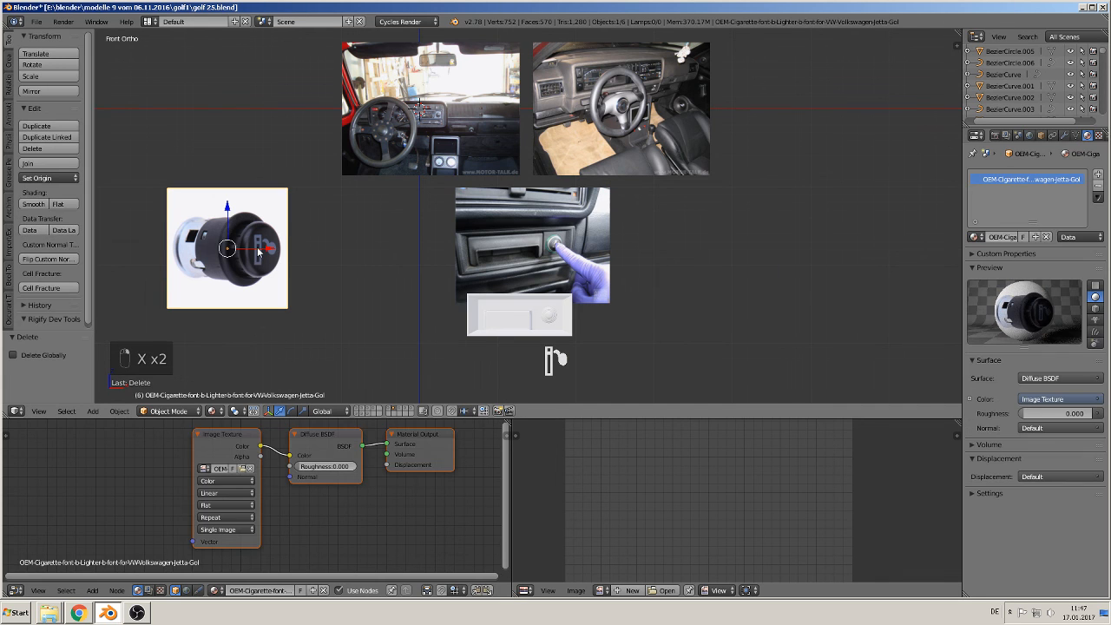
pyautogui.press('g')
pyautogui.click(401, 268)
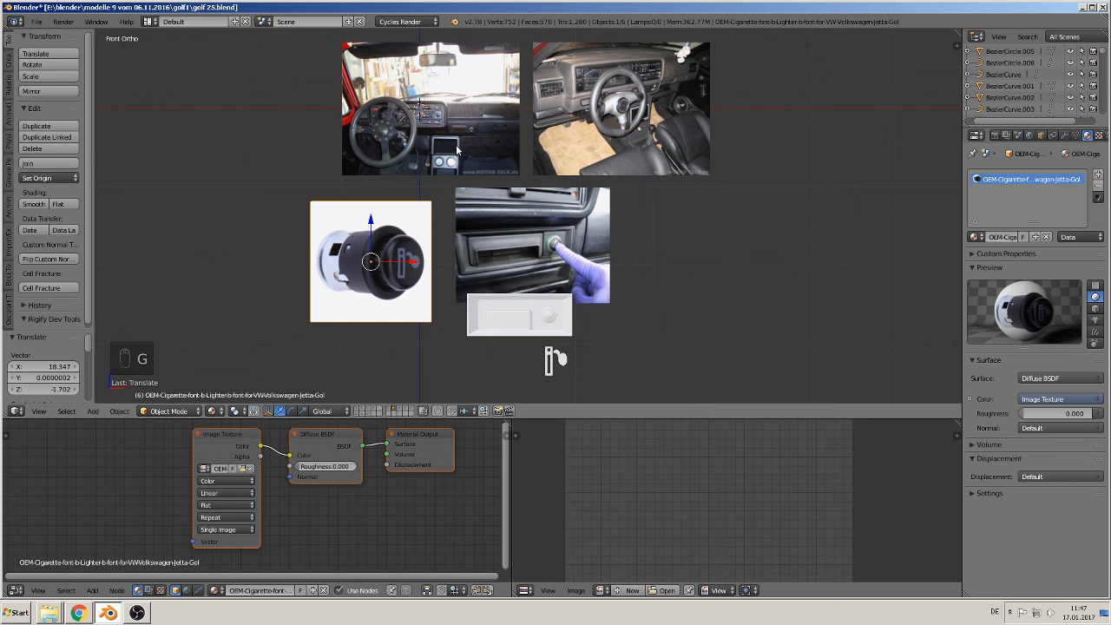
# Delete the second interior photo, which shows the beige floor mat and black leather seats
pyautogui.keyDown('shift'); pyautogui.moveTo(480, 206); pyautogui.dragTo(461, 252, button='middle'); pyautogui.keyUp('shift')
pyautogui.scroll(2, 461, 252)
pyautogui.rightClick(428, 220)
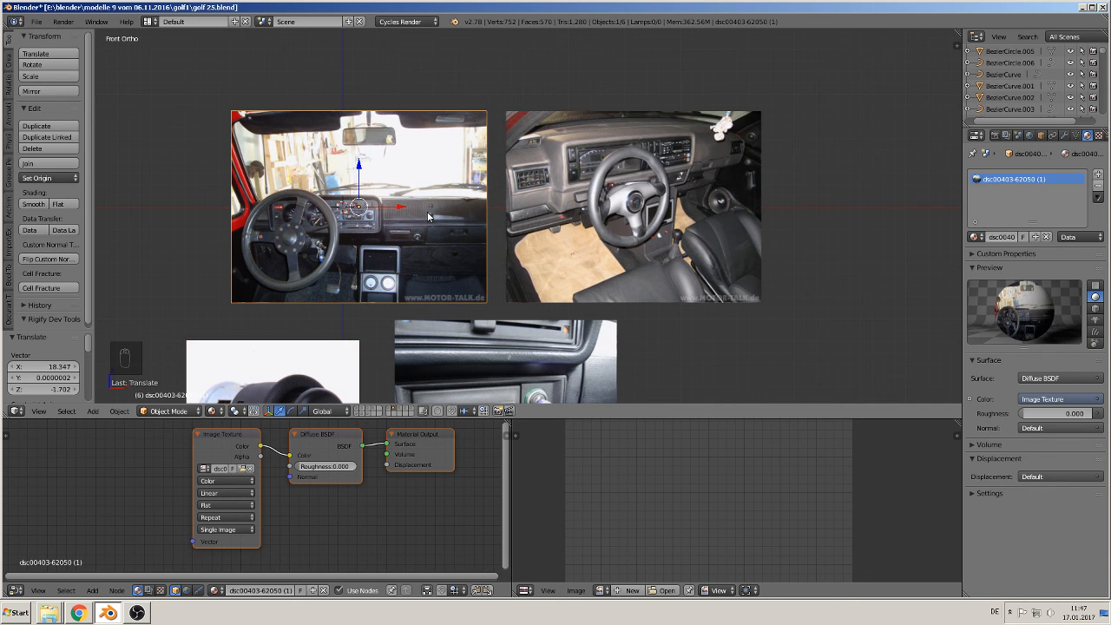
pyautogui.scroll(3, 346, 257)
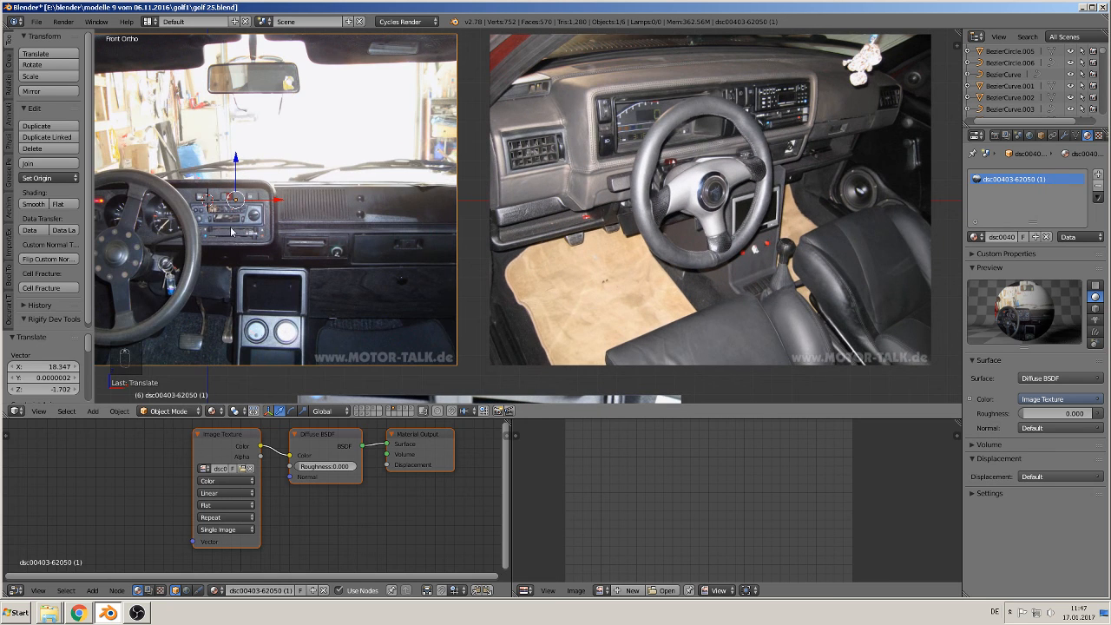
pyautogui.rightClick(737, 205)
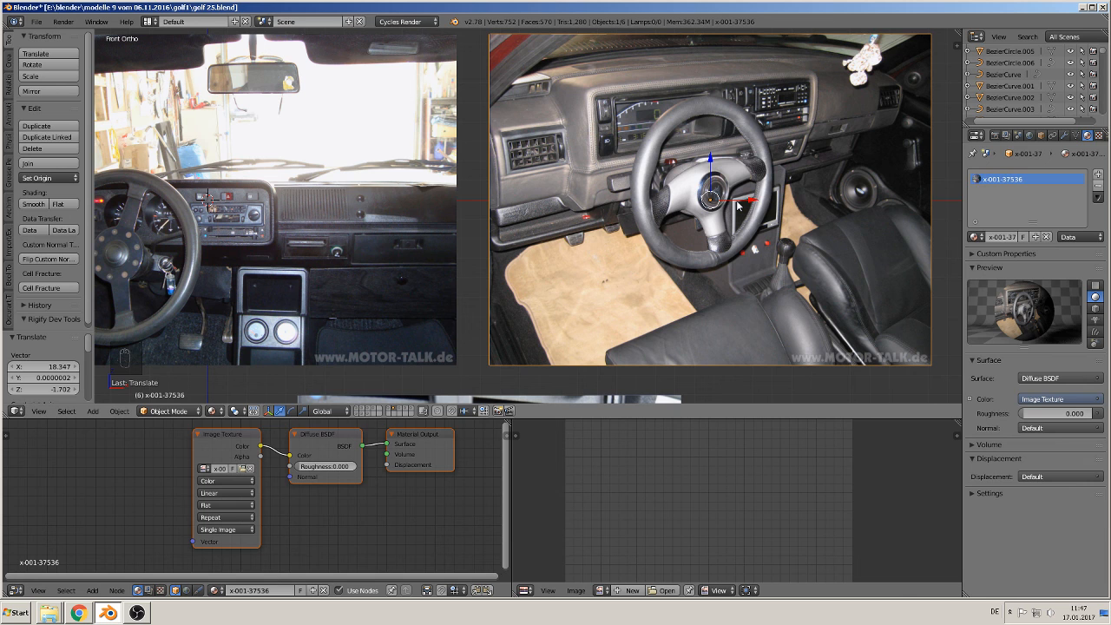
pyautogui.press('x')
pyautogui.click(737, 201)
pyautogui.scroll(-4, 541, 287)
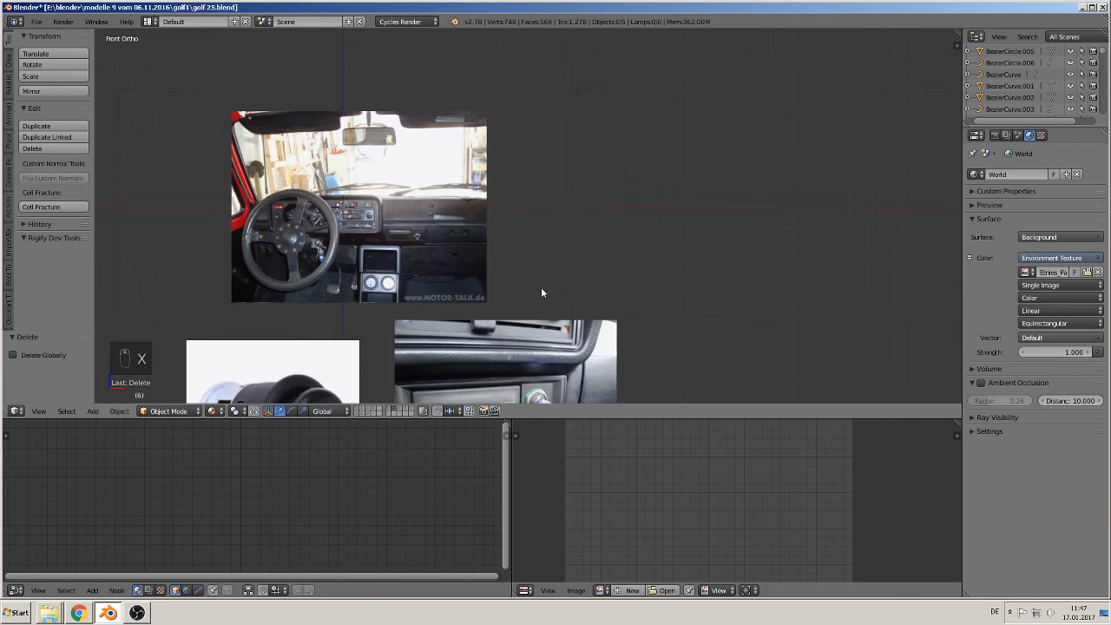
# Move the remaining interior photo to the dashboard's layer, show that layer, and save the file
pyautogui.rightClick(458, 249)
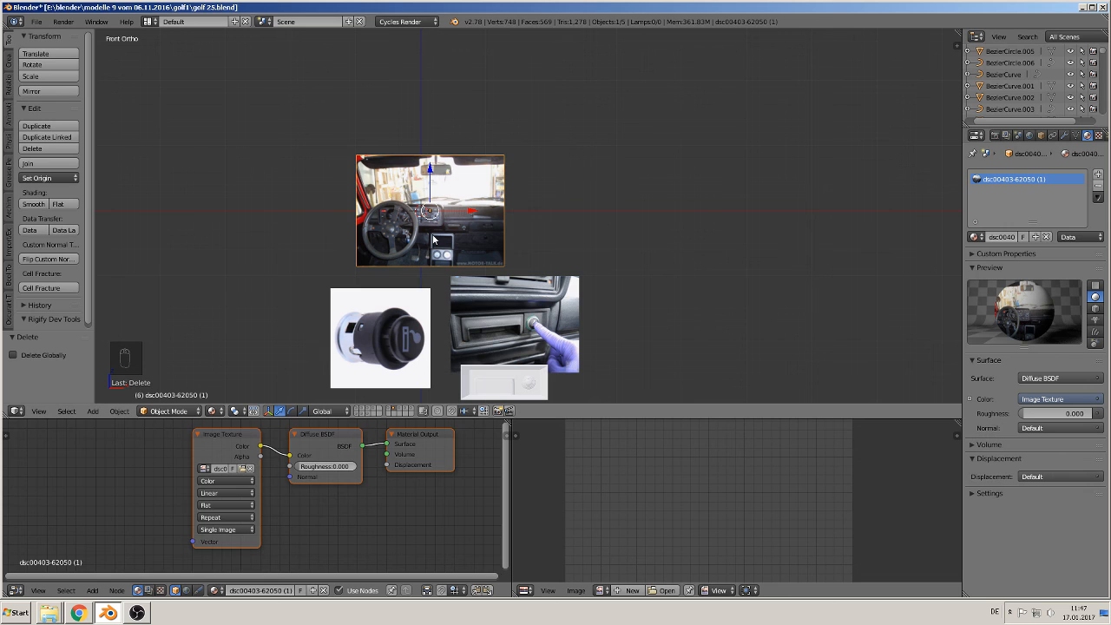
pyautogui.press('m')
pyautogui.click(539, 261)
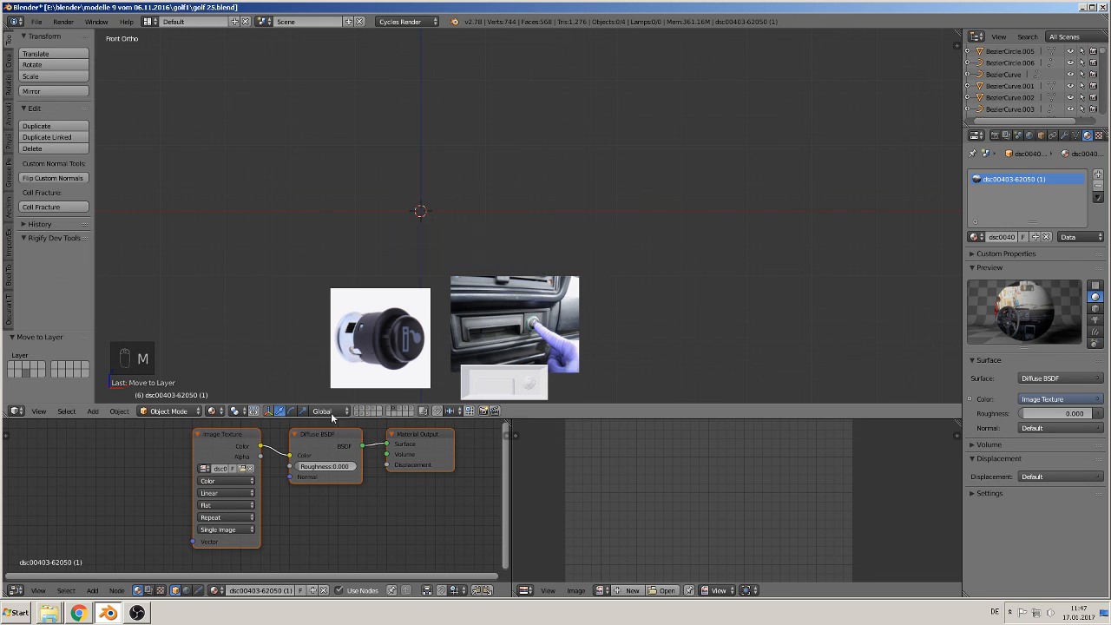
pyautogui.click(366, 411)
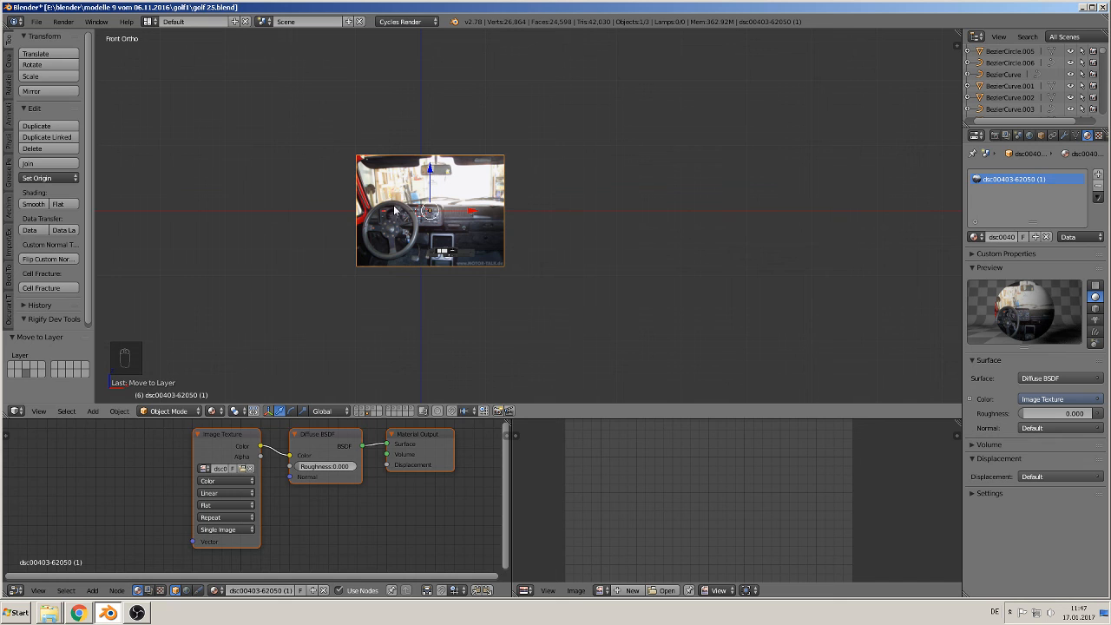
pyautogui.click(36, 21)
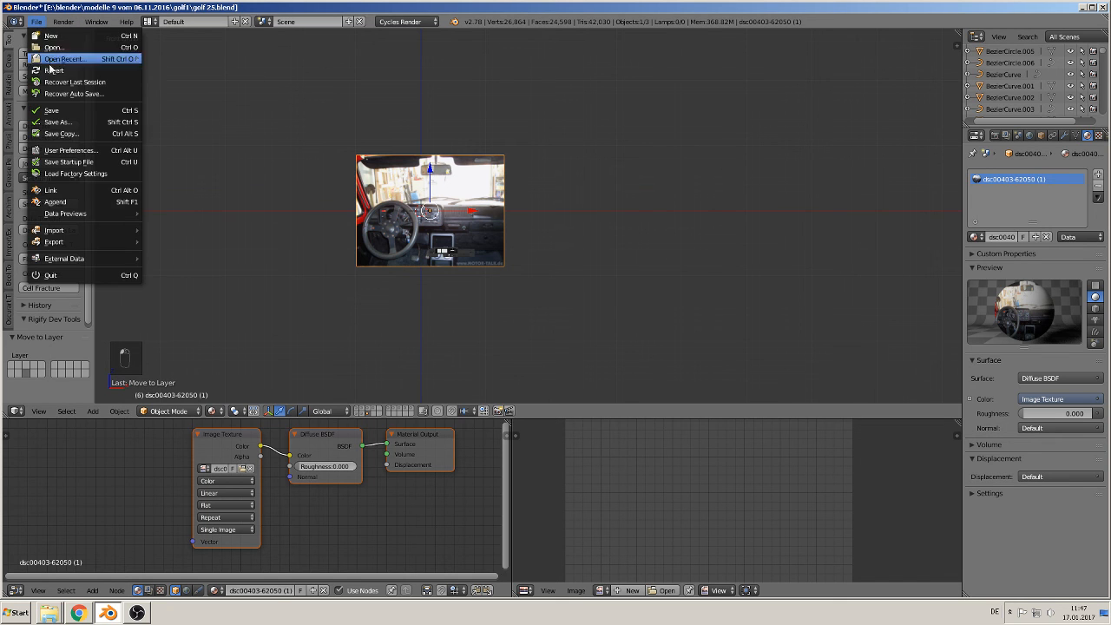
pyautogui.click(54, 111)
pyautogui.moveTo(465, 210); pyautogui.dragTo(422, 264, button='middle')
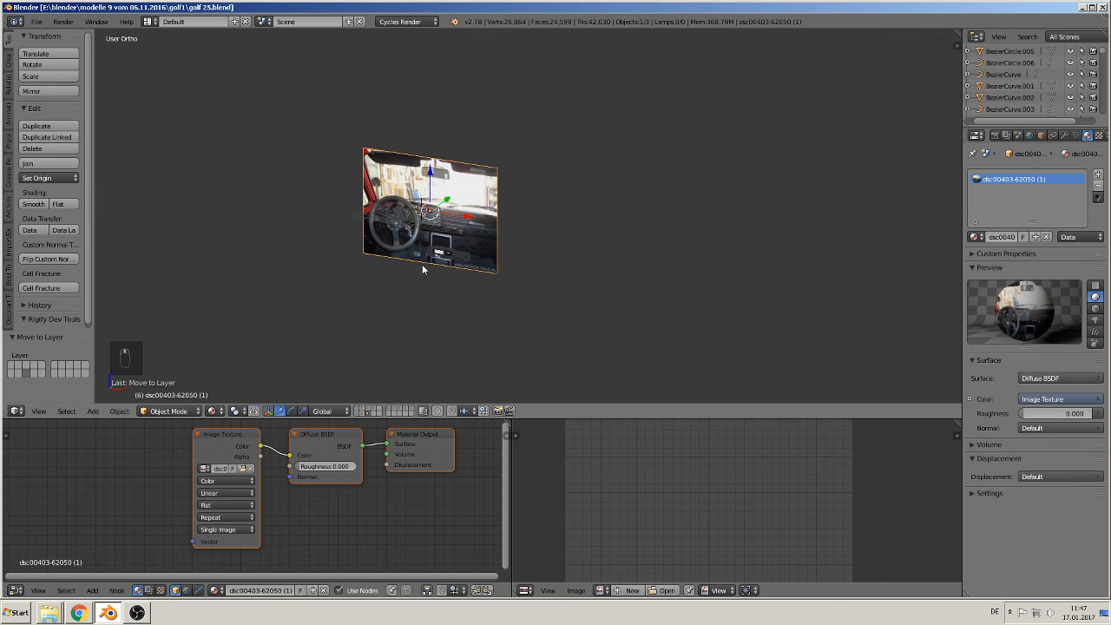
pyautogui.scroll(5, 429, 261)
pyautogui.press('s')
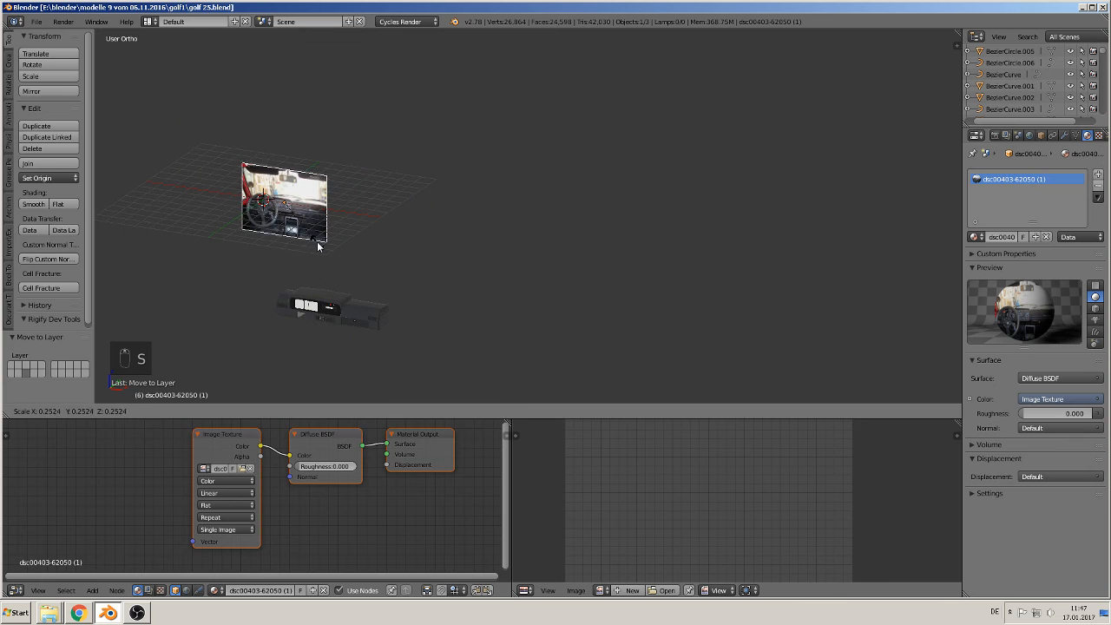
pyautogui.middleClick(318, 245)
pyautogui.rightClick(323, 248)
# Scale the interior photo down and move it about -3.091 along Z to compare it with the dashboard model in front view
pyautogui.press('s')
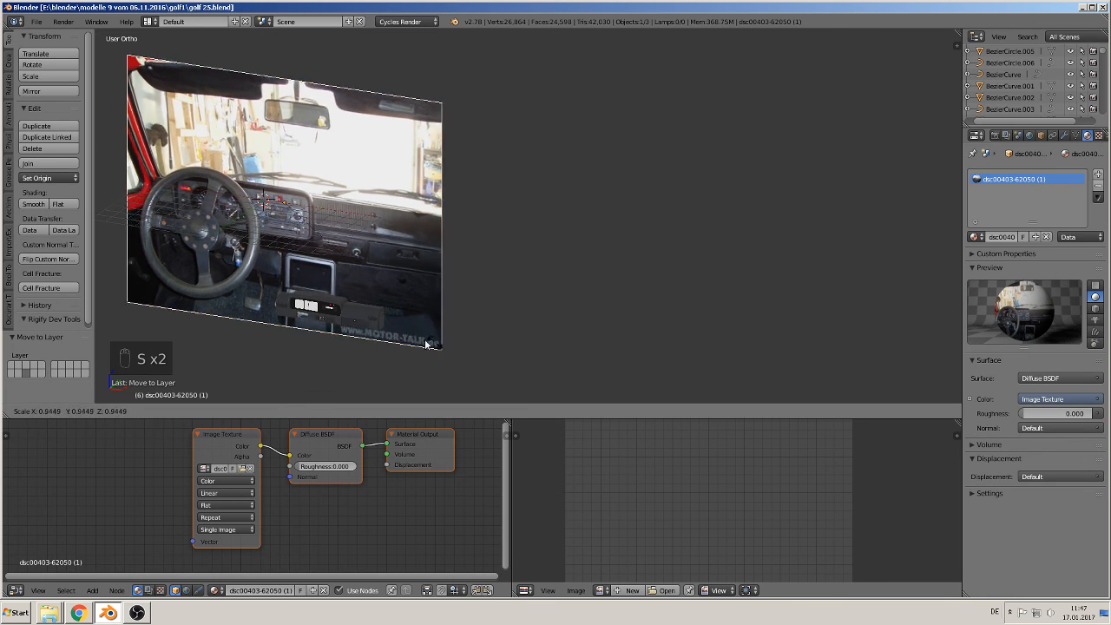
pyautogui.click(298, 290)
pyautogui.moveTo(284, 179); pyautogui.dragTo(284, 222)
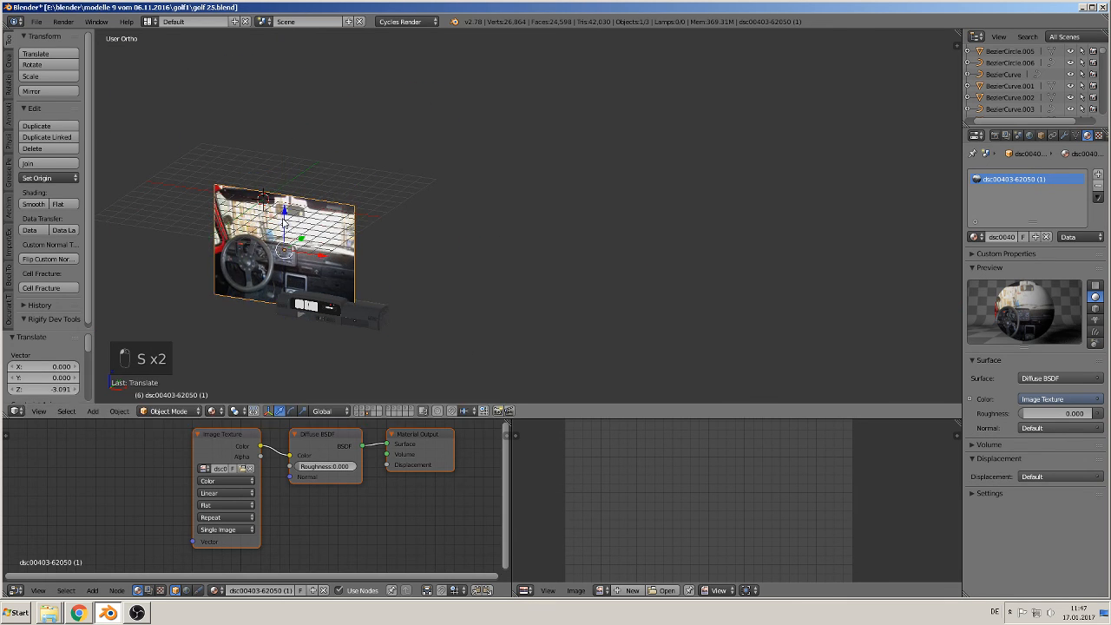
pyautogui.press('KP_1')
pyautogui.scroll(5, 343, 260)
pyautogui.keyDown('shift'); pyautogui.moveTo(345, 254); pyautogui.dragTo(797, 145, button='middle'); pyautogui.keyUp('shift')
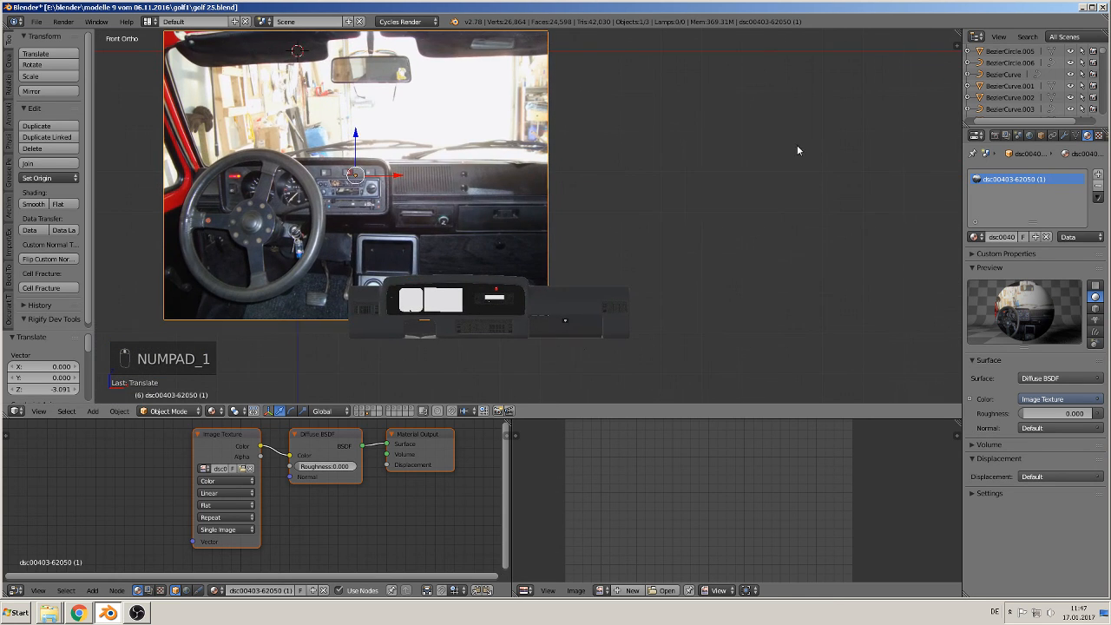
pyautogui.scroll(1, 663, 208)
pyautogui.keyDown('shift'); pyautogui.moveTo(643, 247); pyautogui.dragTo(805, 213, button='middle'); pyautogui.keyUp('shift')
pyautogui.scroll(2, 693, 230)
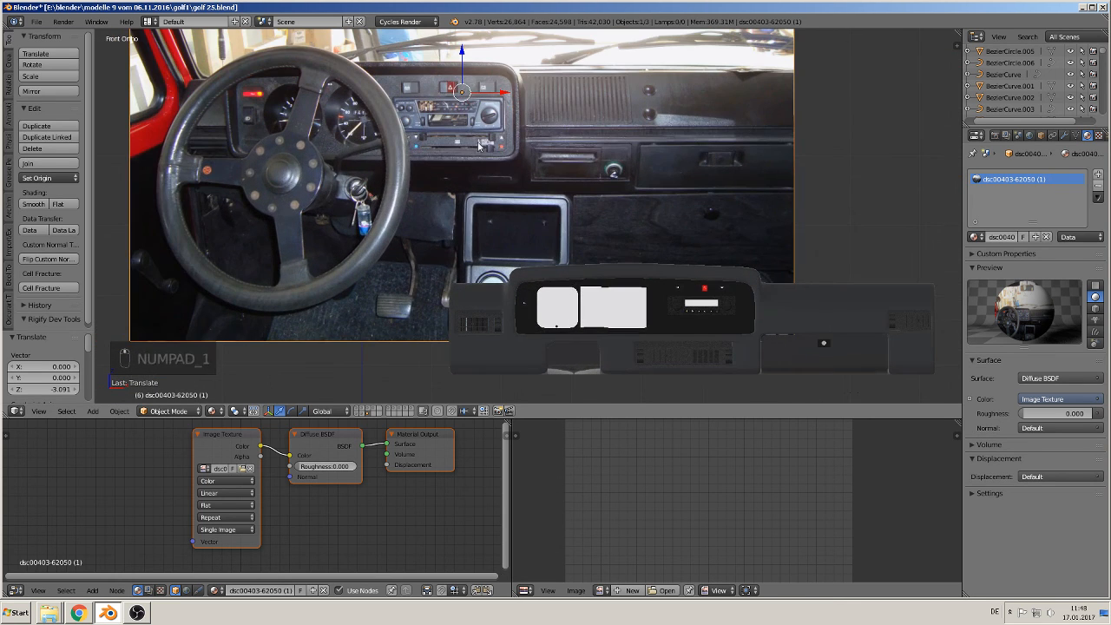
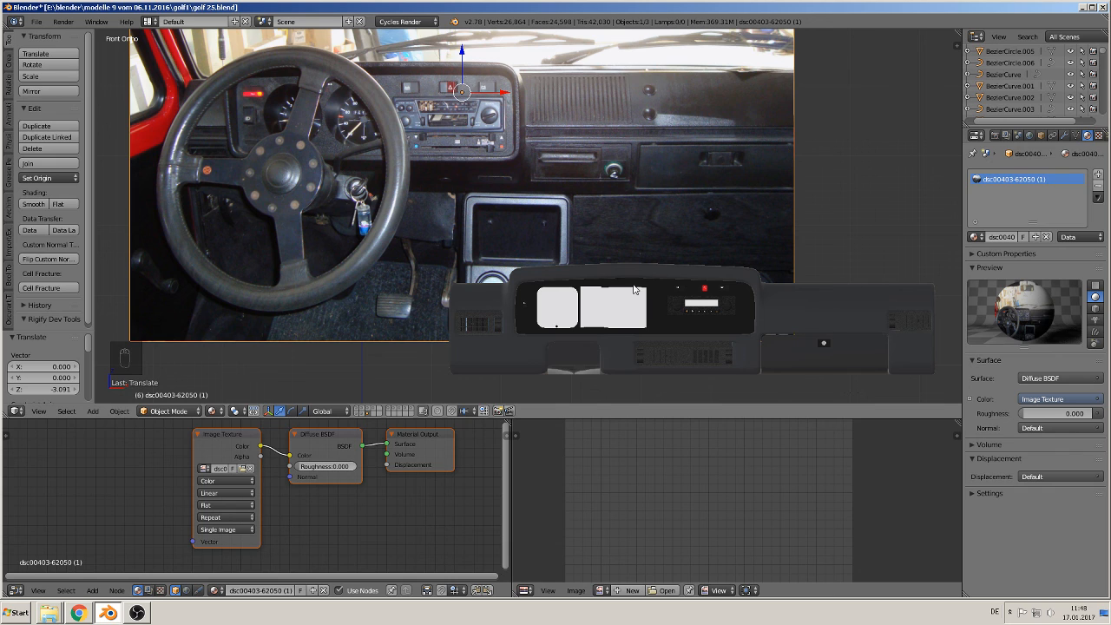
# Switch to the layer holding the car radio reference picture and delete that picture
pyautogui.click(392, 414)
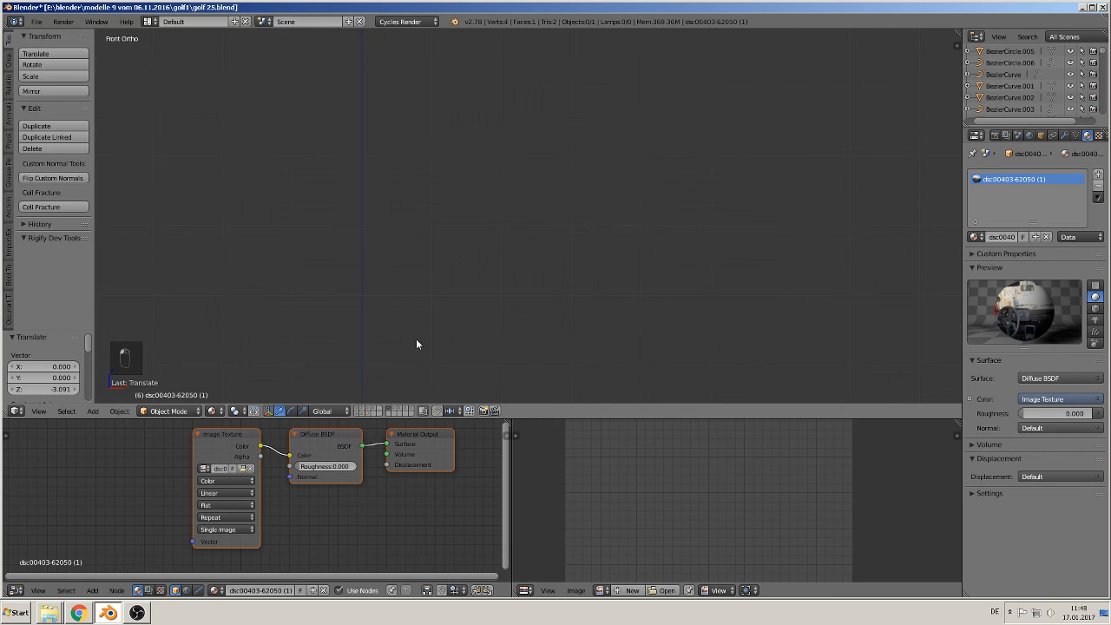
pyautogui.scroll(-10, 417, 340)
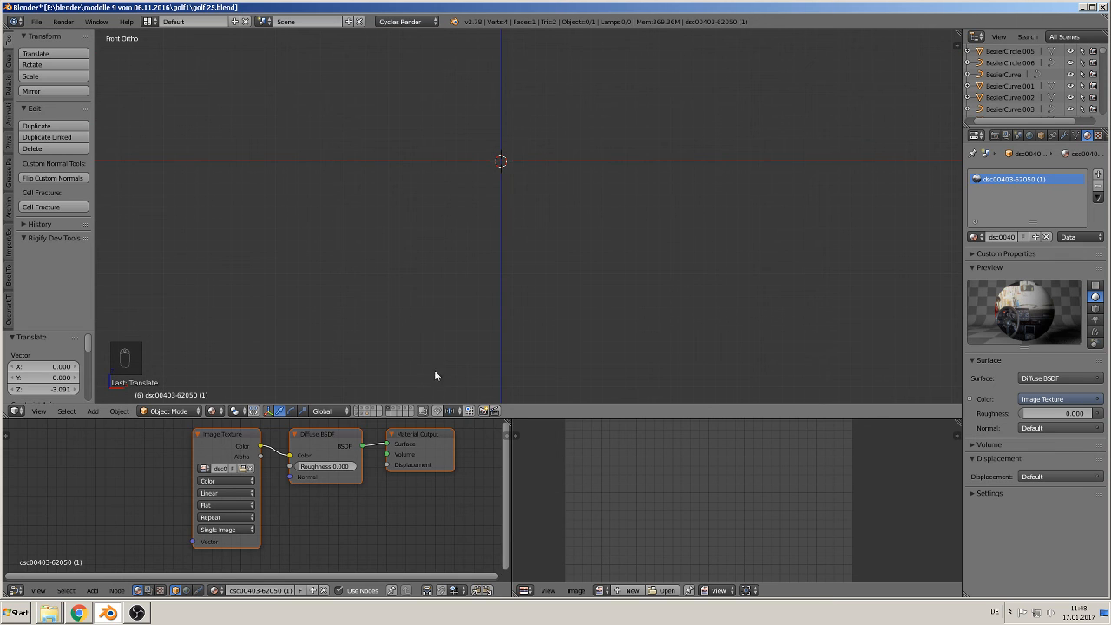
pyautogui.scroll(-6, 478, 259)
pyautogui.keyDown('shift'); pyautogui.moveTo(524, 167); pyautogui.dragTo(473, 276, button='middle'); pyautogui.keyUp('shift')
pyautogui.rightClick(480, 178)
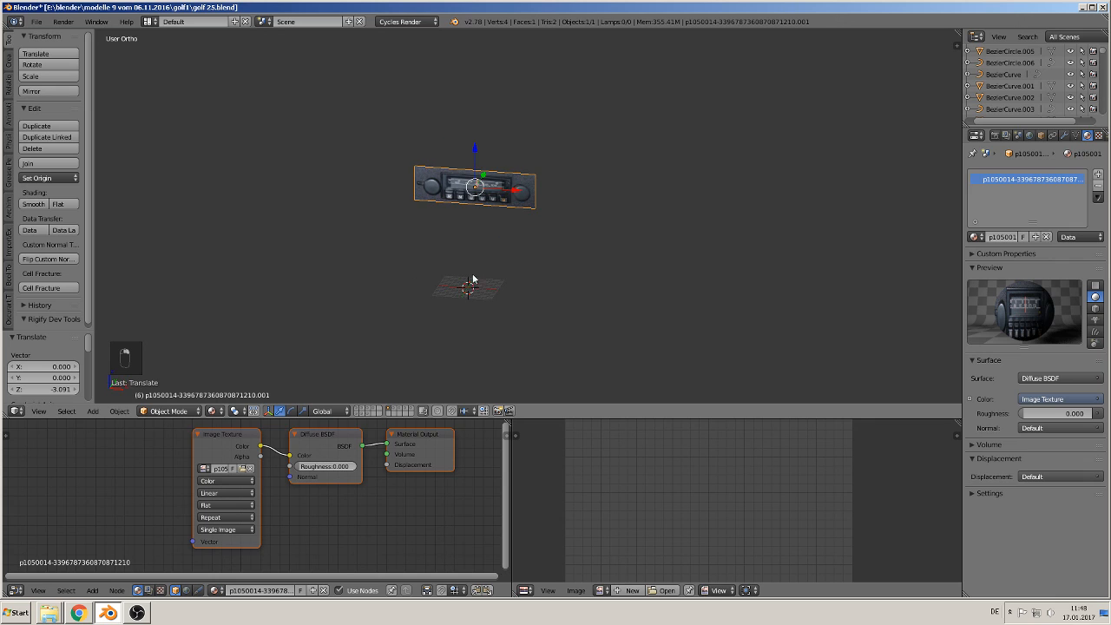
pyautogui.press('x')
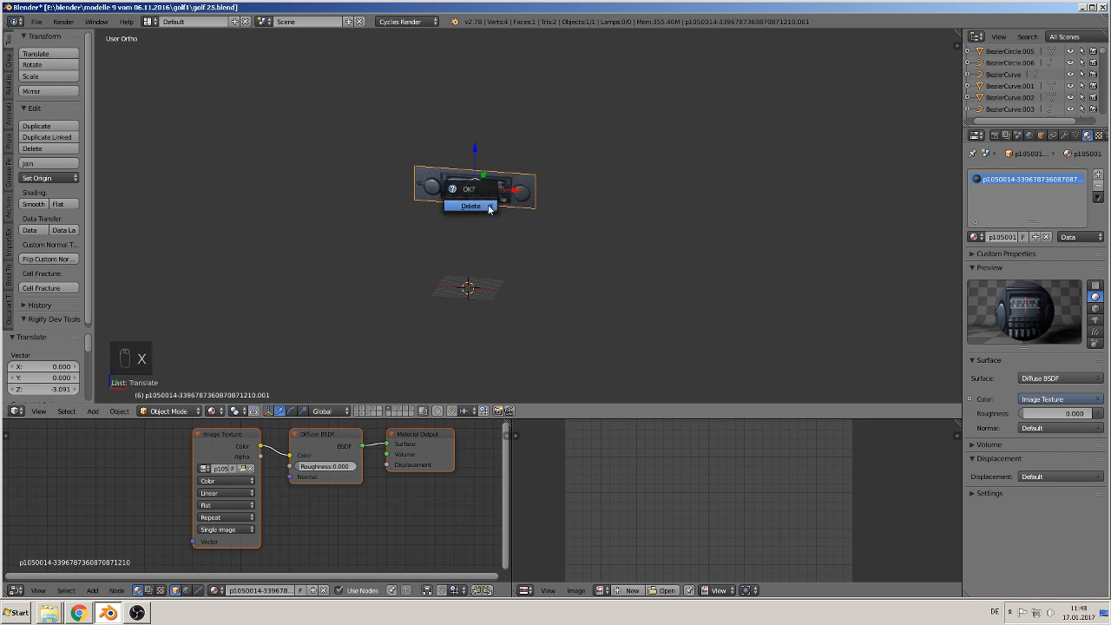
pyautogui.click(489, 210)
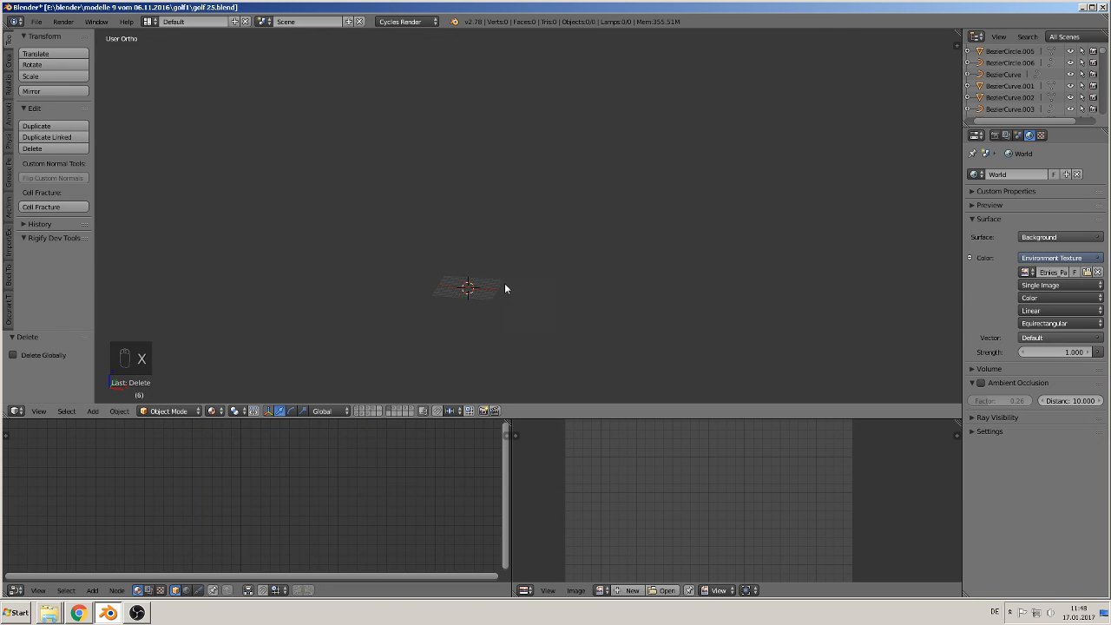
# Return to the layer with the cigarette lighter references and bring them into view from the front
pyautogui.click(392, 408)
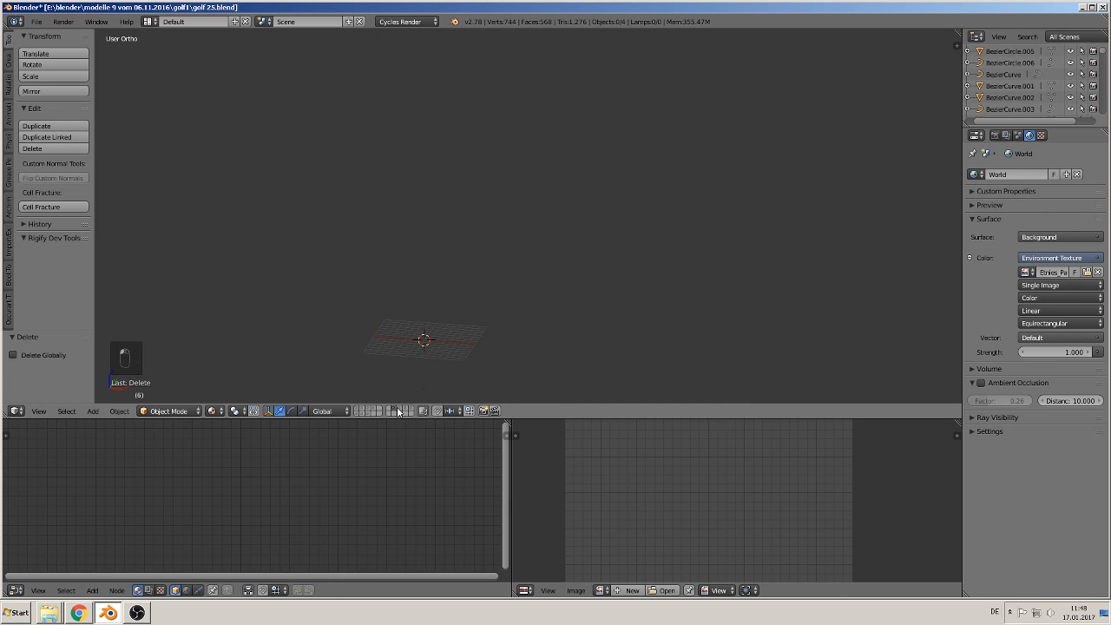
pyautogui.press('KP_1')
pyautogui.press('KP_Decimal')
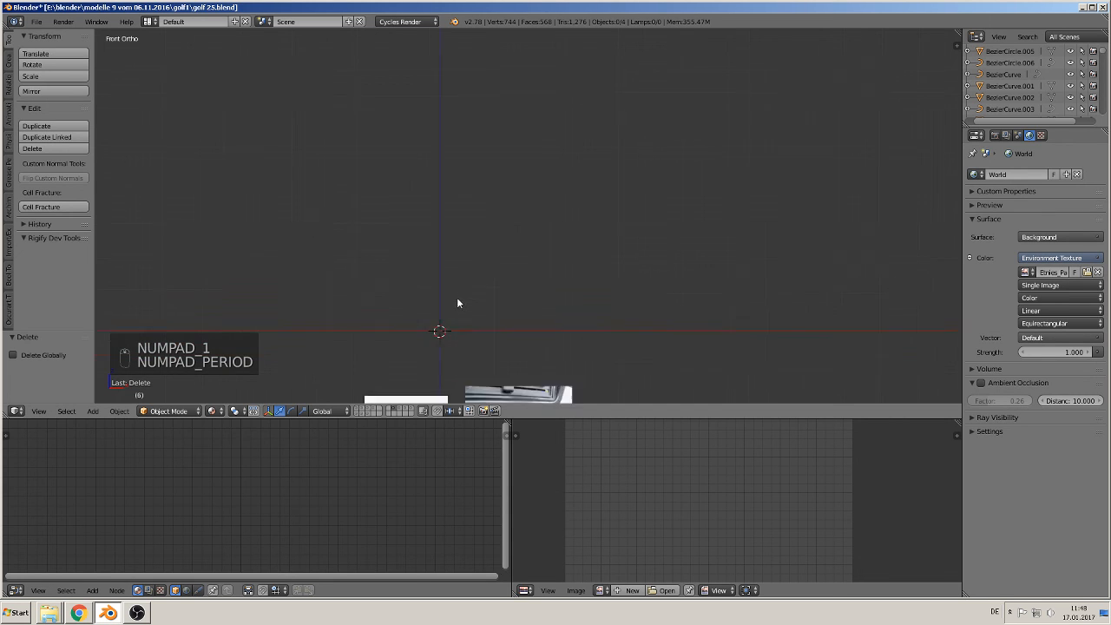
pyautogui.scroll(-2, 435, 382)
pyautogui.scroll(3, 435, 381)
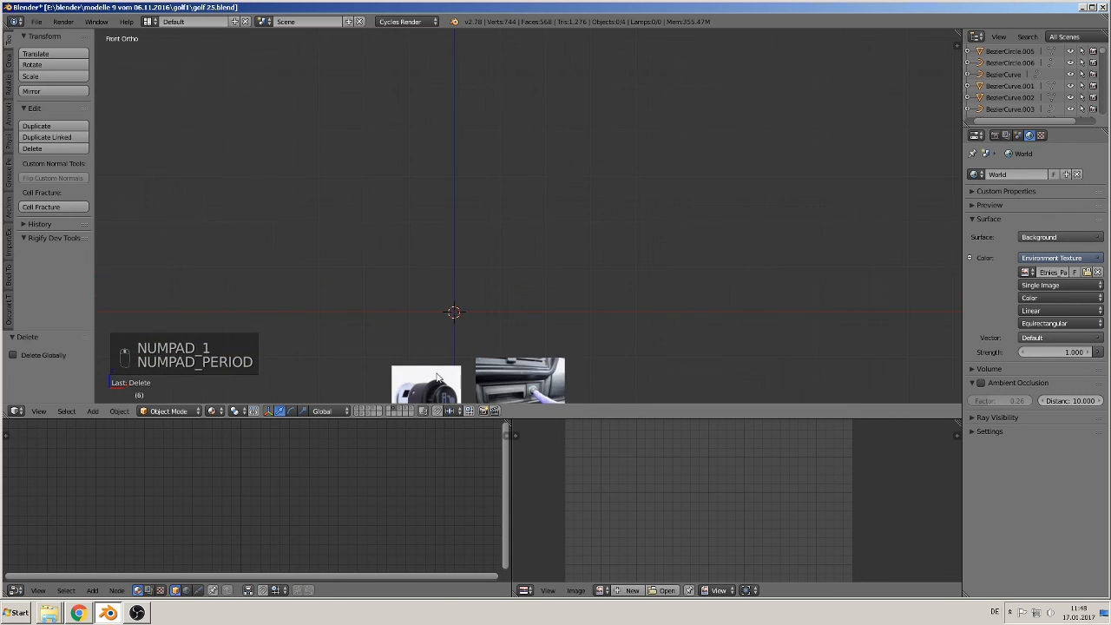
pyautogui.scroll(-1, 435, 381)
pyautogui.keyDown('shift'); pyautogui.moveTo(469, 354); pyautogui.dragTo(461, 256, button='middle'); pyautogui.keyUp('shift')
pyautogui.scroll(3, 461, 253)
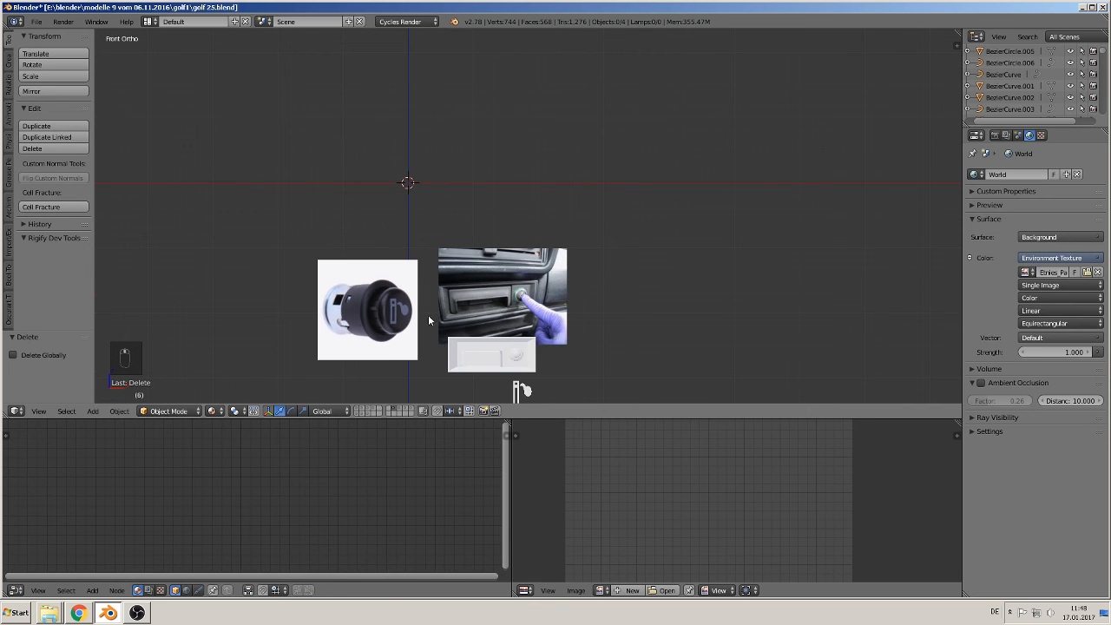
# Switch to the layer containing the leather seat reference photo and the modelled seat, and bring them into view
pyautogui.keyDown('shift'); pyautogui.moveTo(414, 368); pyautogui.dragTo(446, 304, button='middle'); pyautogui.keyUp('shift')
pyautogui.scroll(2, 450, 313)
pyautogui.keyDown('shift'); pyautogui.moveTo(425, 243); pyautogui.dragTo(425, 258, button='middle'); pyautogui.keyUp('shift')
pyautogui.moveTo(417, 318); pyautogui.dragTo(413, 245, button='middle')
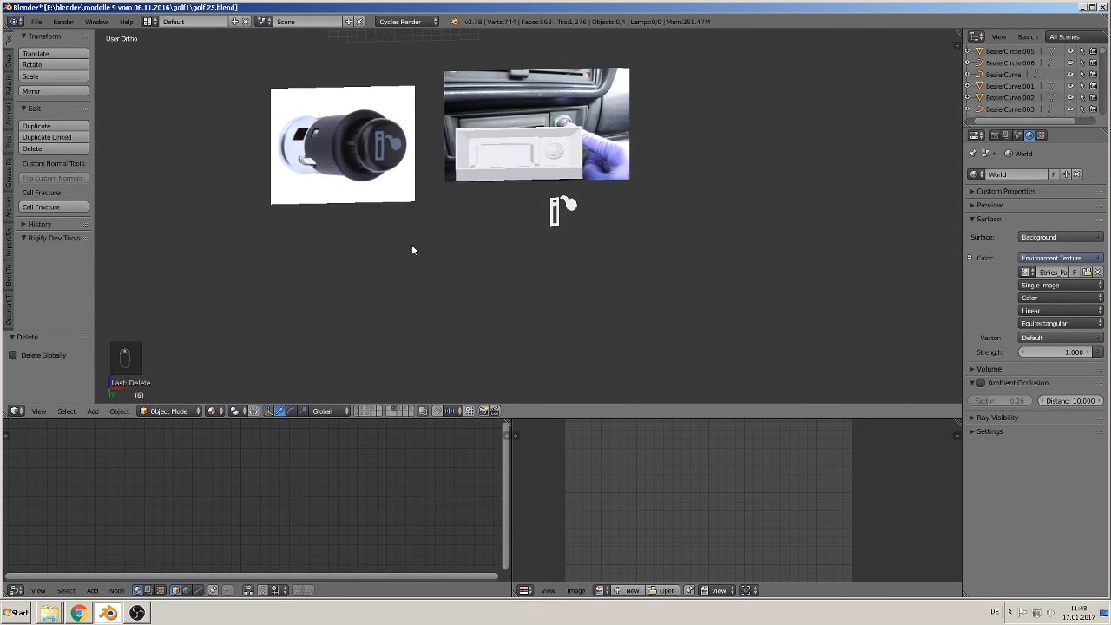
pyautogui.click(379, 406)
pyautogui.click(370, 405)
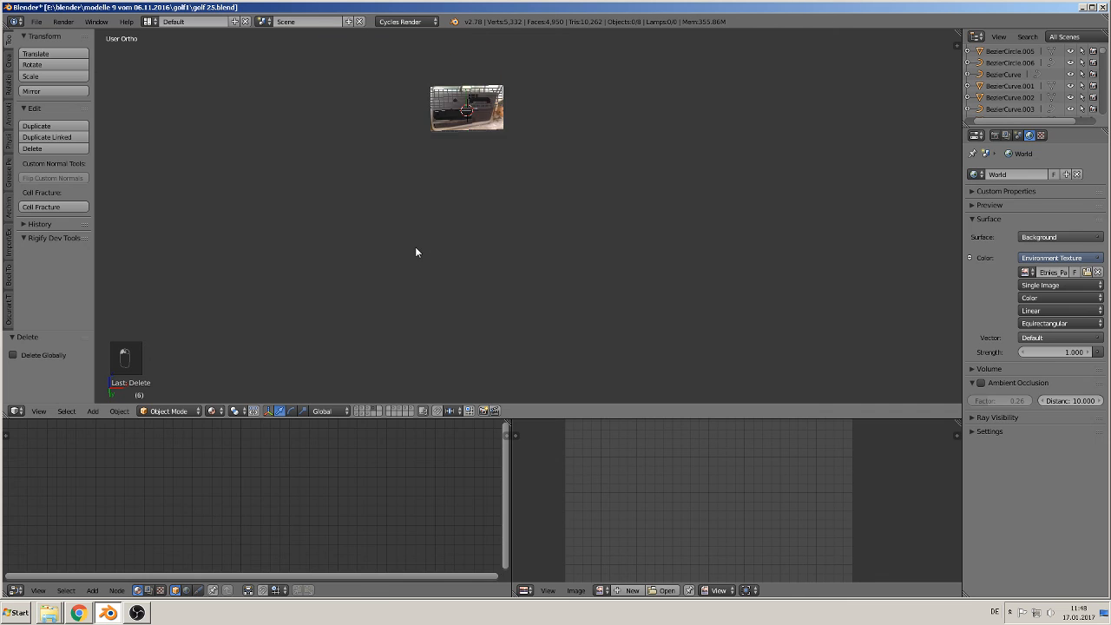
pyautogui.click(369, 408)
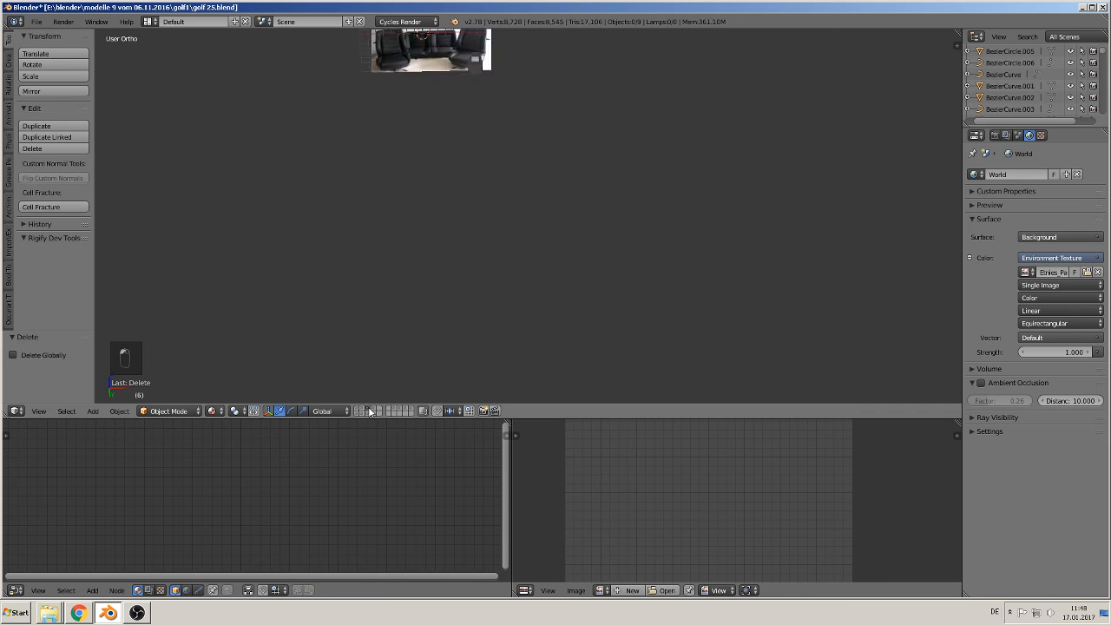
pyautogui.click(371, 412)
pyautogui.keyDown('shift'); pyautogui.moveTo(439, 291); pyautogui.dragTo(448, 377, button='middle'); pyautogui.keyUp('shift')
pyautogui.scroll(6, 448, 369)
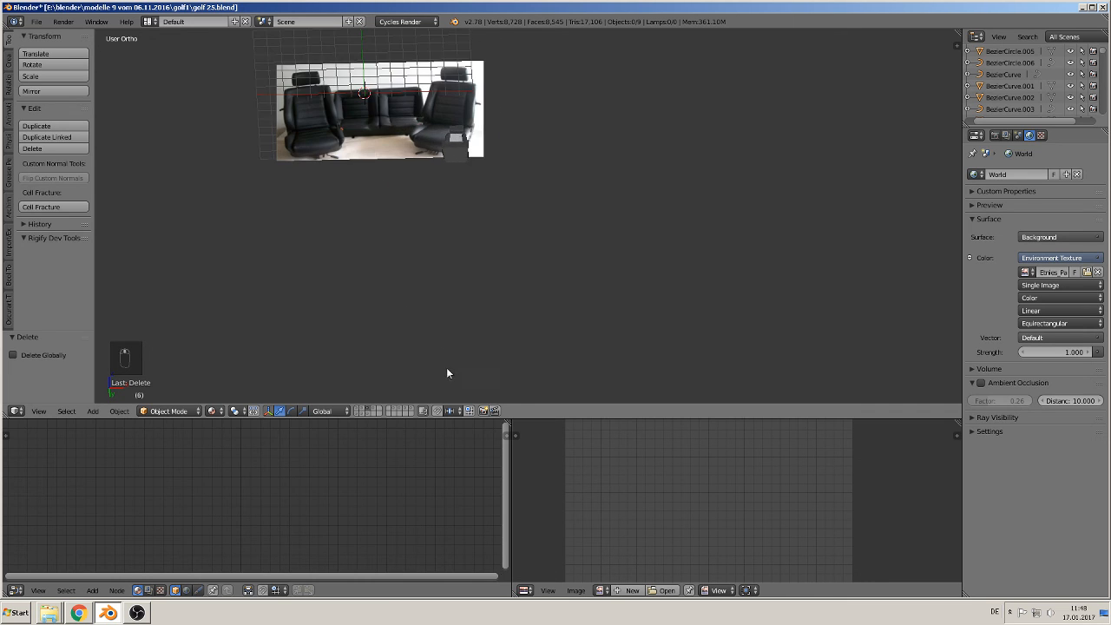
# Examine the modelled front seat up close, including its backrest and cushion
pyautogui.moveTo(439, 330); pyautogui.dragTo(387, 338, button='middle')
pyautogui.rightClick(367, 249)
pyautogui.press('KP_1')
pyautogui.scroll(5, 392, 325)
pyautogui.keyDown('shift'); pyautogui.moveTo(321, 329); pyautogui.dragTo(800, 188, button='middle'); pyautogui.keyUp('shift')
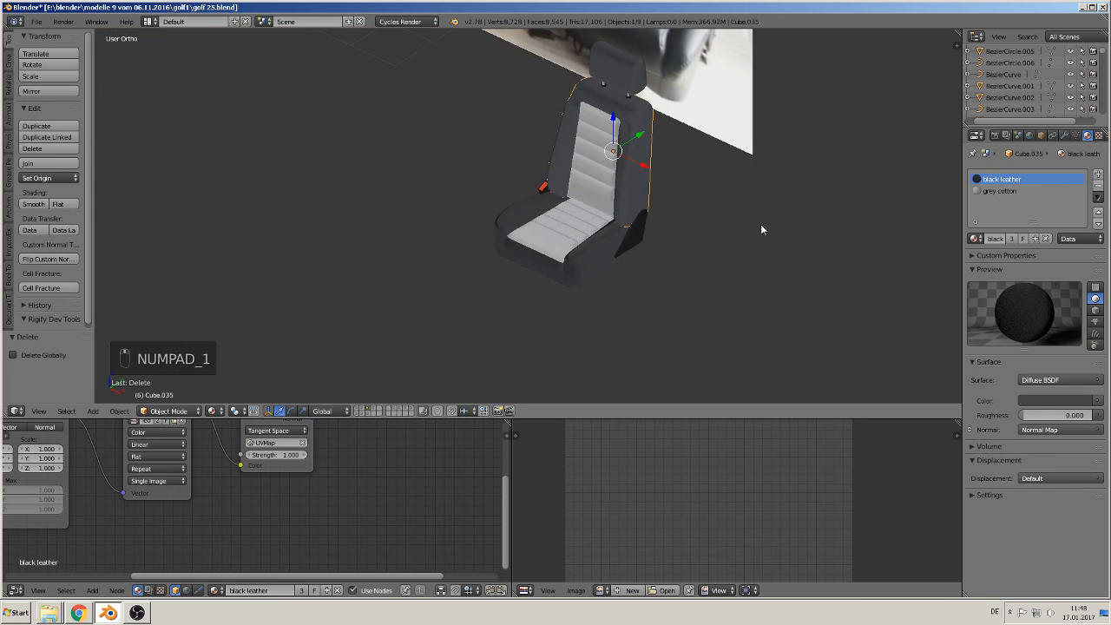
pyautogui.scroll(7, 718, 266)
pyautogui.scroll(-4, 700, 253)
pyautogui.scroll(-1, 656, 236)
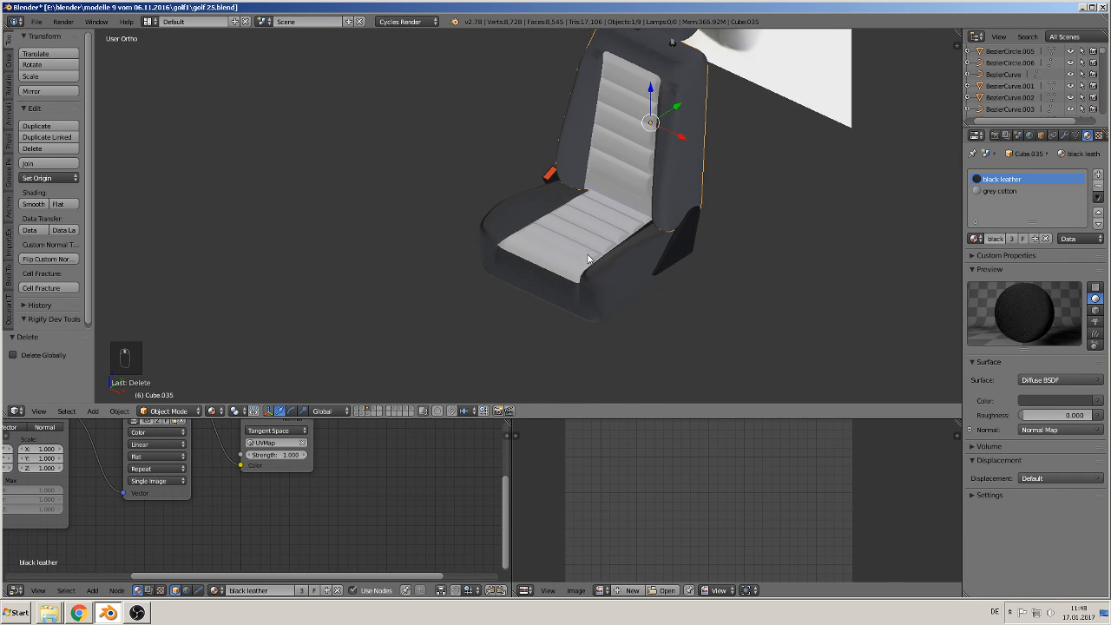
# Duplicate the seat cushion and place the copy in front of the seat along the Y axis
pyautogui.rightClick(616, 260)
pyautogui.scroll(-2, 577, 280)
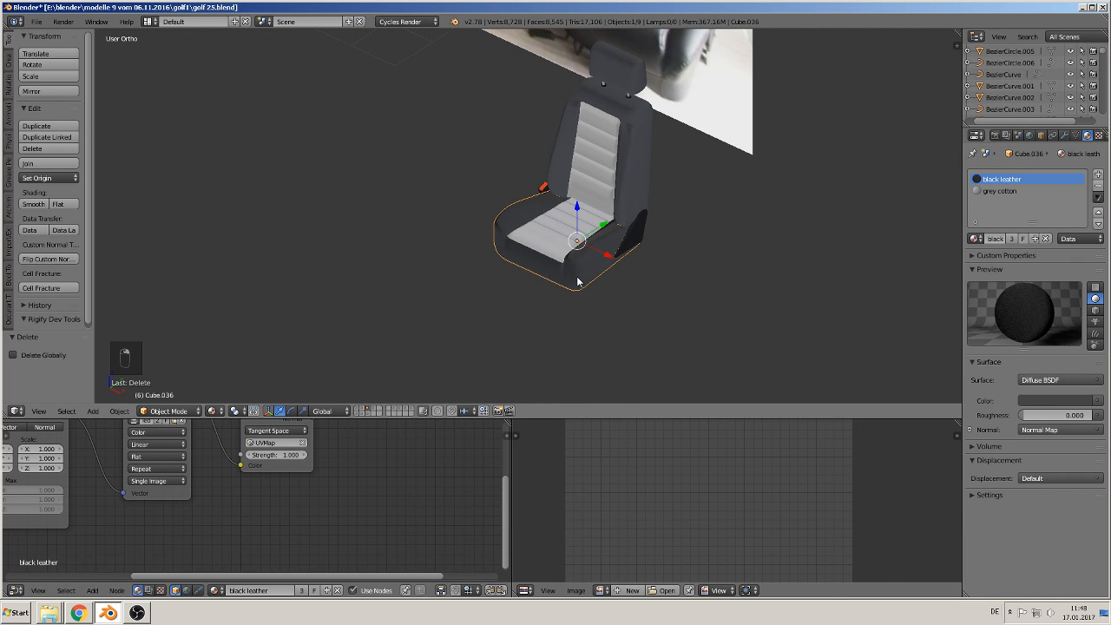
pyautogui.hotkey('shift', 'd')
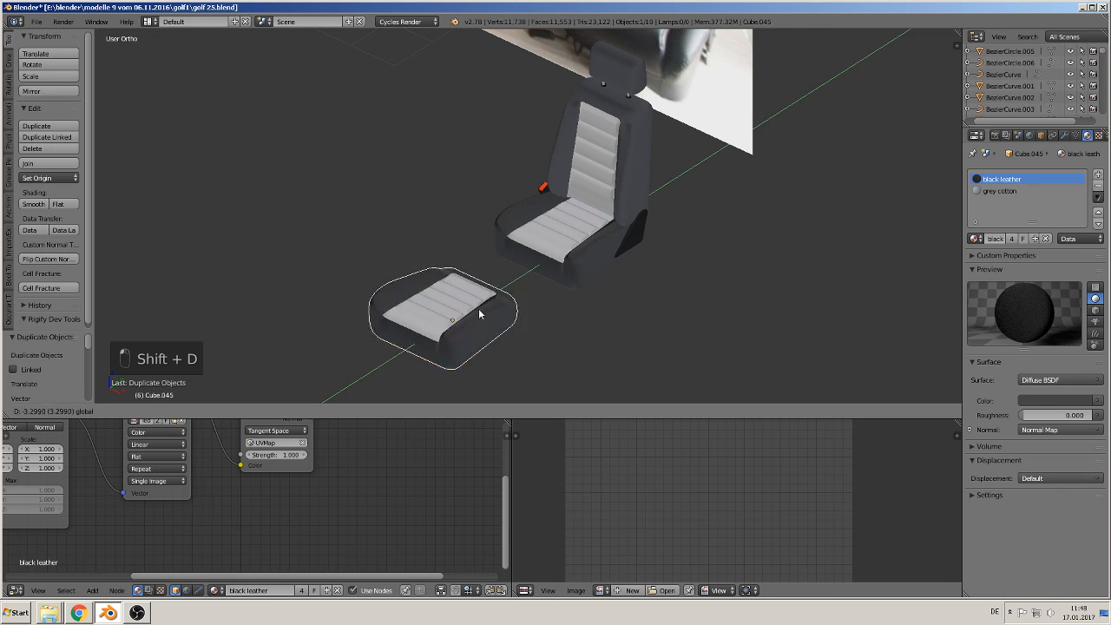
pyautogui.click(426, 334)
# Open the duplicated cushion's mesh for editing, with its ribbed upper surface in close view
pyautogui.keyDown('shift'); pyautogui.moveTo(426, 335); pyautogui.dragTo(598, 202, button='middle'); pyautogui.keyUp('shift')
pyautogui.scroll(5, 598, 202)
pyautogui.press('Tab')
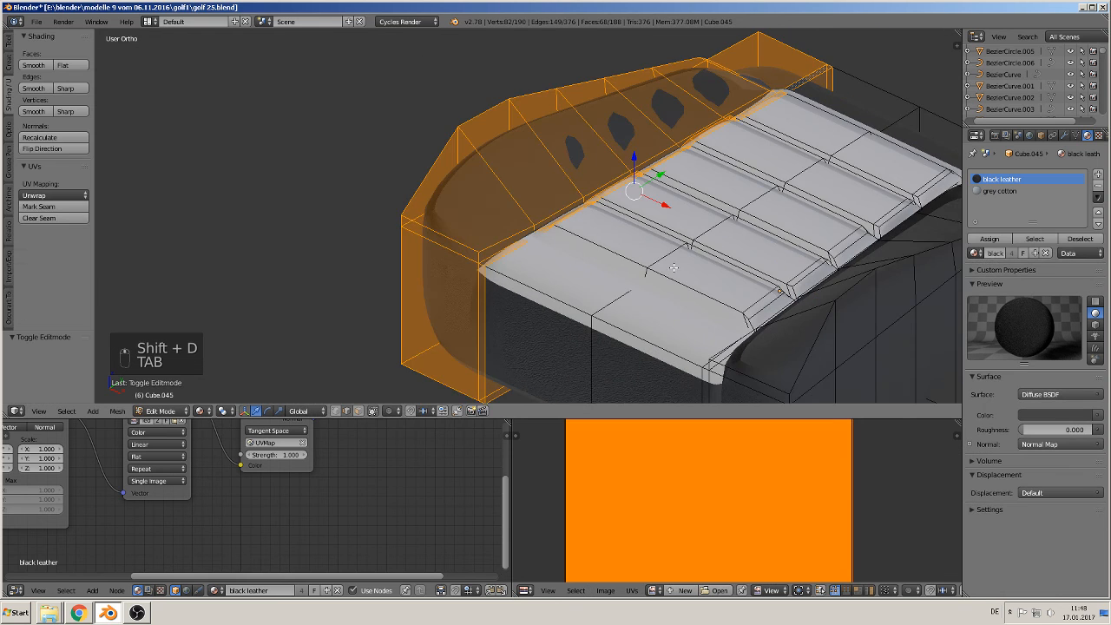
pyautogui.scroll(1, 713, 282)
pyautogui.scroll(-1, 669, 193)
pyautogui.moveTo(713, 282); pyautogui.dragTo(498, 273, button='middle')
pyautogui.scroll(-3, 498, 273)
pyautogui.scroll(3, 516, 266)
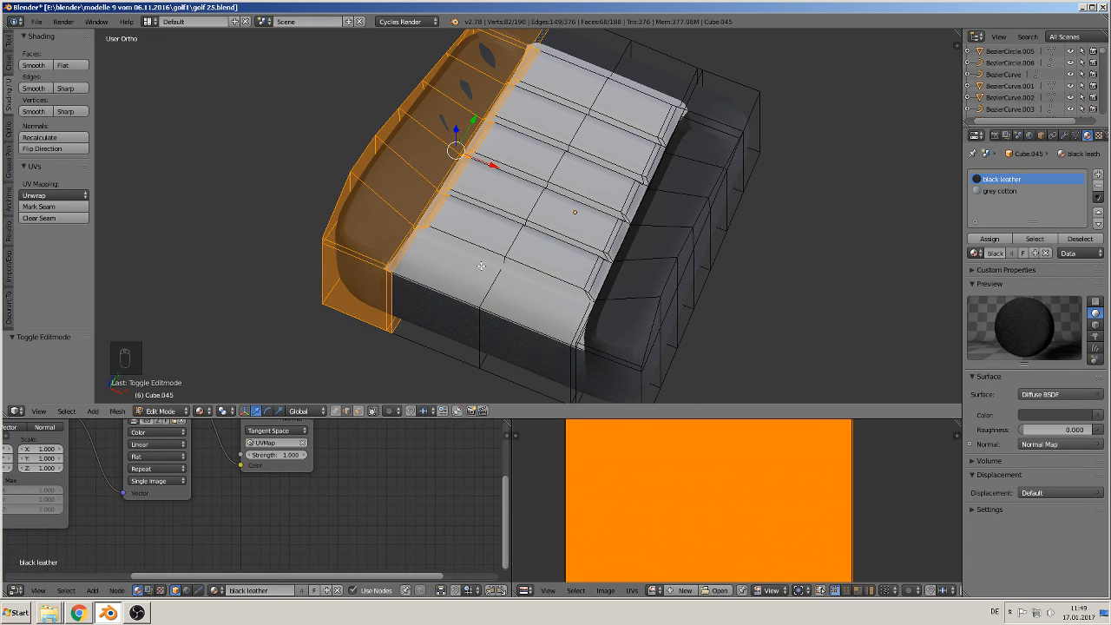
# Try to remove the ribbed centre panel by deleting its middle row of vertices
pyautogui.click(334, 411)
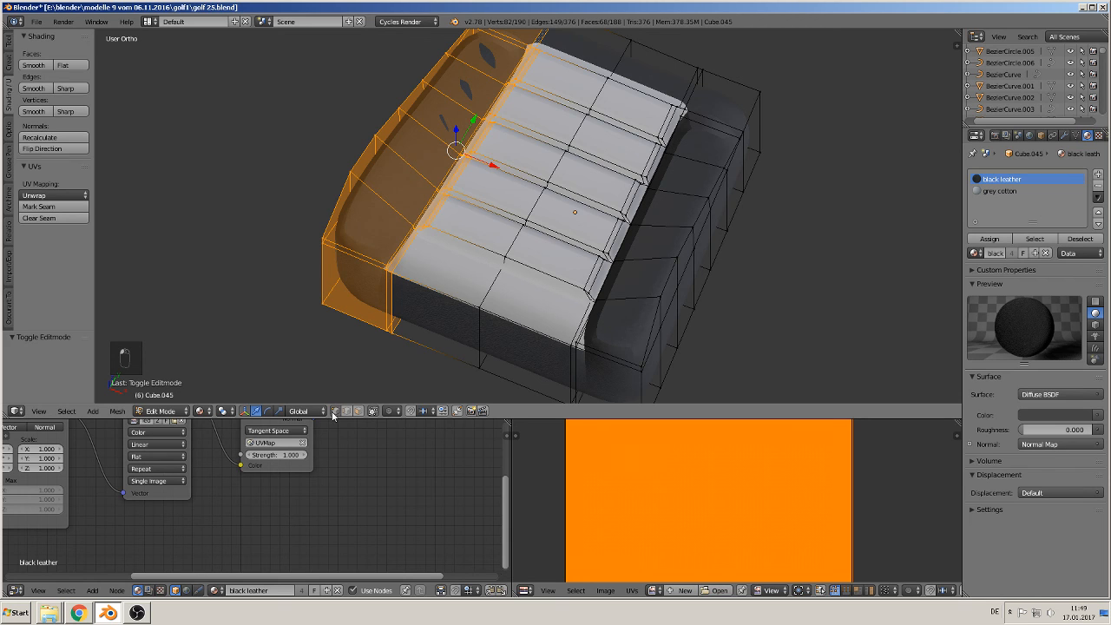
pyautogui.press('a')
pyautogui.press('a')
pyautogui.press('c')
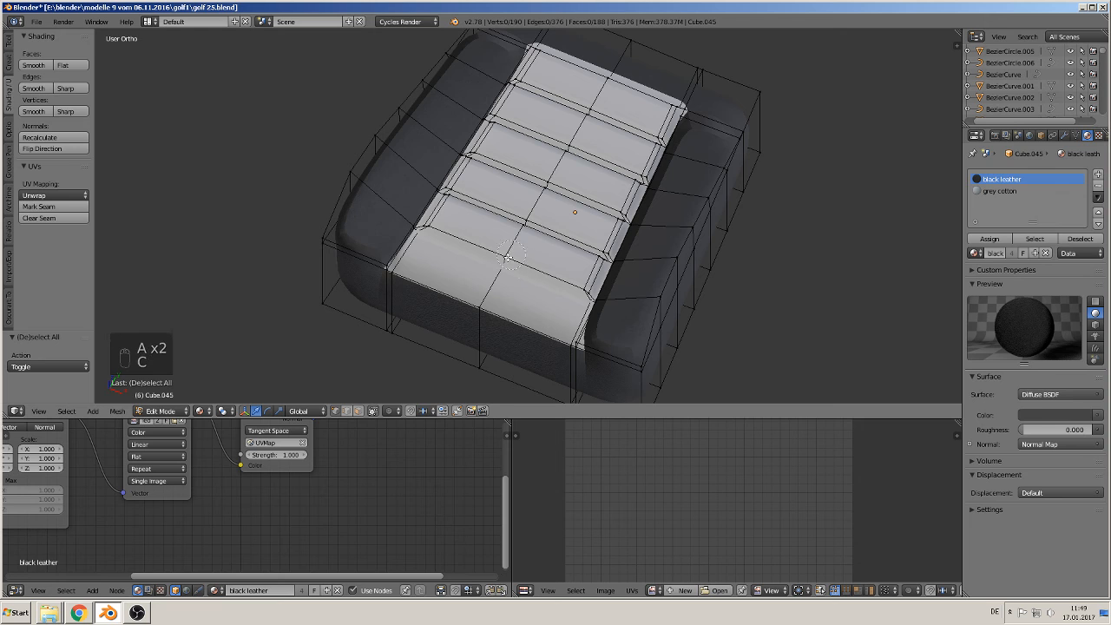
pyautogui.moveTo(508, 256); pyautogui.dragTo(593, 83)
pyautogui.rightClick(593, 84)
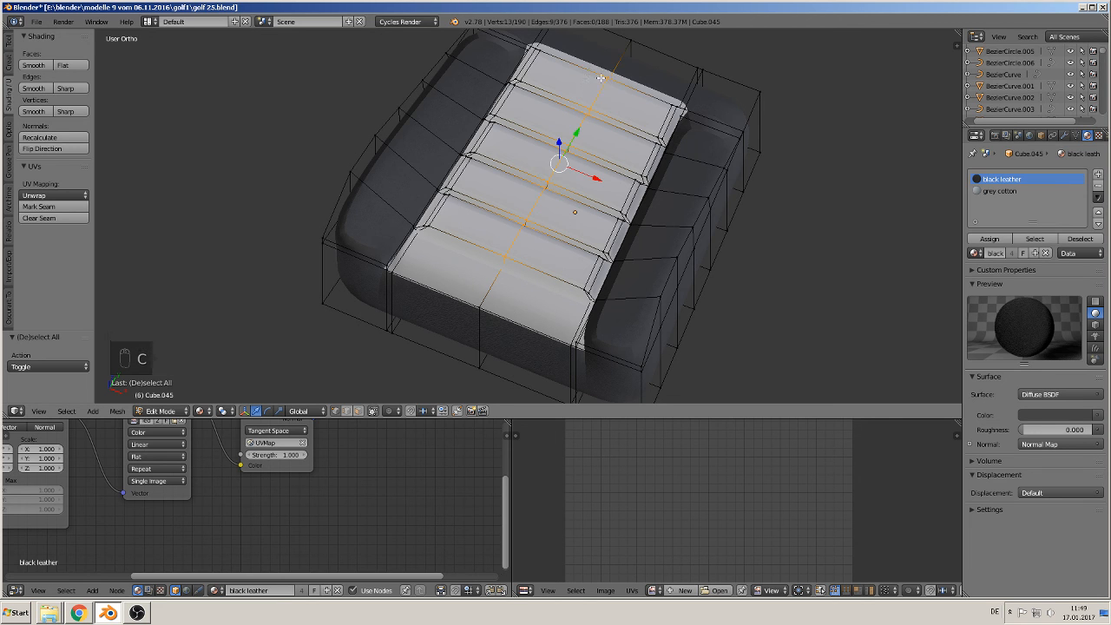
pyautogui.press('x')
pyautogui.click(565, 82)
pyautogui.moveTo(553, 119); pyautogui.dragTo(530, 131, button='middle')
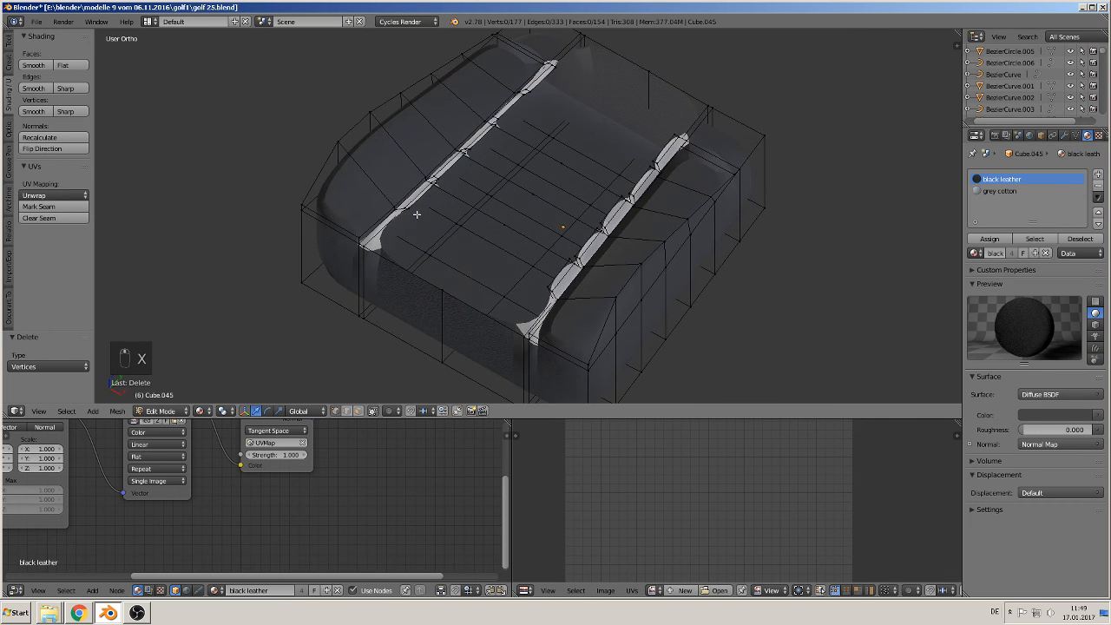
# Try to select the leftover rib vertices along one long edge of the opened centre panel
pyautogui.scroll(4, 409, 212)
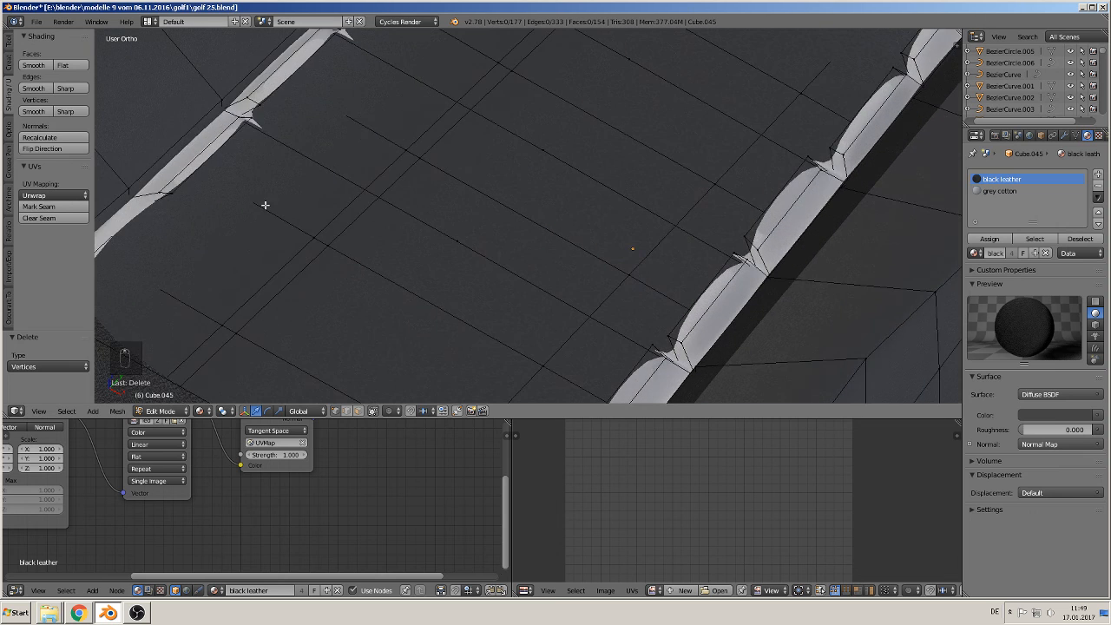
pyautogui.scroll(2, 266, 206)
pyautogui.rightClick(273, 255)
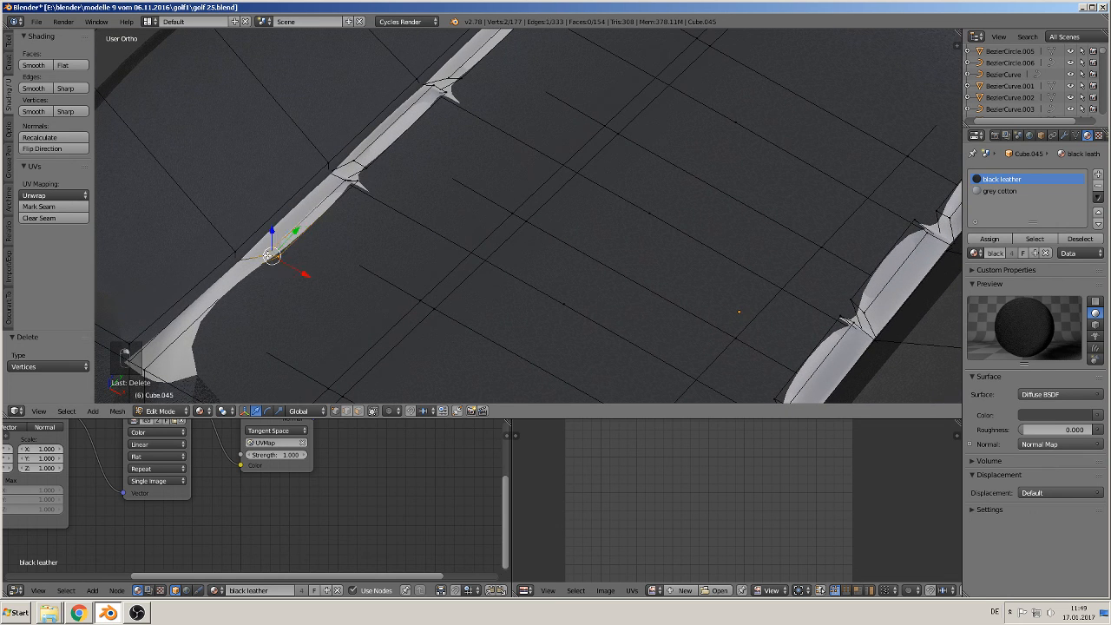
pyautogui.keyDown('shift'); pyautogui.rightClick(339, 180); pyautogui.keyUp('shift')
pyautogui.keyDown('shift'); pyautogui.rightClick(360, 186); pyautogui.keyUp('shift')
pyautogui.keyDown('shift'); pyautogui.rightClick(355, 160); pyautogui.keyUp('shift')
pyautogui.keyDown('shift'); pyautogui.rightClick(367, 170); pyautogui.keyUp('shift')
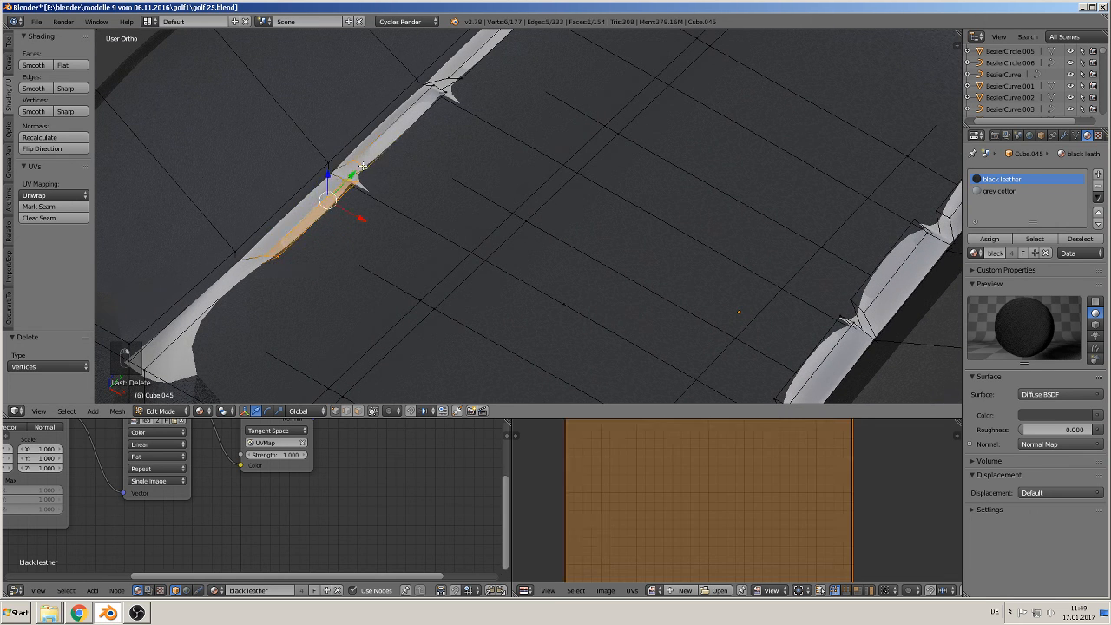
pyautogui.keyDown('shift'); pyautogui.moveTo(411, 171); pyautogui.dragTo(368, 250, button='middle'); pyautogui.keyUp('shift')
pyautogui.keyDown('shift'); pyautogui.rightClick(383, 199); pyautogui.keyUp('shift')
pyautogui.keyDown('shift'); pyautogui.rightClick(369, 202); pyautogui.keyUp('shift')
pyautogui.keyDown('shift'); pyautogui.rightClick(382, 211); pyautogui.keyUp('shift')
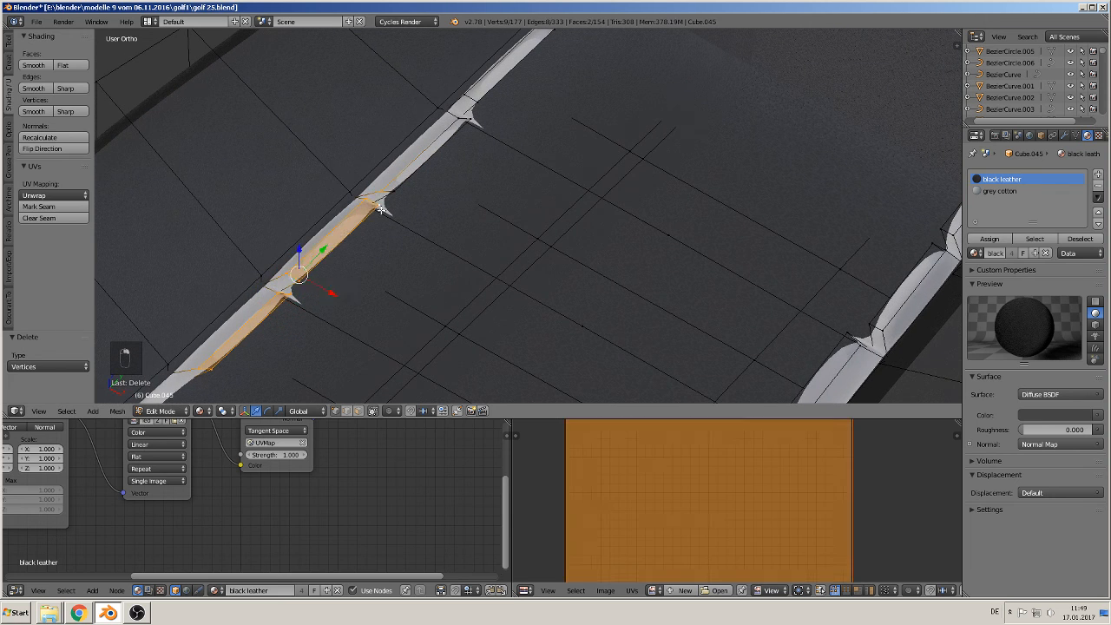
pyautogui.keyDown('shift'); pyautogui.rightClick(396, 185); pyautogui.keyUp('shift')
pyautogui.keyDown('shift'); pyautogui.moveTo(452, 181); pyautogui.dragTo(395, 243, button='middle'); pyautogui.keyUp('shift')
pyautogui.keyDown('shift'); pyautogui.rightClick(394, 243); pyautogui.keyUp('shift')
pyautogui.keyDown('shift'); pyautogui.rightClick(407, 228); pyautogui.keyUp('shift')
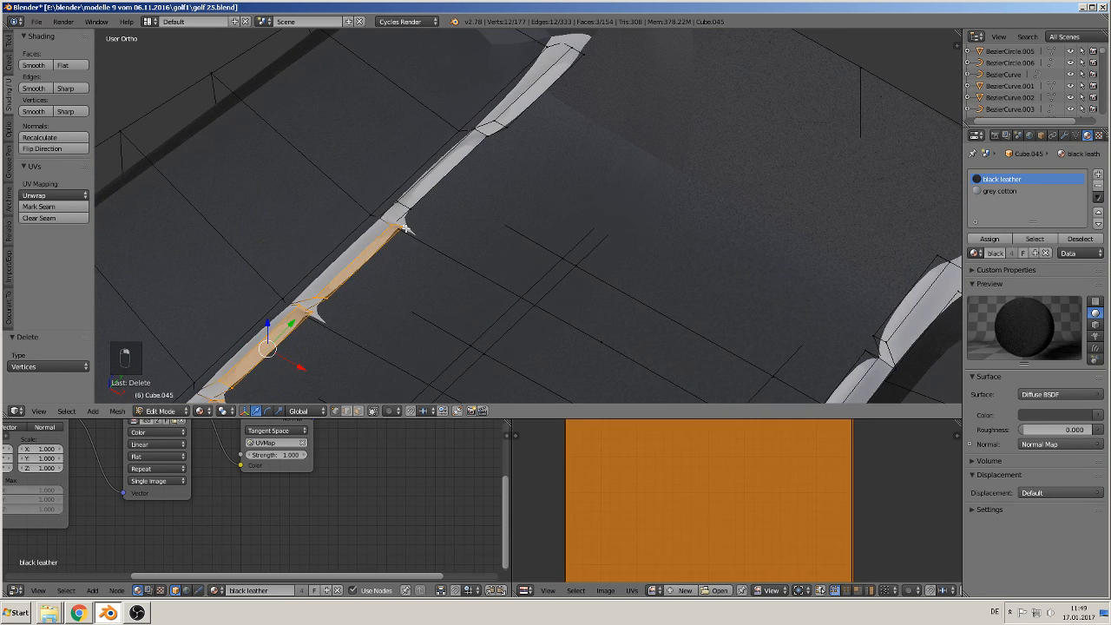
pyautogui.keyDown('shift'); pyautogui.rightClick(423, 201); pyautogui.keyUp('shift')
pyautogui.keyDown('shift'); pyautogui.rightClick(506, 129); pyautogui.keyUp('shift')
pyautogui.keyDown('shift'); pyautogui.rightClick(494, 134); pyautogui.keyUp('shift')
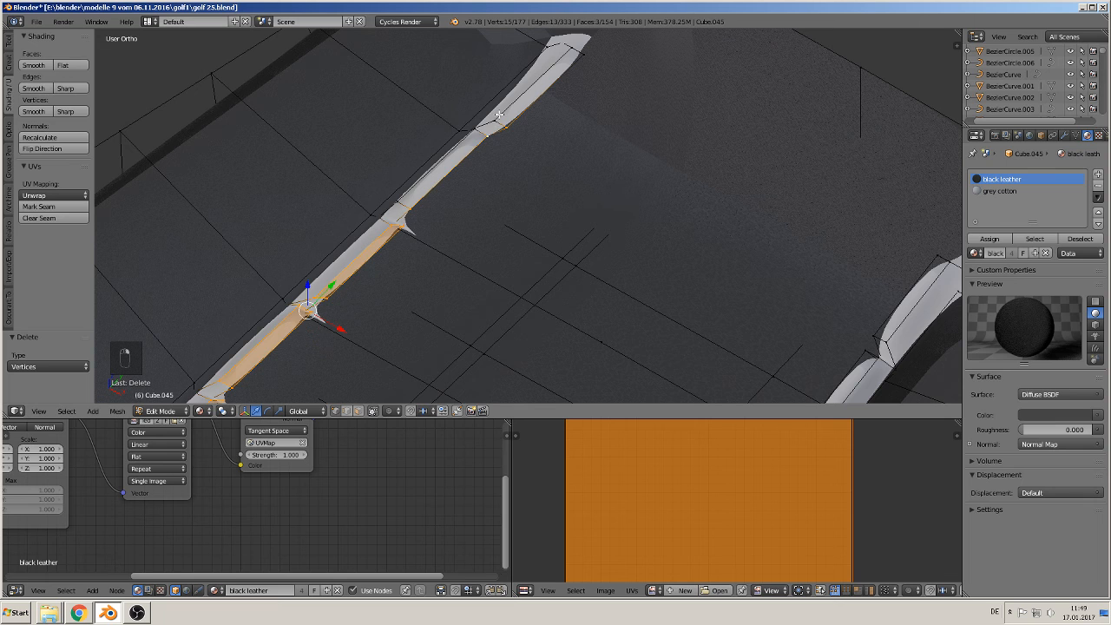
pyautogui.keyDown('shift'); pyautogui.rightClick(500, 116); pyautogui.keyUp('shift')
pyautogui.keyDown('shift'); pyautogui.scroll(-4, 584, 97); pyautogui.keyUp('shift')
pyautogui.scroll(-6, 584, 94)
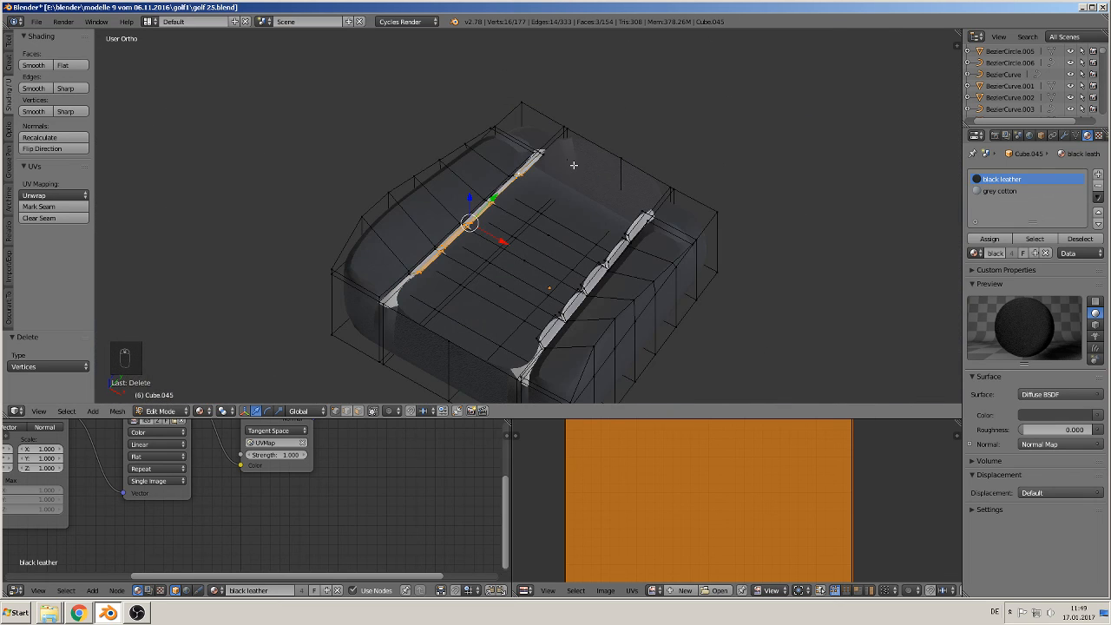
# Undo the rib vertex selections and the deletion of the centre panel's vertices
pyautogui.hotkey('ctrl', 'z')
pyautogui.hotkey('ctrl', 'z')
pyautogui.hotkey('ctrl', 'z')
pyautogui.hotkey('ctrl', 'z')
pyautogui.hotkey('ctrl', 'z')
pyautogui.hotkey('ctrl', 'z')
pyautogui.hotkey('ctrl', 'z')
pyautogui.hotkey('ctrl', 'z')
pyautogui.hotkey('ctrl', 'z')
pyautogui.hotkey('ctrl', 'z')
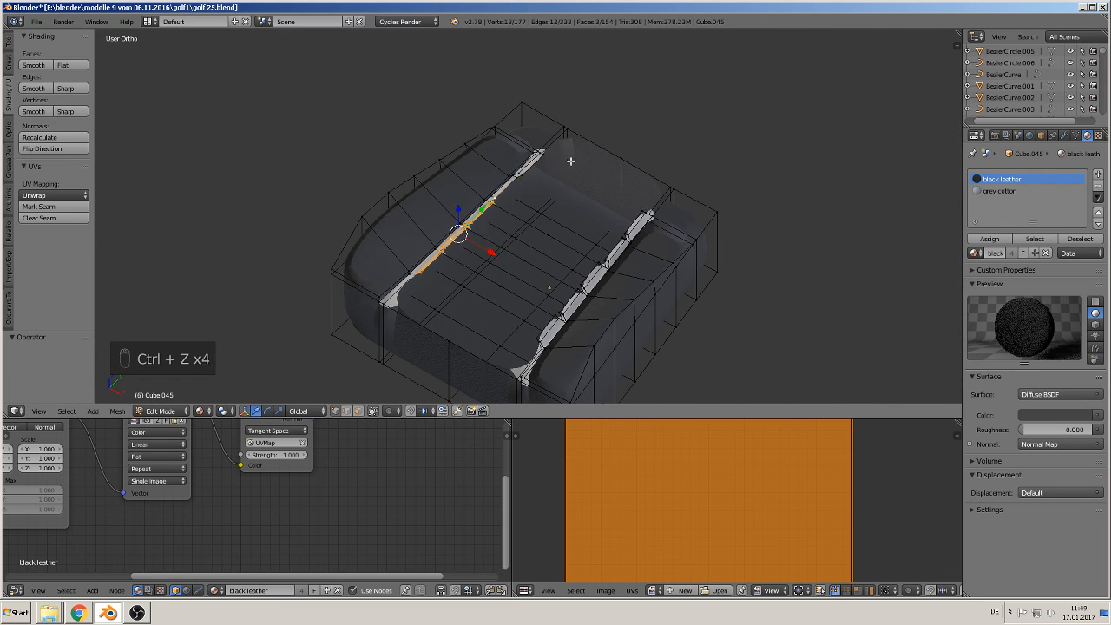
pyautogui.hotkey('ctrl', 'z')
pyautogui.hotkey('ctrl', 'z')
pyautogui.hotkey('ctrl', 'z')
pyautogui.hotkey('ctrl', 'z')
pyautogui.hotkey('ctrl', 'z')
pyautogui.hotkey('ctrl', 'z')
pyautogui.hotkey('ctrl', 'z')
pyautogui.hotkey('ctrl', 'z')
pyautogui.hotkey('ctrl', 'z')
pyautogui.hotkey('ctrl', 'z')
pyautogui.hotkey('ctrl', 'z')
pyautogui.hotkey('ctrl', 'z')
pyautogui.hotkey('ctrl', 'z')
pyautogui.hotkey('ctrl', 'z')
pyautogui.hotkey('ctrl', 'z')
pyautogui.hotkey('ctrl', 'z')
pyautogui.hotkey('ctrl', 'z')
pyautogui.hotkey('ctrl', 'z')
pyautogui.hotkey('ctrl', 'z')
pyautogui.hotkey('ctrl', 'z')
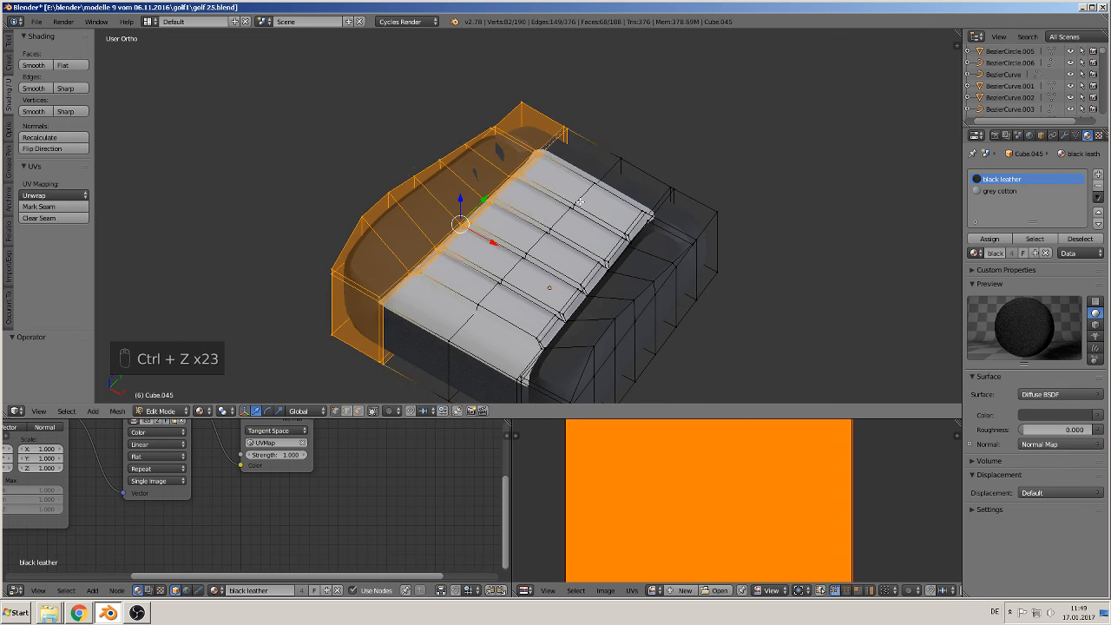
# In top view with face selection, select the faces of the ribbed centre panel, leaving out the two faces behind it
pyautogui.keyDown('alt'); pyautogui.rightClick(494, 291); pyautogui.keyUp('alt')
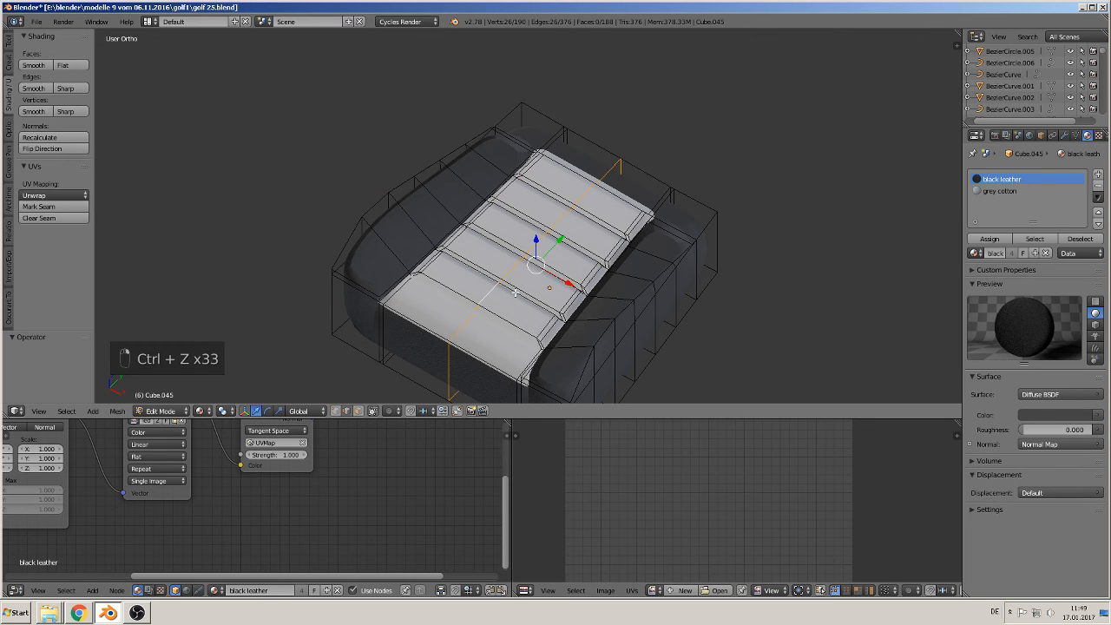
pyautogui.moveTo(516, 293); pyautogui.dragTo(578, 345, button='middle')
pyautogui.press('KP_1')
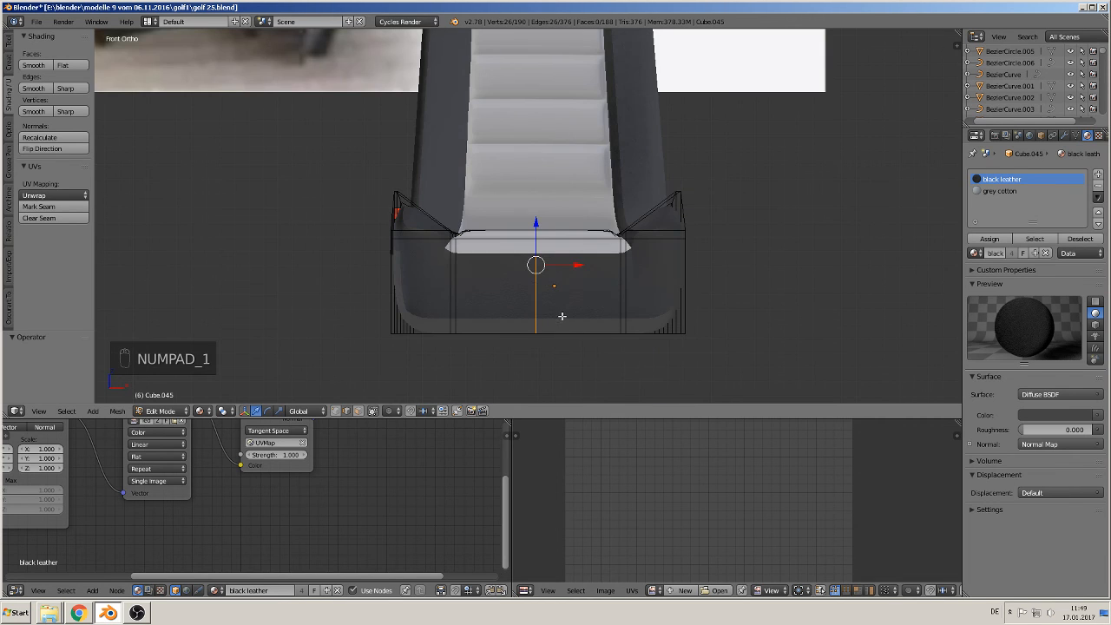
pyautogui.press('KP_7')
pyautogui.keyDown('shift'); pyautogui.moveTo(545, 310); pyautogui.dragTo(487, 224, button='middle'); pyautogui.keyUp('shift')
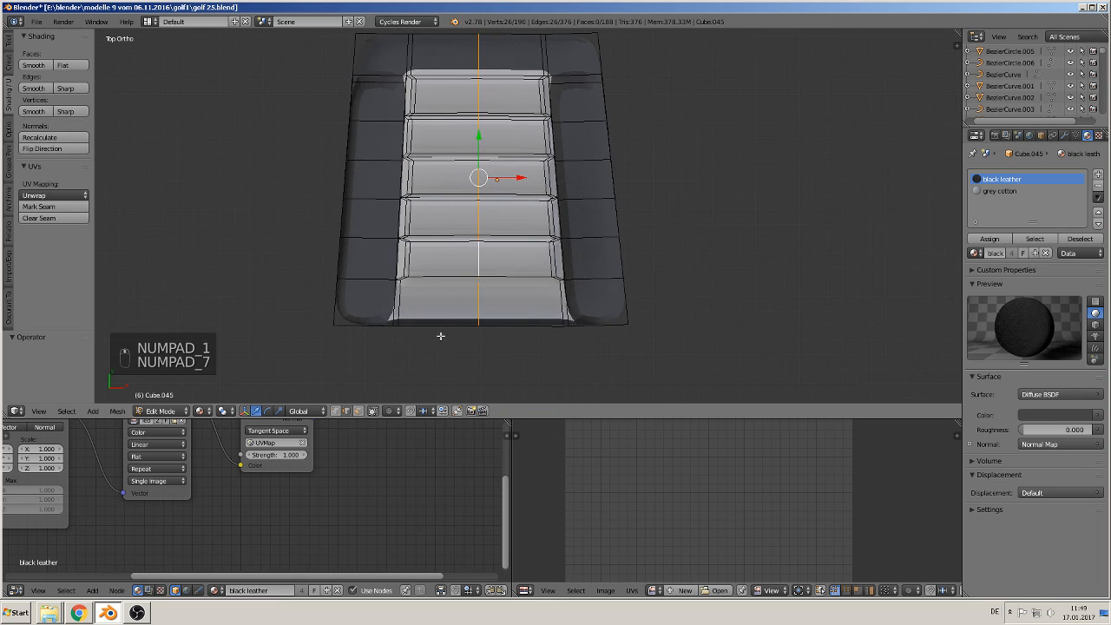
pyautogui.click(360, 411)
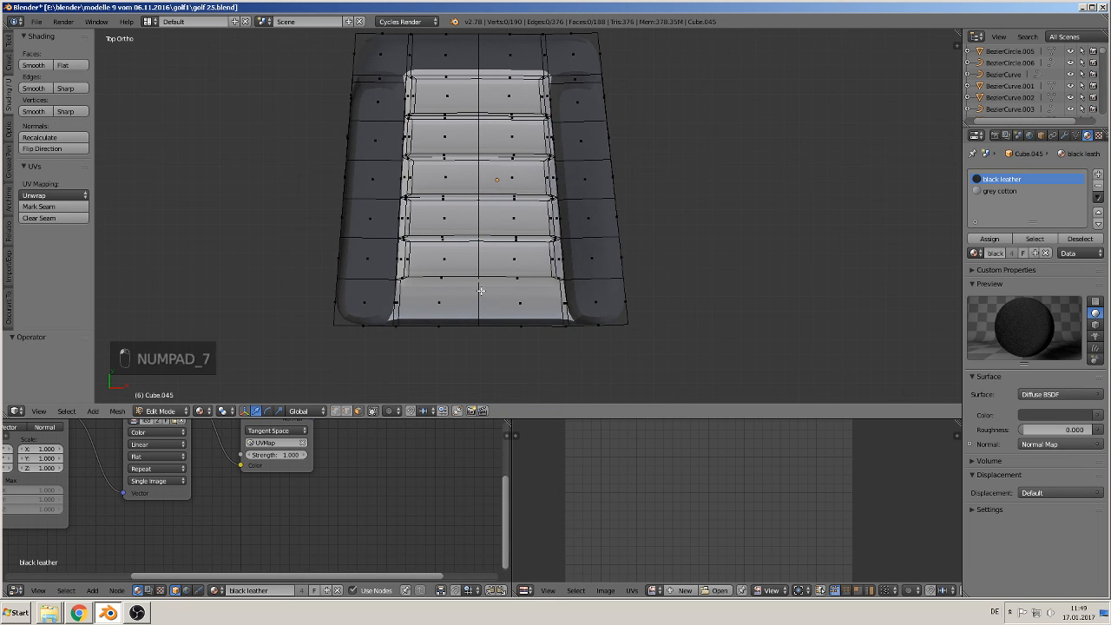
pyautogui.press('c')
pyautogui.moveTo(479, 299); pyautogui.dragTo(485, 84)
pyautogui.rightClick(485, 84)
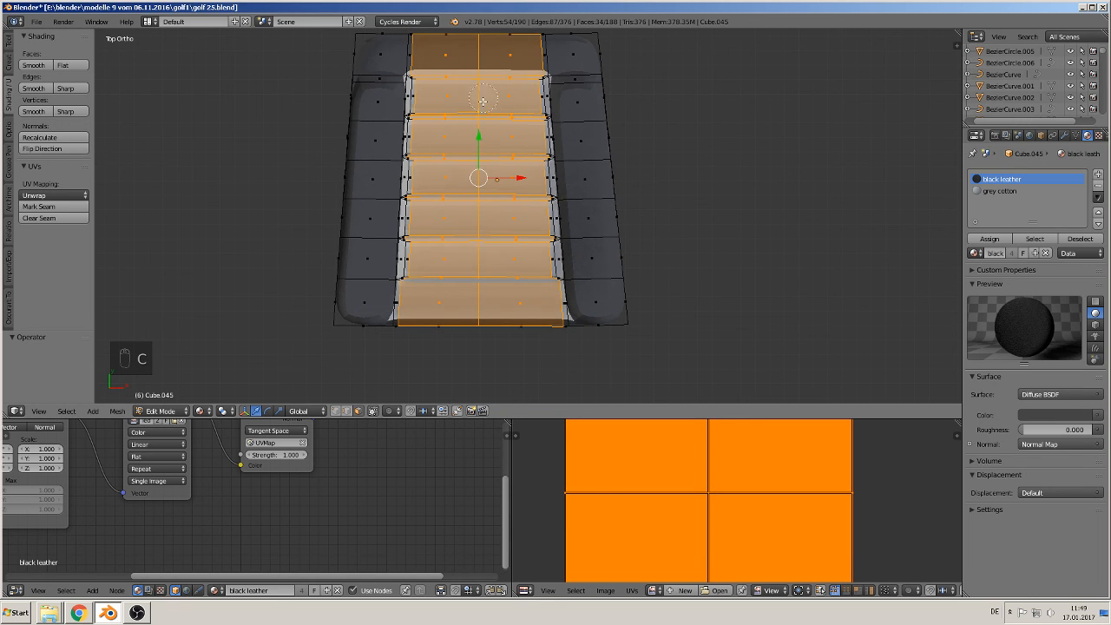
pyautogui.keyDown('shift'); pyautogui.rightClick(459, 59); pyautogui.keyUp('shift')
pyautogui.keyDown('shift'); pyautogui.rightClick(490, 58); pyautogui.keyUp('shift')
pyautogui.moveTo(494, 165); pyautogui.dragTo(522, 247, button='middle')
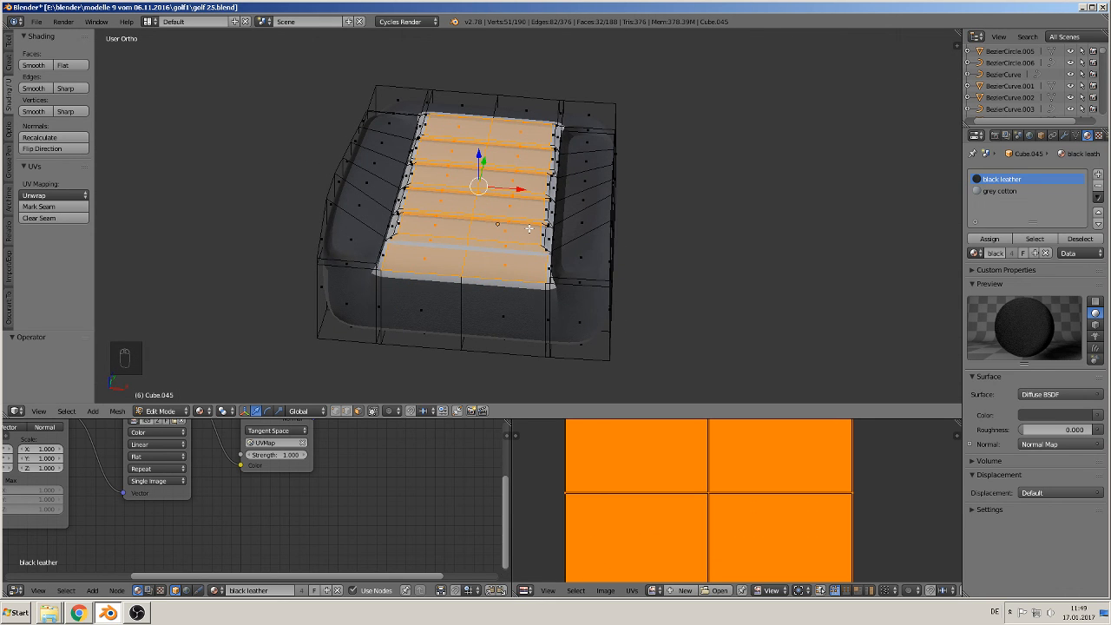
# Grow the ribbed panel's face selection by two steps and deselect the faces on the cushion's front side
pyautogui.press('ctrl+KP_Add')
pyautogui.press('ctrl+KP_Add')
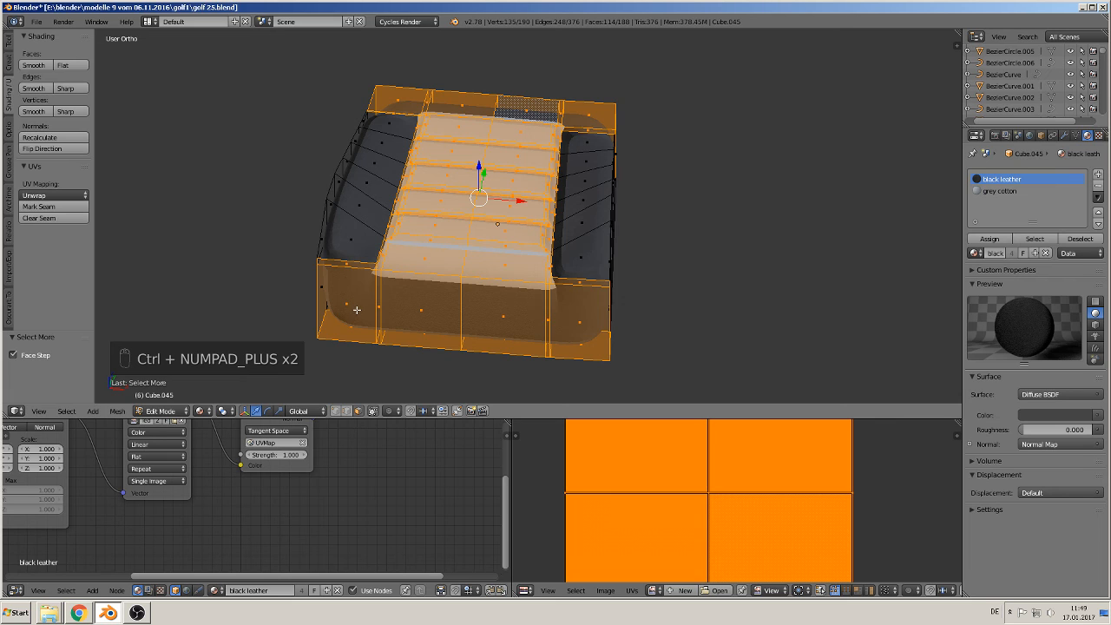
pyautogui.press('c')
pyautogui.moveTo(352, 319)
pyautogui.mouseDown(button='middle')
pyautogui.moveTo(339, 319)
pyautogui.moveTo(689, 330)
pyautogui.mouseUp(button='middle')
pyautogui.rightClick(690, 330)
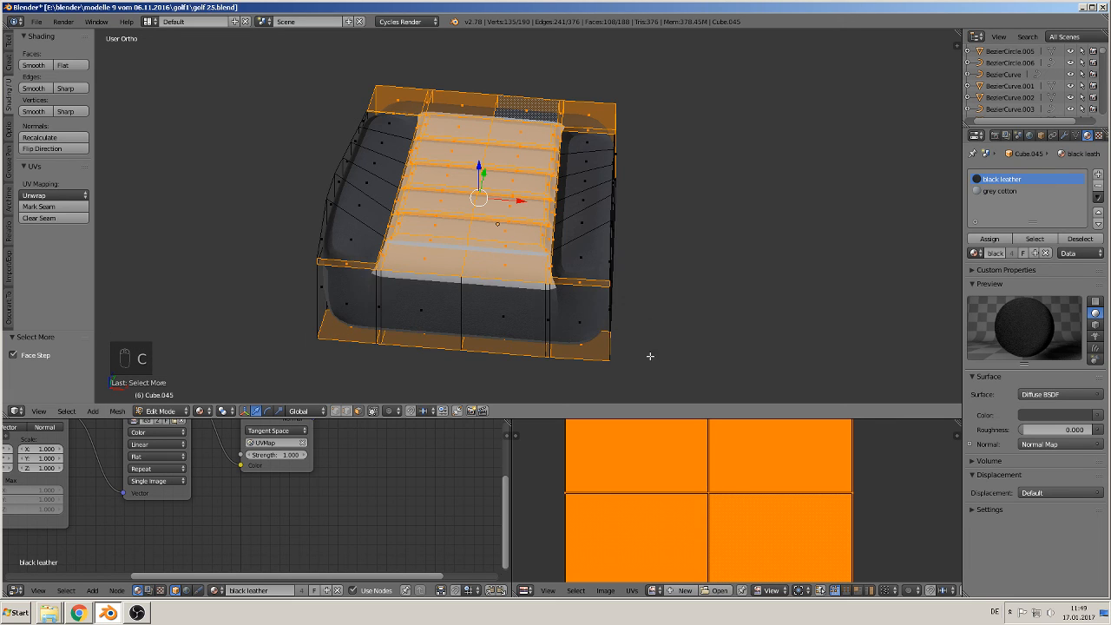
pyautogui.press('c')
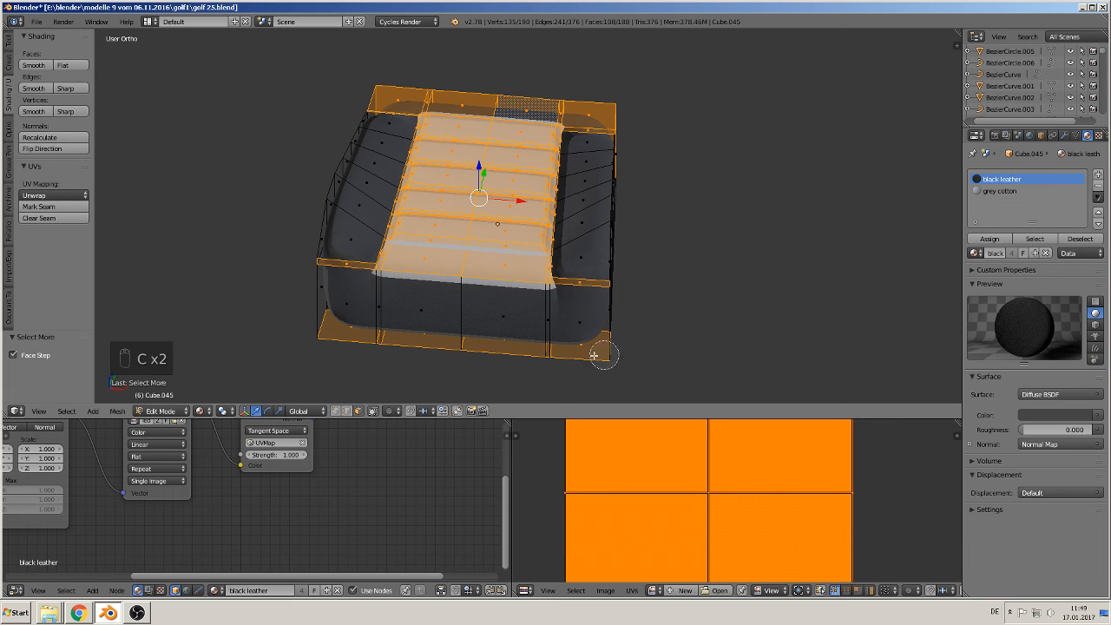
pyautogui.rightClick(362, 328)
pyautogui.keyDown('shift'); pyautogui.rightClick(346, 331); pyautogui.keyUp('shift')
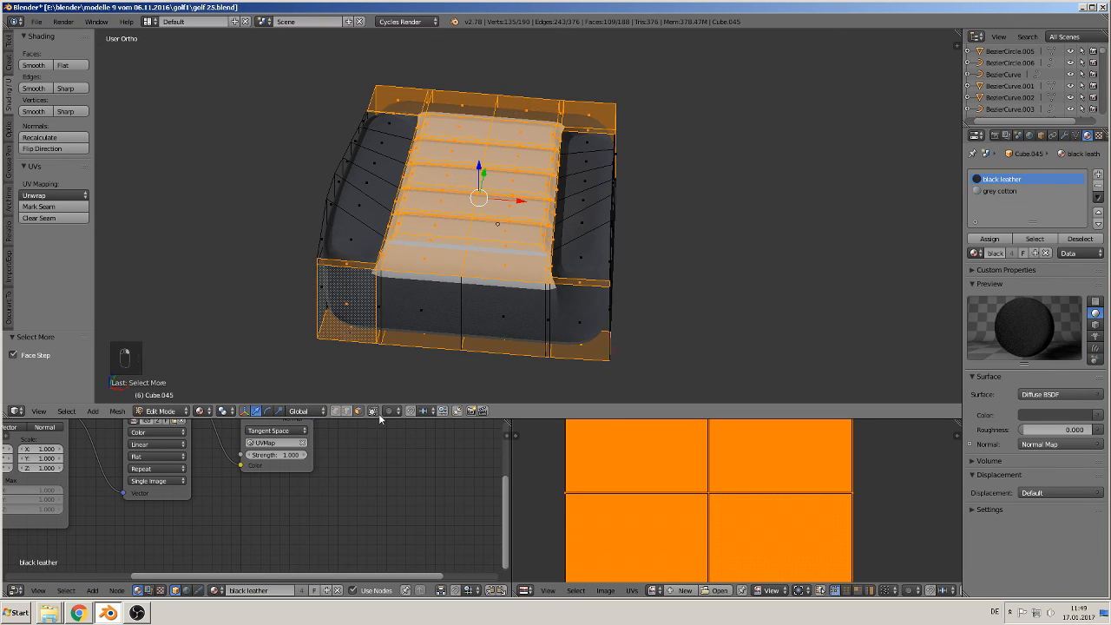
# Circle-deselect the remaining faces around the ribbed centre panel, including those on the cushion's outer ends
pyautogui.press('c')
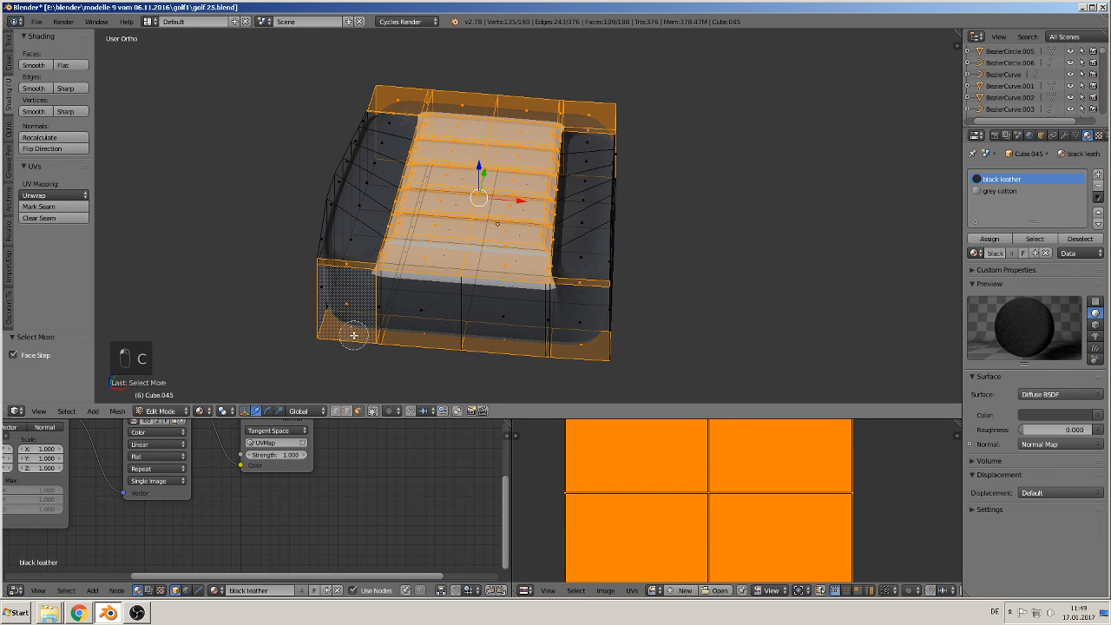
pyautogui.moveTo(339, 266)
pyautogui.mouseDown(button='middle')
pyautogui.moveTo(345, 317)
pyautogui.moveTo(623, 365)
pyautogui.moveTo(581, 333)
pyautogui.moveTo(588, 283)
pyautogui.moveTo(602, 278)
pyautogui.moveTo(613, 164)
pyautogui.moveTo(604, 117)
pyautogui.moveTo(599, 132)
pyautogui.moveTo(615, 140)
pyautogui.moveTo(568, 109)
pyautogui.moveTo(508, 99)
pyautogui.moveTo(428, 95)
pyautogui.moveTo(377, 125)
pyautogui.moveTo(390, 122)
pyautogui.moveTo(396, 90)
pyautogui.moveTo(367, 159)
pyautogui.moveTo(267, 76)
pyautogui.moveTo(287, 87)
pyautogui.mouseUp(button='middle')
pyautogui.rightClick(396, 90)
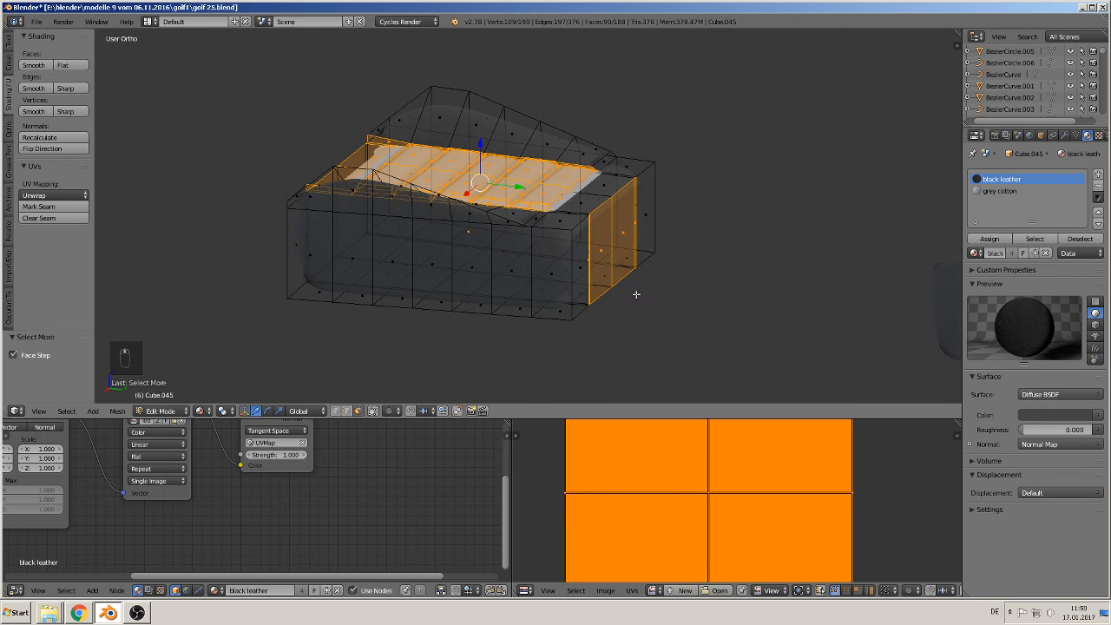
pyautogui.press('c')
pyautogui.moveTo(625, 249)
pyautogui.mouseDown(button='middle')
pyautogui.moveTo(558, 280)
pyautogui.moveTo(686, 295)
pyautogui.moveTo(578, 263)
pyautogui.moveTo(492, 283)
pyautogui.moveTo(542, 248)
pyautogui.mouseUp(button='middle')
pyautogui.rightClick(558, 280)
# Try deleting the selected centre panel geometry and undo the deletion
pyautogui.press('x')
pyautogui.click(564, 274)
pyautogui.hotkey('ctrl', 'z')
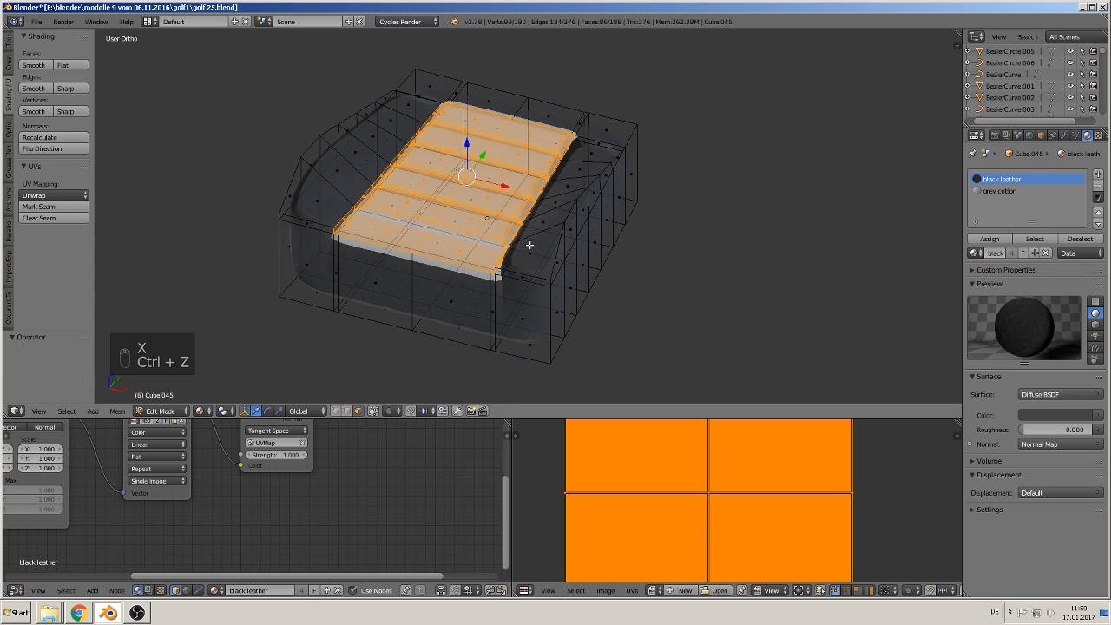
# In edge selection, deselect the edges at one front corner of the ribbed centre panel
pyautogui.scroll(6, 433, 283)
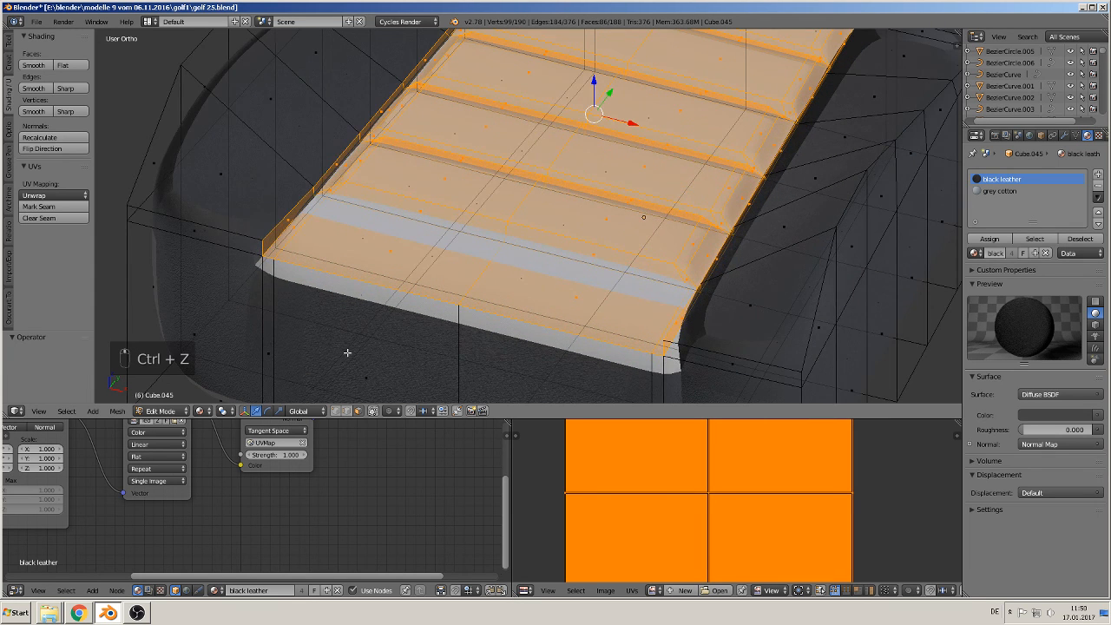
pyautogui.click(346, 411)
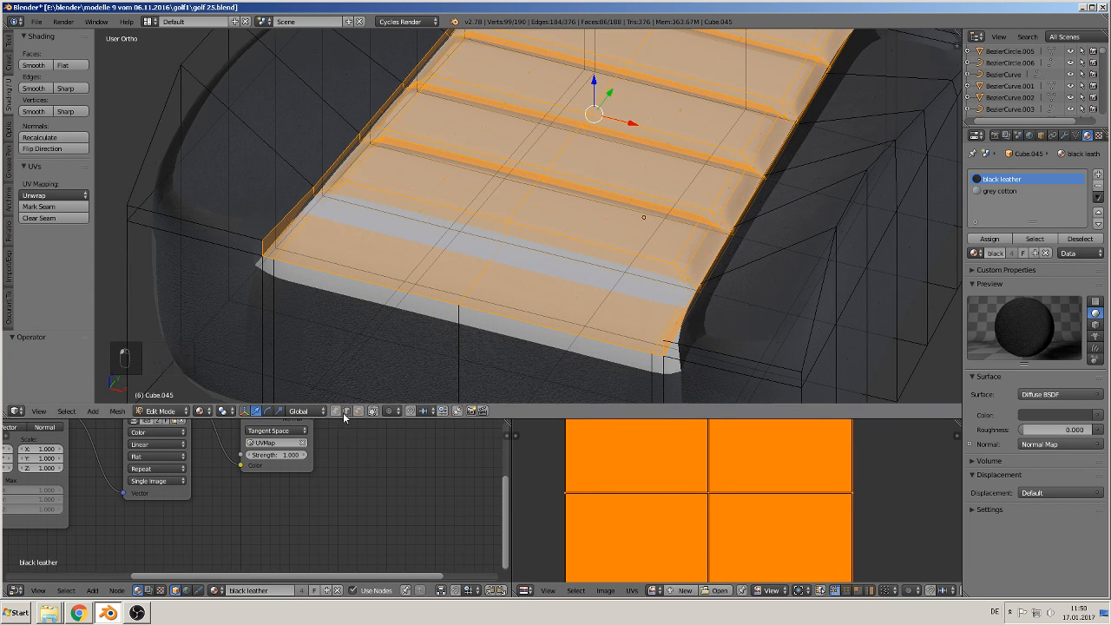
pyautogui.keyDown('shift'); pyautogui.rightClick(327, 272); pyautogui.keyUp('shift')
pyautogui.keyDown('shift'); pyautogui.rightClick(258, 253); pyautogui.keyUp('shift')
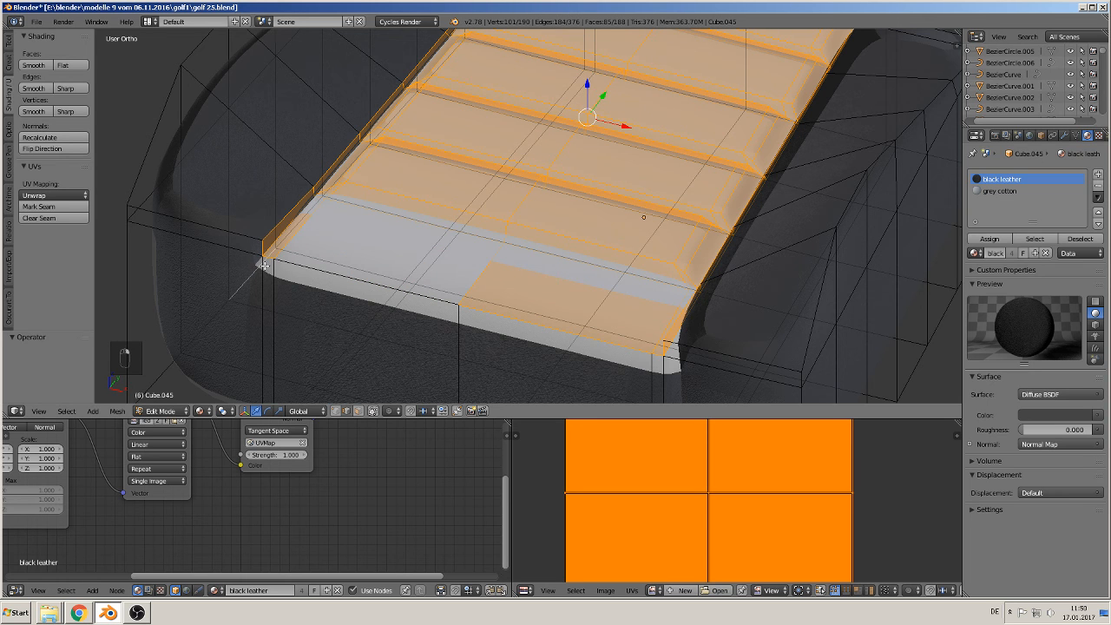
pyautogui.scroll(3, 264, 266)
pyautogui.keyDown('shift'); pyautogui.rightClick(266, 301); pyautogui.keyUp('shift')
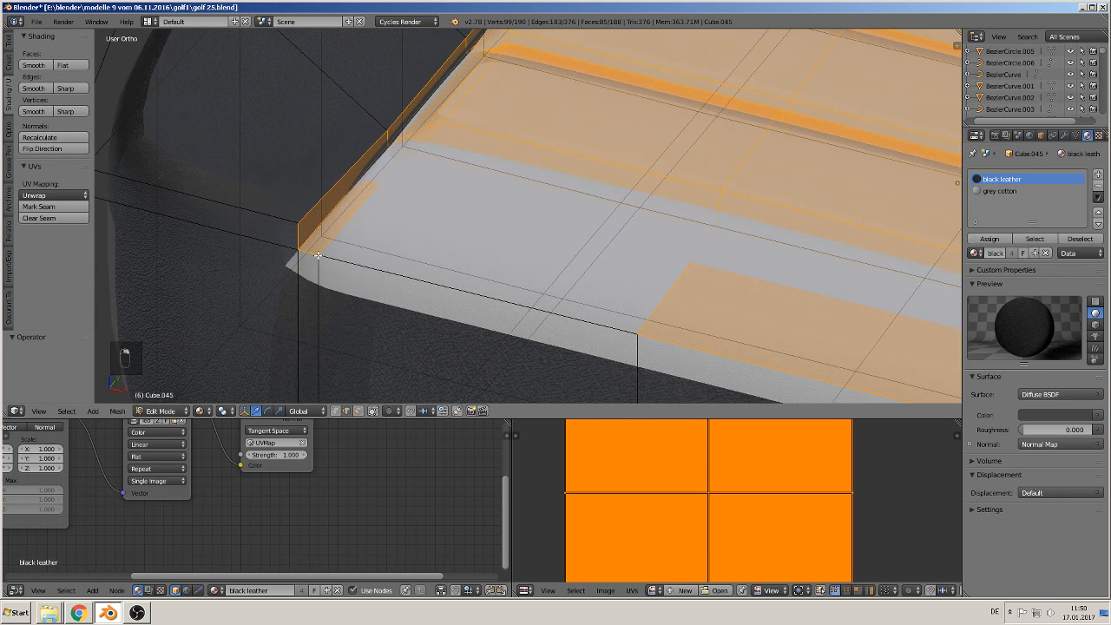
pyautogui.keyDown('shift'); pyautogui.rightClick(295, 234); pyautogui.keyUp('shift')
pyautogui.keyDown('shift'); pyautogui.scroll(-2, 356, 269); pyautogui.keyUp('shift')
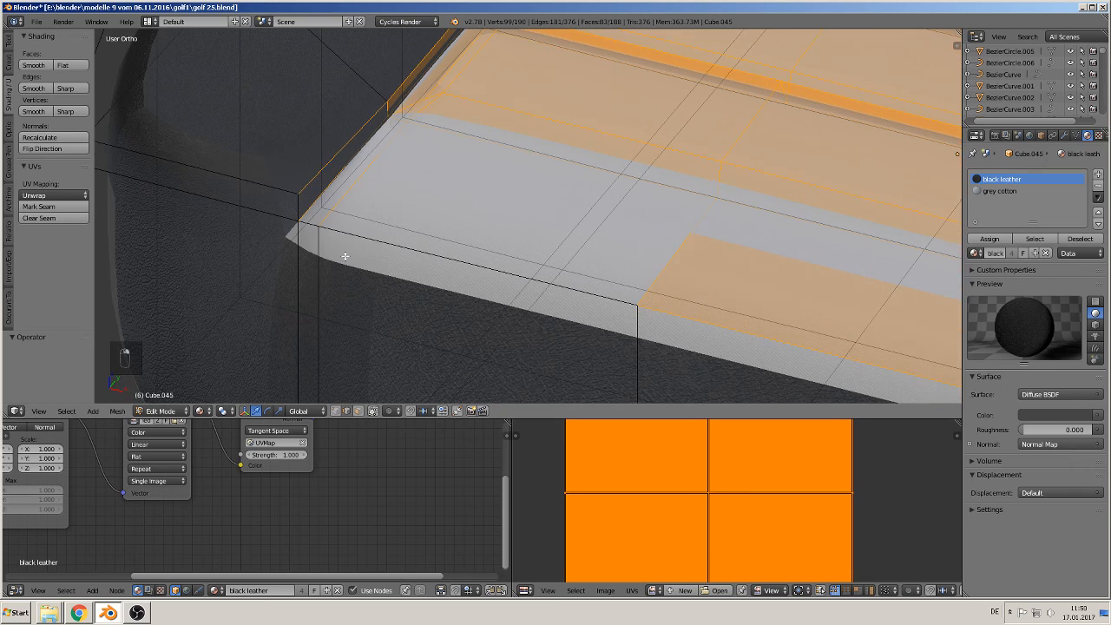
# Deselect the edges at the panel's opposite front corner and the outer border edges on both long sides
pyautogui.scroll(-4, 382, 264)
pyautogui.keyDown('shift'); pyautogui.moveTo(839, 346); pyautogui.dragTo(581, 318, button='middle'); pyautogui.keyUp('shift')
pyautogui.scroll(1, 501, 320)
pyautogui.keyDown('shift'); pyautogui.moveTo(608, 253); pyautogui.dragTo(377, 336, button='middle'); pyautogui.keyUp('shift')
pyautogui.scroll(2, 378, 336)
pyautogui.keyDown('shift'); pyautogui.rightClick(479, 259); pyautogui.keyUp('shift')
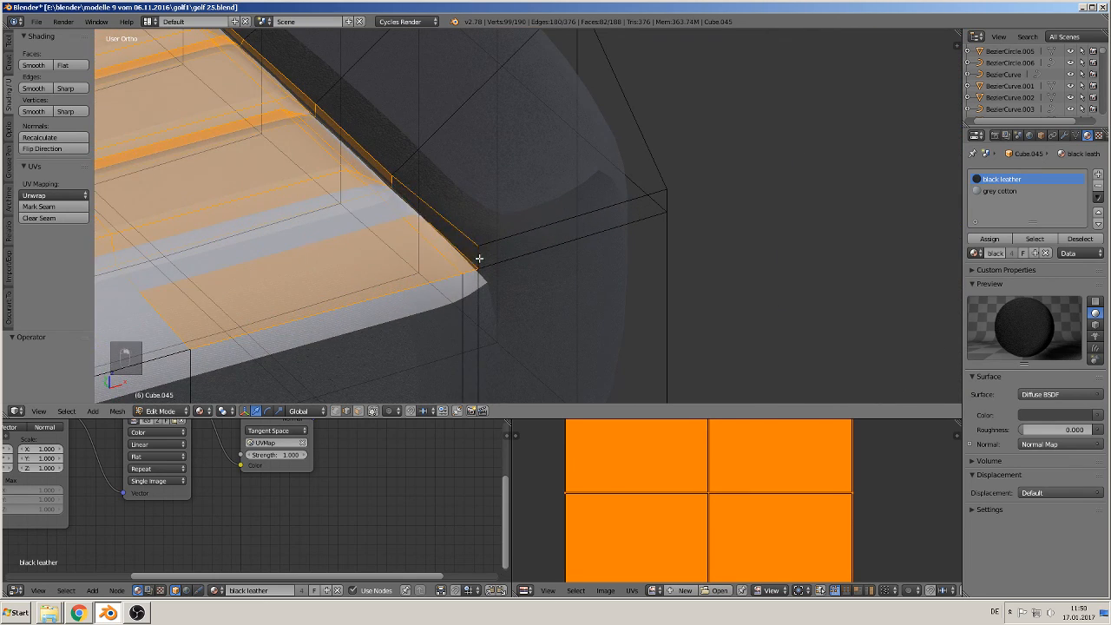
pyautogui.keyDown('shift'); pyautogui.rightClick(435, 284); pyautogui.keyUp('shift')
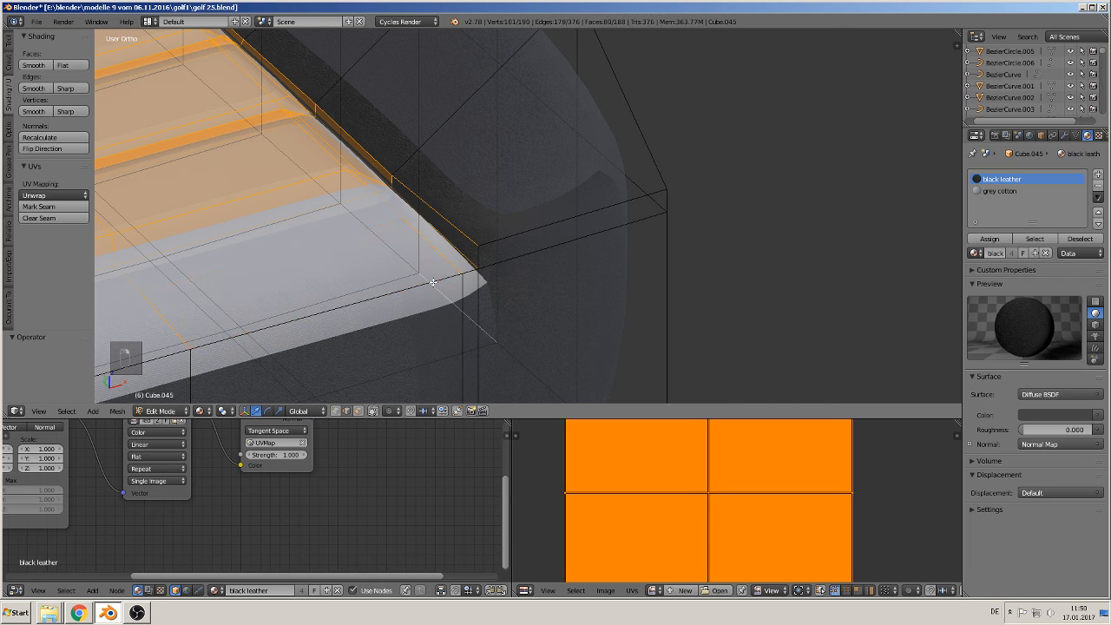
pyautogui.keyDown('shift'); pyautogui.rightClick(443, 288); pyautogui.keyUp('shift')
pyautogui.scroll(-3, 439, 296)
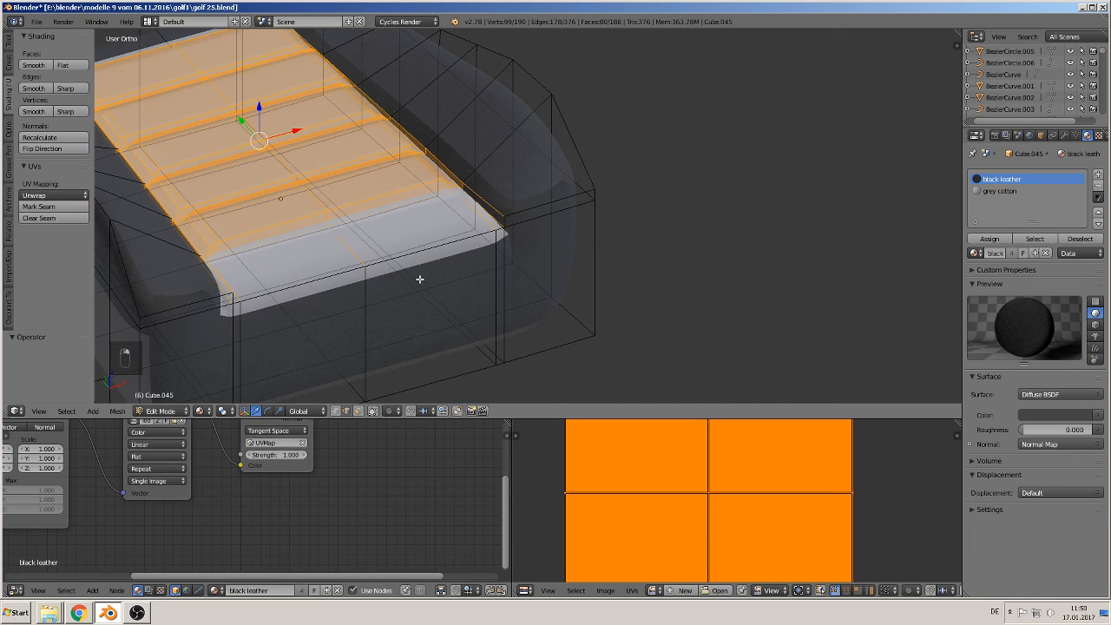
pyautogui.keyDown('shift'); pyautogui.rightClick(482, 199); pyautogui.keyUp('shift')
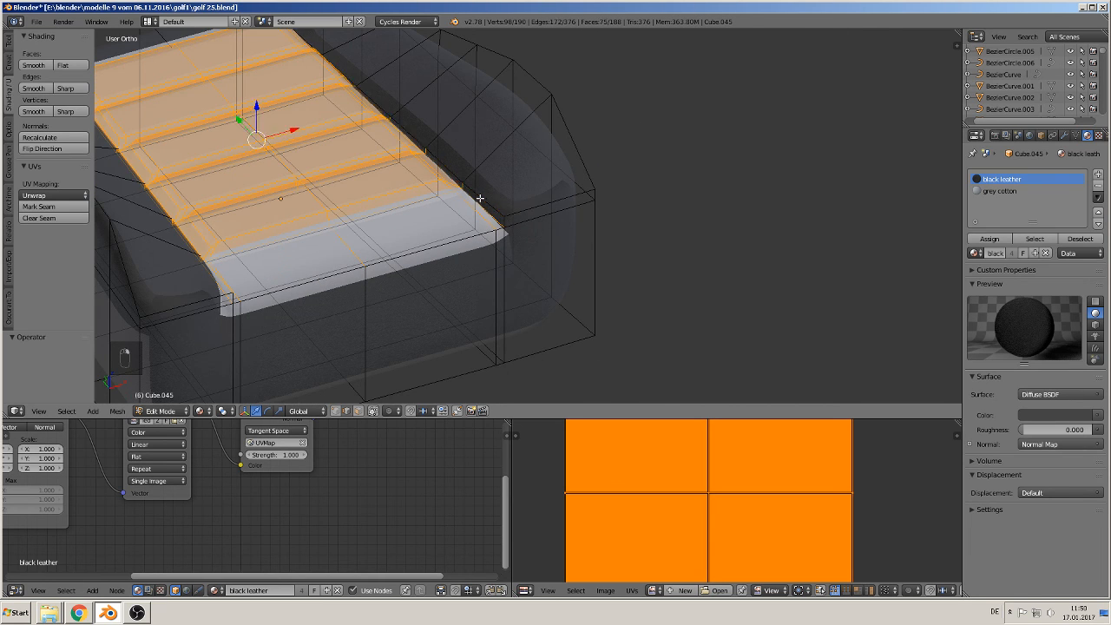
pyautogui.moveTo(371, 99); pyautogui.dragTo(323, 224, button='middle')
pyautogui.keyDown('shift'); pyautogui.rightClick(306, 253); pyautogui.keyUp('shift')
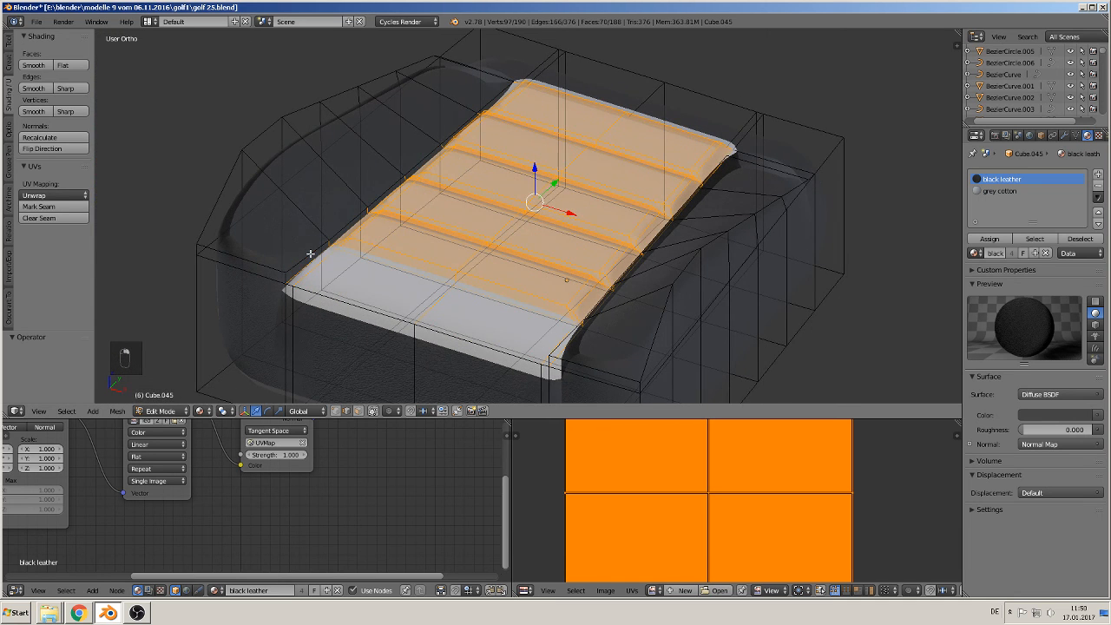
# Try deleting the vertices of the reduced centre panel selection and undo the deletion
pyautogui.press('x')
pyautogui.click(359, 258)
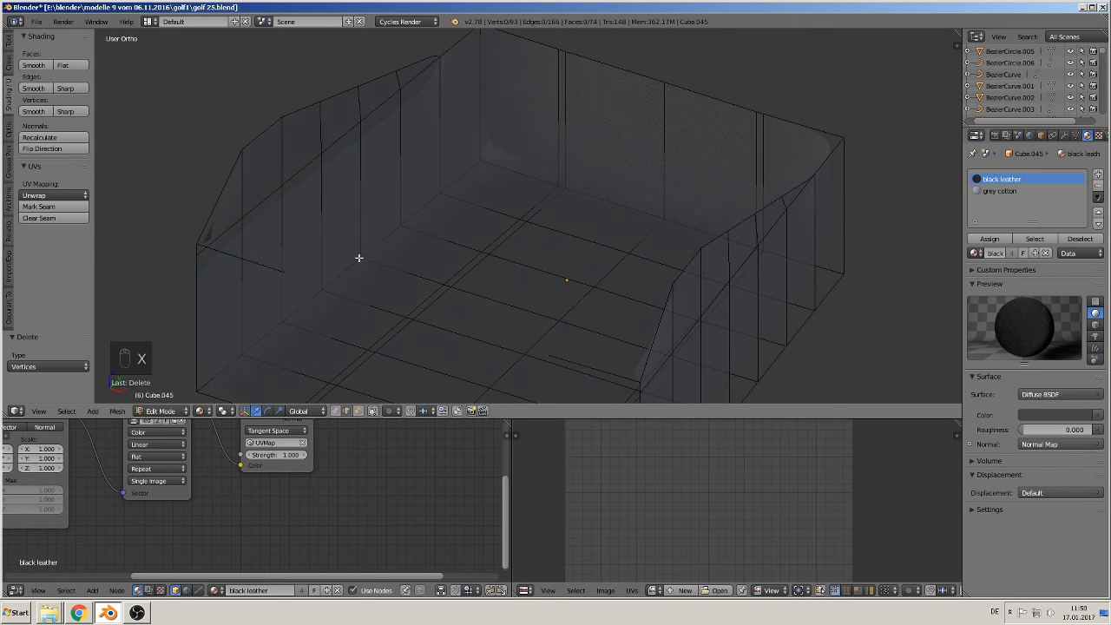
pyautogui.scroll(-4, 360, 261)
pyautogui.moveTo(367, 266)
pyautogui.mouseDown(button='middle')
pyautogui.moveTo(442, 268)
pyautogui.moveTo(381, 266)
pyautogui.mouseUp(button='middle')
pyautogui.hotkey('ctrl', 'z')
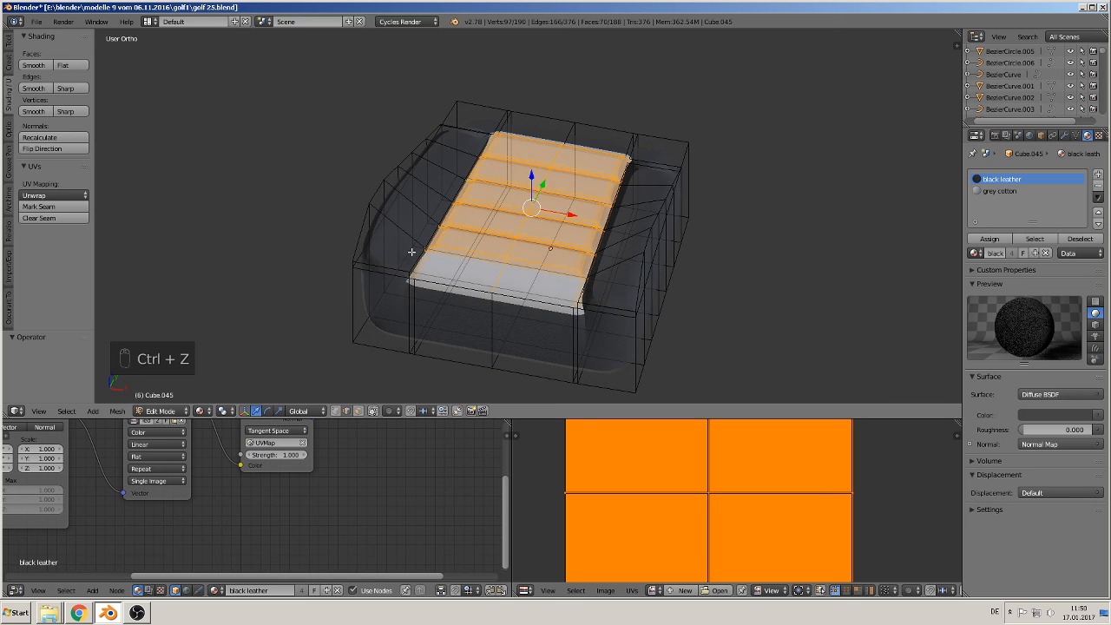
# Clear the selection and, with face selection, delete the vertices of the two rib faces behind the panel's front strip
pyautogui.scroll(4, 414, 251)
pyautogui.press('a')
pyautogui.moveTo(476, 276); pyautogui.dragTo(409, 347, button='middle')
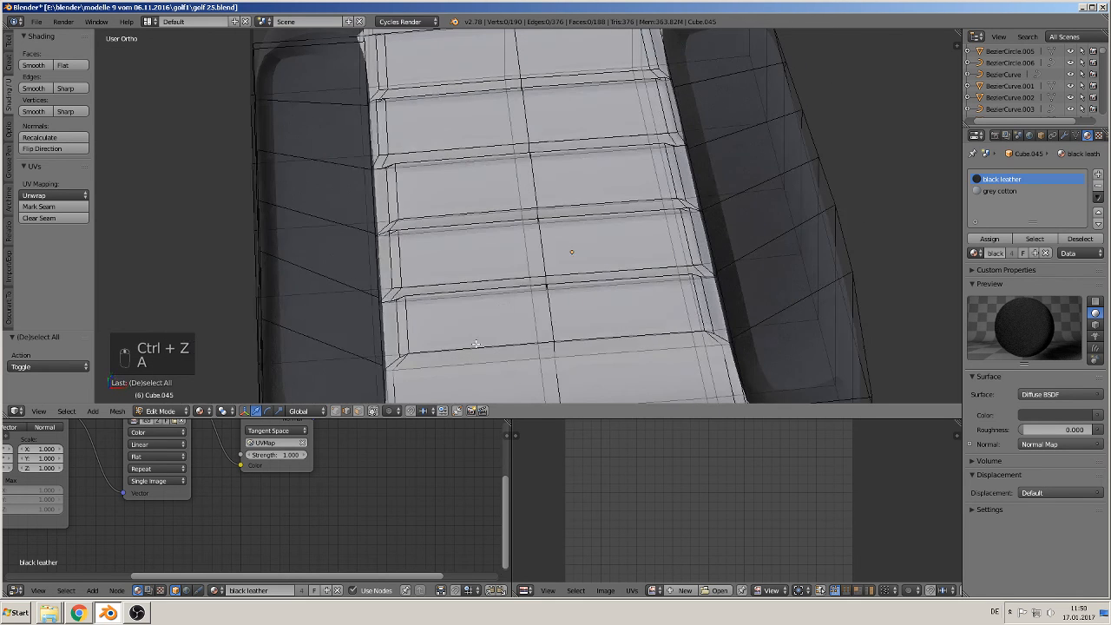
pyautogui.click(358, 410)
pyautogui.rightClick(493, 327)
pyautogui.press('x')
pyautogui.click(493, 327)
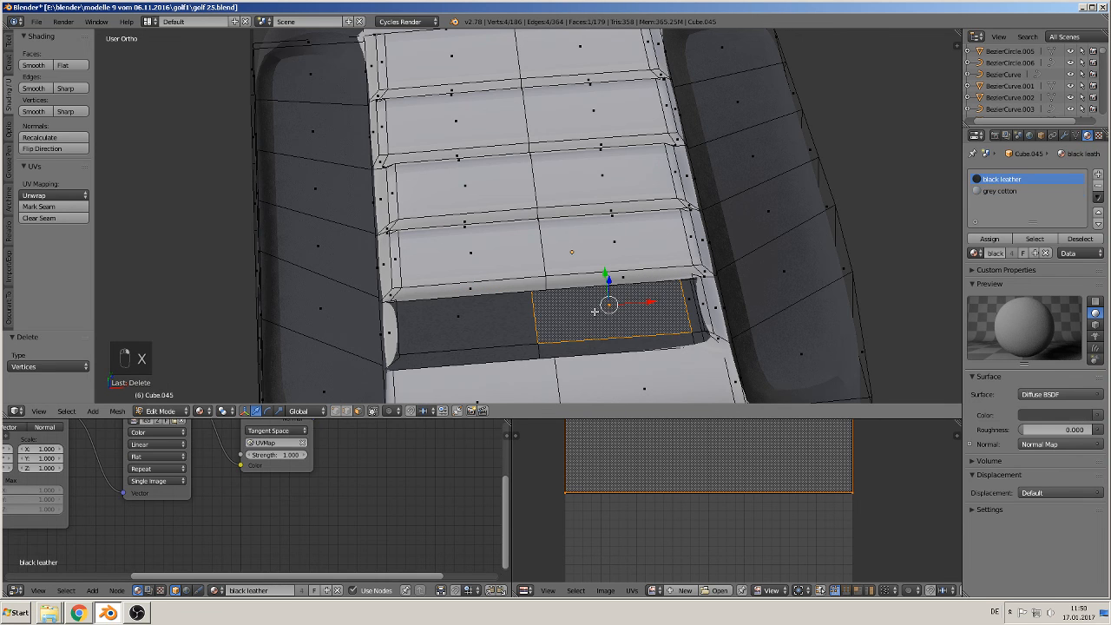
pyautogui.rightClick(582, 245)
pyautogui.press('x')
pyautogui.click(580, 242)
# Delete the vertices of the remaining rib faces one by one up to the cushion's back end
pyautogui.rightClick(581, 173)
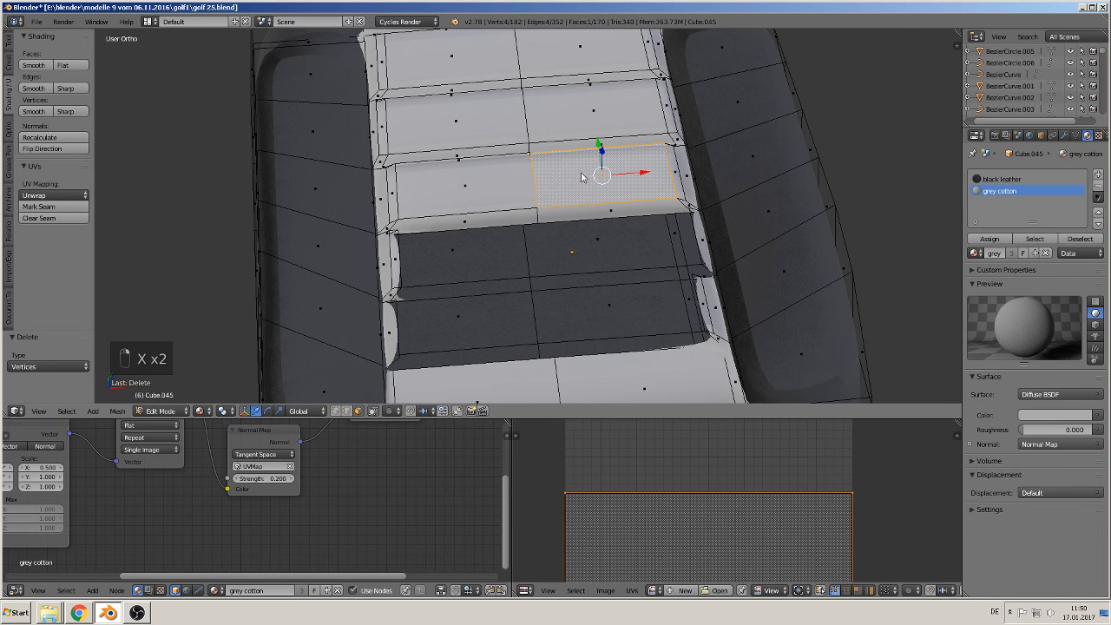
pyautogui.press('x')
pyautogui.click(580, 170)
pyautogui.rightClick(570, 126)
pyautogui.press('x')
pyautogui.click(570, 121)
pyautogui.scroll(-3, 555, 241)
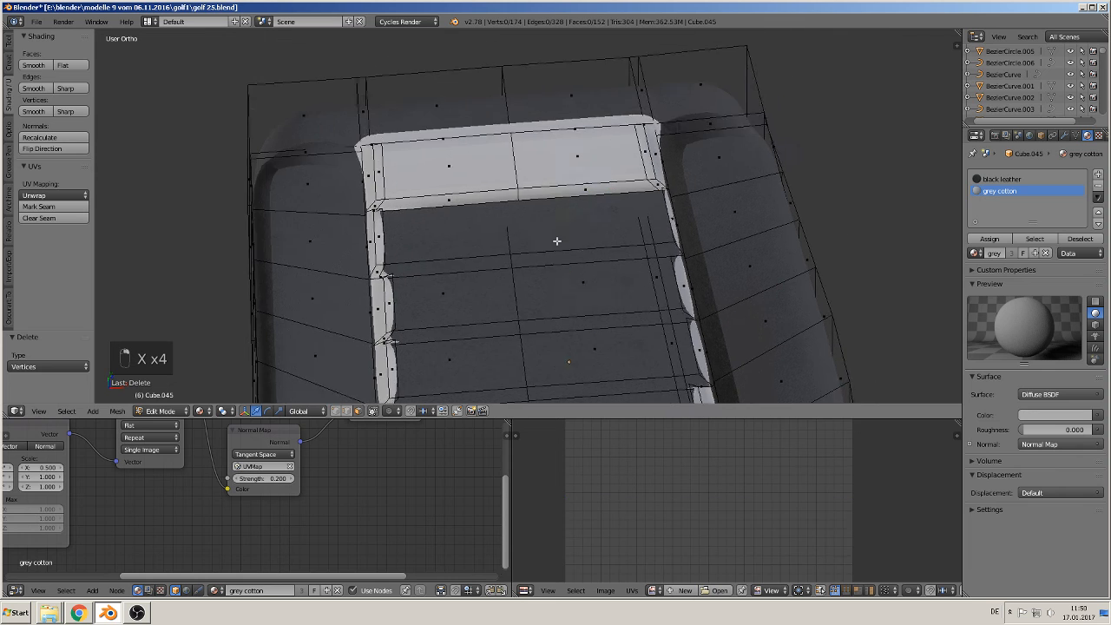
pyautogui.rightClick(568, 172)
pyautogui.press('x')
pyautogui.click(569, 169)
# Try deleting the vertices of one face of the panel's front strip and undo the deletion
pyautogui.scroll(-2, 540, 209)
pyautogui.moveTo(541, 210); pyautogui.dragTo(536, 184, button='middle')
pyautogui.rightClick(473, 276)
pyautogui.press('x')
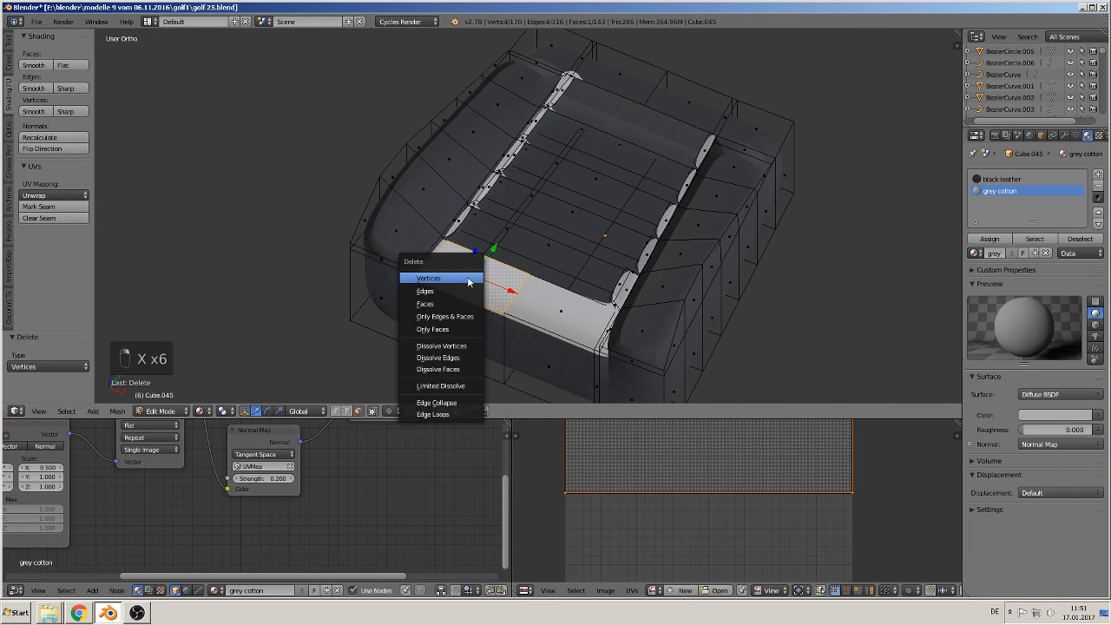
pyautogui.click(476, 278)
pyautogui.hotkey('ctrl', 'z')
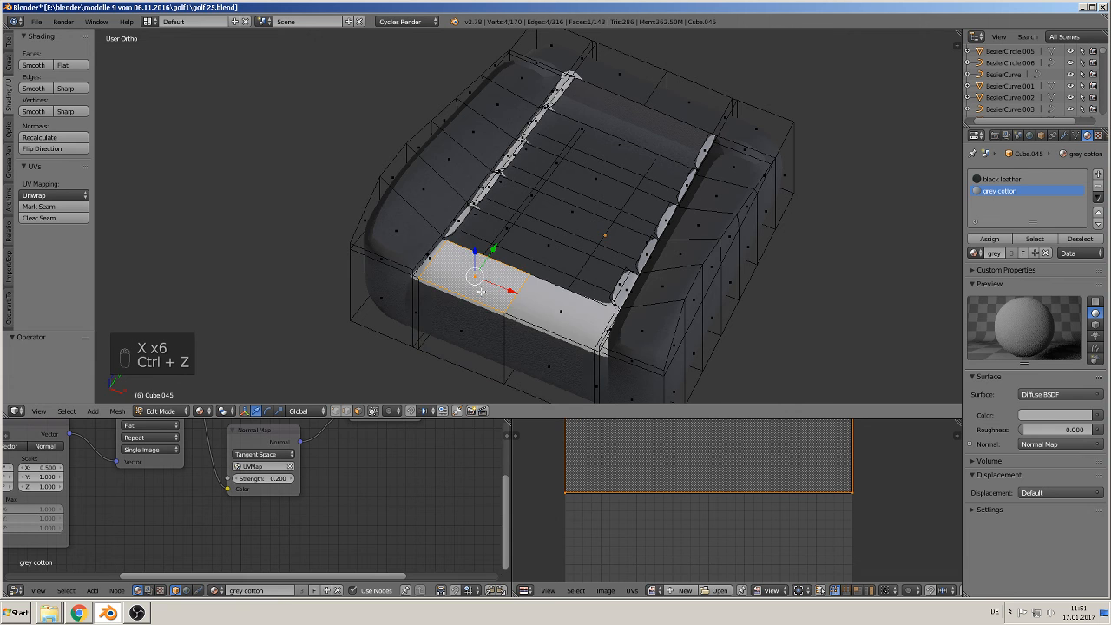
# With vertex selection, delete the middle vertex on the inner edge of the panel's front strip
pyautogui.scroll(5, 478, 297)
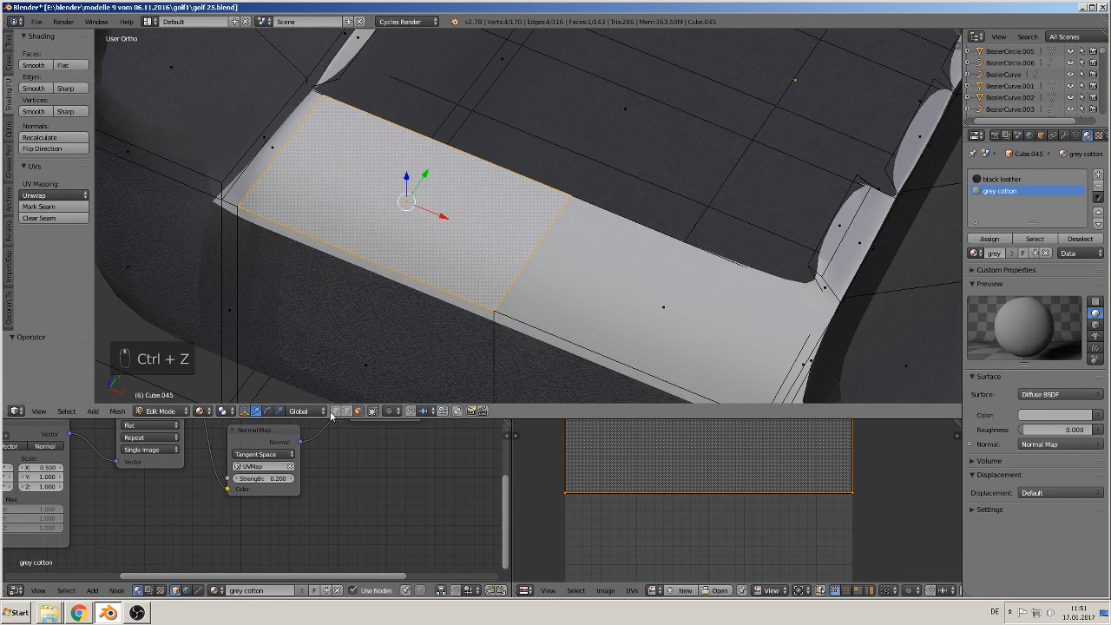
pyautogui.rightClick(570, 198)
pyautogui.press('x')
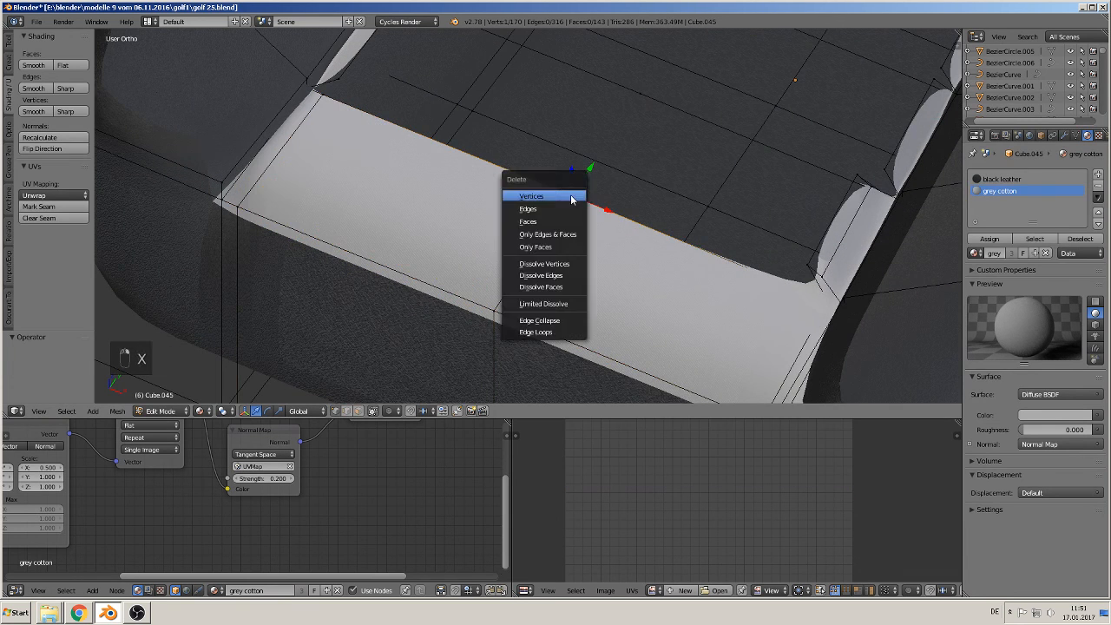
pyautogui.click(571, 199)
# Turn off the viewport display of the cushion's Subdivision Surface modifier
pyautogui.moveTo(550, 196); pyautogui.dragTo(448, 276, button='middle')
pyautogui.click(1066, 135)
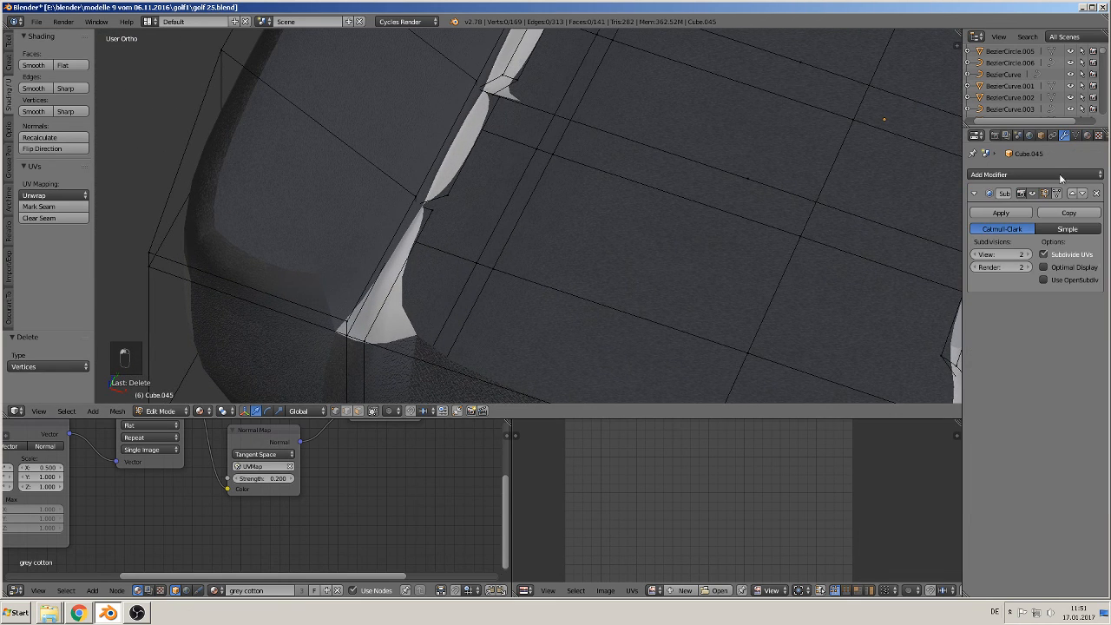
pyautogui.click(1033, 193)
# Delete the leftover inner vertices of the frontmost rib remnants along one long edge of the opening
pyautogui.scroll(-3, 692, 201)
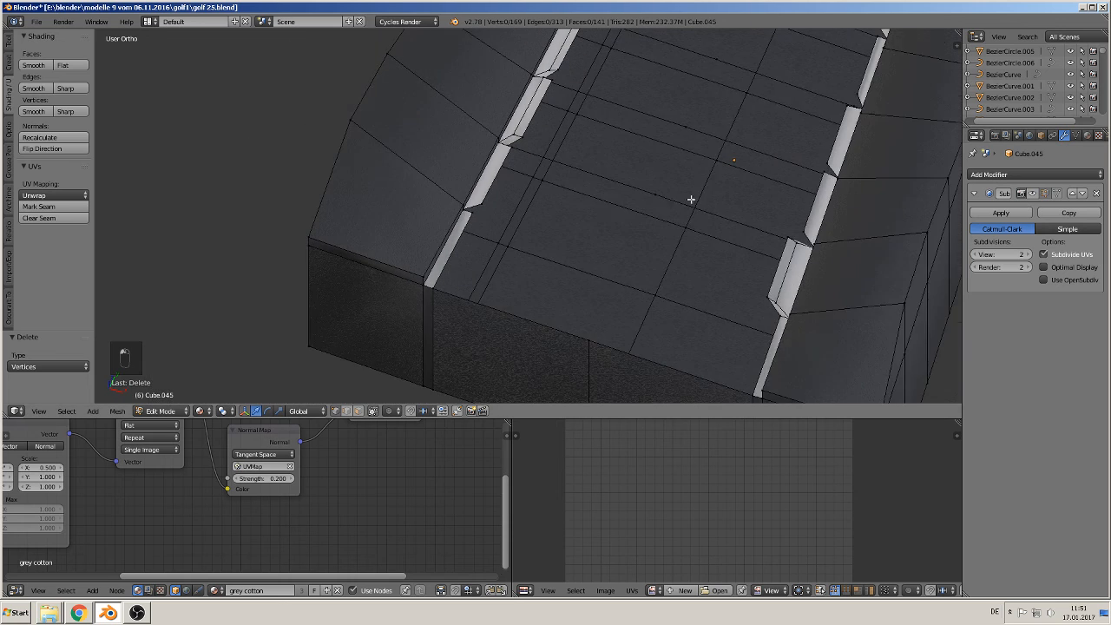
pyautogui.scroll(1, 599, 213)
pyautogui.moveTo(490, 233); pyautogui.dragTo(442, 269, button='middle')
pyautogui.rightClick(443, 270)
pyautogui.keyDown('shift'); pyautogui.rightClick(451, 275); pyautogui.keyUp('shift')
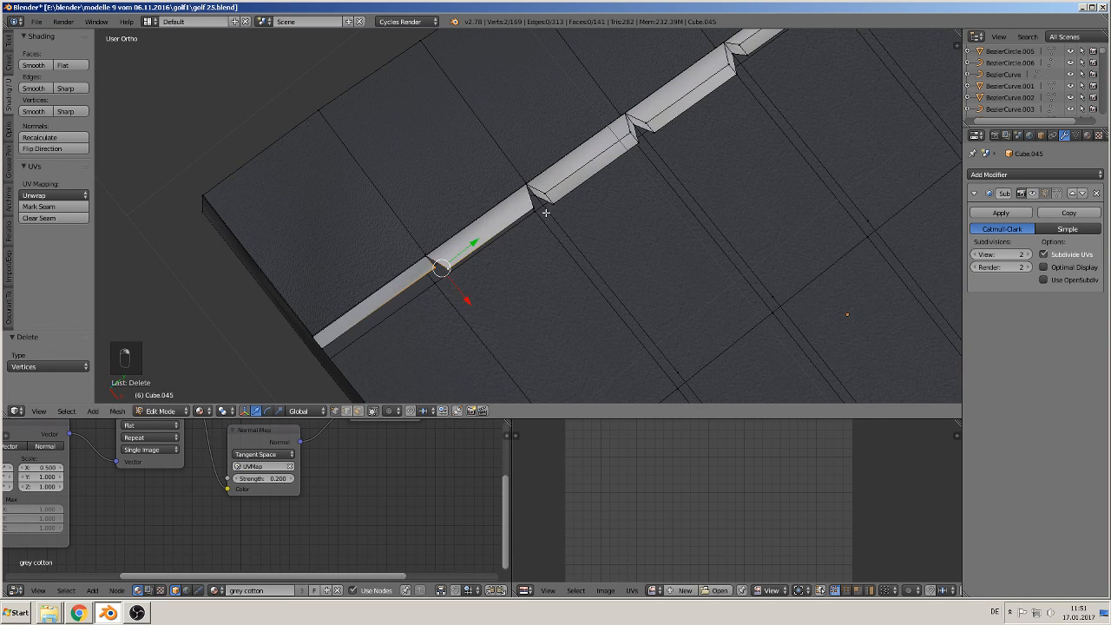
pyautogui.keyDown('shift'); pyautogui.rightClick(536, 210); pyautogui.keyUp('shift')
pyautogui.press('x')
pyautogui.click(523, 227)
# Delete the five inner vertices of the next leftover rib segment along the same edge
pyautogui.keyDown('shift'); pyautogui.moveTo(559, 231); pyautogui.dragTo(483, 288, button='middle'); pyautogui.keyUp('shift')
pyautogui.rightClick(470, 256)
pyautogui.keyDown('shift'); pyautogui.rightClick(475, 264); pyautogui.keyUp('shift')
pyautogui.keyDown('shift'); pyautogui.rightClick(460, 256); pyautogui.keyUp('shift')
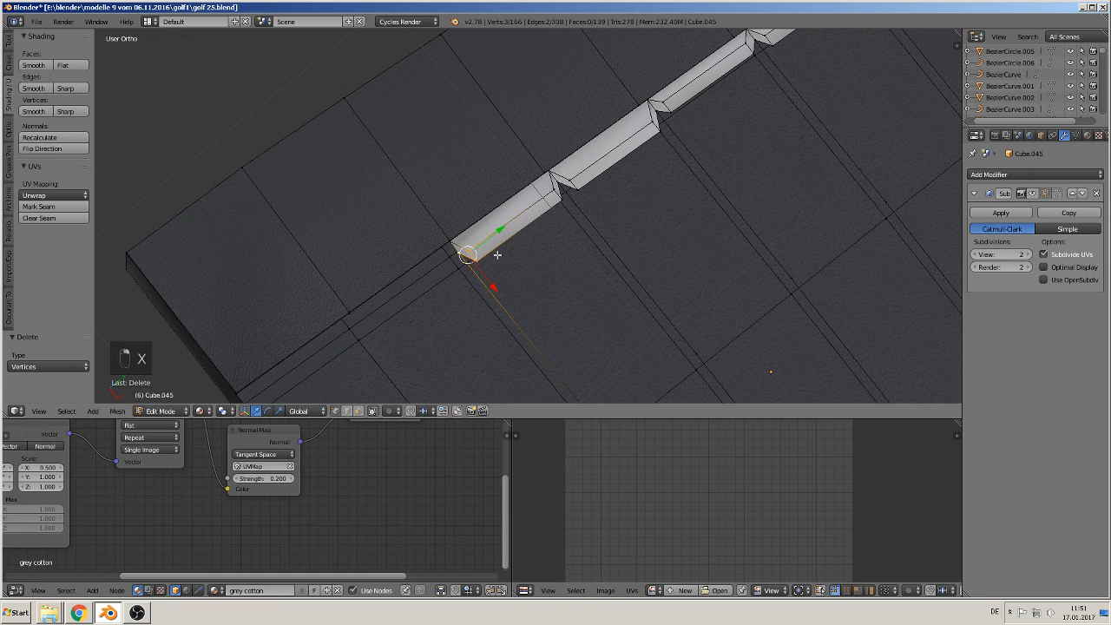
pyautogui.keyDown('shift'); pyautogui.rightClick(559, 205); pyautogui.keyUp('shift')
pyautogui.keyDown('shift'); pyautogui.rightClick(552, 200); pyautogui.keyUp('shift')
pyautogui.press('x')
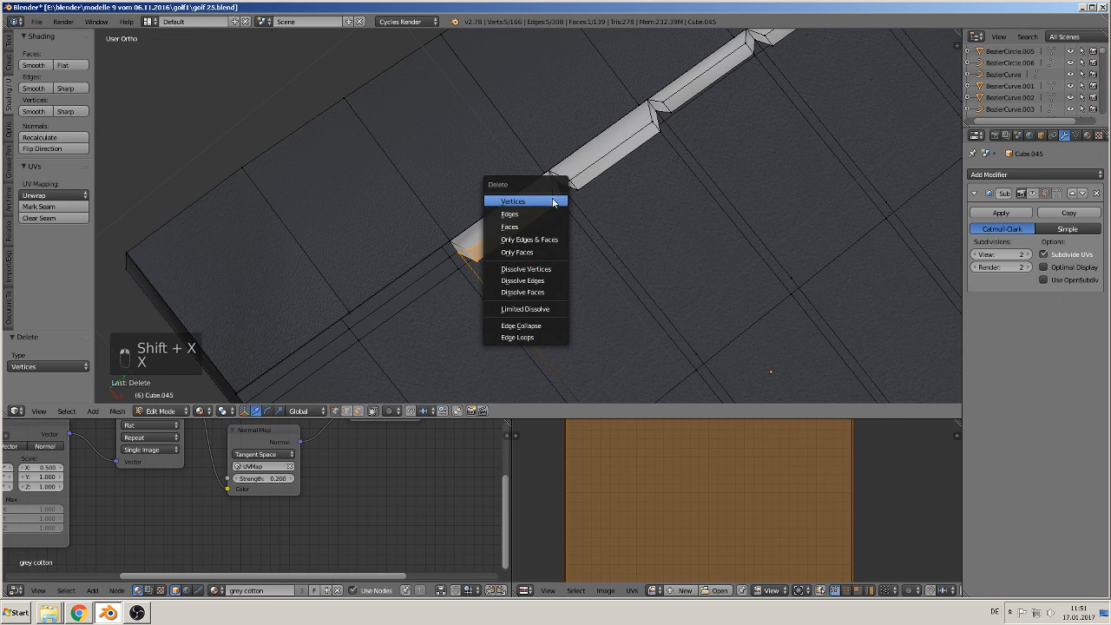
pyautogui.click(554, 201)
# Delete the four inner vertices of the following rib remnant farther back on that edge
pyautogui.keyDown('shift'); pyautogui.moveTo(554, 201); pyautogui.dragTo(445, 288, button='middle'); pyautogui.keyUp('shift')
pyautogui.rightClick(466, 267)
pyautogui.keyDown('shift'); pyautogui.rightClick(472, 278); pyautogui.keyUp('shift')
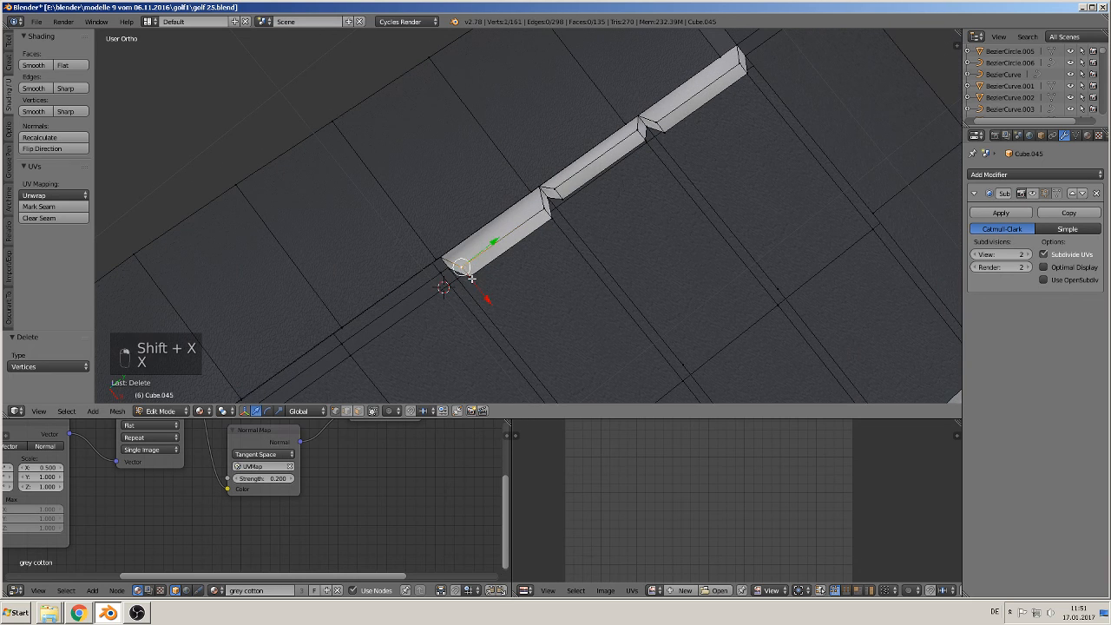
pyautogui.keyDown('shift'); pyautogui.rightClick(544, 205); pyautogui.keyUp('shift')
pyautogui.keyDown('shift'); pyautogui.rightClick(550, 214); pyautogui.keyUp('shift')
pyautogui.press('x')
pyautogui.click(563, 213)
# Delete the inner vertices of the next two rib remnants toward the rear along the same edge
pyautogui.rightClick(547, 188)
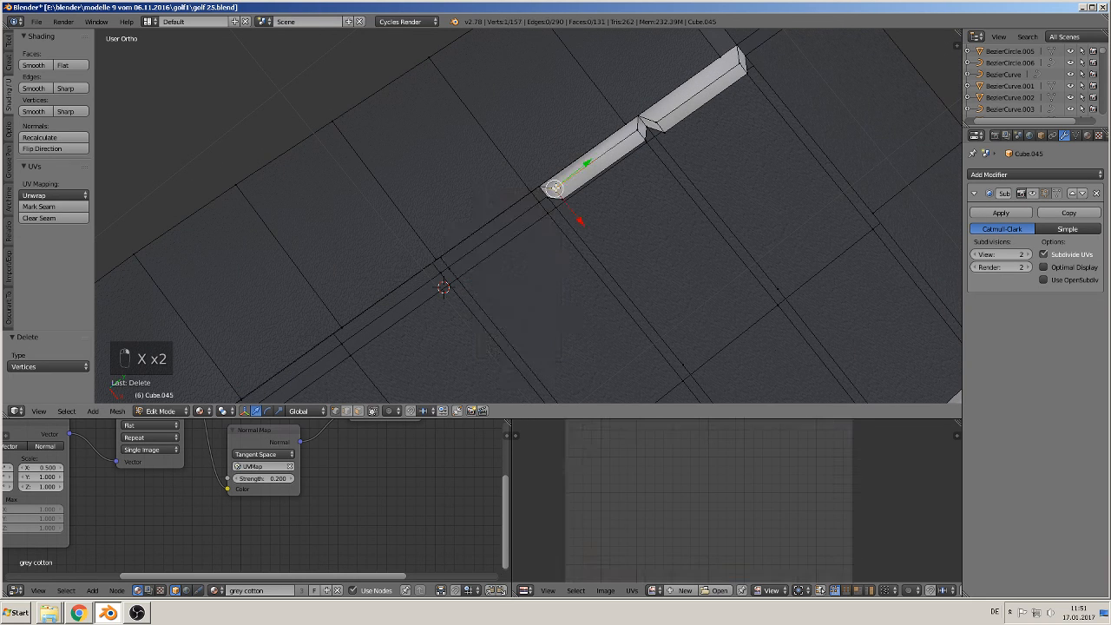
pyautogui.keyDown('shift'); pyautogui.rightClick(559, 201); pyautogui.keyUp('shift')
pyautogui.keyDown('shift'); pyautogui.rightClick(647, 138); pyautogui.keyUp('shift')
pyautogui.keyDown('shift'); pyautogui.rightClick(640, 129); pyautogui.keyUp('shift')
pyautogui.hotkey('shift', 'x')
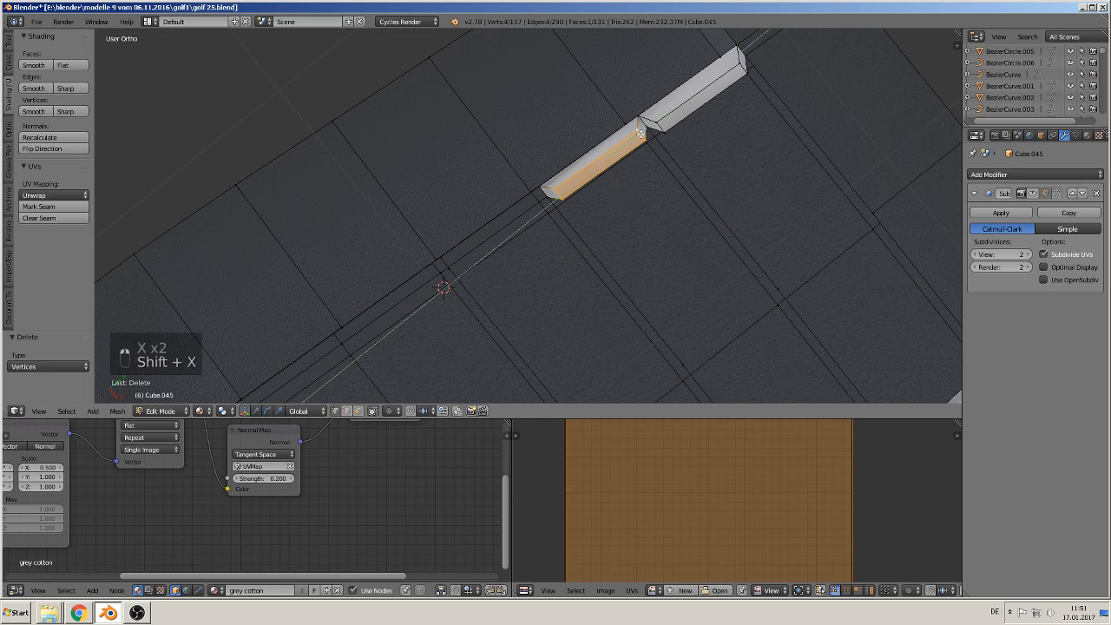
pyautogui.press('x')
pyautogui.click(640, 131)
# Delete the four inner vertices of the last rib remnant at the rear end of that edge
pyautogui.rightClick(663, 121)
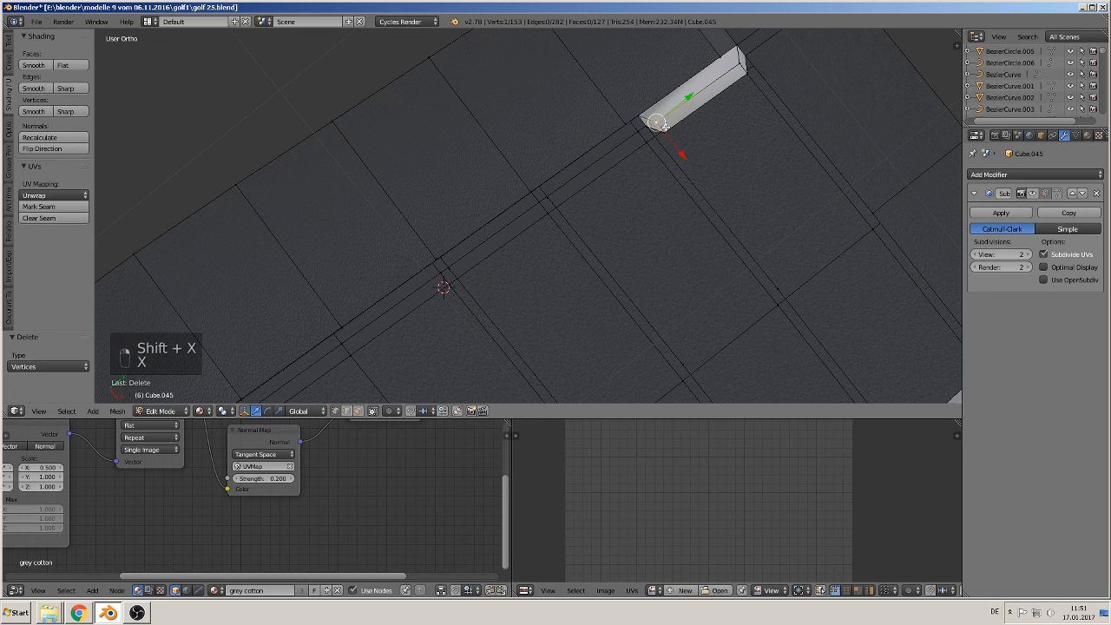
pyautogui.keyDown('shift'); pyautogui.rightClick(668, 130); pyautogui.keyUp('shift')
pyautogui.keyDown('shift'); pyautogui.rightClick(744, 75); pyautogui.keyUp('shift')
pyautogui.keyDown('shift'); pyautogui.rightClick(743, 63); pyautogui.keyUp('shift')
pyautogui.hotkey('shift', 'x')
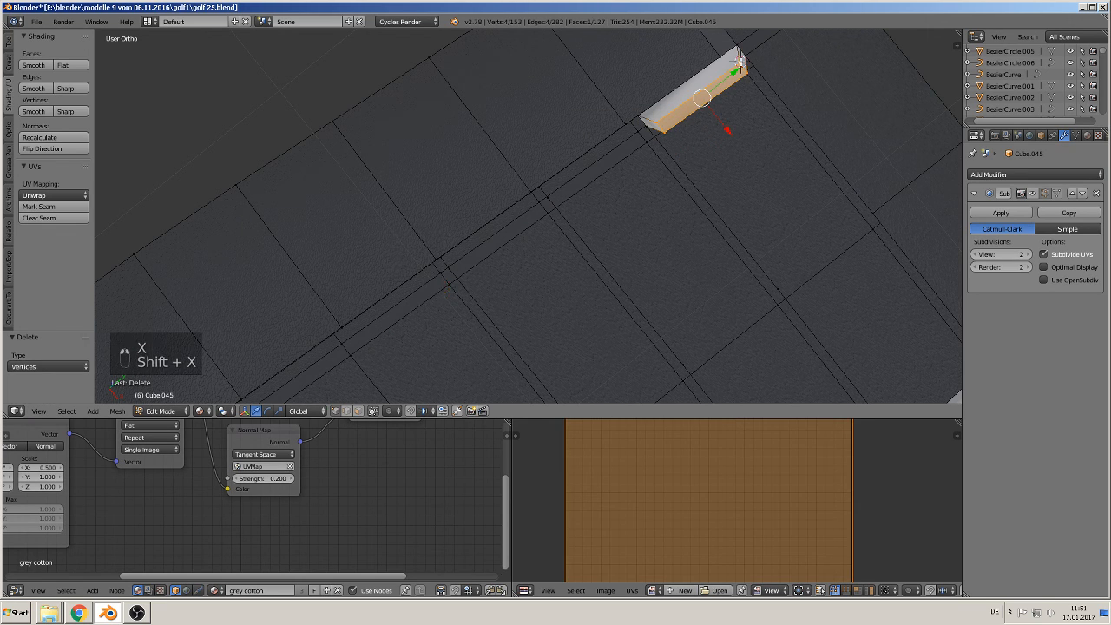
pyautogui.press('x')
pyautogui.click(738, 67)
# Delete the two inner vertices of a middle rib remnant along the opposite long edge of the opening
pyautogui.moveTo(738, 73); pyautogui.dragTo(688, 199, button='middle')
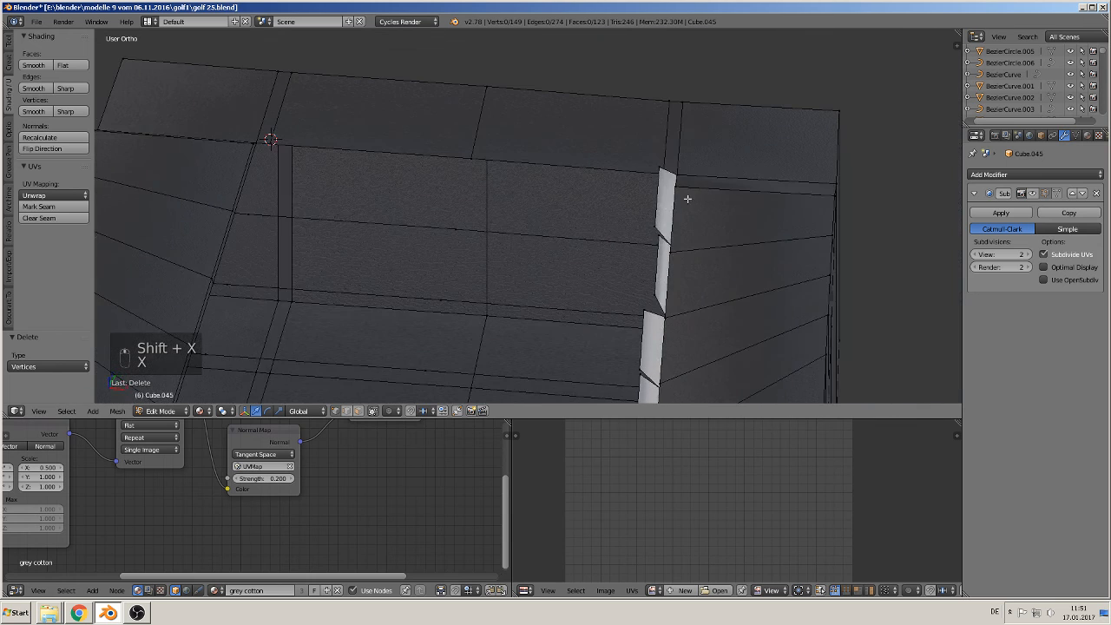
pyautogui.moveTo(636, 227); pyautogui.dragTo(373, 219, button='middle')
pyautogui.moveTo(317, 213); pyautogui.dragTo(309, 235, button='right')
pyautogui.middleClick(308, 243)
pyautogui.rightClick(321, 238)
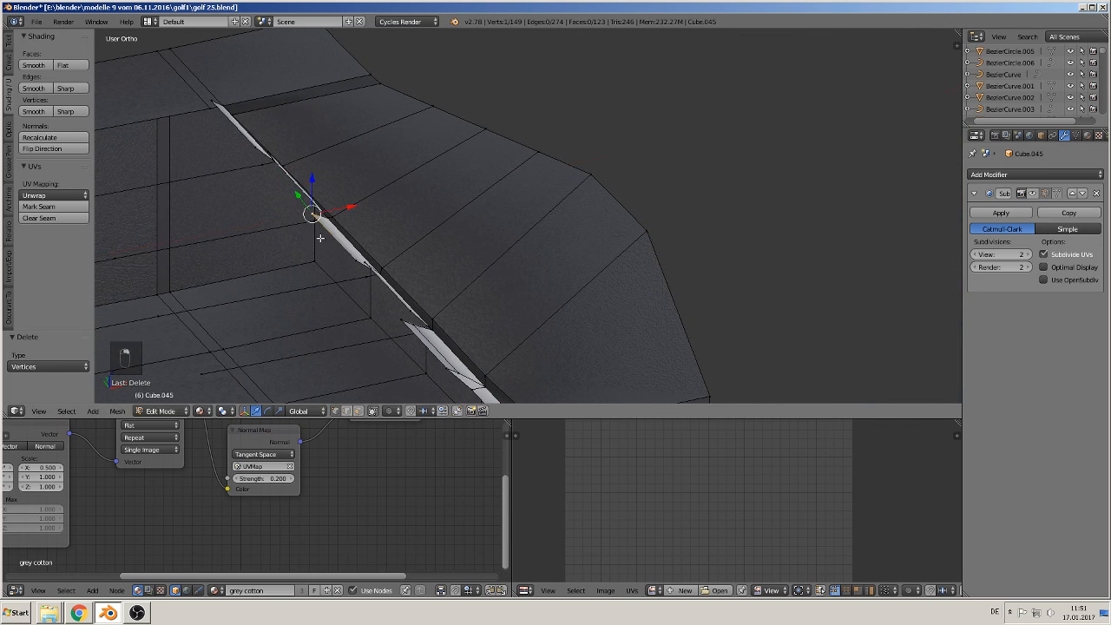
pyautogui.moveTo(320, 239); pyautogui.dragTo(392, 338, button='middle')
pyautogui.keyDown('shift'); pyautogui.rightClick(411, 250); pyautogui.keyUp('shift')
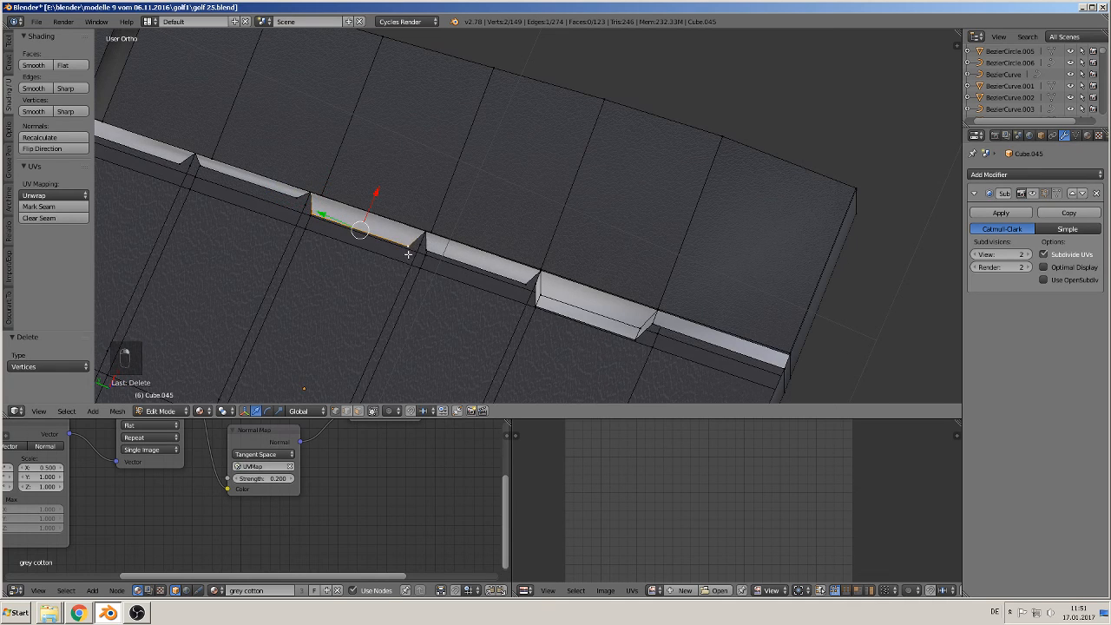
pyautogui.press('x')
pyautogui.click(409, 253)
# Delete the inner vertices of the two rib remnants between the cleared middle segment and the rear of this edge
pyautogui.rightClick(295, 202)
pyautogui.keyDown('shift'); pyautogui.rightClick(203, 177); pyautogui.keyUp('shift')
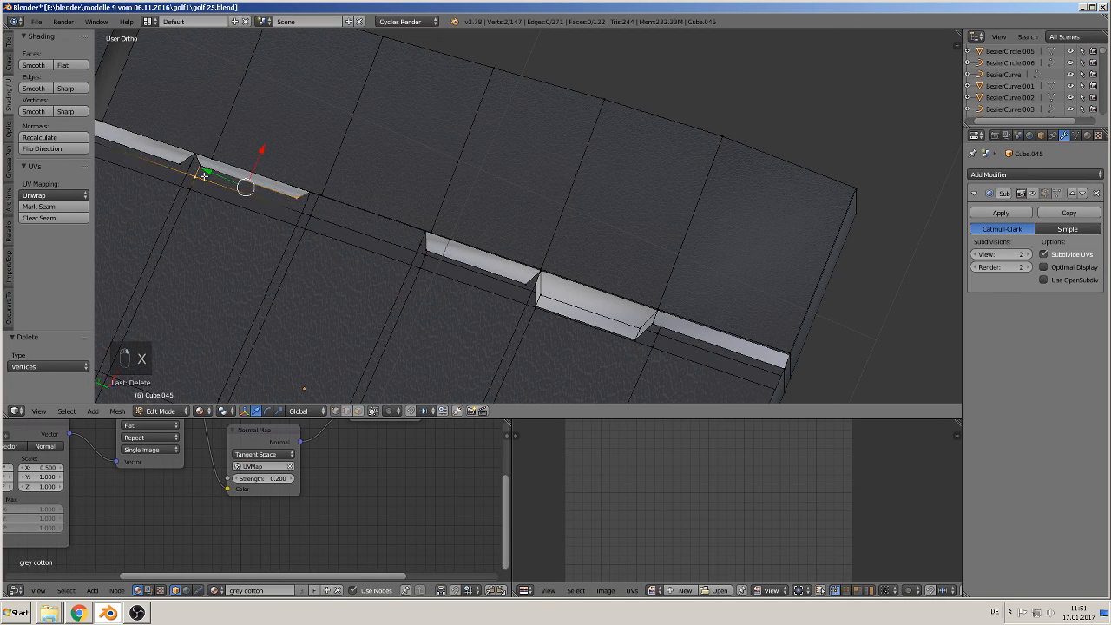
pyautogui.press('x')
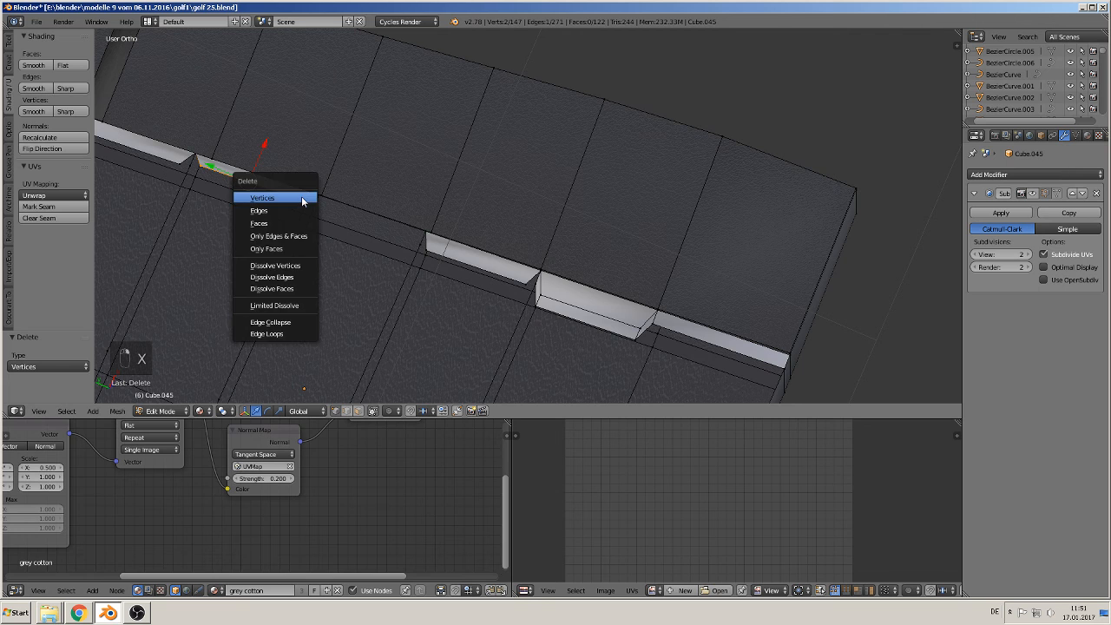
pyautogui.click(261, 196)
pyautogui.moveTo(308, 174); pyautogui.dragTo(401, 197, button='middle')
pyautogui.rightClick(399, 194)
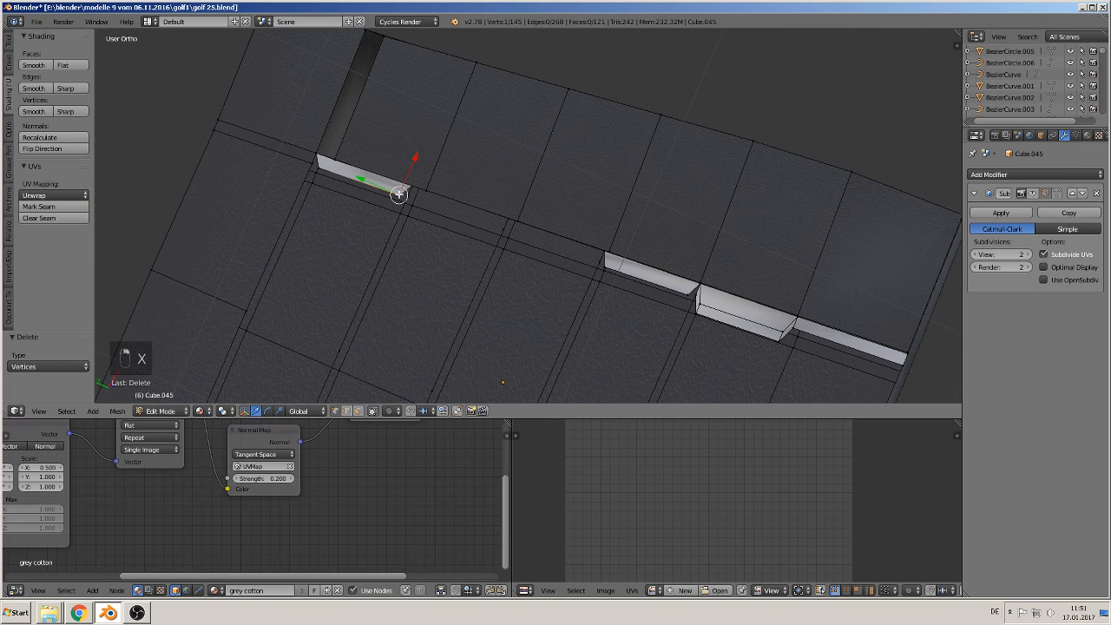
pyautogui.press('x')
pyautogui.click(321, 166)
# Delete the two inner vertices of the rib remnant just in front of the cleared segments
pyautogui.rightClick(601, 262)
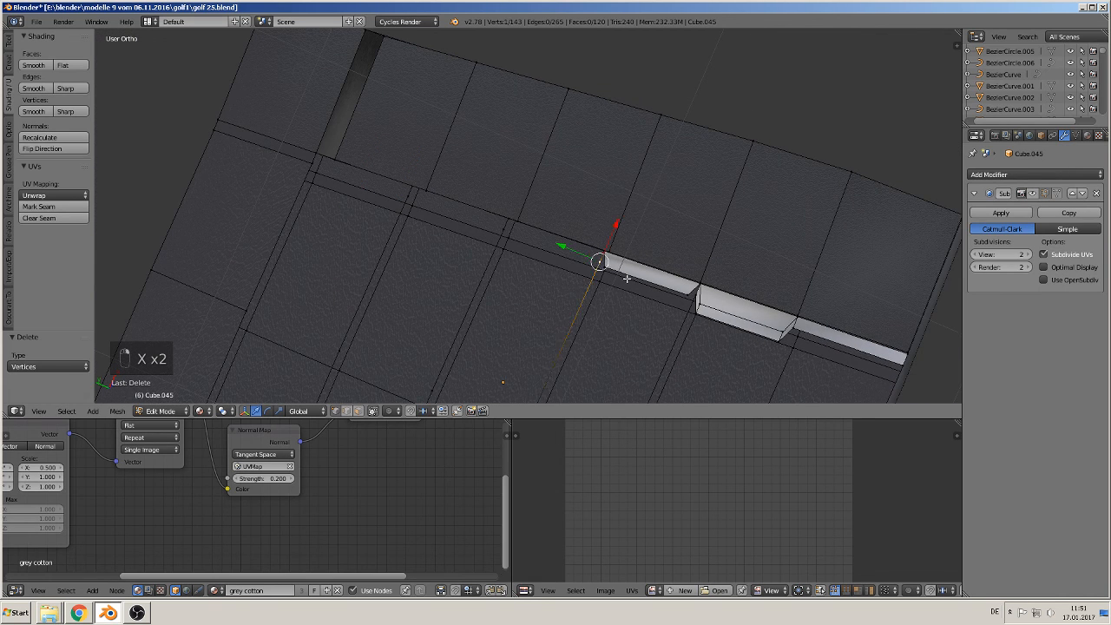
pyautogui.moveTo(599, 265); pyautogui.dragTo(615, 272)
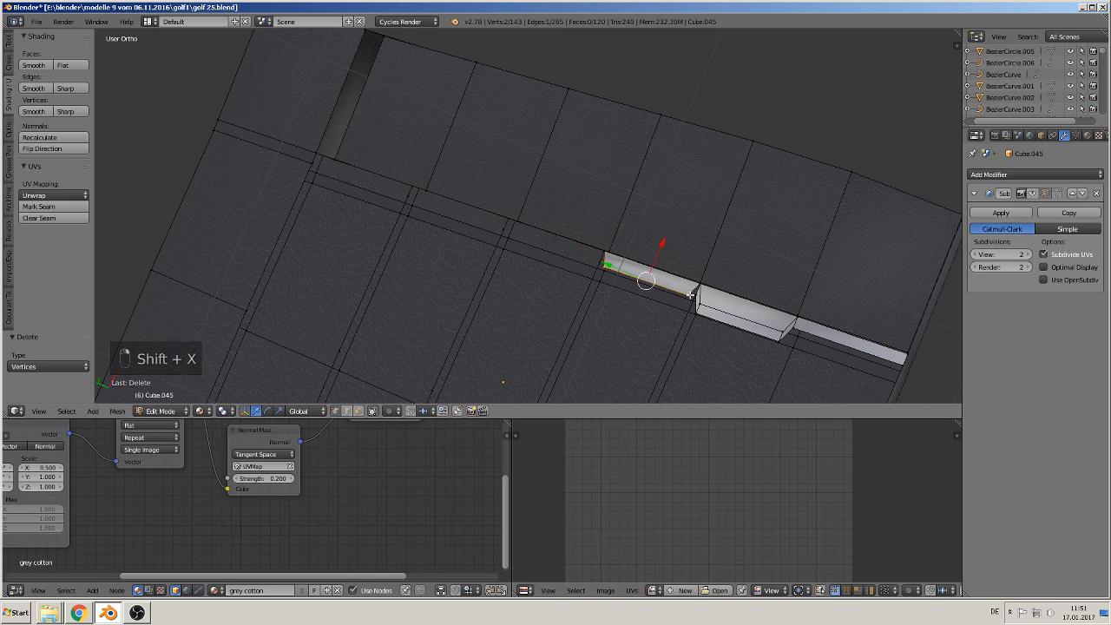
pyautogui.press('x')
pyautogui.click(692, 296)
# Delete the four inner vertices of the deeper rib remnant, second from the front on this edge
pyautogui.keyDown('shift'); pyautogui.moveTo(692, 295); pyautogui.dragTo(533, 259, button='middle'); pyautogui.keyUp('shift')
pyautogui.keyDown('shift'); pyautogui.rightClick(531, 259); pyautogui.keyUp('shift')
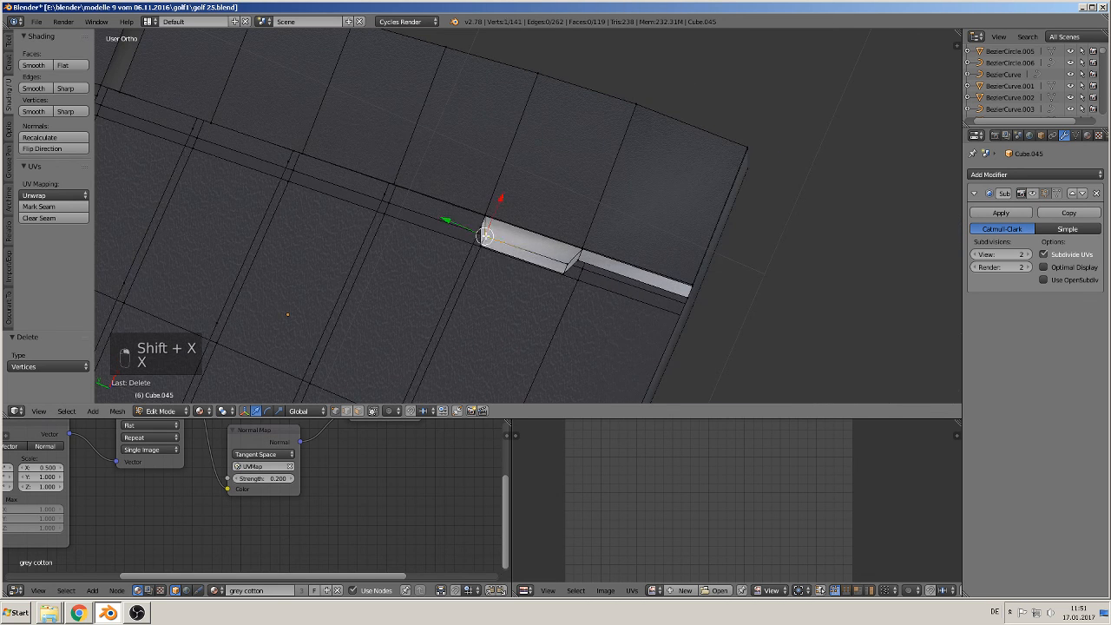
pyautogui.keyDown('shift'); pyautogui.rightClick(569, 271); pyautogui.keyUp('shift')
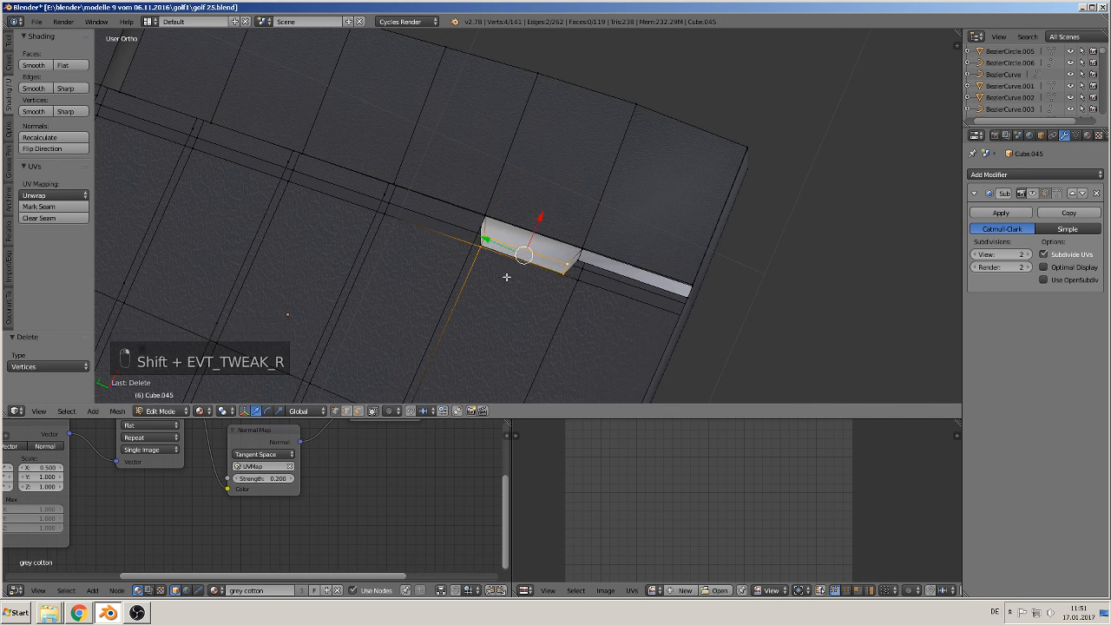
pyautogui.scroll(5, 509, 275)
pyautogui.scroll(-2, 481, 248)
pyautogui.keyDown('shift'); pyautogui.rightClick(448, 219); pyautogui.keyUp('shift')
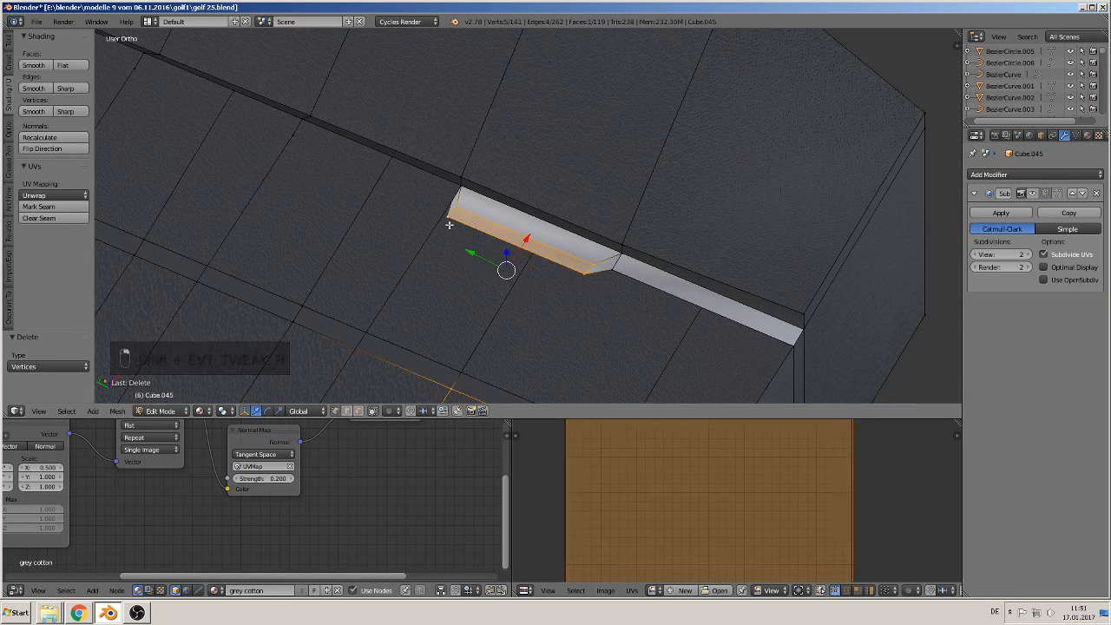
pyautogui.keyDown('shift'); pyautogui.rightClick(448, 386); pyautogui.keyUp('shift')
pyautogui.hotkey('shift', 'x')
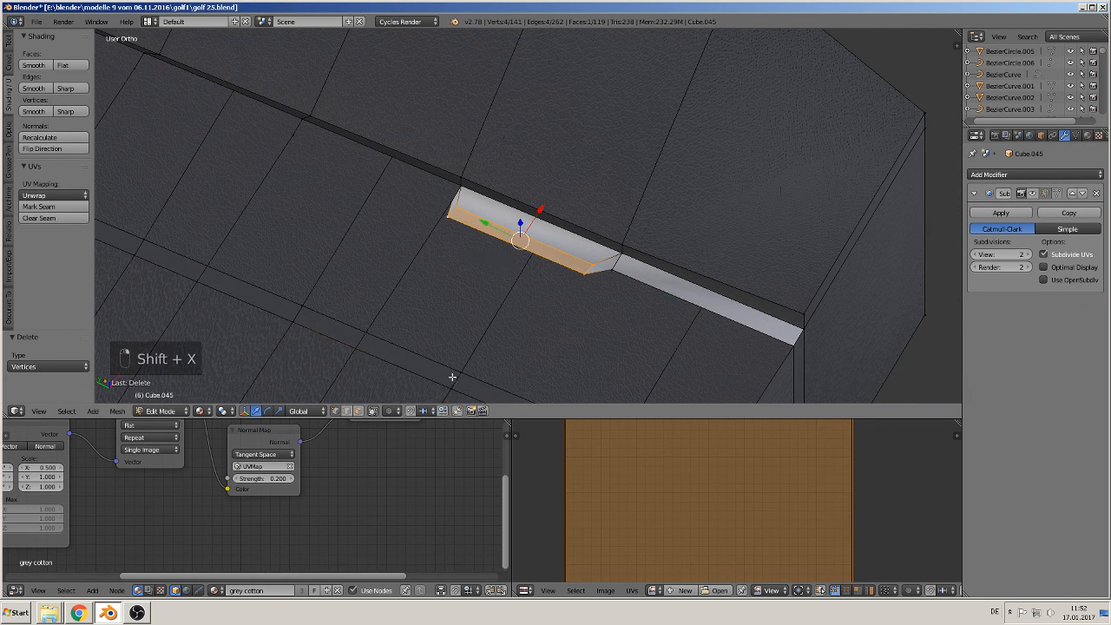
pyautogui.press('x')
pyautogui.click(513, 307)
# Delete the inner vertex of the frontmost rib remnant on this edge
pyautogui.rightClick(644, 282)
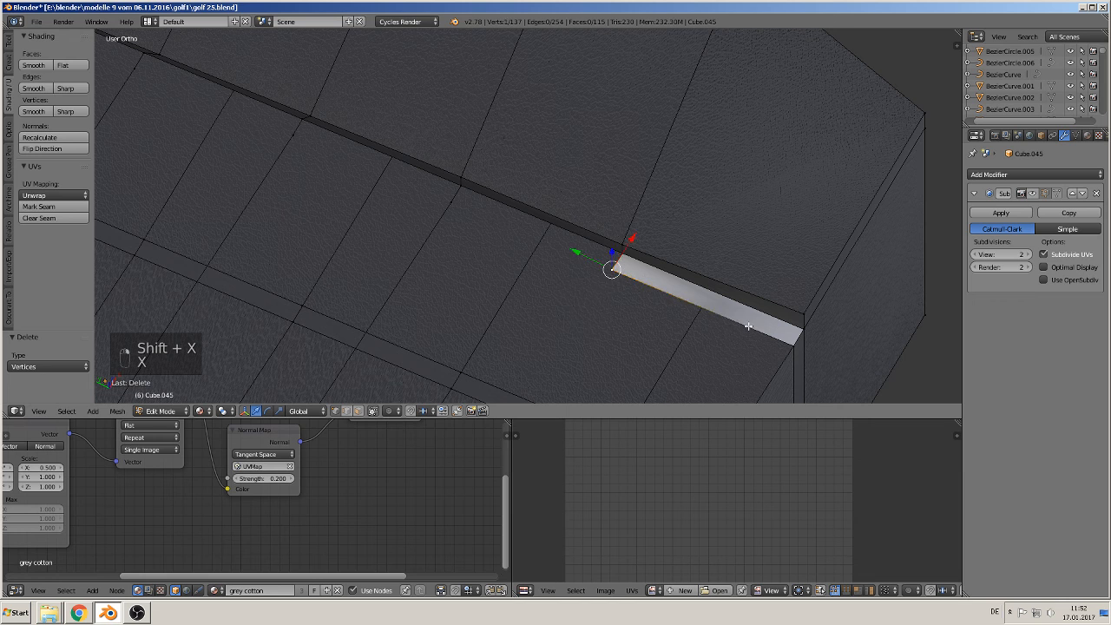
pyautogui.press('x')
pyautogui.click(720, 340)
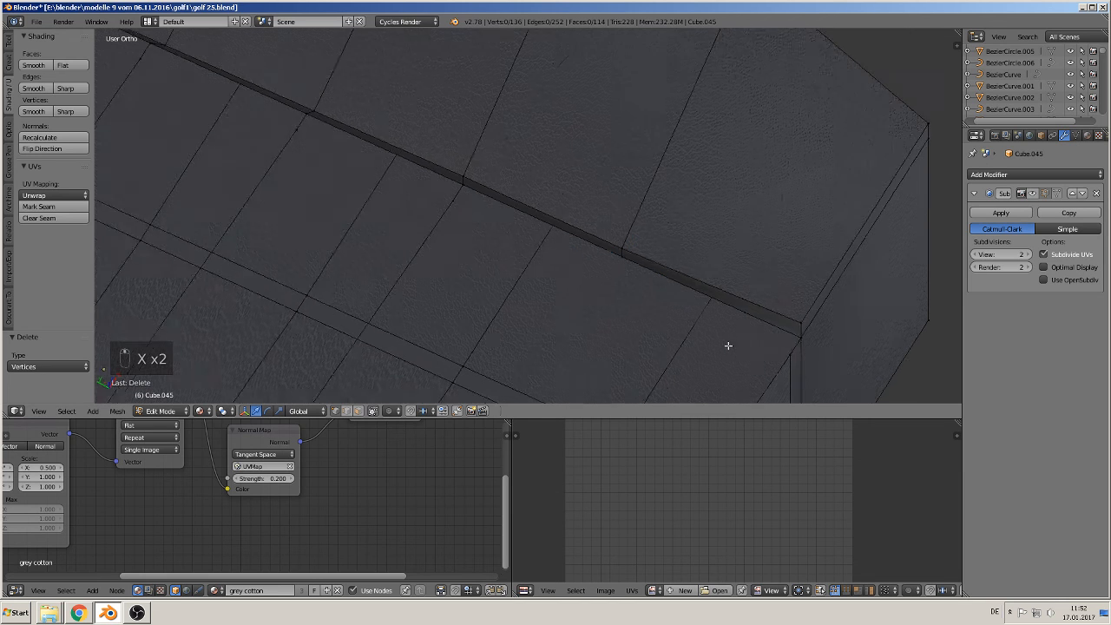
# Delete the four leftover vertices along the middle of the cushion opening
pyautogui.moveTo(726, 345); pyautogui.dragTo(644, 326, button='middle')
pyautogui.scroll(-7, 564, 186)
pyautogui.keyDown('shift'); pyautogui.moveTo(486, 129); pyautogui.dragTo(422, 168, button='middle'); pyautogui.keyUp('shift')
pyautogui.rightClick(422, 167)
pyautogui.keyDown('shift'); pyautogui.rightClick(418, 206); pyautogui.keyUp('shift')
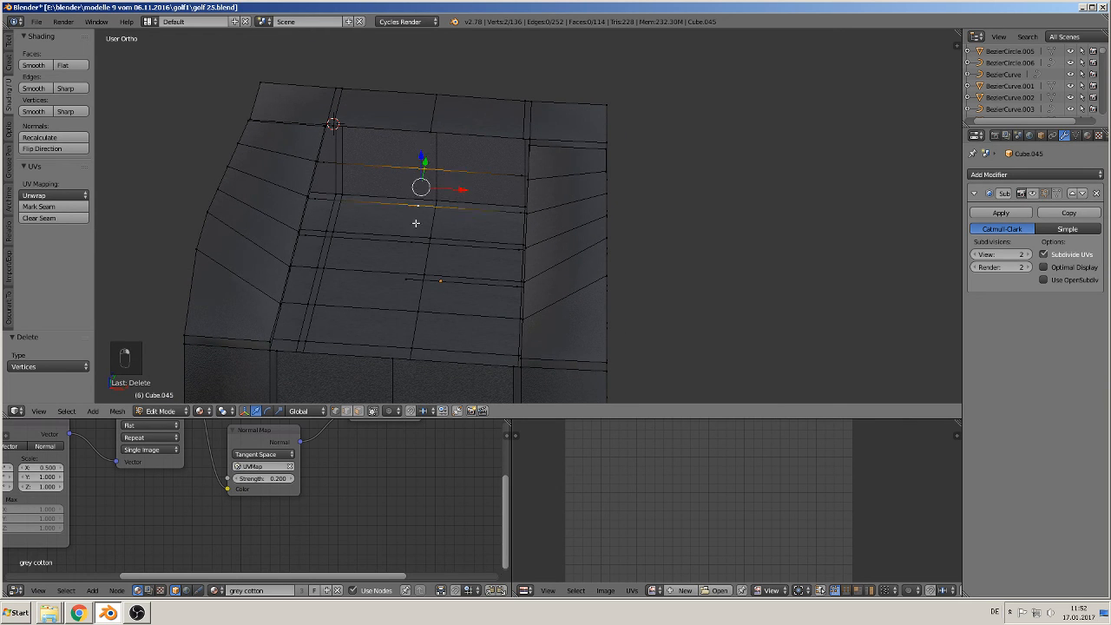
pyautogui.keyDown('shift'); pyautogui.rightClick(411, 245); pyautogui.keyUp('shift')
pyautogui.keyDown('shift'); pyautogui.rightClick(410, 279); pyautogui.keyUp('shift')
pyautogui.press('x')
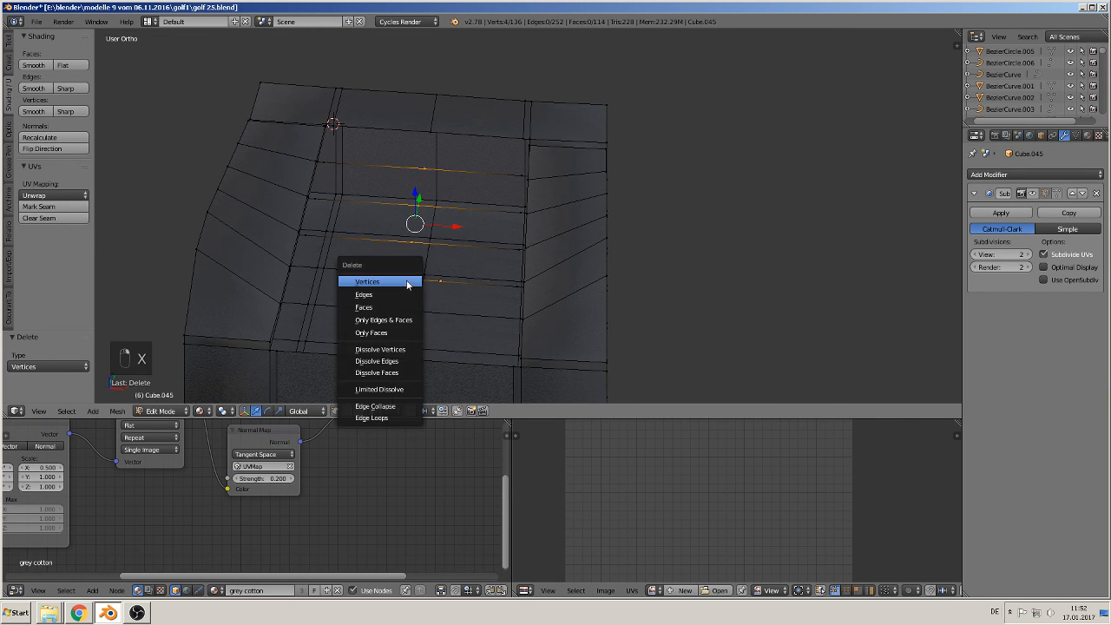
pyautogui.click(409, 286)
# Delete the four stray vertices beside the right-hand long edge of the opening
pyautogui.rightClick(511, 291)
pyautogui.keyDown('shift'); pyautogui.rightClick(507, 253); pyautogui.keyUp('shift')
pyautogui.keyDown('shift'); pyautogui.rightClick(512, 214); pyautogui.keyUp('shift')
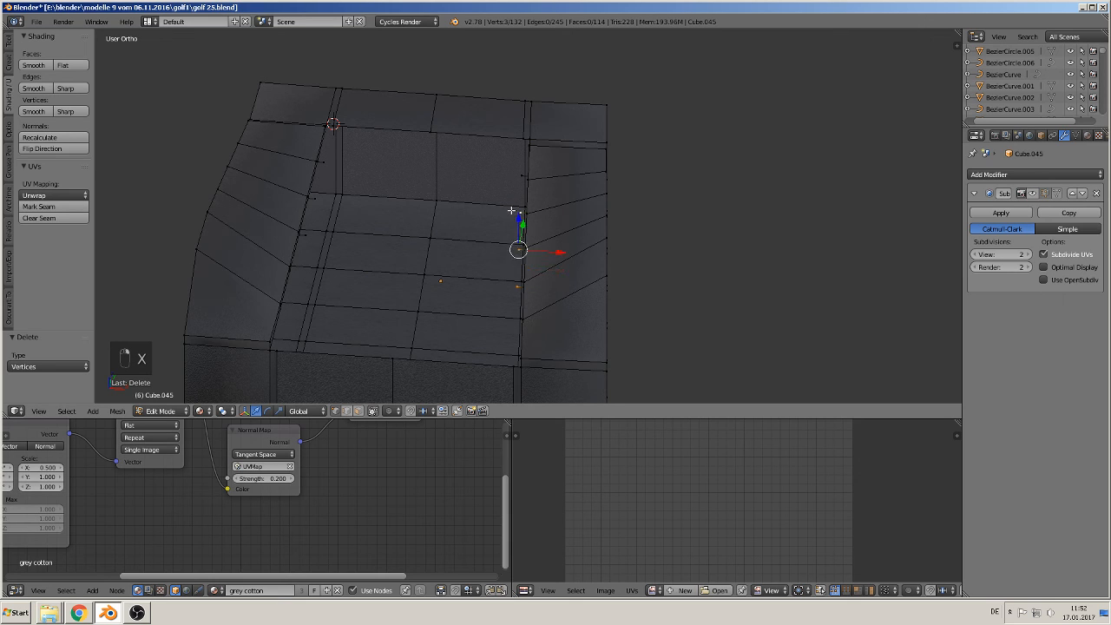
pyautogui.keyDown('shift'); pyautogui.rightClick(511, 173); pyautogui.keyUp('shift')
pyautogui.press('x')
pyautogui.click(511, 174)
# Delete the three stray vertices beside the left-hand long edge of the opening
pyautogui.rightClick(323, 161)
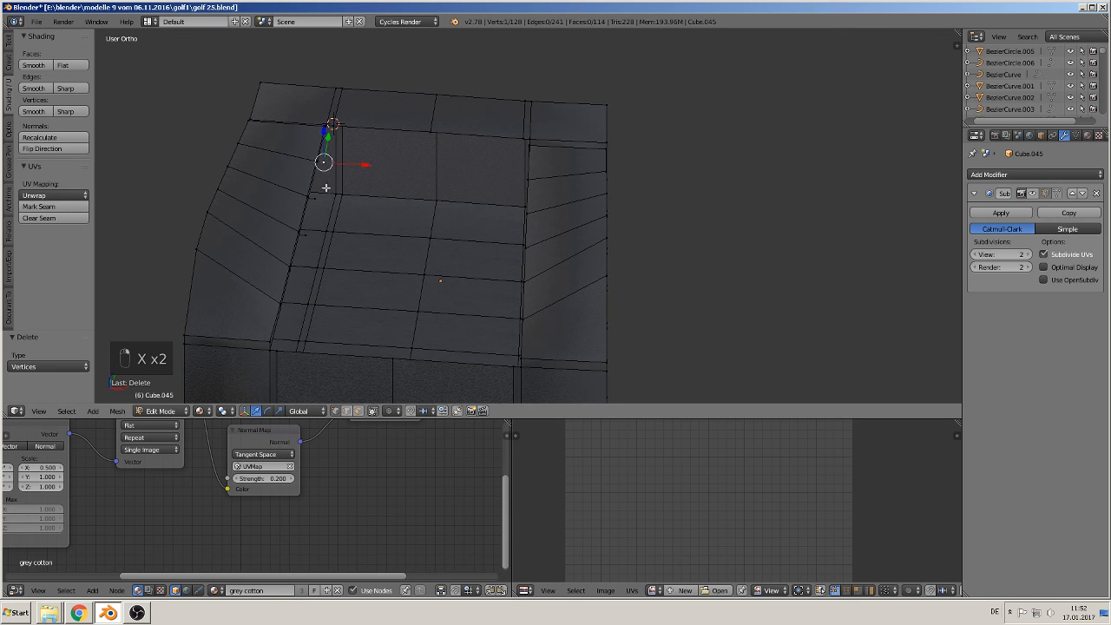
pyautogui.keyDown('shift'); pyautogui.rightClick(315, 199); pyautogui.keyUp('shift')
pyautogui.keyDown('shift'); pyautogui.rightClick(314, 253); pyautogui.keyUp('shift')
pyautogui.press('x')
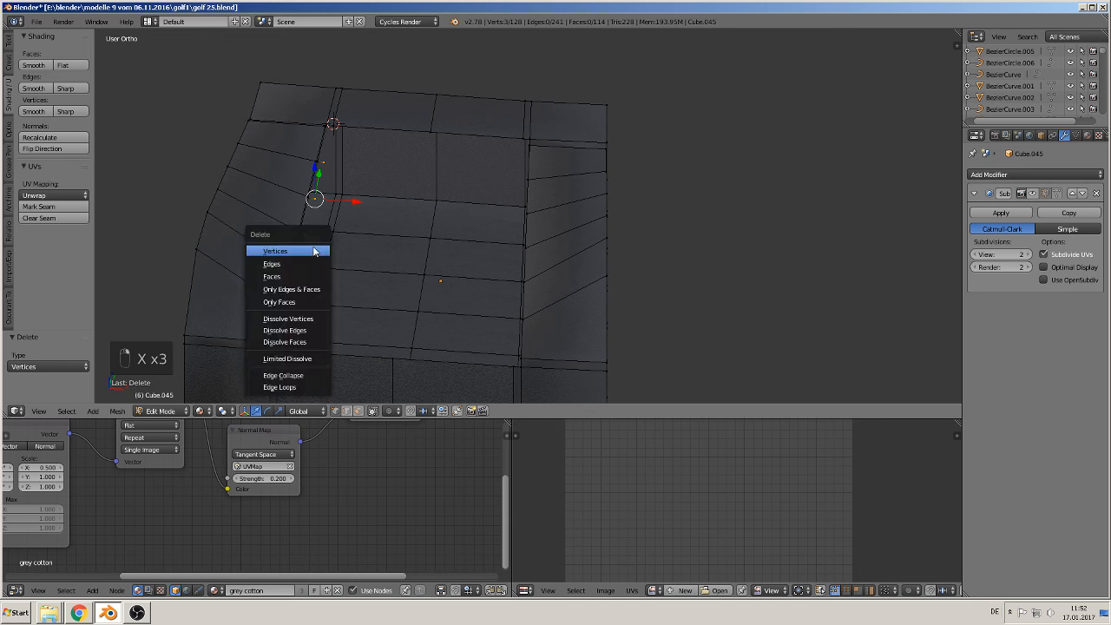
pyautogui.click(315, 252)
# Turn the Subdivision Surface modifier's viewport display back on and reopen the cushion mesh for editing
pyautogui.moveTo(343, 218); pyautogui.dragTo(342, 203, button='middle')
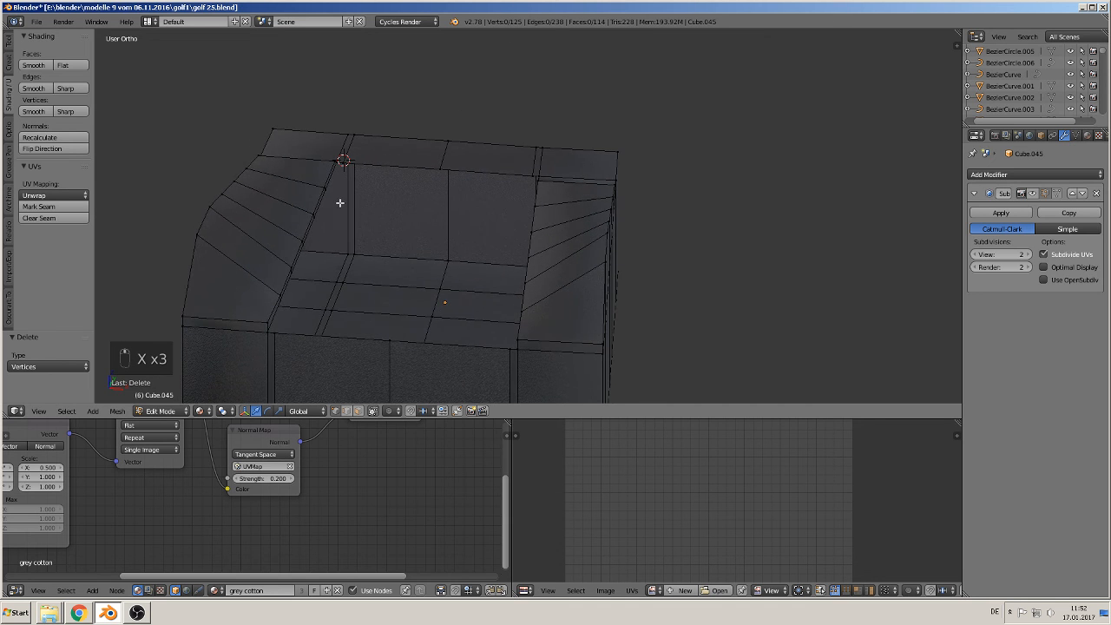
pyautogui.rightClick(338, 186)
pyautogui.moveTo(413, 206); pyautogui.dragTo(399, 224, button='middle')
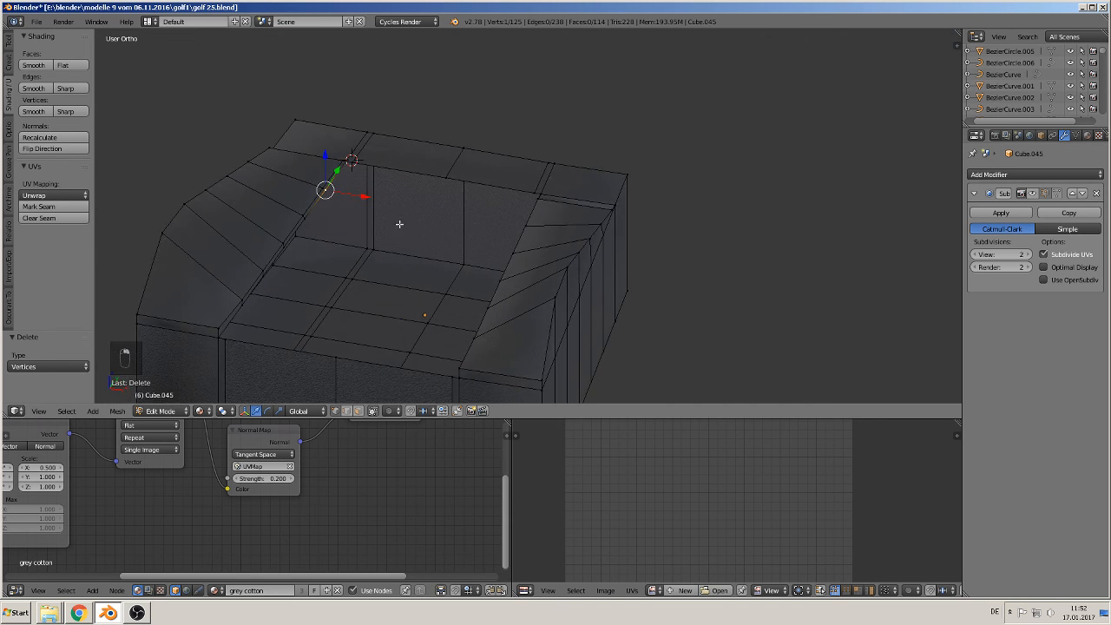
pyautogui.press('Tab')
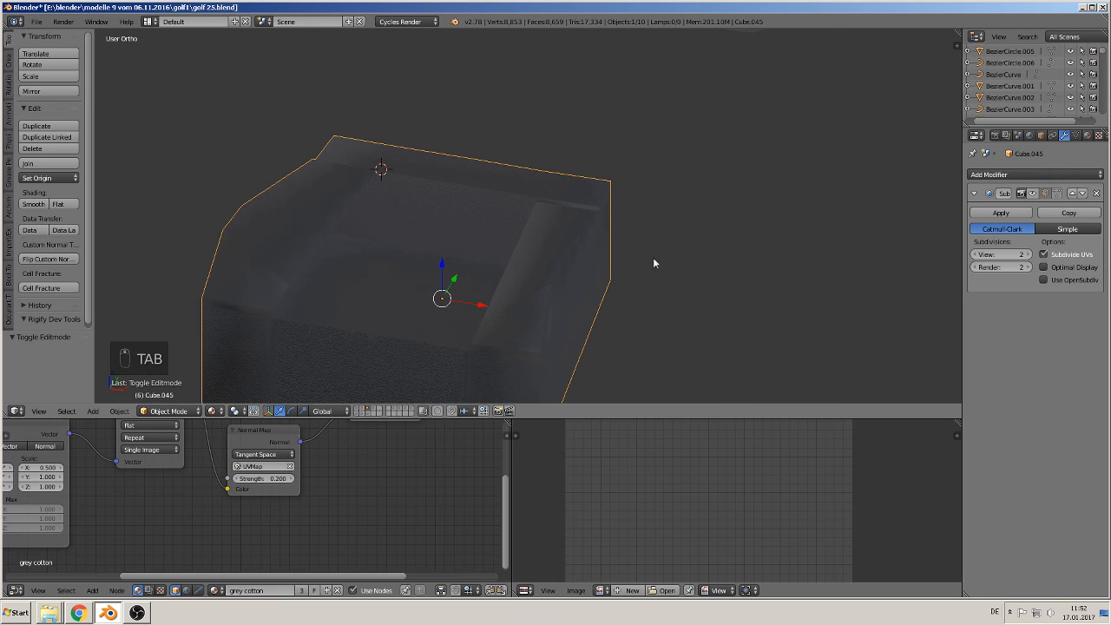
pyautogui.click(1035, 195)
pyautogui.moveTo(844, 250); pyautogui.dragTo(632, 206, button='middle')
pyautogui.scroll(3, 347, 333)
pyautogui.press('Tab')
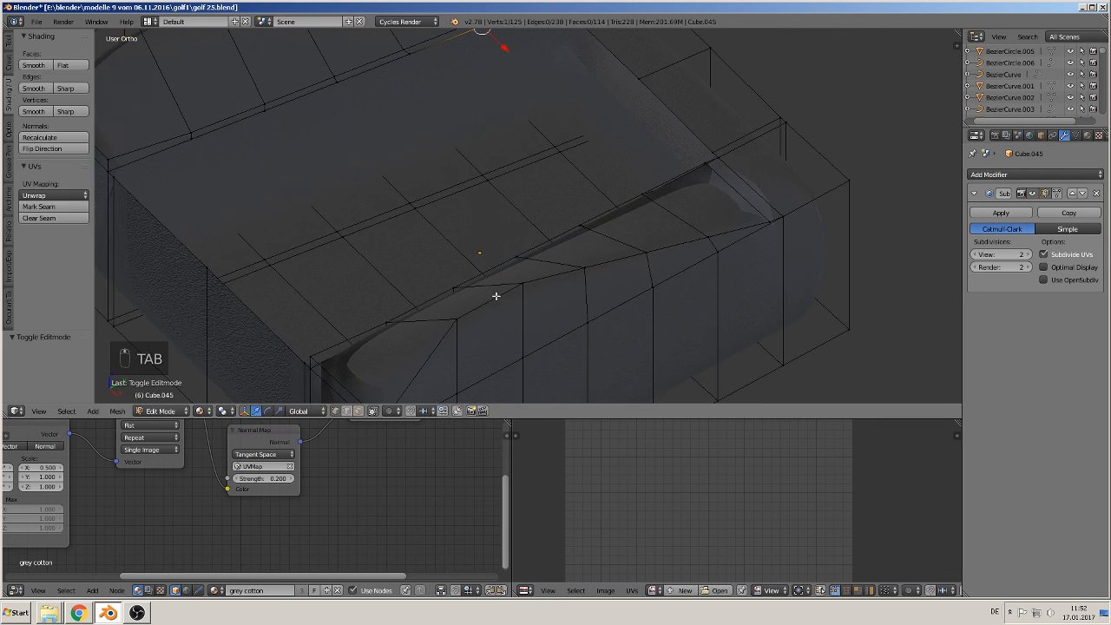
pyautogui.moveTo(494, 295)
pyautogui.mouseDown(button='middle')
pyautogui.moveTo(427, 310)
pyautogui.moveTo(434, 306)
pyautogui.mouseUp(button='middle')
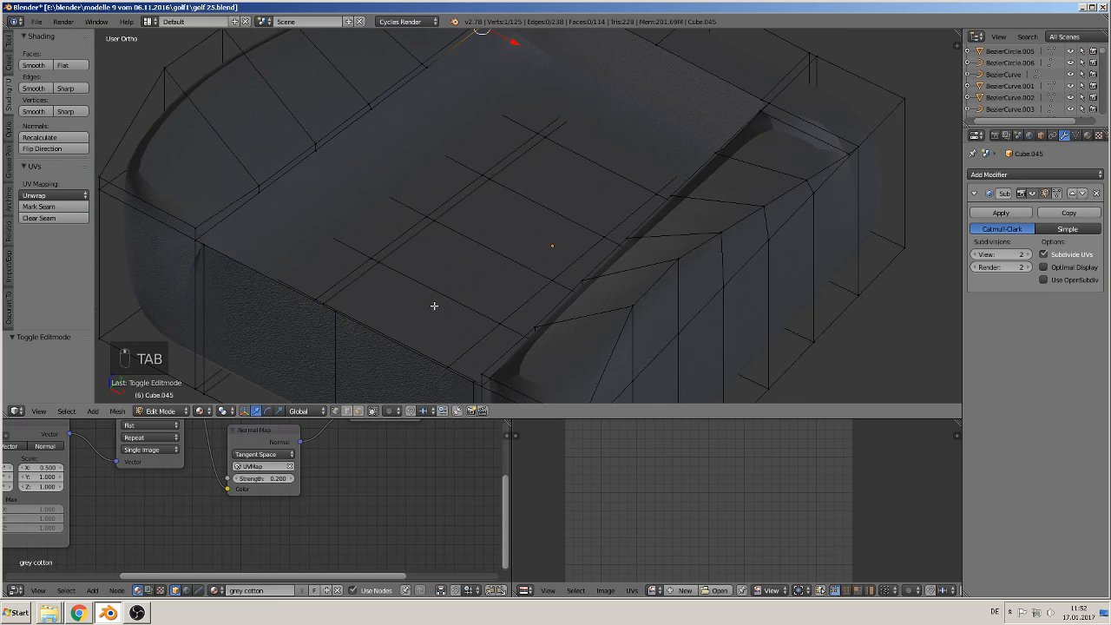
# Mark the edge loop around the rim of the cushion's central opening as a UV seam
pyautogui.keyDown('alt'); pyautogui.rightClick(271, 273); pyautogui.keyUp('alt')
pyautogui.moveTo(272, 270); pyautogui.dragTo(272, 324, button='middle')
pyautogui.scroll(-2, 273, 324)
pyautogui.keyDown('alt'); pyautogui.rightClick(297, 303); pyautogui.keyUp('alt')
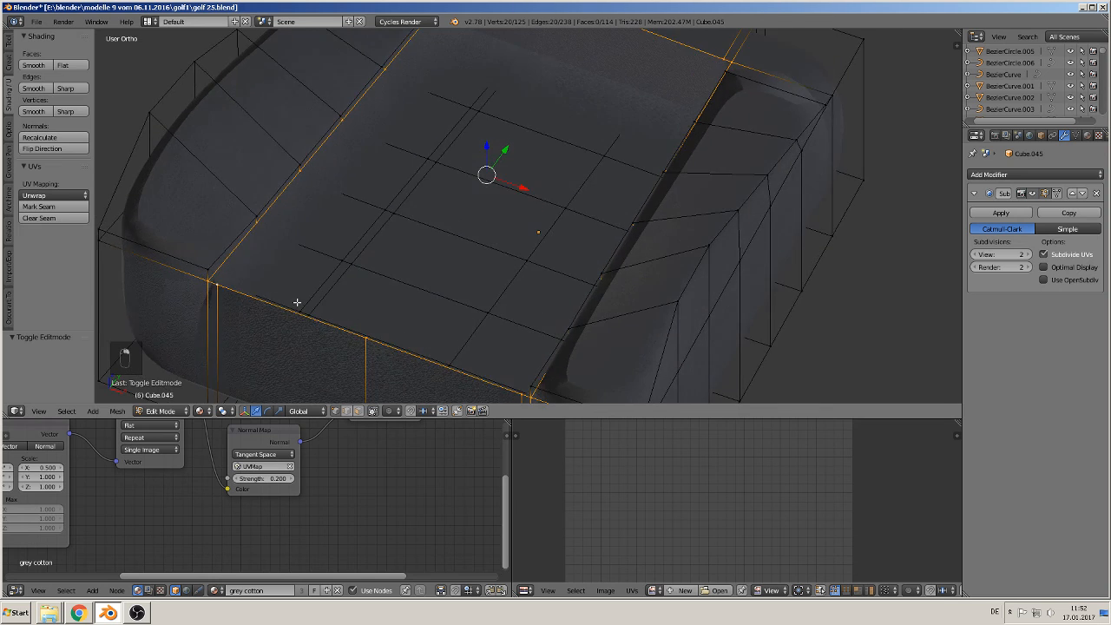
pyautogui.scroll(-2, 296, 302)
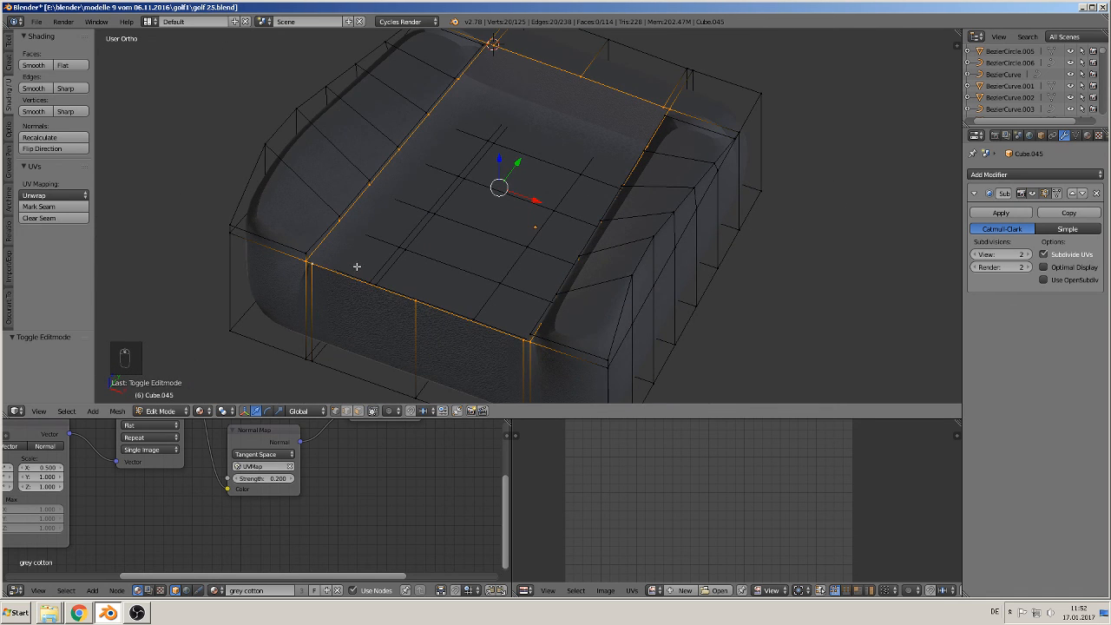
pyautogui.click(38, 206)
# Select the edges of the cushion's bottom outline around all four sides
pyautogui.moveTo(449, 152); pyautogui.dragTo(588, 277, button='middle')
pyautogui.keyDown('alt'); pyautogui.rightClick(650, 367); pyautogui.keyUp('alt')
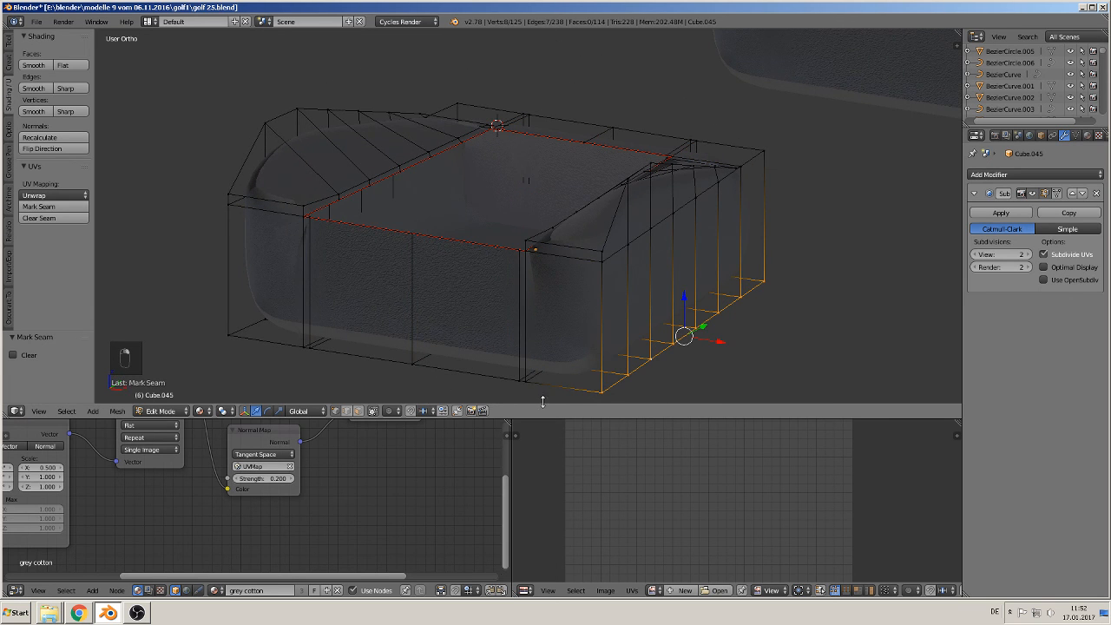
pyautogui.keyDown('alt'); pyautogui.keyDown('shift'); pyautogui.rightClick(489, 380); pyautogui.keyUp('shift'); pyautogui.keyUp('alt')
pyautogui.moveTo(322, 330); pyautogui.dragTo(554, 139, button='middle')
pyautogui.keyDown('alt'); pyautogui.keyDown('shift'); pyautogui.rightClick(527, 305); pyautogui.keyUp('shift'); pyautogui.keyUp('alt')
pyautogui.moveTo(460, 262); pyautogui.dragTo(489, 263, button='middle')
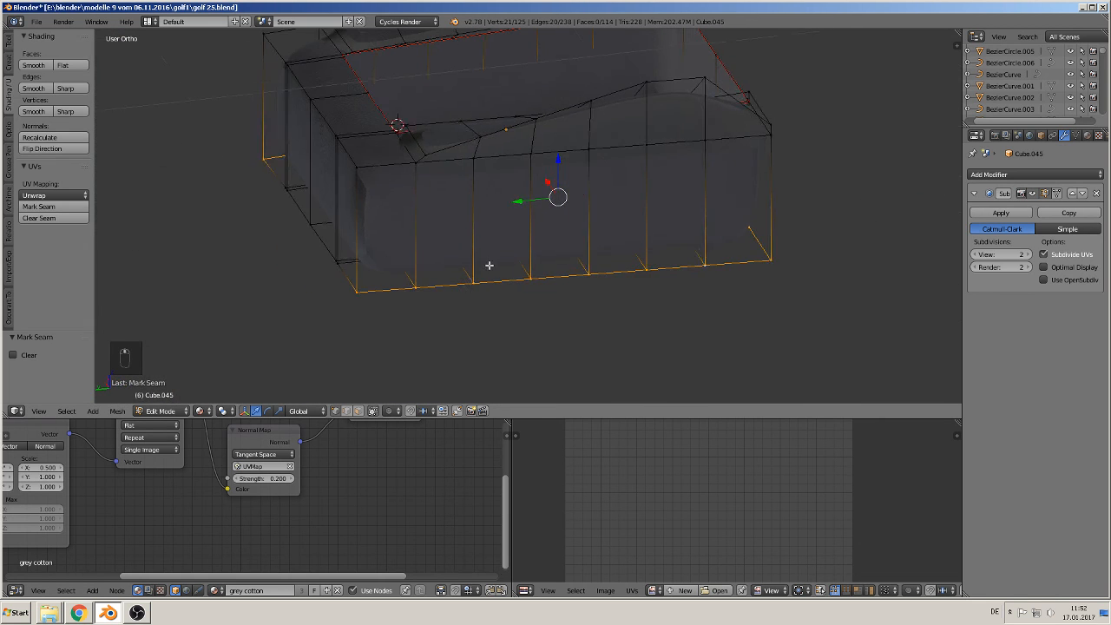
pyautogui.keyDown('alt'); pyautogui.keyDown('shift'); pyautogui.rightClick(342, 277); pyautogui.keyUp('shift'); pyautogui.keyUp('alt')
pyautogui.moveTo(343, 277); pyautogui.dragTo(315, 256, button='middle')
pyautogui.moveTo(462, 217); pyautogui.dragTo(419, 258, button='middle')
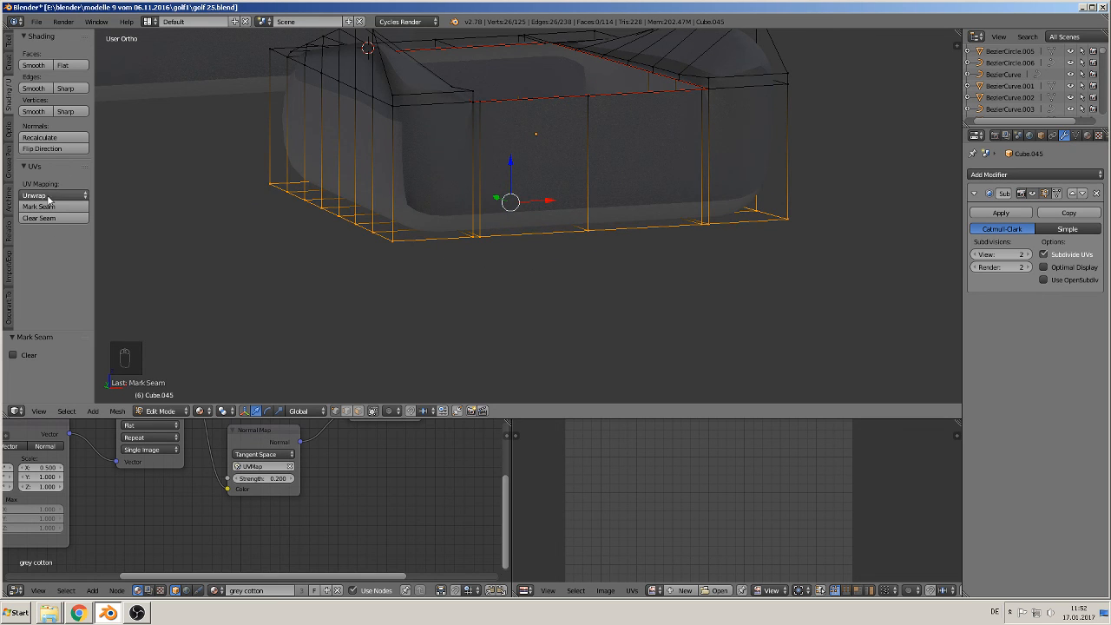
# Mark the middle edges running from the seat cushion's top rim down to its bottom seam on one end as a seam
pyautogui.moveTo(300, 214); pyautogui.dragTo(330, 228, button='middle')
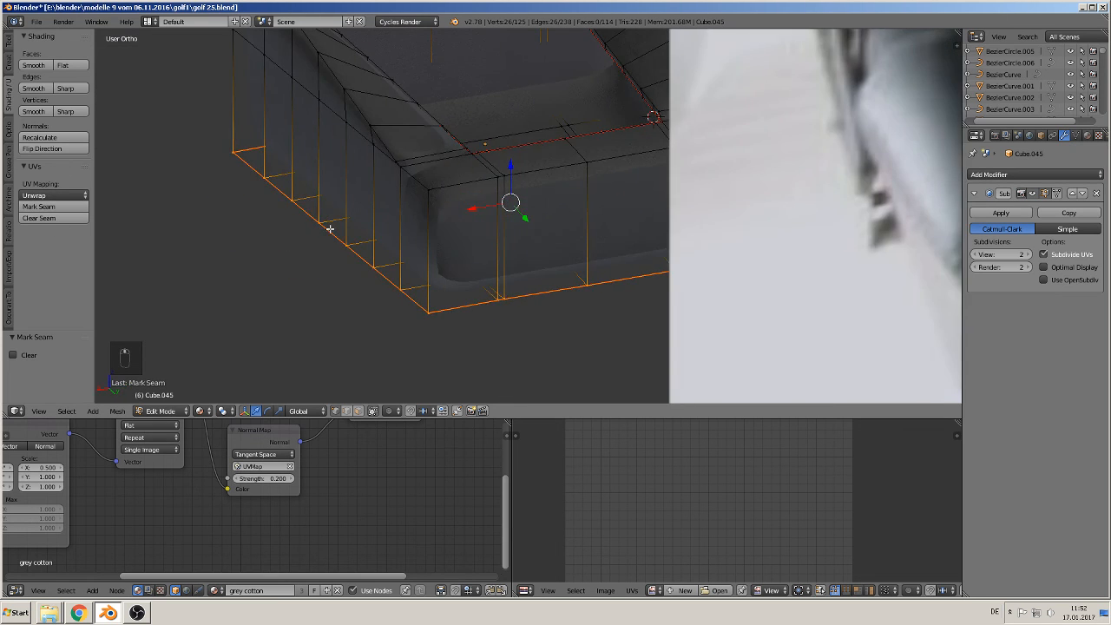
pyautogui.rightClick(568, 137)
pyautogui.keyDown('shift'); pyautogui.rightClick(589, 163); pyautogui.keyUp('shift')
pyautogui.keyDown('shift'); pyautogui.rightClick(593, 280); pyautogui.keyUp('shift')
pyautogui.moveTo(609, 313)
pyautogui.mouseDown(button='middle')
pyautogui.moveTo(619, 303)
pyautogui.moveTo(611, 307)
pyautogui.mouseUp(button='middle')
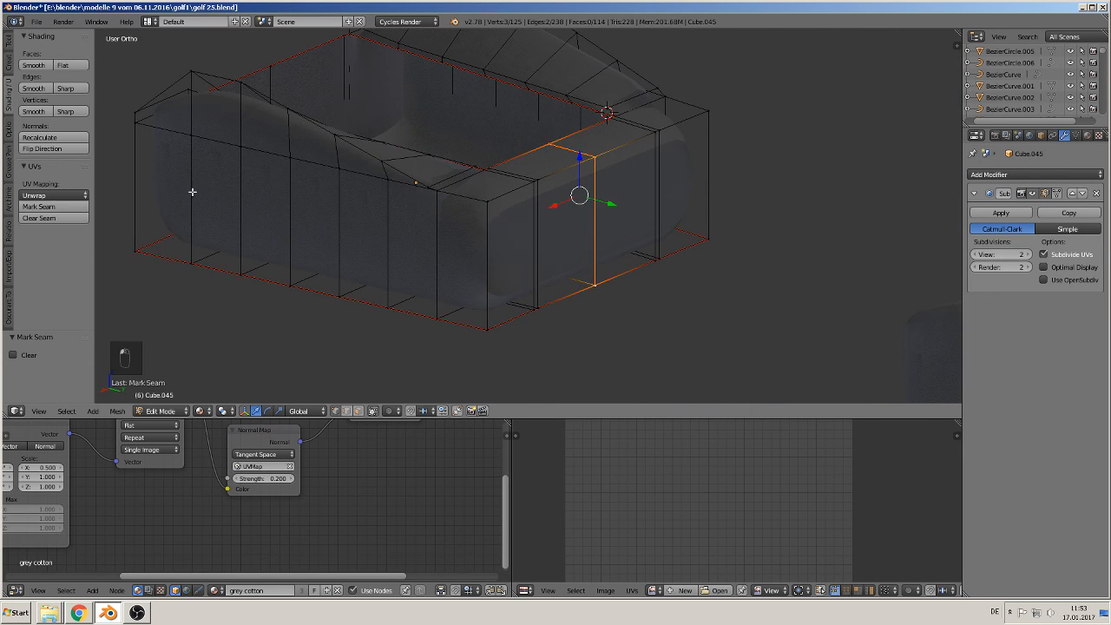
pyautogui.moveTo(345, 179); pyautogui.dragTo(512, 187, button='middle')
pyautogui.scroll(-2, 518, 195)
pyautogui.scroll(1, 558, 231)
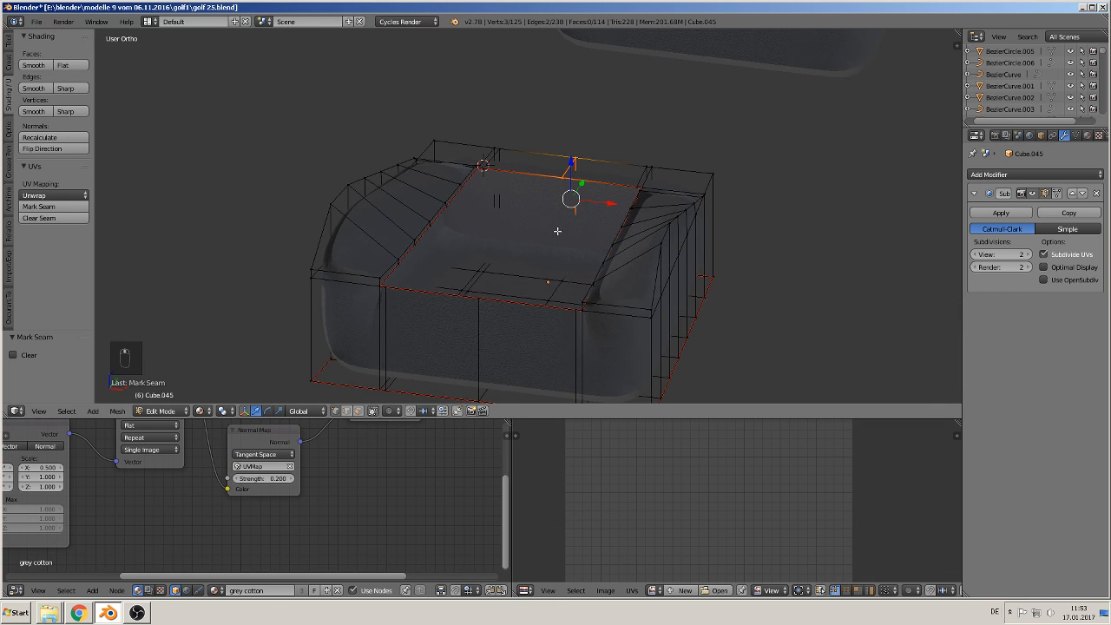
# Select the whole seat cushion mesh and unwrap its UVs along the marked seams
pyautogui.press('Tab')
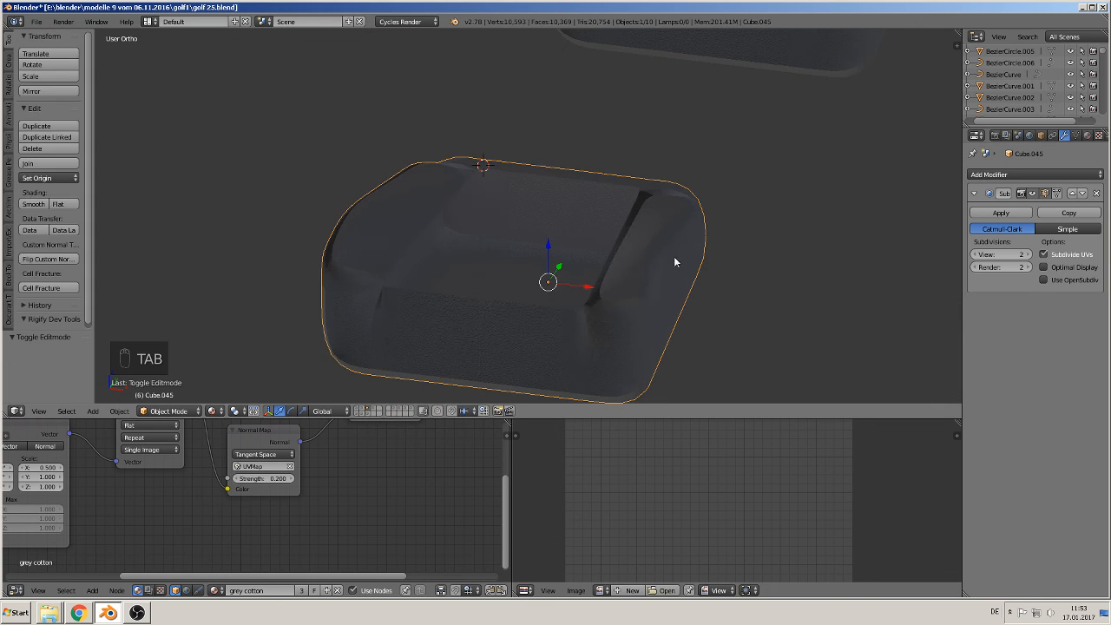
pyautogui.press('Tab')
pyautogui.press('a')
pyautogui.press('a')
pyautogui.press('a')
pyautogui.press('a')
pyautogui.press('a')
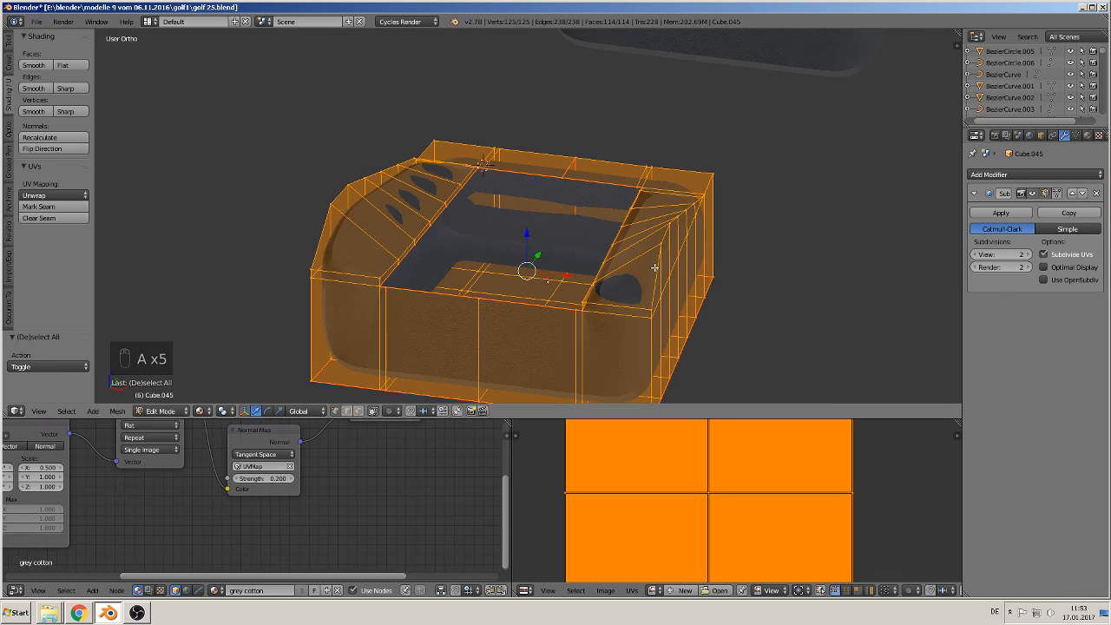
pyautogui.press('u')
pyautogui.click(657, 268)
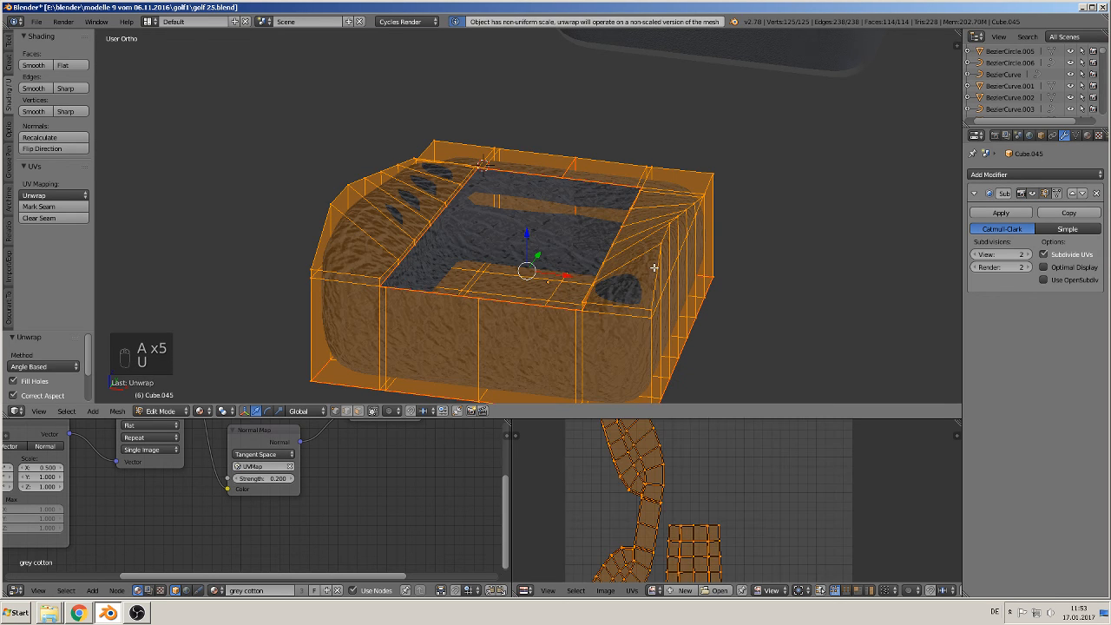
# Examine the unwrapped UV islands and how the leather texture lies on the seat cushion
pyautogui.scroll(-2, 744, 507)
pyautogui.scroll(1, 724, 524)
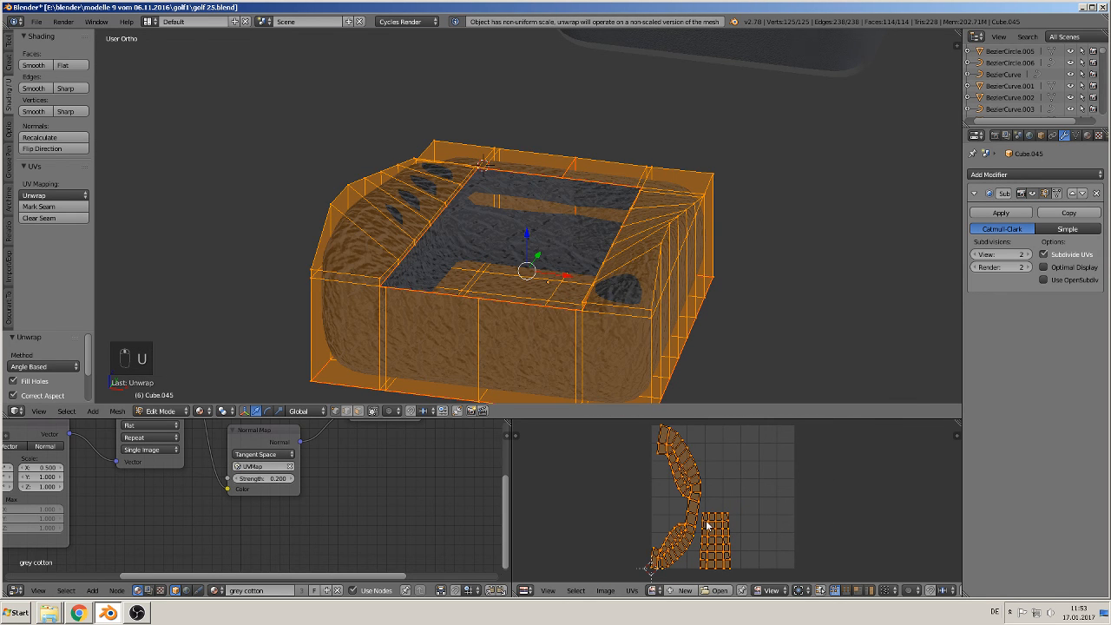
pyautogui.moveTo(629, 274); pyautogui.dragTo(625, 245, button='middle')
pyautogui.scroll(1, 622, 274)
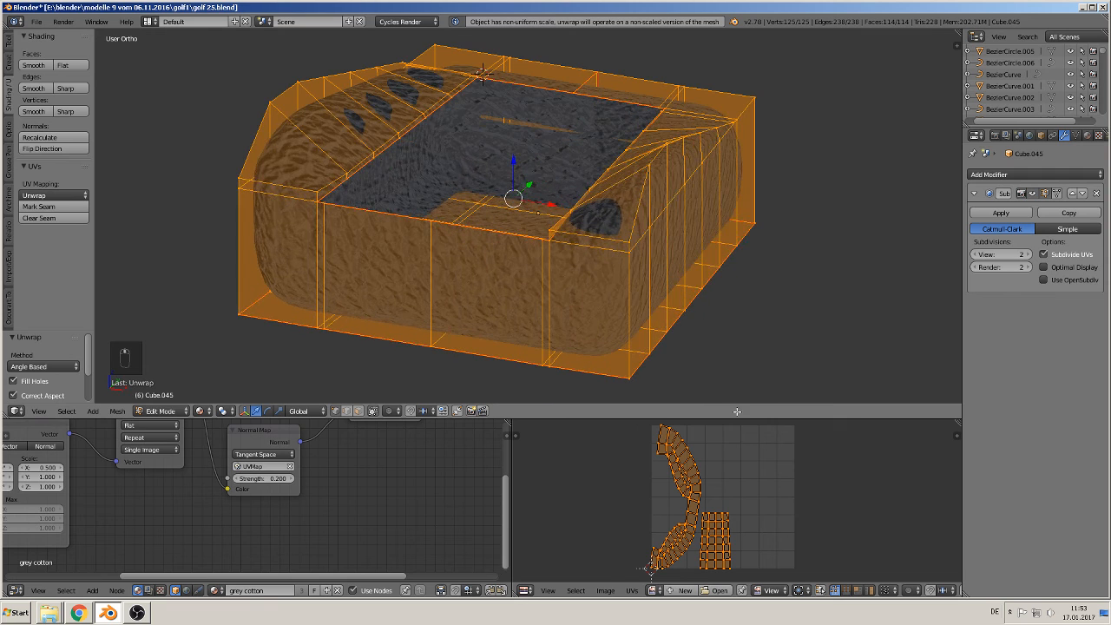
pyautogui.scroll(4, 739, 518)
pyautogui.scroll(1, 790, 526)
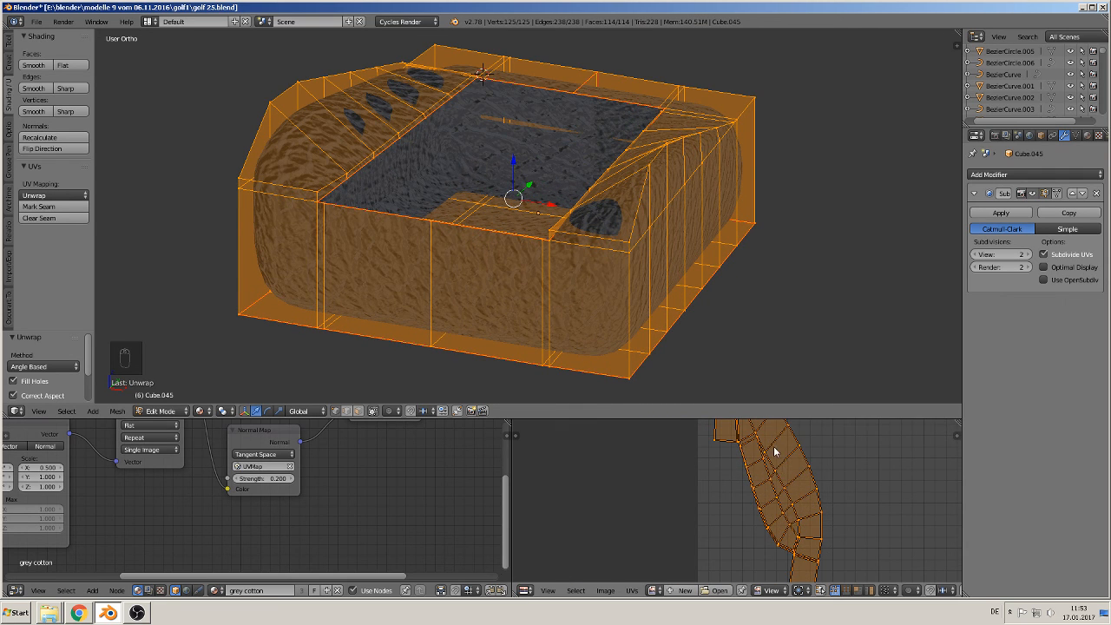
pyautogui.scroll(-3, 838, 494)
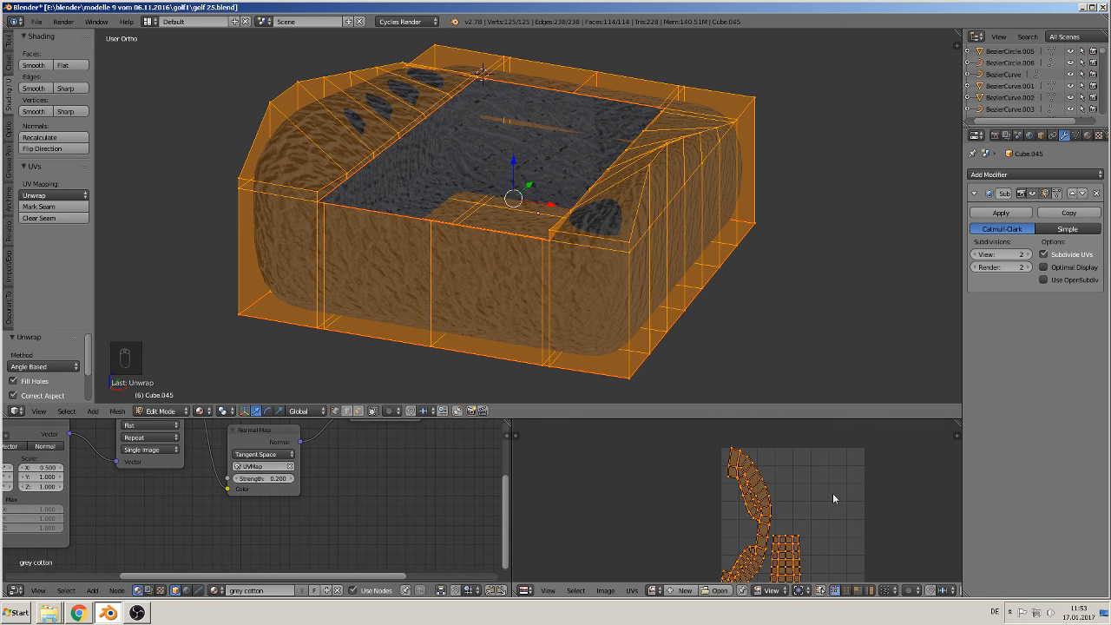
pyautogui.press('Tab')
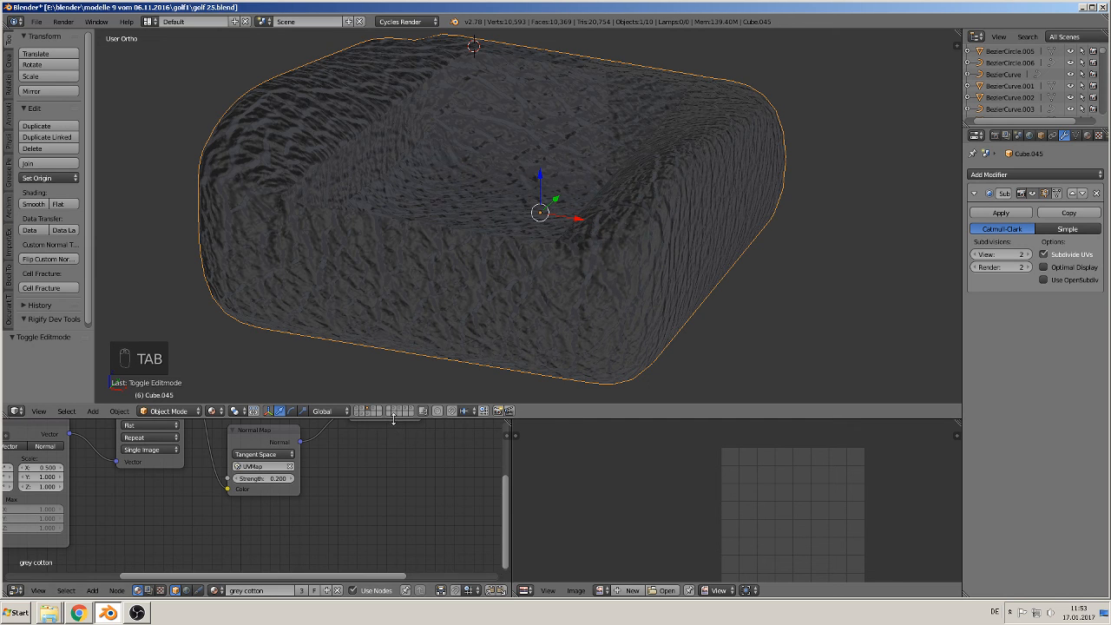
# Enlarge the node editor and bring up the nodes of the cushion's black leather material
pyautogui.moveTo(395, 419); pyautogui.dragTo(408, 274)
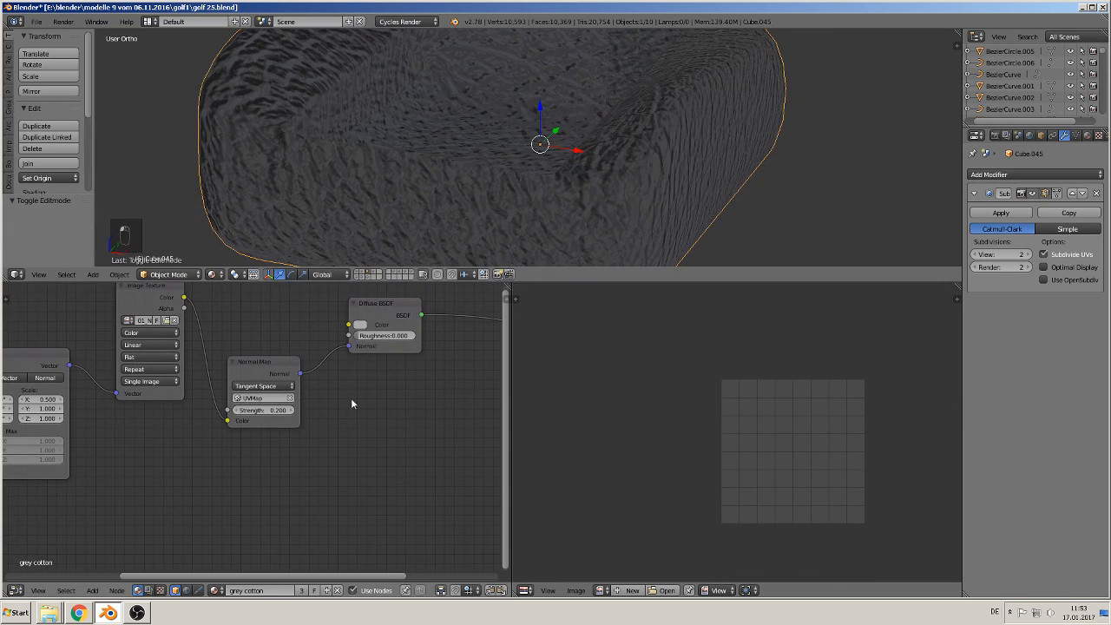
pyautogui.click(1088, 135)
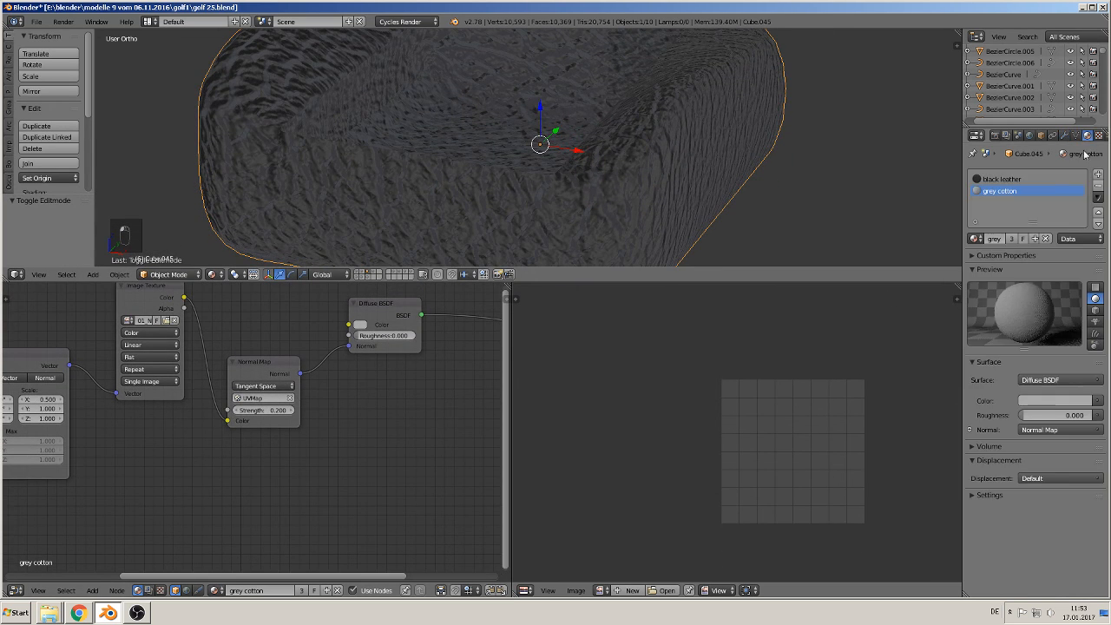
pyautogui.click(1006, 178)
pyautogui.moveTo(374, 432); pyautogui.dragTo(424, 439, button='middle')
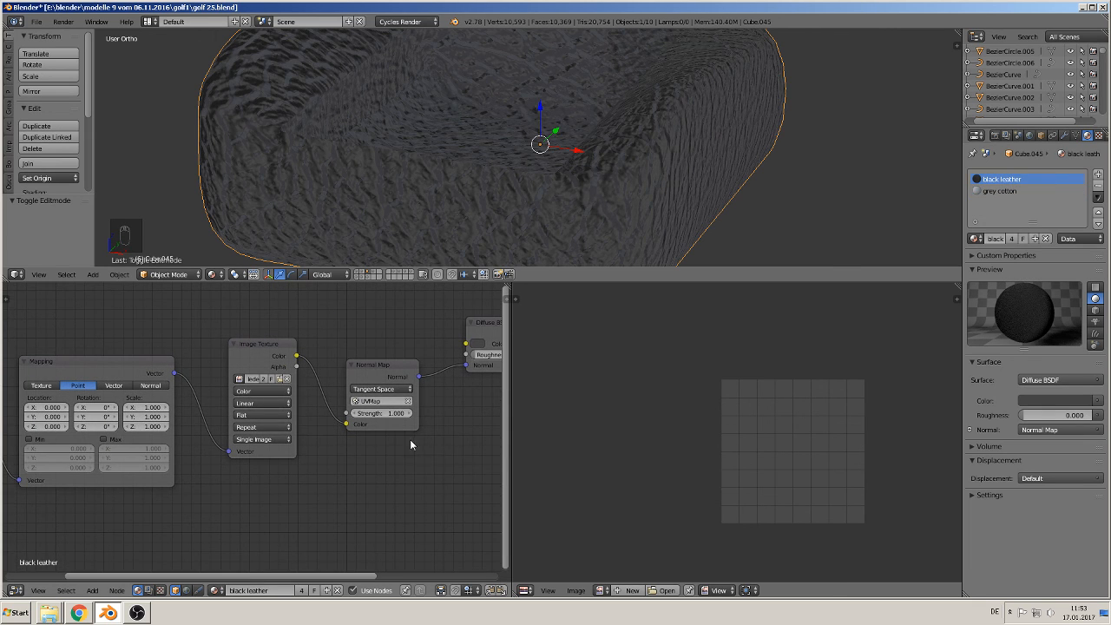
# Make a separate copy of the black leather material for the cushion and name it black leather seats
pyautogui.click(1013, 238)
pyautogui.click(1012, 241)
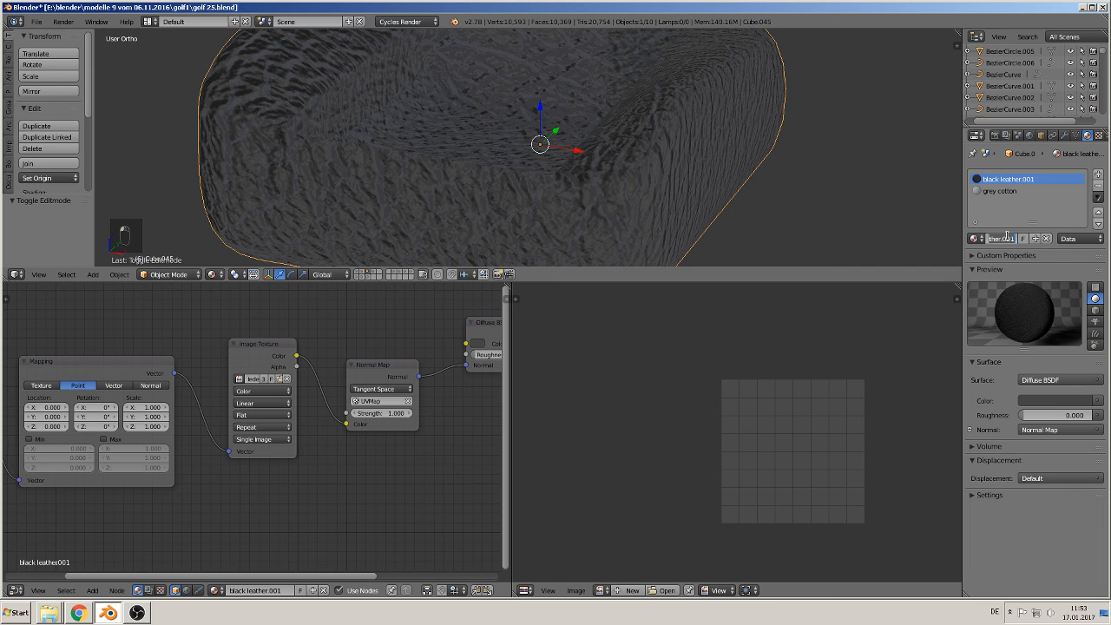
pyautogui.press('BackSpace')
pyautogui.press('BackSpace')
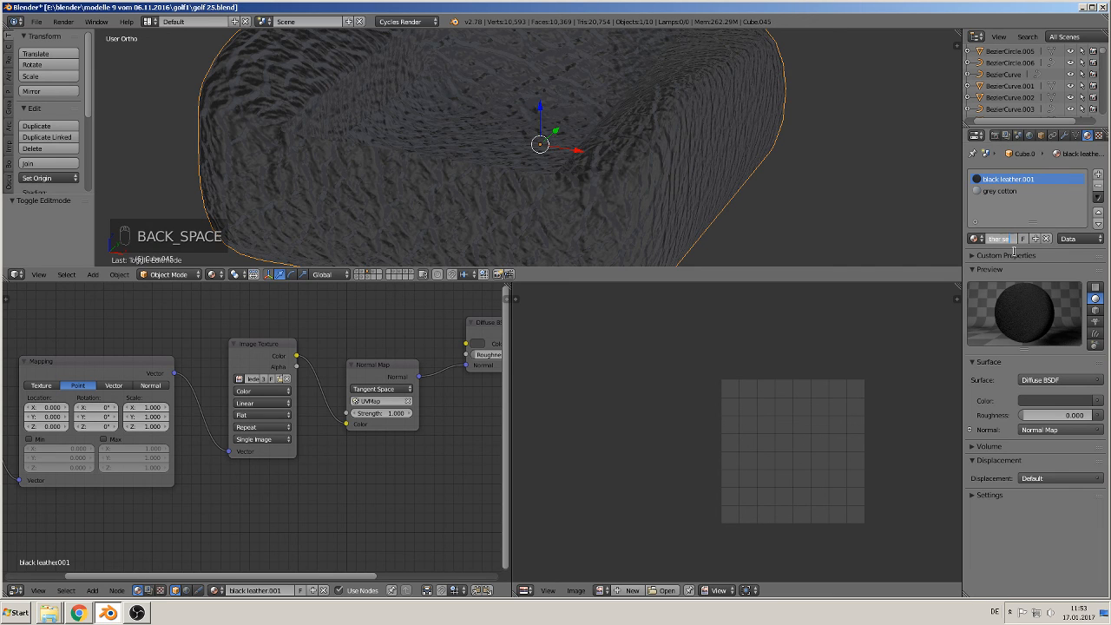
pyautogui.write('seats')
pyautogui.press('Return')
pyautogui.press('Return')
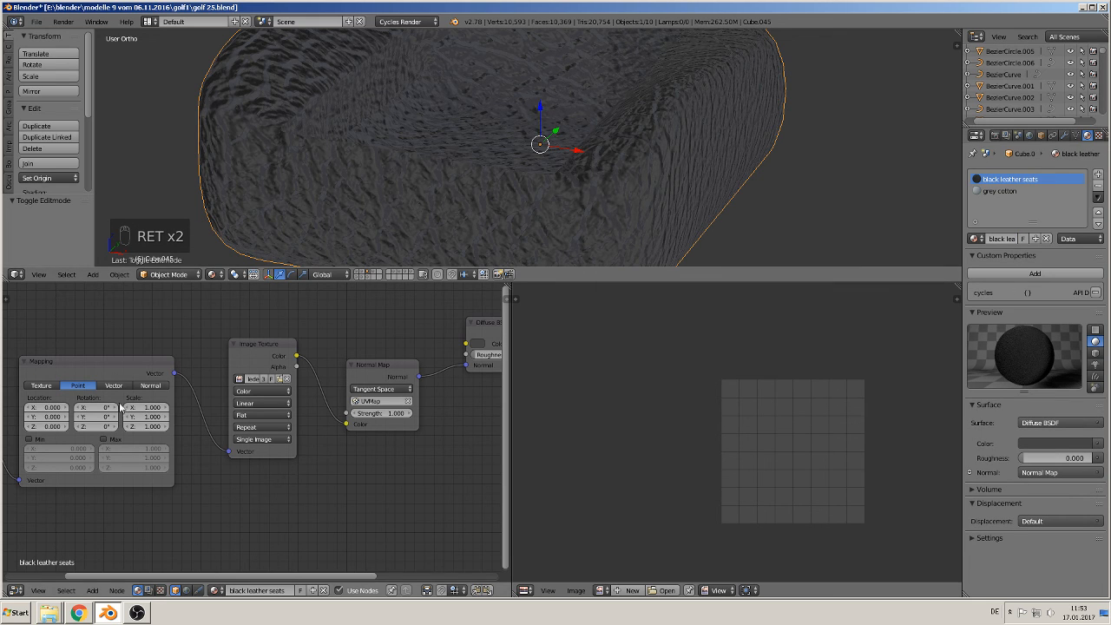
# Set the Mapping node's scale to 5 in X and Y for the black leather seats material
pyautogui.click(149, 407)
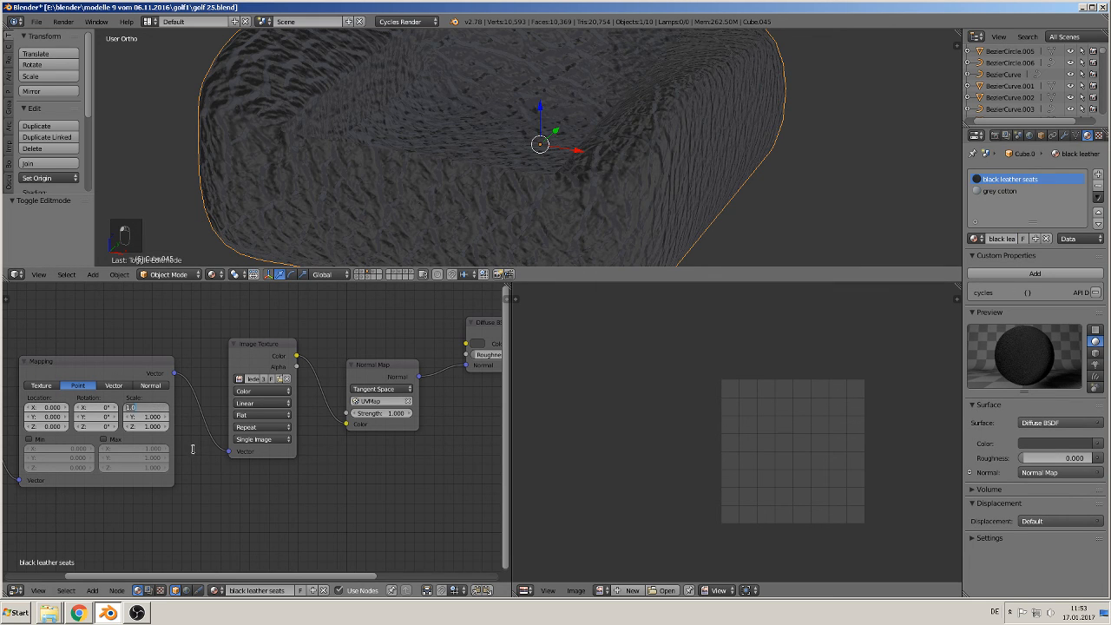
pyautogui.write('5')
pyautogui.press('Return')
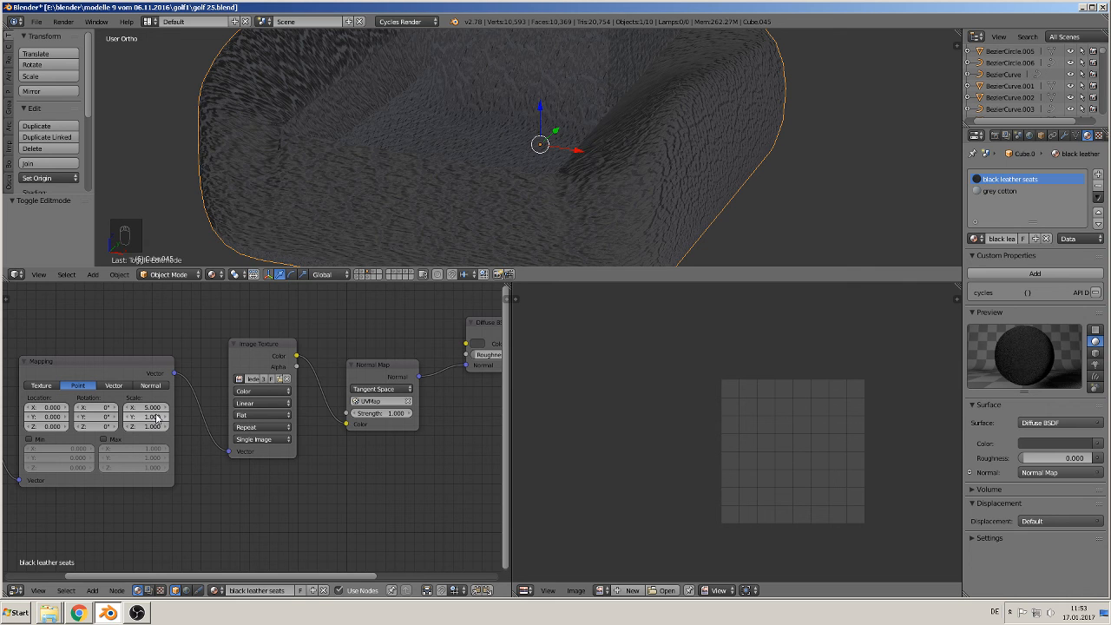
pyautogui.click(153, 417)
pyautogui.write('5')
pyautogui.press('Return')
# Check the leather grain on the cushion up close and raise the Mapping node's X and Y scale to 7
pyautogui.scroll(2, 711, 198)
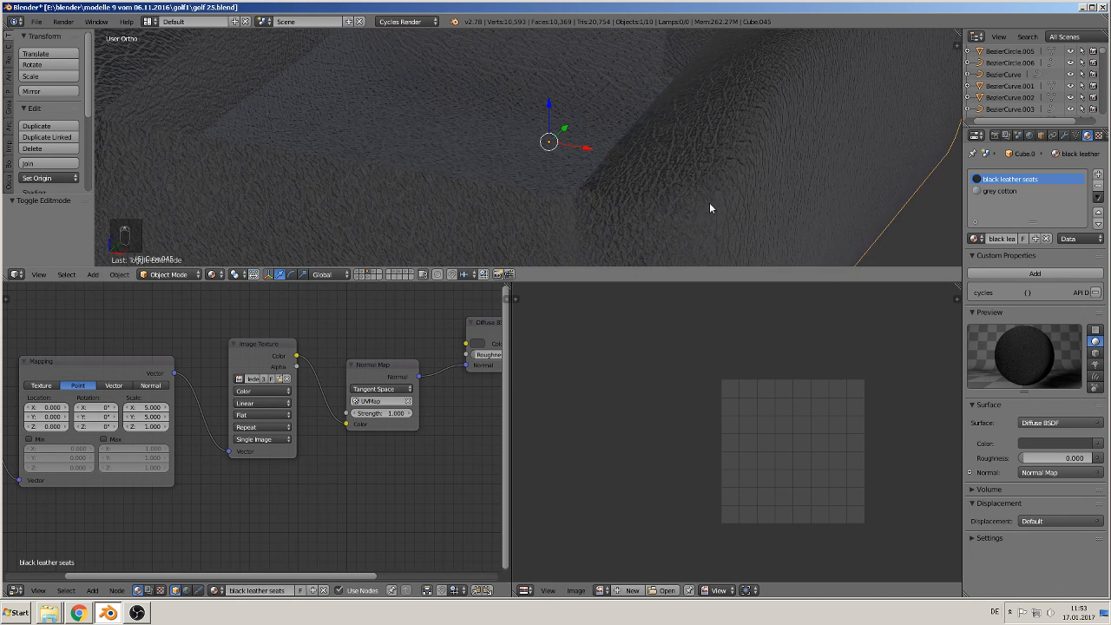
pyautogui.scroll(3, 702, 192)
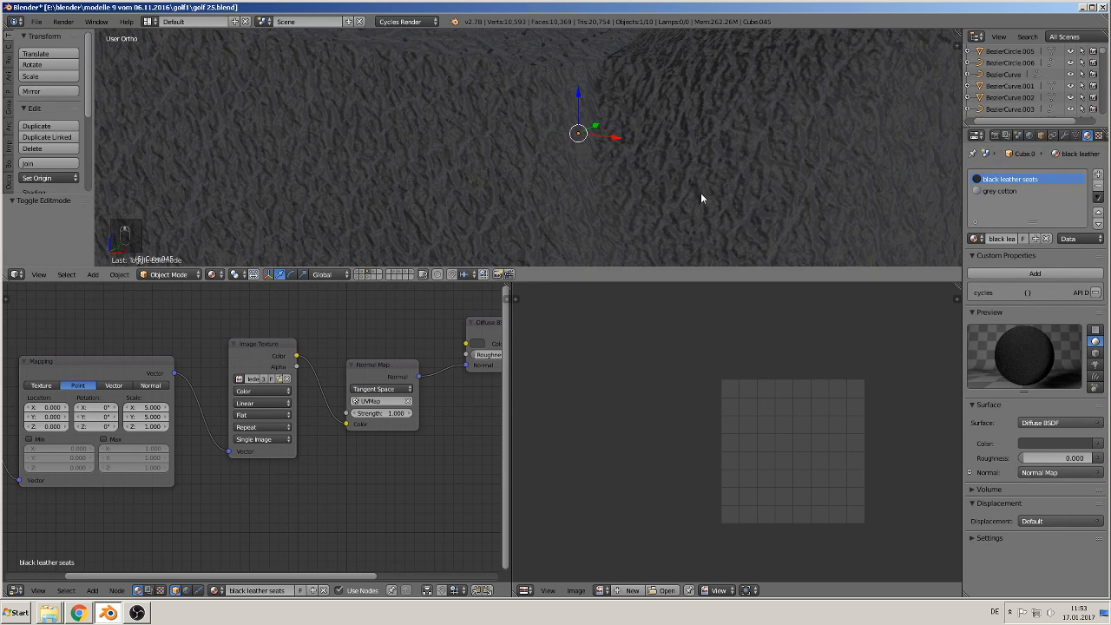
pyautogui.scroll(-5, 694, 199)
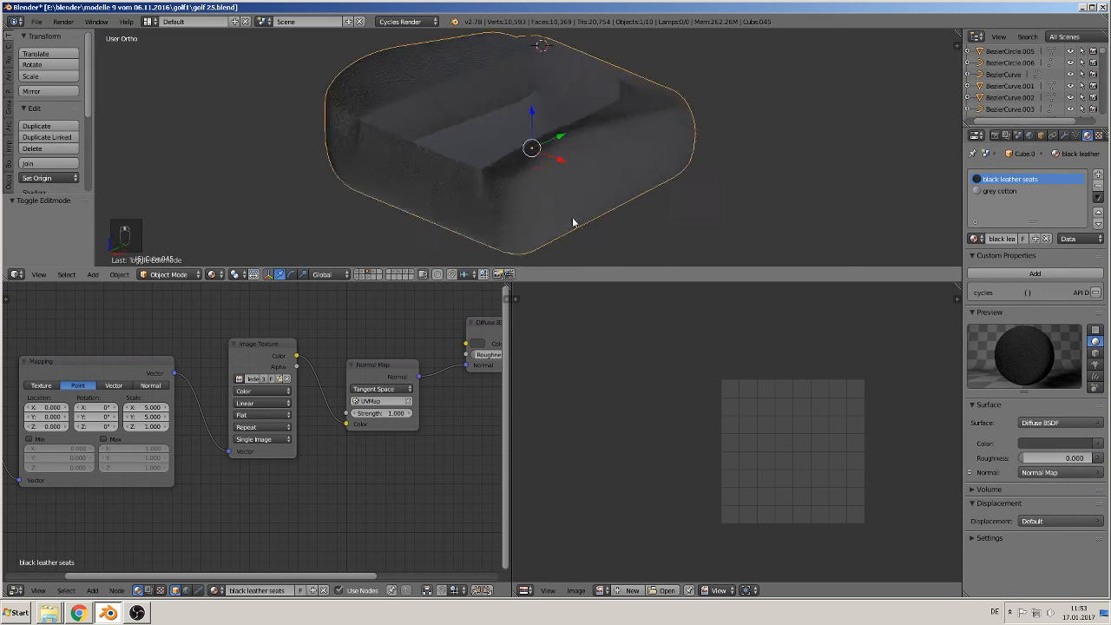
pyautogui.moveTo(573, 223); pyautogui.dragTo(617, 217, button='middle')
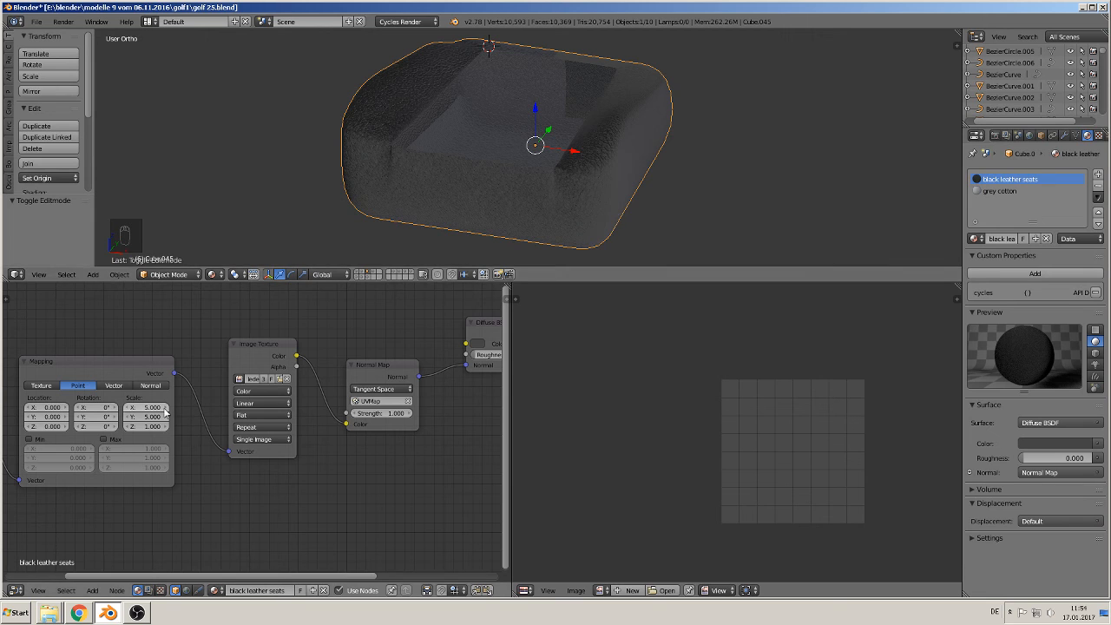
pyautogui.moveTo(165, 413); pyautogui.dragTo(173, 407)
# Recalculate the cushion mesh's normals and remove its double vertices with a merge distance of 0.0001
pyautogui.press('Tab')
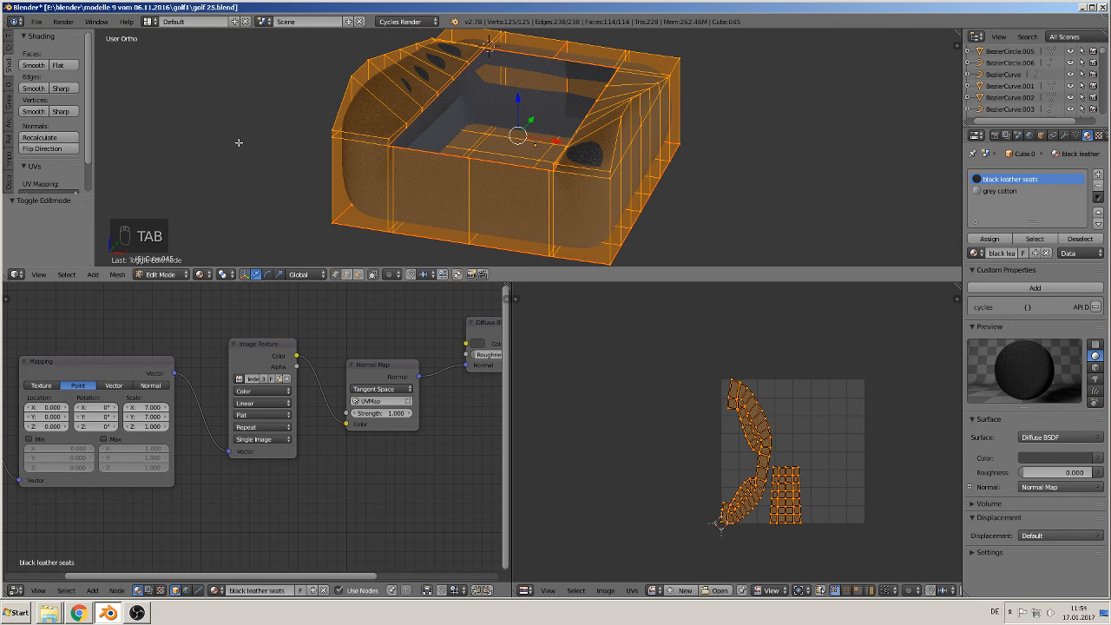
pyautogui.click(55, 138)
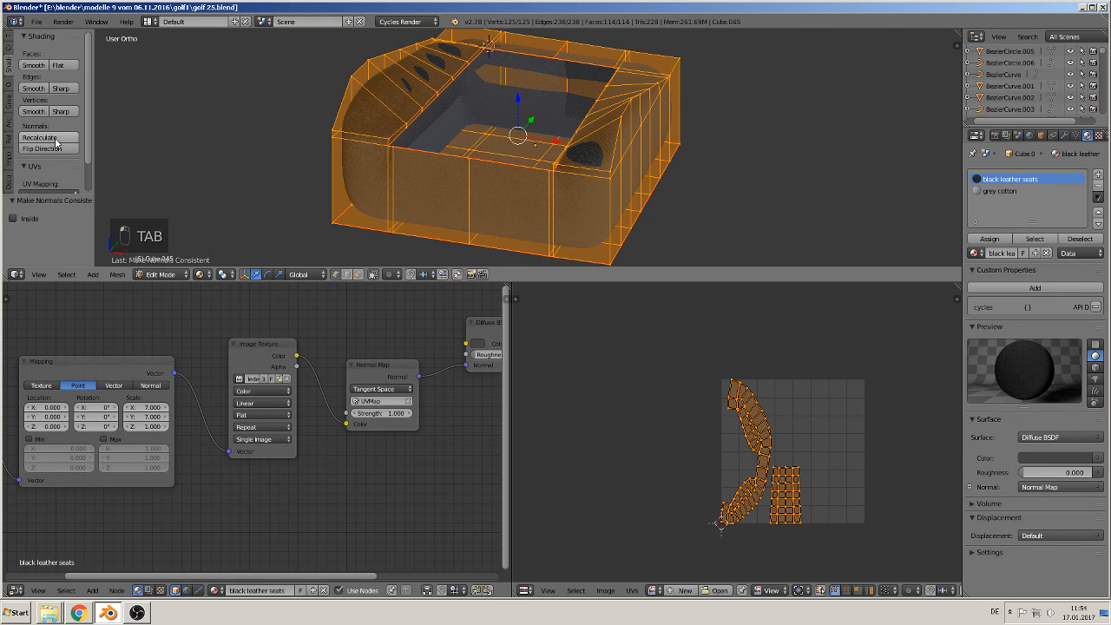
pyautogui.click(8, 37)
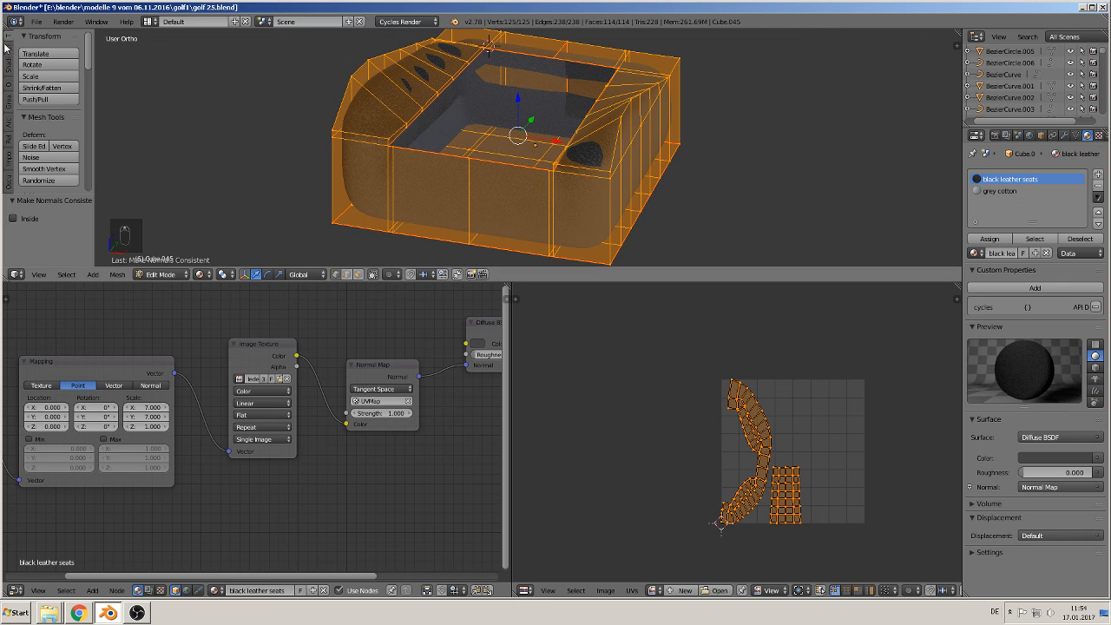
pyautogui.scroll(-5, 41, 143)
pyautogui.scroll(-4, 44, 165)
pyautogui.click(46, 163)
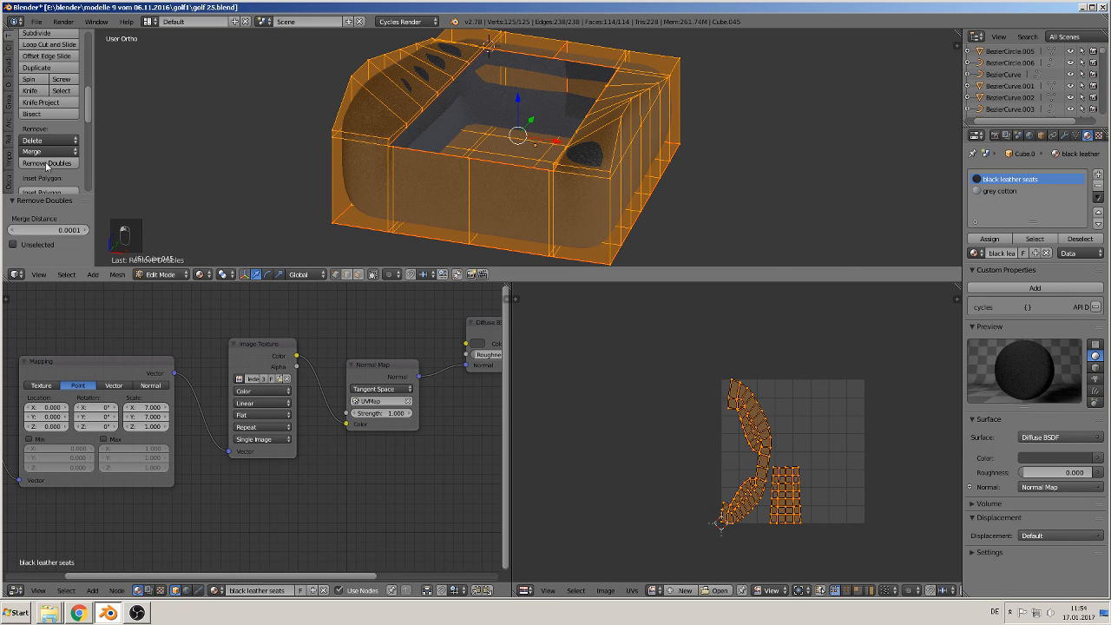
pyautogui.press('Tab')
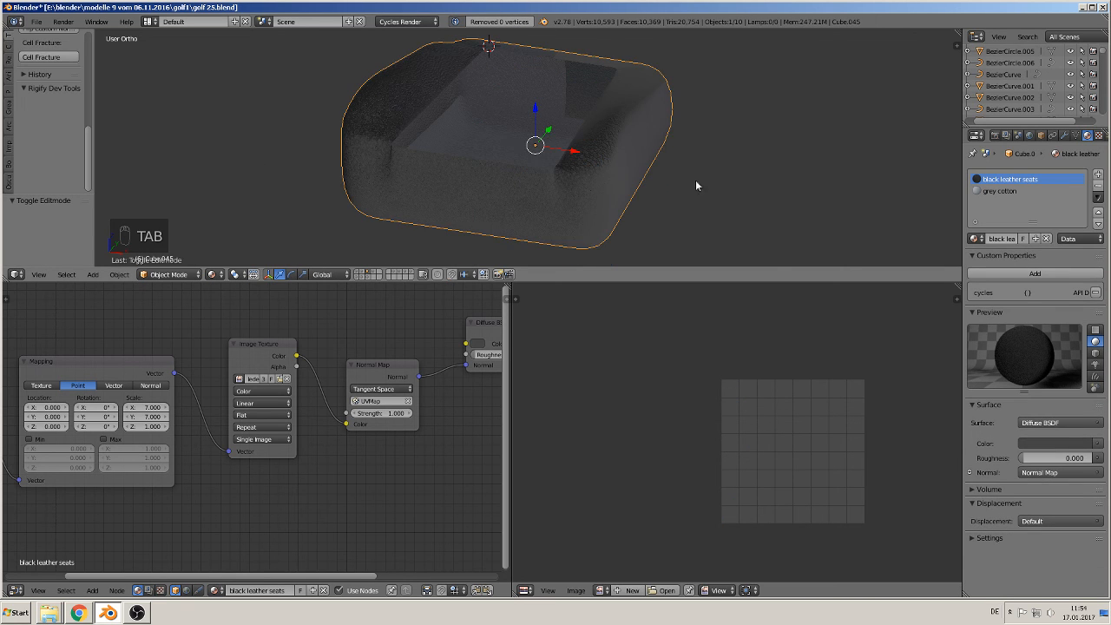
# Duplicate the seat cushion and move the copy about 3.59 along X, beside the original
pyautogui.scroll(-3, 696, 185)
pyautogui.hotkey('shift', 'd')
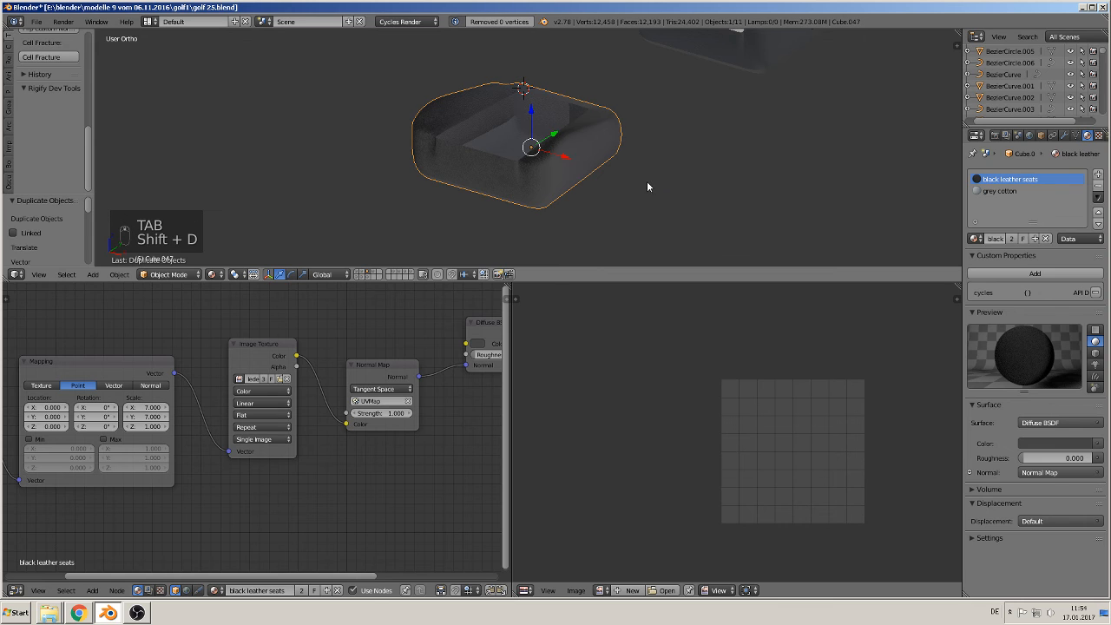
pyautogui.click(736, 181)
pyautogui.keyDown('shift'); pyautogui.moveTo(736, 181); pyautogui.dragTo(565, 154, button='middle'); pyautogui.keyUp('shift')
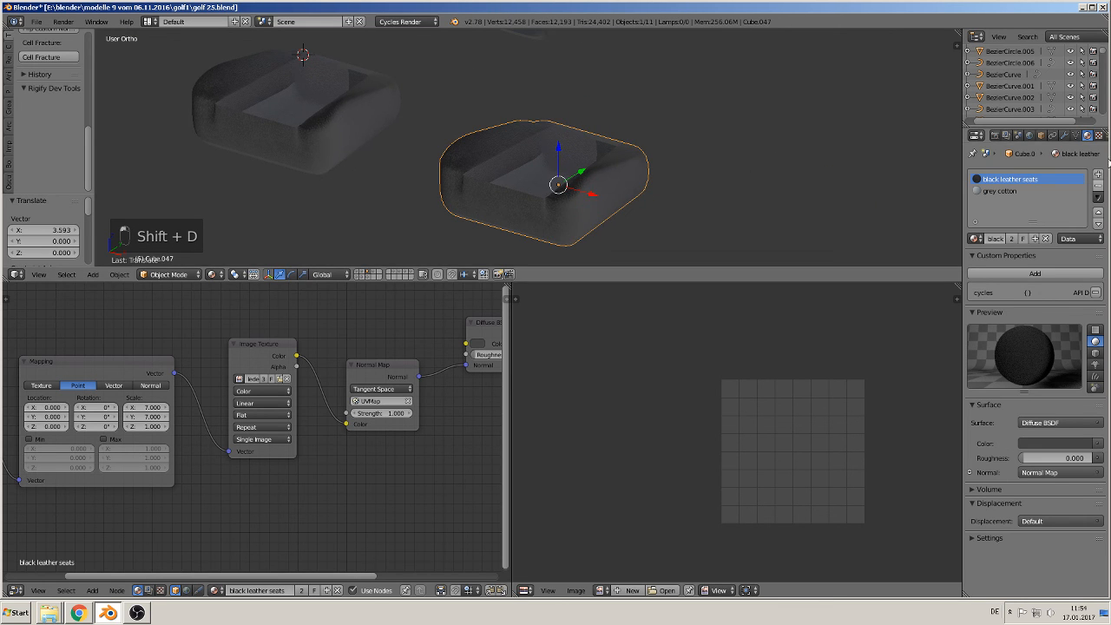
# Apply the Subdivision Surface modifier to the duplicated cushion at view level 2
pyautogui.click(1066, 136)
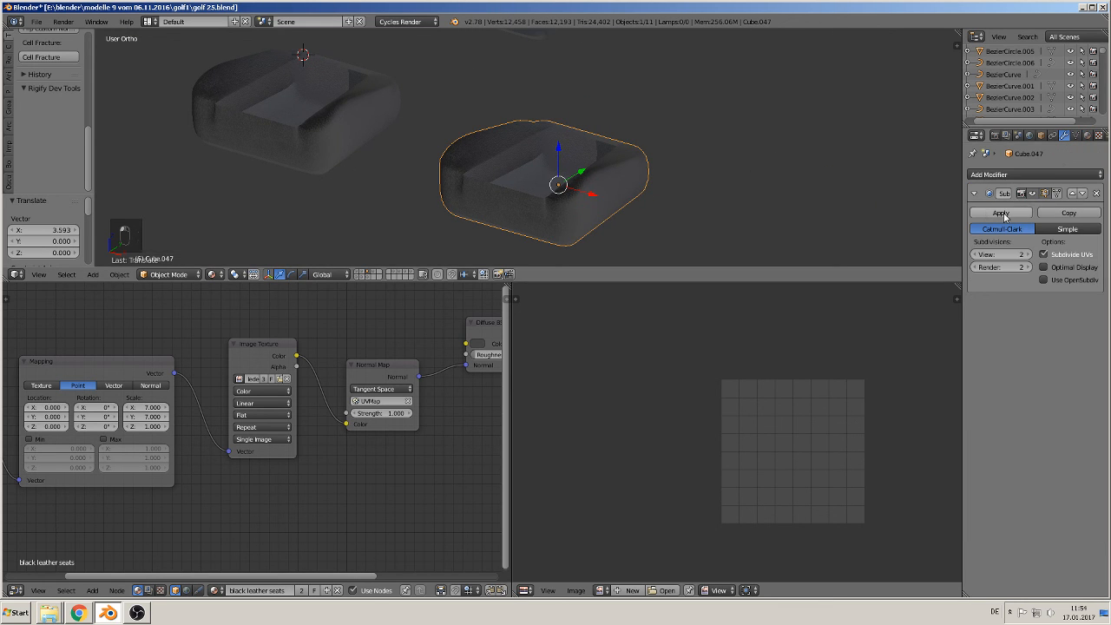
pyautogui.click(975, 254)
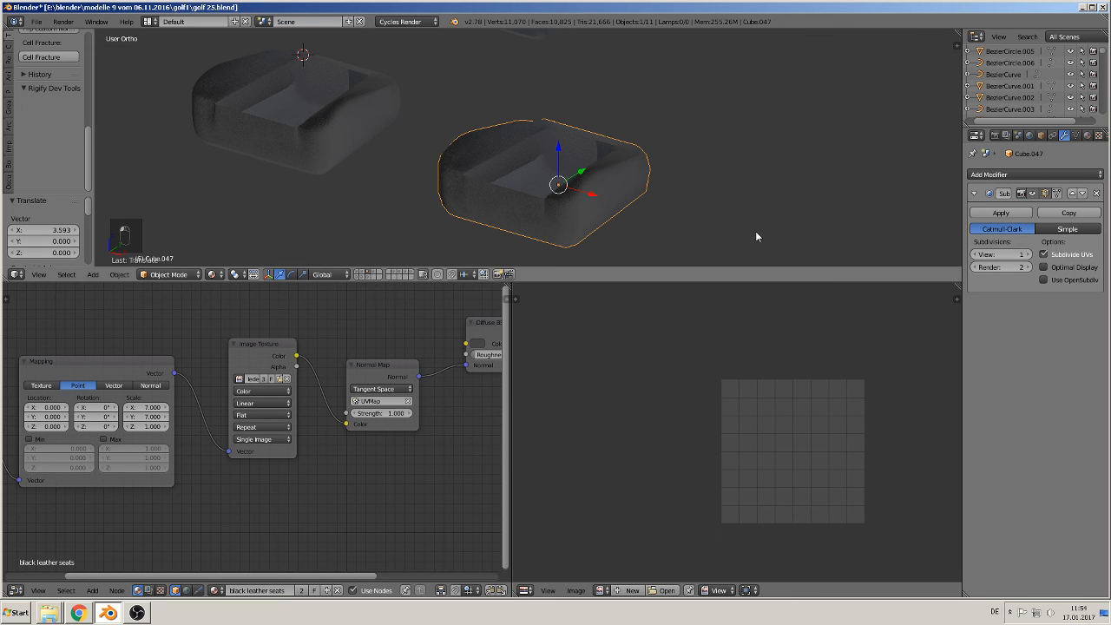
pyautogui.click(1001, 213)
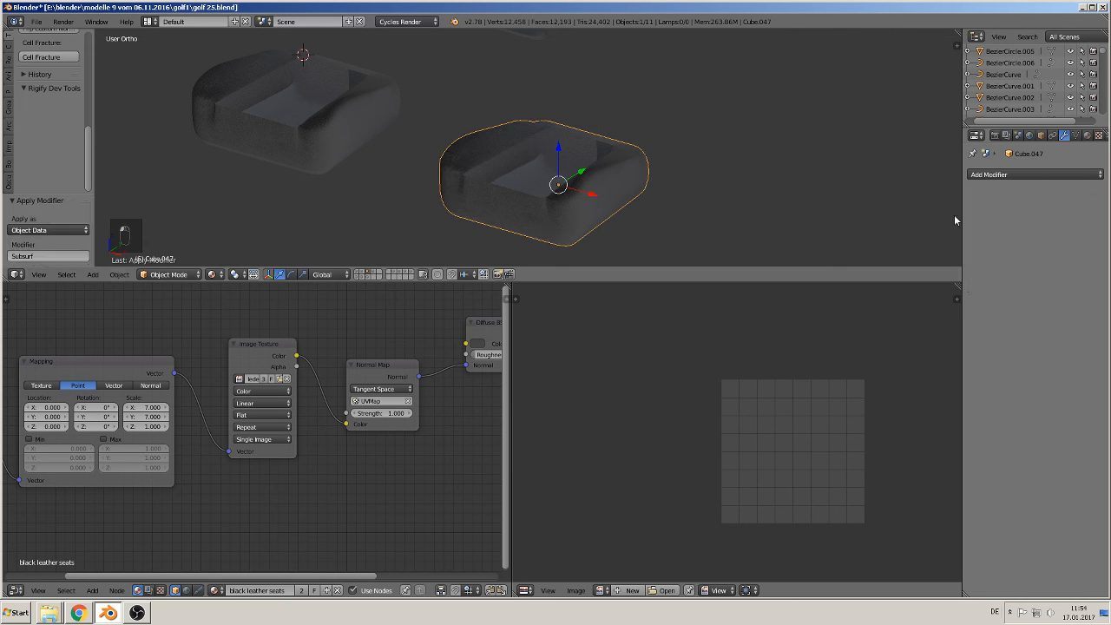
# Inspect the duplicated cushion's subdivided mesh and UV layout in Edit Mode
pyautogui.press('Tab')
pyautogui.moveTo(639, 184); pyautogui.dragTo(553, 200, button='middle')
pyautogui.scroll(3, 539, 203)
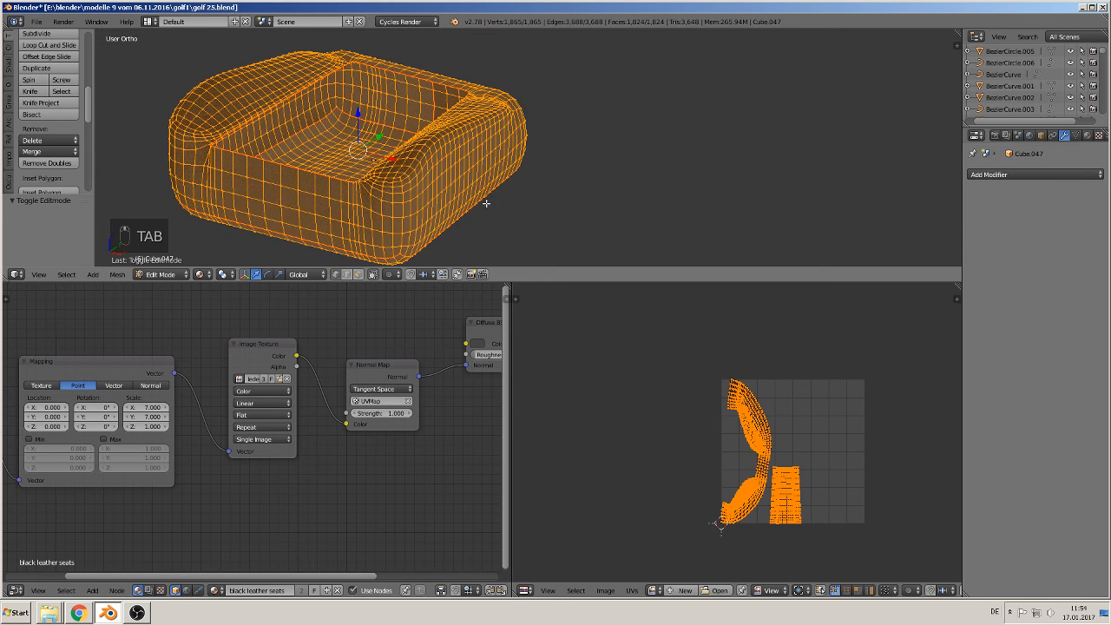
pyautogui.press('Tab')
pyautogui.moveTo(434, 197); pyautogui.dragTo(583, 193, button='middle')
pyautogui.press('Tab')
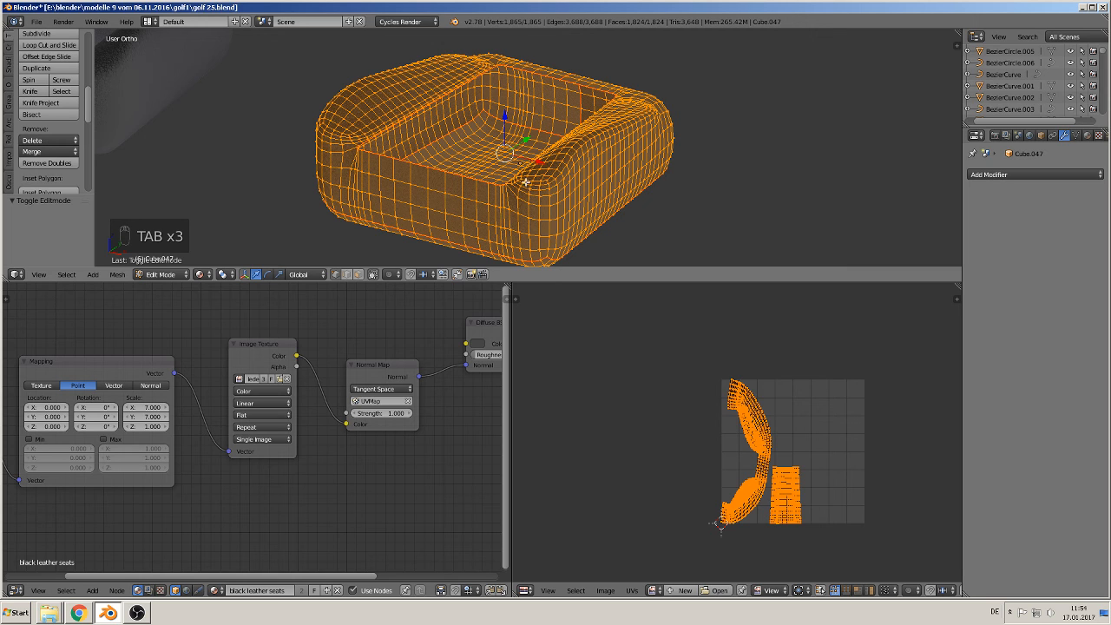
# Unwrap the subdivided cushion's whole mesh and return to Object Mode
pyautogui.press('u')
pyautogui.click(525, 181)
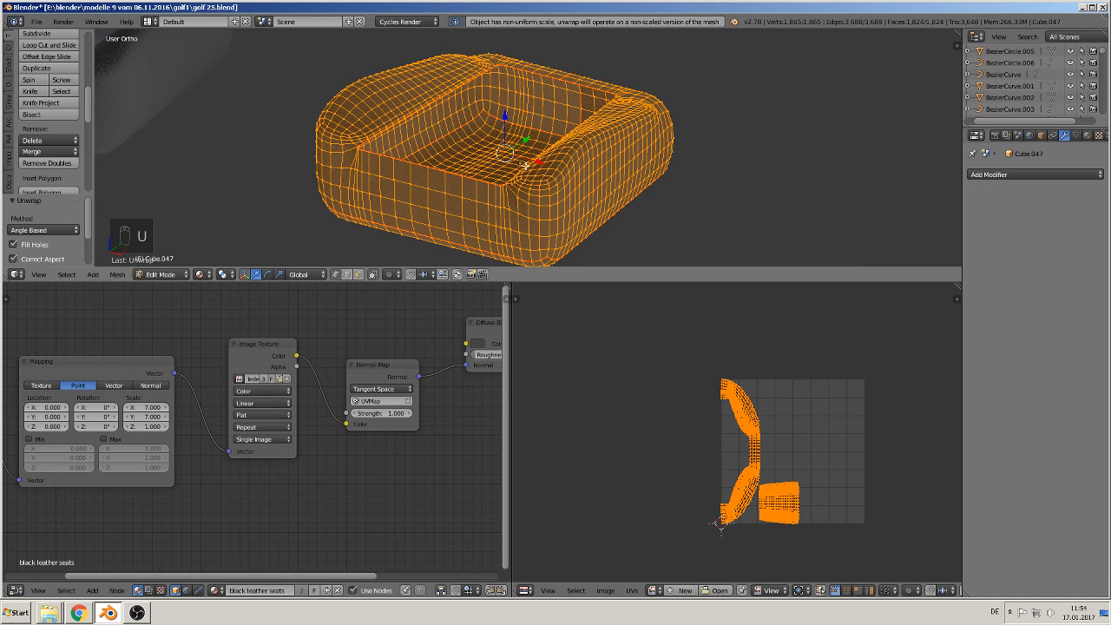
pyautogui.press('Tab')
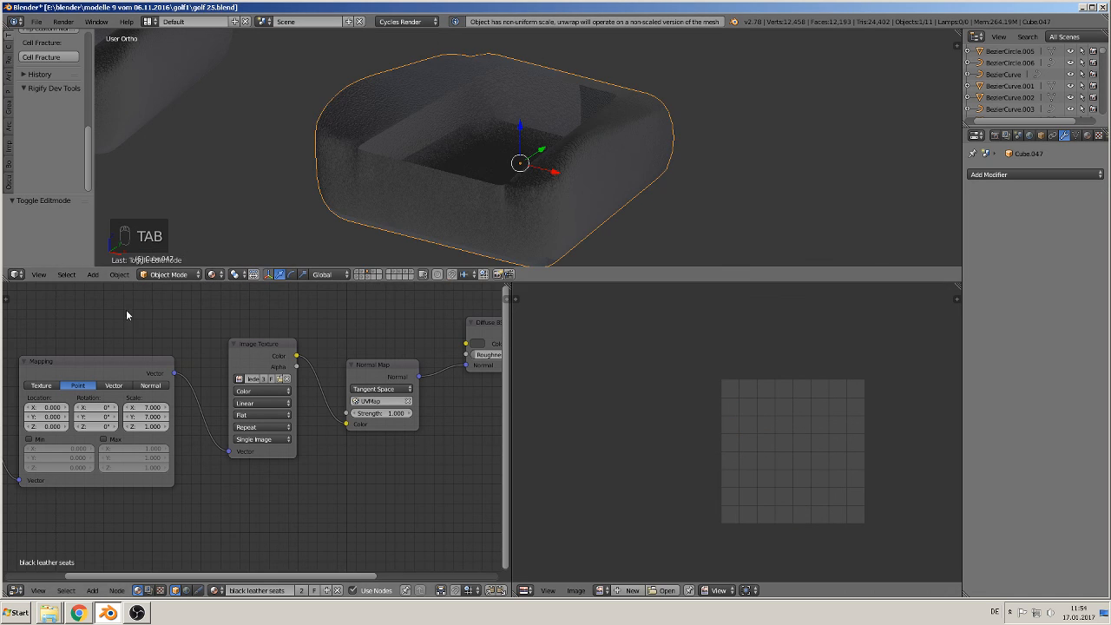
# Apply the rotation and scale of the duplicated cushion
pyautogui.click(118, 274)
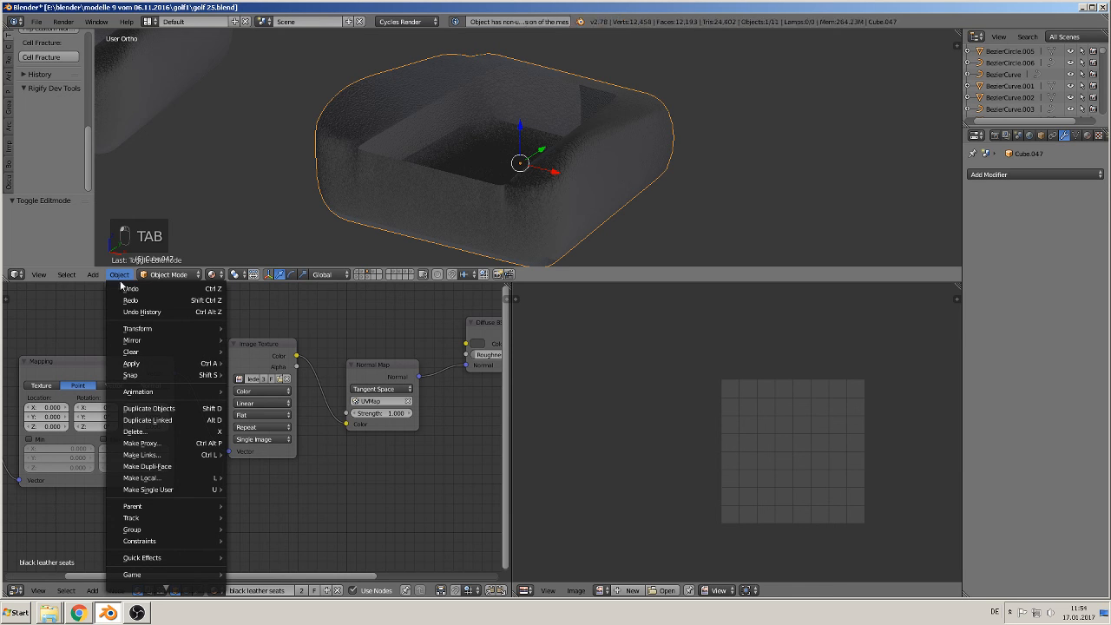
pyautogui.moveTo(156, 365)
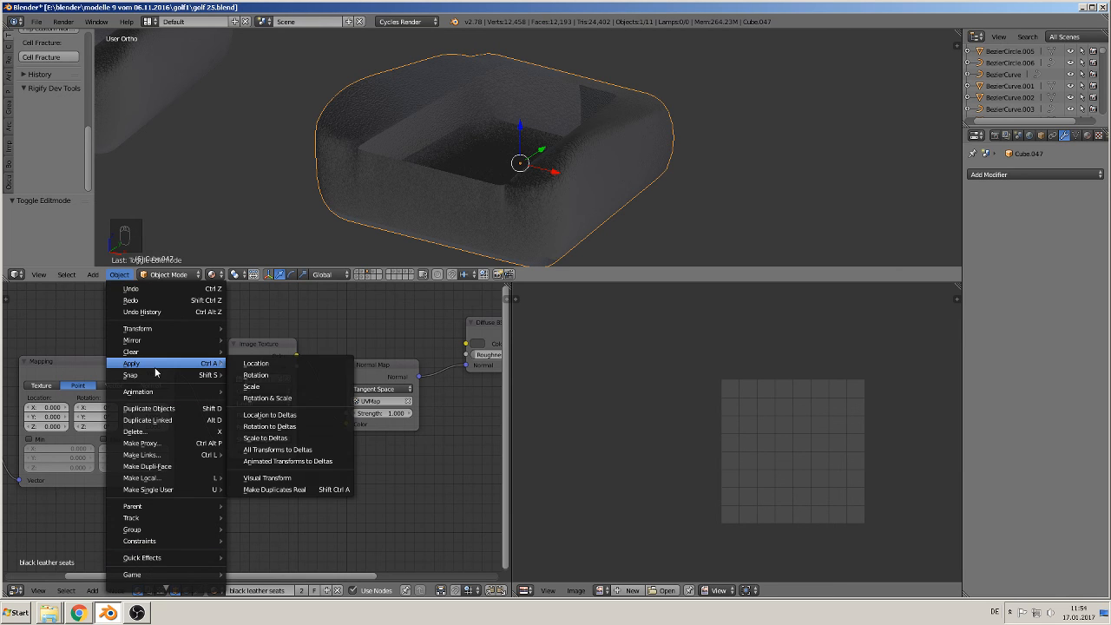
pyautogui.click(298, 398)
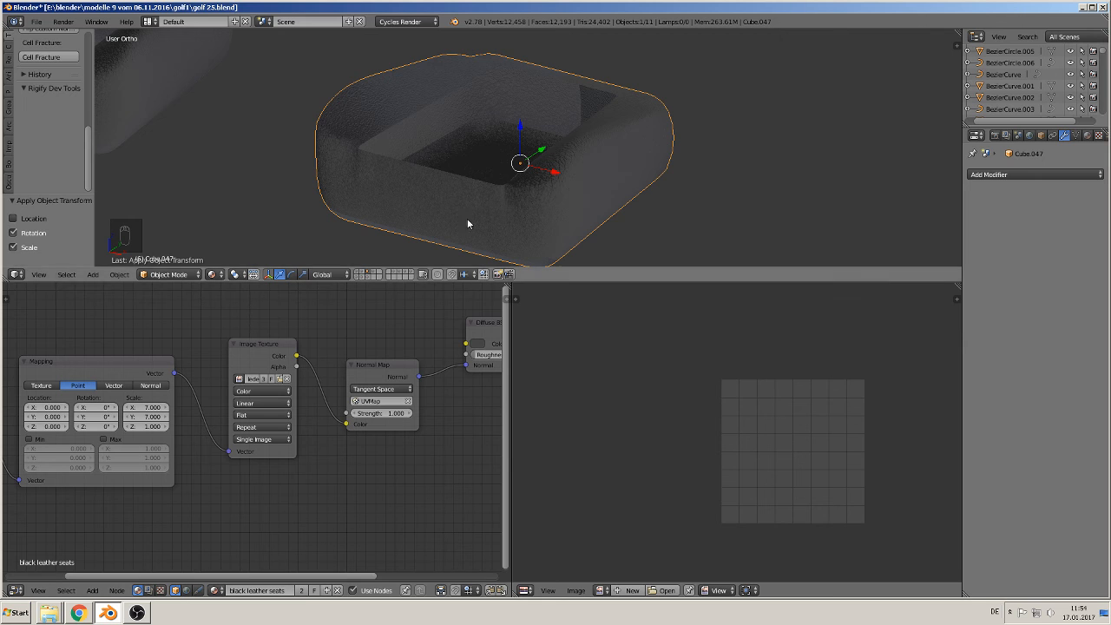
# Unwrap the duplicated cushion's whole mesh again and check the leather texture on its surface up close
pyautogui.press('Tab')
pyautogui.press('u')
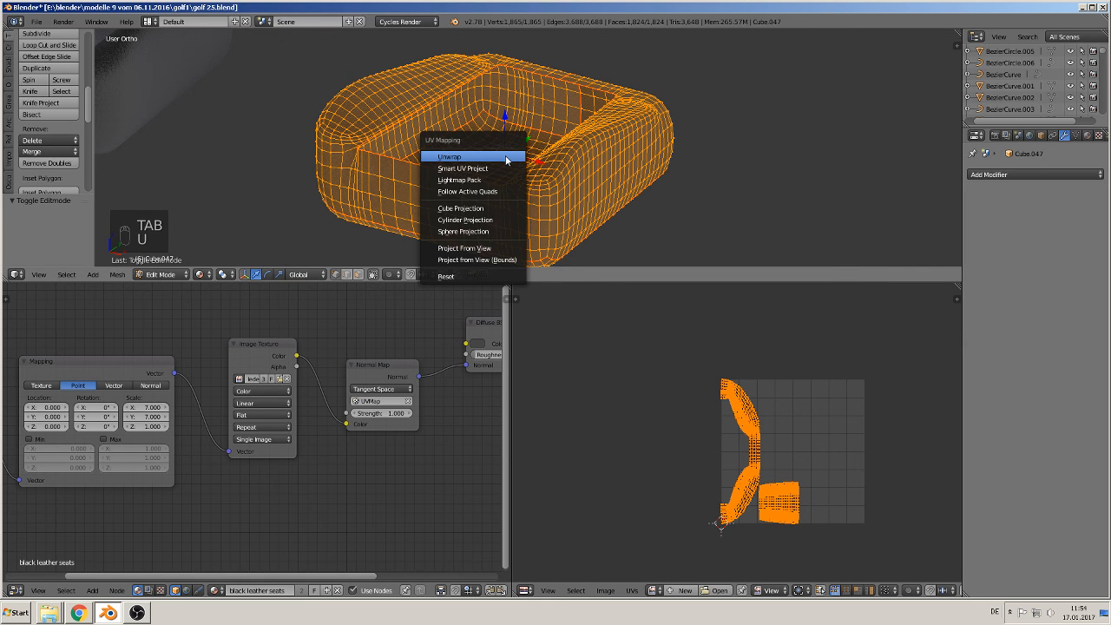
pyautogui.click(508, 157)
pyautogui.press('Tab')
pyautogui.scroll(4, 504, 185)
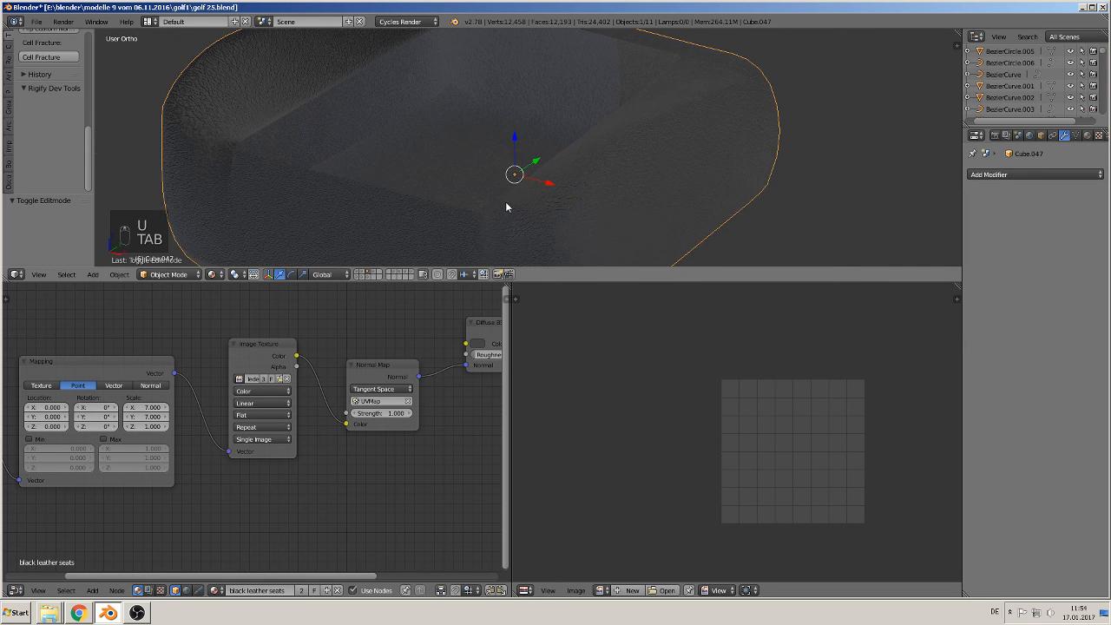
pyautogui.moveTo(506, 202)
pyautogui.mouseDown(button='middle')
pyautogui.moveTo(550, 179)
pyautogui.moveTo(598, 175)
pyautogui.moveTo(553, 187)
pyautogui.moveTo(593, 208)
pyautogui.moveTo(445, 209)
pyautogui.mouseUp(button='middle')
pyautogui.scroll(4, 591, 178)
pyautogui.scroll(-2, 407, 452)
# Space out the Diffuse BSDF and Material Output nodes and insert a Mix Shader between them
pyautogui.moveTo(374, 467); pyautogui.dragTo(54, 474, button='middle')
pyautogui.scroll(1, 71, 469)
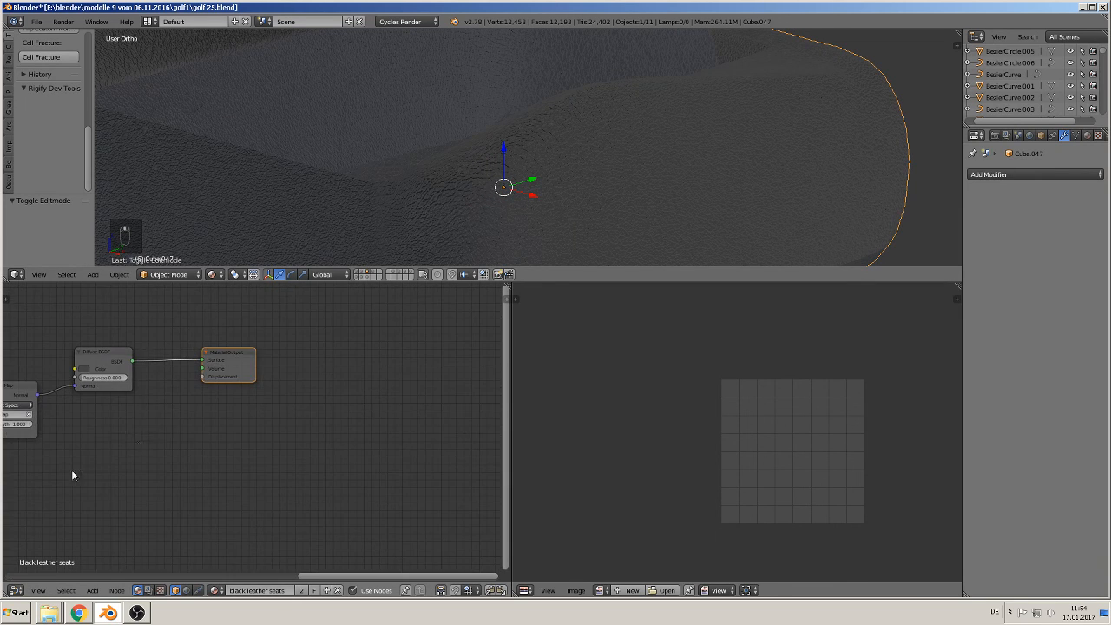
pyautogui.moveTo(143, 438); pyautogui.dragTo(233, 452, button='middle')
pyautogui.moveTo(331, 365); pyautogui.dragTo(394, 372)
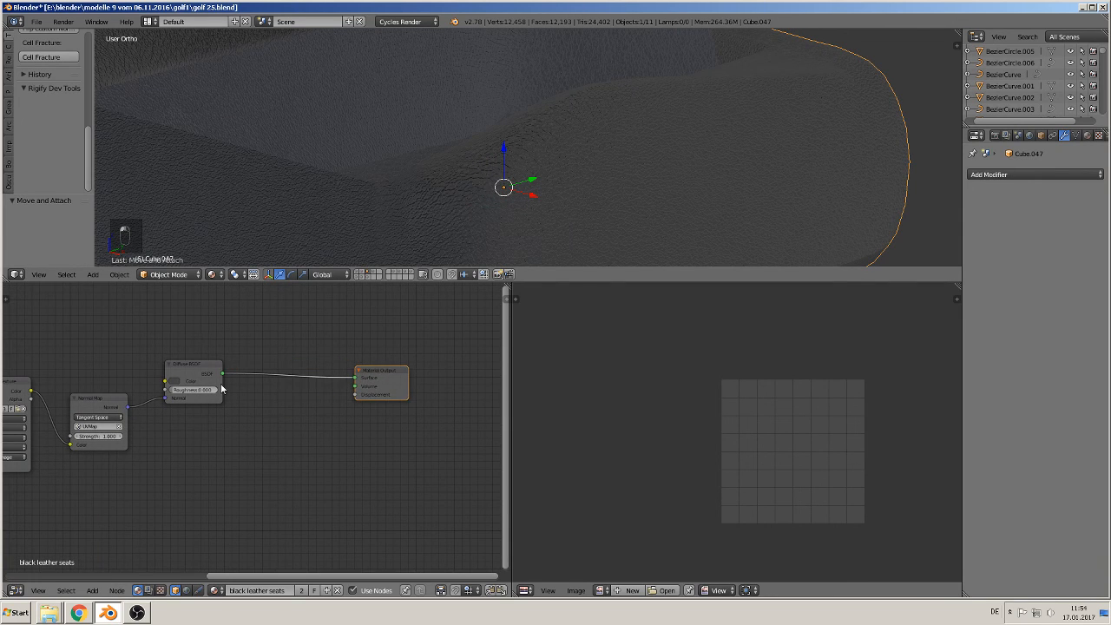
pyautogui.moveTo(221, 402); pyautogui.dragTo(265, 391, button='middle')
pyautogui.moveTo(242, 363)
pyautogui.mouseDown()
pyautogui.moveTo(215, 365)
pyautogui.moveTo(235, 365)
pyautogui.mouseUp()
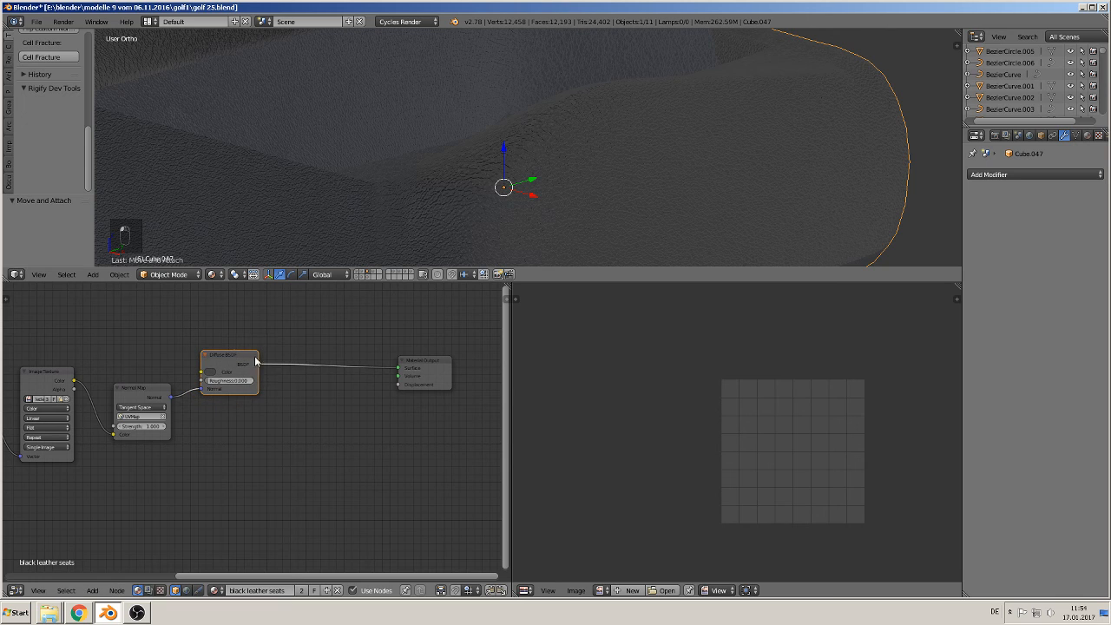
pyautogui.click(92, 590)
pyautogui.moveTo(109, 542)
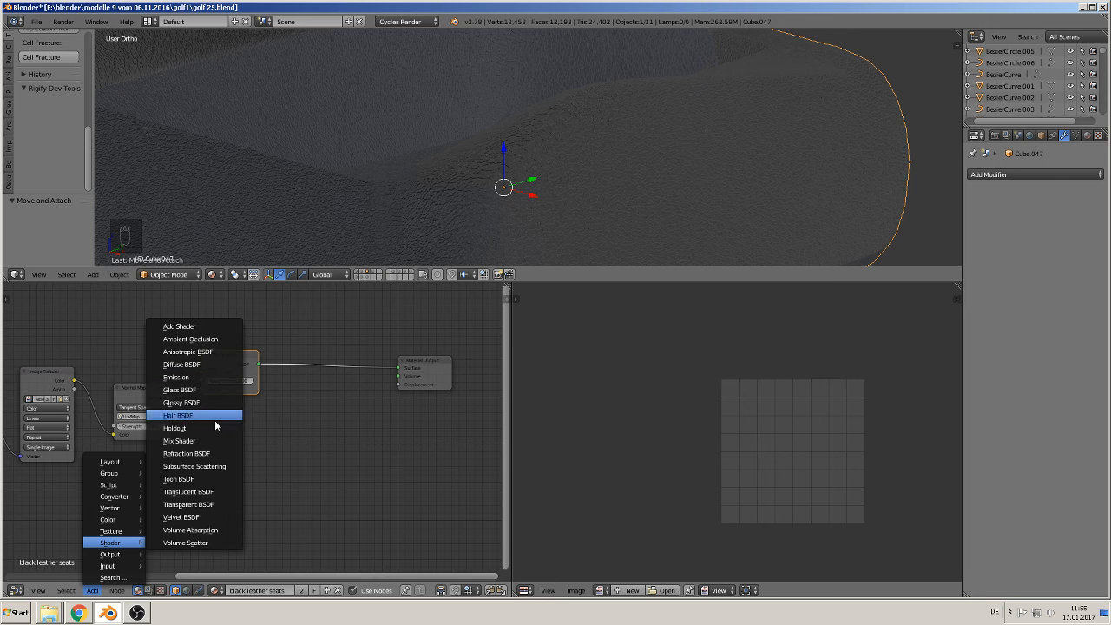
pyautogui.click(208, 441)
pyautogui.click(340, 370)
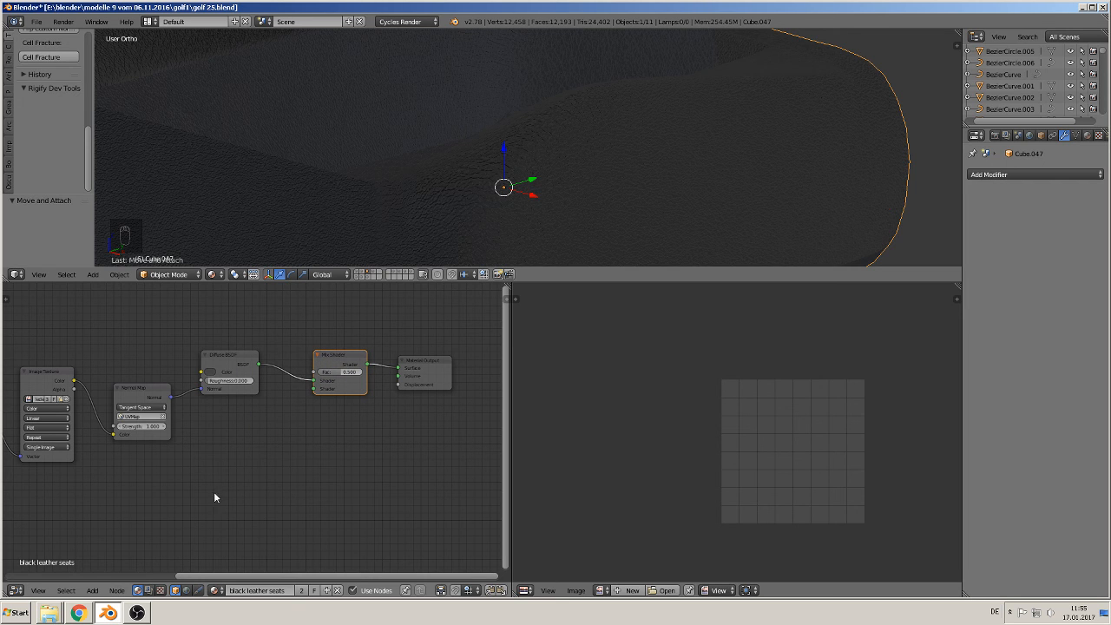
# Add a Glossy BSDF below the Diffuse BSDF and connect it to the Mix Shader's second shader input
pyautogui.click(92, 591)
pyautogui.moveTo(116, 543)
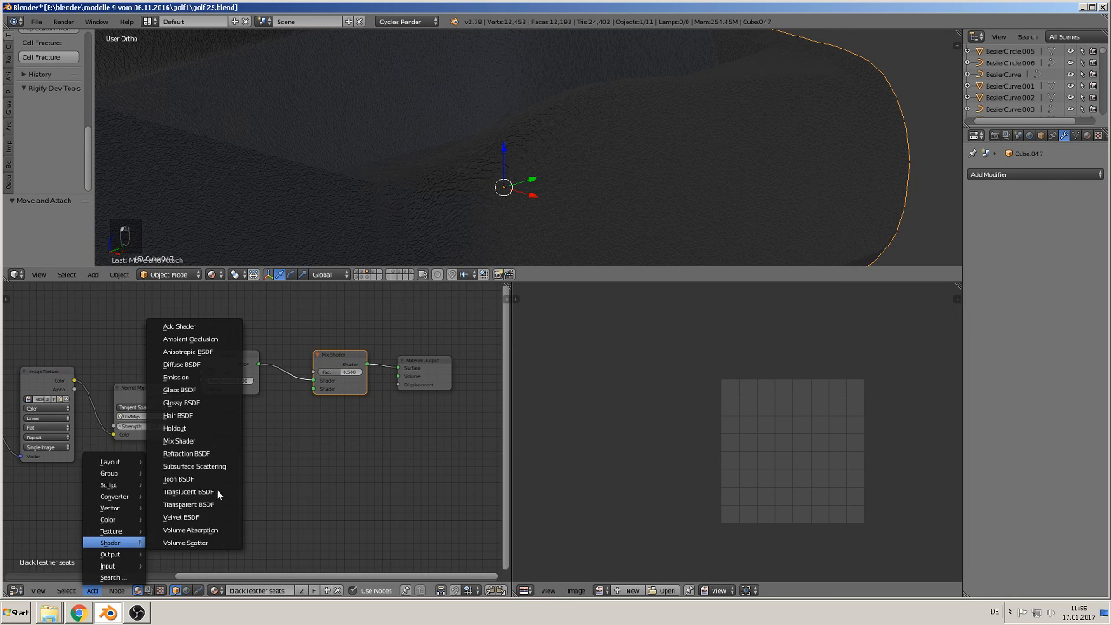
pyautogui.click(211, 403)
pyautogui.click(254, 416)
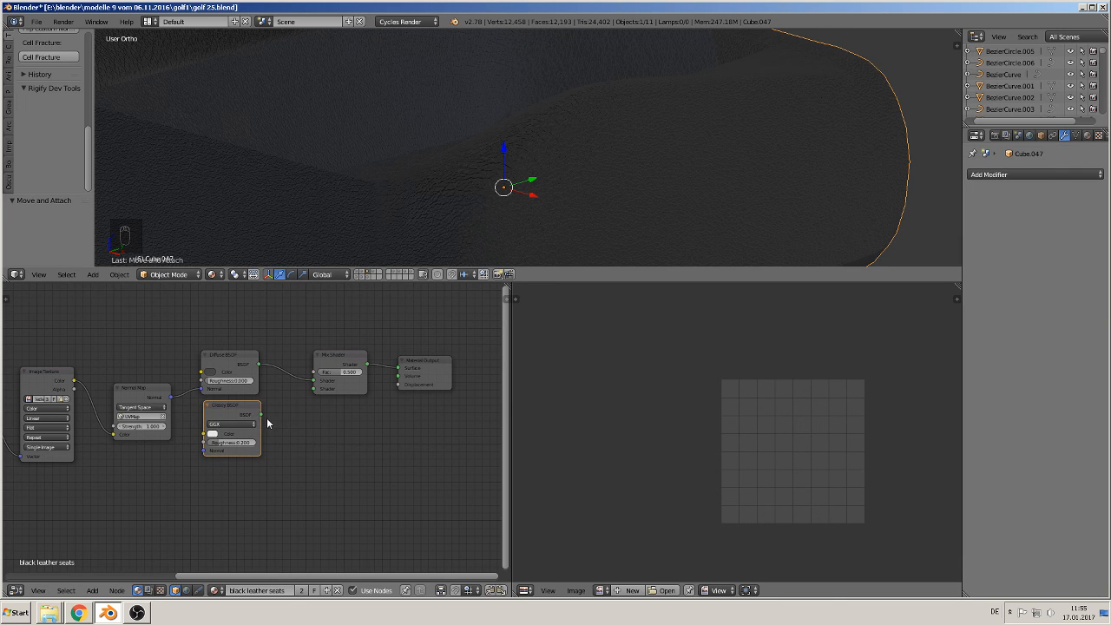
pyautogui.press('g')
pyautogui.click(278, 425)
pyautogui.moveTo(270, 420); pyautogui.dragTo(318, 391)
# Show the material's settings with its preview and set the Mix Shader factor to 0.027
pyautogui.click(1088, 135)
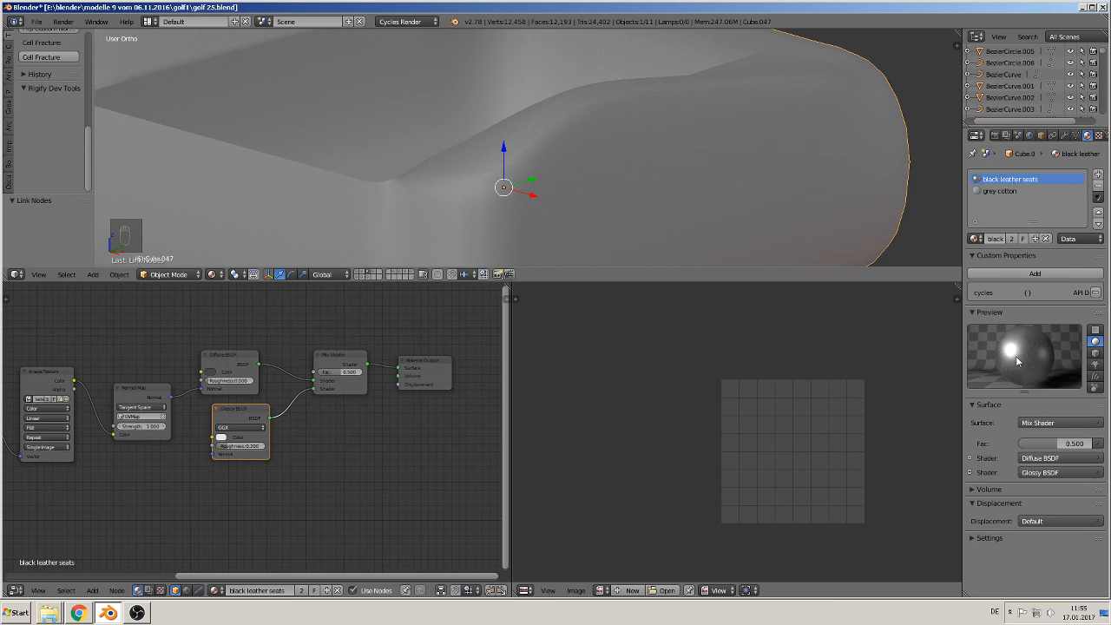
pyautogui.scroll(2, 233, 473)
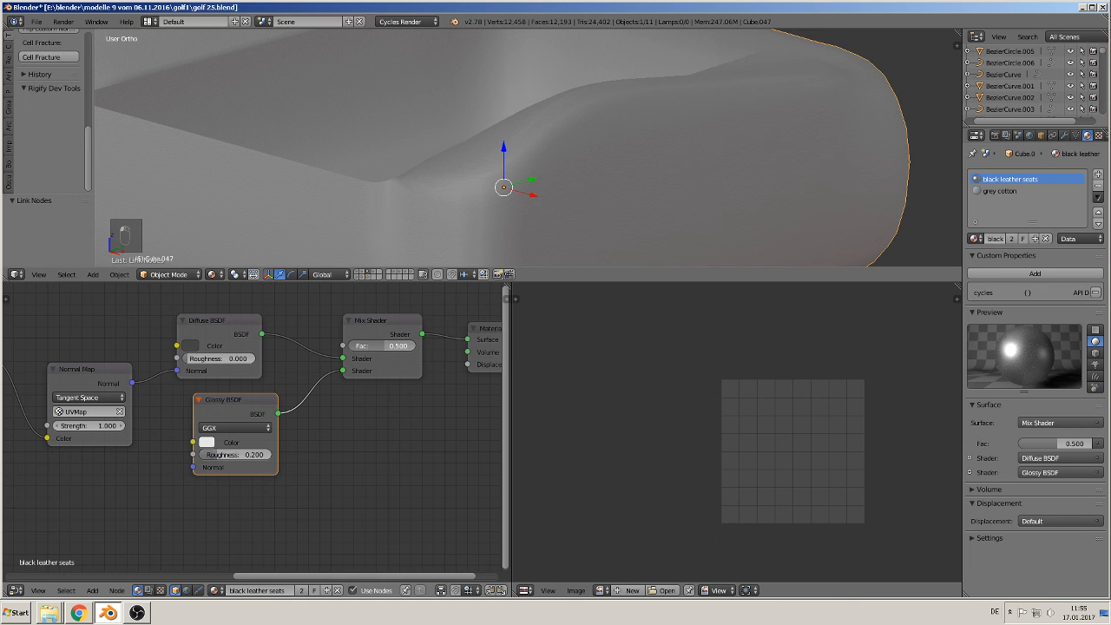
pyautogui.moveTo(385, 346); pyautogui.dragTo(350, 345)
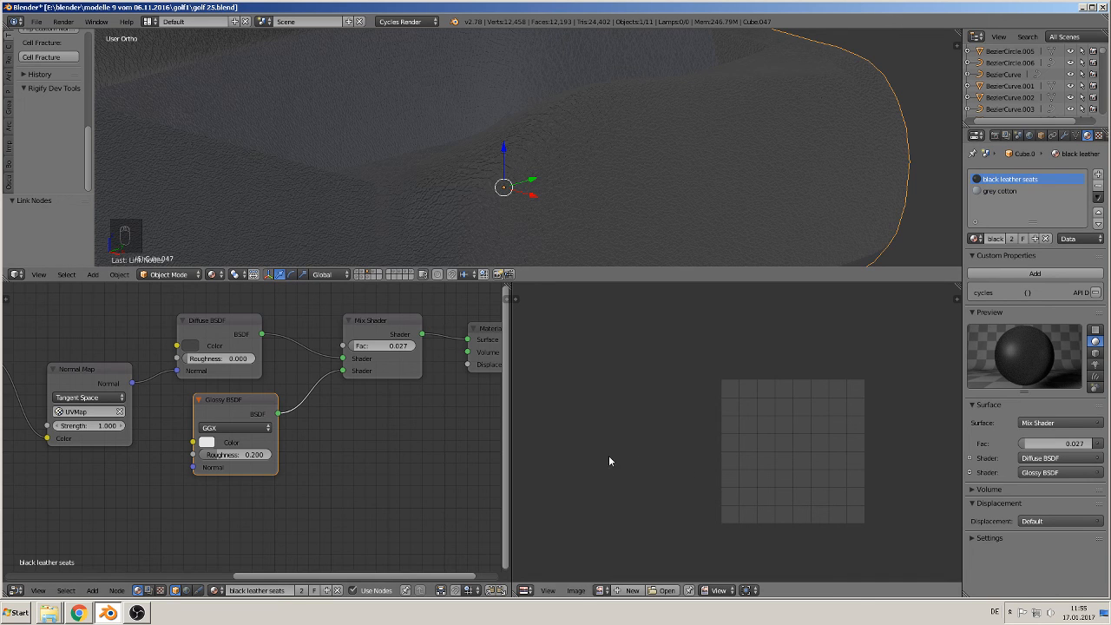
# Connect the Normal Map's Normal output to the Glossy BSDF's Normal input
pyautogui.scroll(-2, 405, 466)
pyautogui.moveTo(404, 467); pyautogui.dragTo(393, 500, button='middle')
pyautogui.scroll(-1, 387, 499)
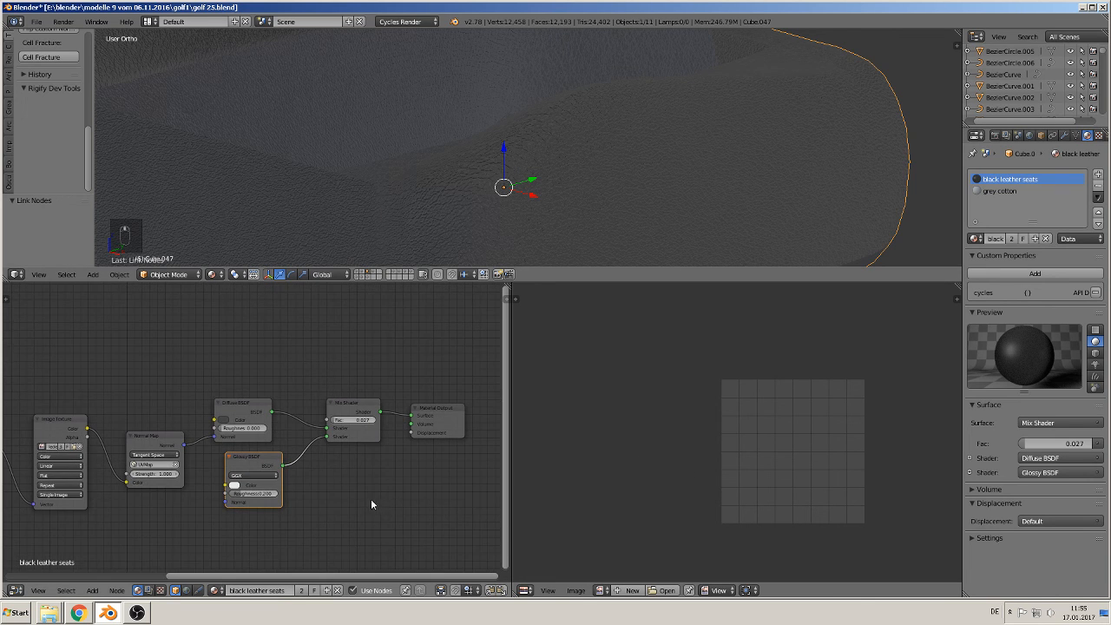
pyautogui.moveTo(184, 447); pyautogui.dragTo(227, 503)
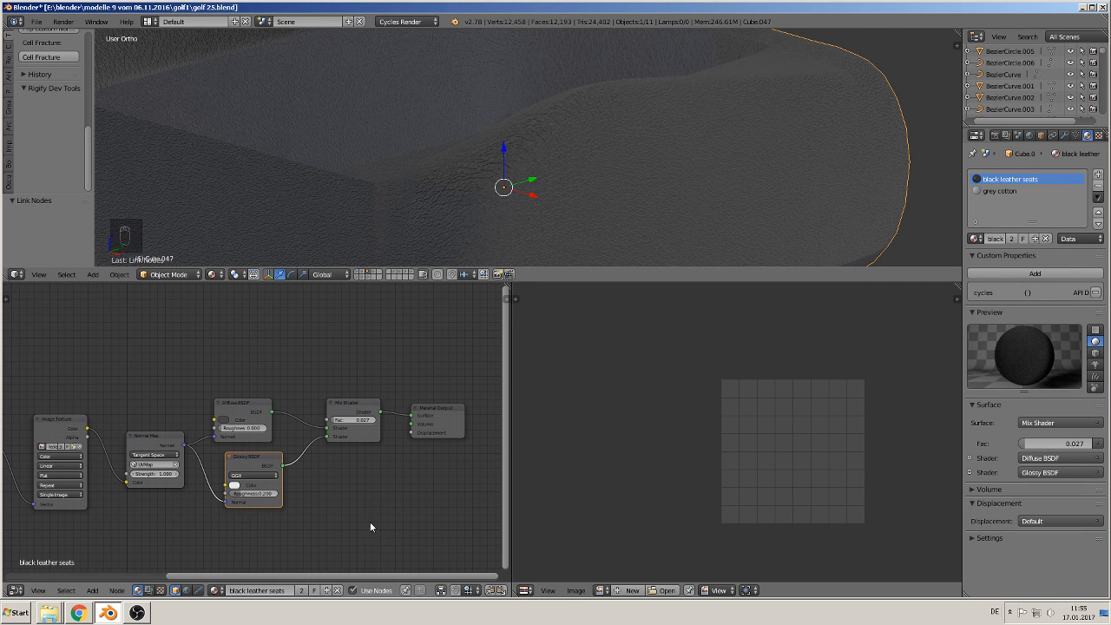
# Remove the subdivided cushion's double vertices with a merge distance of 0.0001 and recalculate its normals
pyautogui.moveTo(551, 181)
pyautogui.mouseDown(button='middle')
pyautogui.moveTo(692, 164)
pyautogui.moveTo(635, 193)
pyautogui.moveTo(401, 166)
pyautogui.moveTo(429, 168)
pyautogui.moveTo(389, 179)
pyautogui.moveTo(576, 192)
pyautogui.moveTo(563, 191)
pyautogui.mouseUp(button='middle')
pyautogui.scroll(-5, 597, 183)
pyautogui.press('Tab')
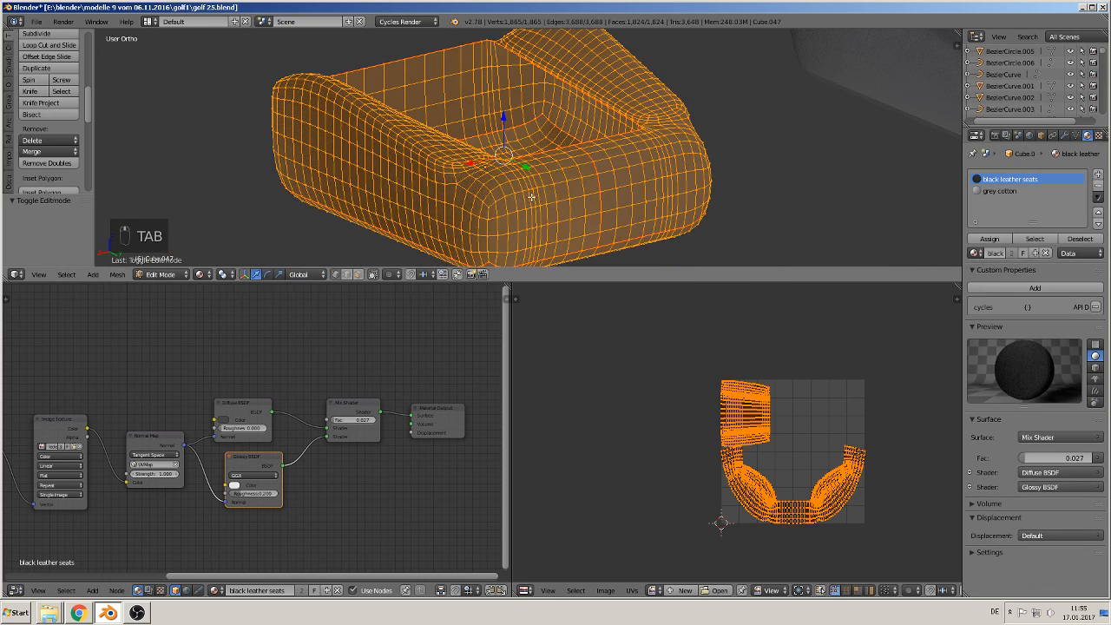
pyautogui.click(49, 163)
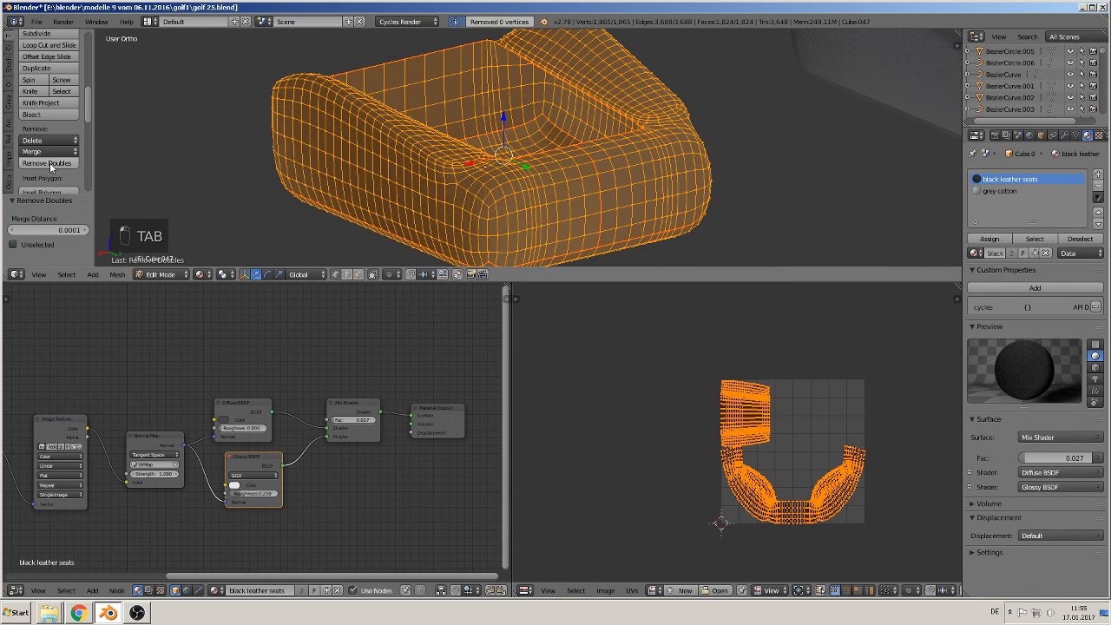
pyautogui.click(11, 74)
pyautogui.scroll(-2, 62, 168)
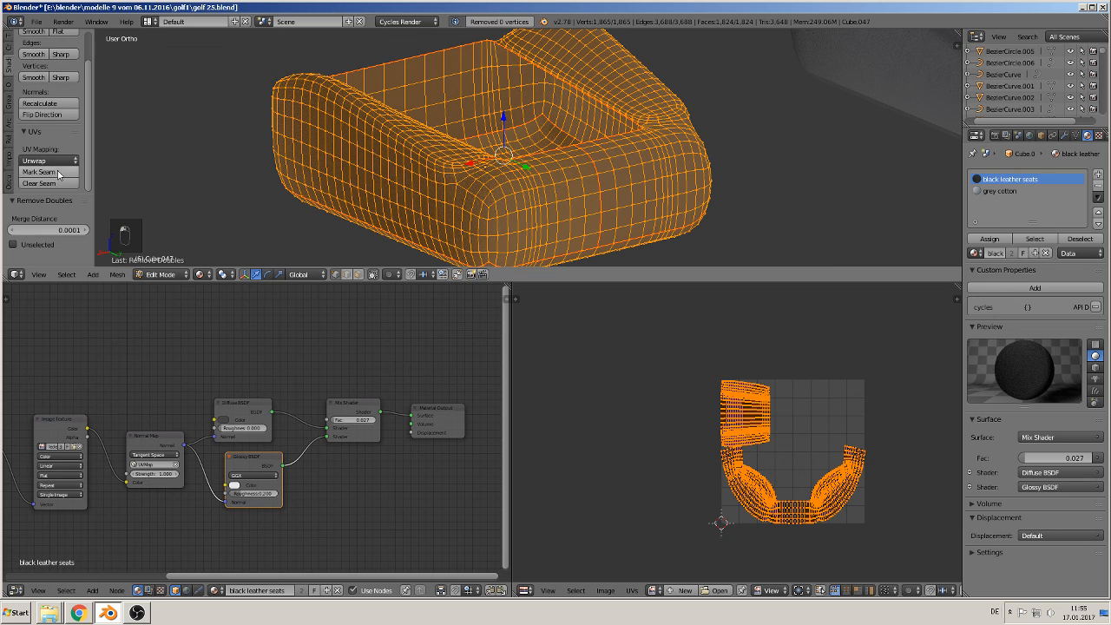
pyautogui.click(55, 106)
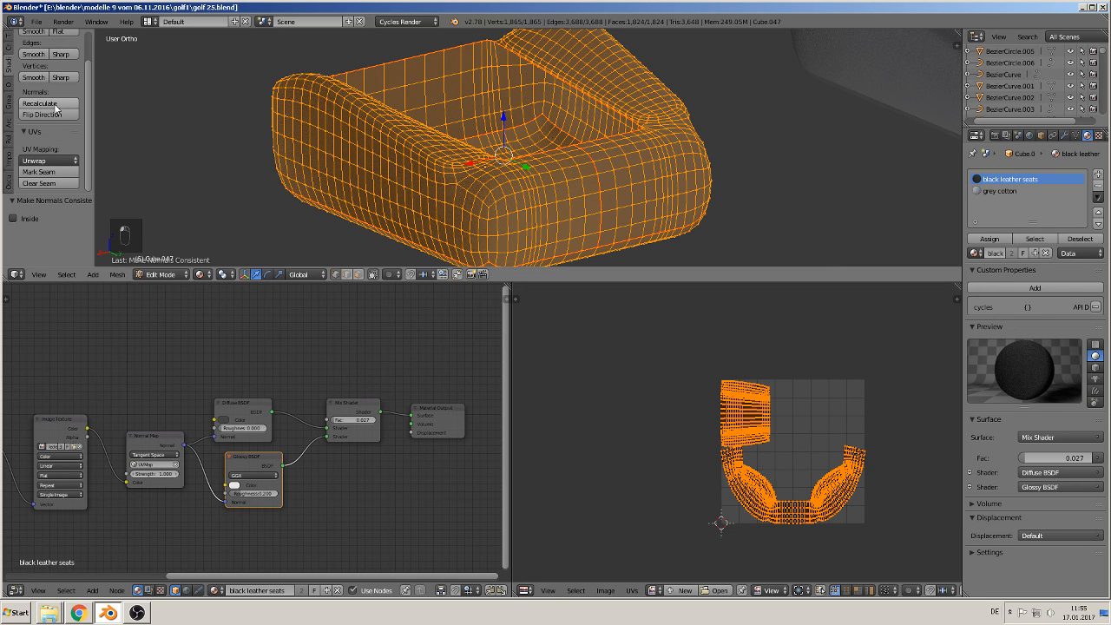
pyautogui.press('Tab')
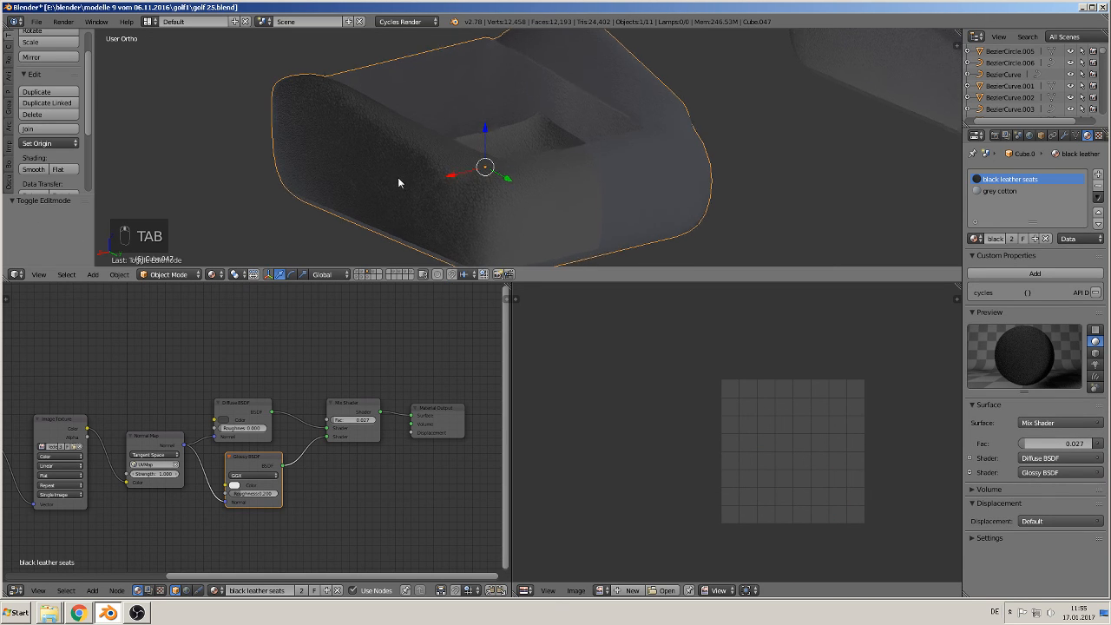
# Duplicate the complete seat's cushion with the light panel and move the copy about 5.25 along X
pyautogui.moveTo(398, 178); pyautogui.dragTo(442, 264, button='middle')
pyautogui.press('a')
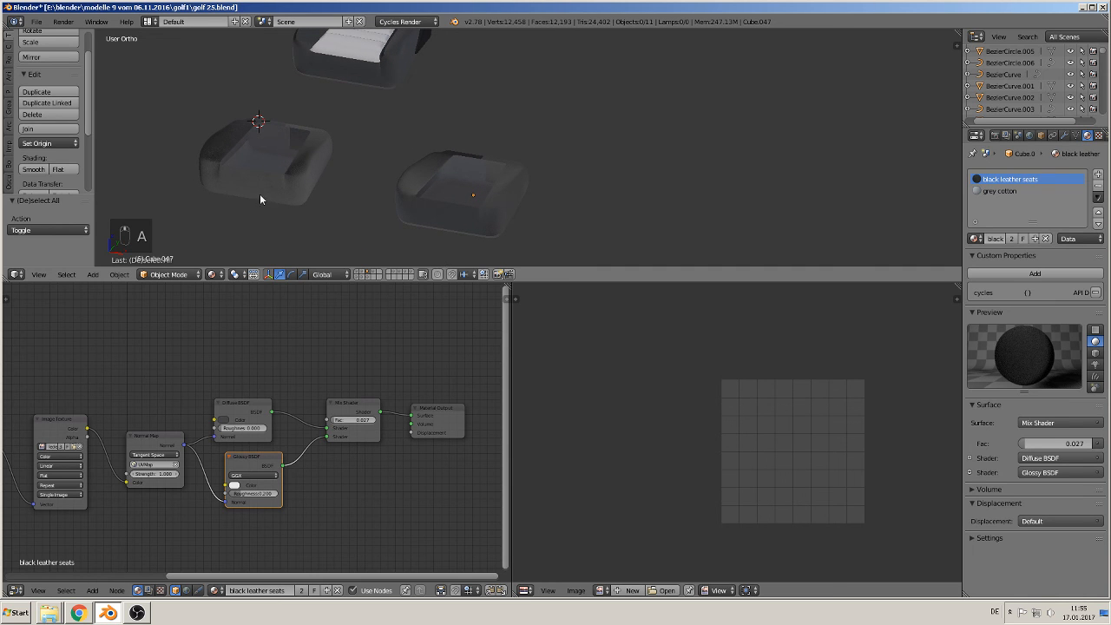
pyautogui.keyDown('shift'); pyautogui.moveTo(337, 108); pyautogui.dragTo(299, 189, button='middle'); pyautogui.keyUp('shift')
pyautogui.rightClick(334, 148)
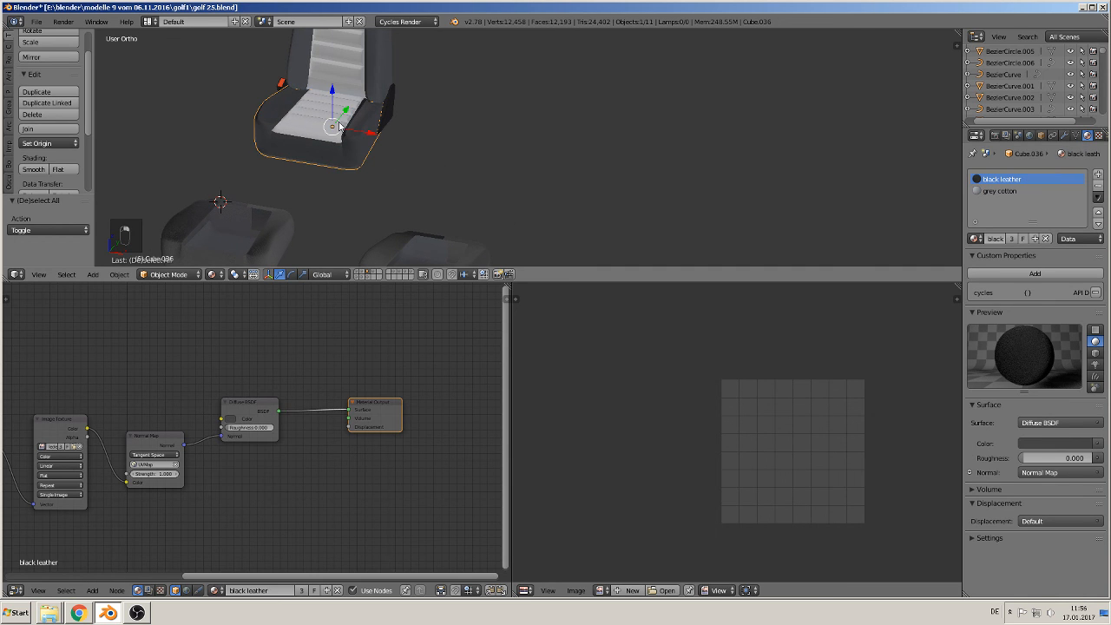
pyautogui.hotkey('shift', 'd')
pyautogui.press('x')
pyautogui.click(553, 216)
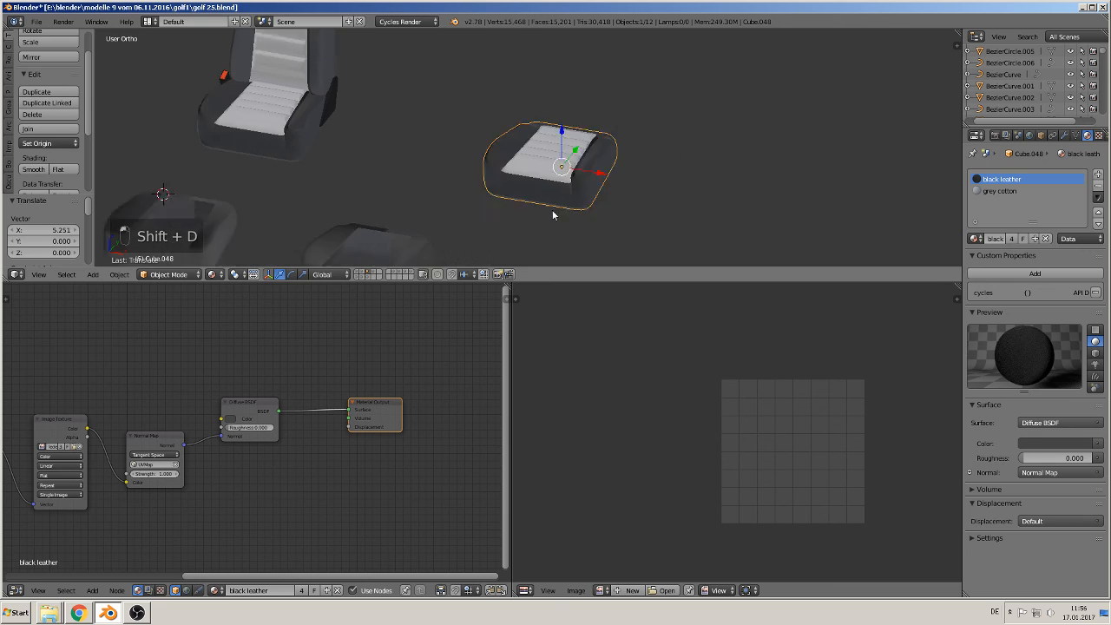
# Enter Edit Mode on the copied cushion and select an edge loop running across its light ribbed panel
pyautogui.keyDown('shift'); pyautogui.moveTo(553, 215); pyautogui.dragTo(408, 115, button='middle'); pyautogui.keyUp('shift')
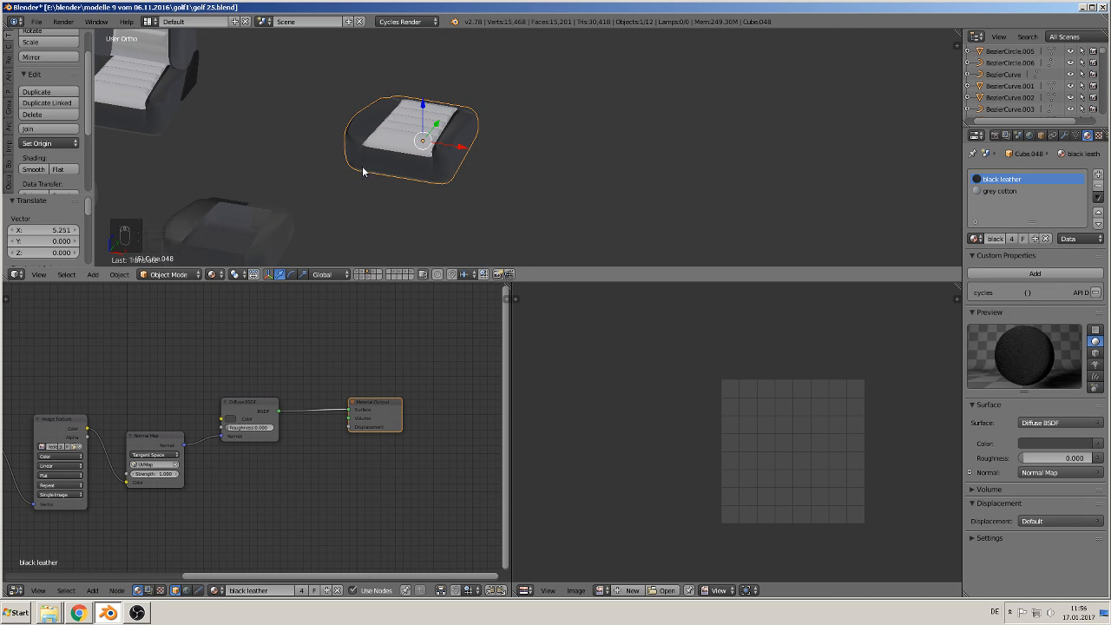
pyautogui.scroll(5, 443, 188)
pyautogui.press('Tab')
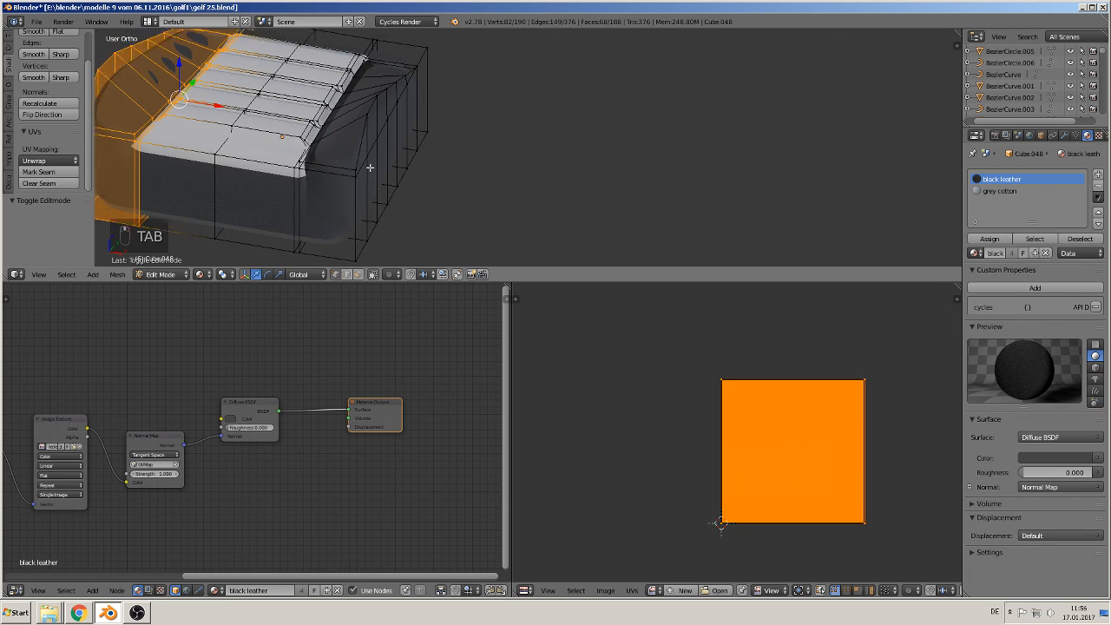
pyautogui.scroll(3, 417, 189)
pyautogui.scroll(2, 412, 190)
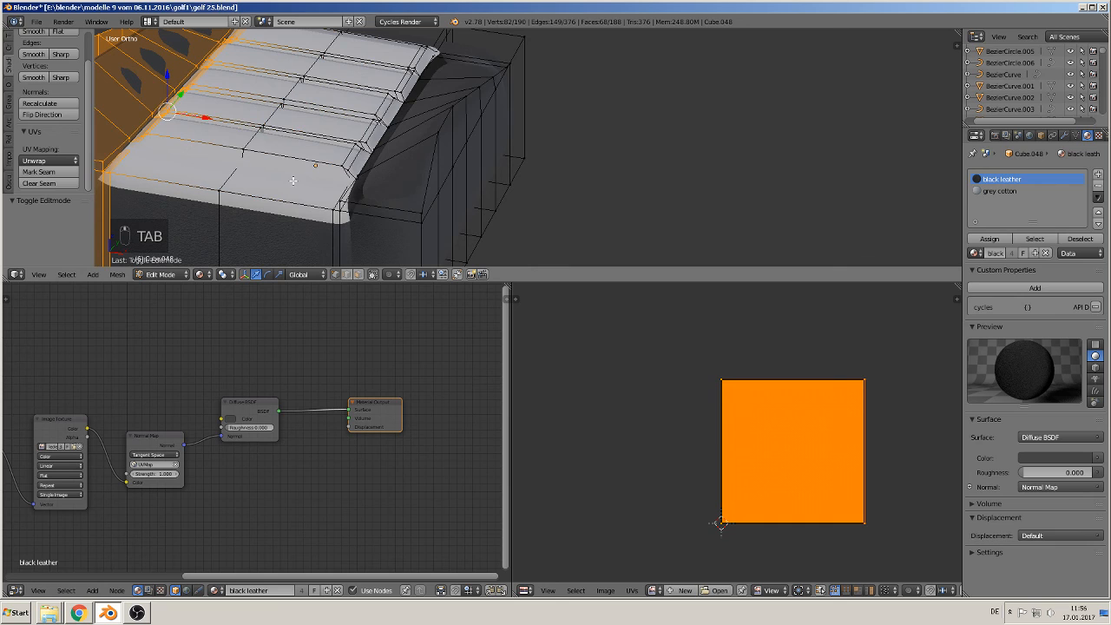
pyautogui.keyDown('alt'); pyautogui.rightClick(282, 129); pyautogui.keyUp('alt')
pyautogui.keyDown('alt'); pyautogui.rightClick(286, 128); pyautogui.keyUp('alt')
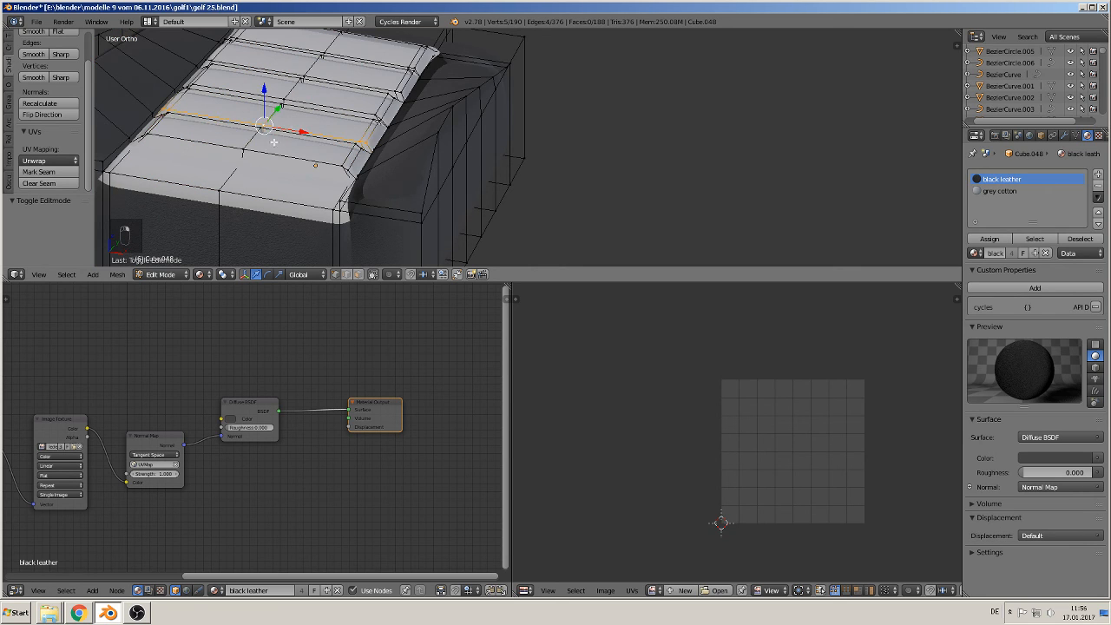
# Switch to face selection, select the two lengthwise face loops running through the light ribbed panel, and grow the selection twice
pyautogui.click(360, 274)
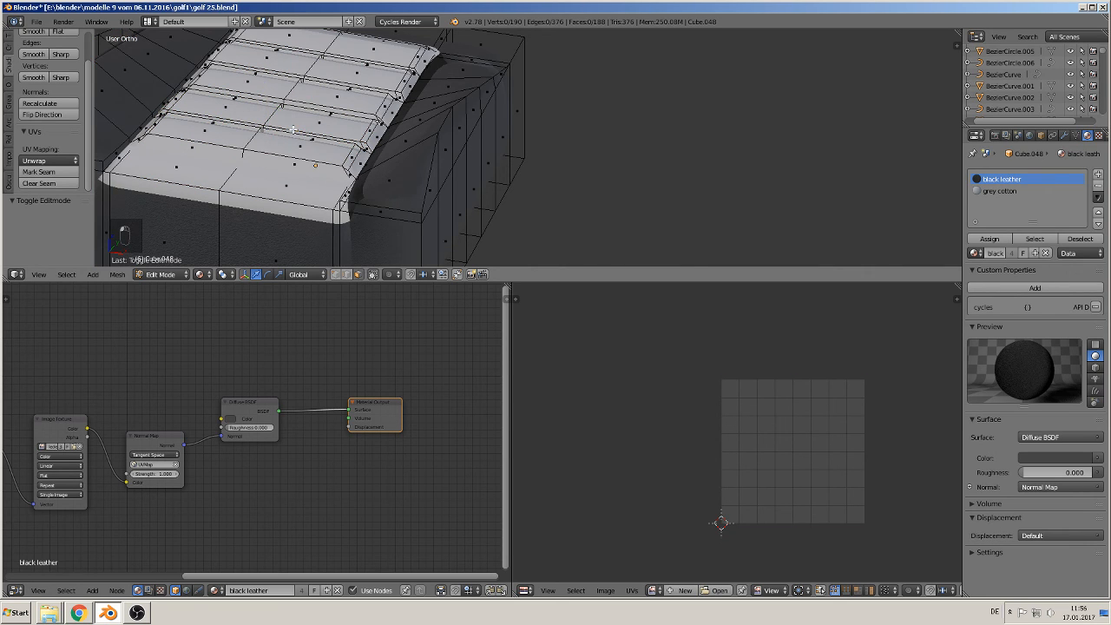
pyautogui.keyDown('alt'); pyautogui.rightClick(293, 129); pyautogui.keyUp('alt')
pyautogui.keyDown('alt'); pyautogui.keyDown('shift'); pyautogui.rightClick(235, 124); pyautogui.keyUp('shift'); pyautogui.keyUp('alt')
pyautogui.scroll(-3, 326, 169)
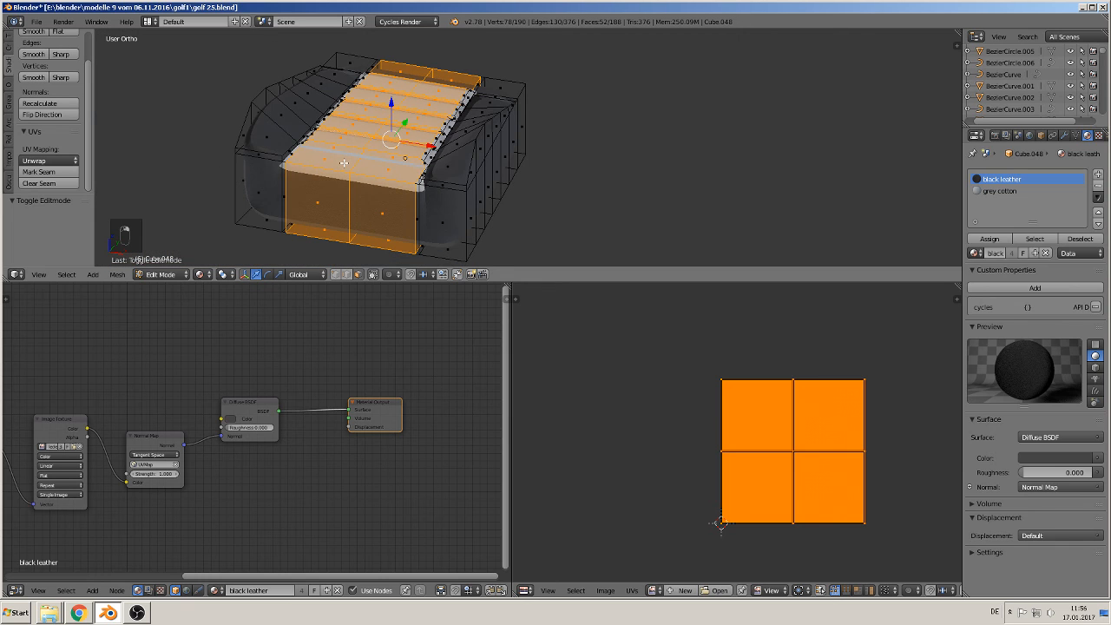
pyautogui.press('ctrl+KP_Add')
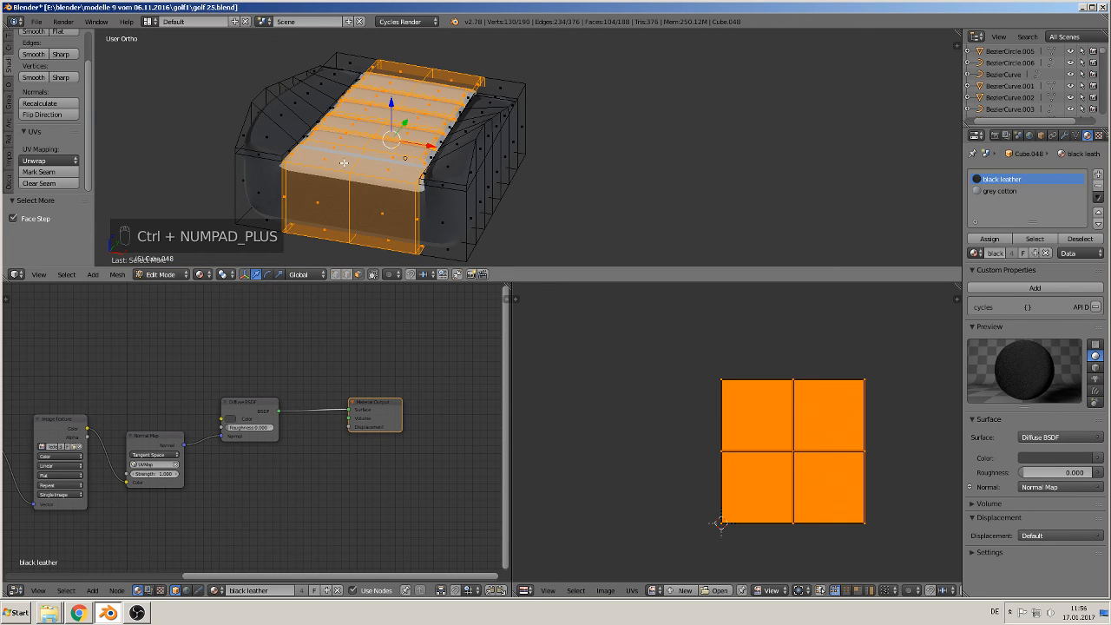
pyautogui.press('ctrl+KP_Add')
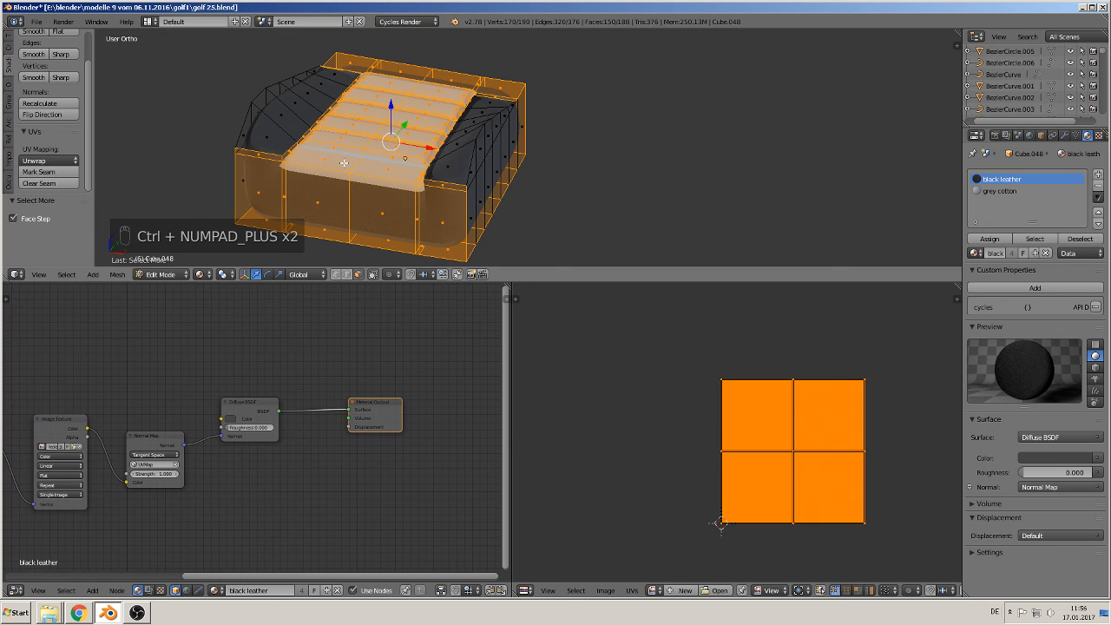
# Deselect the cushion's front and underside faces with Circle Select
pyautogui.scroll(-1, 398, 241)
pyautogui.press('c')
pyautogui.moveTo(452, 219)
pyautogui.mouseDown(button='middle')
pyautogui.moveTo(284, 195)
pyautogui.moveTo(354, 218)
pyautogui.moveTo(293, 151)
pyautogui.moveTo(296, 167)
pyautogui.mouseUp(button='middle')
pyautogui.moveTo(486, 185); pyautogui.dragTo(494, 220, button='middle')
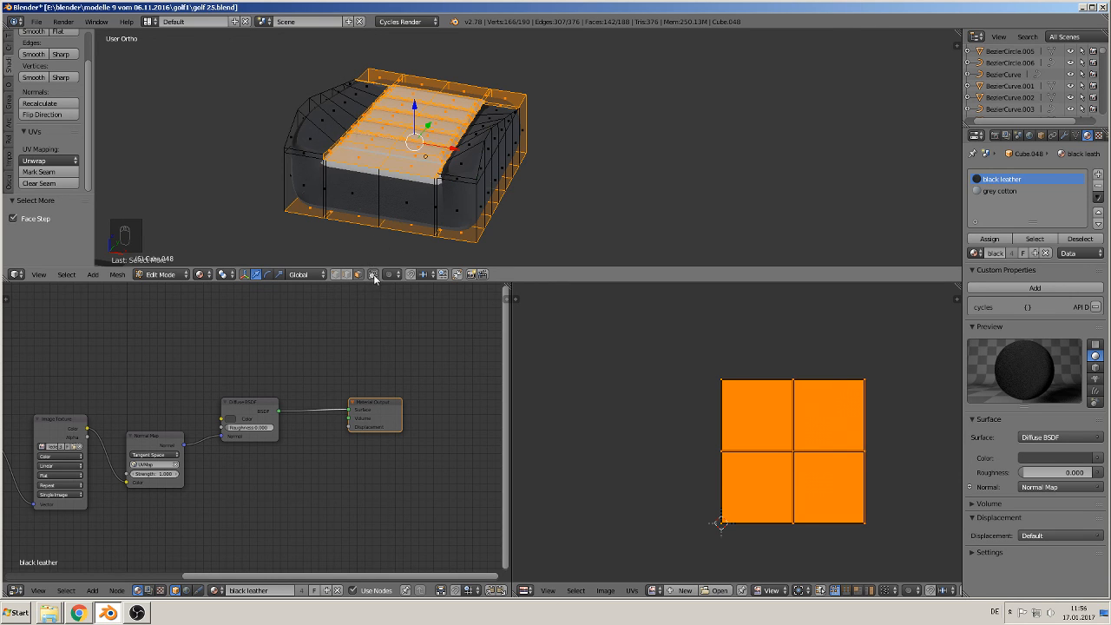
pyautogui.press('c')
pyautogui.moveTo(362, 231)
pyautogui.mouseDown(button='middle')
pyautogui.moveTo(305, 204)
pyautogui.moveTo(481, 235)
pyautogui.moveTo(403, 222)
pyautogui.moveTo(429, 193)
pyautogui.moveTo(394, 189)
pyautogui.moveTo(384, 174)
pyautogui.moveTo(479, 179)
pyautogui.moveTo(367, 166)
pyautogui.moveTo(481, 162)
pyautogui.moveTo(514, 134)
pyautogui.moveTo(484, 199)
pyautogui.moveTo(486, 190)
pyautogui.mouseUp(button='middle')
pyautogui.rightClick(404, 221)
# Circle-deselect the remaining side and back faces, keeping only the faces of the light ribbed panel selected
pyautogui.press('c')
pyautogui.rightClick(513, 134)
pyautogui.press('c')
pyautogui.moveTo(514, 110)
pyautogui.mouseDown(button='middle')
pyautogui.moveTo(525, 84)
pyautogui.moveTo(490, 66)
pyautogui.moveTo(385, 45)
pyautogui.moveTo(436, 37)
pyautogui.moveTo(422, 55)
pyautogui.moveTo(412, 287)
pyautogui.mouseUp(button='middle')
pyautogui.rightClick(486, 47)
pyautogui.press('c')
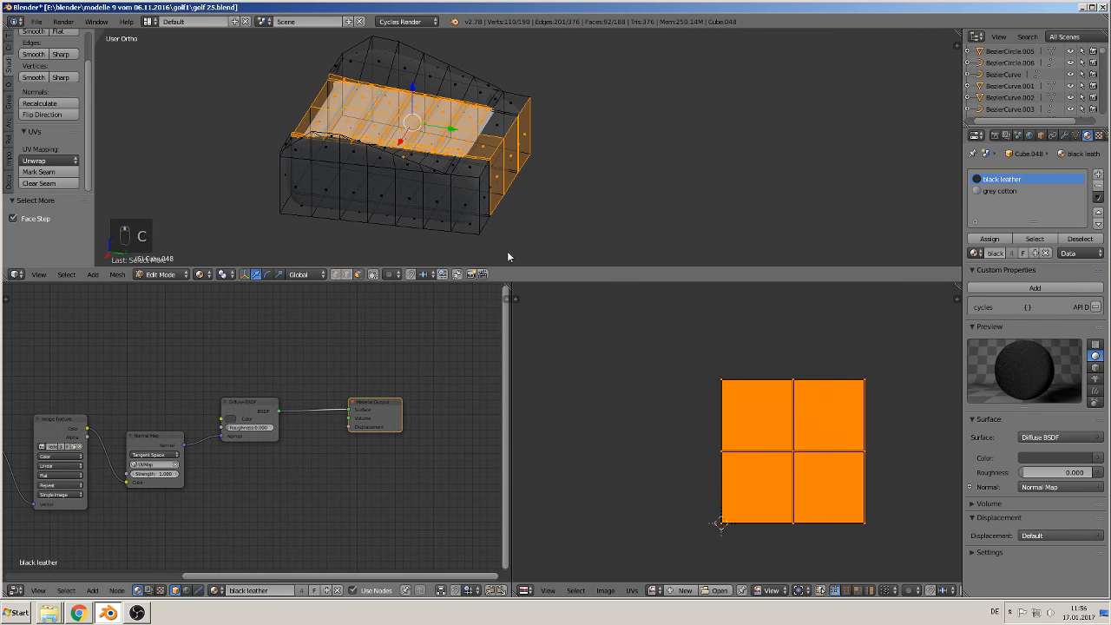
pyautogui.rightClick(504, 139)
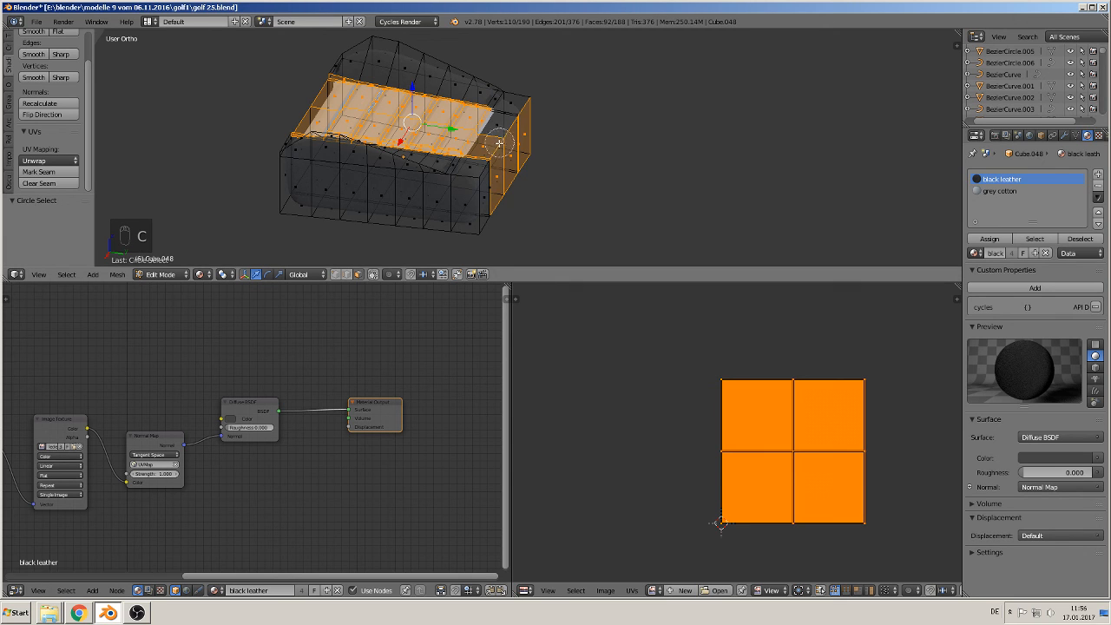
pyautogui.moveTo(500, 143)
pyautogui.mouseDown(button='middle')
pyautogui.moveTo(488, 163)
pyautogui.moveTo(535, 140)
pyautogui.moveTo(549, 199)
pyautogui.moveTo(586, 211)
pyautogui.moveTo(509, 218)
pyautogui.moveTo(490, 191)
pyautogui.moveTo(362, 146)
pyautogui.moveTo(381, 40)
pyautogui.mouseUp(button='middle')
pyautogui.rightClick(527, 165)
pyautogui.scroll(4, 367, 108)
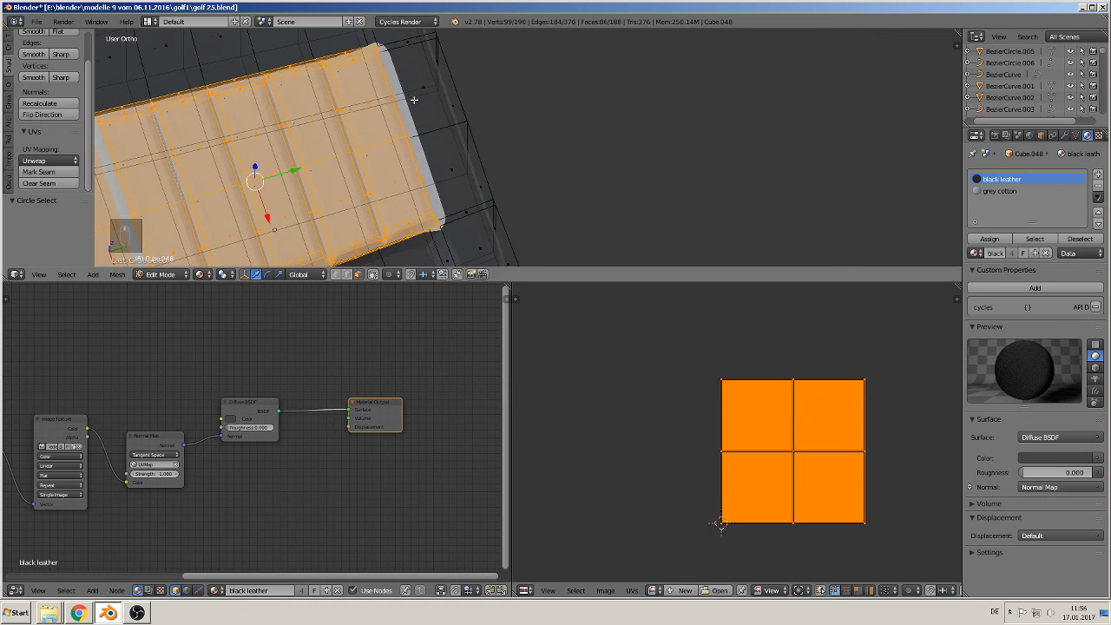
# Duplicate the selected ribbed panel faces and move the copy straight up above the cushion
pyautogui.scroll(-5, 368, 107)
pyautogui.moveTo(367, 108); pyautogui.dragTo(462, 133, button='middle')
pyautogui.hotkey('shift', 'd')
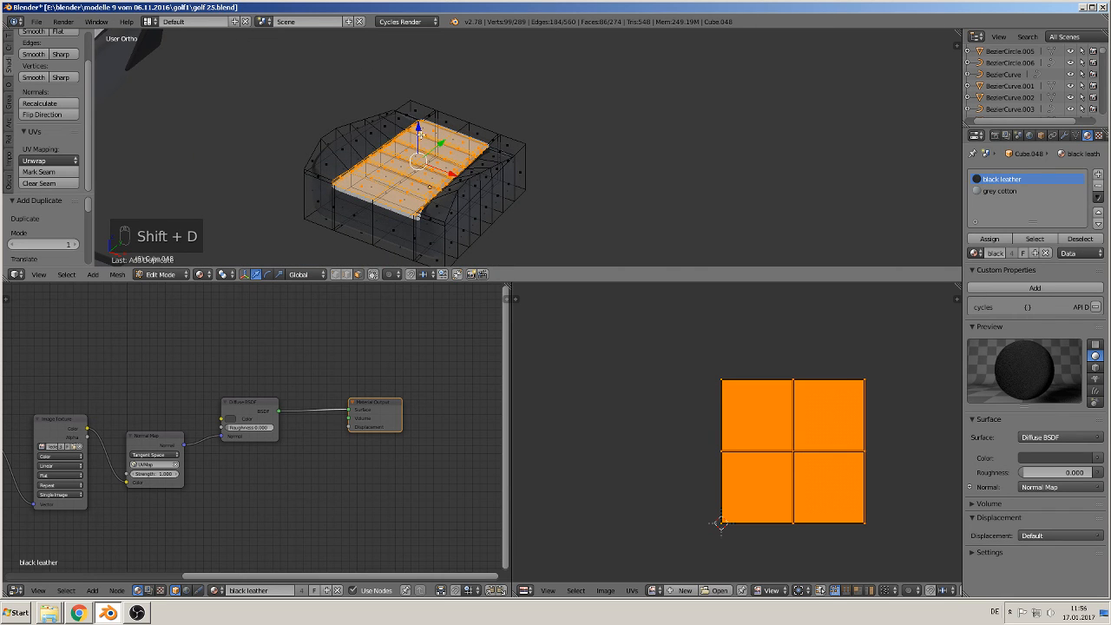
pyautogui.click(419, 61)
pyautogui.scroll(-3, 427, 85)
# Select the original cushion's linked mesh and delete its vertices, leaving only the duplicated panel
pyautogui.press('a')
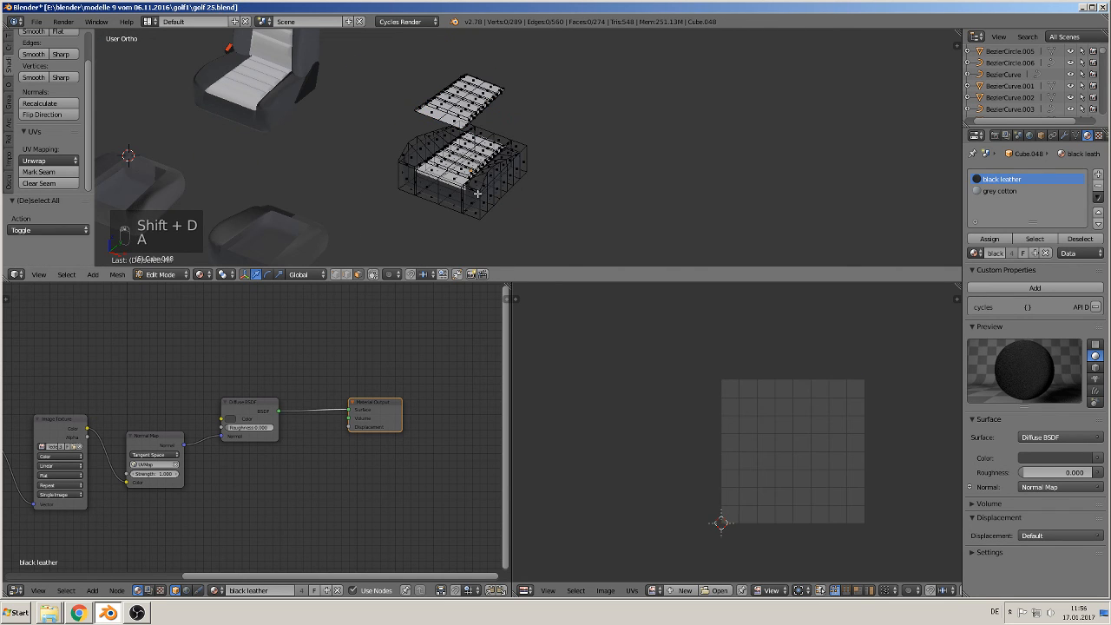
pyautogui.press('l')
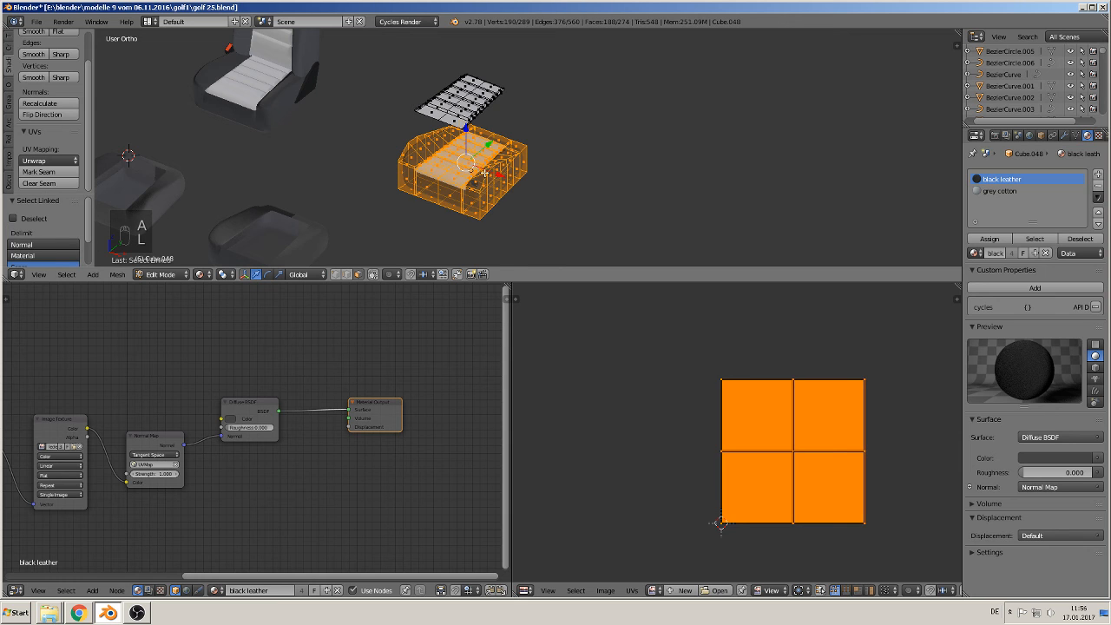
pyautogui.press('x')
pyautogui.click(484, 175)
pyautogui.scroll(3, 422, 137)
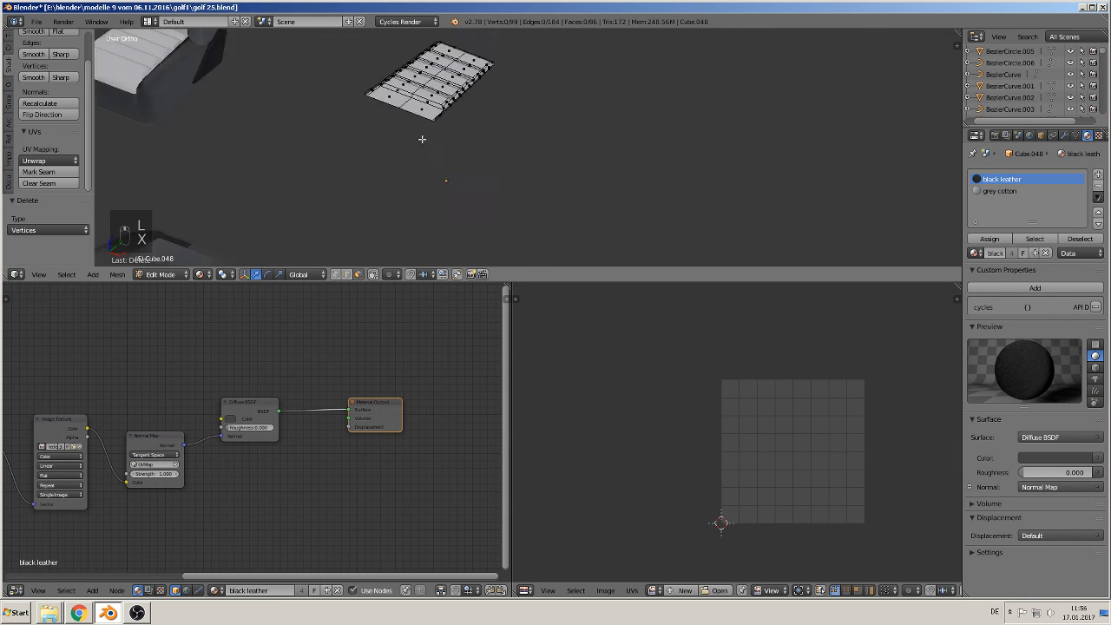
# Switch to edge selection and select a single edge on the side rim of the separated panel
pyautogui.press('Tab')
pyautogui.scroll(5, 442, 132)
pyautogui.press('Tab')
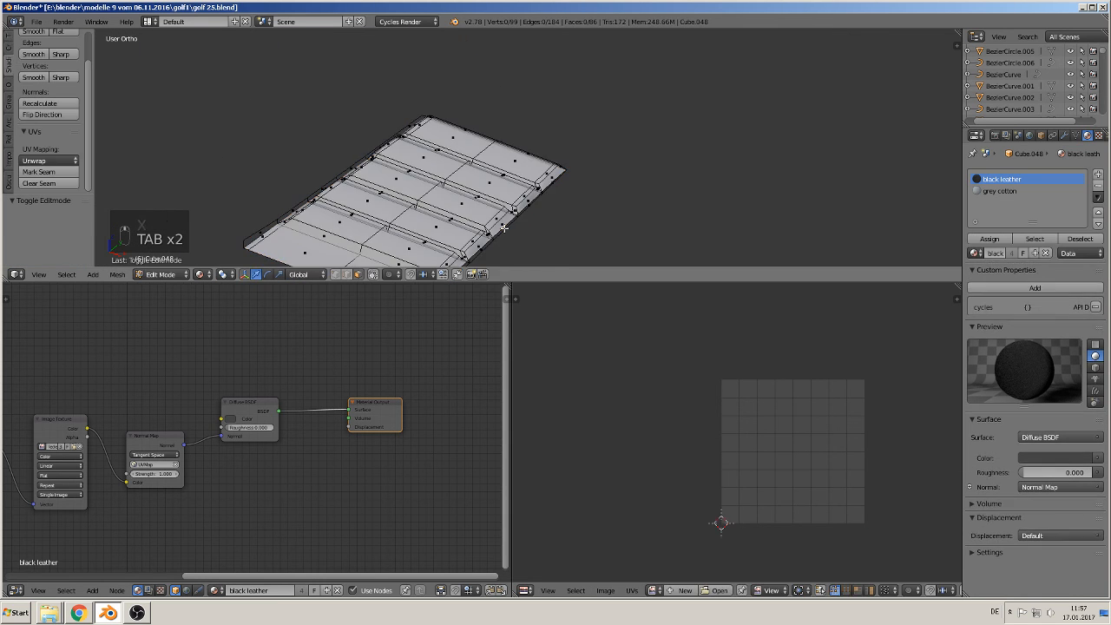
pyautogui.scroll(1, 505, 233)
pyautogui.keyDown('shift'); pyautogui.moveTo(506, 233); pyautogui.dragTo(514, 139, button='middle'); pyautogui.keyUp('shift')
pyautogui.scroll(-2, 488, 180)
pyautogui.scroll(2, 479, 214)
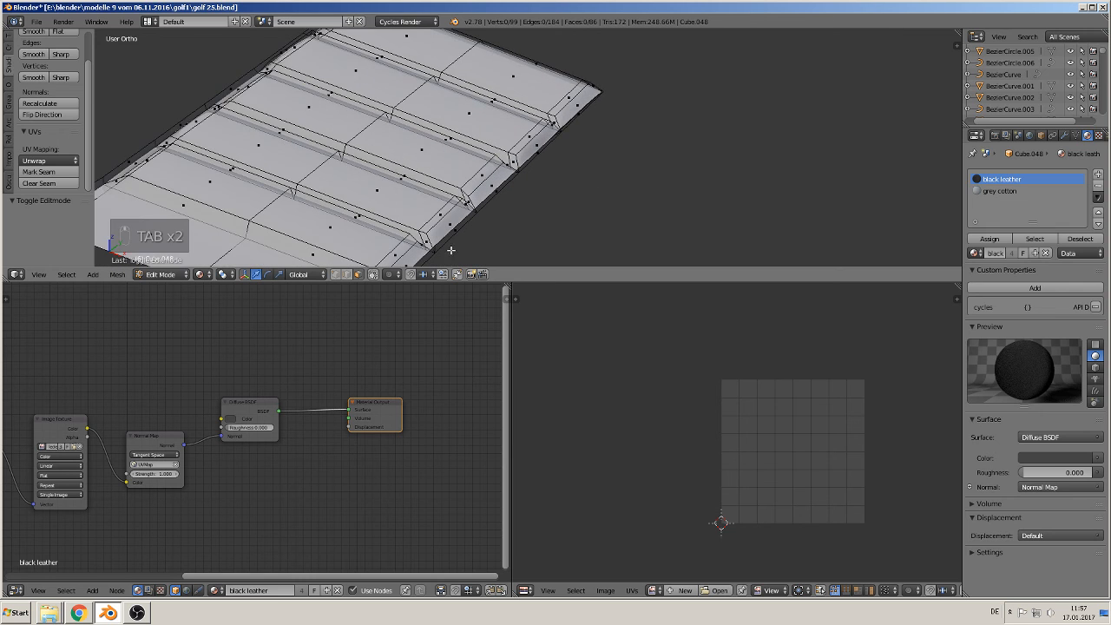
pyautogui.scroll(-2, 451, 250)
pyautogui.click(346, 274)
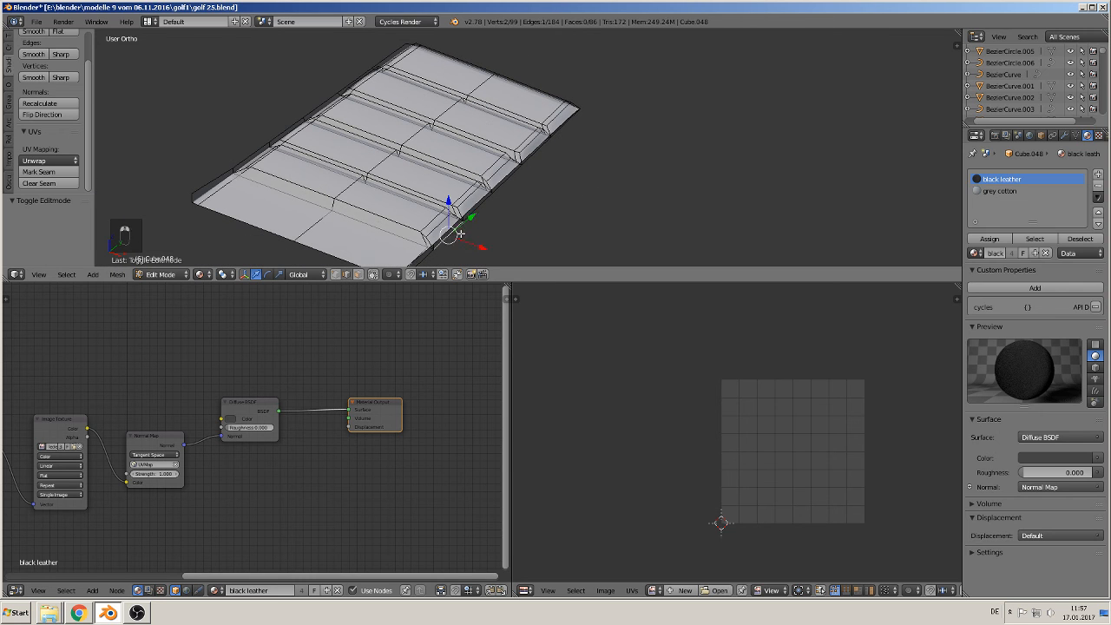
# Apply the panel's Subdivision Surface modifier in Object Mode and return to Edit Mode
pyautogui.press('Tab')
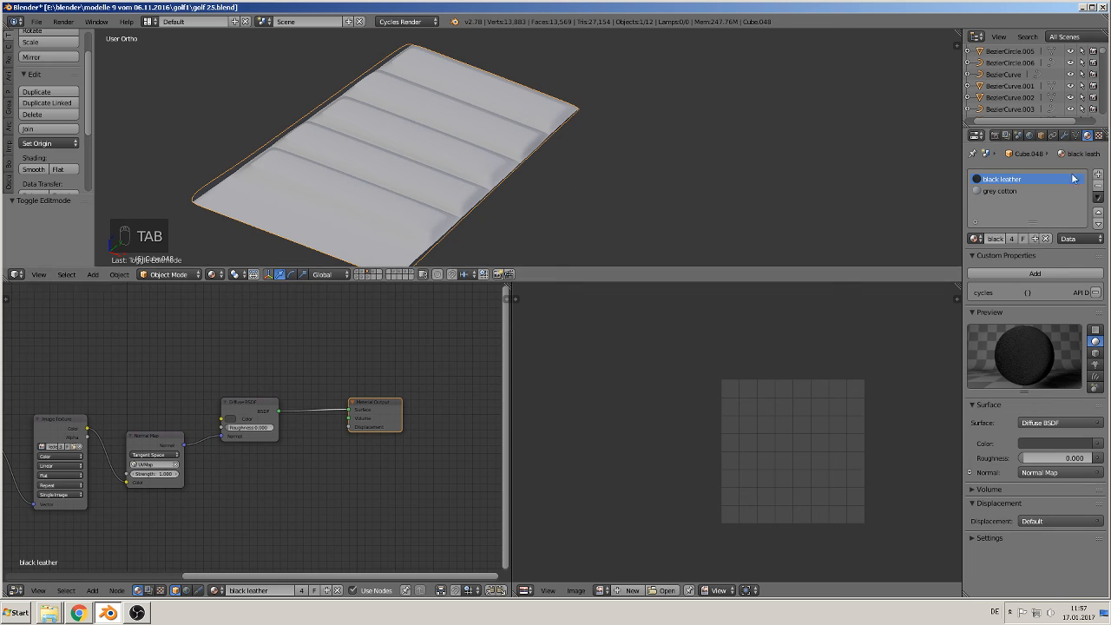
pyautogui.click(1065, 135)
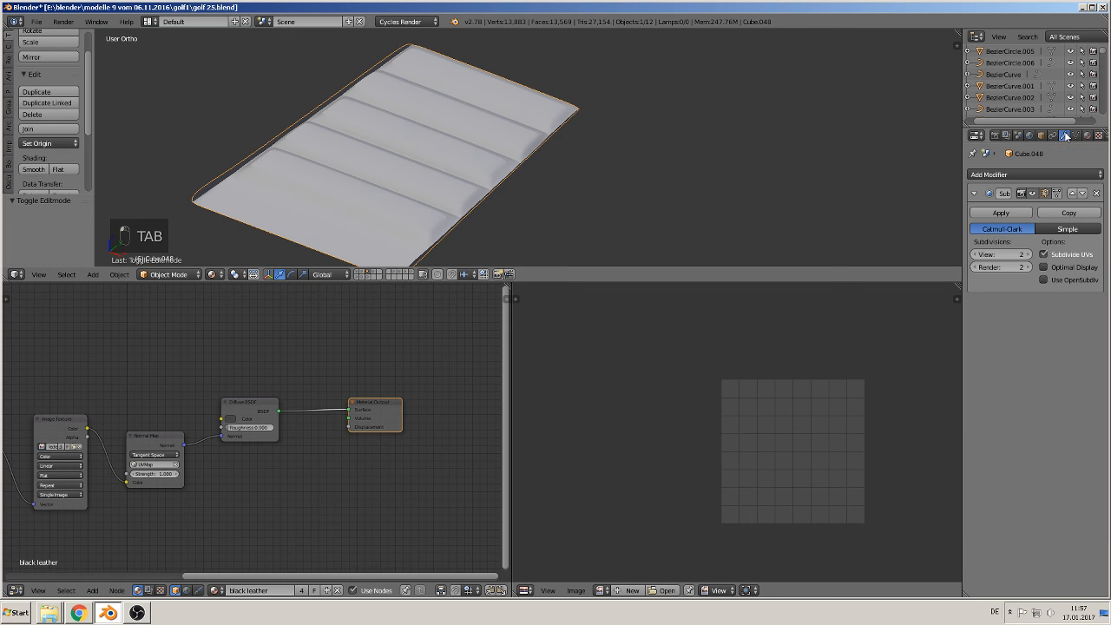
pyautogui.click(1001, 213)
pyautogui.scroll(2, 521, 200)
pyautogui.press('Tab')
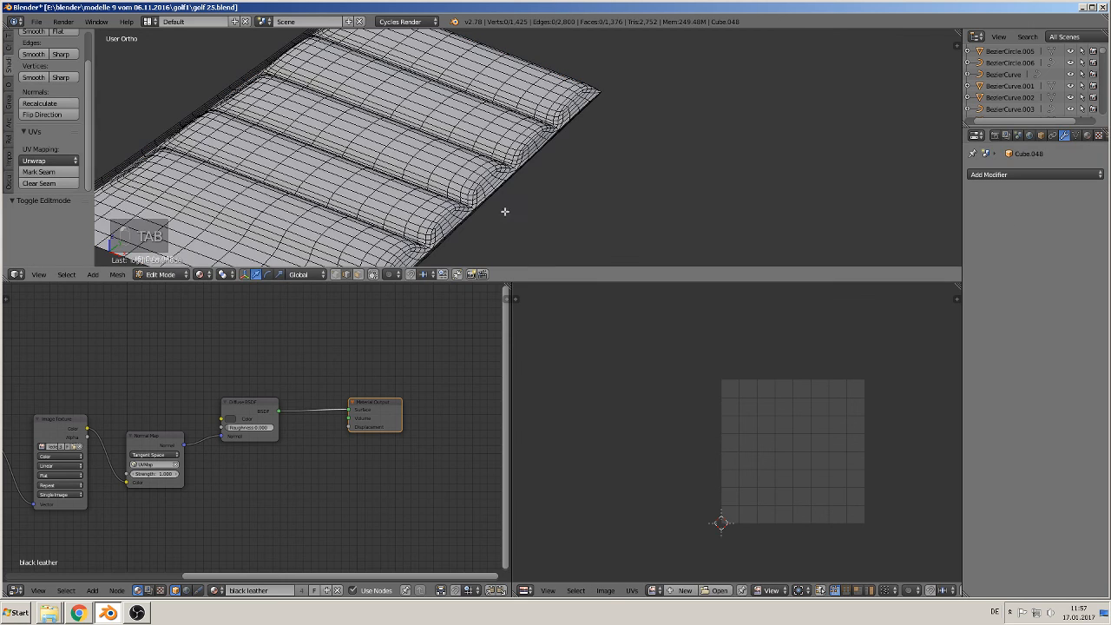
# Select the boundary edges all around the panel's outer rim
pyautogui.keyDown('alt'); pyautogui.rightClick(473, 221); pyautogui.keyUp('alt')
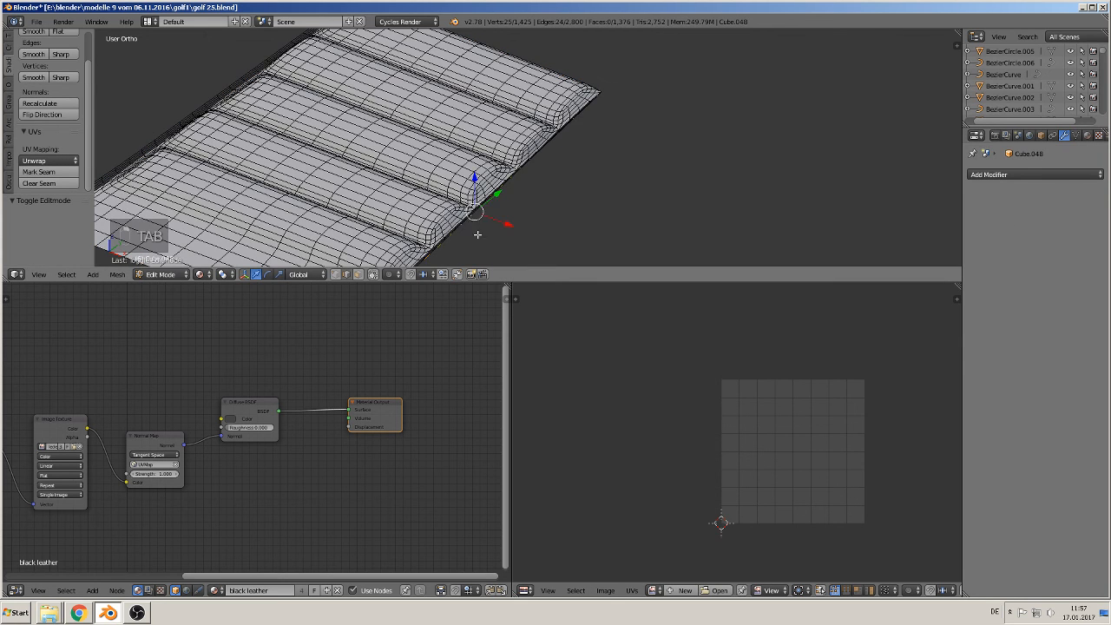
pyautogui.moveTo(473, 220); pyautogui.dragTo(229, 100, button='middle')
pyautogui.keyDown('alt'); pyautogui.keyDown('shift'); pyautogui.rightClick(540, 157); pyautogui.keyUp('shift'); pyautogui.keyUp('alt')
pyautogui.keyDown('alt'); pyautogui.keyDown('shift'); pyautogui.rightClick(229, 100); pyautogui.keyUp('shift'); pyautogui.keyUp('alt')
pyautogui.moveTo(504, 78); pyautogui.dragTo(826, 200, button='middle')
pyautogui.keyDown('alt'); pyautogui.keyDown('shift'); pyautogui.rightClick(560, 219); pyautogui.keyUp('shift'); pyautogui.keyUp('alt')
pyautogui.scroll(-3, 573, 230)
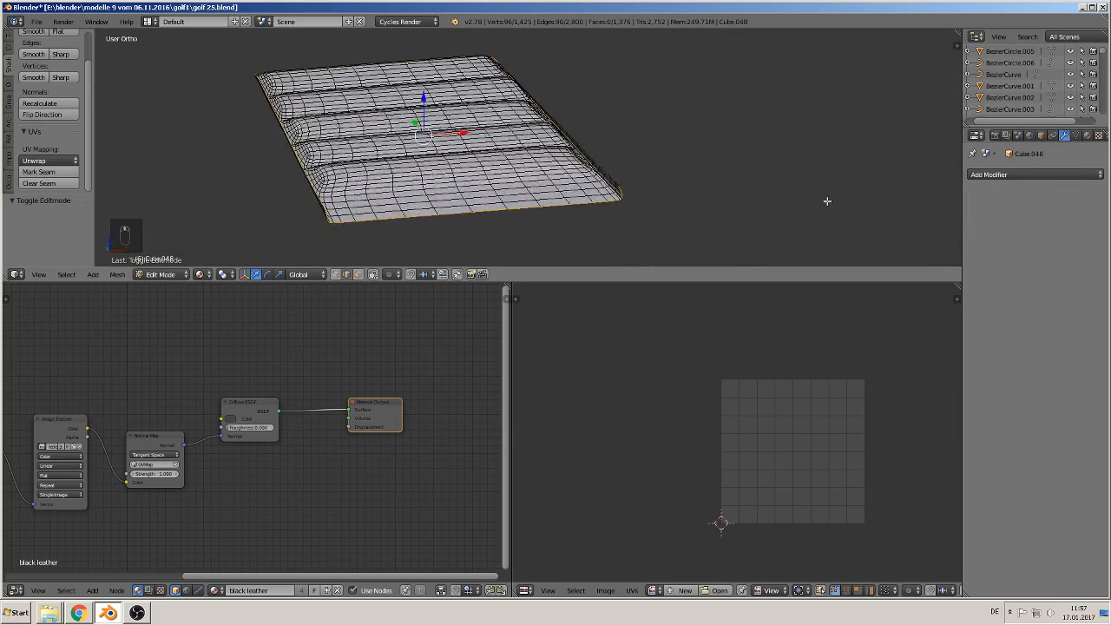
# Try adding further edge loops along the panel's side rim to the selection, and undo the extra selections
pyautogui.scroll(4, 713, 191)
pyautogui.keyDown('alt'); pyautogui.keyDown('shift'); pyautogui.rightClick(688, 215); pyautogui.keyUp('shift'); pyautogui.keyUp('alt')
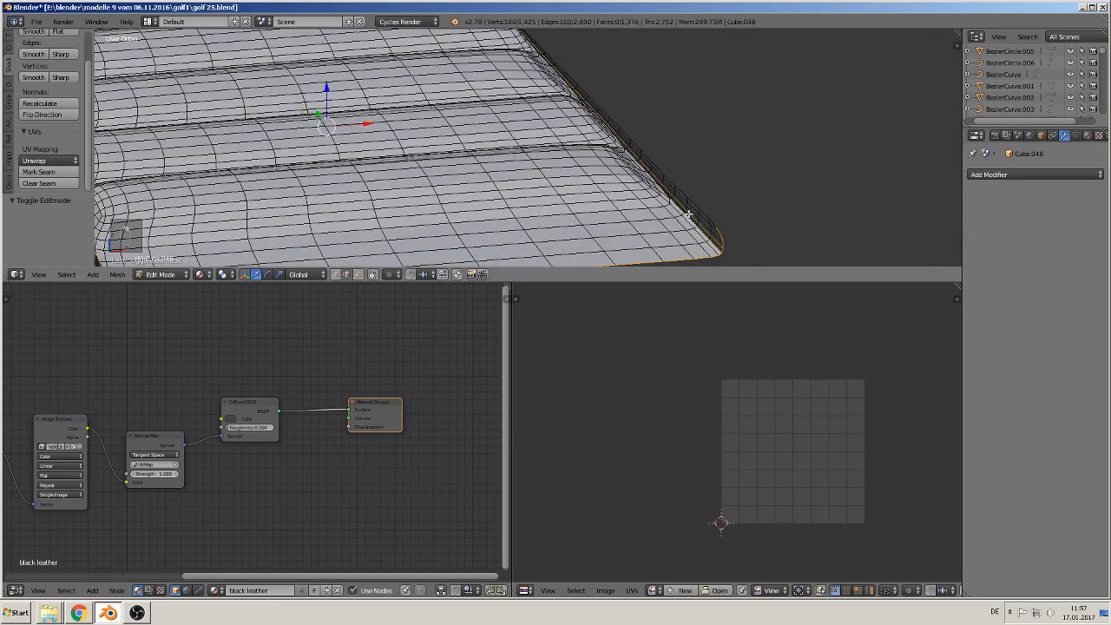
pyautogui.keyDown('alt'); pyautogui.keyDown('shift'); pyautogui.rightClick(690, 213); pyautogui.keyUp('shift'); pyautogui.keyUp('alt')
pyautogui.keyDown('alt'); pyautogui.keyDown('shift'); pyautogui.rightClick(690, 220); pyautogui.keyUp('shift'); pyautogui.keyUp('alt')
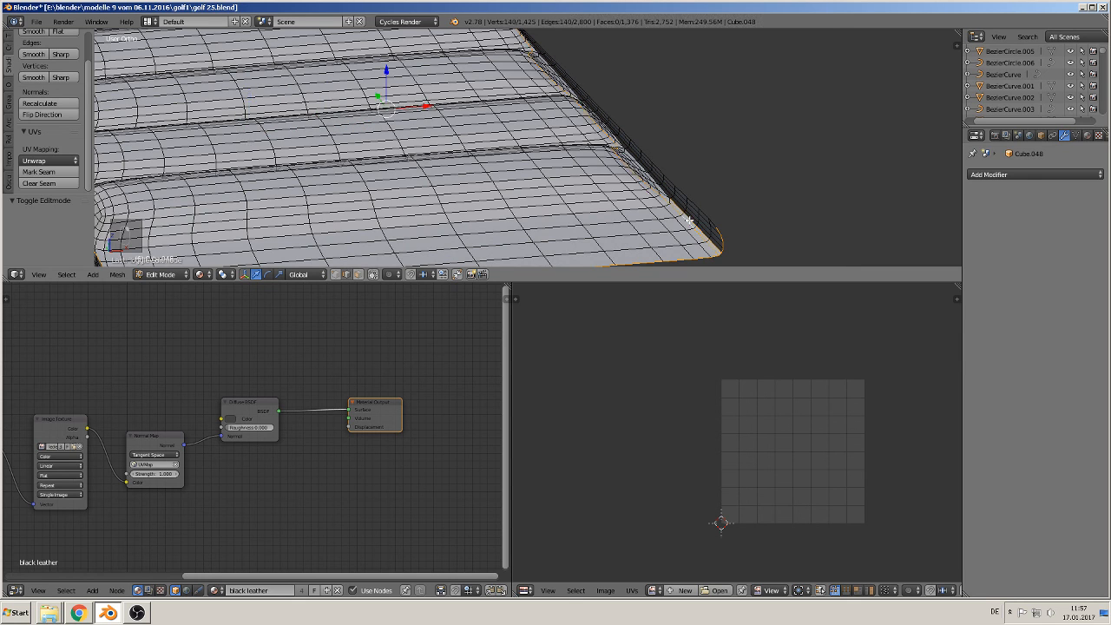
pyautogui.hotkey('ctrl', 'z')
pyautogui.hotkey('ctrl', 'z')
pyautogui.hotkey('ctrl', 'z')
pyautogui.hotkey('ctrl', 'z')
pyautogui.hotkey('ctrl', 'z')
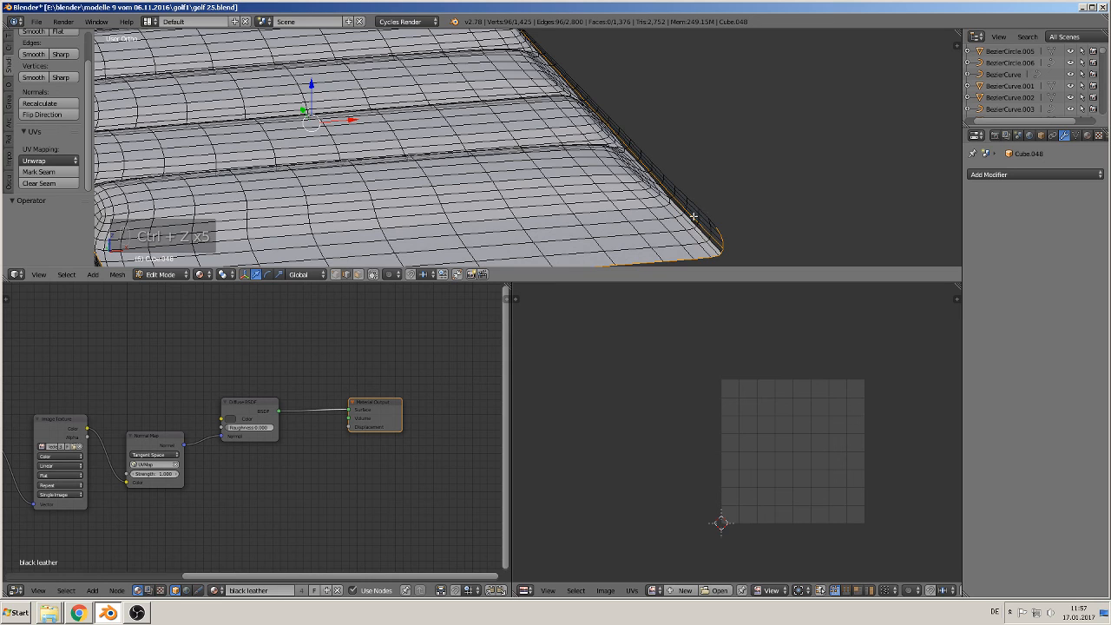
pyautogui.keyDown('alt'); pyautogui.keyDown('shift'); pyautogui.rightClick(694, 216); pyautogui.keyUp('shift'); pyautogui.keyUp('alt')
pyautogui.keyDown('alt'); pyautogui.keyDown('shift'); pyautogui.rightClick(700, 205); pyautogui.keyUp('shift'); pyautogui.keyUp('alt')
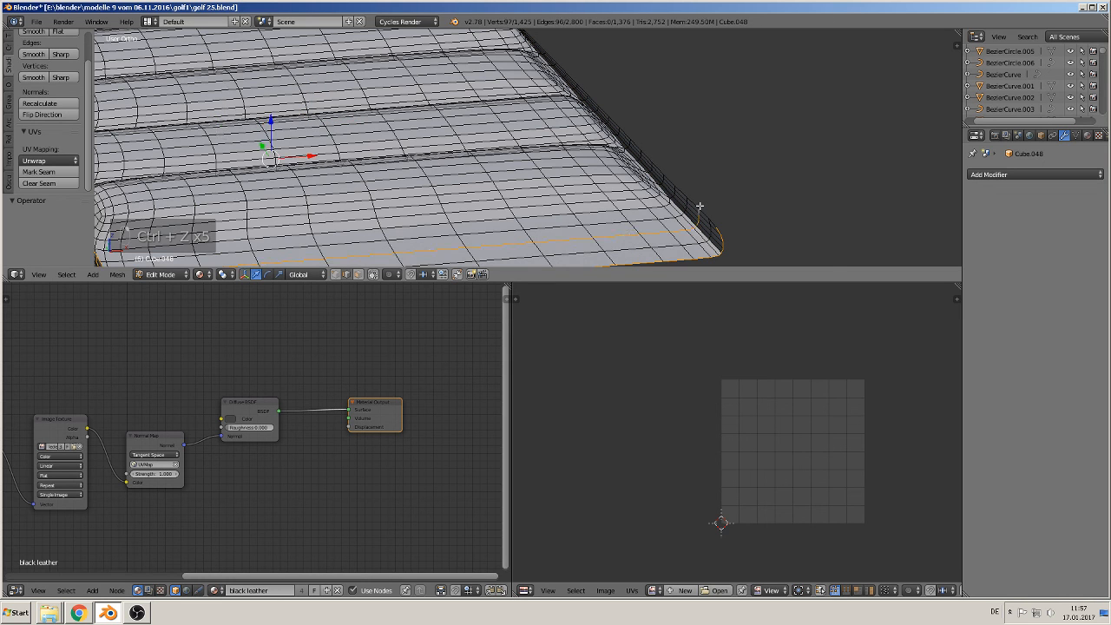
pyautogui.hotkey('ctrl', 'z')
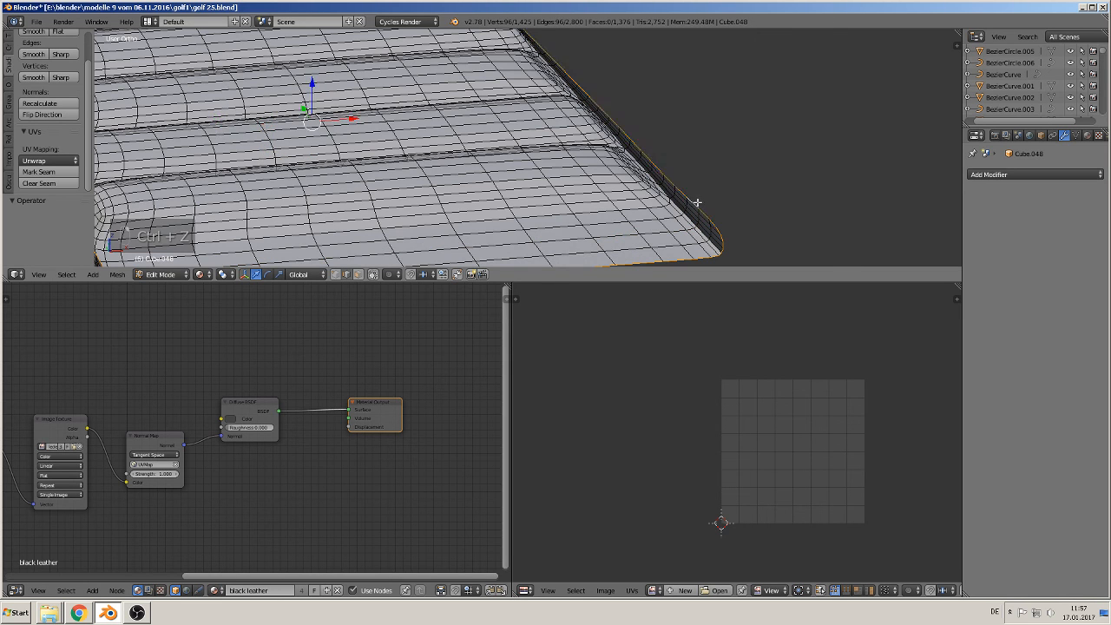
pyautogui.hotkey('ctrl', 'z')
# Mark the selected outer boundary edges of the panel as a seam and clear the selection
pyautogui.scroll(-6, 686, 207)
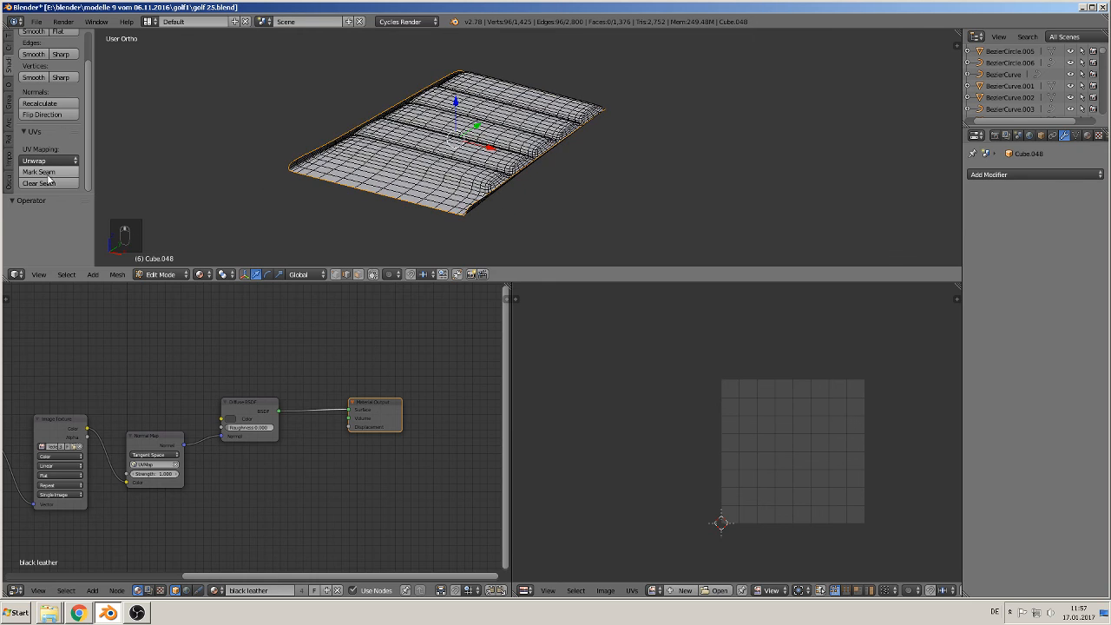
pyautogui.scroll(2, 512, 169)
pyautogui.keyDown('shift'); pyautogui.moveTo(491, 186); pyautogui.dragTo(541, 206, button='middle'); pyautogui.keyUp('shift')
pyautogui.moveTo(541, 205); pyautogui.dragTo(536, 205, button='middle')
pyautogui.press('a')
pyautogui.scroll(-1, 535, 205)
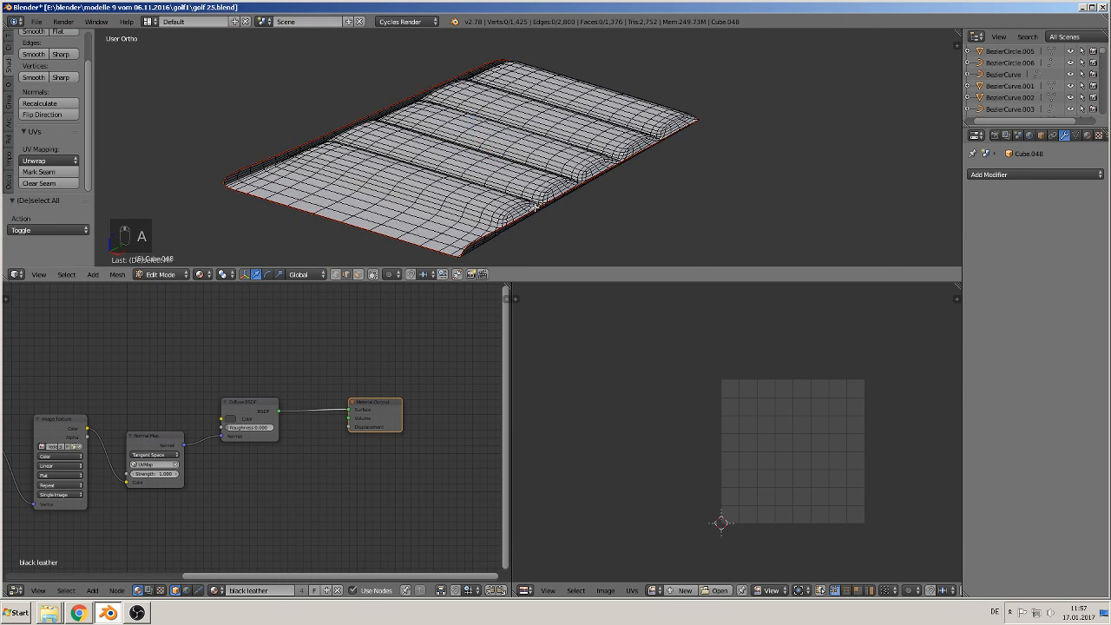
# Select the whole panel mesh and unwrap its UVs
pyautogui.press('Tab')
pyautogui.press('Tab')
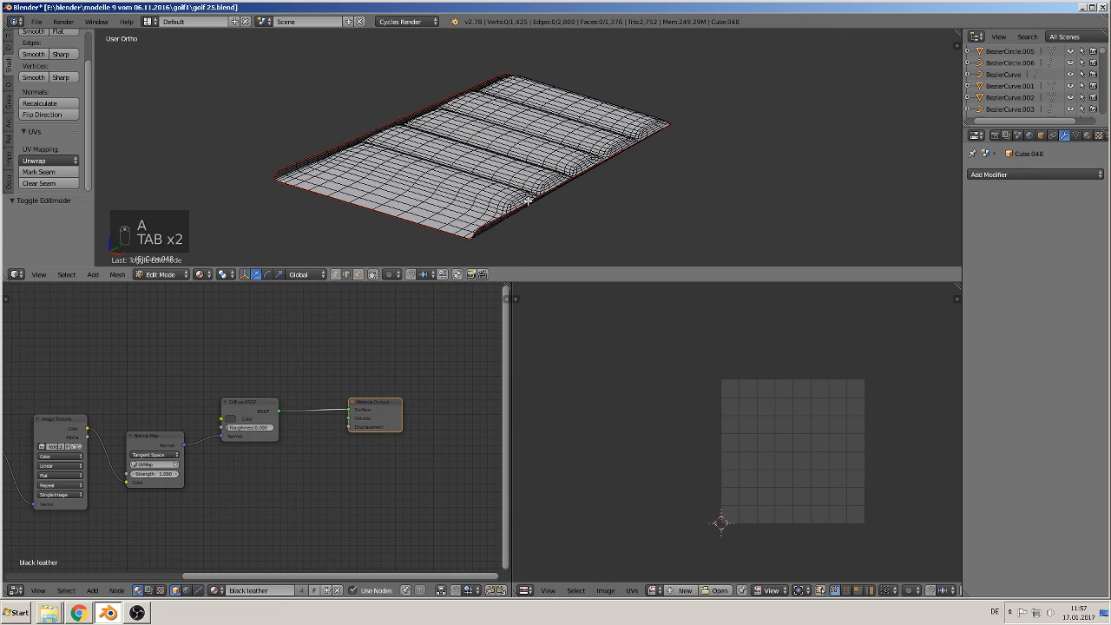
pyautogui.press('a')
pyautogui.press('a')
pyautogui.press('a')
pyautogui.press('a')
pyautogui.press('a')
pyautogui.press('a')
pyautogui.press('a')
pyautogui.press('u')
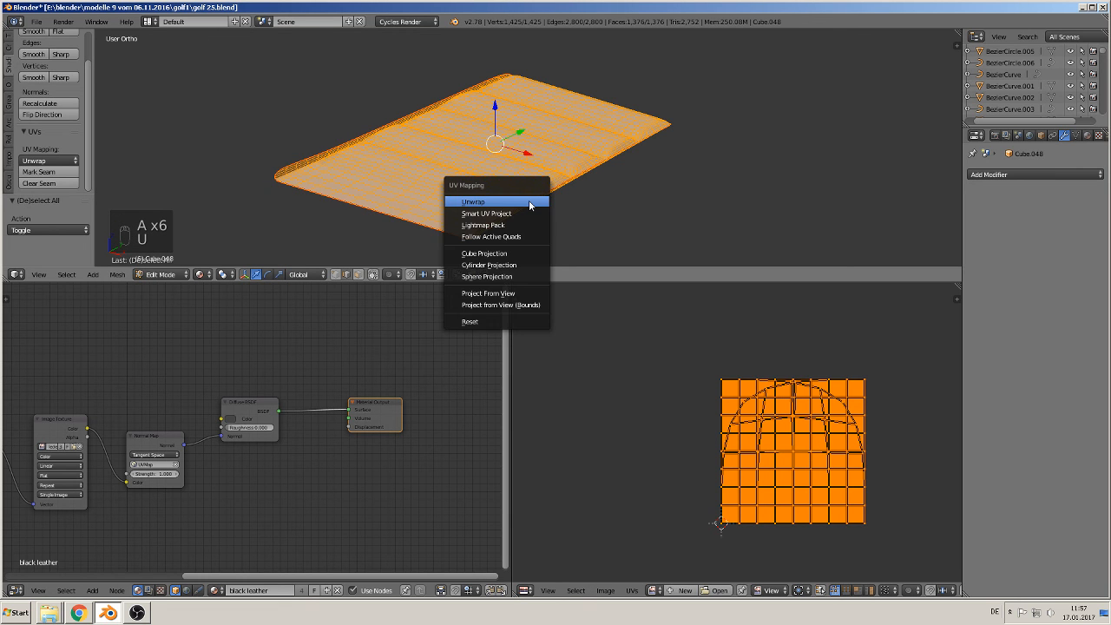
pyautogui.click(529, 200)
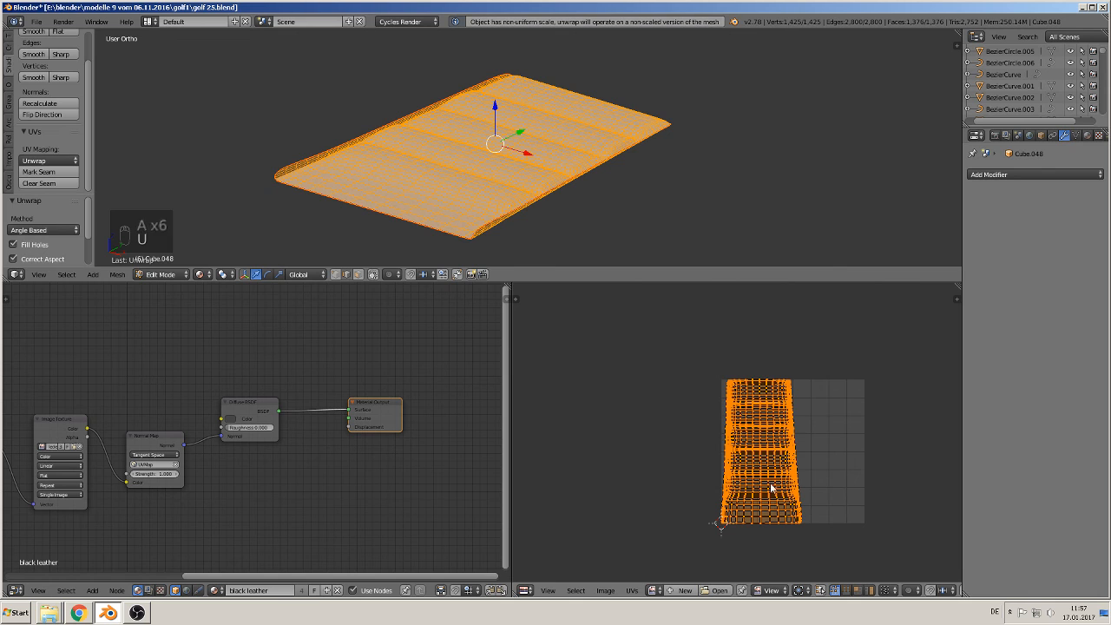
# Leave Edit Mode and apply the panel object's scale
pyautogui.moveTo(497, 110); pyautogui.dragTo(591, 161, button='middle')
pyautogui.press('Tab')
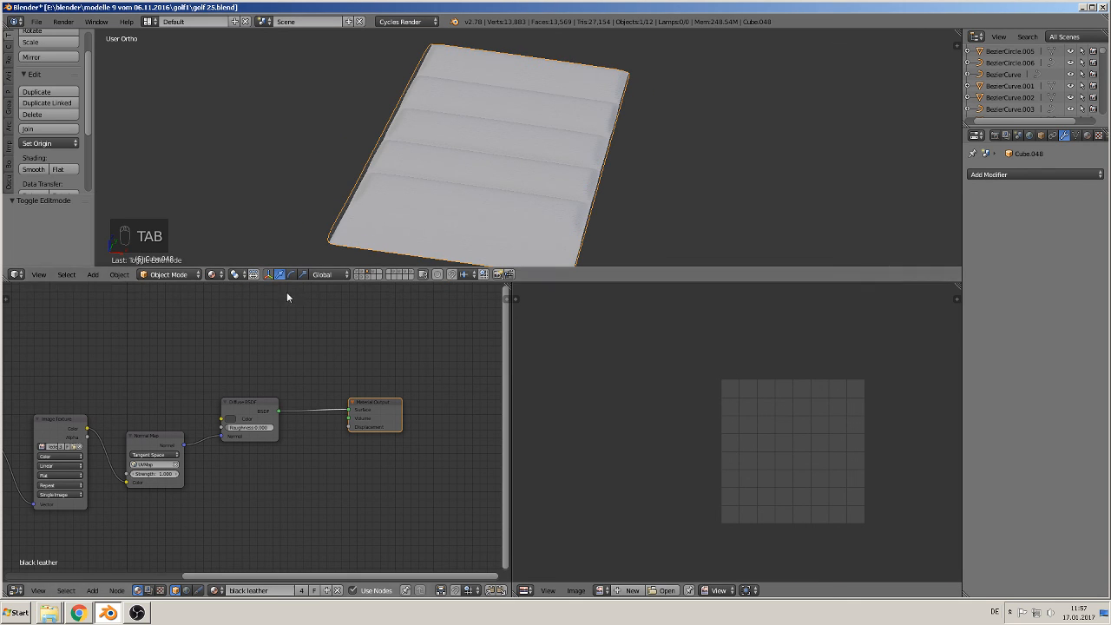
pyautogui.click(122, 274)
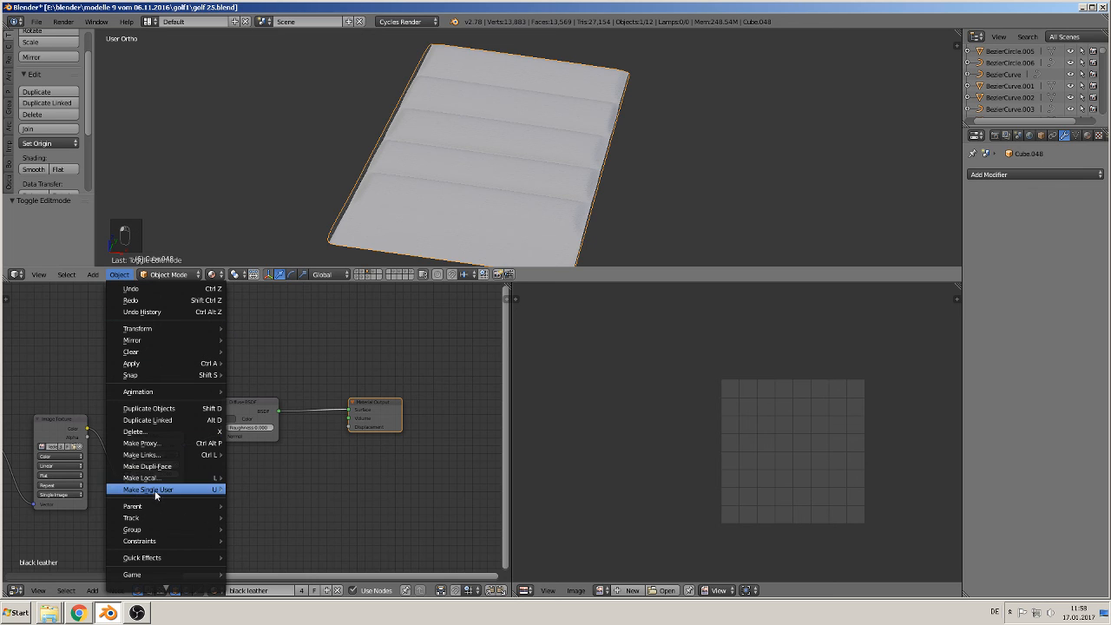
pyautogui.moveTo(149, 368)
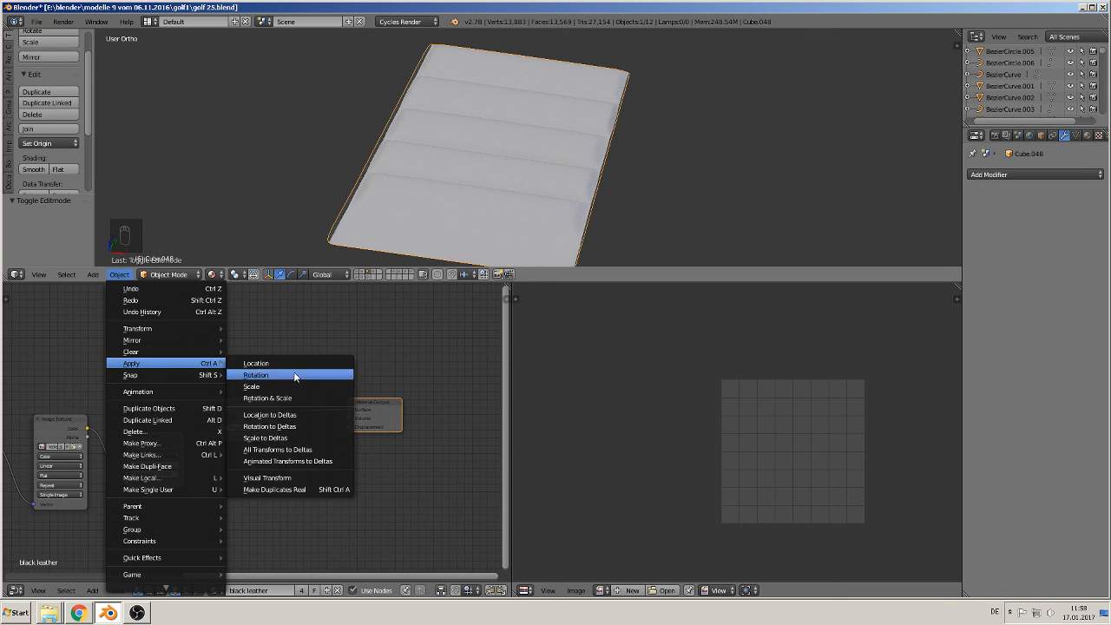
pyautogui.click(296, 391)
# Unwrap the complete panel mesh again in Edit Mode with its applied scale
pyautogui.press('Tab')
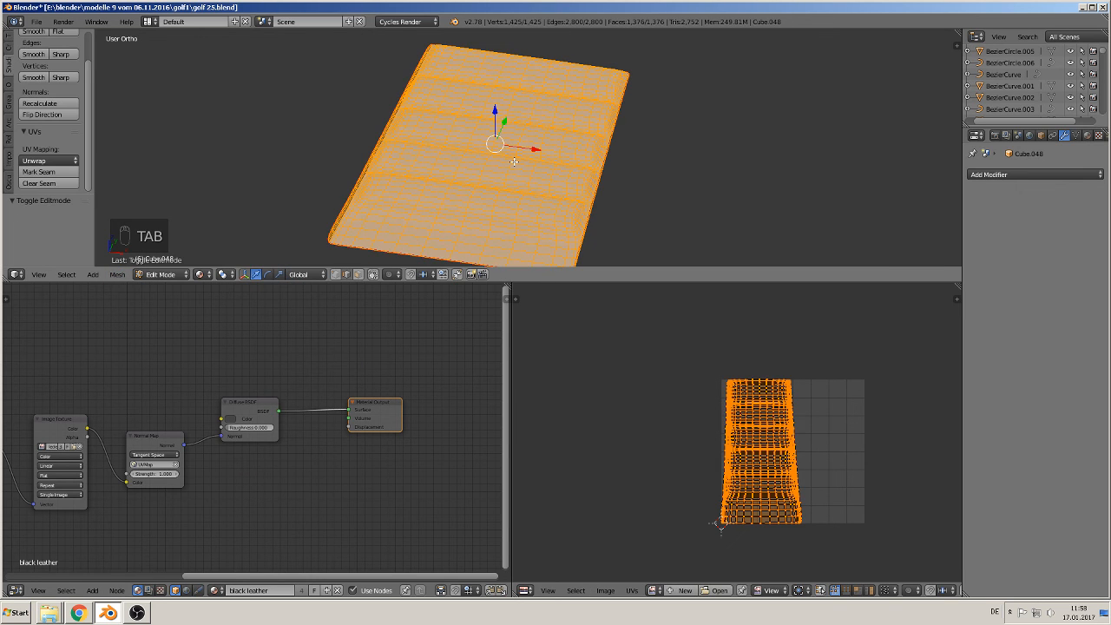
pyautogui.press('u')
pyautogui.click(514, 161)
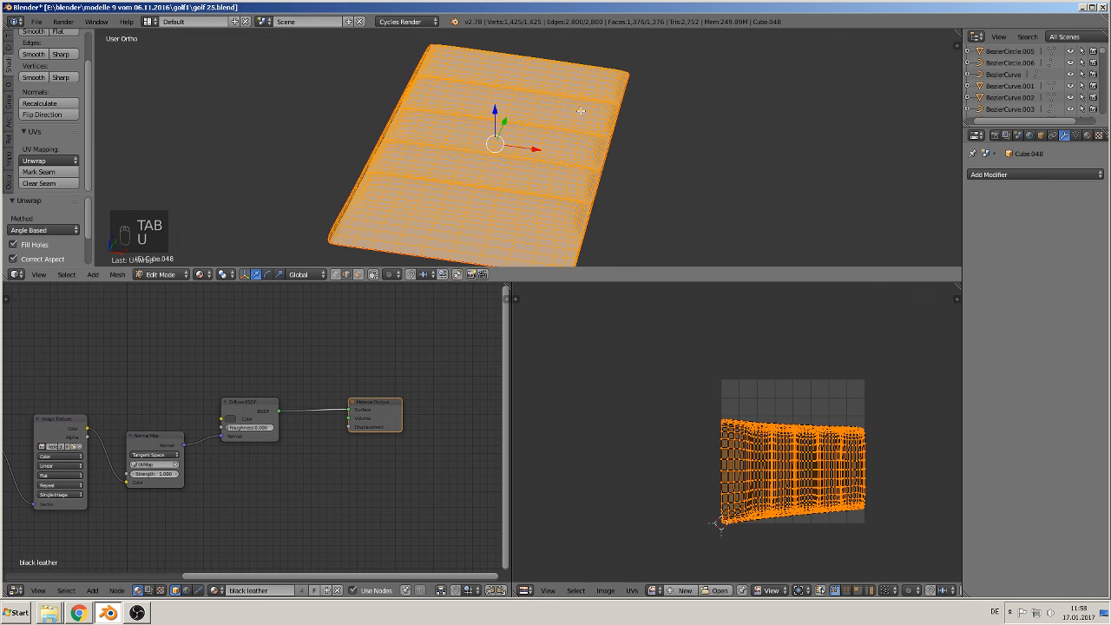
# Leave Edit Mode and examine the cotton texture across the ribs and edges of the unwrapped panel up close
pyautogui.press('Tab')
pyautogui.moveTo(600, 133); pyautogui.dragTo(528, 142, button='middle')
pyautogui.scroll(-3, 526, 139)
pyautogui.scroll(5, 525, 147)
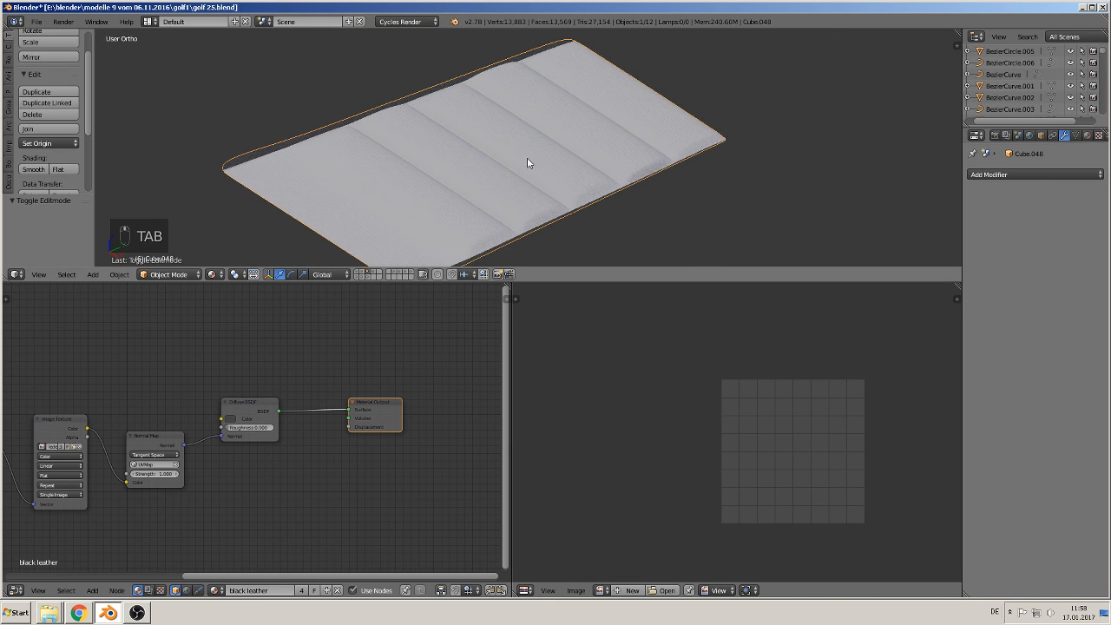
pyautogui.scroll(8, 545, 151)
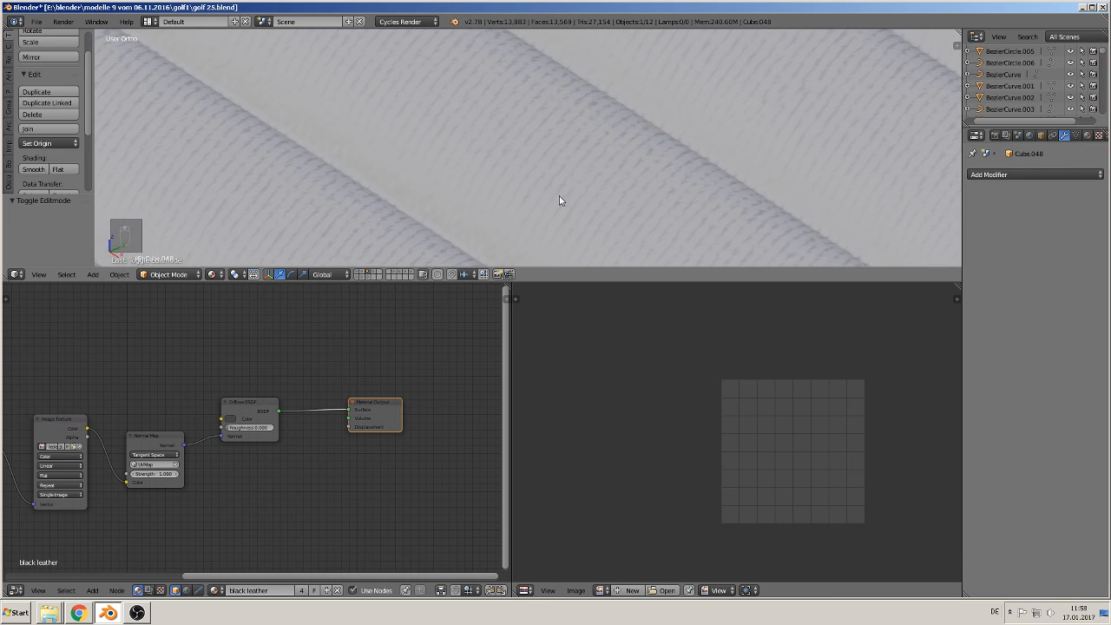
pyautogui.moveTo(559, 196); pyautogui.dragTo(642, 204, button='middle')
pyautogui.scroll(-4, 615, 188)
pyautogui.scroll(2, 623, 193)
pyautogui.scroll(2, 648, 205)
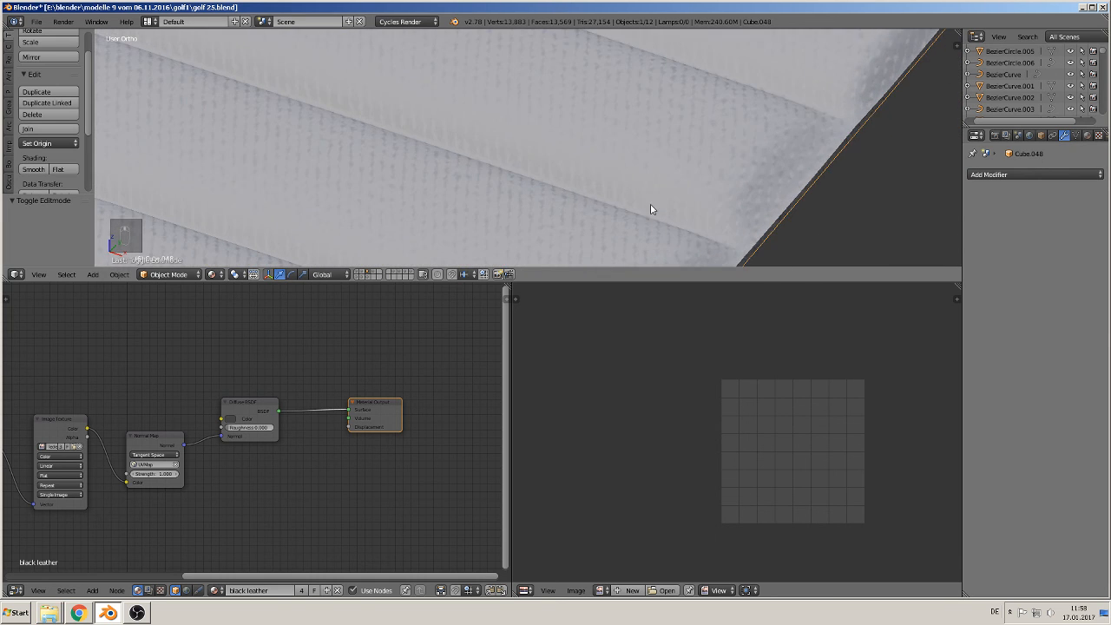
# Open the panel's grey cotton material and insert a Mix Shader between its Diffuse BSDF and Material Output
pyautogui.click(1088, 137)
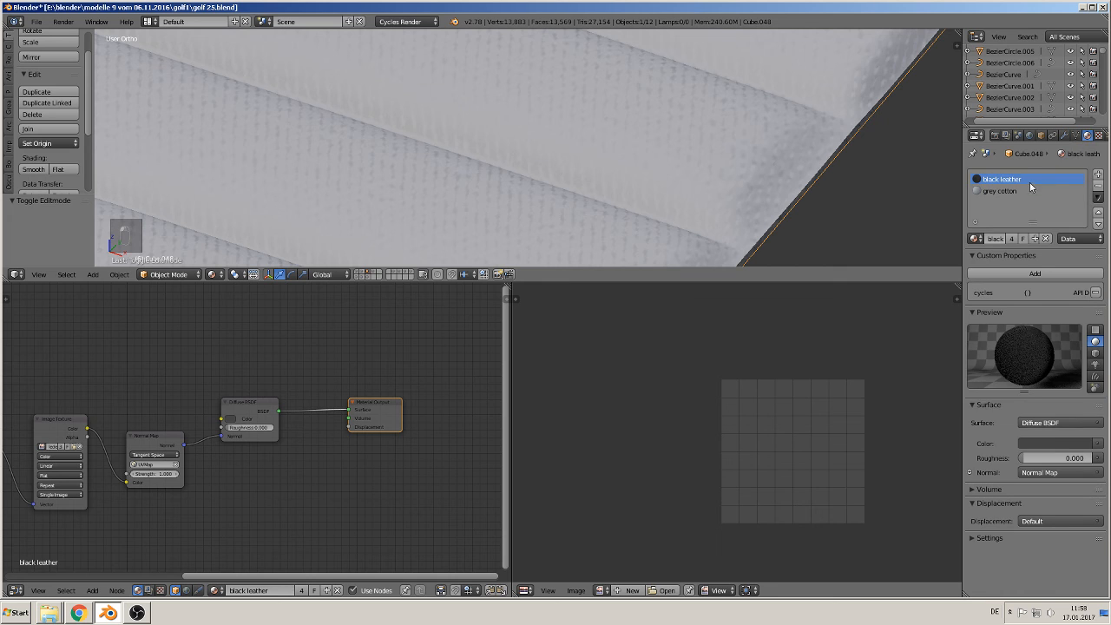
pyautogui.click(1012, 191)
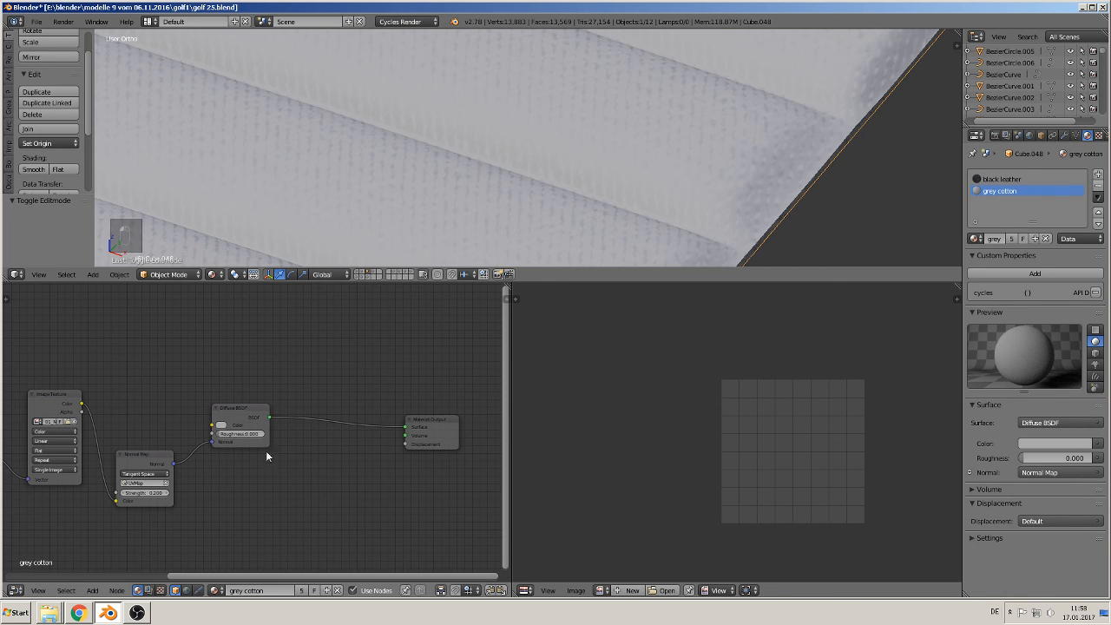
pyautogui.moveTo(229, 406); pyautogui.dragTo(218, 395)
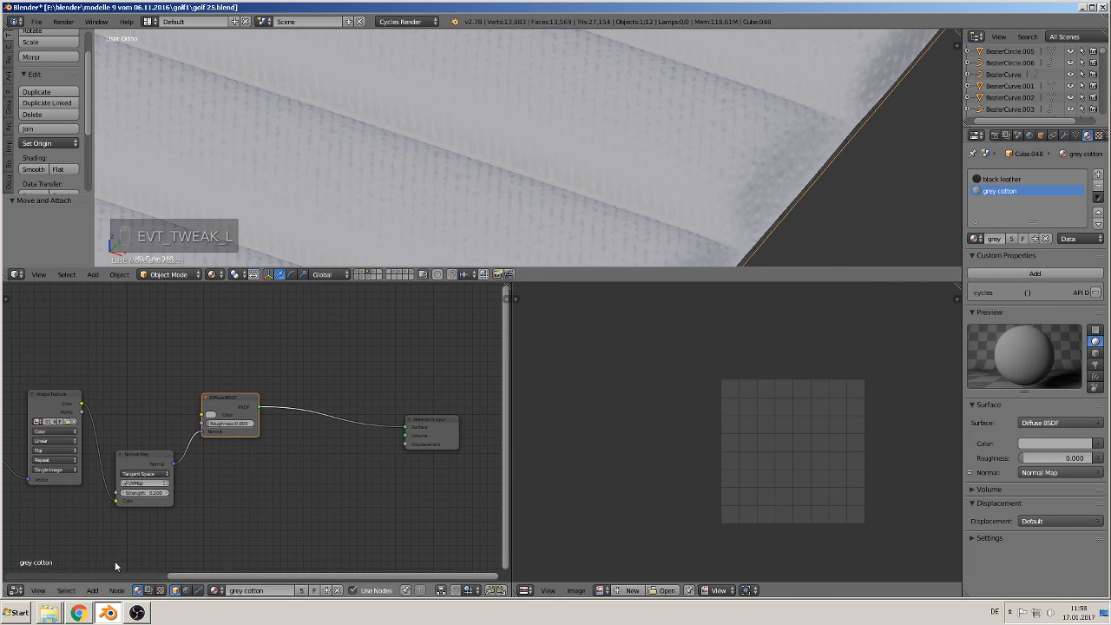
pyautogui.click(92, 590)
pyautogui.moveTo(118, 543)
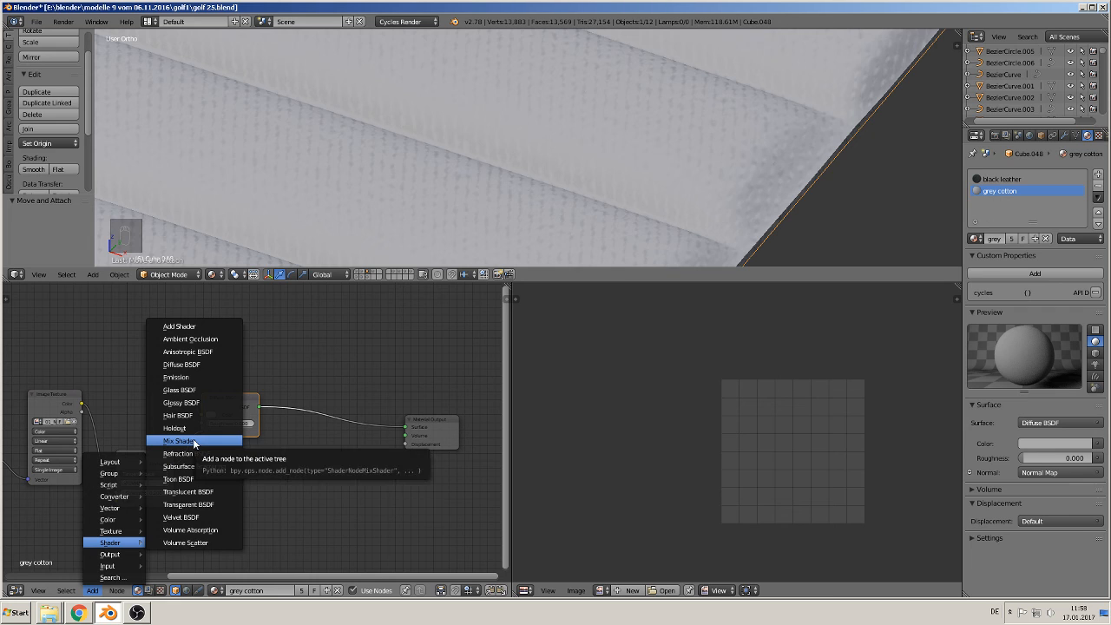
pyautogui.click(195, 443)
pyautogui.click(316, 425)
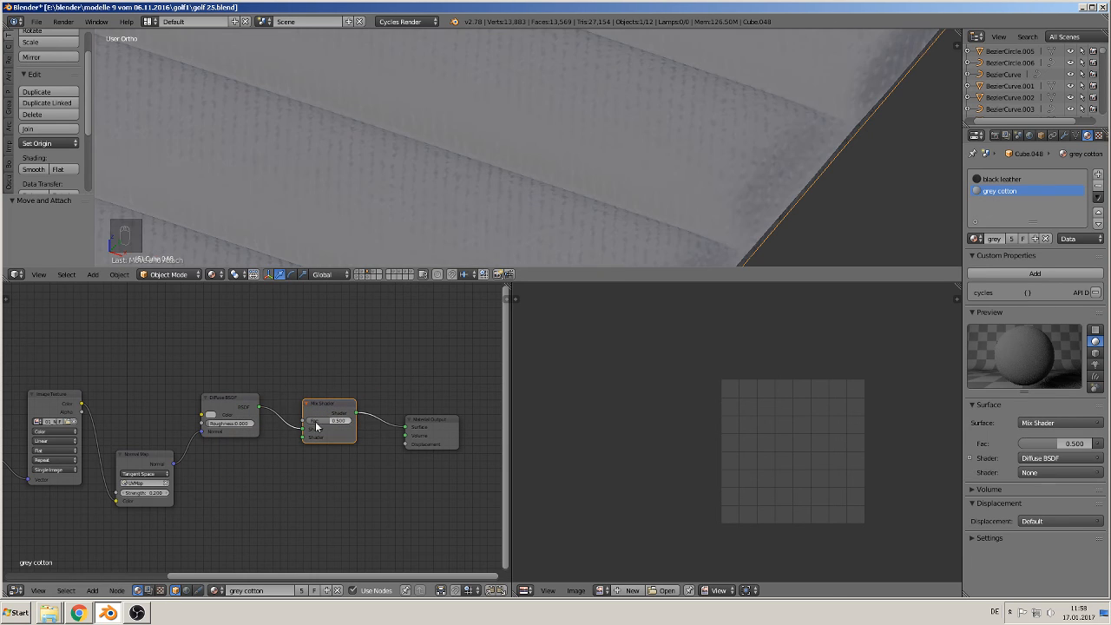
# Add a Glossy BSDF below the Diffuse BSDF and connect it to the Mix Shader's second shader input
pyautogui.click(94, 592)
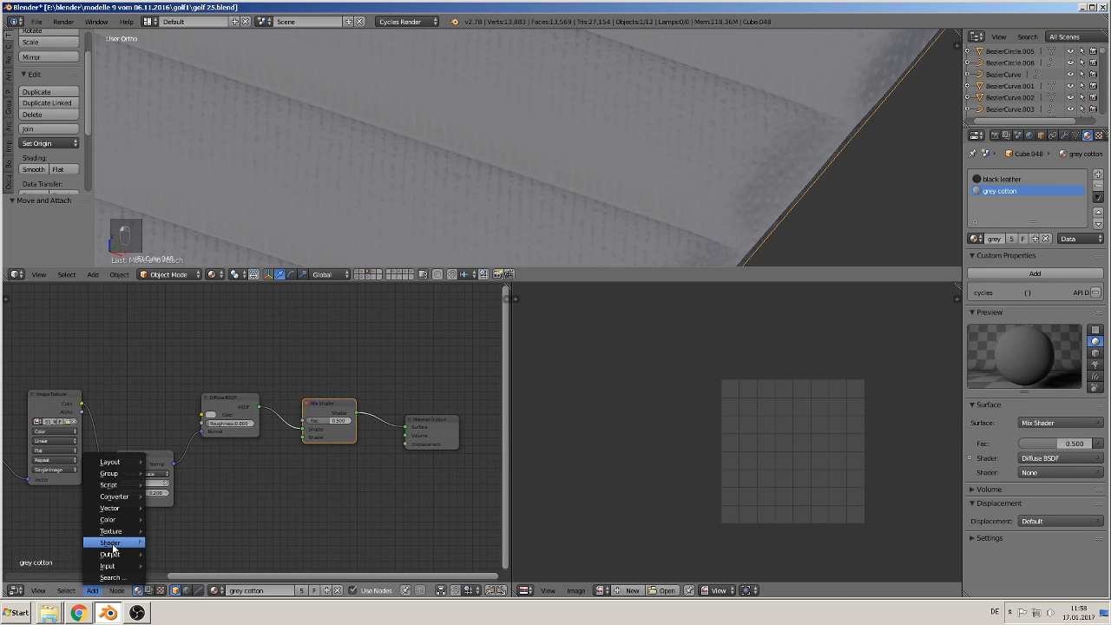
pyautogui.moveTo(111, 542)
pyautogui.click(191, 402)
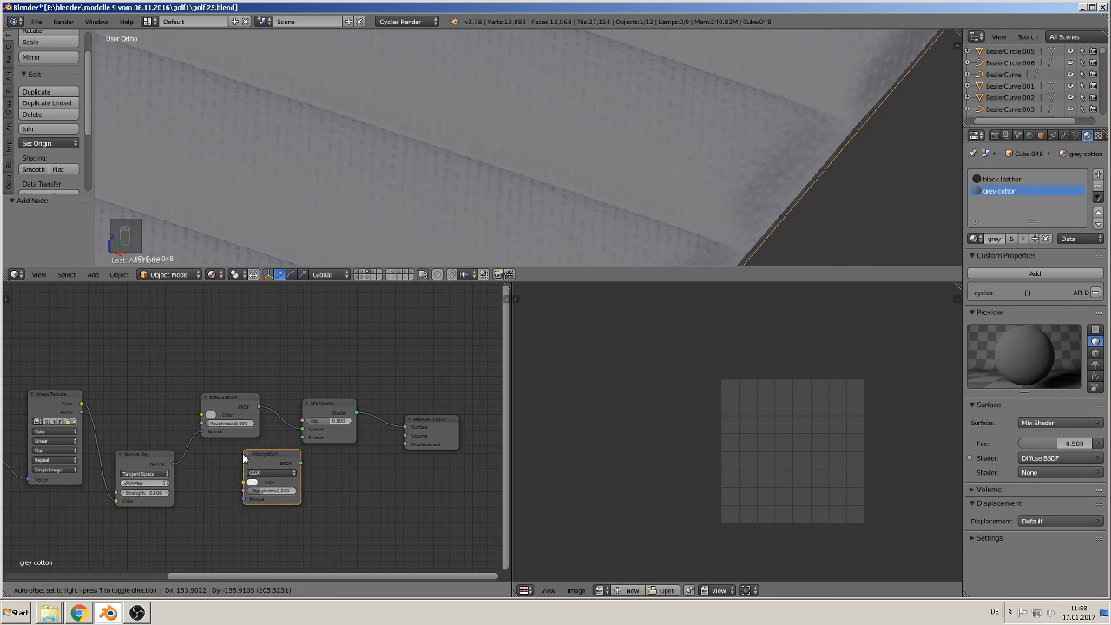
pyautogui.click(257, 460)
pyautogui.moveTo(269, 461); pyautogui.dragTo(303, 437)
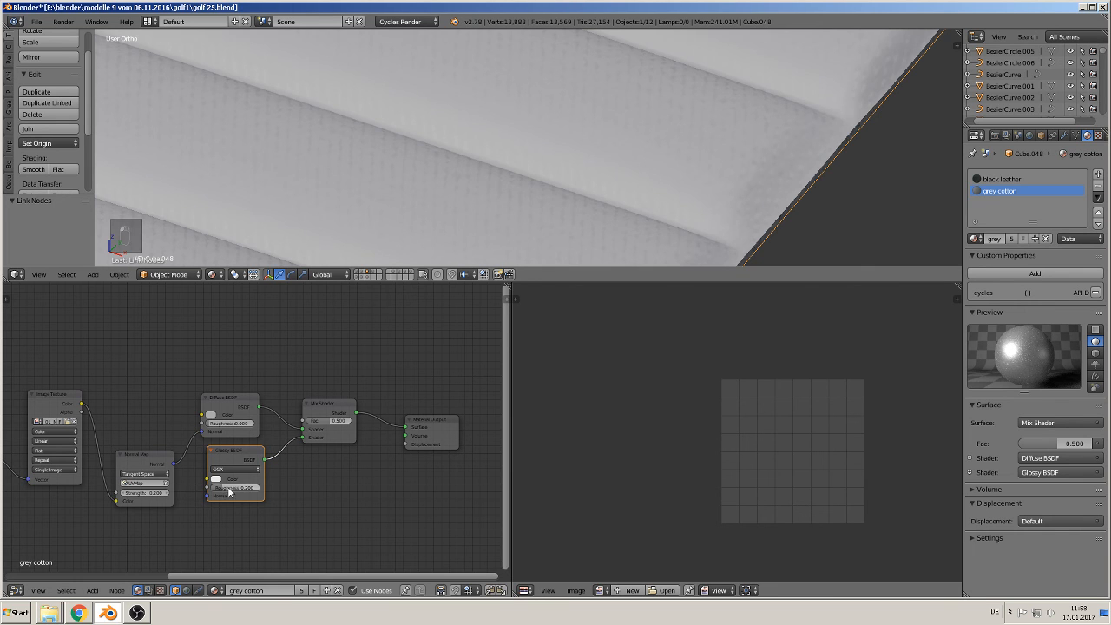
# Increase the Glossy BSDF's roughness and set the Mix Shader factor to 0.136
pyautogui.moveTo(230, 488); pyautogui.dragTo(234, 491)
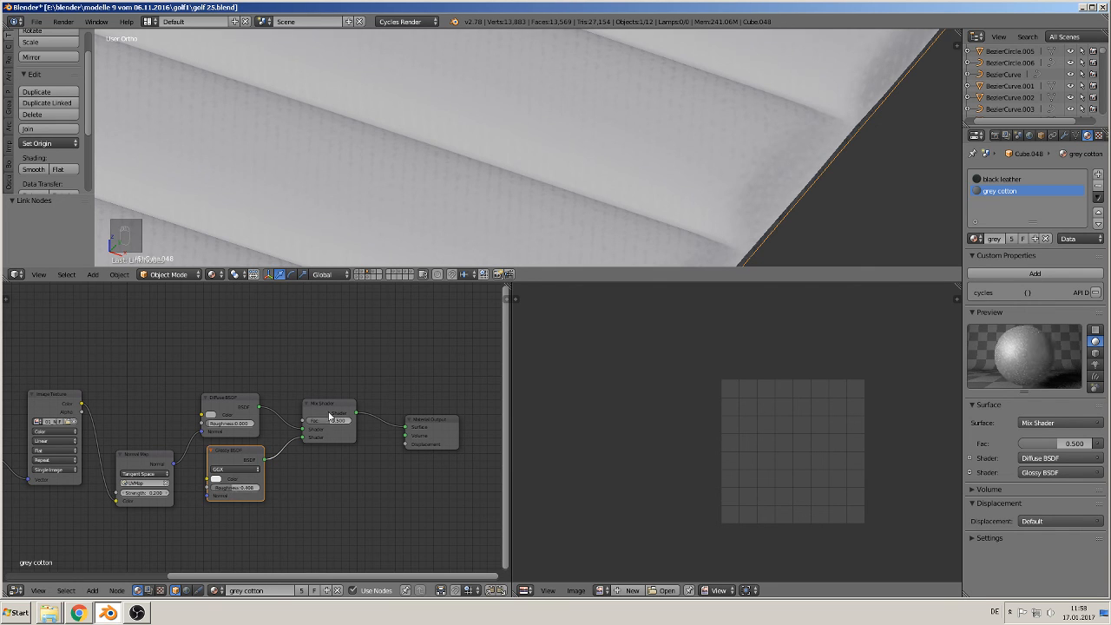
pyautogui.moveTo(335, 421); pyautogui.dragTo(331, 420)
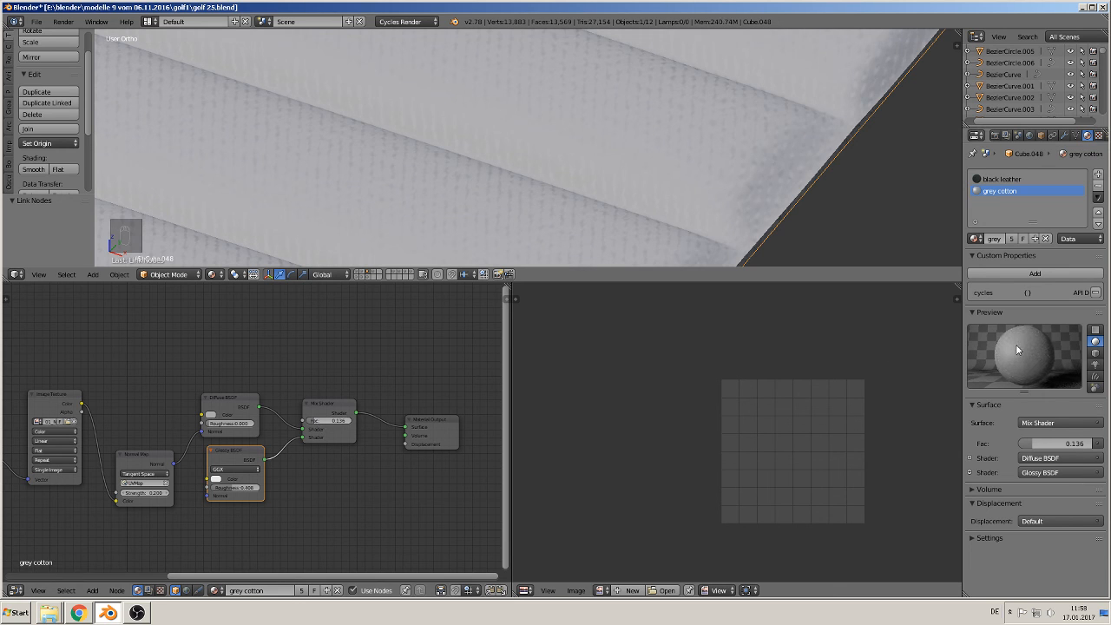
pyautogui.scroll(-4, 622, 154)
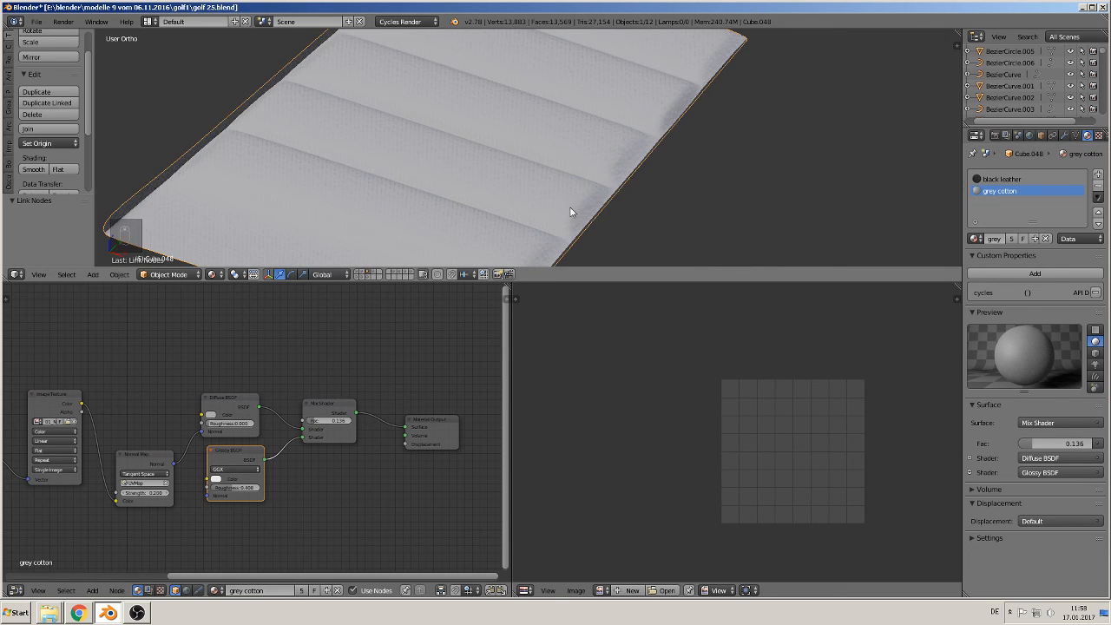
pyautogui.scroll(-3, 222, 430)
pyautogui.scroll(1, 261, 390)
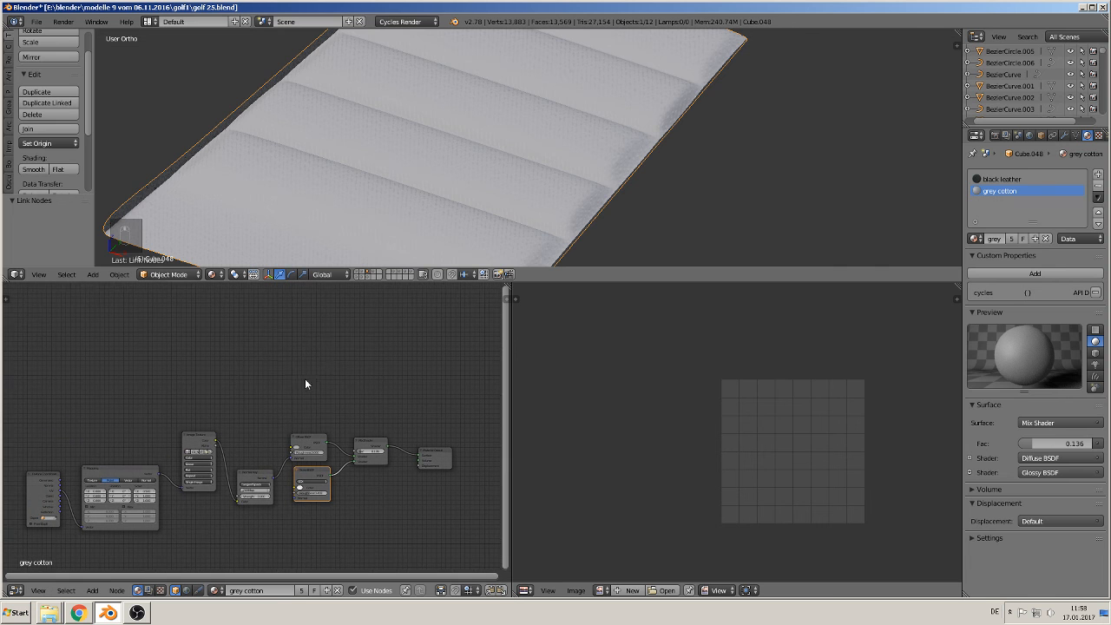
# Reposition the Normal Map node and connect its Normal output to the Glossy BSDF as well
pyautogui.scroll(6, 503, 109)
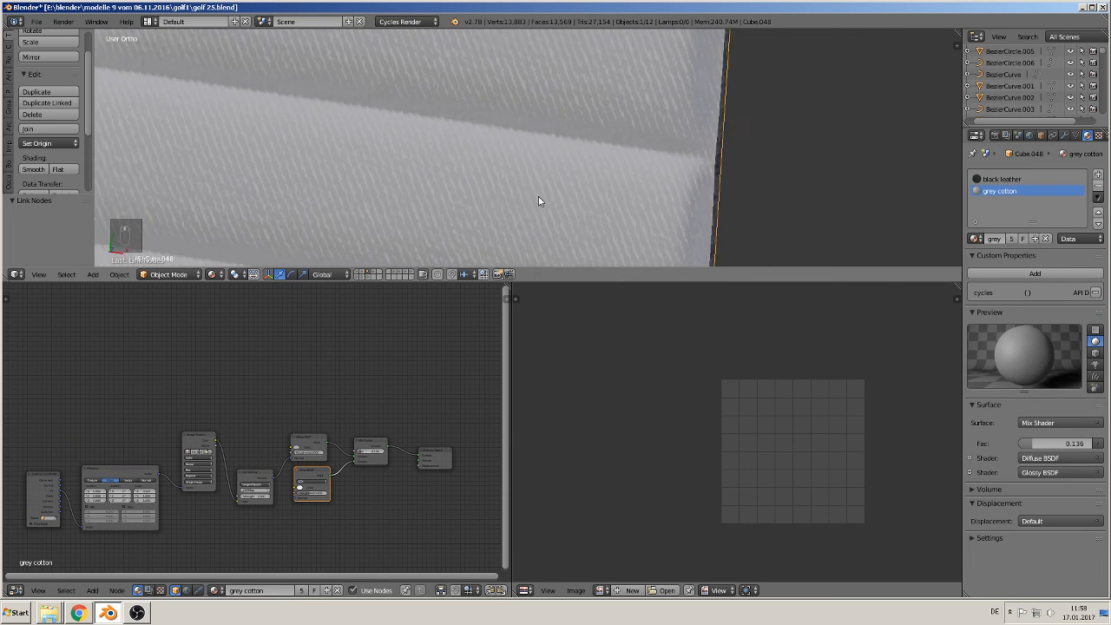
pyautogui.moveTo(538, 201); pyautogui.dragTo(591, 119, button='middle')
pyautogui.scroll(1, 370, 427)
pyautogui.scroll(1, 267, 485)
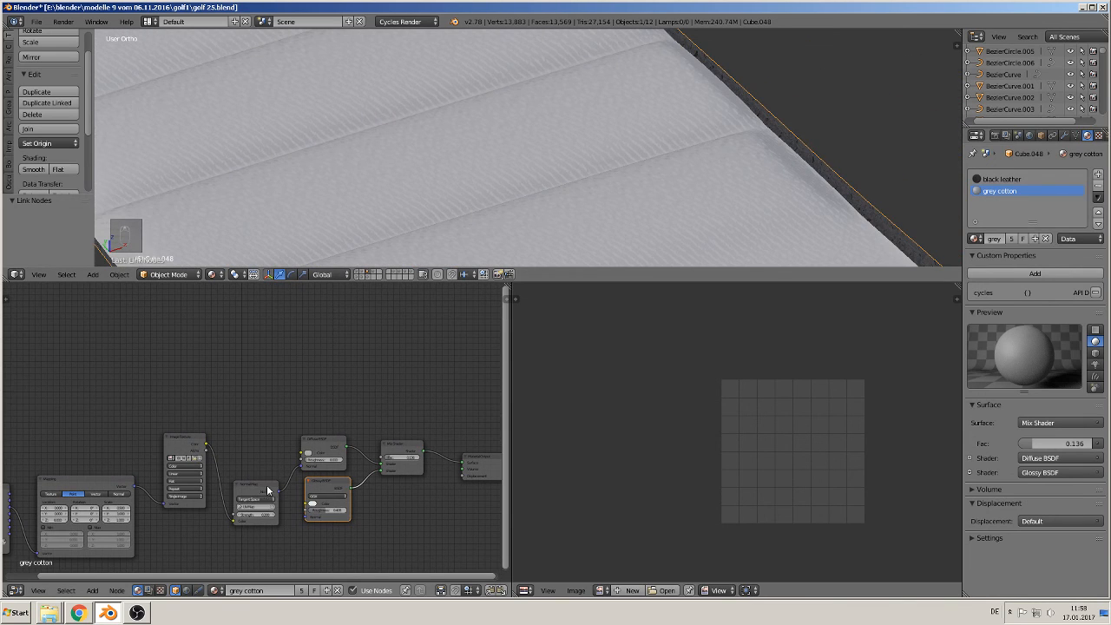
pyautogui.moveTo(267, 485); pyautogui.dragTo(310, 518)
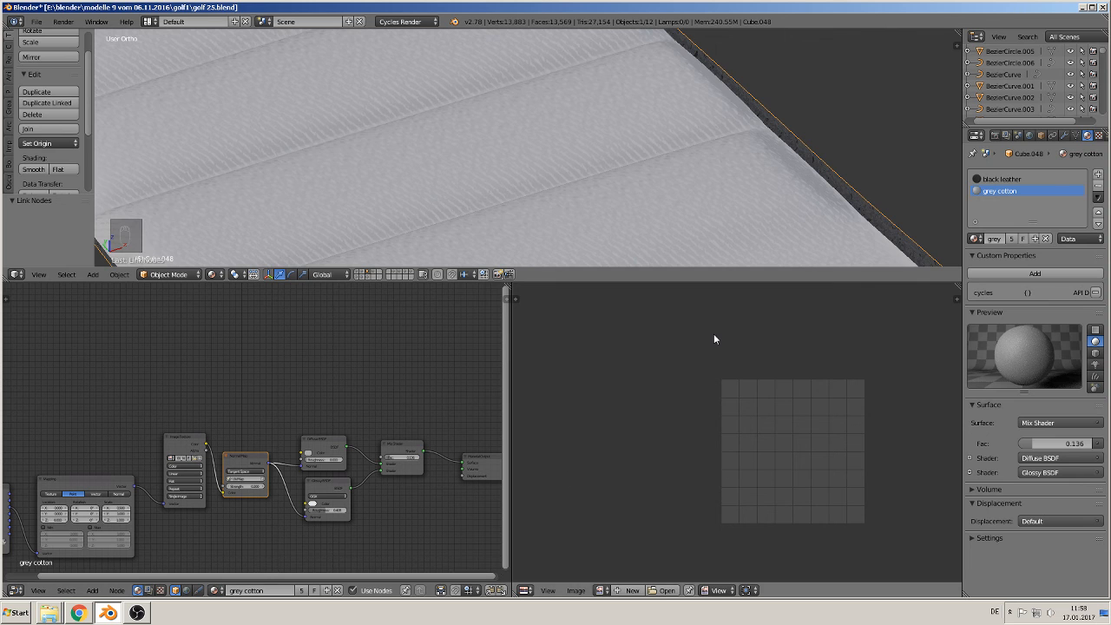
# Set the ribbed panel's origin to its geometry
pyautogui.scroll(-4, 711, 232)
pyautogui.moveTo(711, 232); pyautogui.dragTo(600, 242, button='middle')
pyautogui.scroll(-5, 600, 243)
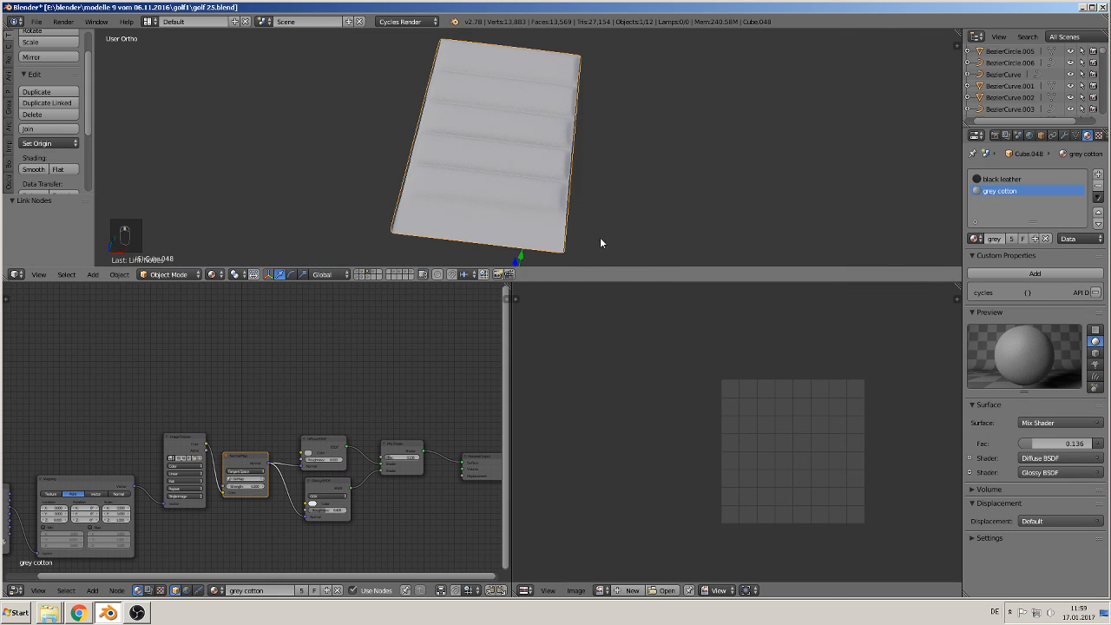
pyautogui.moveTo(518, 244); pyautogui.dragTo(478, 228, button='middle')
pyautogui.scroll(-5, 480, 222)
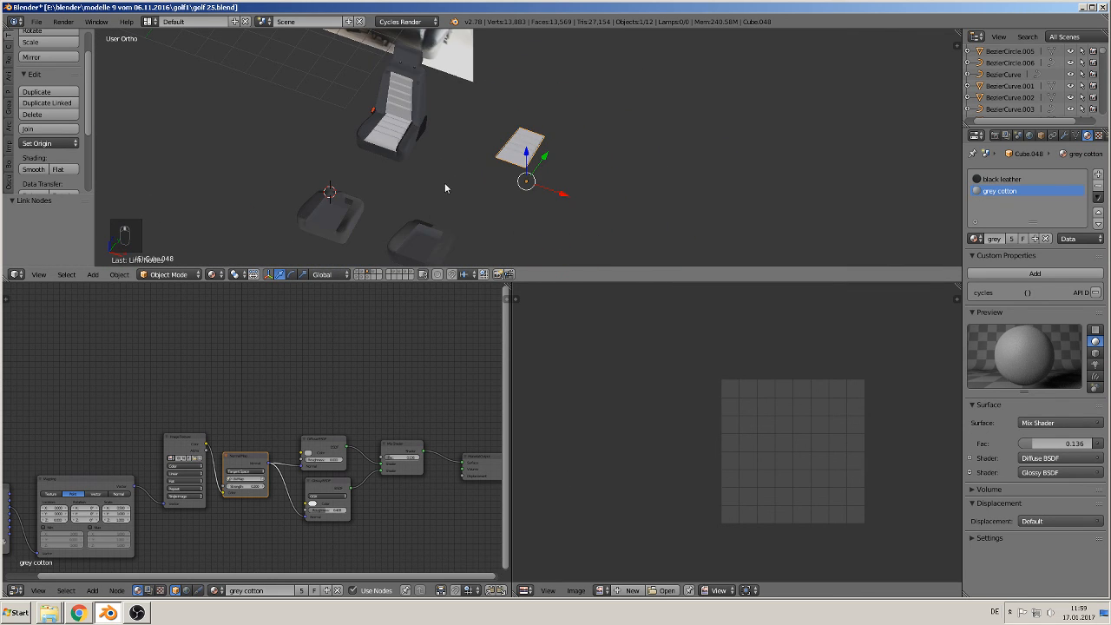
pyautogui.moveTo(444, 187); pyautogui.dragTo(422, 125, button='middle')
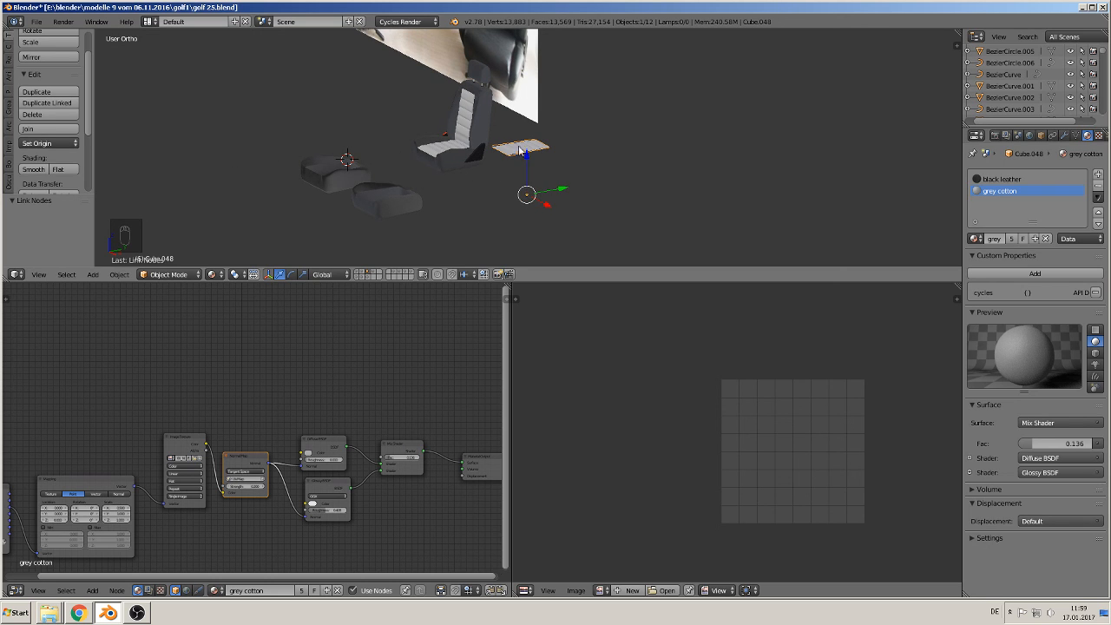
pyautogui.click(45, 143)
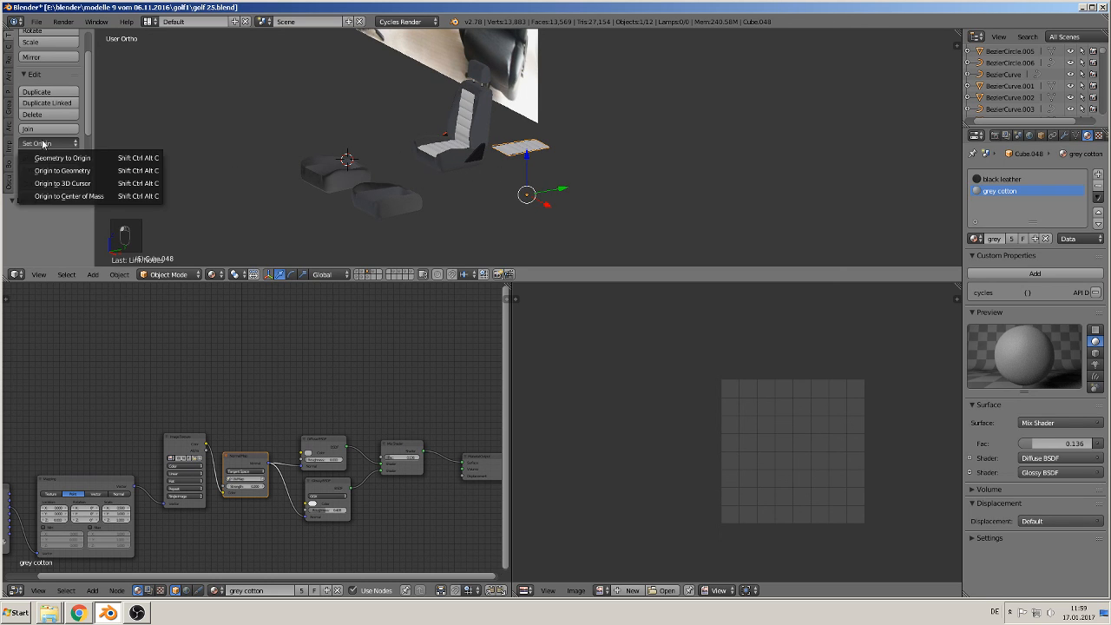
pyautogui.click(78, 172)
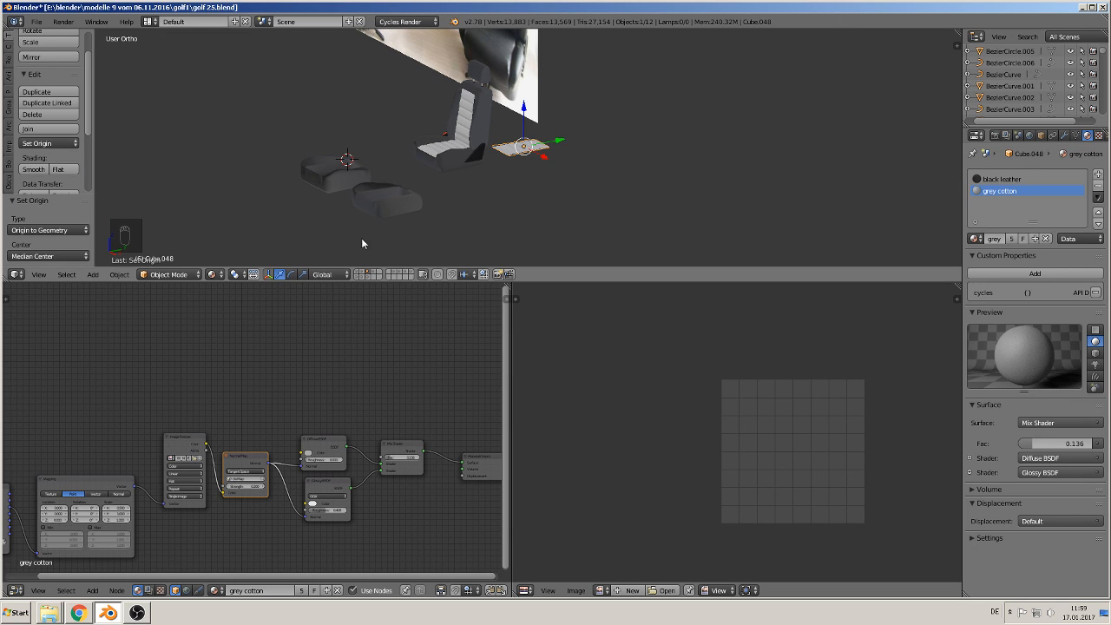
# Select the hollow black leather cushion nearest the front and set its origin to its geometry
pyautogui.rightClick(397, 216)
pyautogui.click(46, 143)
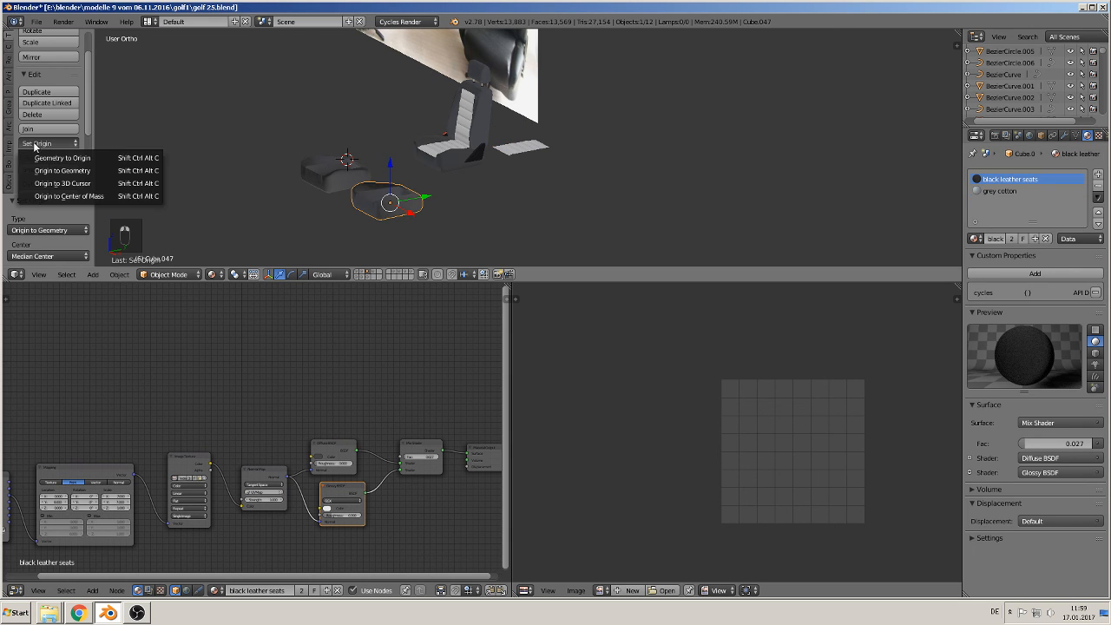
pyautogui.click(78, 171)
# Select the ribbed panel and move it -6.017 along the global Y axis towards the black cushions
pyautogui.scroll(3, 429, 223)
pyautogui.scroll(-1, 429, 224)
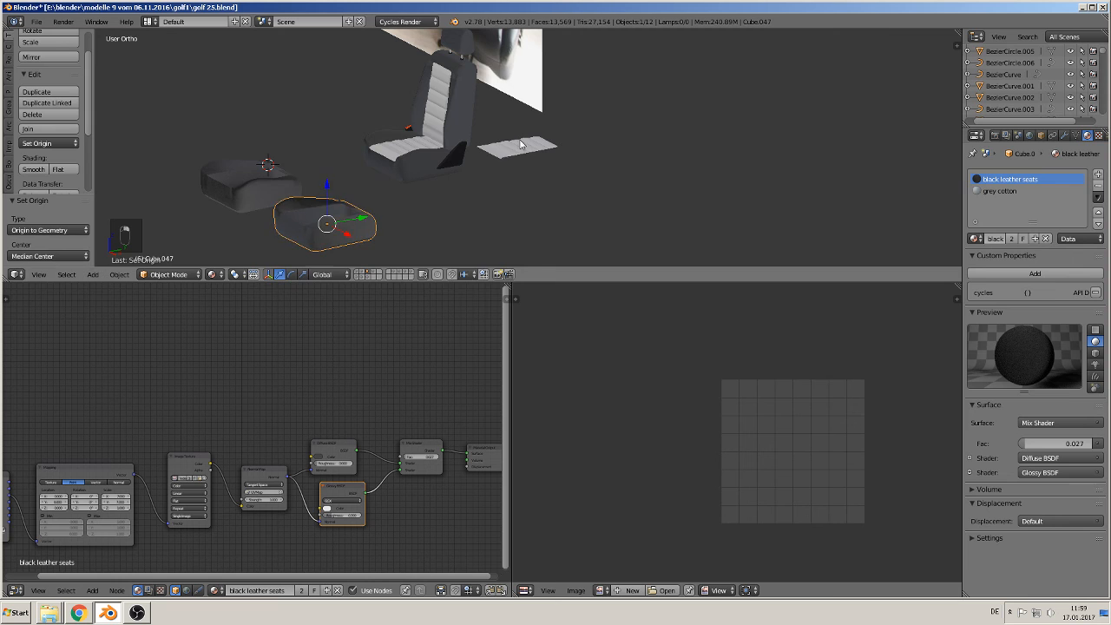
pyautogui.rightClick(523, 145)
pyautogui.press('g')
pyautogui.press('y')
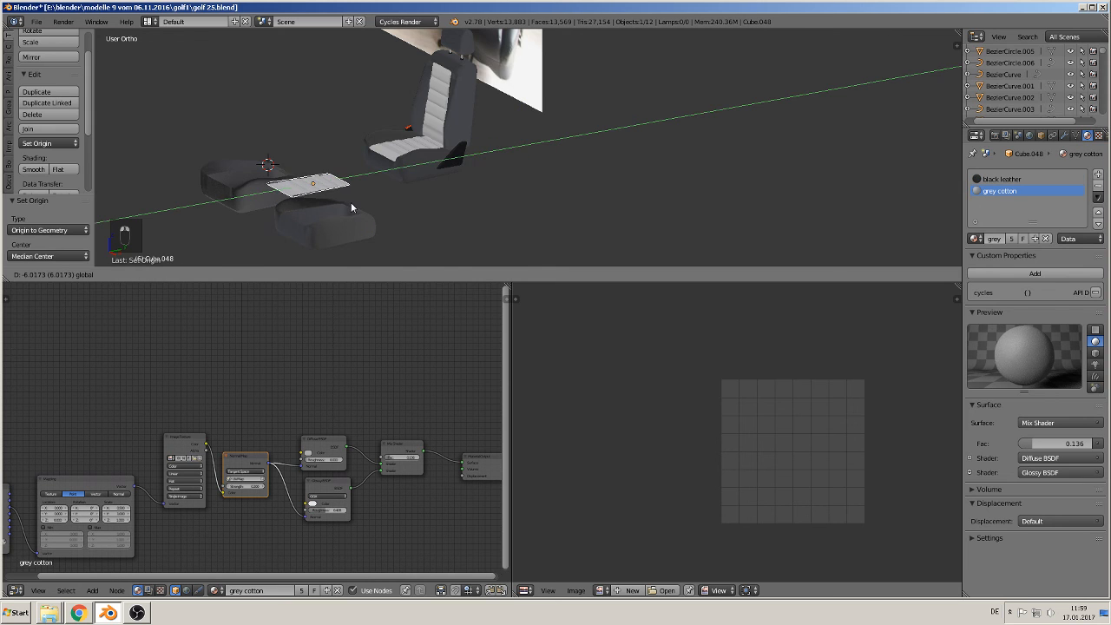
pyautogui.click(351, 202)
# In front view, move the ribbed panel -1.653 in X and -1.434 in Z to fit between the cushion's side bolsters
pyautogui.press('KP_1')
pyautogui.scroll(2, 340, 186)
pyautogui.keyDown('shift'); pyautogui.moveTo(382, 173); pyautogui.dragTo(589, 101, button='middle'); pyautogui.keyUp('shift')
pyautogui.press('g')
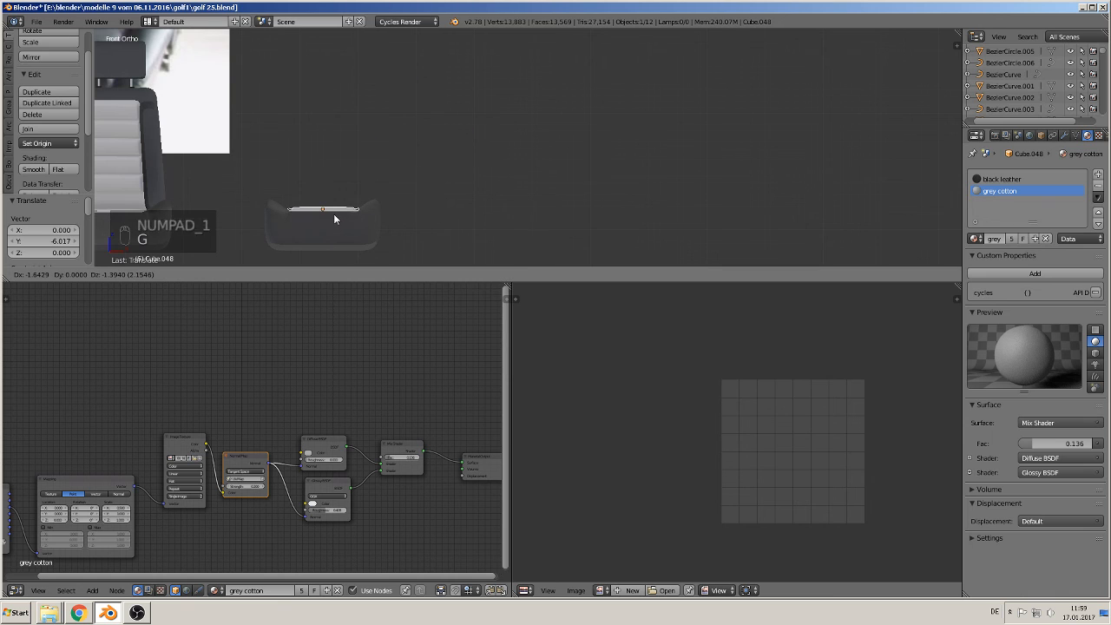
pyautogui.click(335, 221)
# Move the ribbed panel 1.399 along the Y axis into the cushion's recess
pyautogui.moveTo(334, 221); pyautogui.dragTo(404, 172, button='middle')
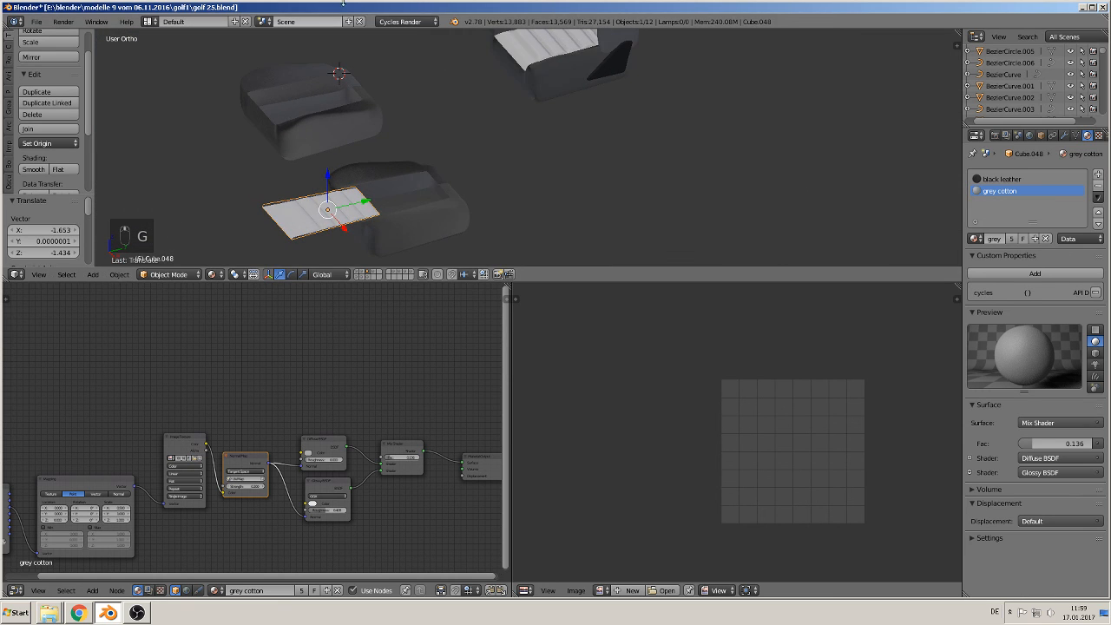
pyautogui.press('g')
pyautogui.press('y')
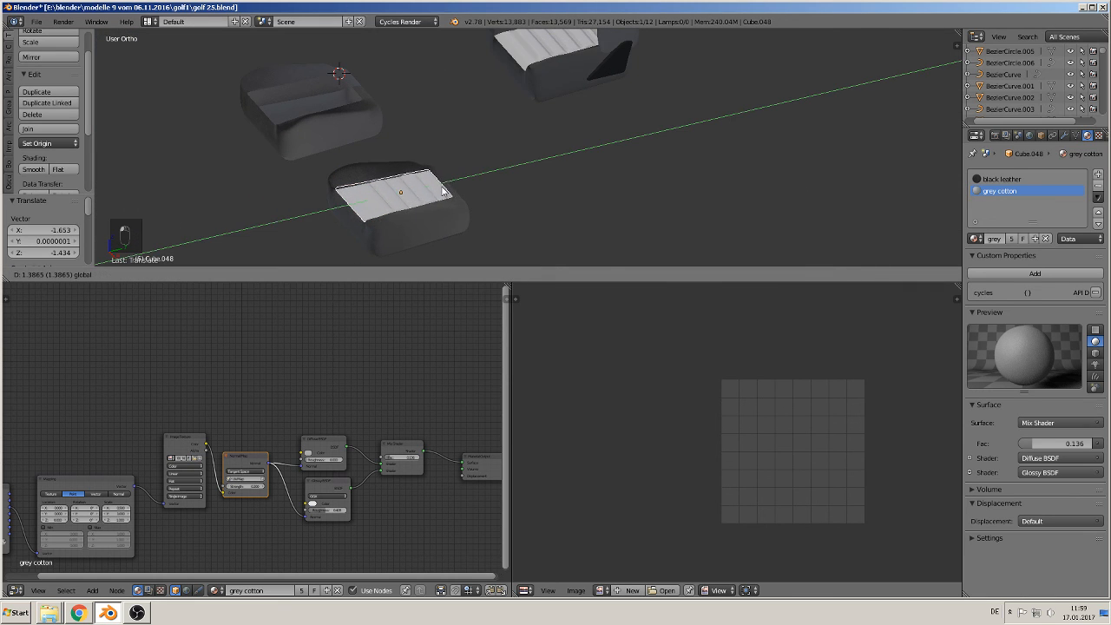
pyautogui.click(441, 191)
# Fine-tune the panel's position along Y in top view and clear the selection
pyautogui.press('KP_7')
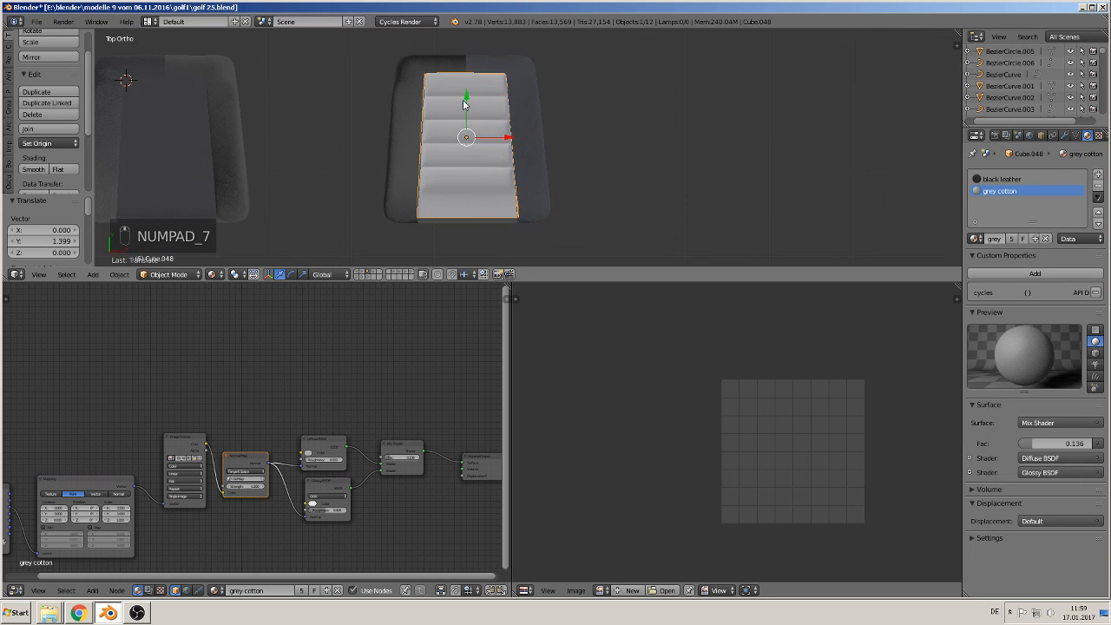
pyautogui.moveTo(464, 104); pyautogui.dragTo(466, 109)
pyautogui.moveTo(467, 109); pyautogui.dragTo(459, 79, button='middle')
pyautogui.press('a')
# Duplicate the seat's backrest and place the copy 4.773 along the X axis beside the seat
pyautogui.moveTo(514, 203); pyautogui.dragTo(424, 175, button='middle')
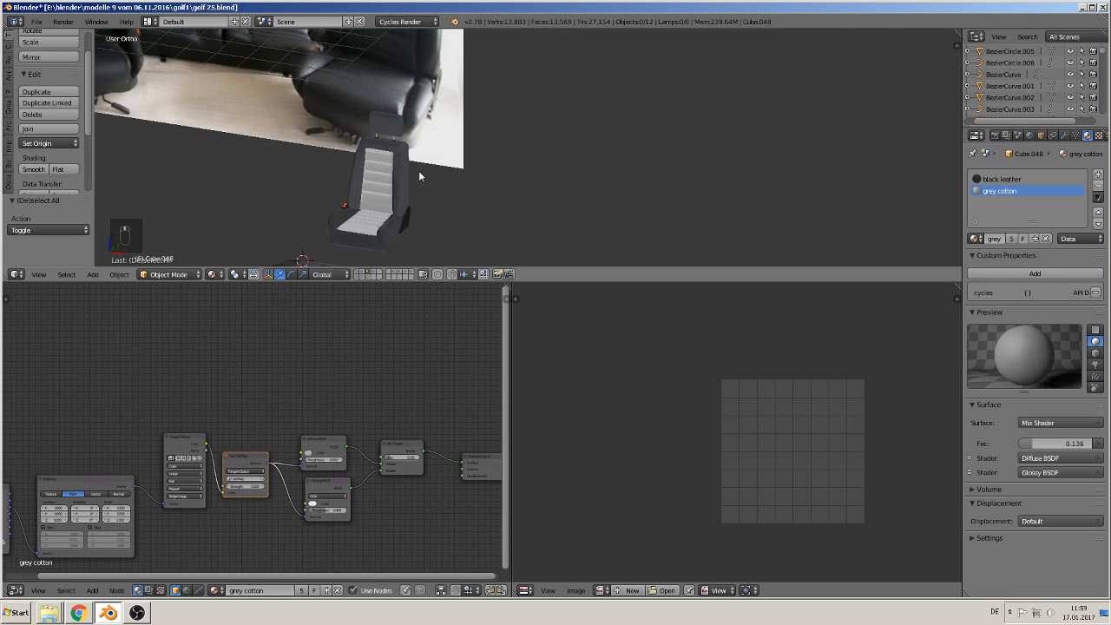
pyautogui.scroll(2, 419, 176)
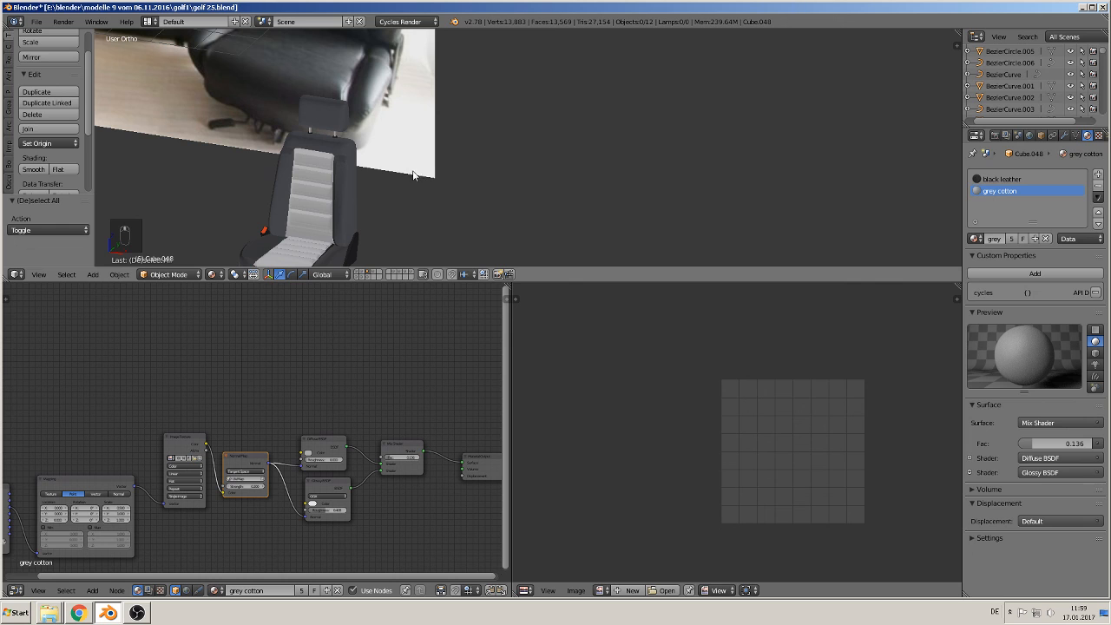
pyautogui.rightClick(341, 185)
pyautogui.hotkey('shift', 'd')
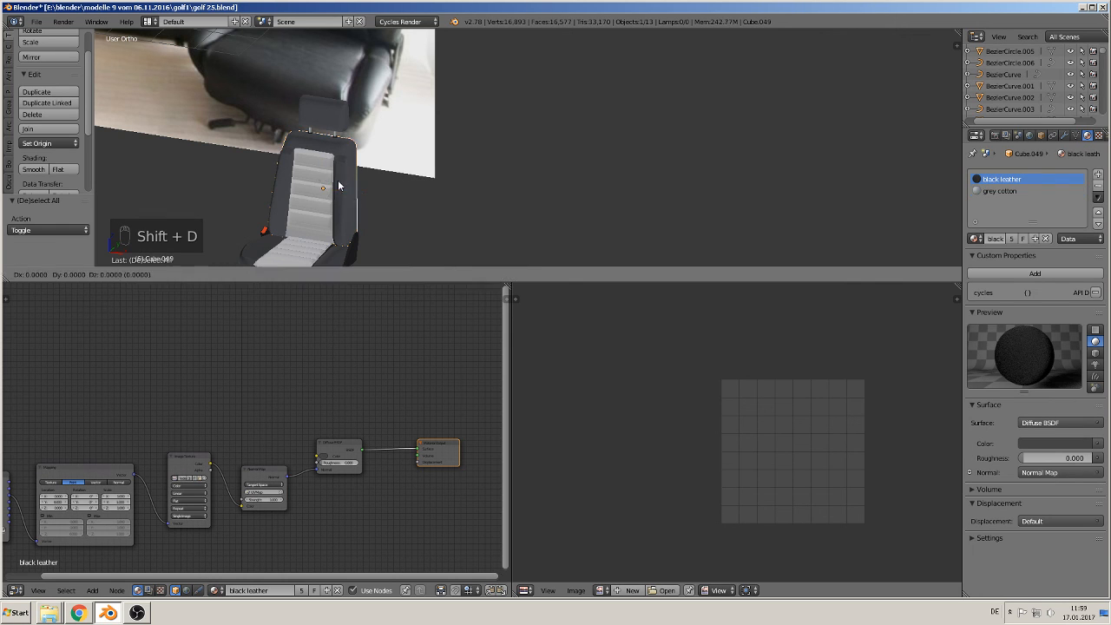
pyautogui.click(517, 185)
# Edit the backrest copy's mesh in front view and delete the vertices of a grey cotton face near the panel's lower end
pyautogui.scroll(1, 517, 185)
pyautogui.scroll(5, 459, 156)
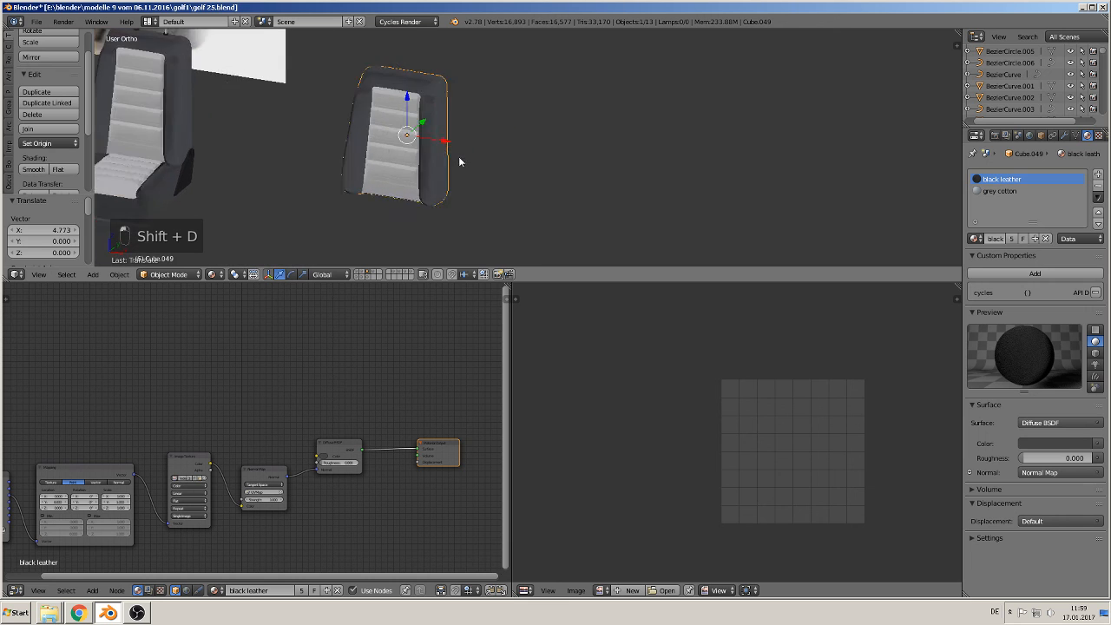
pyautogui.press('Tab')
pyautogui.scroll(4, 504, 105)
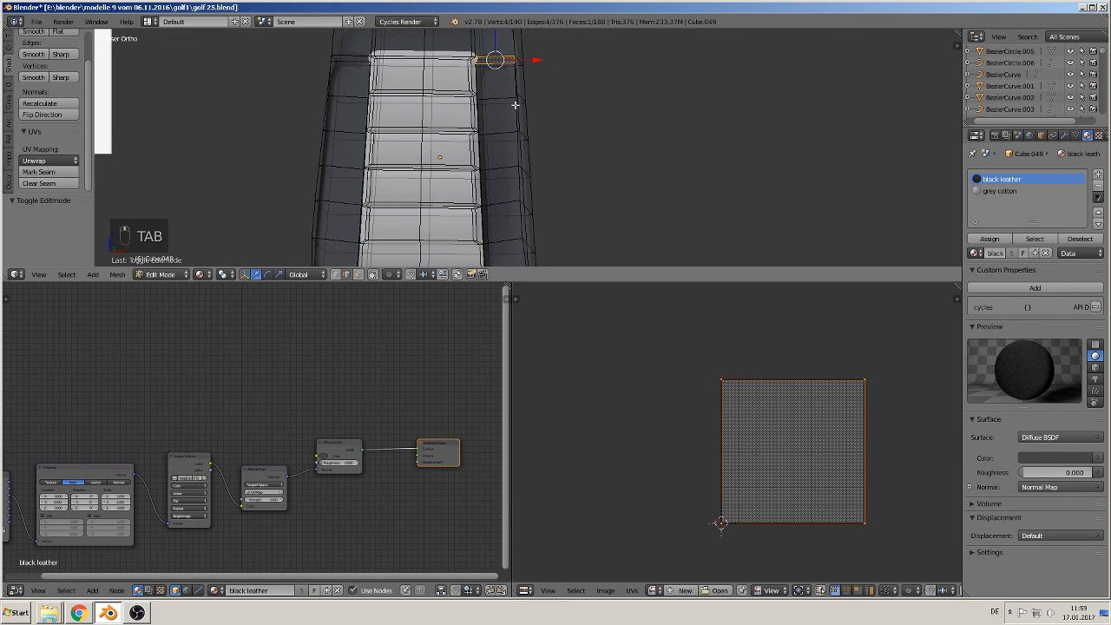
pyautogui.press('KP_1')
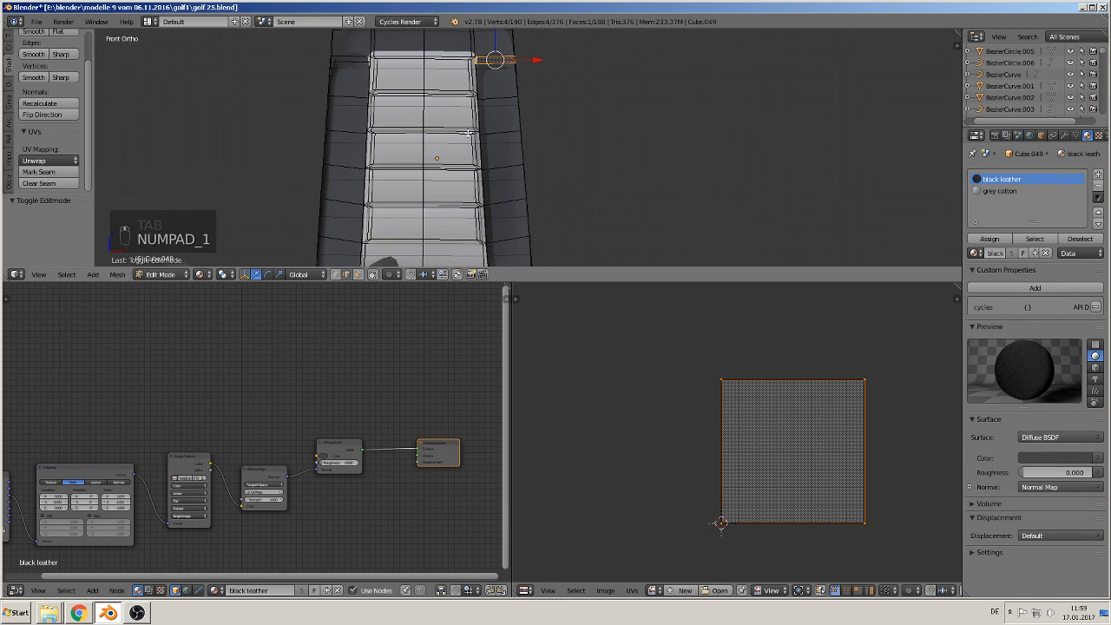
pyautogui.click(374, 275)
pyautogui.keyDown('shift'); pyautogui.moveTo(472, 179); pyautogui.dragTo(452, 134, button='middle'); pyautogui.keyUp('shift')
pyautogui.rightClick(425, 167)
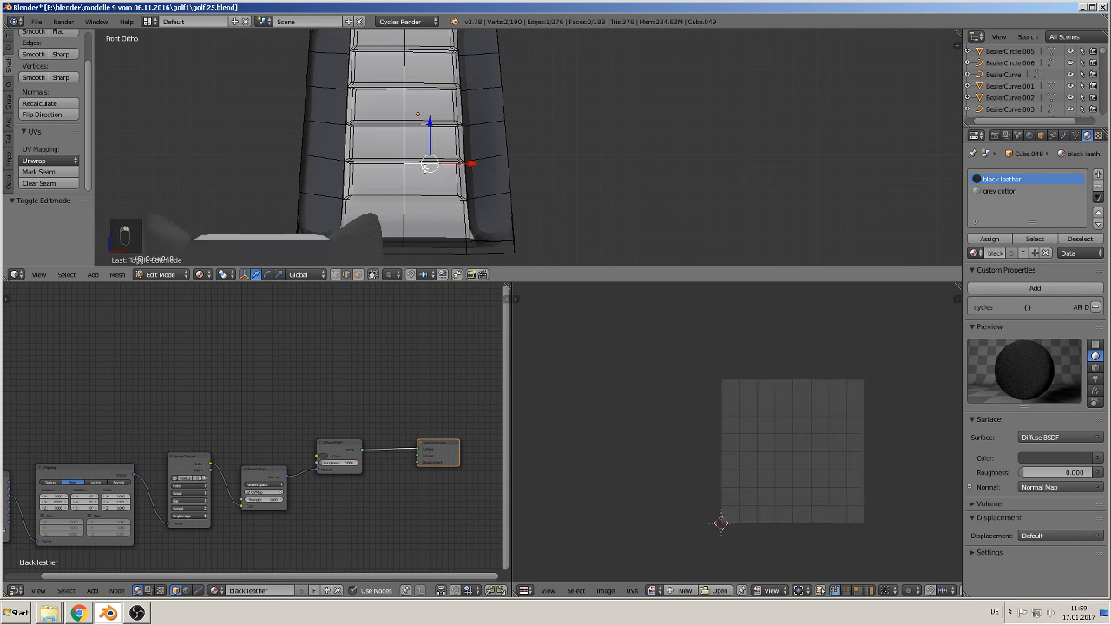
pyautogui.click(358, 274)
pyautogui.rightClick(426, 173)
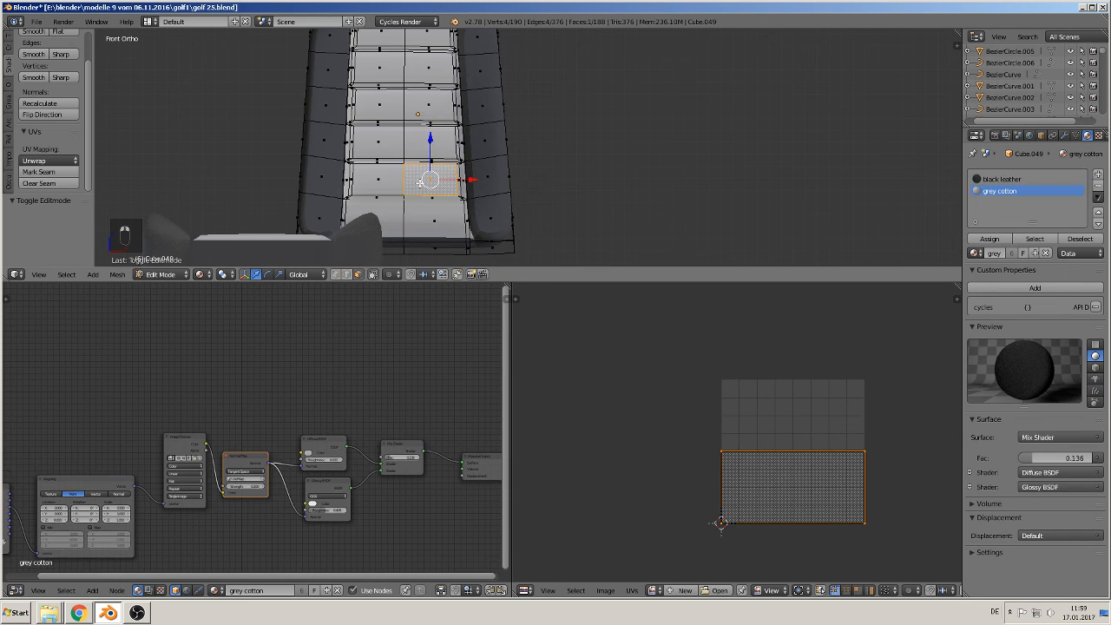
pyautogui.press('x')
pyautogui.click(420, 185)
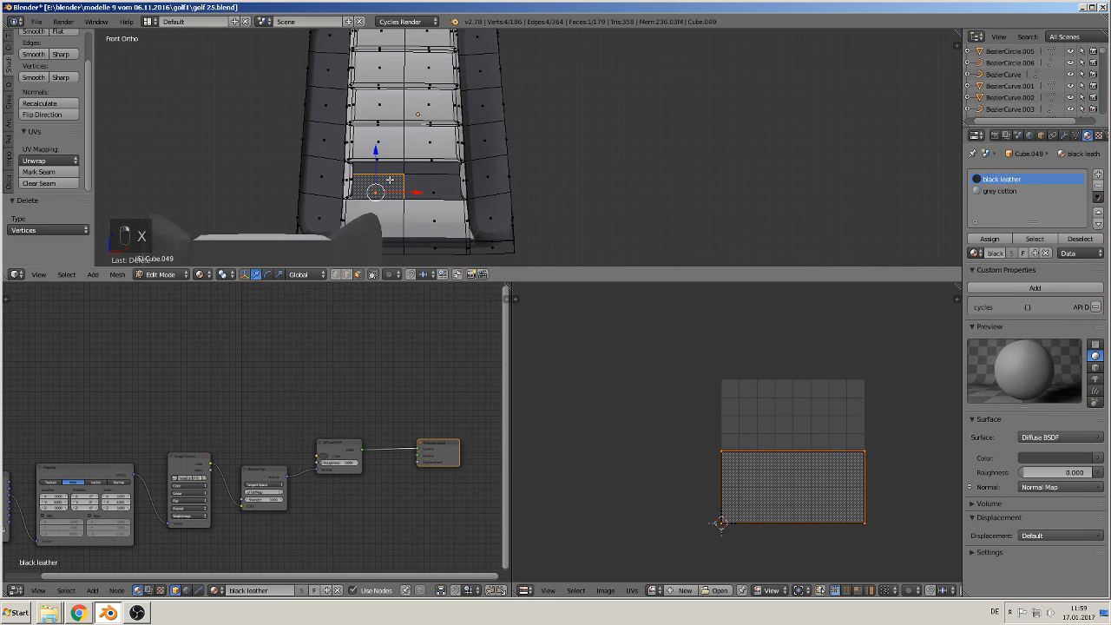
# Delete the vertices of the remaining grey cotton ribs, working up the backrest's centre panel to its upper end
pyautogui.rightClick(378, 139)
pyautogui.press('x')
pyautogui.click(378, 135)
pyautogui.rightClick(379, 110)
pyautogui.press('x')
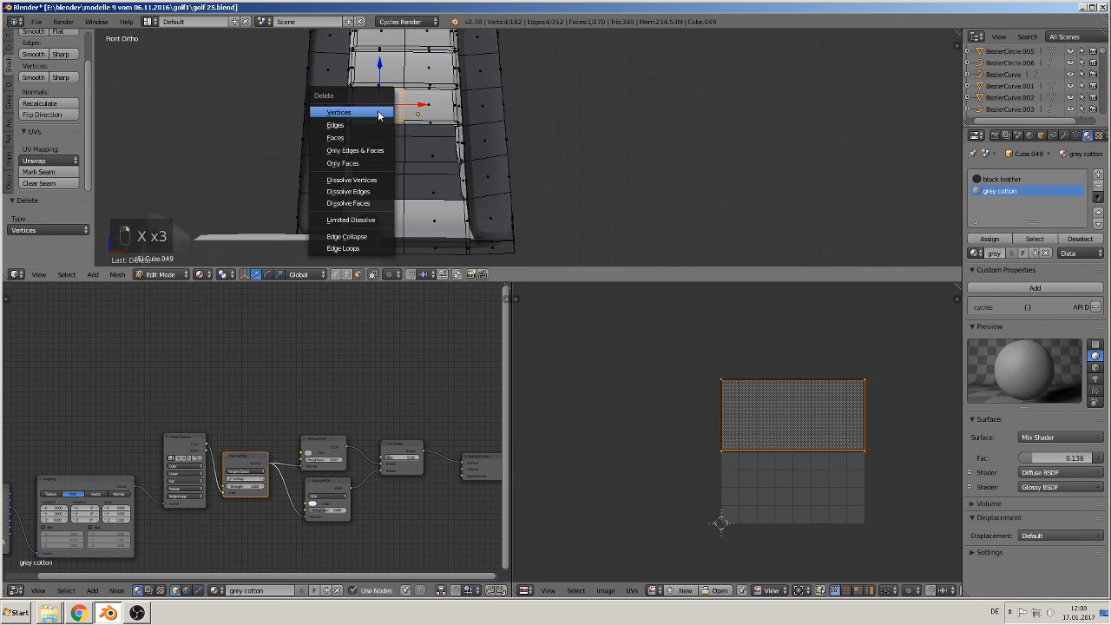
pyautogui.click(380, 111)
pyautogui.rightClick(380, 68)
pyautogui.press('x')
pyautogui.click(379, 69)
pyautogui.keyDown('shift'); pyautogui.scroll(2, 373, 95); pyautogui.keyUp('shift')
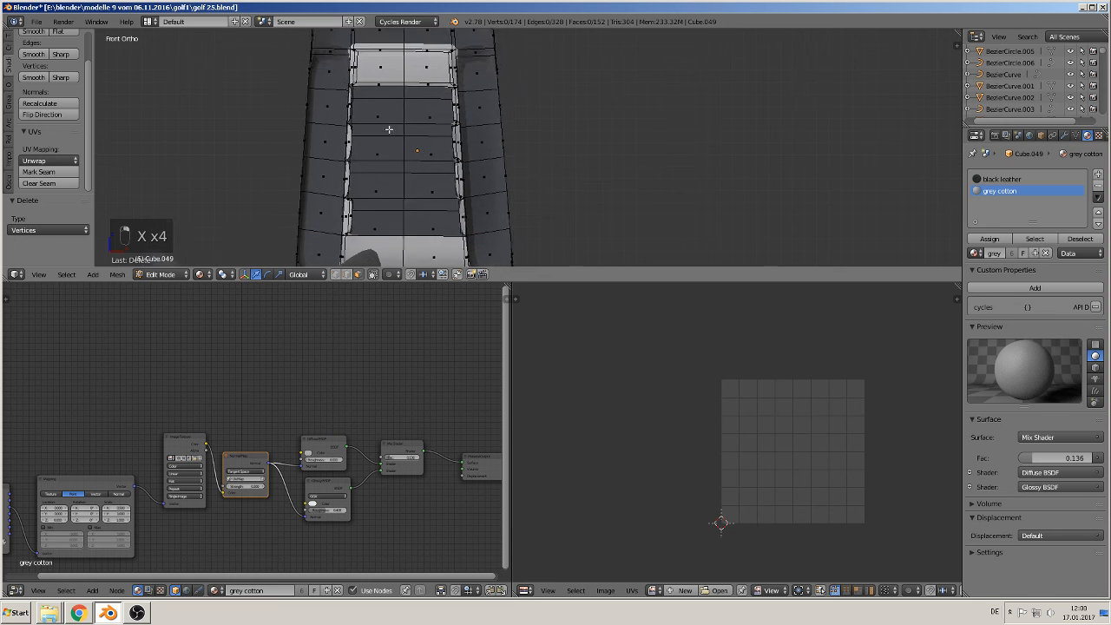
pyautogui.rightClick(368, 98)
pyautogui.press('x')
pyautogui.click(367, 99)
# Delete the middle vertex of the lowest grey cotton rib to remove the panel's bottom faces
pyautogui.keyDown('shift'); pyautogui.moveTo(387, 150); pyautogui.dragTo(325, 162, button='middle'); pyautogui.keyUp('shift')
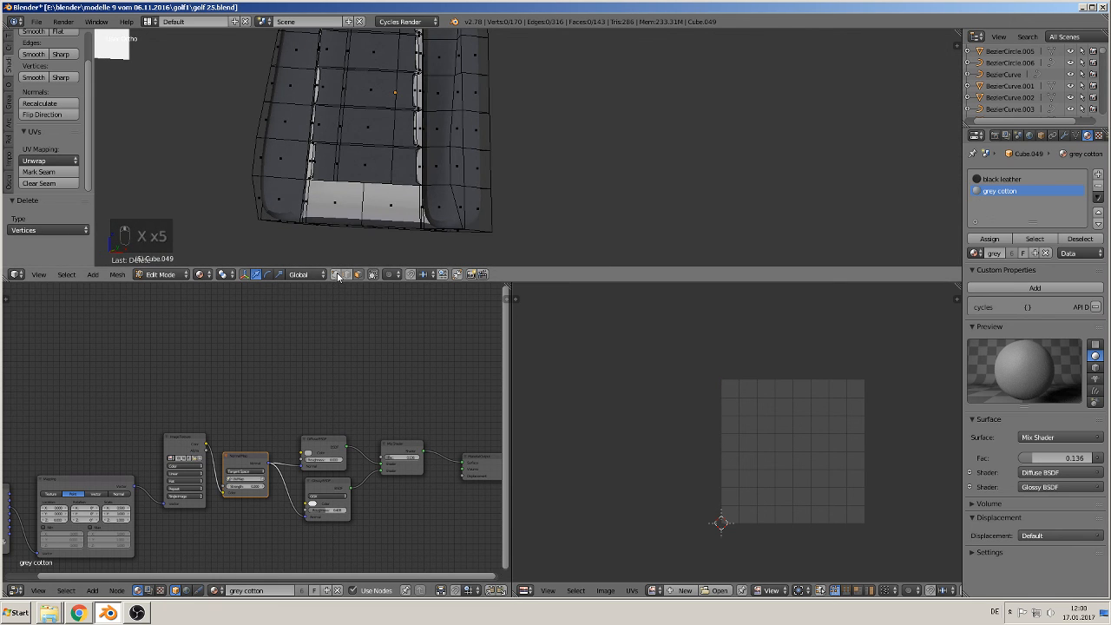
pyautogui.scroll(3, 340, 150)
pyautogui.scroll(-3, 339, 150)
pyautogui.press('x')
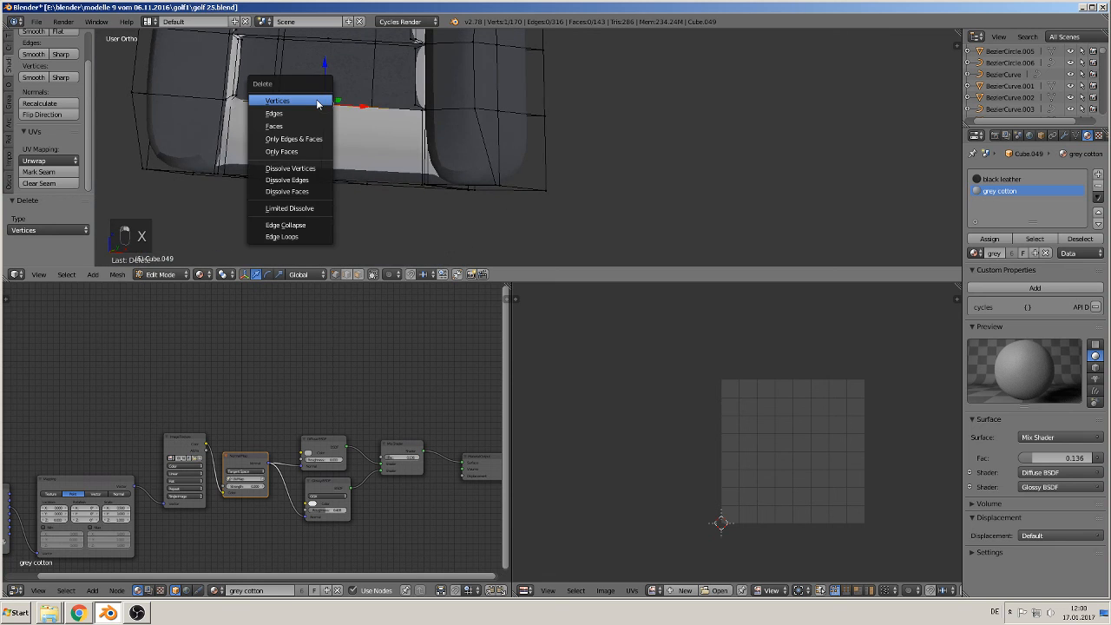
pyautogui.click(312, 99)
pyautogui.moveTo(283, 172); pyautogui.dragTo(251, 174, button='middle')
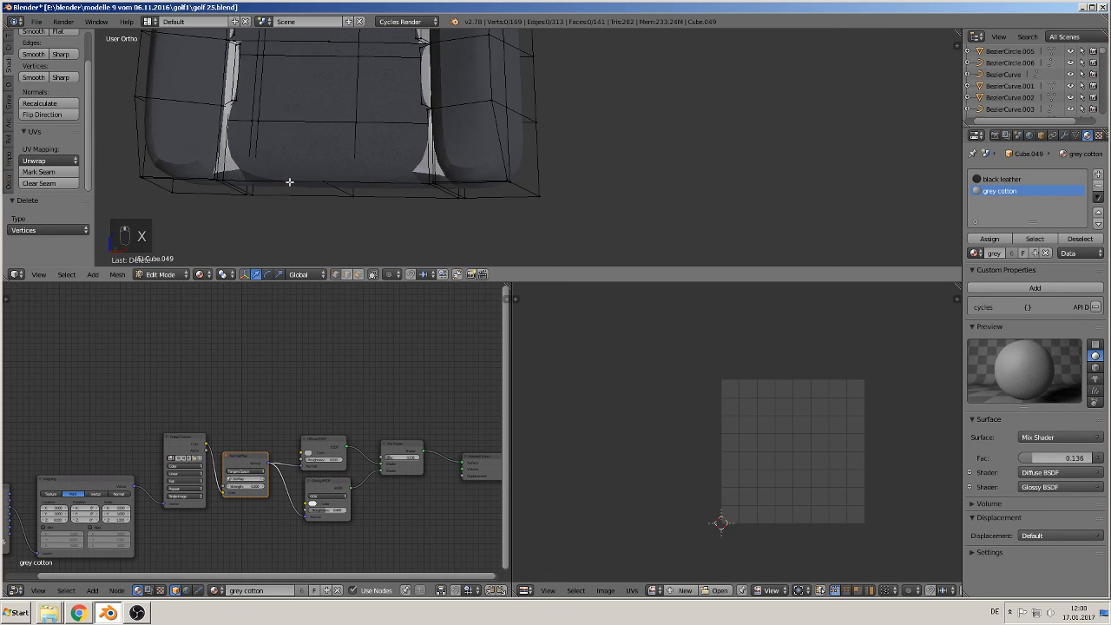
# Delete the vertices of the grey cotton strip at the lower end of the panel's left edge
pyautogui.scroll(2, 289, 182)
pyautogui.scroll(3, 389, 124)
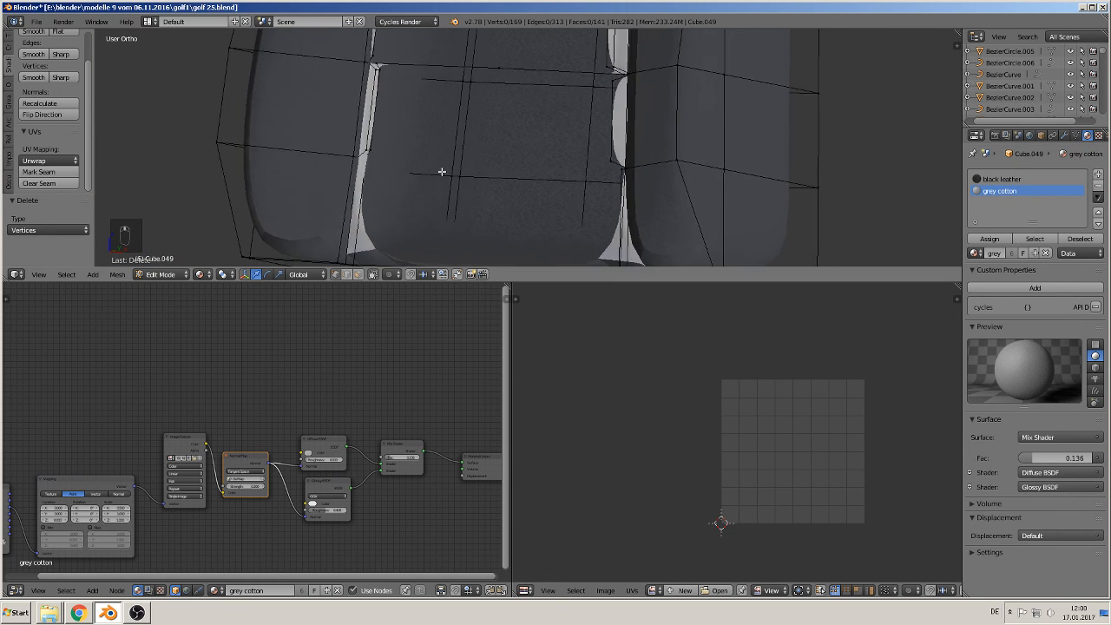
pyautogui.scroll(1, 408, 186)
pyautogui.press('x')
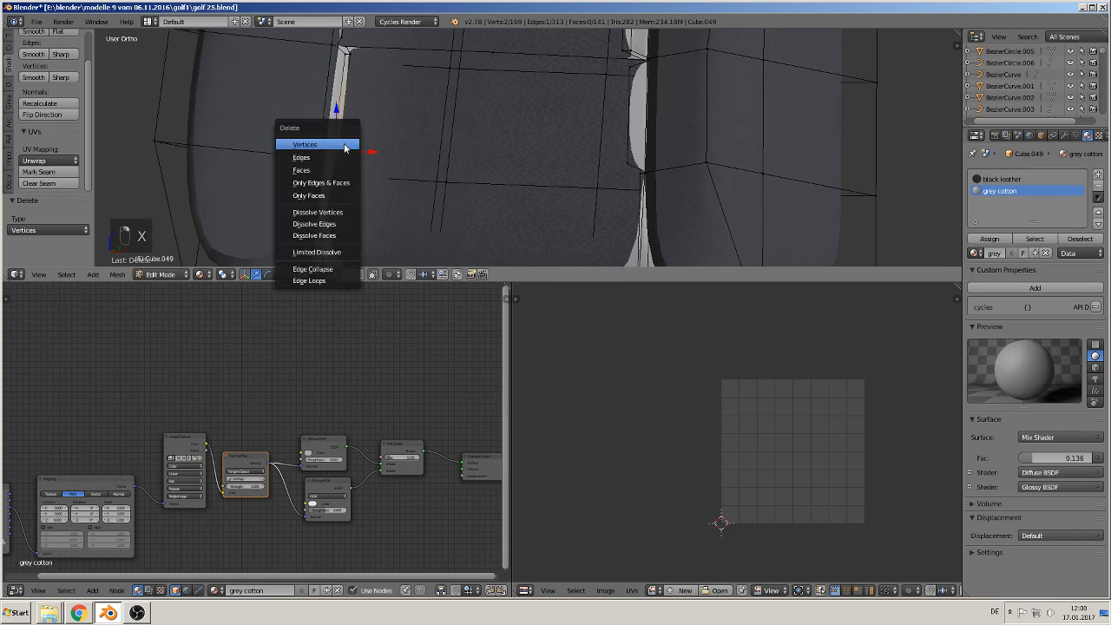
pyautogui.click(346, 144)
pyautogui.press('x')
pyautogui.click(342, 157)
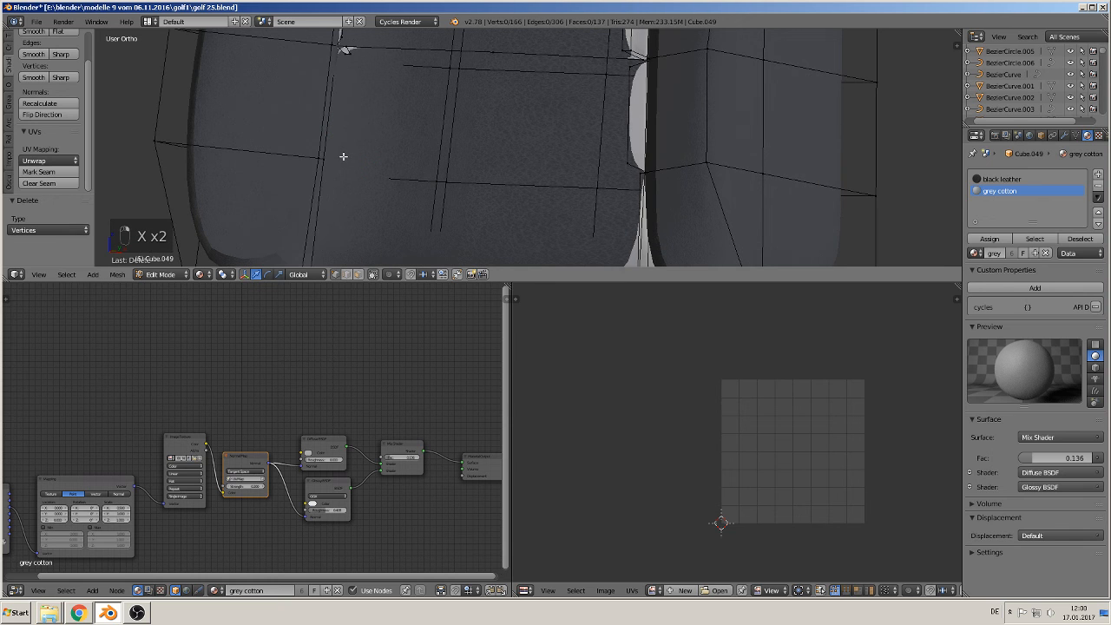
# Delete the next grey cotton vertices upward along the panel's left edge, including their attached rib edges
pyautogui.scroll(2, 389, 241)
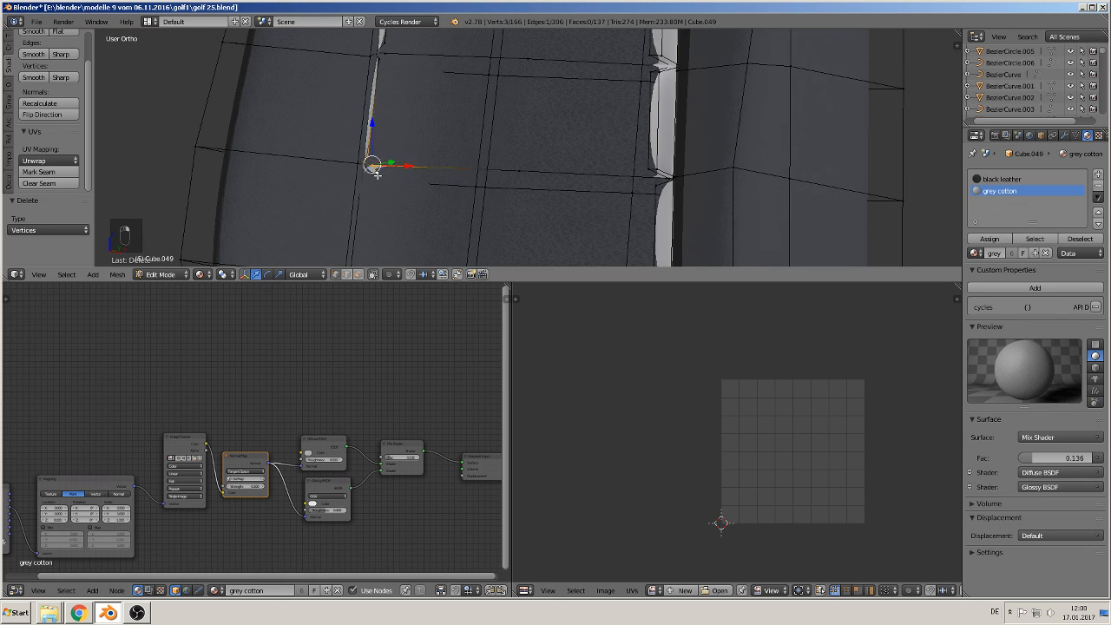
pyautogui.press('x')
pyautogui.click(378, 180)
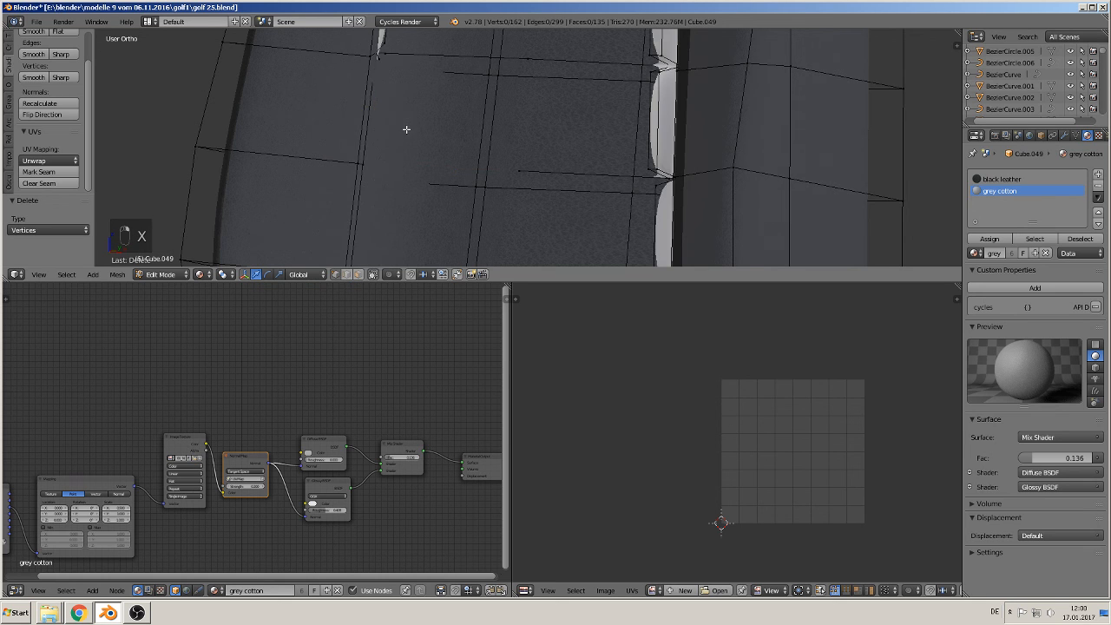
pyautogui.moveTo(406, 129); pyautogui.dragTo(450, 117, button='middle')
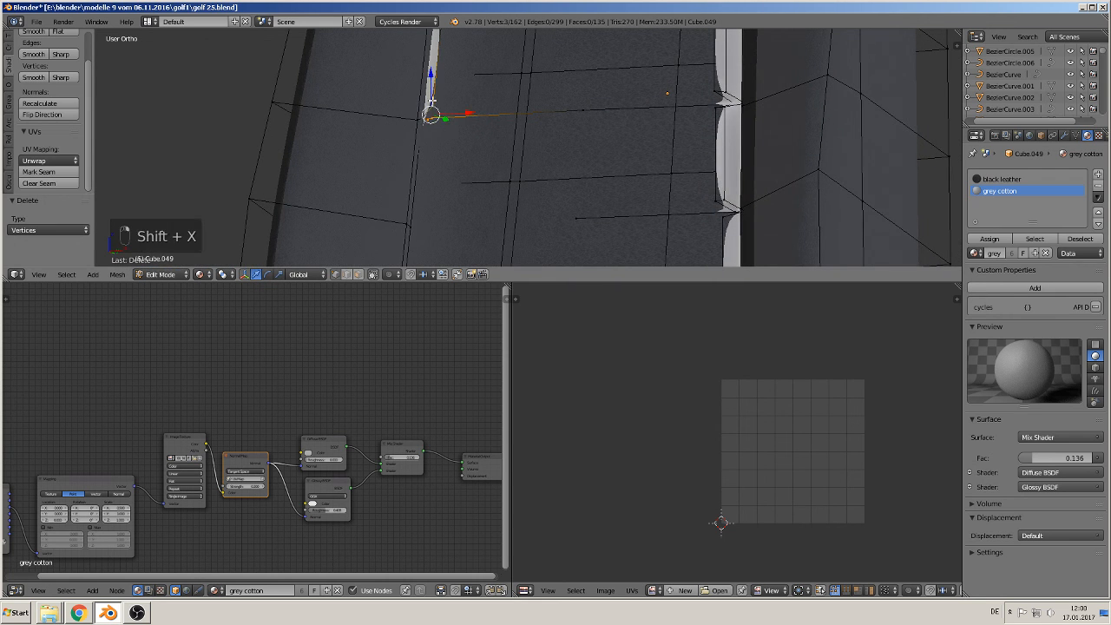
pyautogui.keyDown('shift'); pyautogui.rightClick(429, 100); pyautogui.keyUp('shift')
pyautogui.press('x')
pyautogui.click(429, 99)
pyautogui.moveTo(451, 75); pyautogui.dragTo(436, 117, button='middle')
pyautogui.keyDown('shift'); pyautogui.rightClick(431, 215); pyautogui.keyUp('shift')
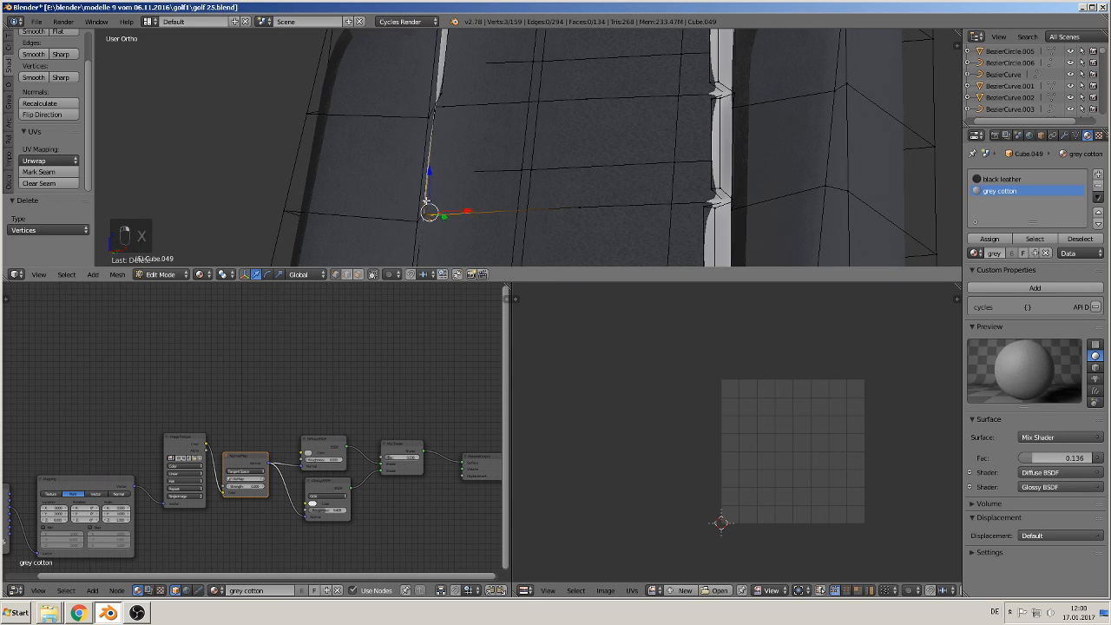
pyautogui.press('x')
pyautogui.click(429, 201)
pyautogui.moveTo(478, 101); pyautogui.dragTo(460, 179, button='middle')
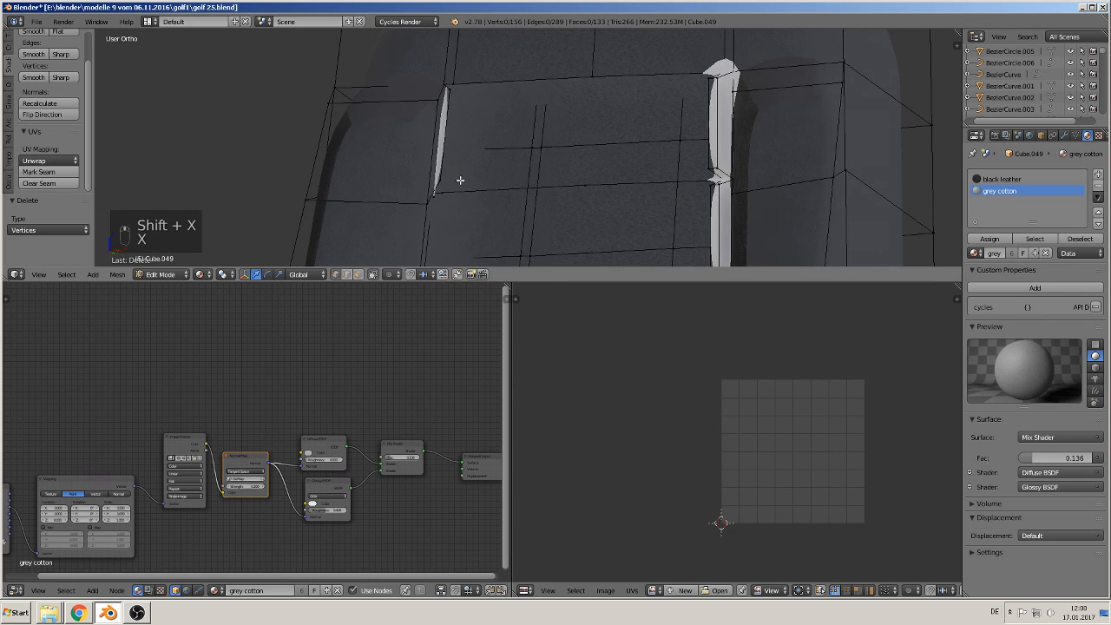
# Delete the topmost grey strip on the panel's left edge and the leftover vertex at its upper corner
pyautogui.keyDown('shift'); pyautogui.rightClick(439, 195); pyautogui.keyUp('shift')
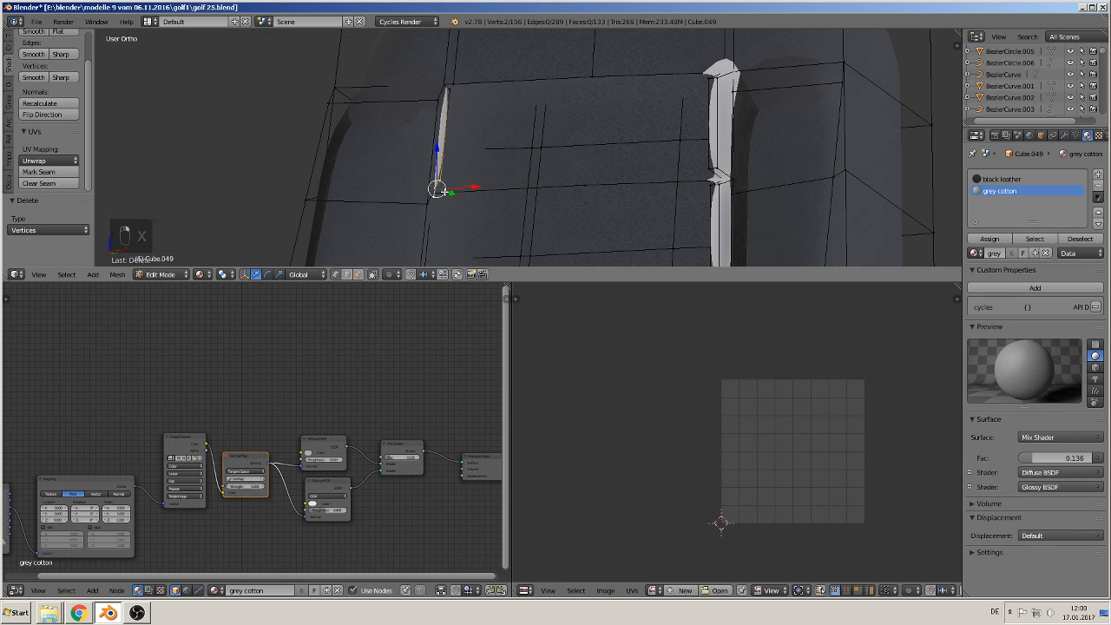
pyautogui.keyDown('shift'); pyautogui.rightClick(441, 193); pyautogui.keyUp('shift')
pyautogui.hotkey('shift', 'x')
pyautogui.click(449, 190)
pyautogui.press('x')
pyautogui.click(450, 191)
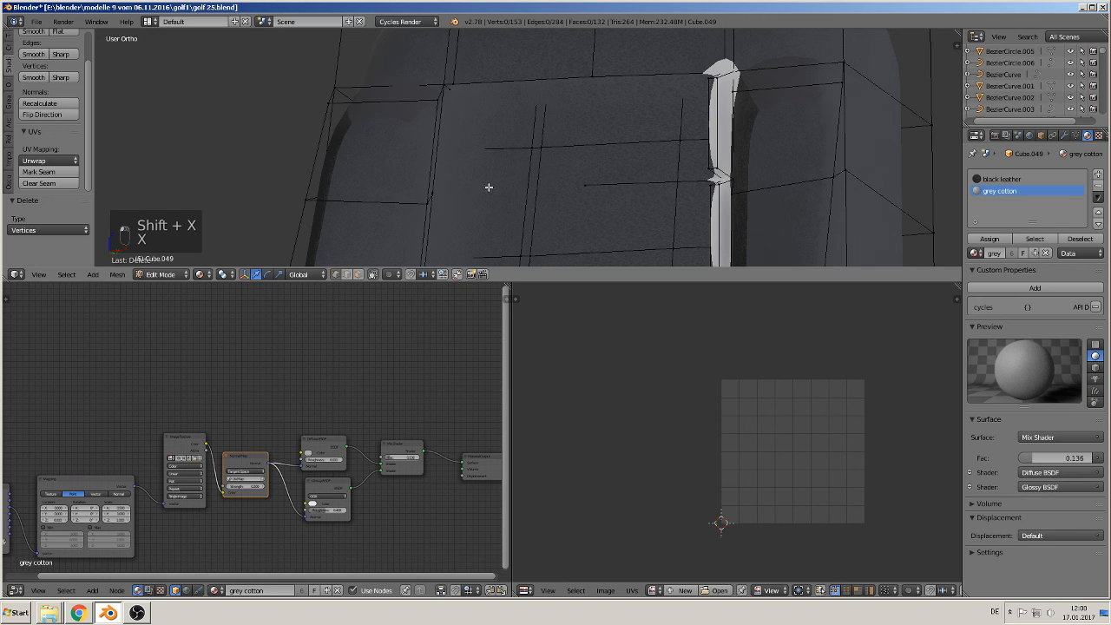
pyautogui.press('x')
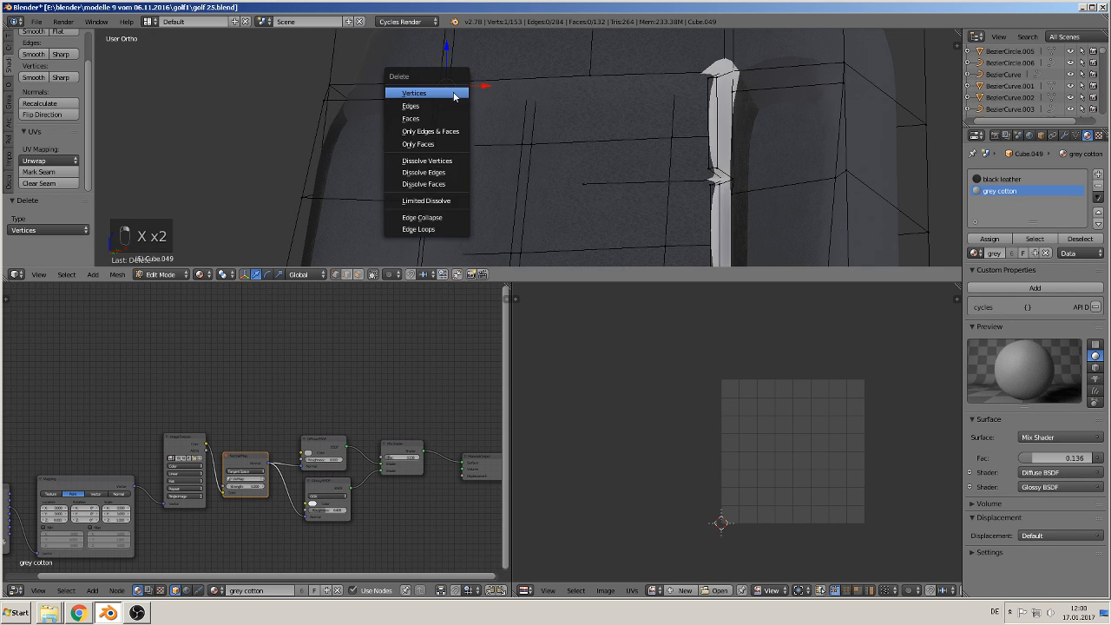
pyautogui.click(449, 91)
# Delete the upper vertices of the grey cotton strip on the panel's right edge, along with the loose rib vertices beside them
pyautogui.rightClick(712, 178)
pyautogui.moveTo(713, 180); pyautogui.dragTo(737, 204, button='middle')
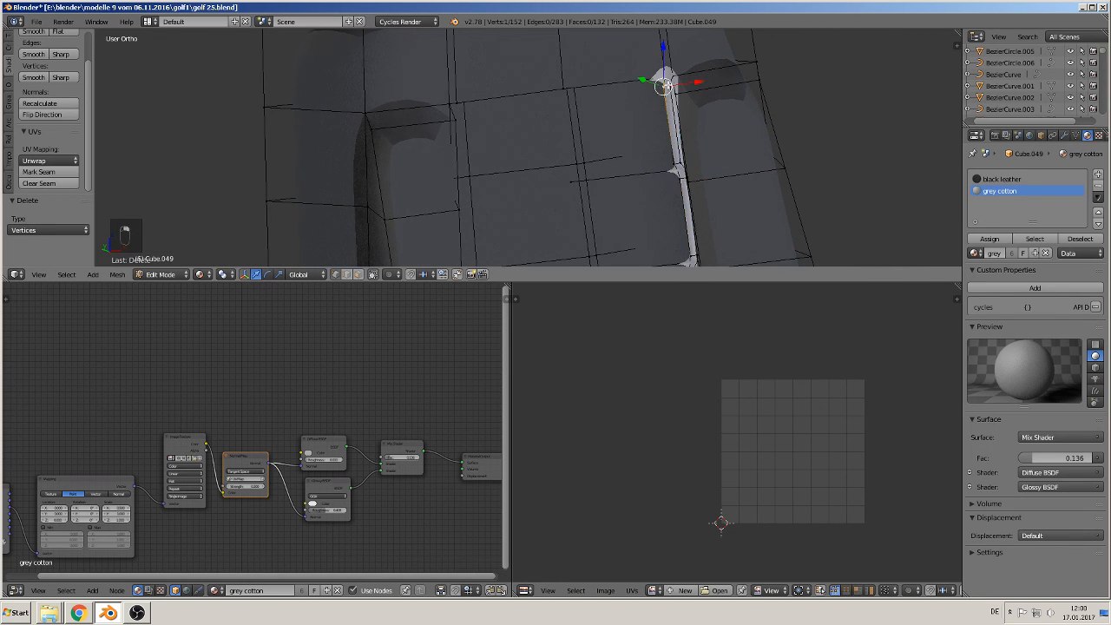
pyautogui.press('x')
pyautogui.click(667, 87)
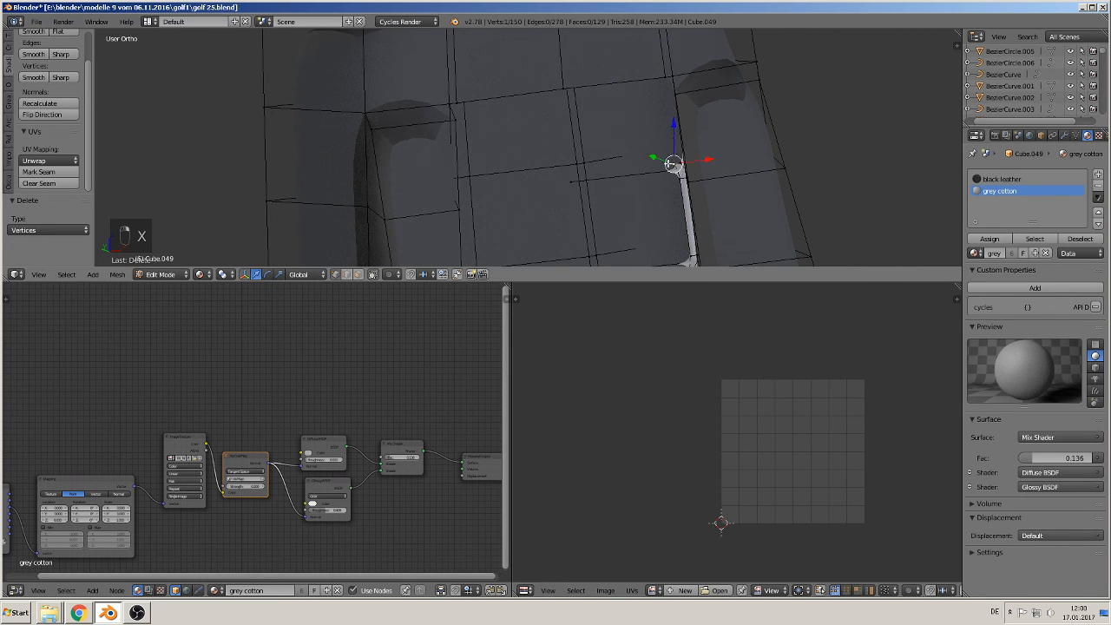
pyautogui.press('x')
pyautogui.click(674, 164)
pyautogui.press('x')
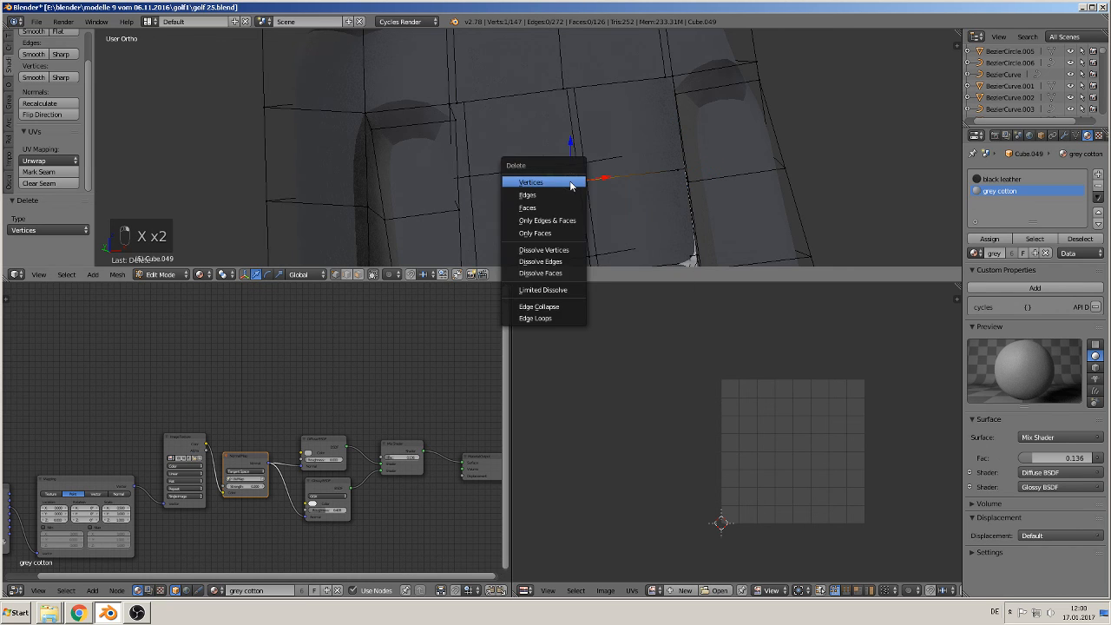
pyautogui.click(570, 182)
pyautogui.press('x')
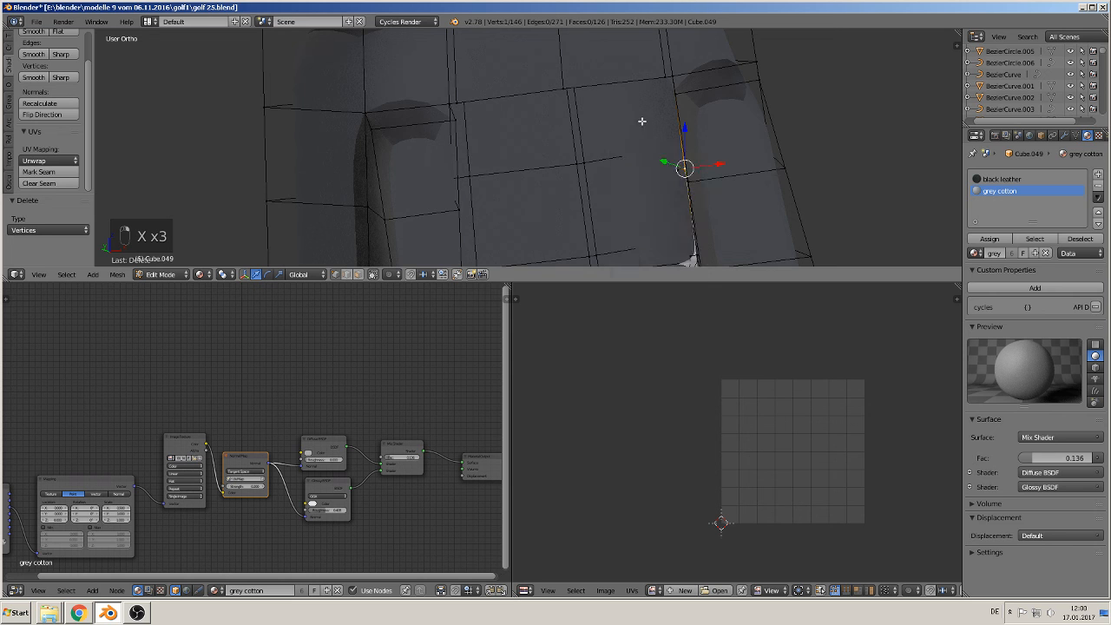
pyautogui.press('x')
pyautogui.click(677, 170)
# Delete the next two groups of grey strip vertices down the panel's right edge
pyautogui.moveTo(682, 179); pyautogui.dragTo(592, 63, button='middle')
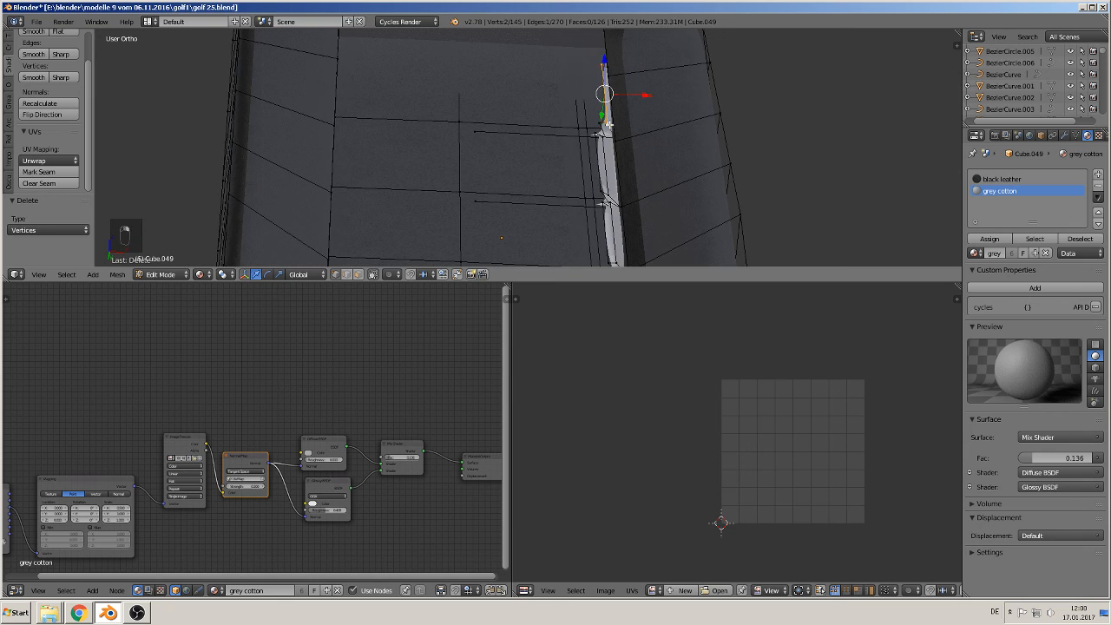
pyautogui.keyDown('shift'); pyautogui.rightClick(607, 127); pyautogui.keyUp('shift')
pyautogui.press('x')
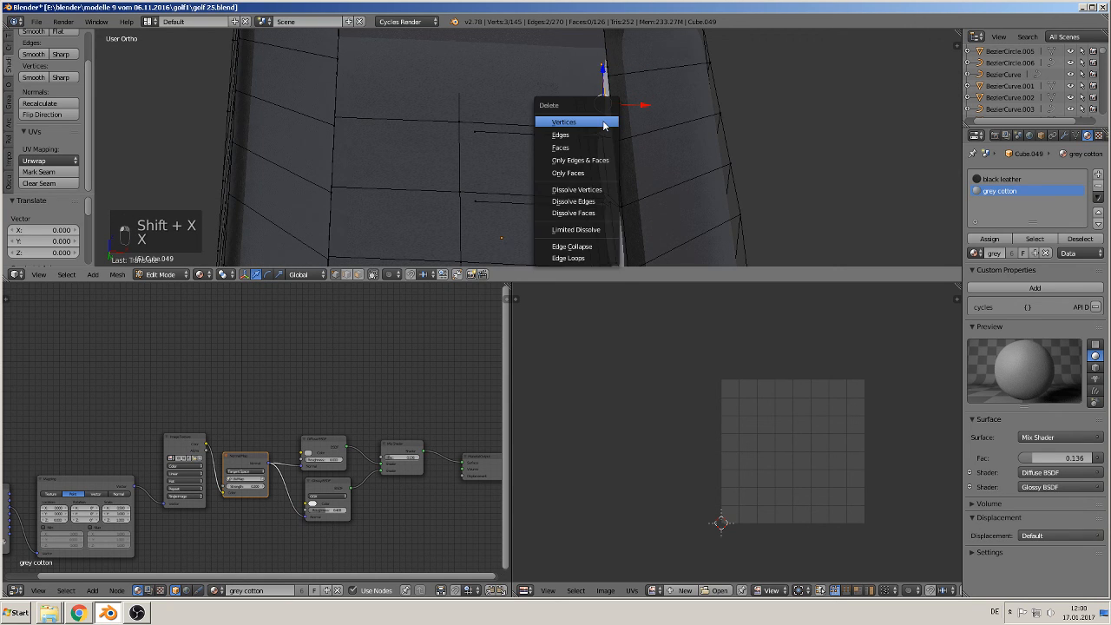
pyautogui.click(606, 123)
pyautogui.press('x')
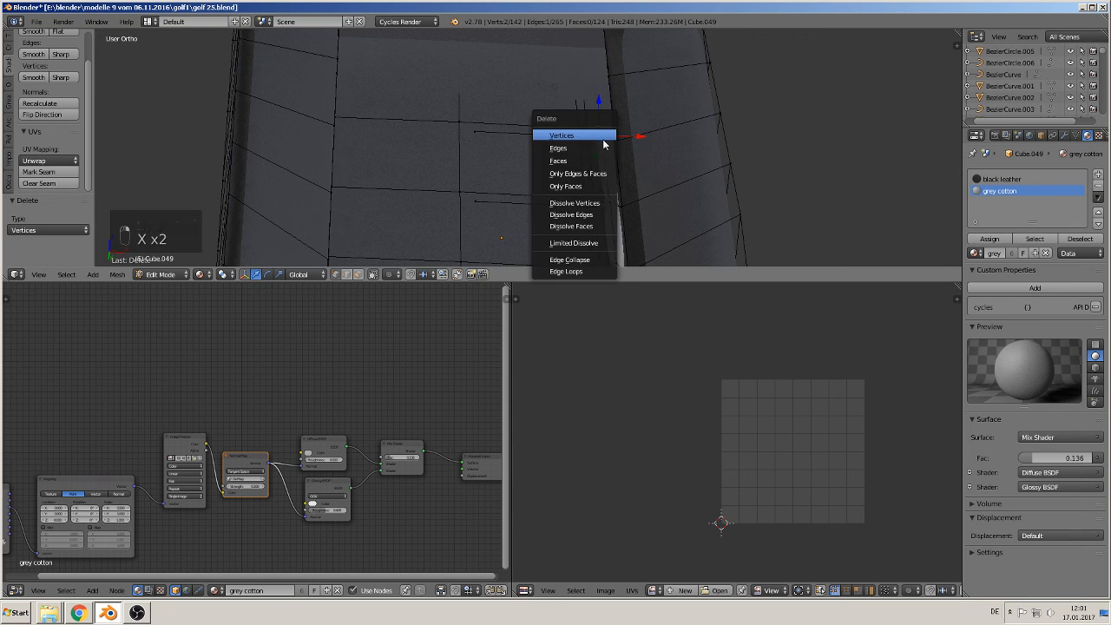
pyautogui.click(599, 135)
# Delete the leftover rib edges and grey vertices around the middle of the panel's right edge
pyautogui.moveTo(598, 134)
pyautogui.mouseDown(button='middle')
pyautogui.moveTo(603, 162)
pyautogui.moveTo(557, 126)
pyautogui.moveTo(599, 140)
pyautogui.mouseUp(button='middle')
pyautogui.keyDown('shift'); pyautogui.rightClick(476, 135); pyautogui.keyUp('shift')
pyautogui.press('x')
pyautogui.click(478, 139)
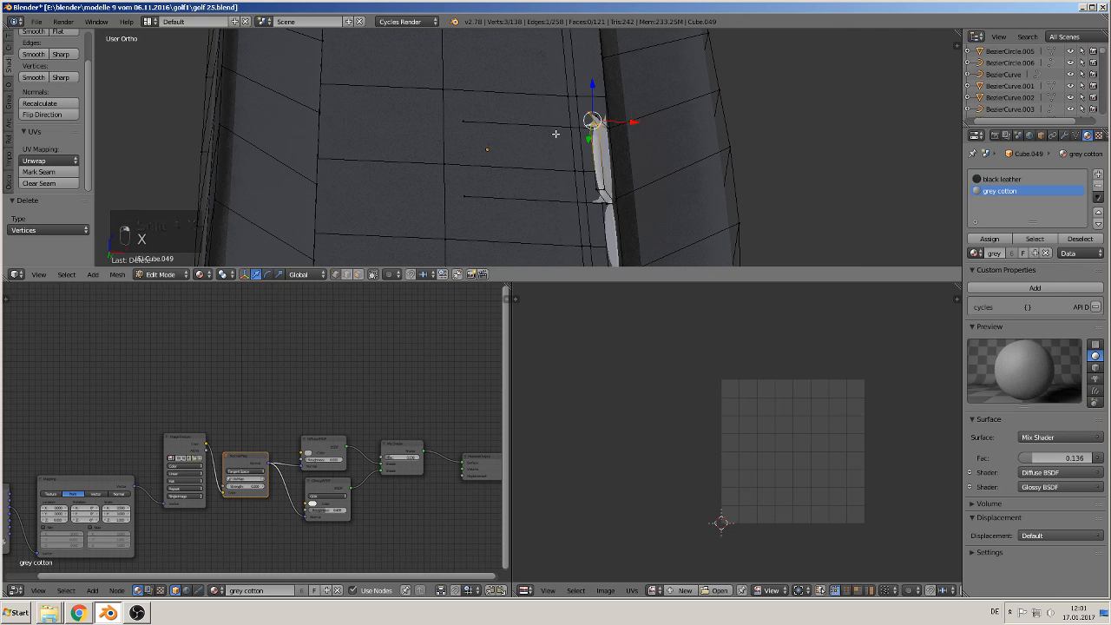
pyautogui.keyDown('shift'); pyautogui.rightClick(470, 119); pyautogui.keyUp('shift')
pyautogui.press('x')
pyautogui.click(471, 117)
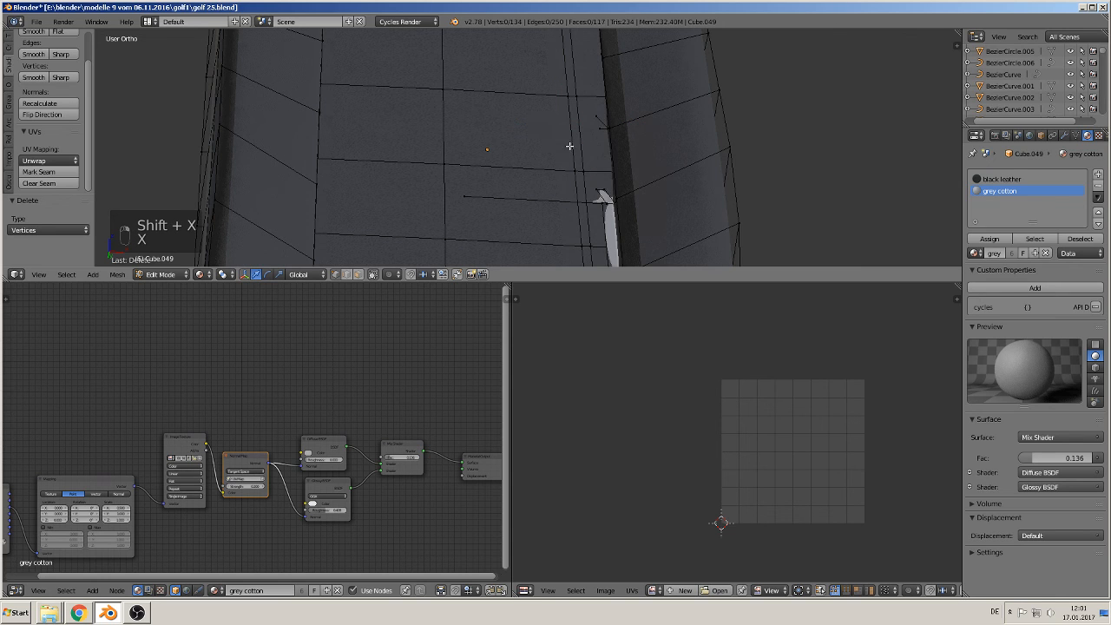
pyautogui.press('x')
pyautogui.click(596, 115)
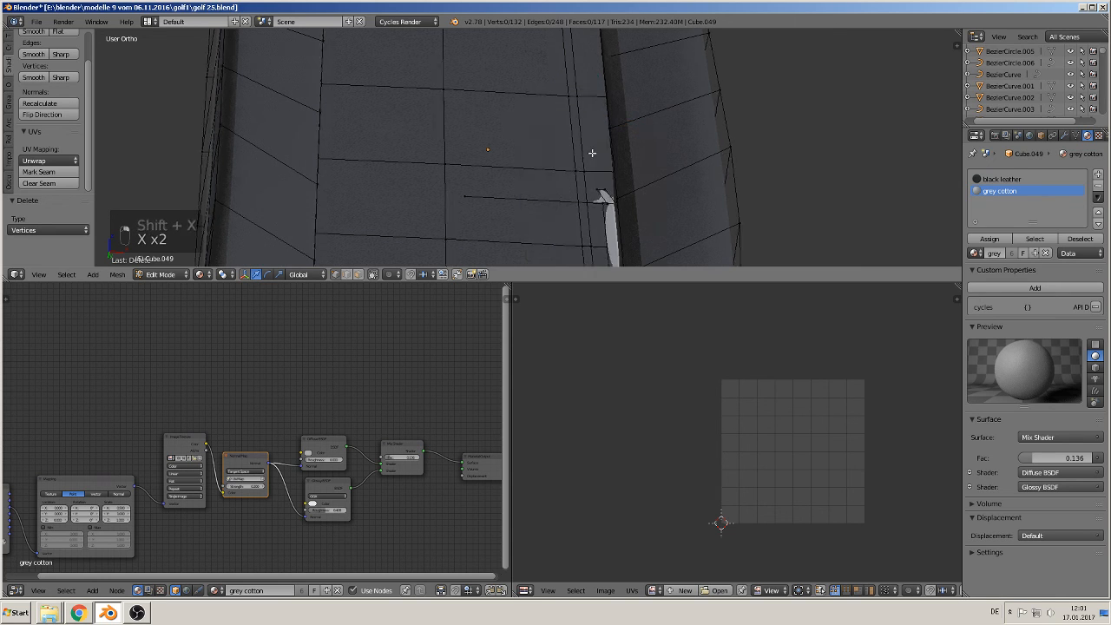
# Delete the grey strip segment and its rib edge near the lower right of the panel, plus a loose vertex
pyautogui.moveTo(590, 154); pyautogui.dragTo(572, 109, button='middle')
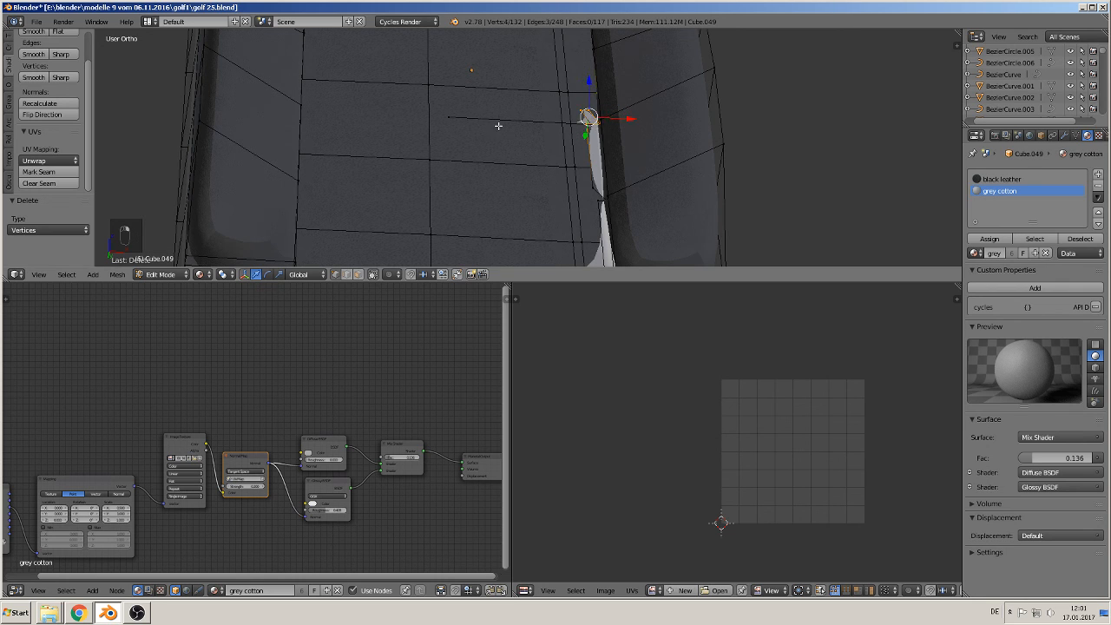
pyautogui.keyDown('shift'); pyautogui.rightClick(452, 117); pyautogui.keyUp('shift')
pyautogui.hotkey('shift', 'x')
pyautogui.press('x')
pyautogui.click(454, 115)
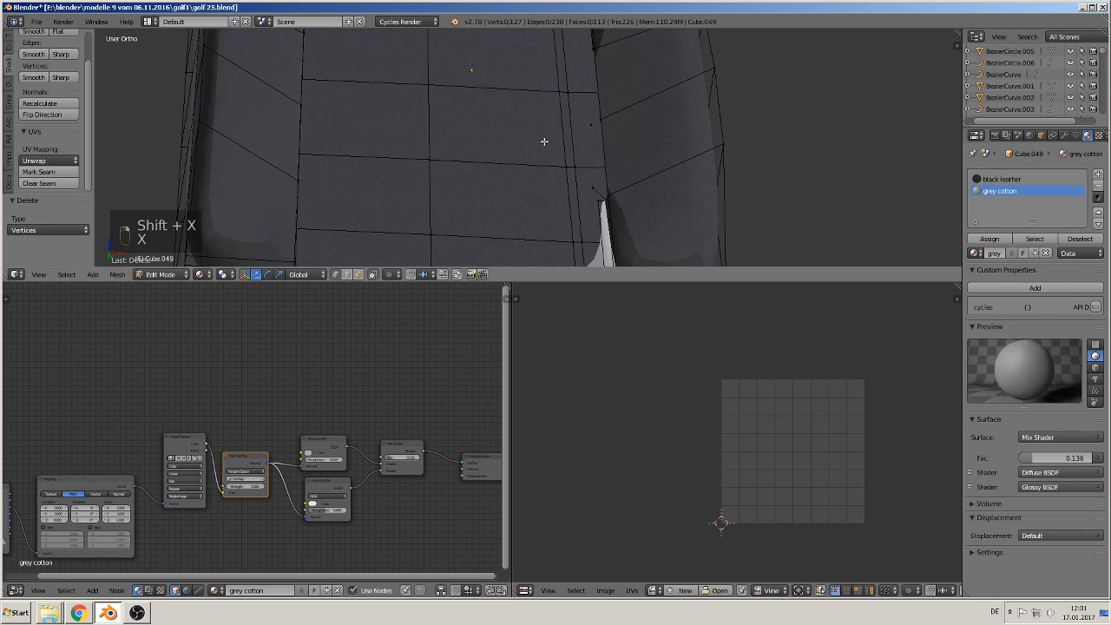
pyautogui.keyDown('shift'); pyautogui.moveTo(579, 142); pyautogui.dragTo(512, 97, button='middle'); pyautogui.keyUp('shift')
pyautogui.rightClick(525, 80)
pyautogui.press('x')
pyautogui.click(526, 81)
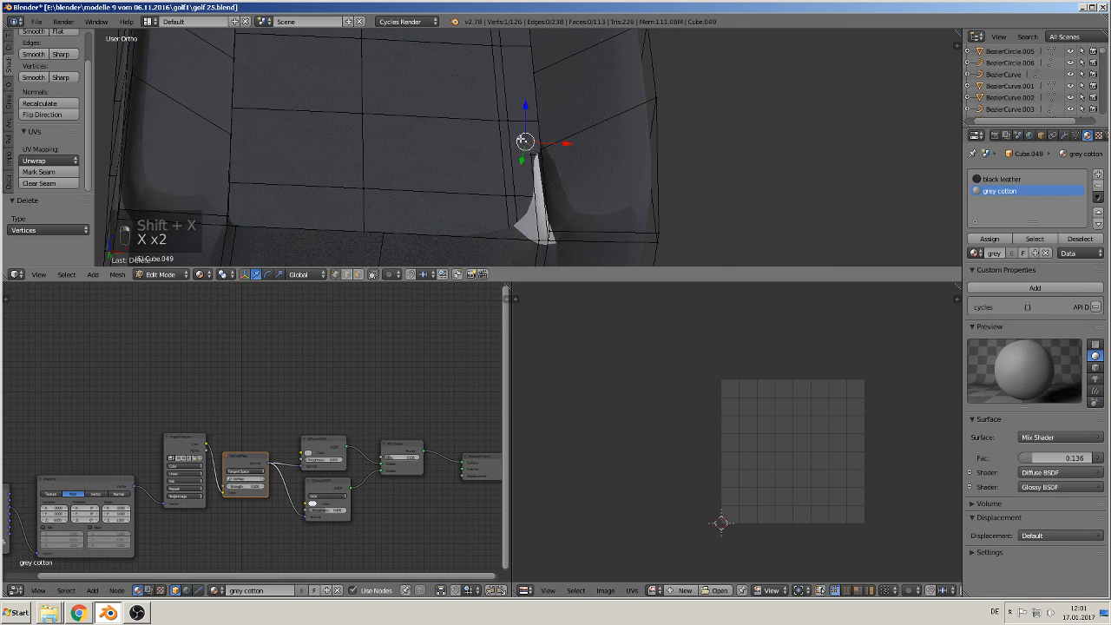
# Delete the last grey strip vertices and the leftover vertex at the panel's lower right corner, and return to Object Mode
pyautogui.hotkey('shift', 'x')
pyautogui.press('x')
pyautogui.click(528, 153)
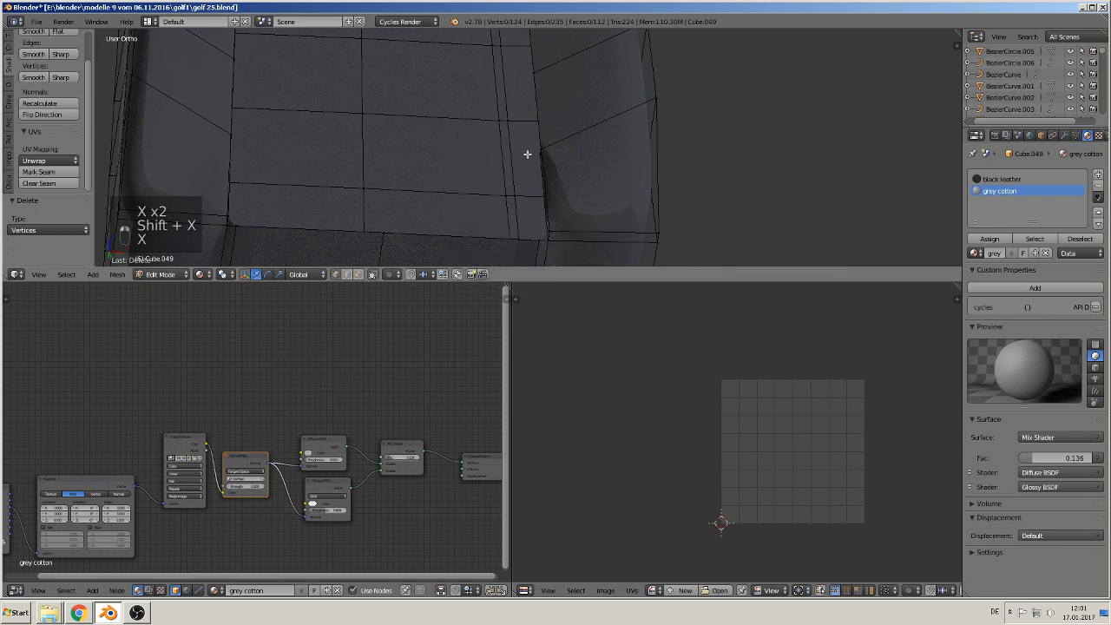
pyautogui.moveTo(524, 156); pyautogui.dragTo(468, 185, button='middle')
pyautogui.press('x')
pyautogui.click(552, 194)
pyautogui.press('Tab')
pyautogui.scroll(-5, 488, 208)
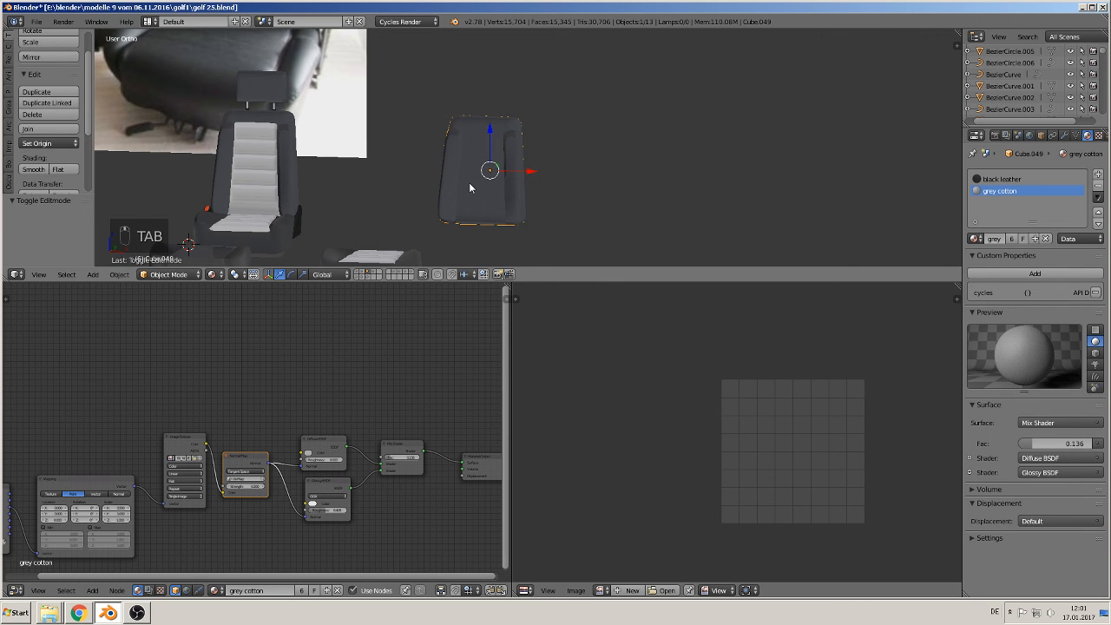
# Duplicate the leather shell, place the copy 3.026 along the X axis, and save the file
pyautogui.hotkey('shift', 'd')
pyautogui.press('x')
pyautogui.click(632, 174)
pyautogui.keyDown('shift'); pyautogui.moveTo(632, 174); pyautogui.dragTo(487, 154, button='middle'); pyautogui.keyUp('shift')
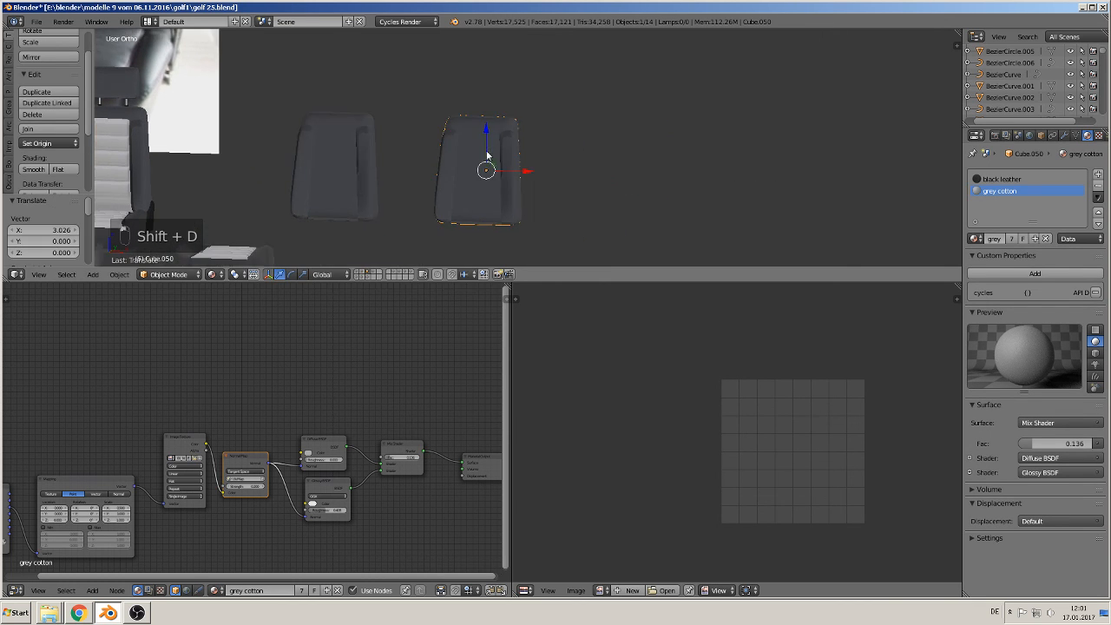
pyautogui.click(35, 21)
pyautogui.click(53, 121)
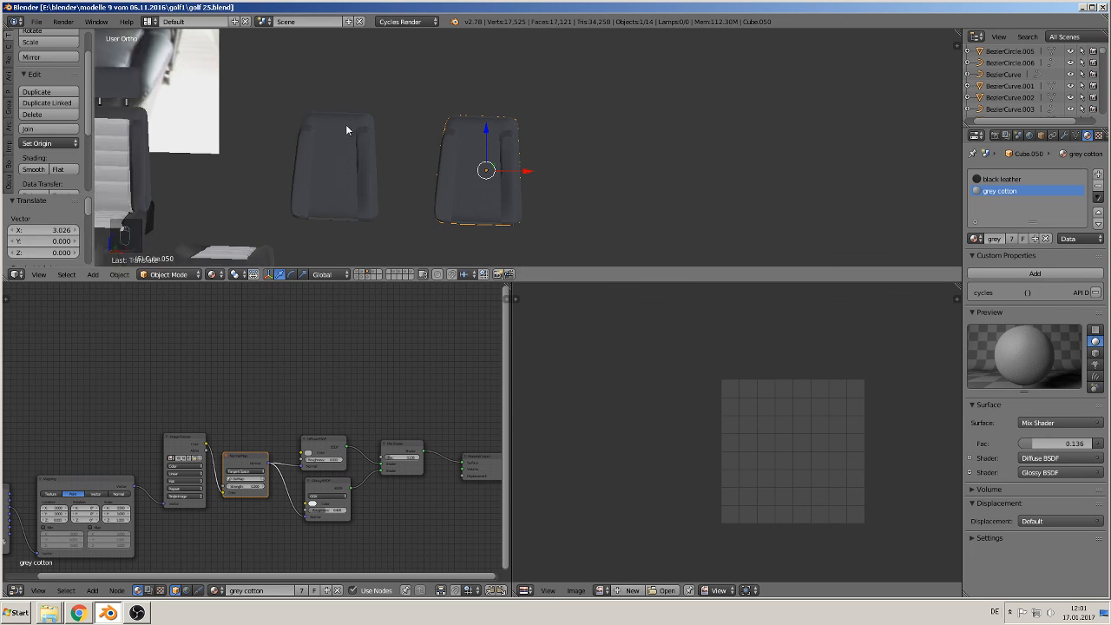
# Mark the front edge loop around the copied shell's centre panel area as a seam
pyautogui.scroll(4, 408, 126)
pyautogui.press('Tab')
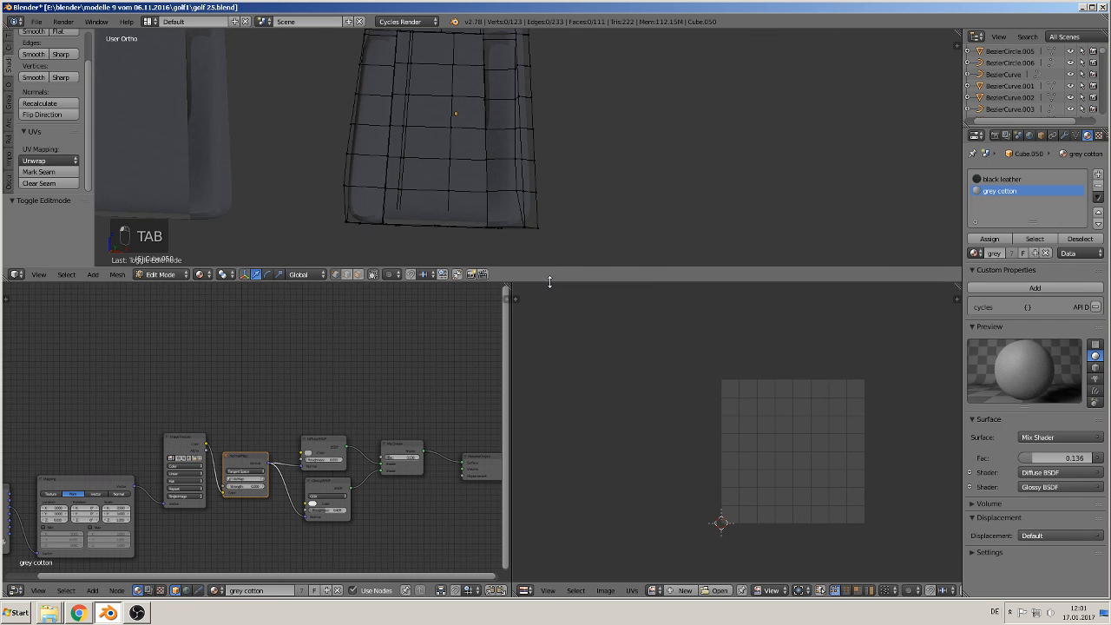
pyautogui.moveTo(550, 280); pyautogui.dragTo(518, 424)
pyautogui.scroll(4, 427, 265)
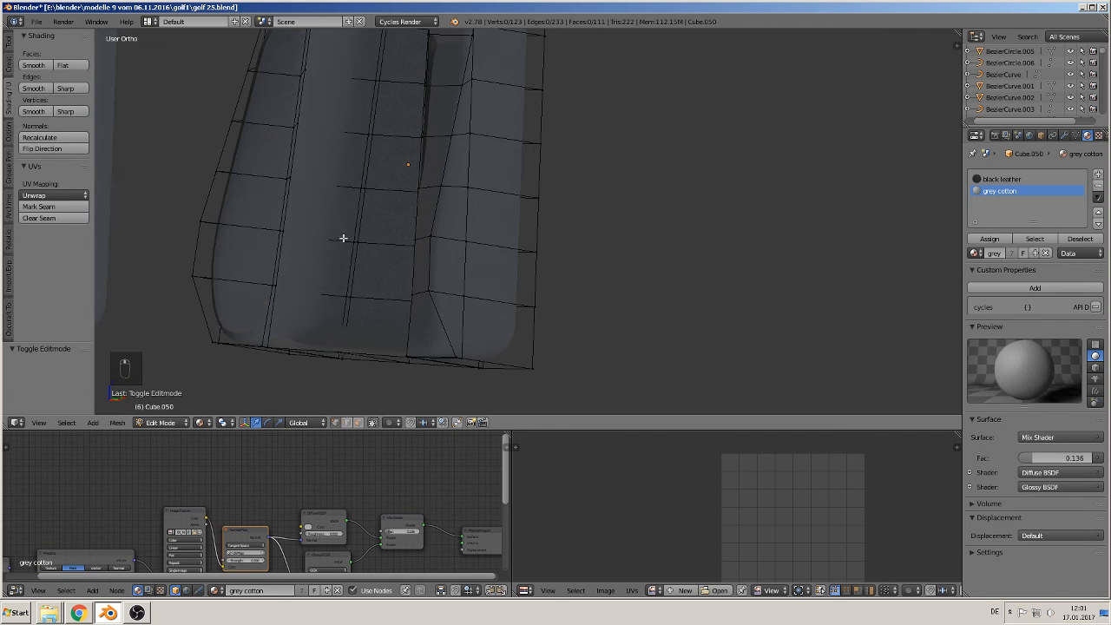
pyautogui.keyDown('alt'); pyautogui.rightClick(291, 209); pyautogui.keyUp('alt')
pyautogui.moveTo(288, 208); pyautogui.dragTo(422, 207, button='middle')
pyautogui.click(38, 207)
# Mark the complete outer edge outline of the copied shell's back as a seam
pyautogui.keyDown('alt'); pyautogui.rightClick(570, 148); pyautogui.keyUp('alt')
pyautogui.moveTo(578, 168); pyautogui.dragTo(484, 179, button='middle')
pyautogui.keyDown('alt'); pyautogui.keyDown('shift'); pyautogui.rightClick(644, 60); pyautogui.keyUp('shift'); pyautogui.keyUp('alt')
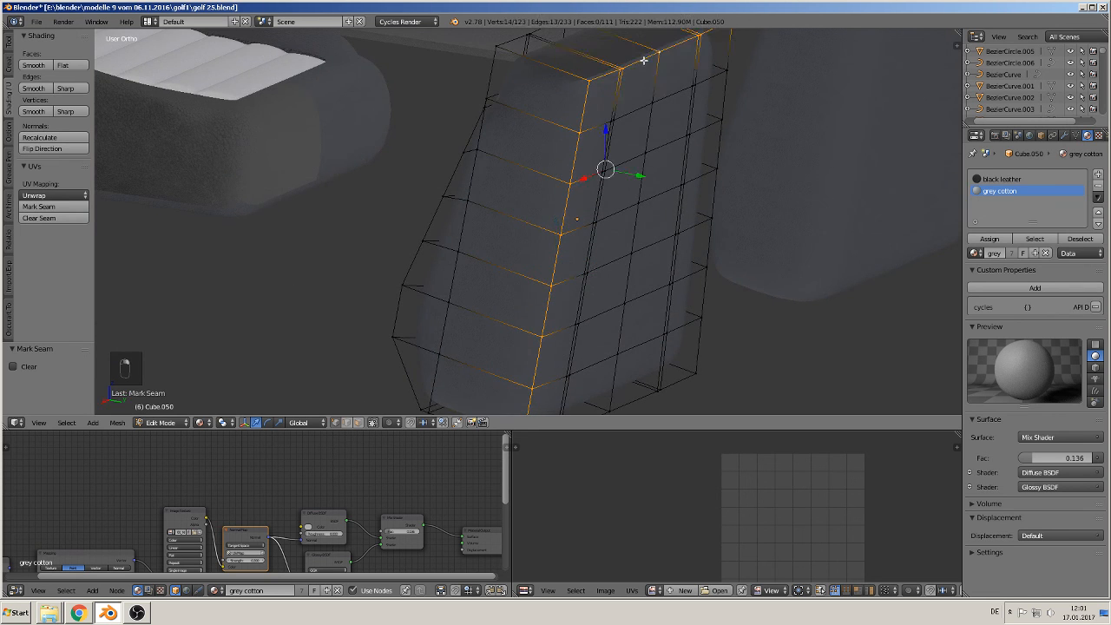
pyautogui.keyDown('alt'); pyautogui.keyDown('shift'); pyautogui.rightClick(734, 100); pyautogui.keyUp('shift'); pyautogui.keyUp('alt')
pyautogui.keyDown('alt'); pyautogui.keyDown('shift'); pyautogui.rightClick(643, 401); pyautogui.keyUp('shift'); pyautogui.keyUp('alt')
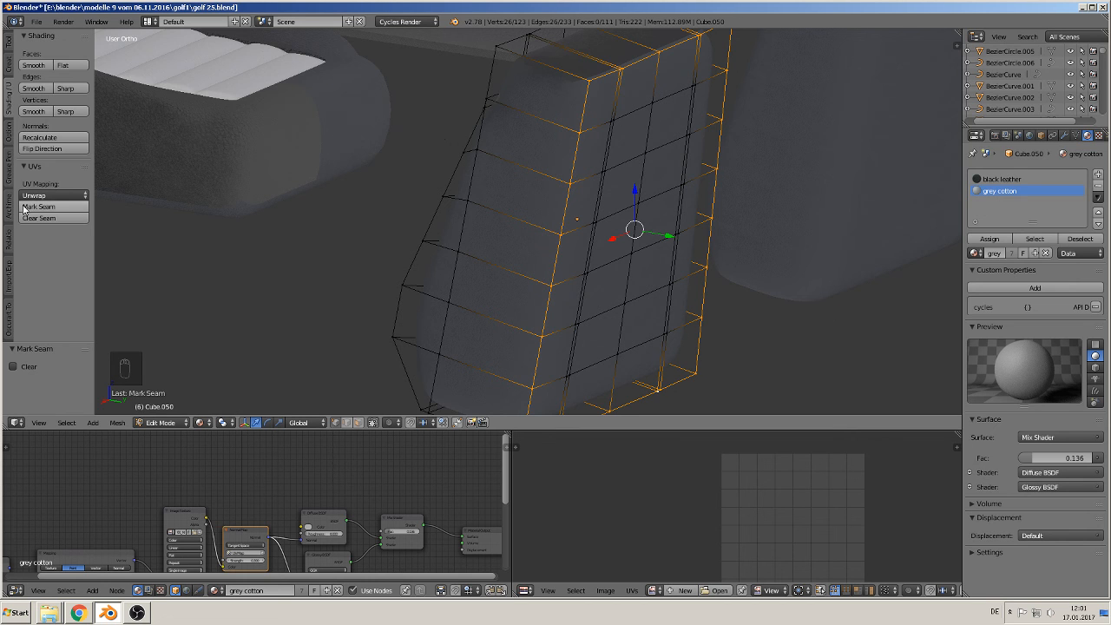
pyautogui.moveTo(256, 252); pyautogui.dragTo(725, 173, button='middle')
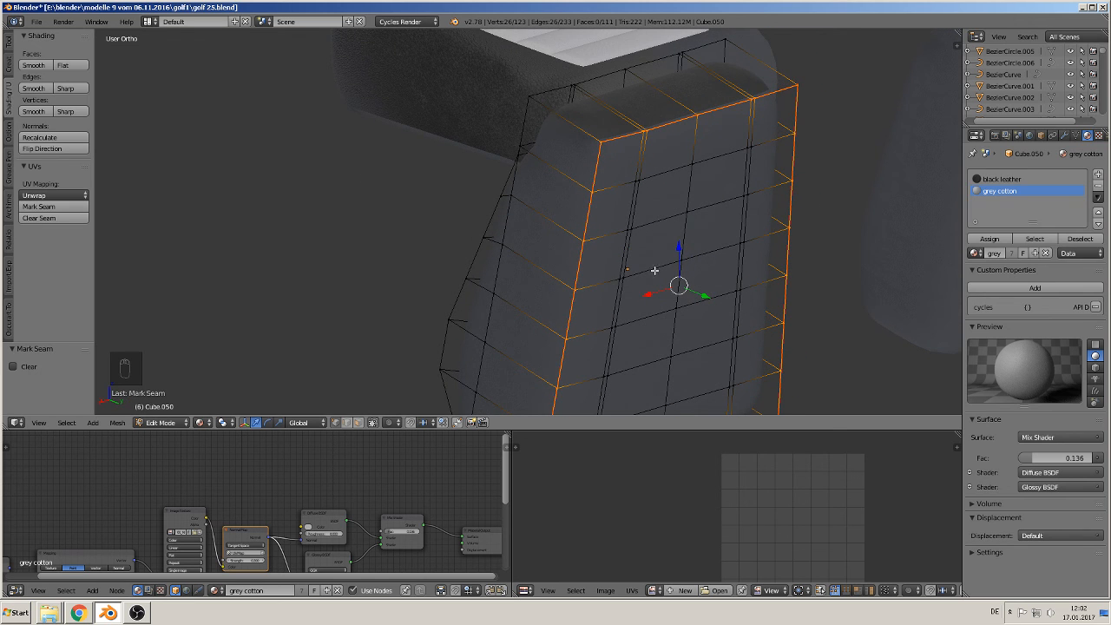
# Mark the underside edges running from the front panel rim to the back outline at both lower corners as seams
pyautogui.moveTo(666, 223); pyautogui.dragTo(674, 171, button='middle')
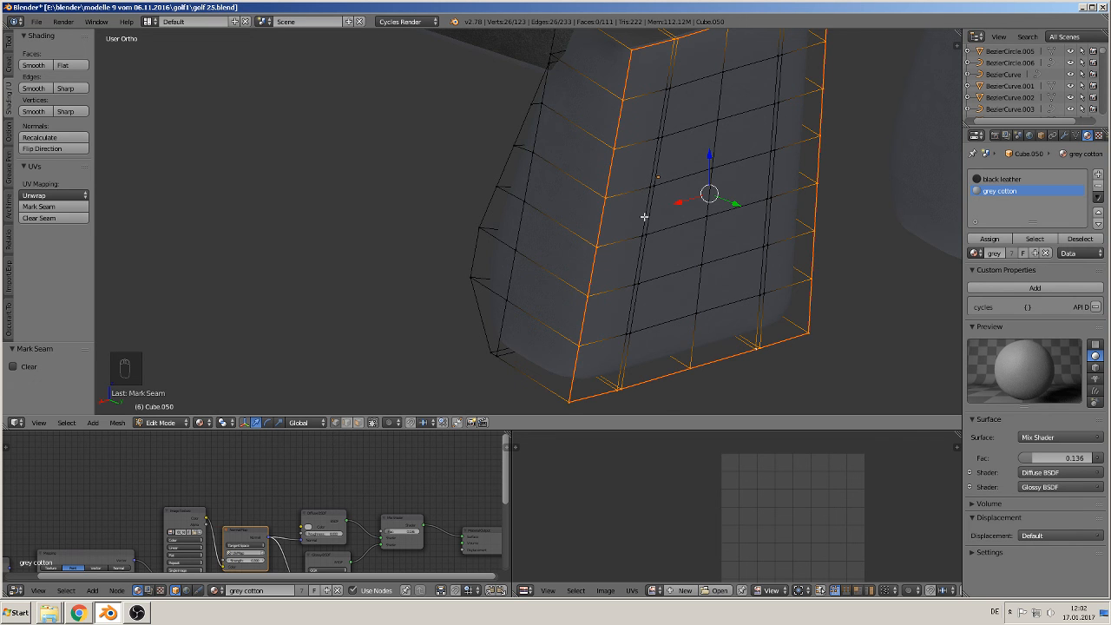
pyautogui.moveTo(644, 216); pyautogui.dragTo(810, 172, button='middle')
pyautogui.keyDown('ctrl'); pyautogui.click(793, 249); pyautogui.keyUp('ctrl')
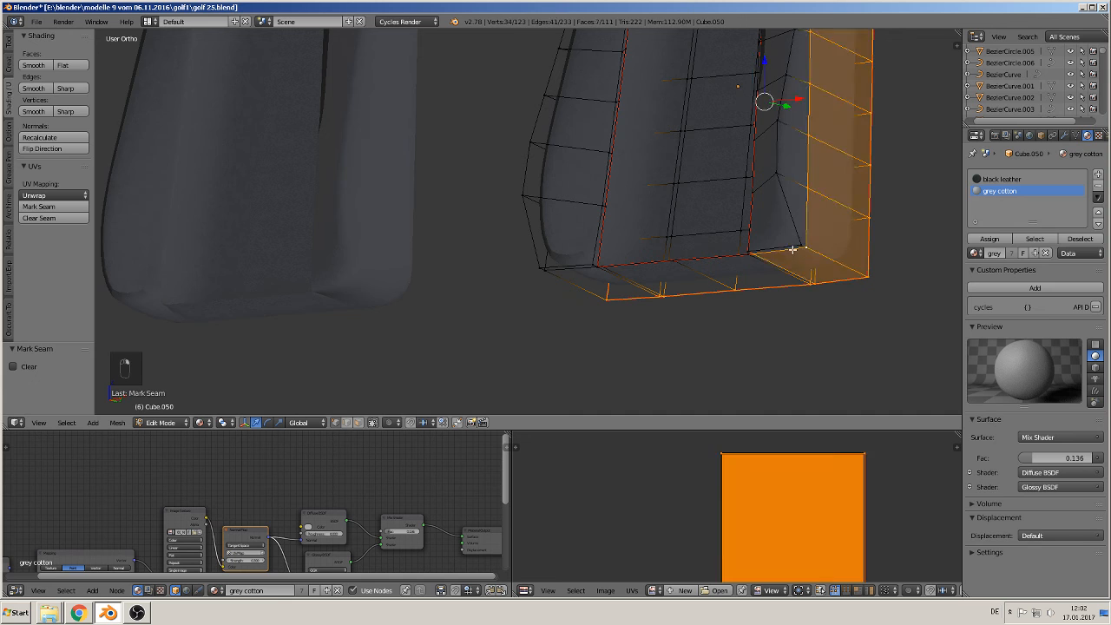
pyautogui.rightClick(800, 246)
pyautogui.rightClick(807, 247)
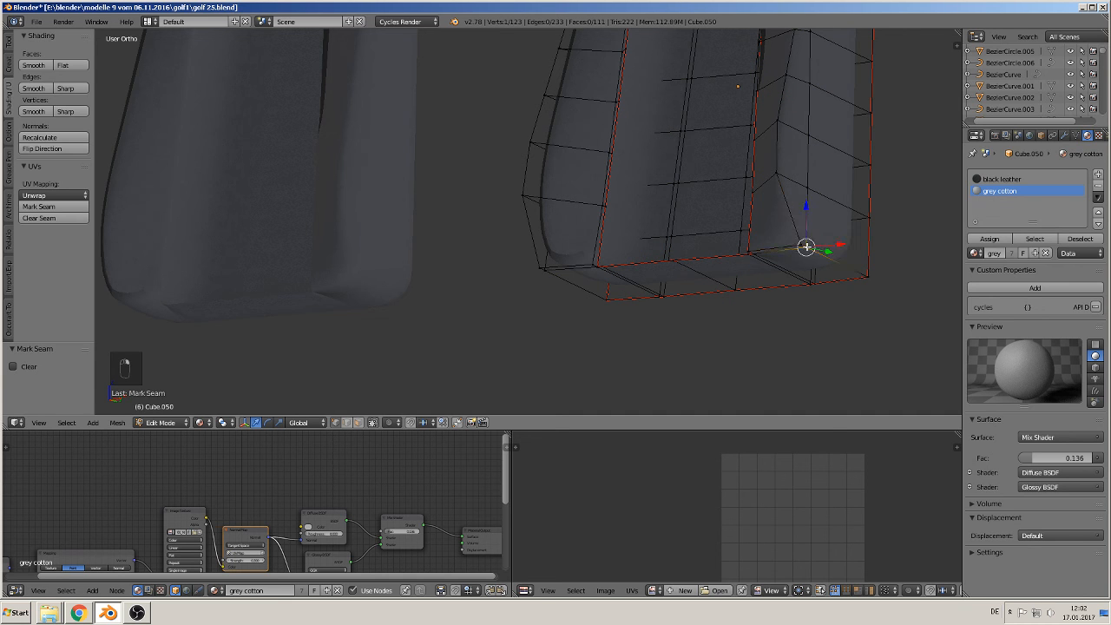
pyautogui.moveTo(810, 259); pyautogui.dragTo(825, 236, button='middle')
pyautogui.keyDown('shift'); pyautogui.rightClick(859, 301); pyautogui.keyUp('shift')
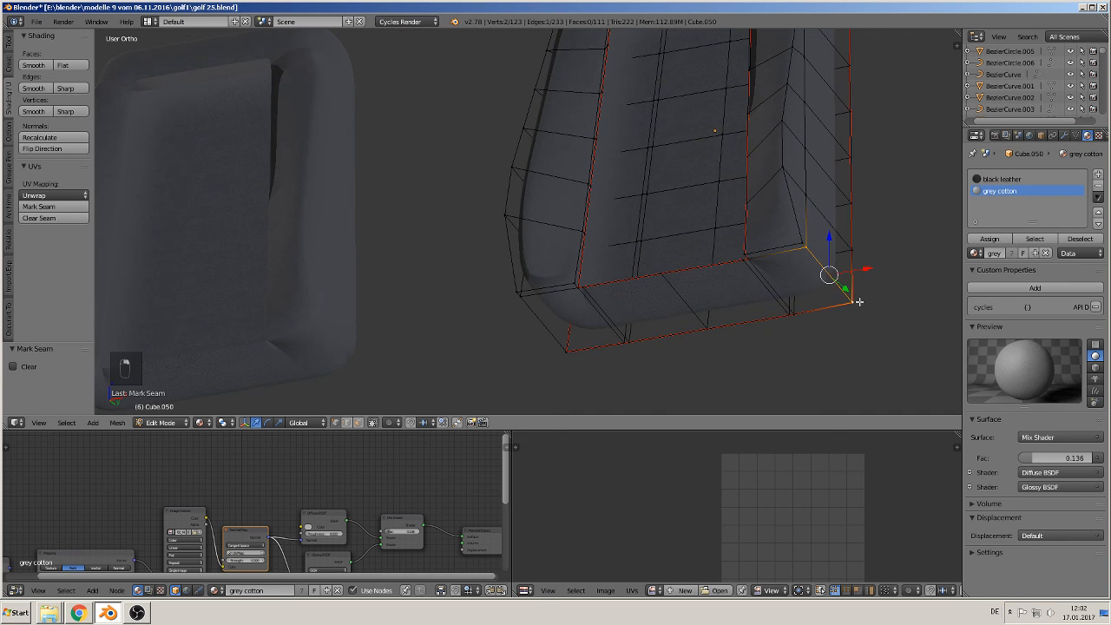
pyautogui.keyDown('shift'); pyautogui.rightClick(751, 261); pyautogui.keyUp('shift')
pyautogui.keyDown('shift'); pyautogui.rightClick(578, 288); pyautogui.keyUp('shift')
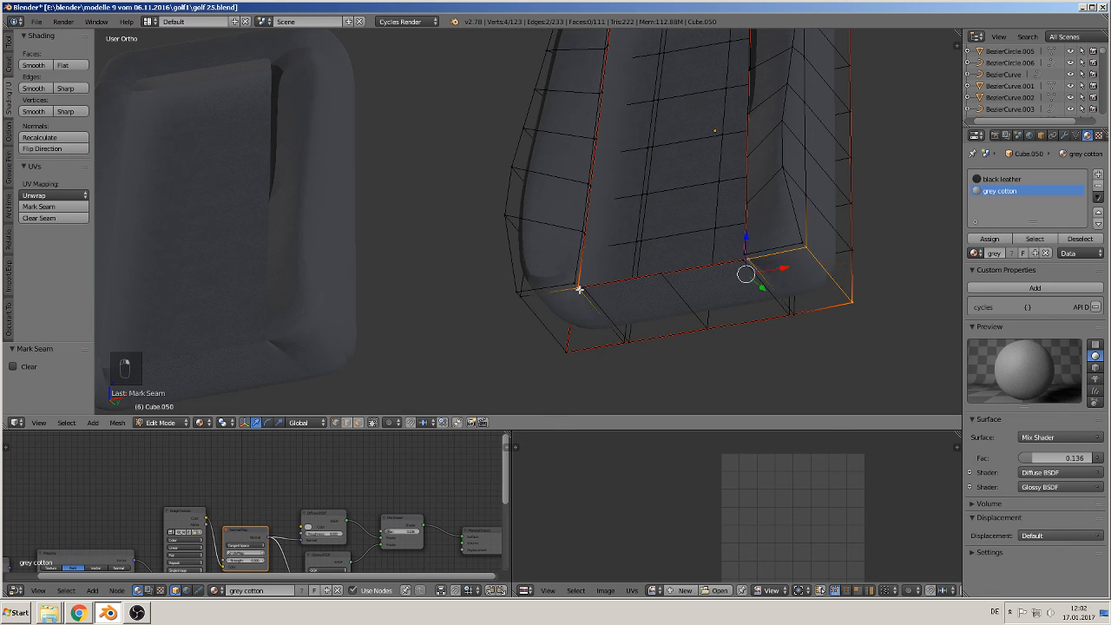
pyautogui.keyDown('shift'); pyautogui.rightClick(519, 299); pyautogui.keyUp('shift')
pyautogui.keyDown('shift'); pyautogui.rightClick(567, 352); pyautogui.keyUp('shift')
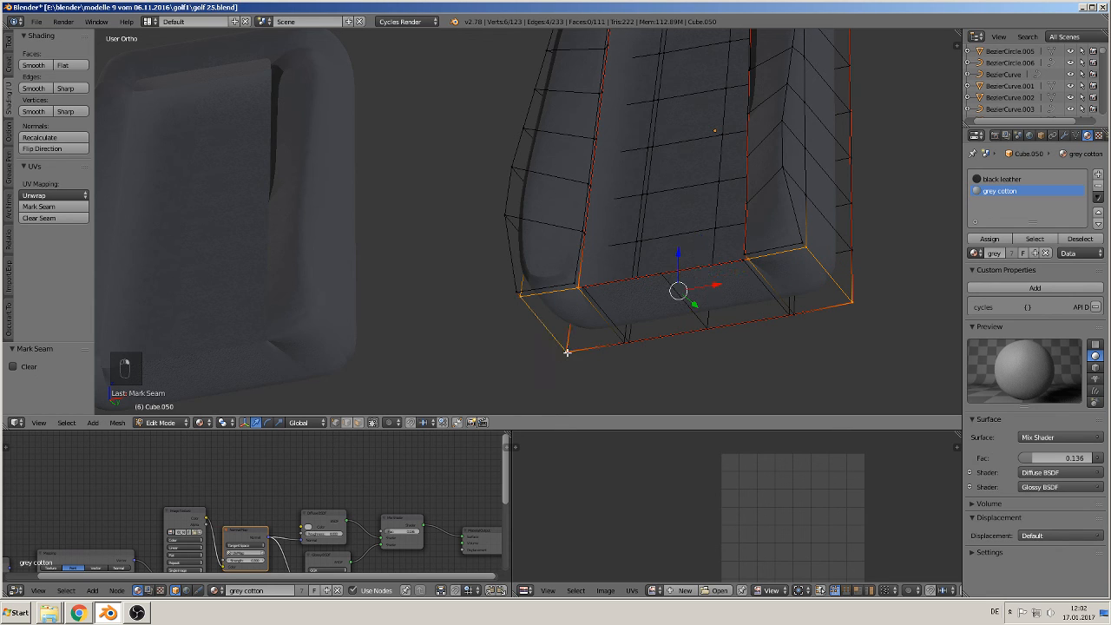
pyautogui.click(39, 207)
pyautogui.moveTo(592, 174); pyautogui.dragTo(561, 261, button='middle')
pyautogui.press('a')
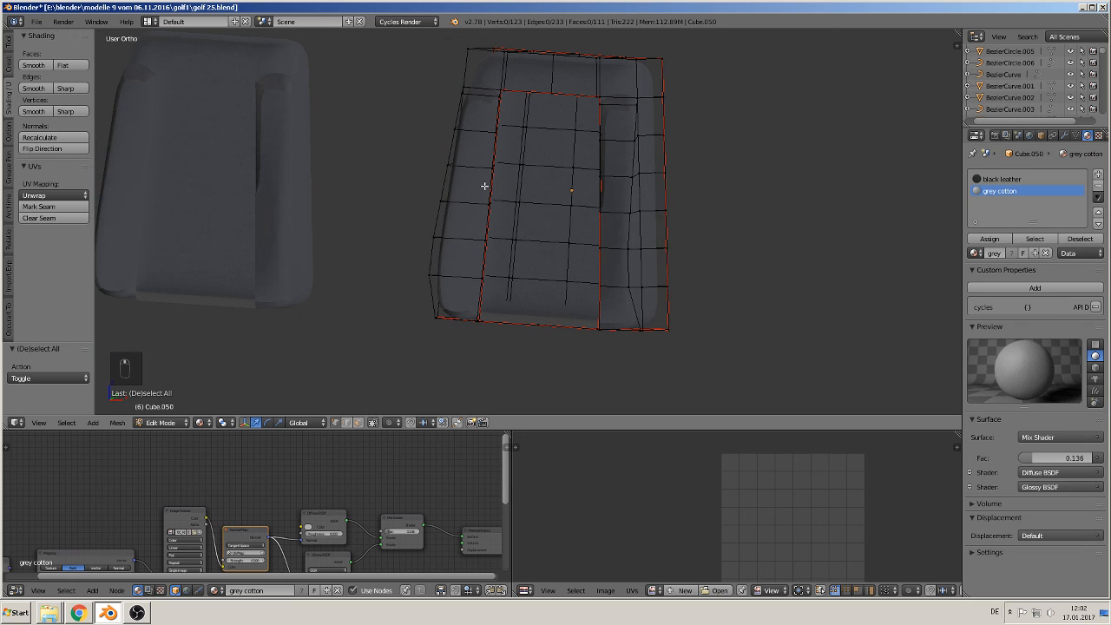
# Unwrap the copied shell's entire mesh along its seams and return to Object Mode to check the texture
pyautogui.press('Tab')
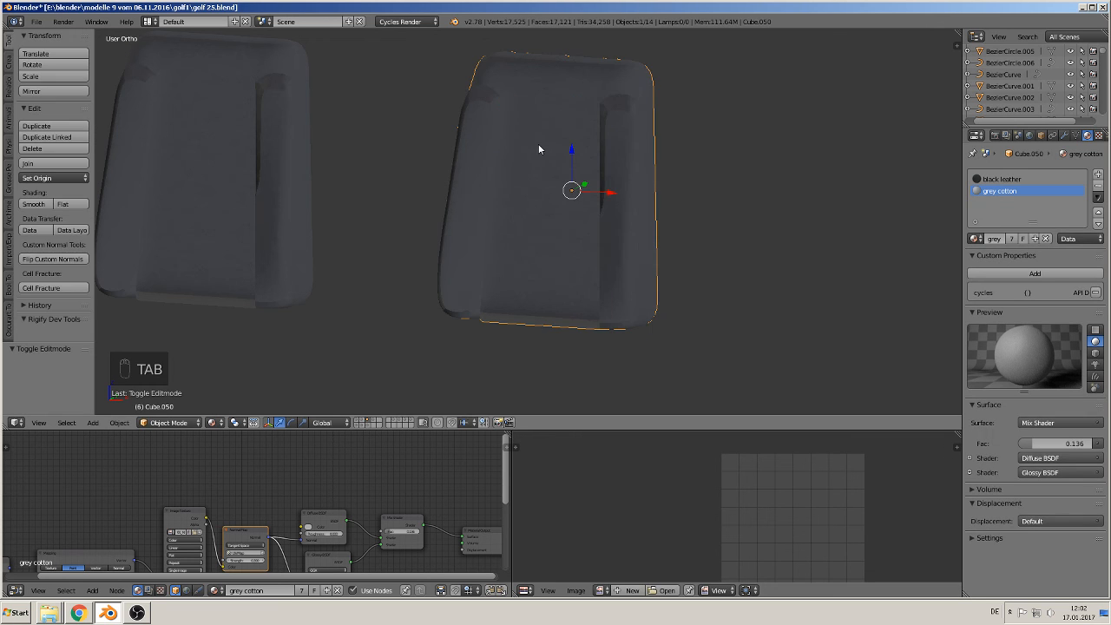
pyautogui.press('Tab')
pyautogui.press('a')
pyautogui.press('a')
pyautogui.press('a')
pyautogui.press('a')
pyautogui.press('a')
pyautogui.press('a')
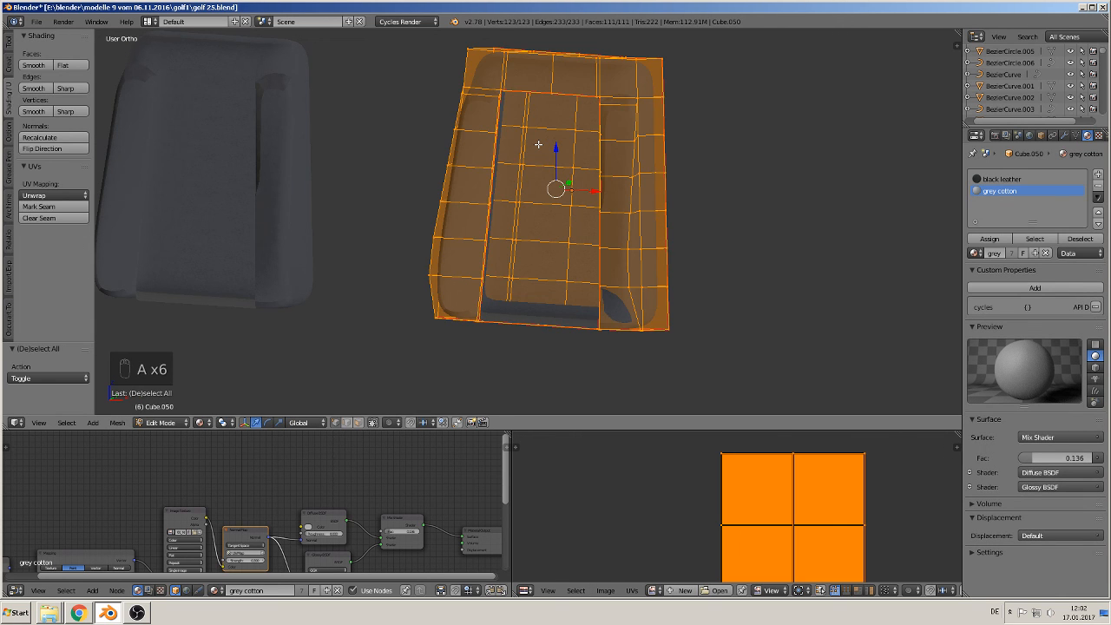
pyautogui.press('u')
pyautogui.click(540, 144)
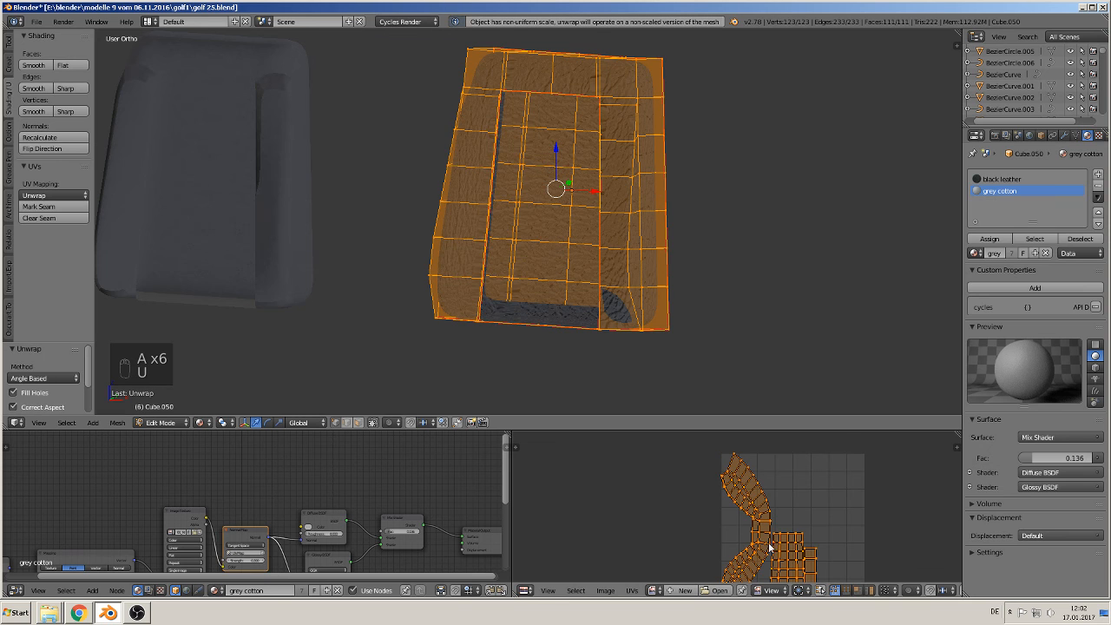
pyautogui.moveTo(705, 286); pyautogui.dragTo(699, 280, button='middle')
pyautogui.scroll(2, 700, 282)
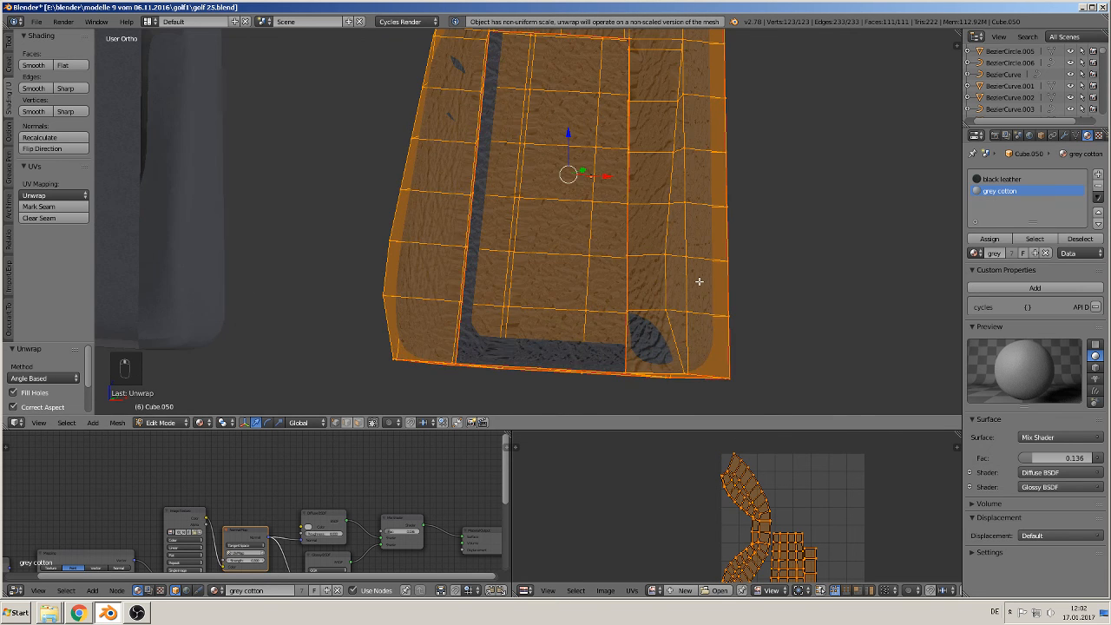
pyautogui.press('Tab')
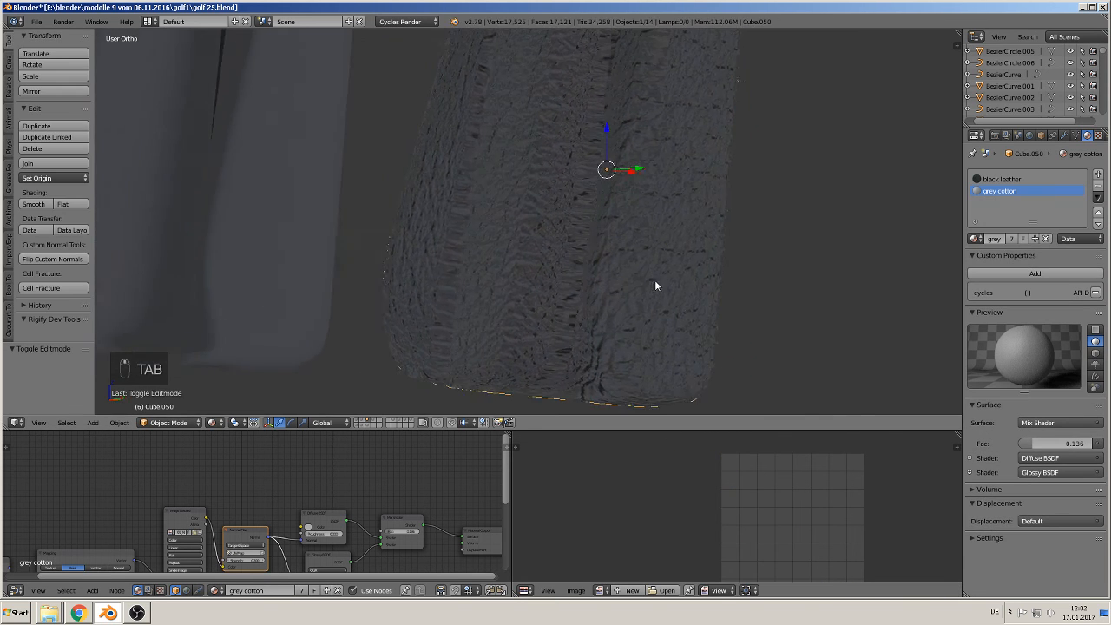
# Replace the shell copy's black leather material with black leather seats and inspect its grain up close
pyautogui.scroll(-3, 660, 282)
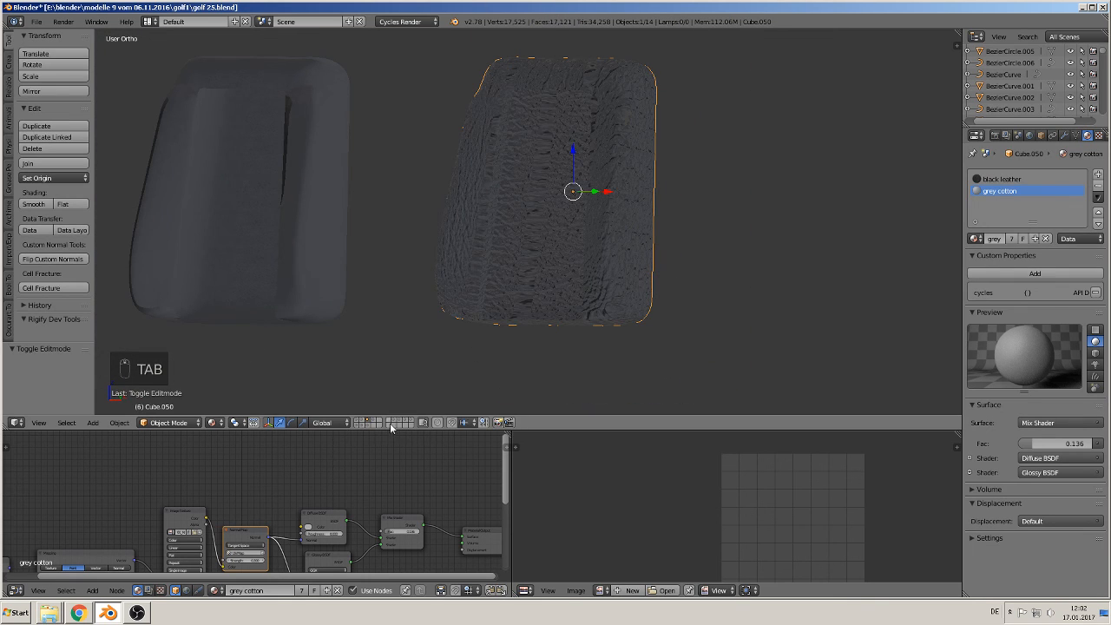
pyautogui.moveTo(389, 430); pyautogui.dragTo(391, 261)
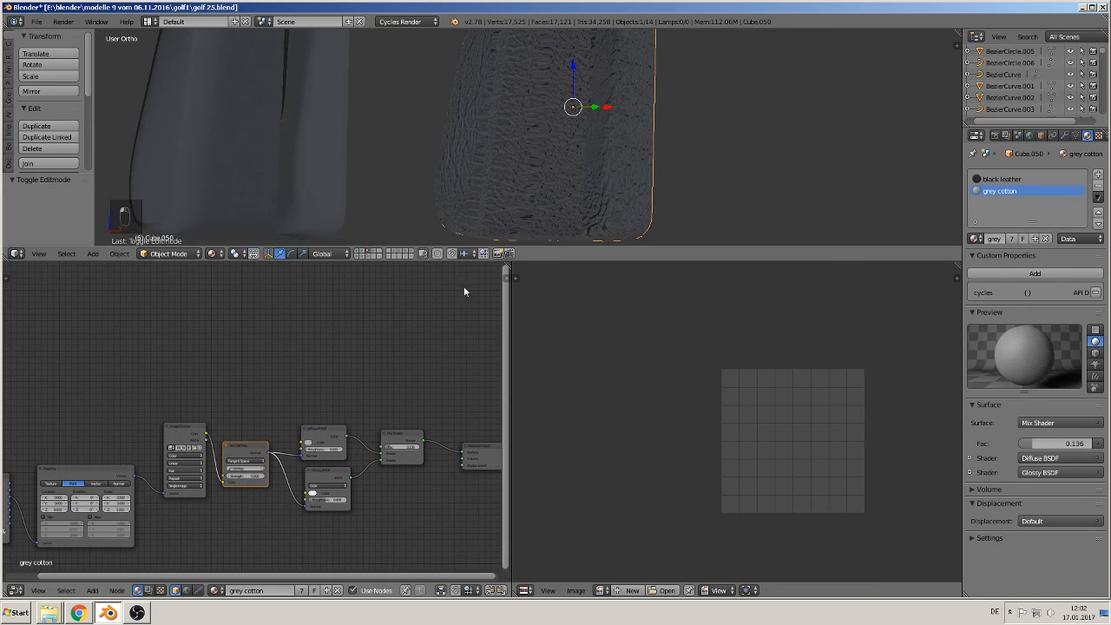
pyautogui.click(1012, 179)
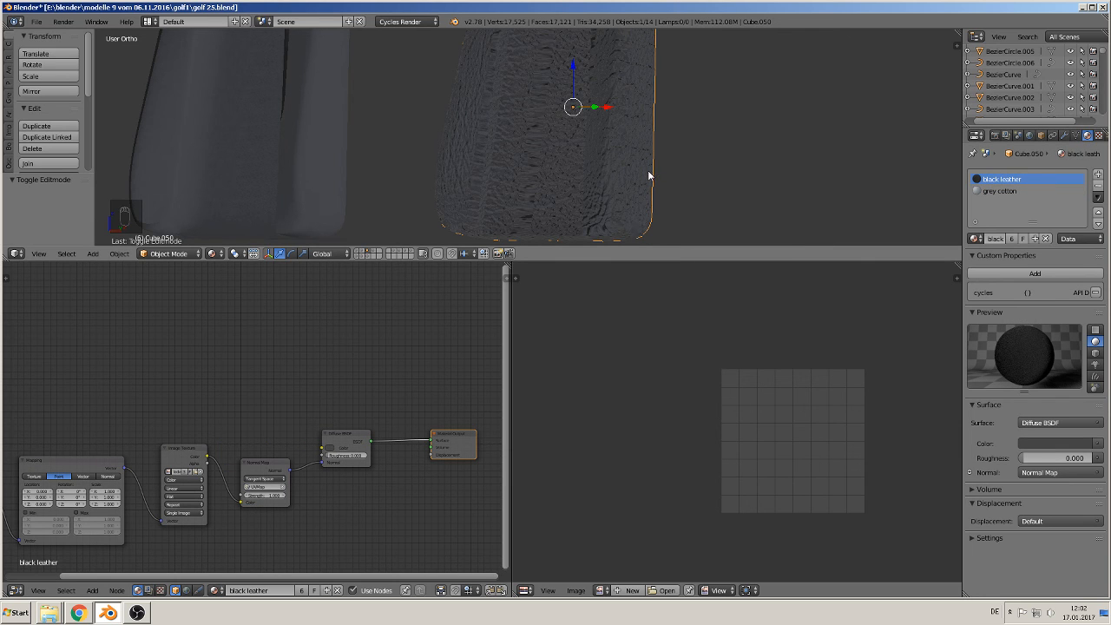
pyautogui.keyDown('shift'); pyautogui.moveTo(649, 176); pyautogui.dragTo(614, 183, button='middle'); pyautogui.keyUp('shift')
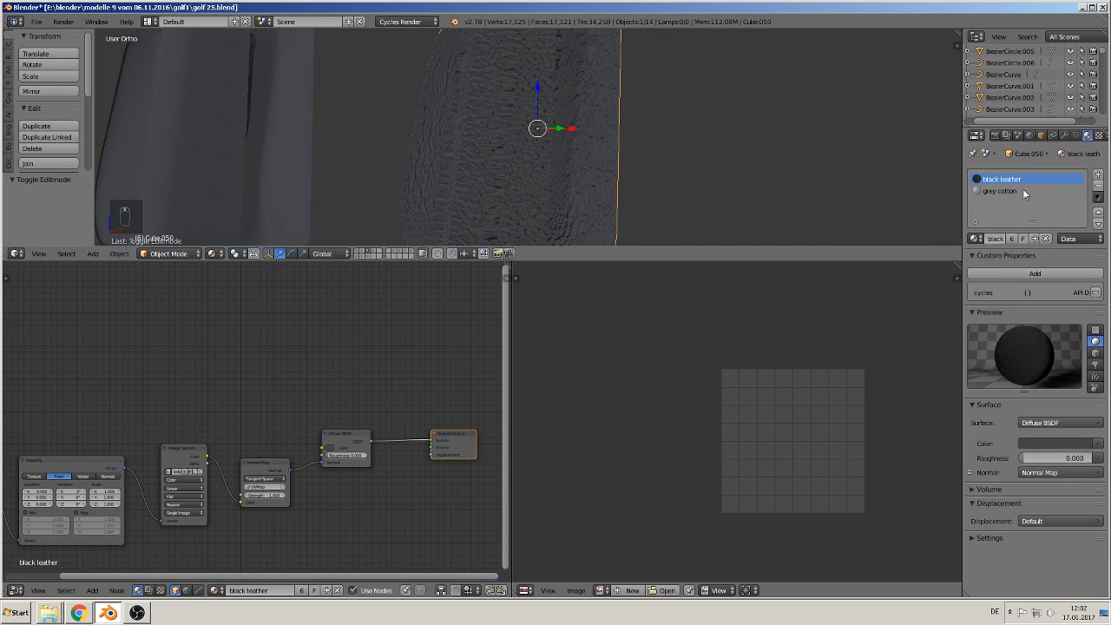
pyautogui.click(976, 238)
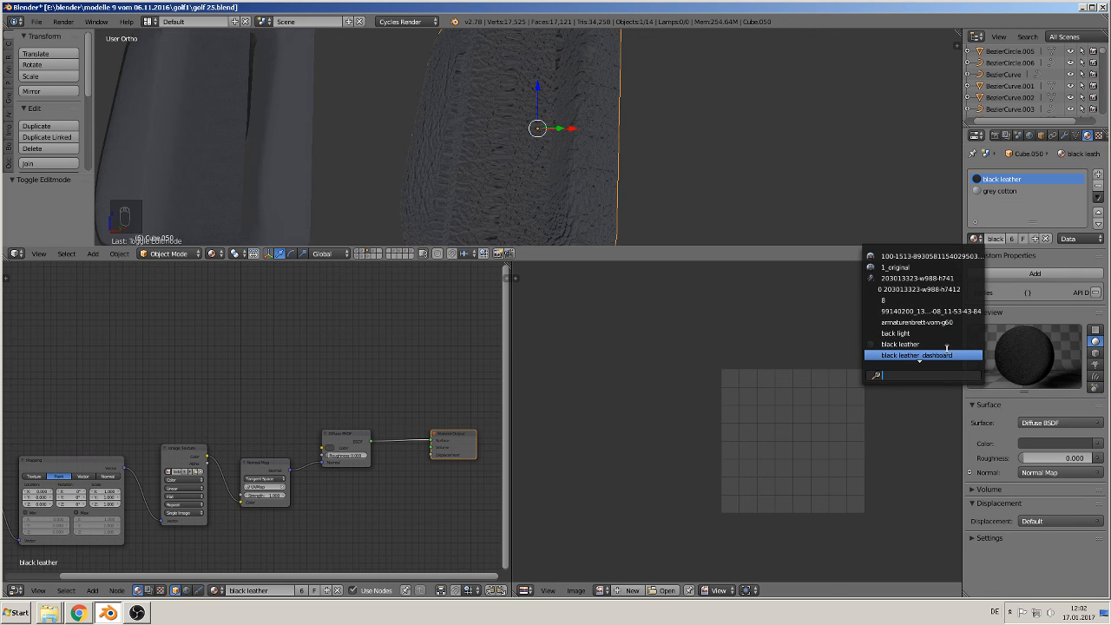
pyautogui.scroll(-2, 948, 350)
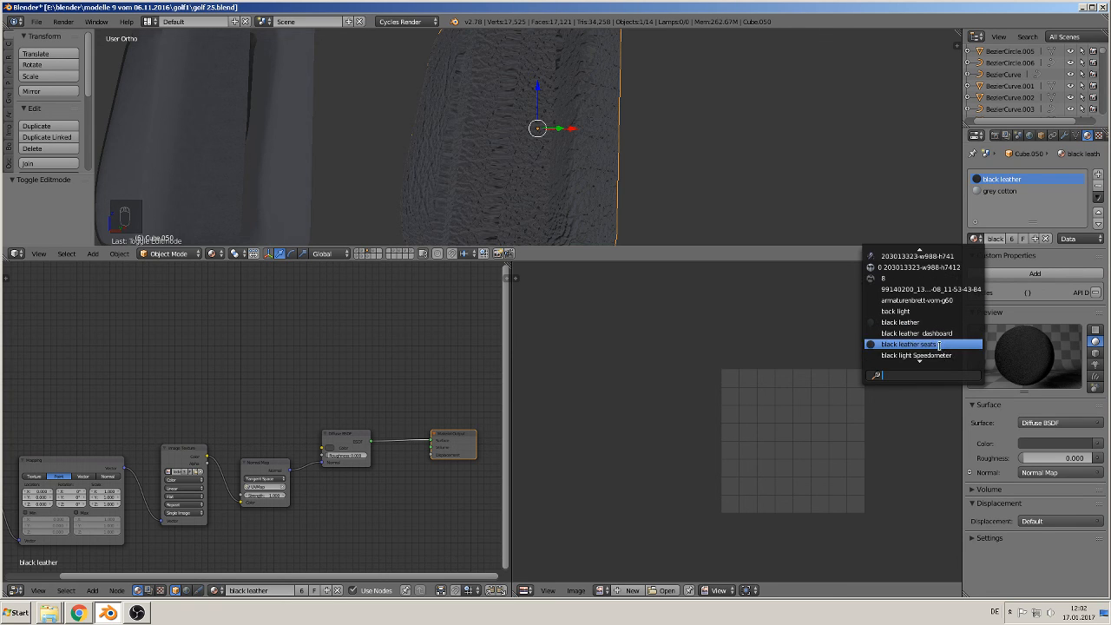
pyautogui.click(920, 344)
pyautogui.scroll(5, 580, 150)
pyautogui.moveTo(579, 163); pyautogui.dragTo(500, 110, button='middle')
pyautogui.scroll(5, 513, 174)
pyautogui.scroll(2, 519, 193)
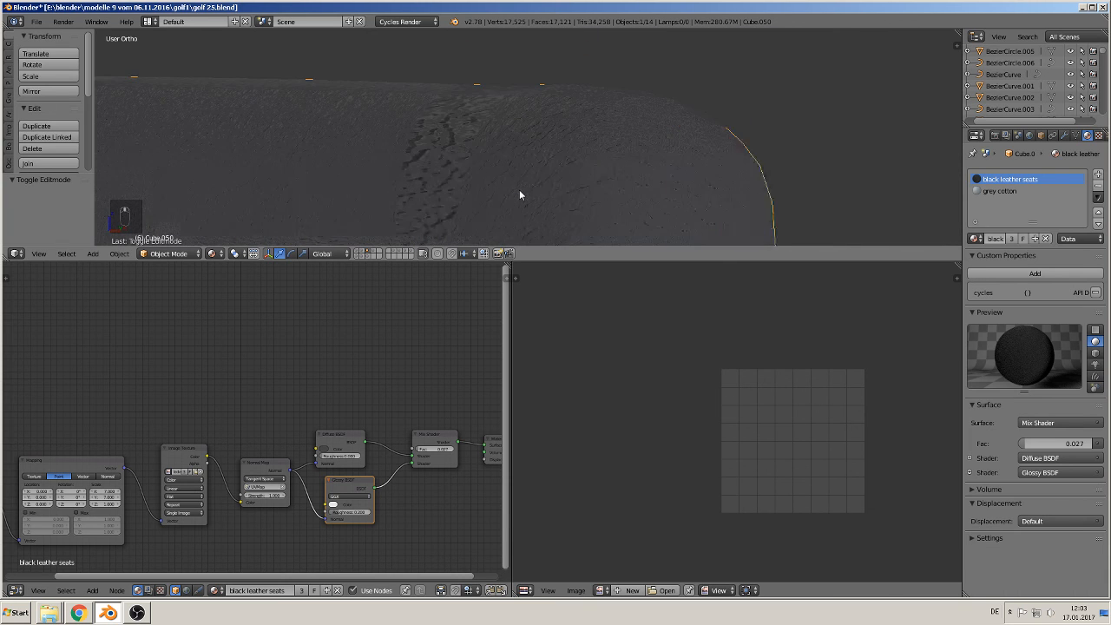
# Recalculate the normals of the shell copy's entire mesh in Edit Mode
pyautogui.scroll(-6, 519, 193)
pyautogui.press('Tab')
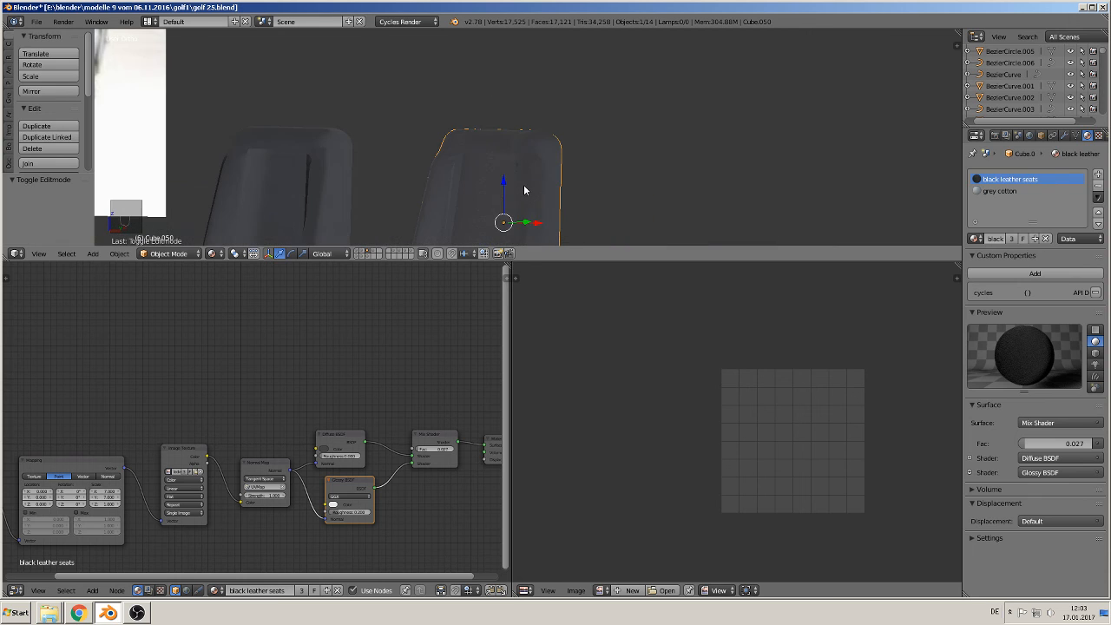
pyautogui.moveTo(528, 174); pyautogui.dragTo(623, 113, button='middle')
pyautogui.press('a')
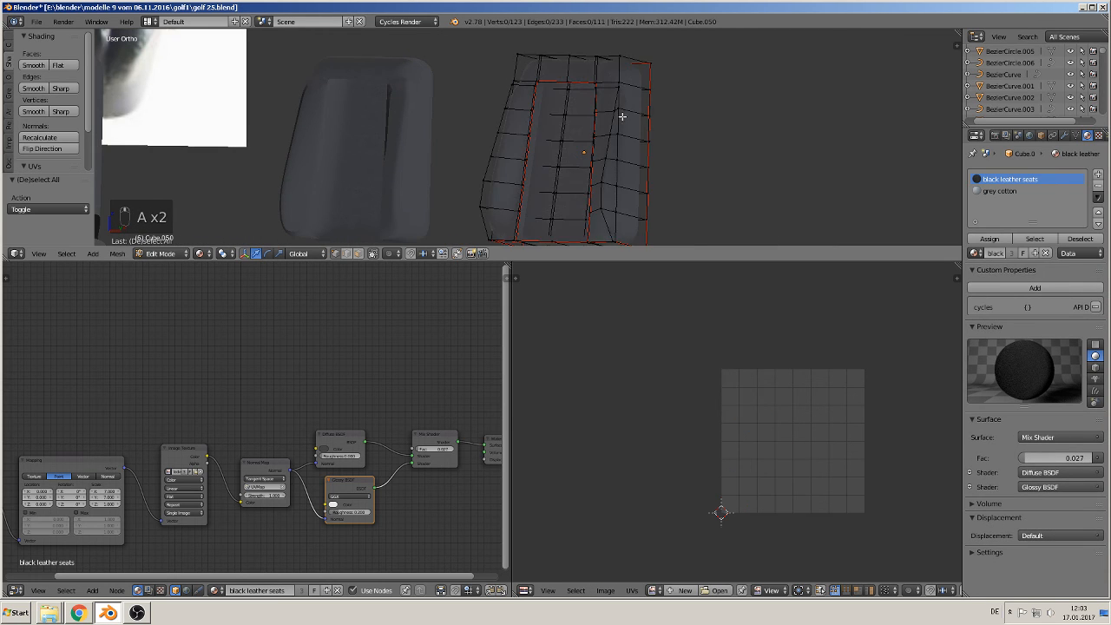
pyautogui.press('a')
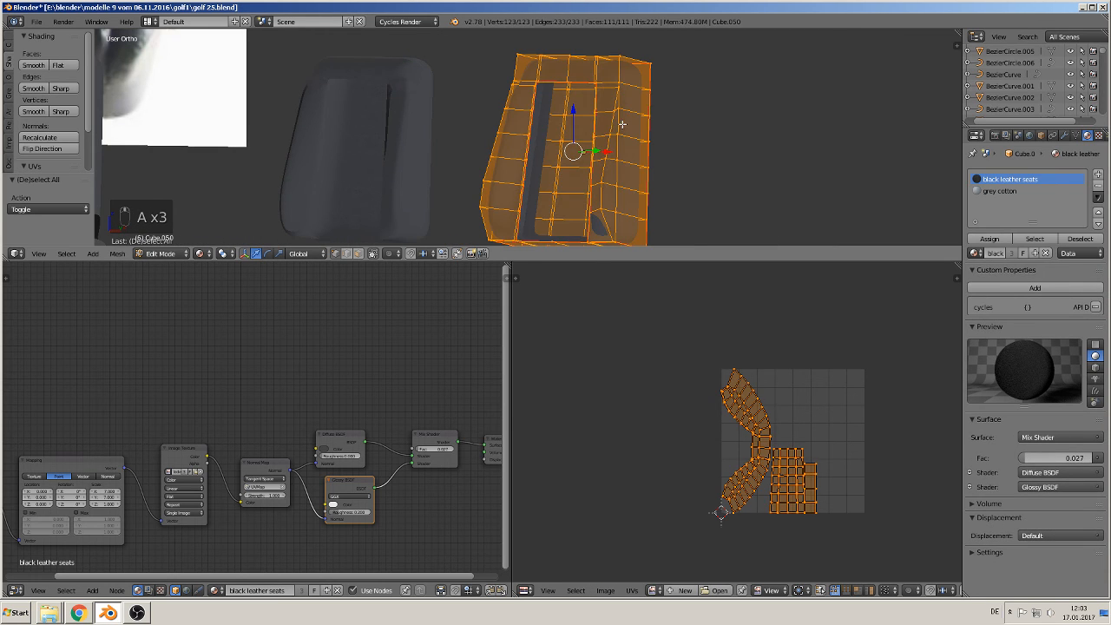
pyautogui.click(50, 136)
# Run Remove Doubles on the shell copy's entire mesh and open its modifier settings
pyautogui.click(8, 42)
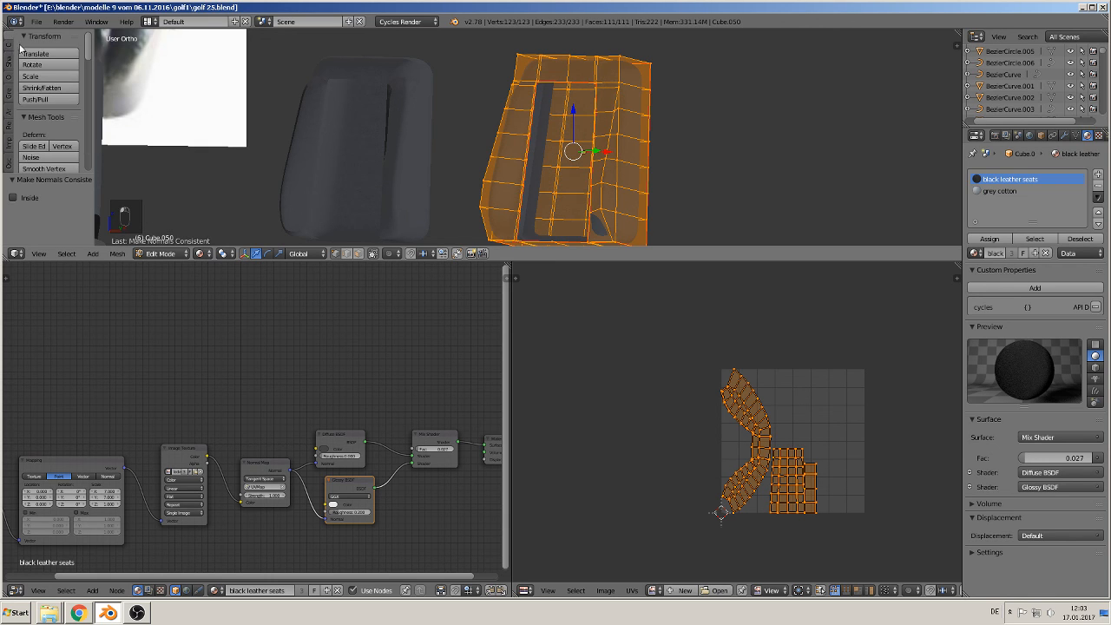
pyautogui.scroll(-5, 60, 139)
pyautogui.scroll(-4, 57, 135)
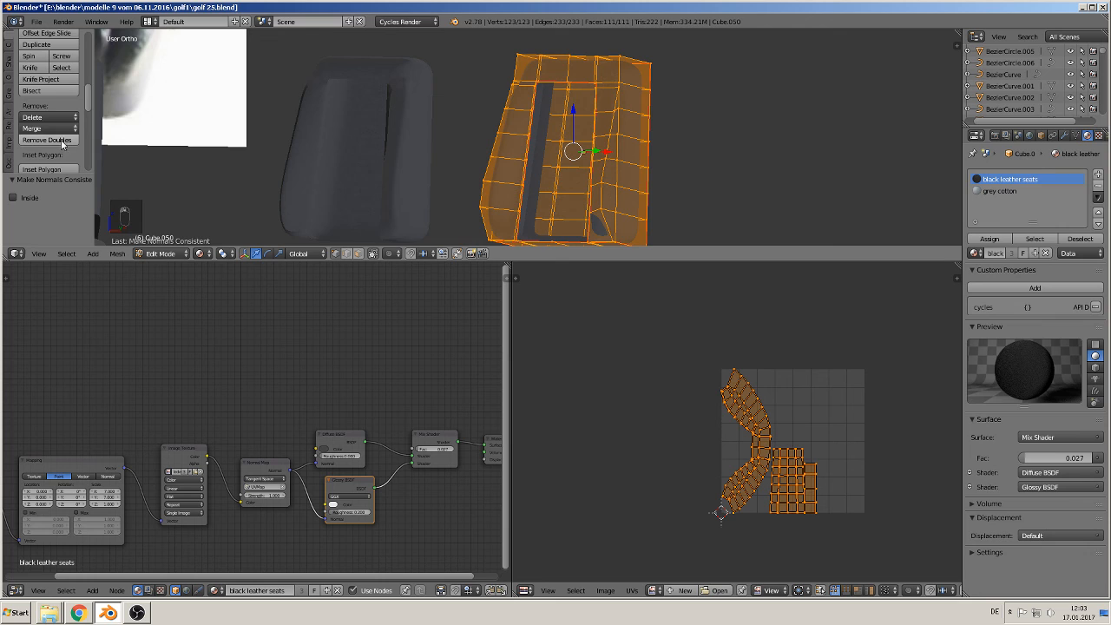
pyautogui.click(47, 93)
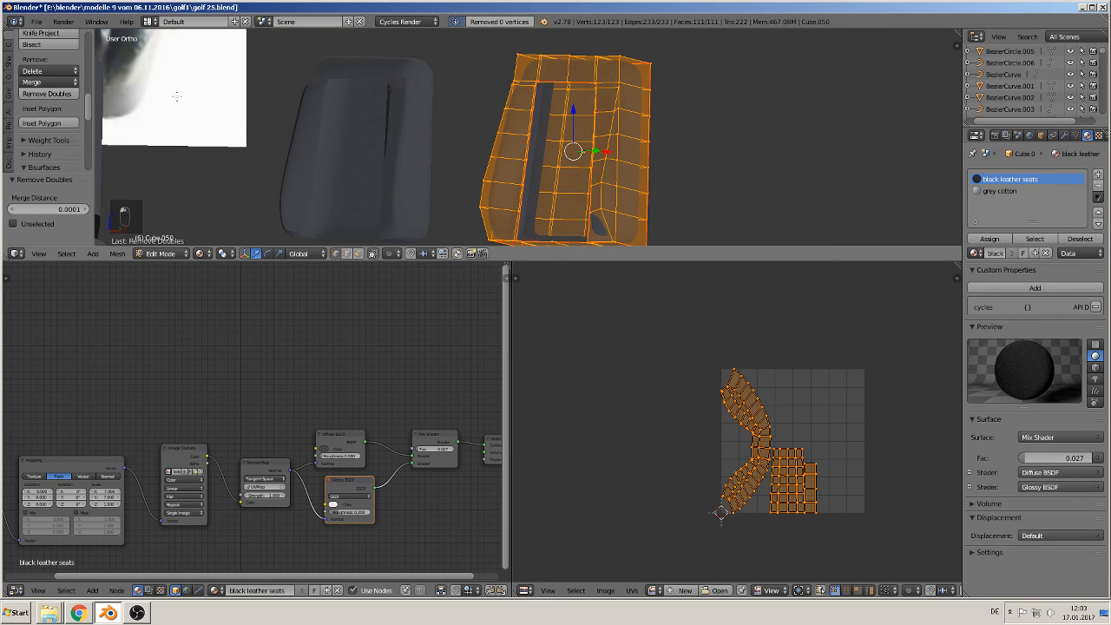
pyautogui.click(1066, 136)
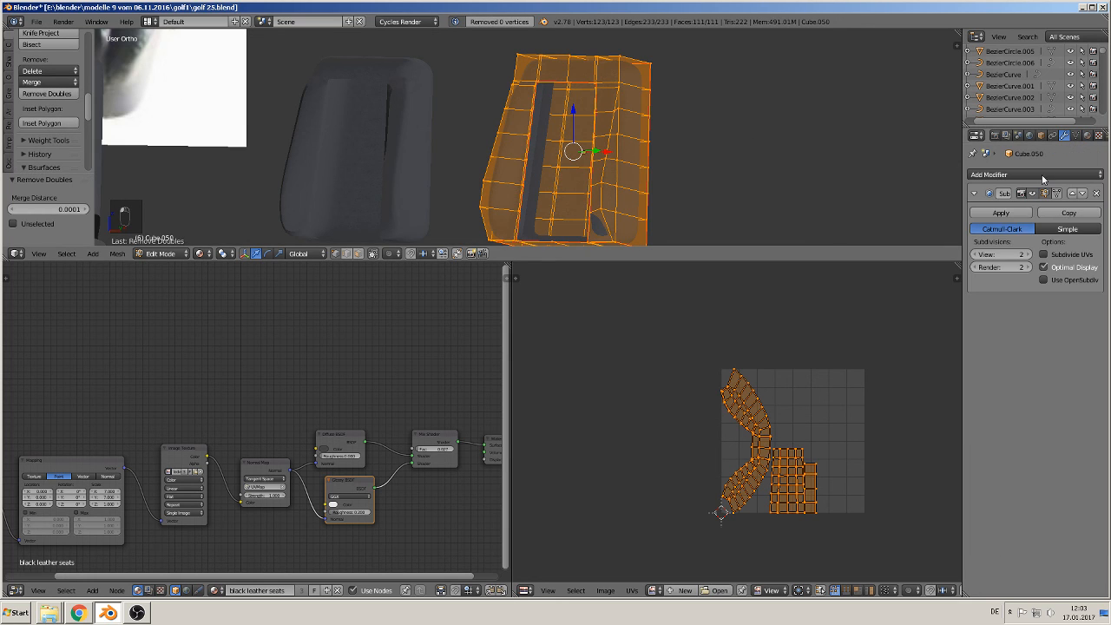
# Apply the shell copy's Subdivision Surface modifier in Object Mode
pyautogui.click(1001, 214)
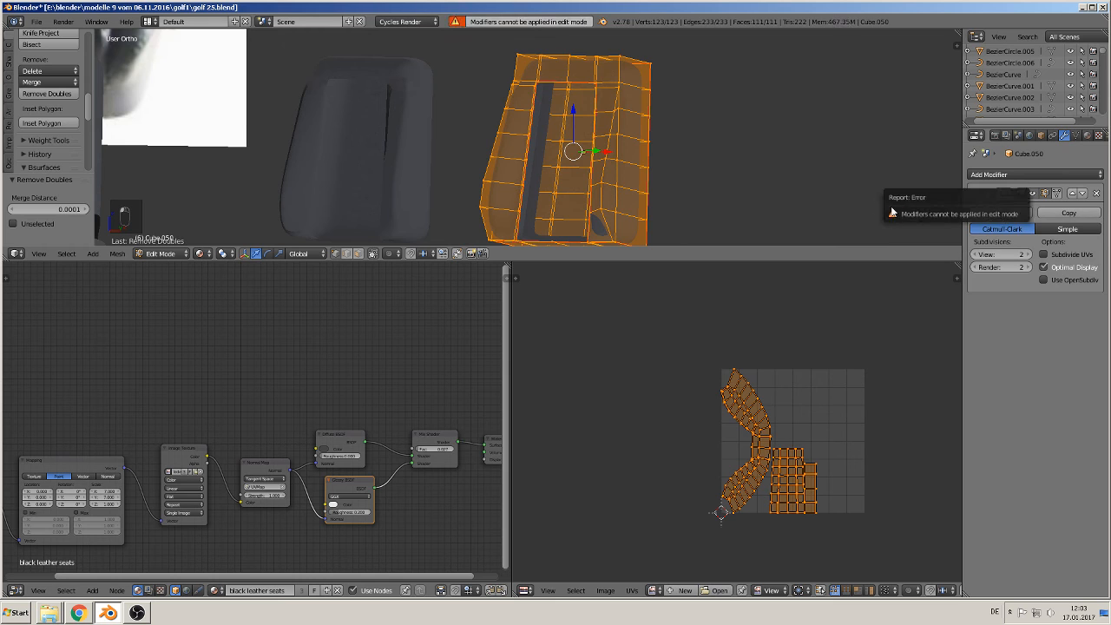
pyautogui.press('Tab')
pyautogui.click(1001, 214)
pyautogui.scroll(4, 740, 183)
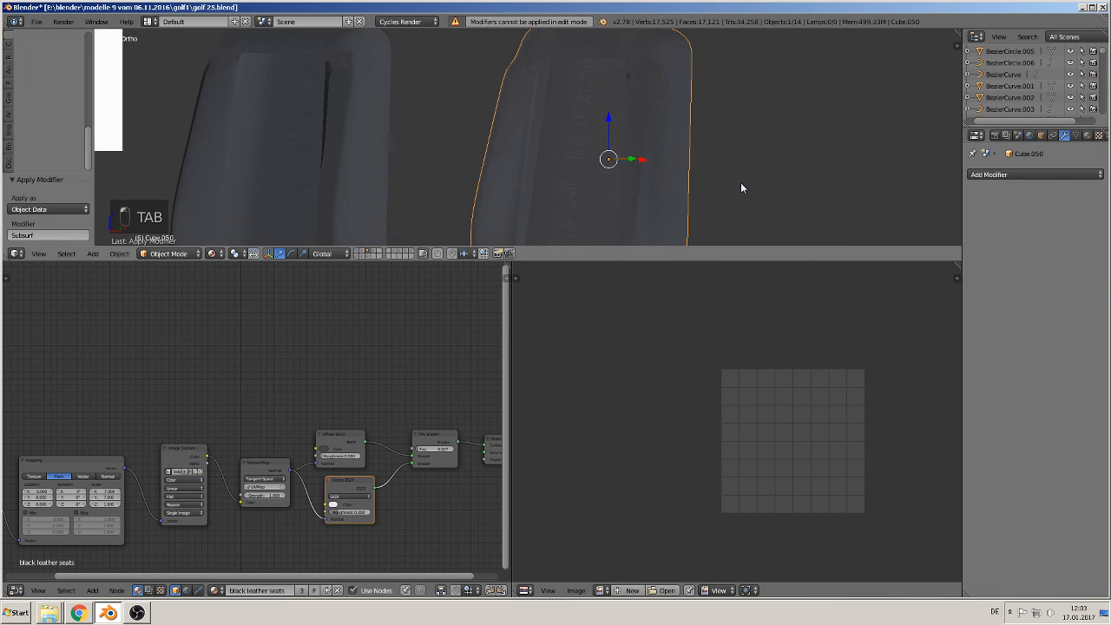
# Unwrap the shell copy's entire subdivided mesh along its seams in Edit Mode
pyautogui.press('Tab')
pyautogui.keyDown('shift'); pyautogui.moveTo(712, 165); pyautogui.dragTo(637, 154, button='middle'); pyautogui.keyUp('shift')
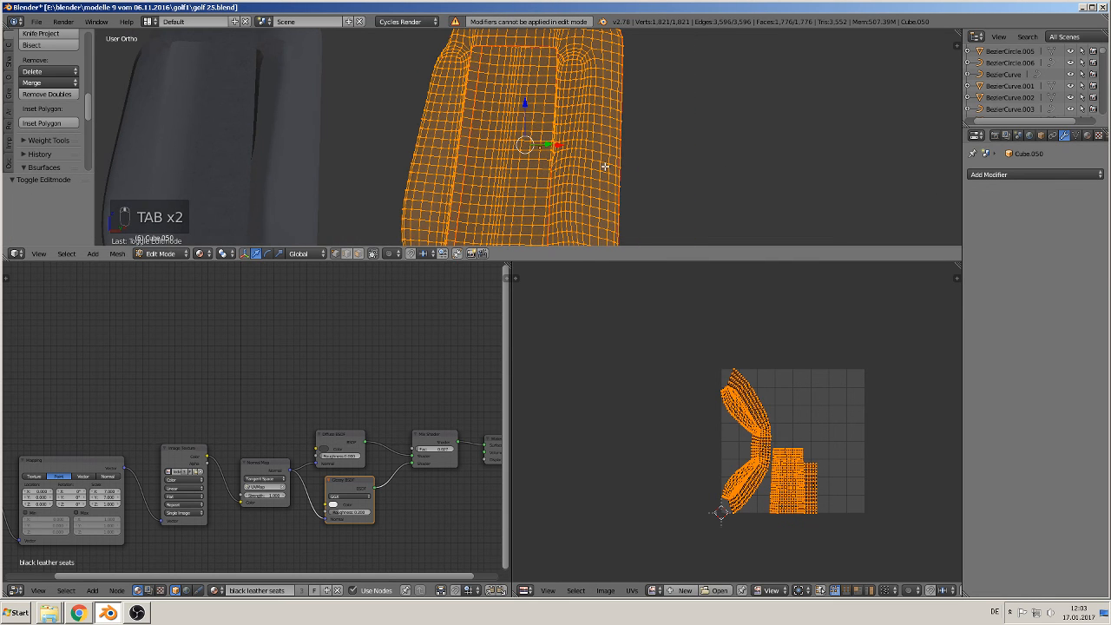
pyautogui.press('a')
pyautogui.press('a')
pyautogui.press('a')
pyautogui.press('a')
pyautogui.press('u')
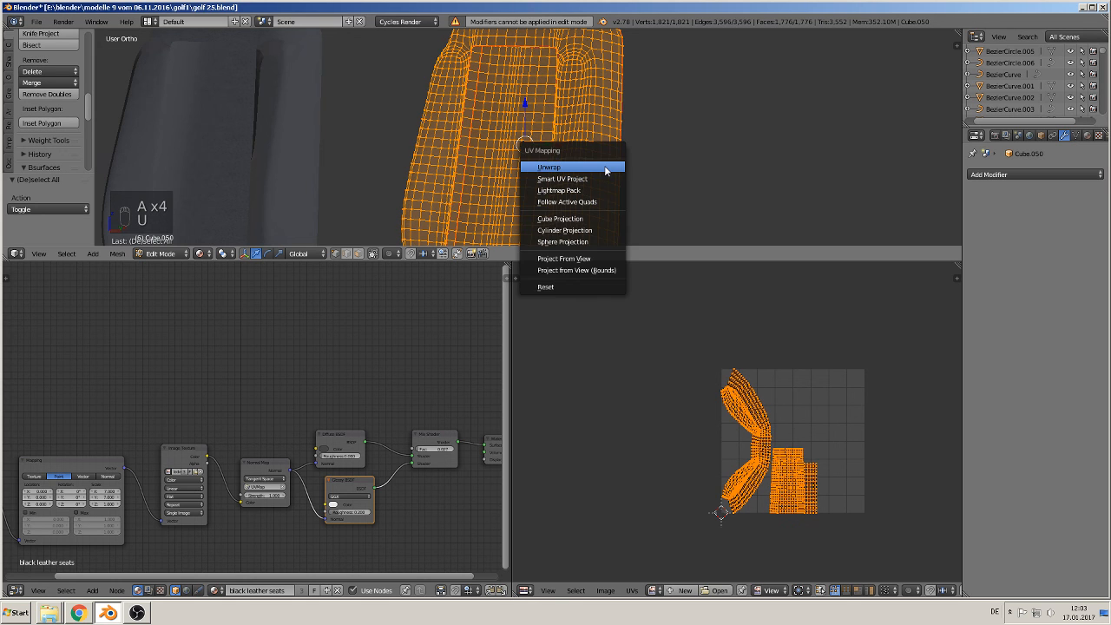
pyautogui.click(605, 166)
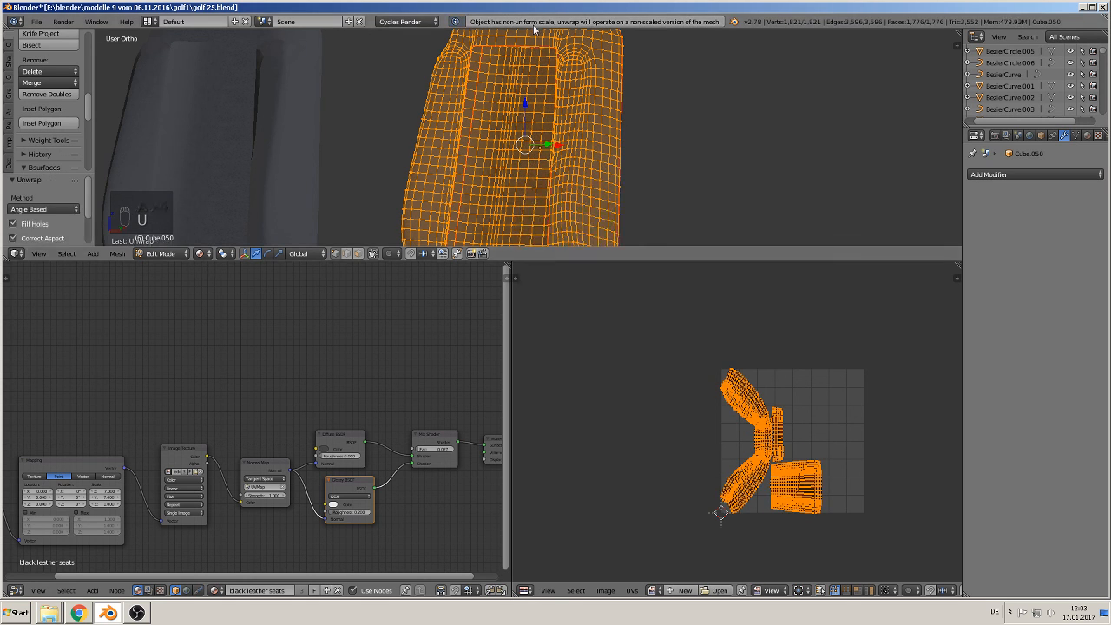
# Apply the shell copy's rotation and scale in Object Mode
pyautogui.press('Tab')
pyautogui.click(115, 254)
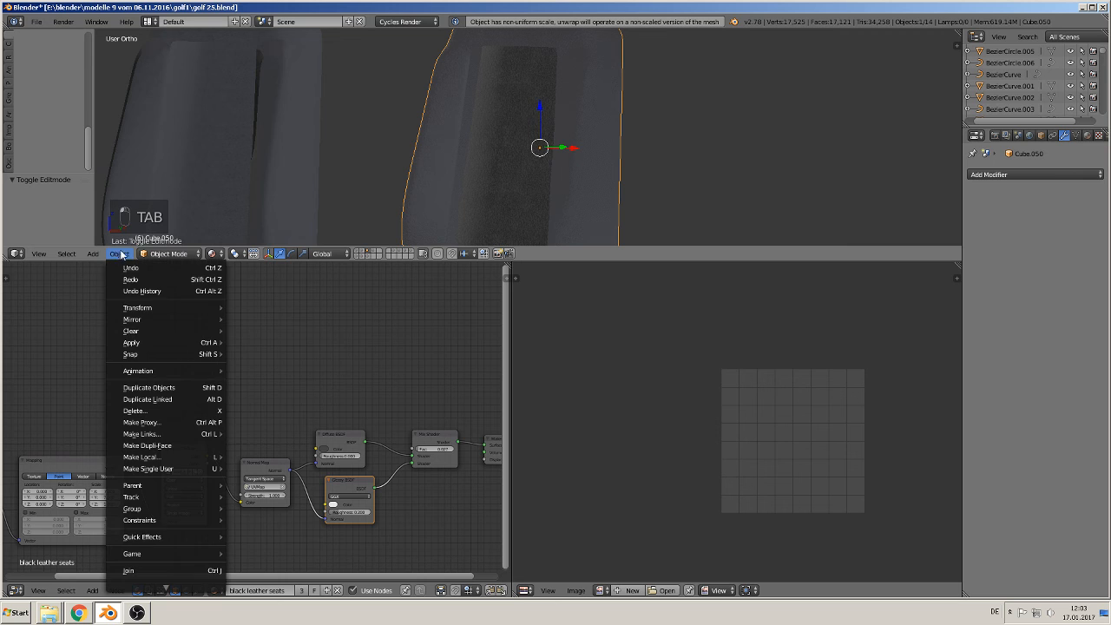
pyautogui.moveTo(142, 347)
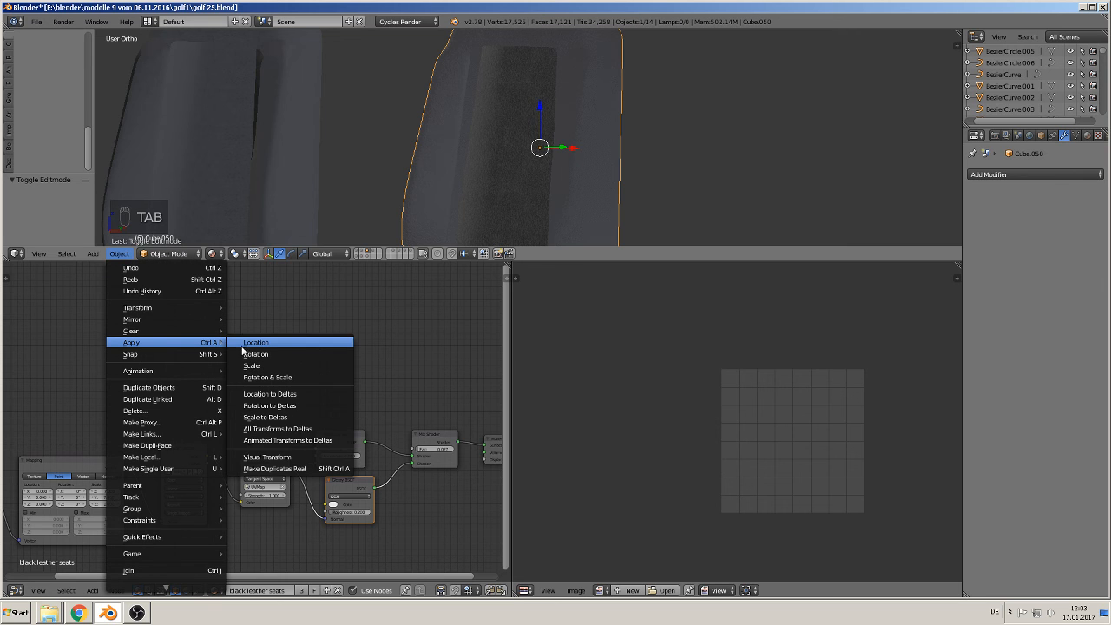
pyautogui.click(277, 379)
# Unwrap the shell copy's whole mesh once more with its applied scale and inspect the leather grain in Object Mode
pyautogui.press('Tab')
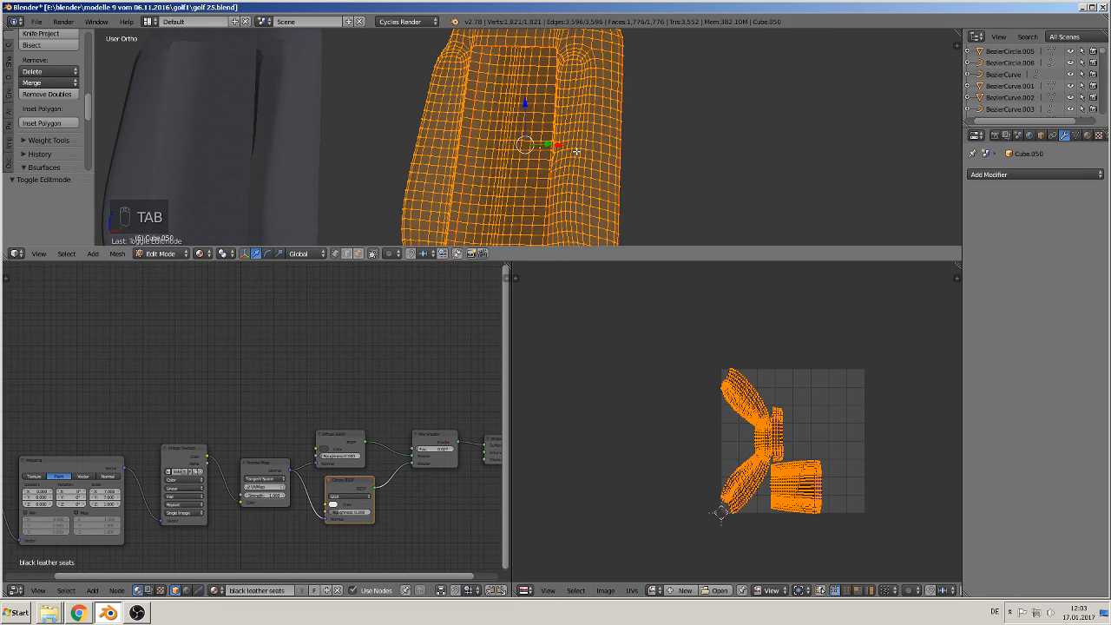
pyautogui.press('u')
pyautogui.click(577, 152)
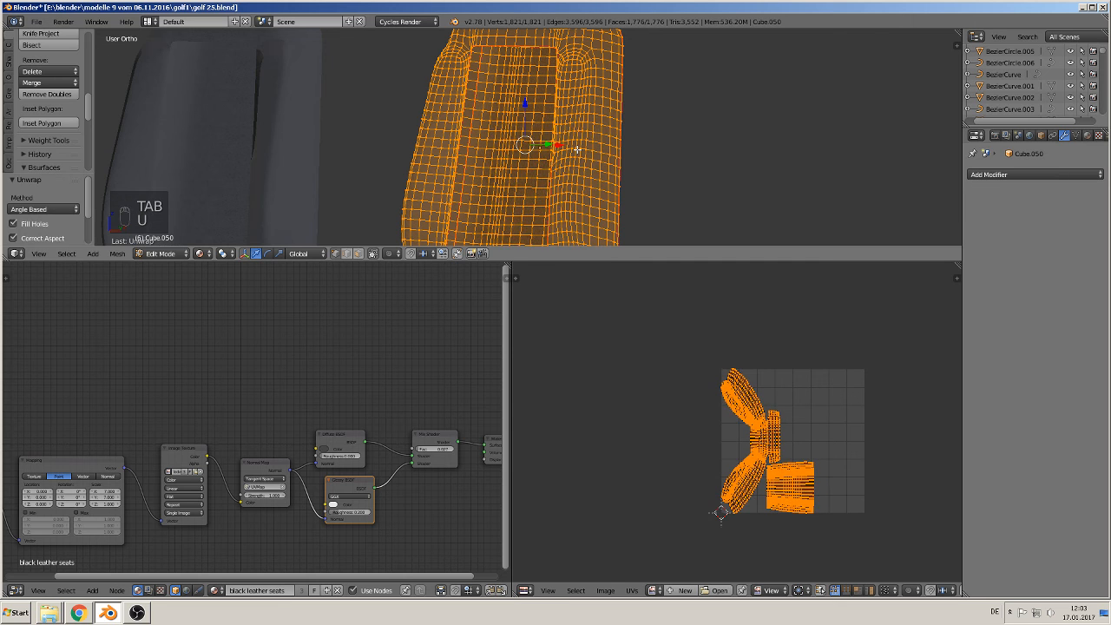
pyautogui.press('Tab')
pyautogui.scroll(5, 558, 148)
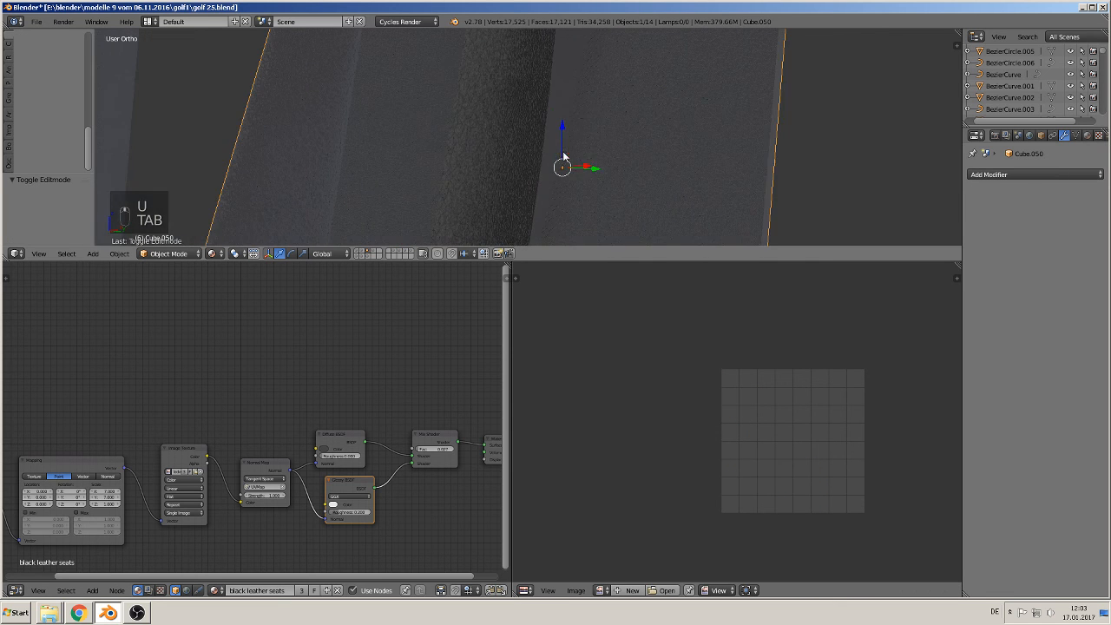
pyautogui.moveTo(564, 154); pyautogui.dragTo(678, 136, button='middle')
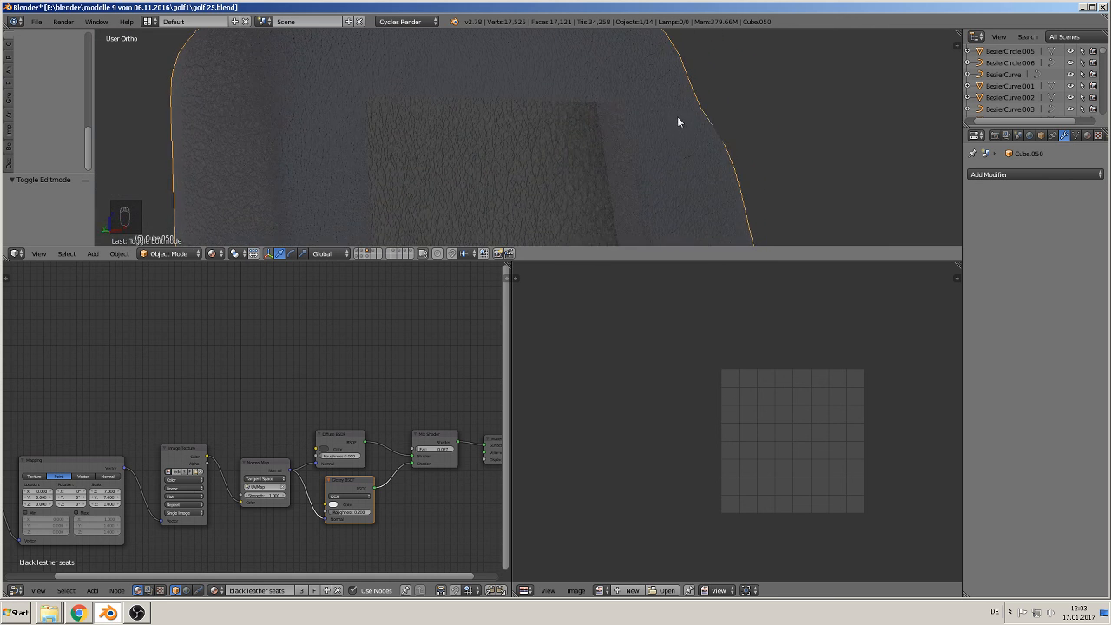
# Enlarge the 3D viewport over the lower editors and save the file
pyautogui.scroll(-8, 677, 121)
pyautogui.scroll(-2, 578, 177)
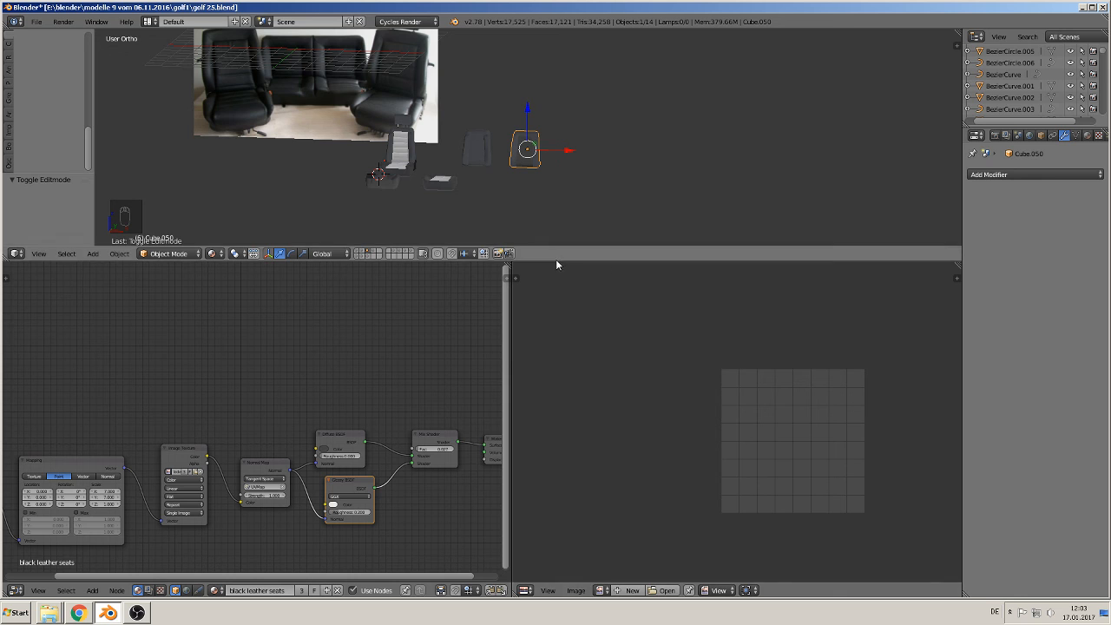
pyautogui.moveTo(556, 260); pyautogui.dragTo(545, 477)
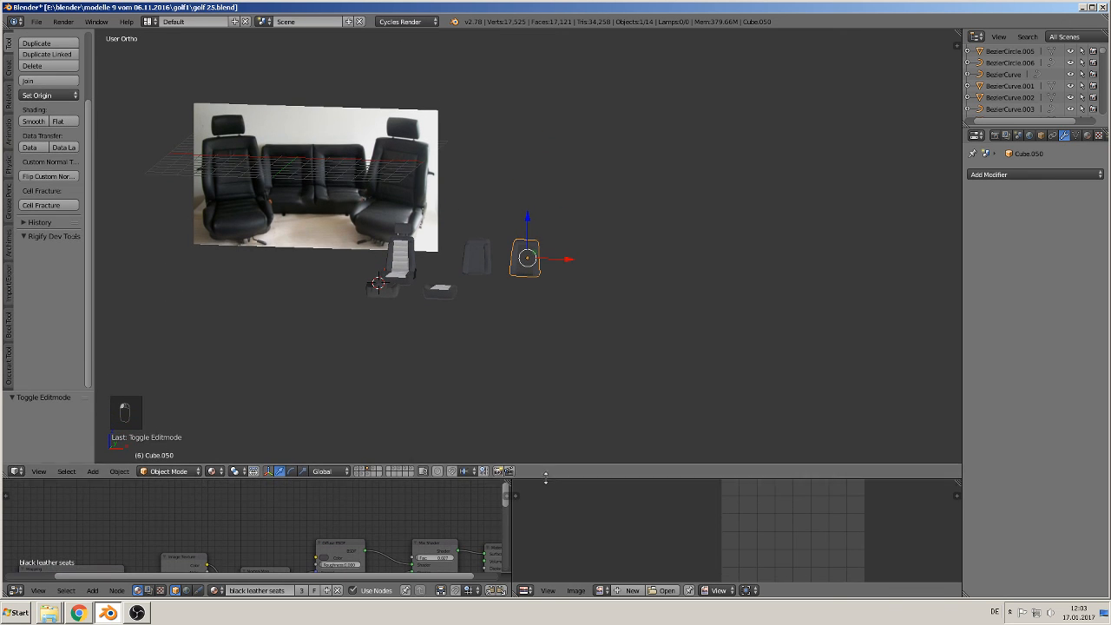
pyautogui.click(35, 21)
pyautogui.scroll(5, 394, 231)
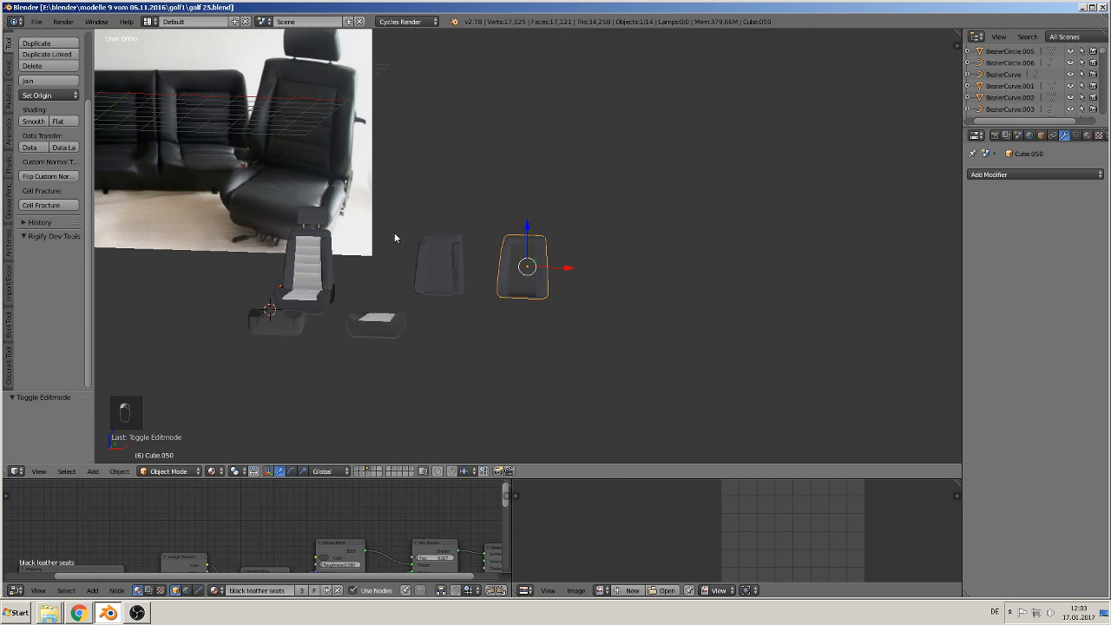
pyautogui.keyDown('shift'); pyautogui.moveTo(407, 271); pyautogui.dragTo(579, 237, button='middle'); pyautogui.keyUp('shift')
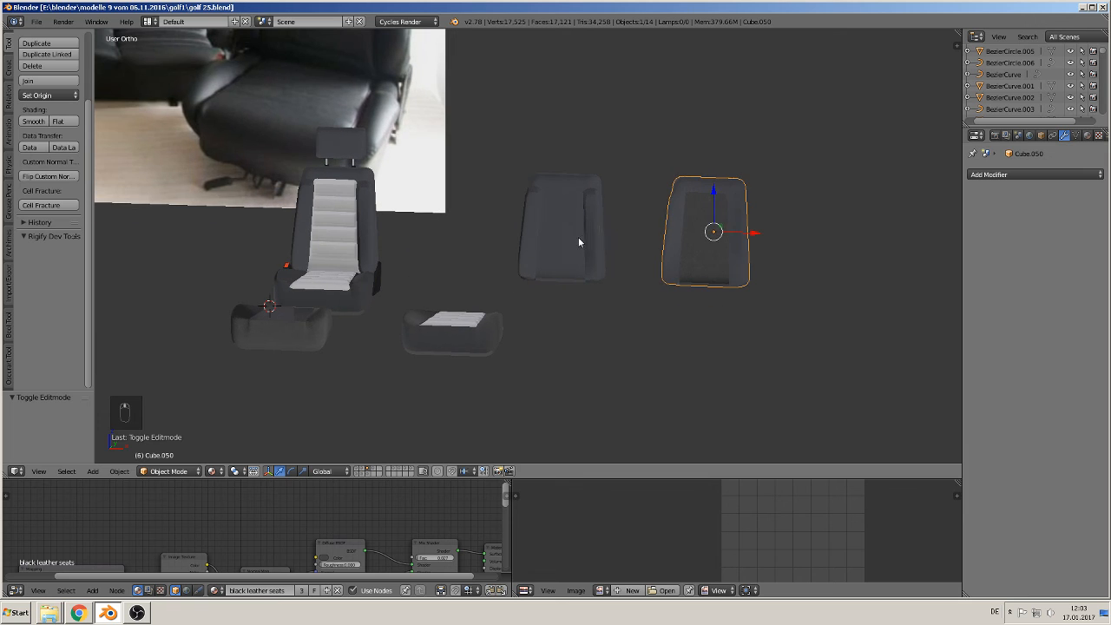
# Move the old detached shell beside the textured copy by -9.383 along the X axis
pyautogui.rightClick(574, 240)
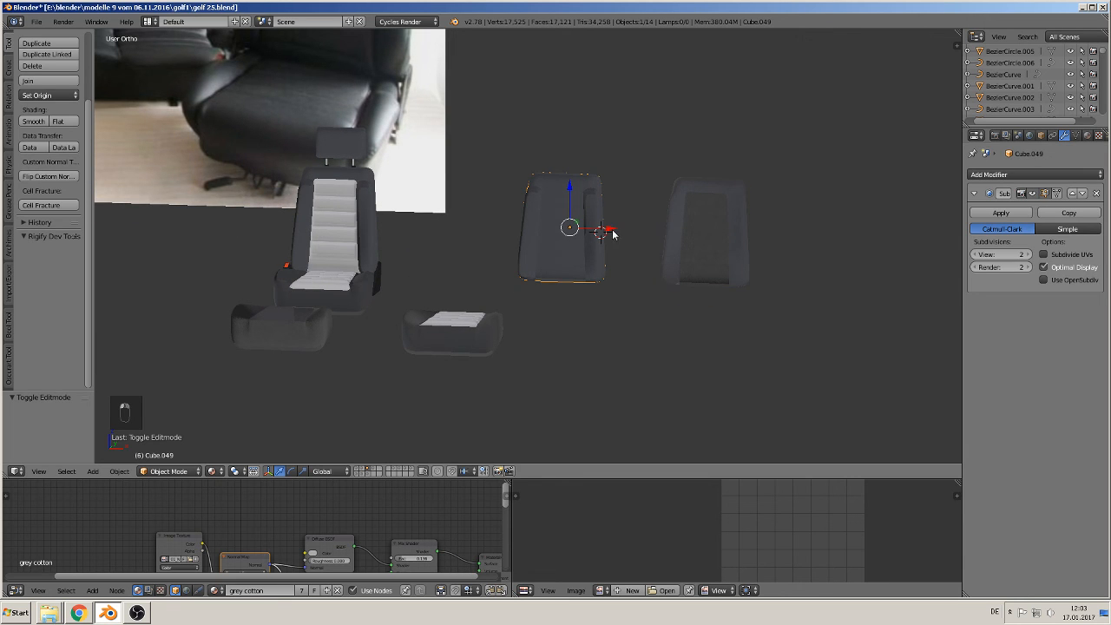
pyautogui.press('g')
pyautogui.press('x')
pyautogui.click(154, 214)
# Duplicate the assembled seat's backrest and offset the copy 4.454 along the X axis
pyautogui.rightClick(338, 235)
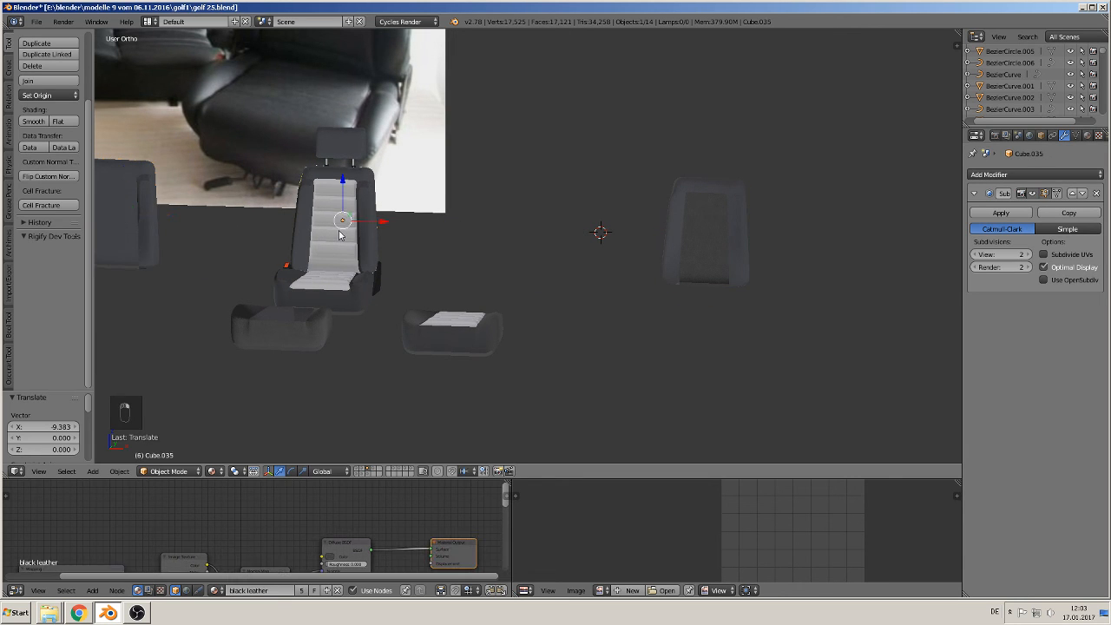
pyautogui.hotkey('shift', 'd')
pyautogui.press('x')
pyautogui.click(545, 231)
pyautogui.scroll(3, 573, 226)
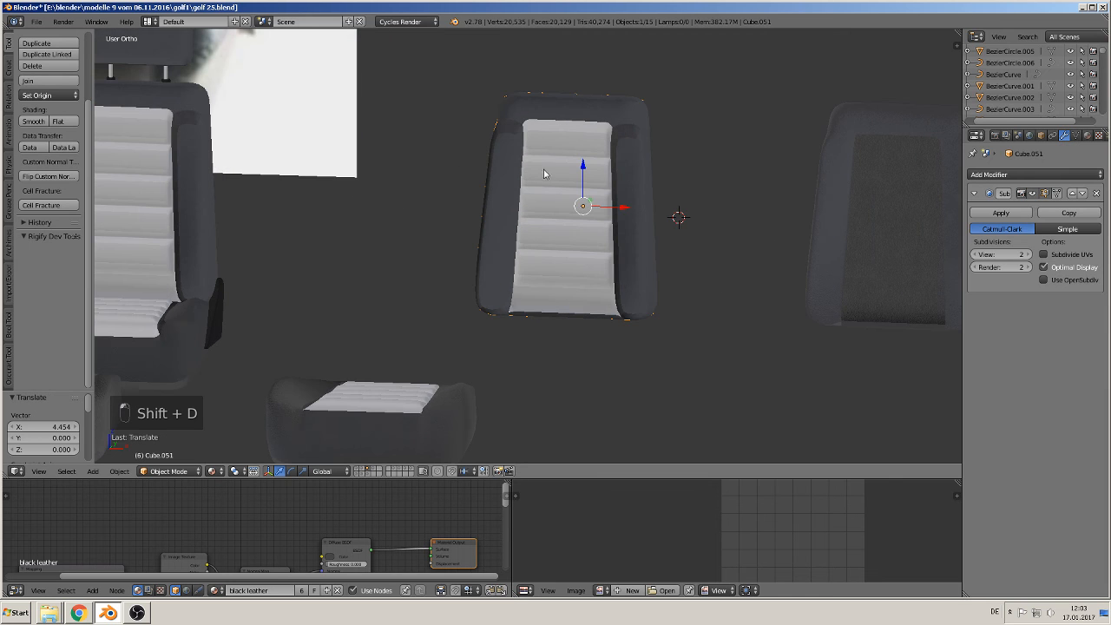
# Select both vertical face loops through the backrest copy's grey panel in face mode and grow the selection twice
pyautogui.scroll(5, 573, 262)
pyautogui.press('Tab')
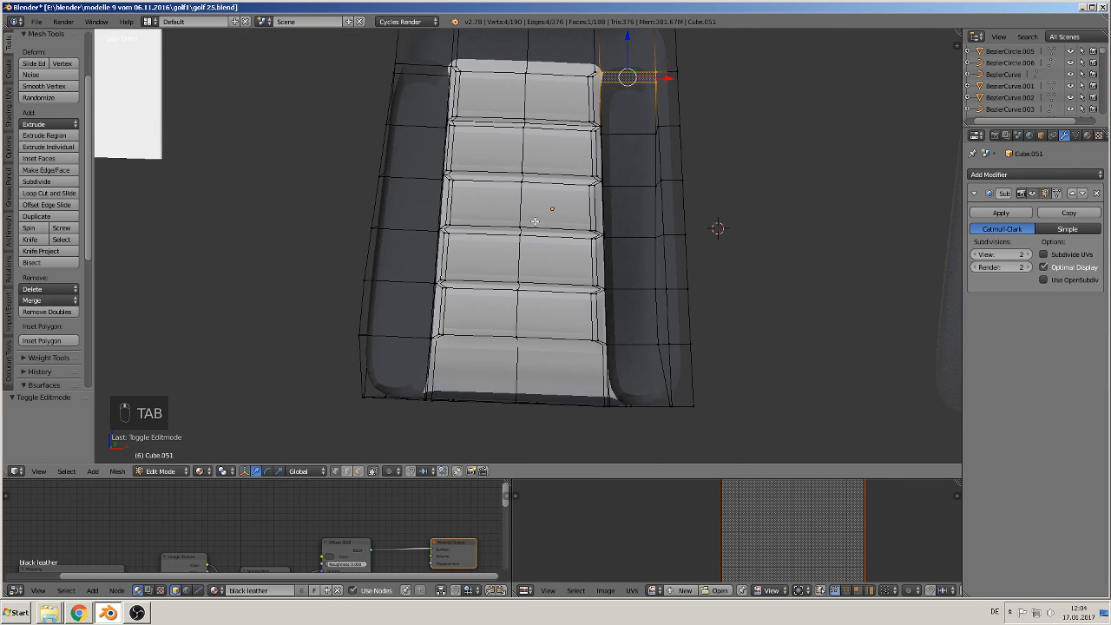
pyautogui.keyDown('alt'); pyautogui.rightClick(543, 293); pyautogui.keyUp('alt')
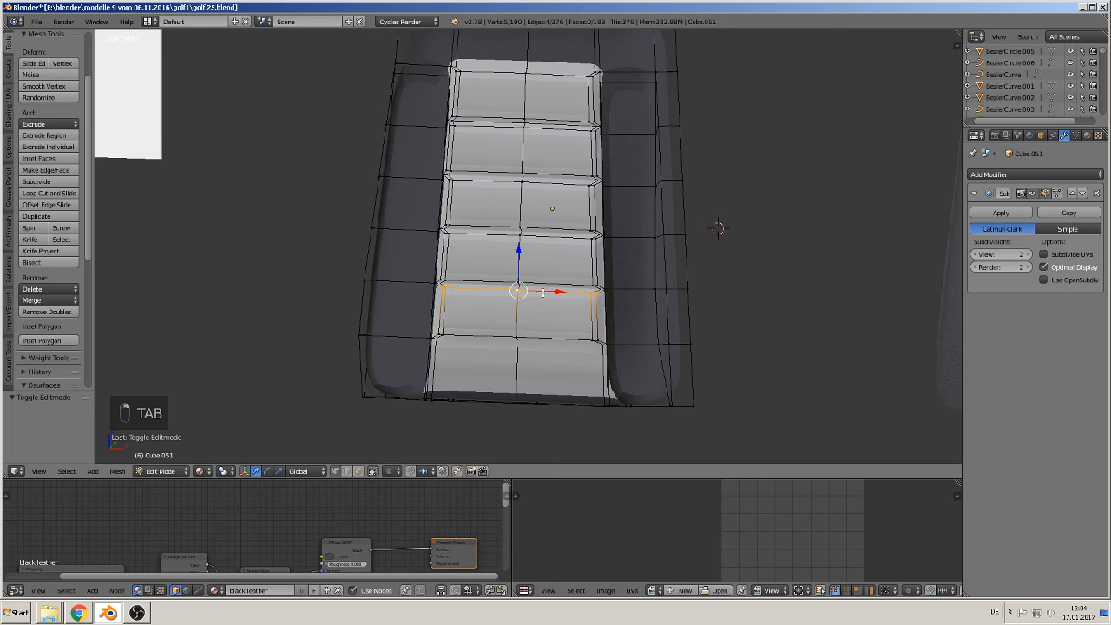
pyautogui.click(357, 471)
pyautogui.keyDown('alt'); pyautogui.rightClick(555, 291); pyautogui.keyUp('alt')
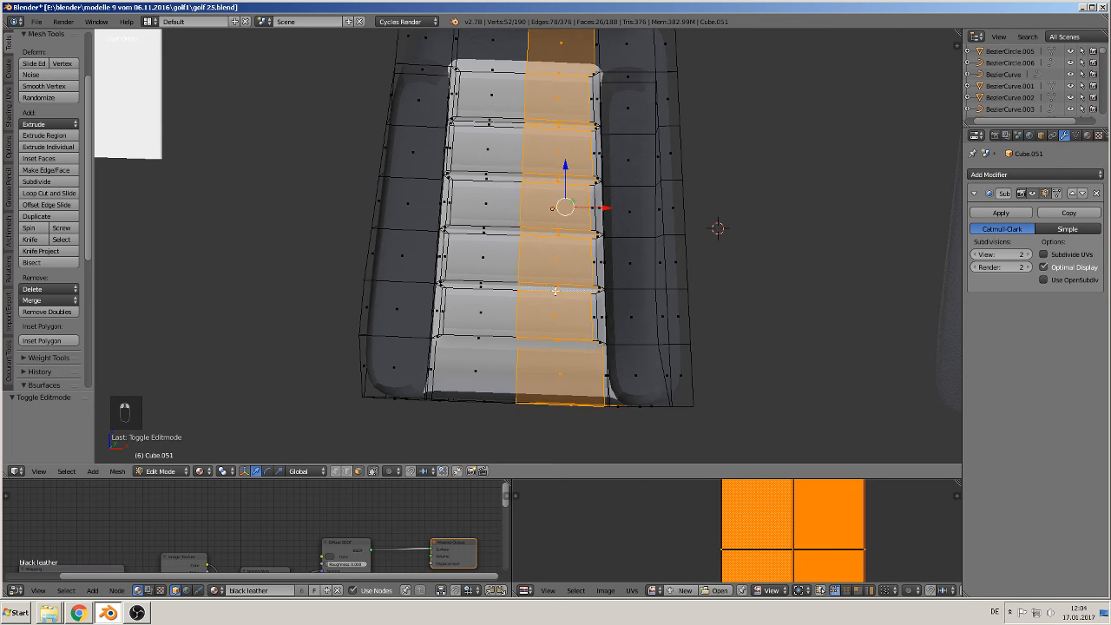
pyautogui.keyDown('alt'); pyautogui.keyDown('shift'); pyautogui.rightClick(482, 285); pyautogui.keyUp('shift'); pyautogui.keyUp('alt')
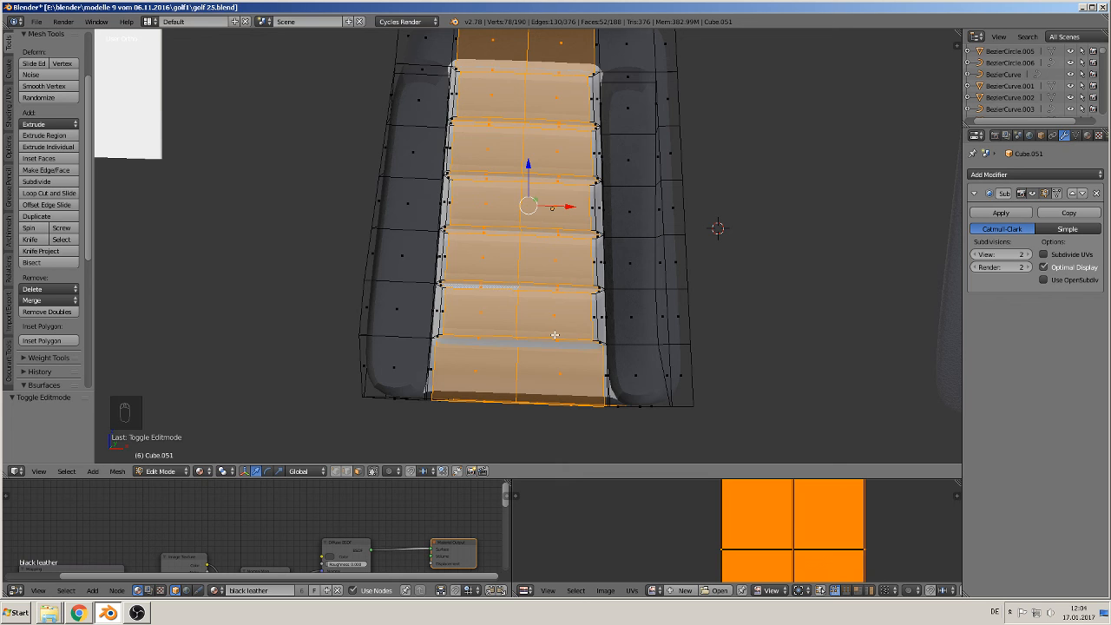
pyautogui.press('ctrl+KP_Add')
pyautogui.press('ctrl+KP_Add')
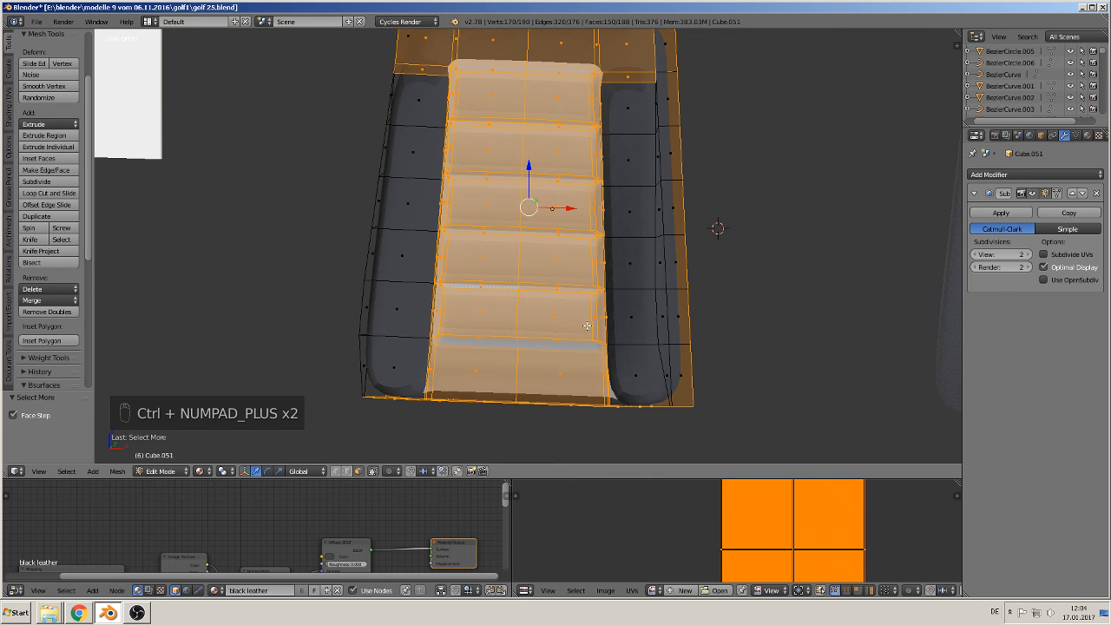
# Deselect the face loop across the backrest copy's upper front, and undo the second loop deselection through the grey panel
pyautogui.moveTo(513, 287); pyautogui.dragTo(470, 255, button='middle')
pyautogui.keyDown('shift'); pyautogui.moveTo(535, 90); pyautogui.dragTo(552, 219, button='middle'); pyautogui.keyUp('shift')
pyautogui.keyDown('alt'); pyautogui.keyDown('shift'); pyautogui.rightClick(539, 165); pyautogui.keyUp('shift'); pyautogui.keyUp('alt')
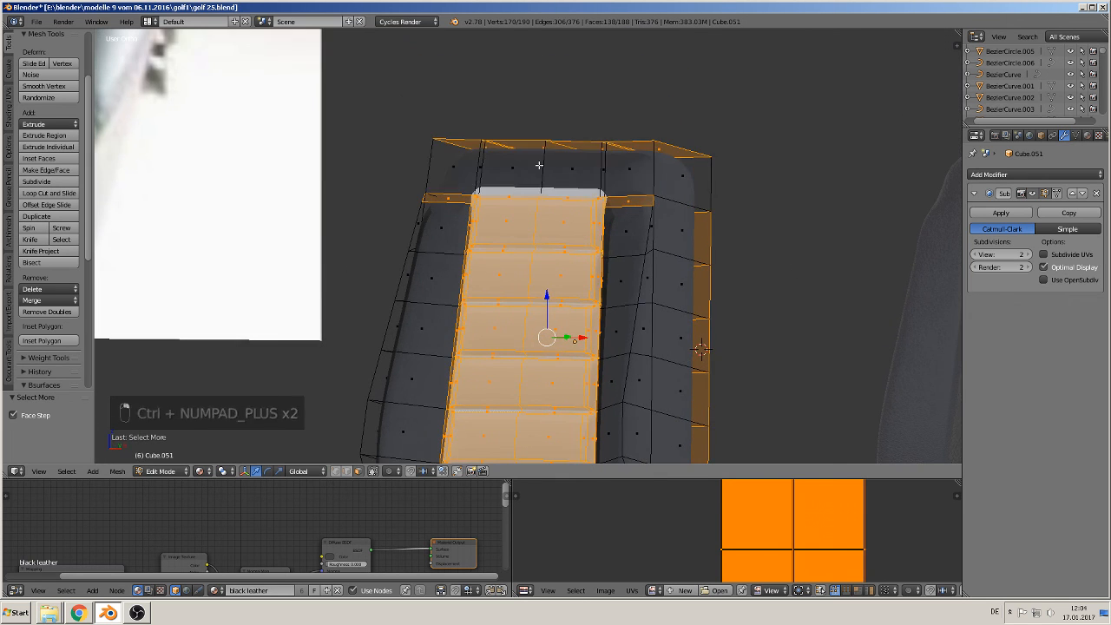
pyautogui.keyDown('alt'); pyautogui.keyDown('shift'); pyautogui.rightClick(568, 146); pyautogui.keyUp('shift'); pyautogui.keyUp('alt')
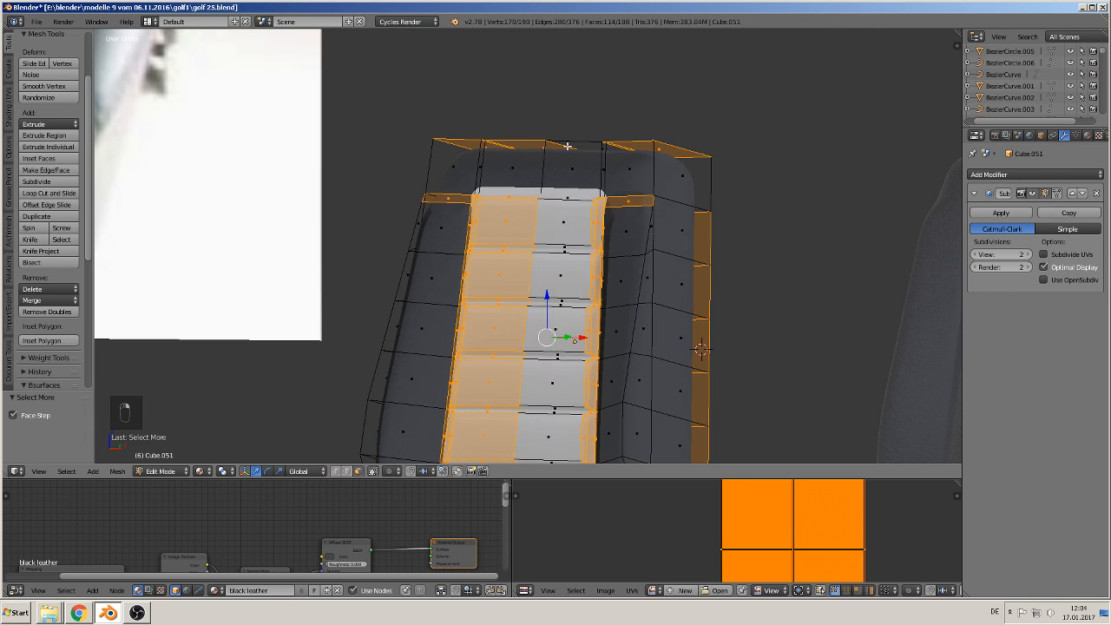
pyautogui.hotkey('ctrl', 'z')
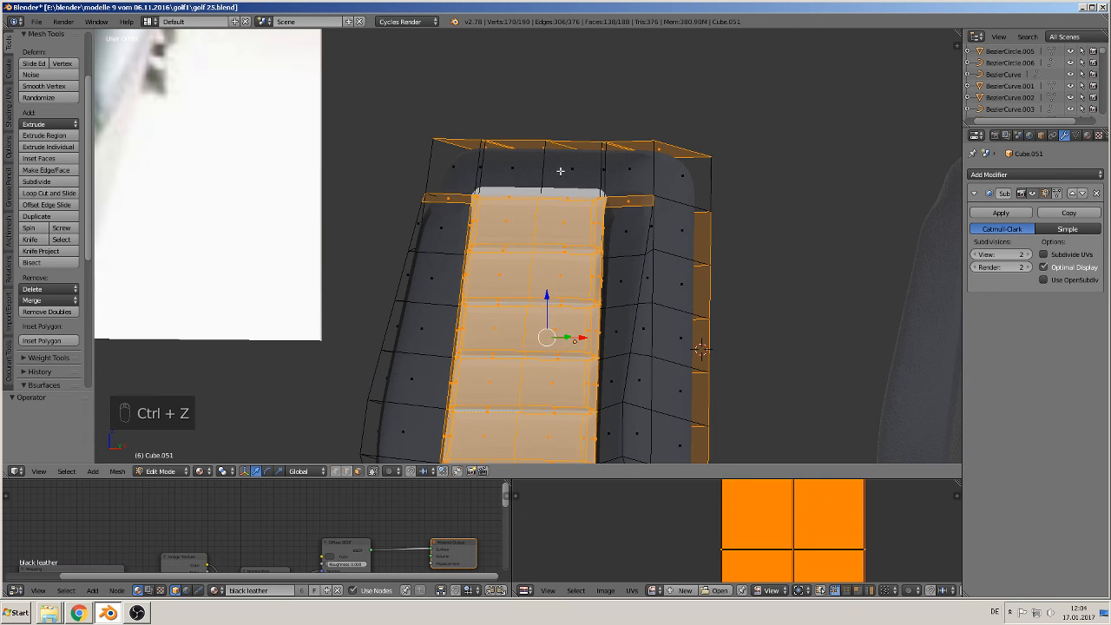
# Circle-deselect the faces on the backrest copy's top and the narrow strips beside the grey panel's upper edge
pyautogui.moveTo(566, 149); pyautogui.dragTo(596, 218, button='middle')
pyautogui.press('c')
pyautogui.moveTo(451, 149); pyautogui.dragTo(721, 171, button='middle')
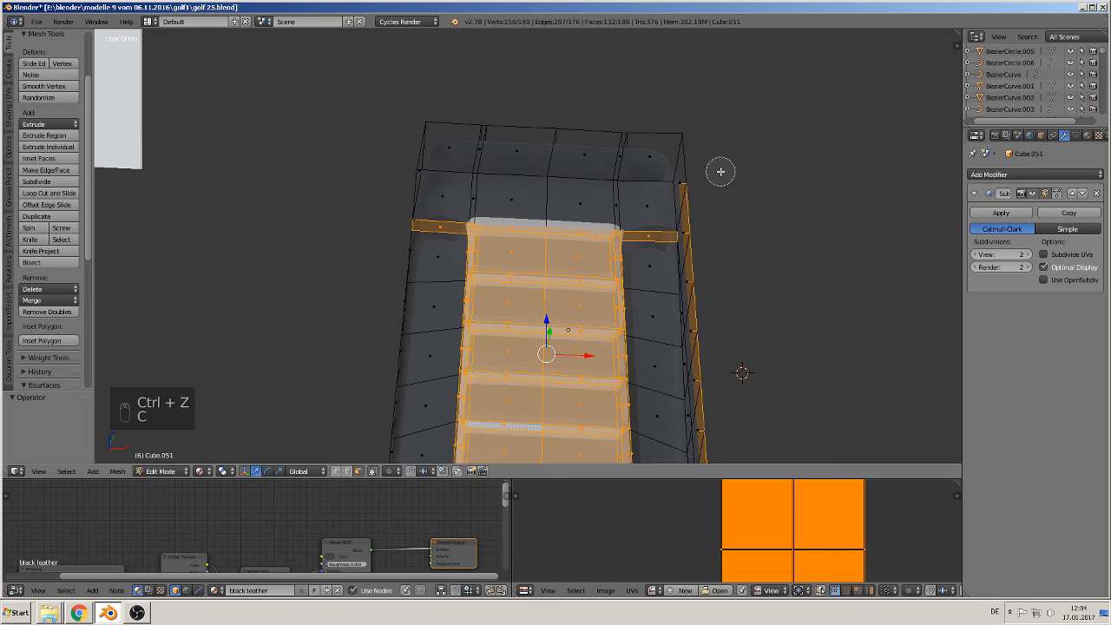
pyautogui.press('c')
pyautogui.moveTo(442, 223); pyautogui.dragTo(703, 233, button='middle')
pyautogui.rightClick(700, 292)
pyautogui.moveTo(700, 292); pyautogui.dragTo(695, 303, button='middle')
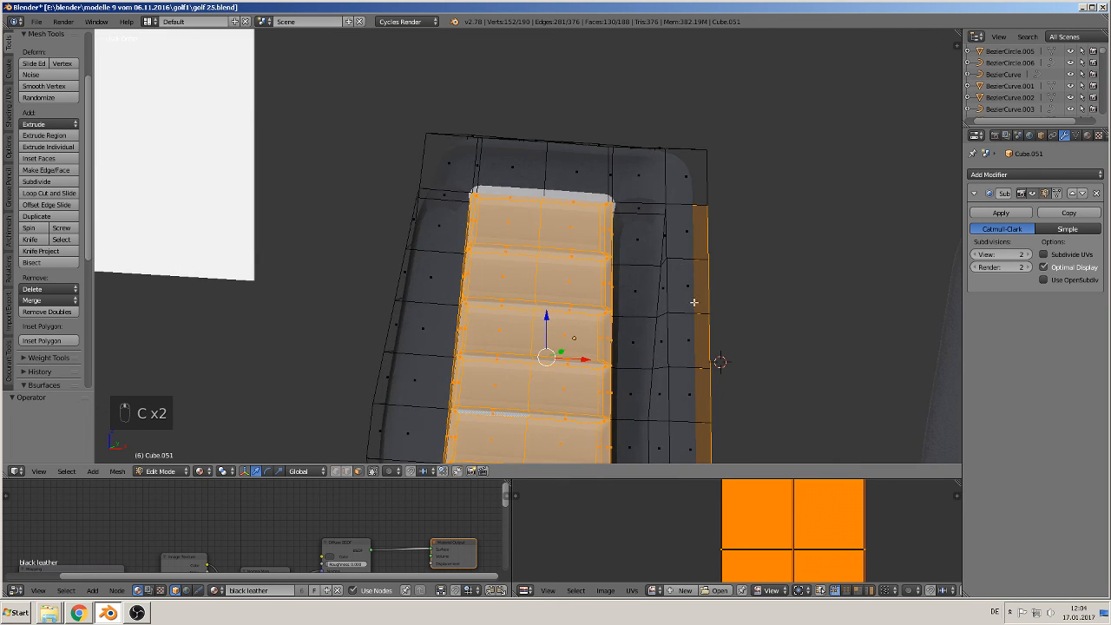
# Circle-deselect the faces along the backrest copy's outer side and underside, including the narrow strip beside the panel's lower corner
pyautogui.keyDown('shift'); pyautogui.moveTo(692, 397); pyautogui.dragTo(615, 171, button='middle'); pyautogui.keyUp('shift')
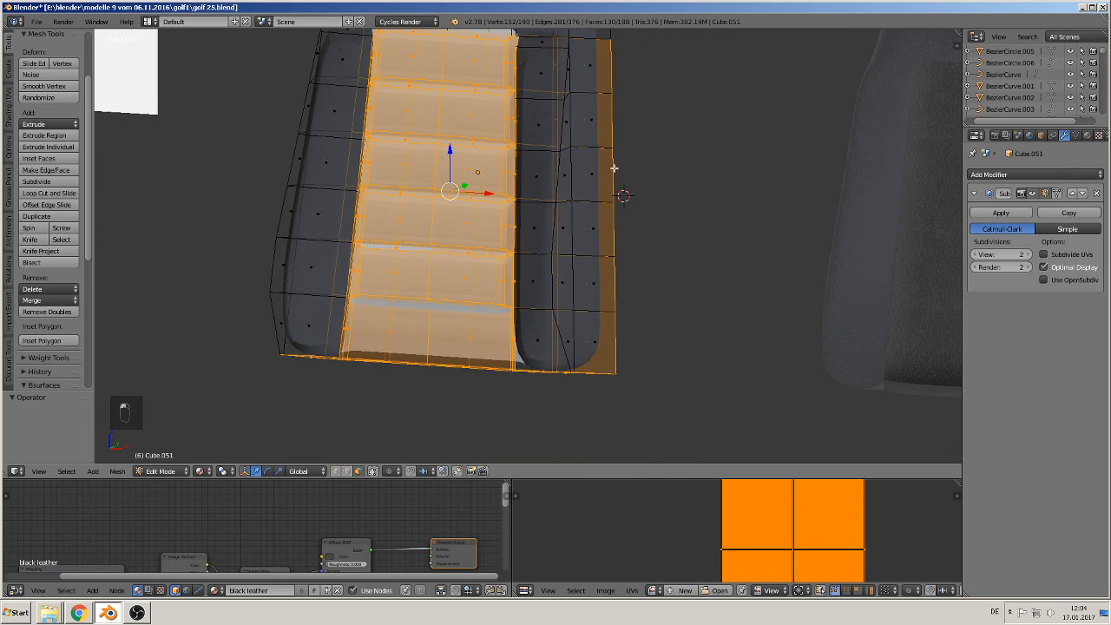
pyautogui.press('c')
pyautogui.moveTo(589, 64)
pyautogui.mouseDown(button='middle')
pyautogui.moveTo(603, 330)
pyautogui.moveTo(622, 286)
pyautogui.moveTo(573, 294)
pyautogui.moveTo(596, 363)
pyautogui.moveTo(628, 298)
pyautogui.mouseUp(button='middle')
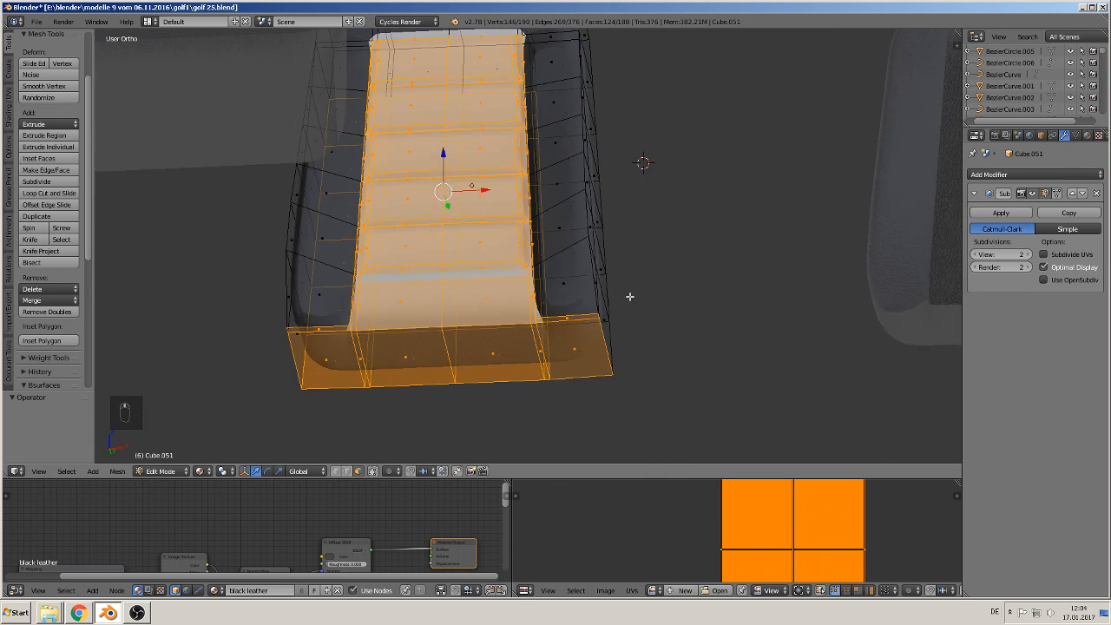
pyautogui.press('c')
pyautogui.moveTo(599, 347)
pyautogui.mouseDown(button='middle')
pyautogui.moveTo(330, 355)
pyautogui.moveTo(309, 327)
pyautogui.mouseUp(button='middle')
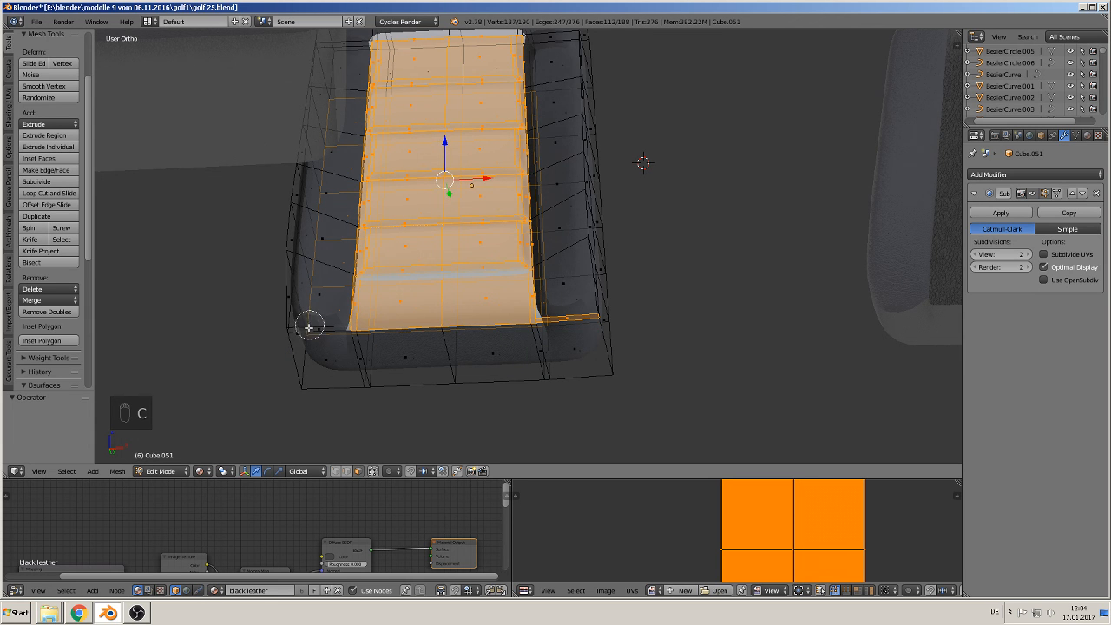
pyautogui.moveTo(585, 318)
pyautogui.mouseDown(button='middle')
pyautogui.moveTo(655, 368)
pyautogui.moveTo(528, 324)
pyautogui.mouseUp(button='middle')
pyautogui.rightClick(577, 325)
# Circle-deselect the remaining outer faces of the backrest copy so only the grey cushion panel stays selected
pyautogui.press('c')
pyautogui.moveTo(286, 45)
pyautogui.mouseDown(button='middle')
pyautogui.moveTo(323, 312)
pyautogui.moveTo(296, 63)
pyautogui.moveTo(335, 45)
pyautogui.moveTo(368, 68)
pyautogui.moveTo(372, 158)
pyautogui.moveTo(388, 154)
pyautogui.moveTo(350, 191)
pyautogui.moveTo(381, 302)
pyautogui.moveTo(355, 236)
pyautogui.moveTo(397, 281)
pyautogui.moveTo(389, 211)
pyautogui.moveTo(335, 223)
pyautogui.mouseUp(button='middle')
pyautogui.rightClick(296, 64)
pyautogui.press('c')
pyautogui.rightClick(390, 211)
pyautogui.scroll(-4, 334, 223)
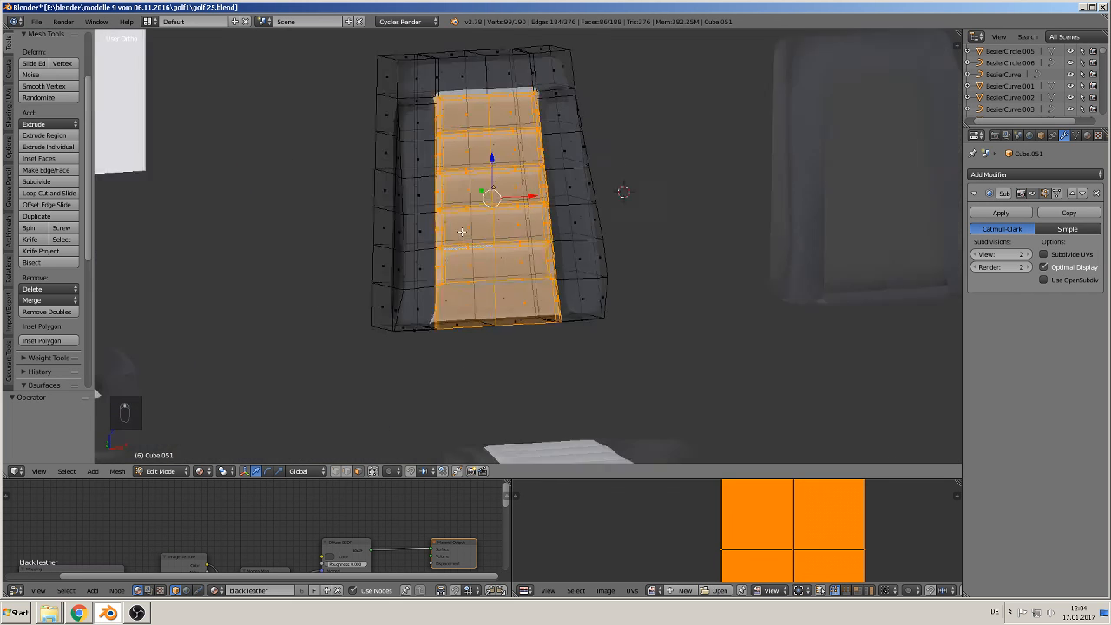
# Duplicate the selected grey panel faces and move them along the X axis clear of the backrest copy
pyautogui.moveTo(461, 231); pyautogui.dragTo(446, 299, button='middle')
pyautogui.hotkey('shift', 'd')
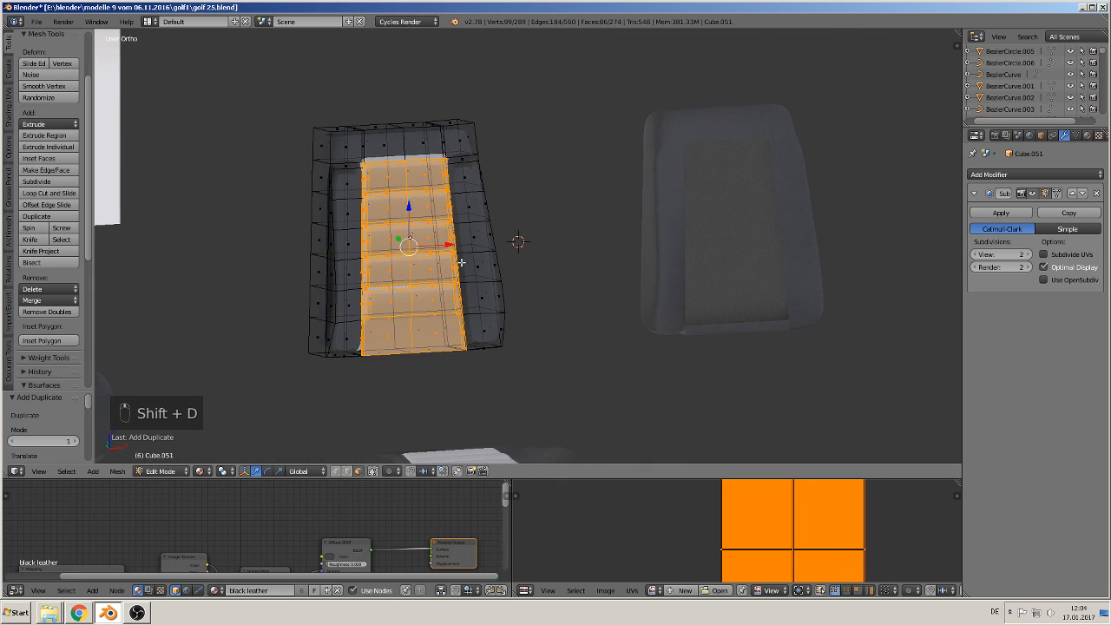
pyautogui.moveTo(450, 246); pyautogui.dragTo(624, 248)
pyautogui.moveTo(568, 308); pyautogui.dragTo(448, 327, button='middle')
# Delete all linked geometry of the backrest copy, keeping only the duplicated grey panel, and return to Object Mode
pyautogui.press('a')
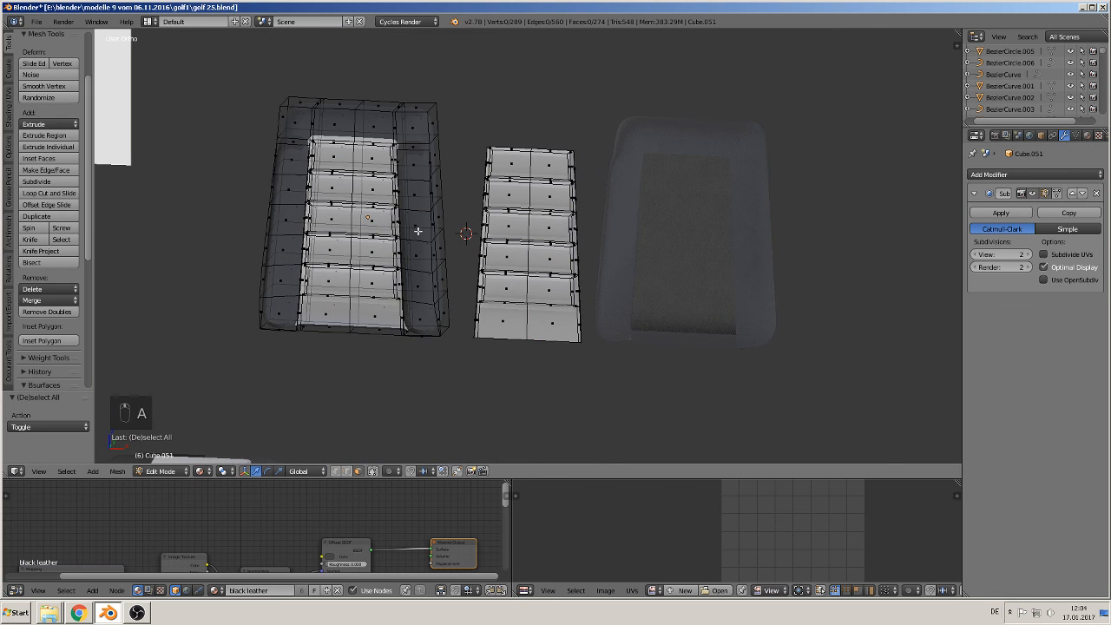
pyautogui.press('l')
pyautogui.press('x')
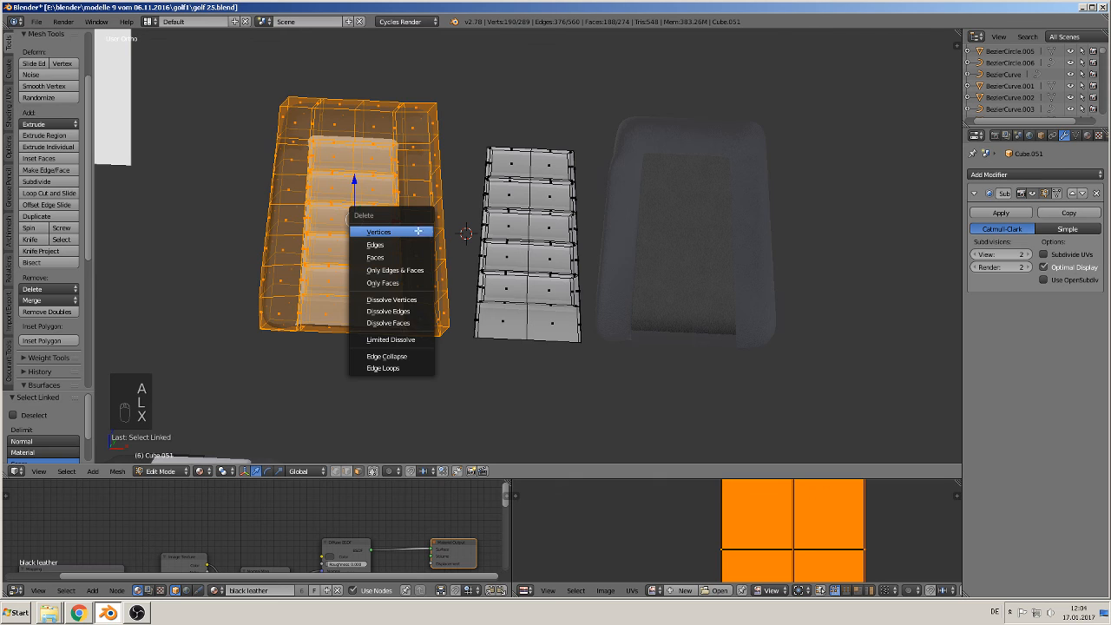
pyautogui.click(419, 231)
pyautogui.press('Tab')
pyautogui.scroll(2, 440, 229)
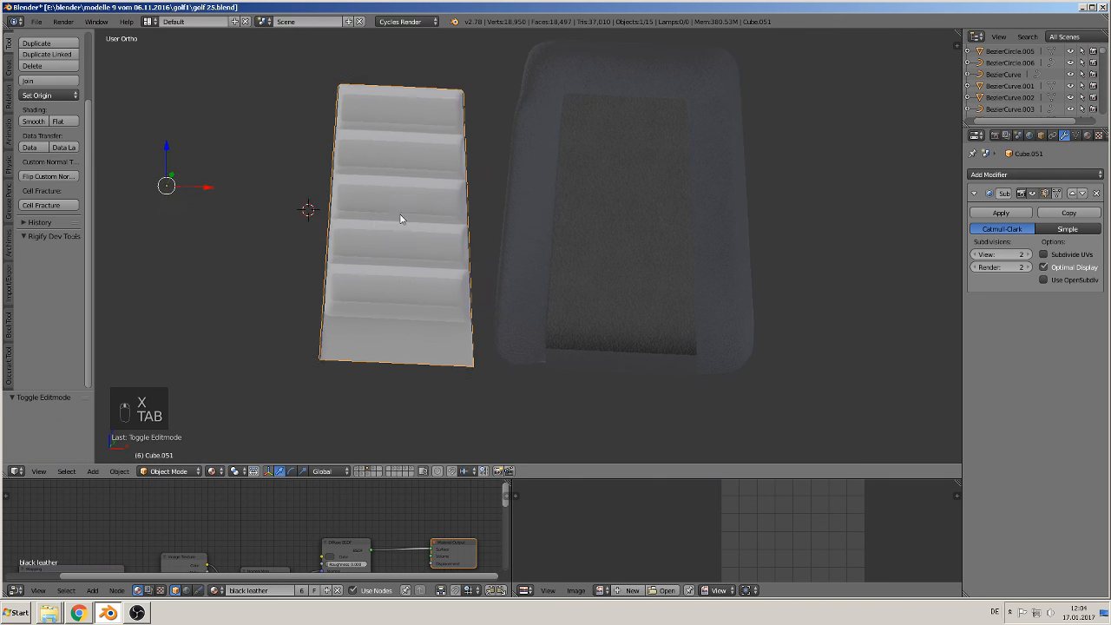
# Move the isolated panel -0.597 along X away from the original backrest and set its origin to its geometry
pyautogui.moveTo(205, 187); pyautogui.dragTo(118, 184)
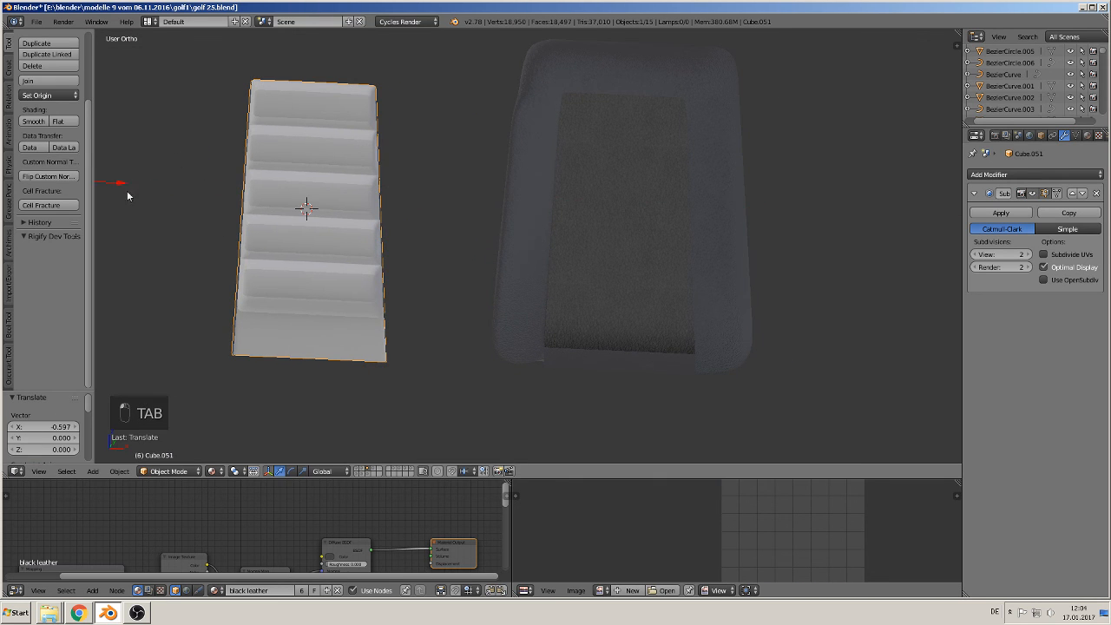
pyautogui.moveTo(128, 196); pyautogui.dragTo(260, 230, button='middle')
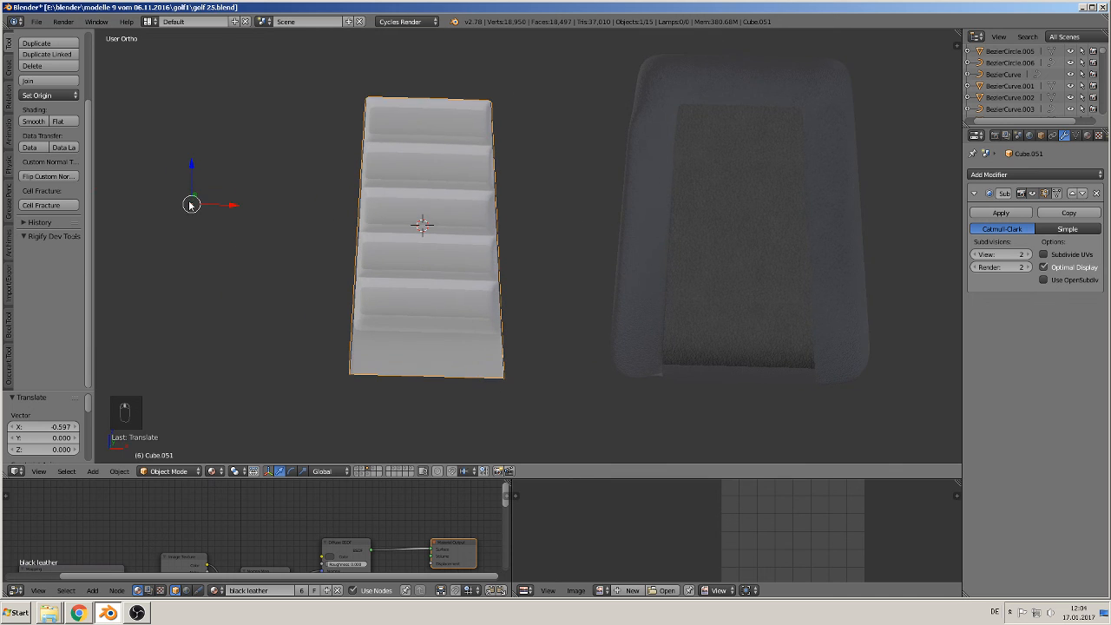
pyautogui.click(43, 95)
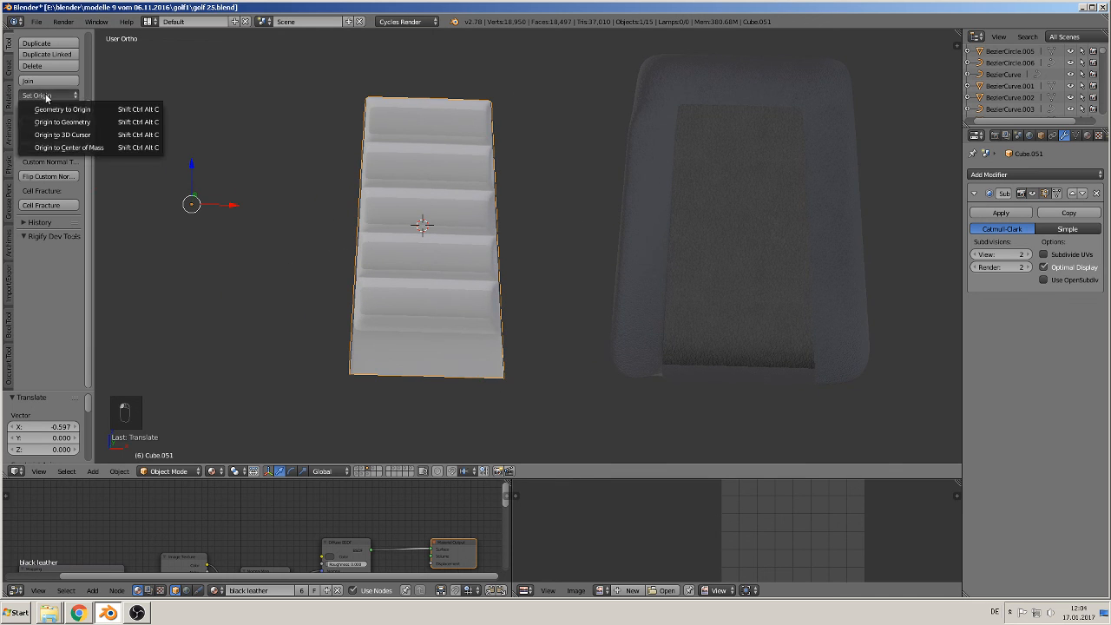
pyautogui.click(69, 124)
pyautogui.moveTo(138, 137); pyautogui.dragTo(402, 255, button='middle')
# Select the panel's outer boundary edge loops on both sides, bottom and top, and mark them as a seam
pyautogui.press('Tab')
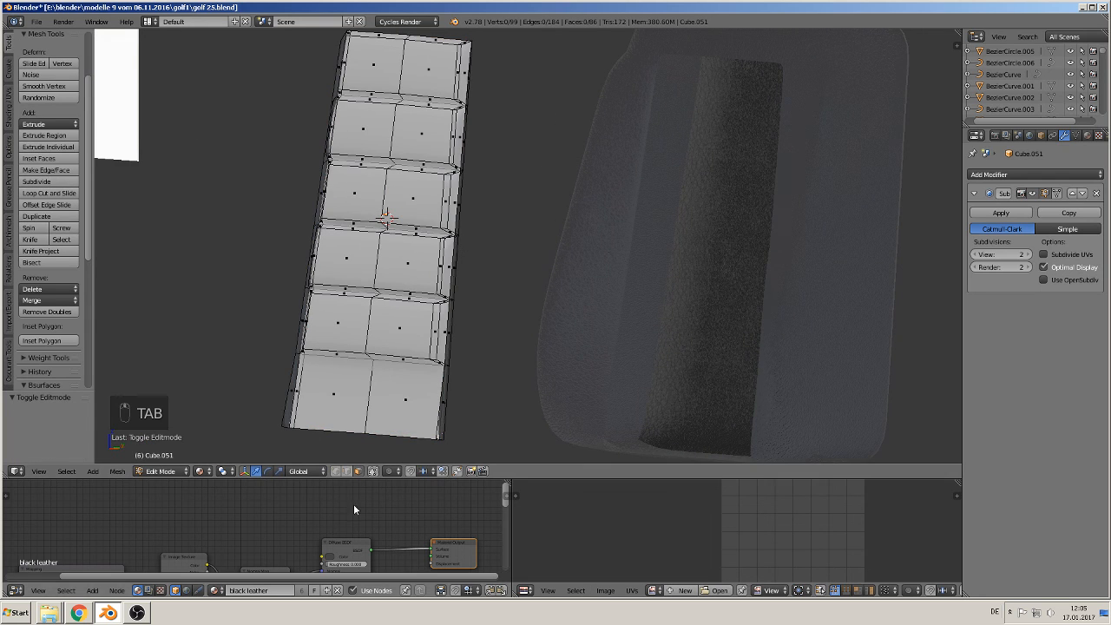
pyautogui.keyDown('alt'); pyautogui.rightClick(289, 397); pyautogui.keyUp('alt')
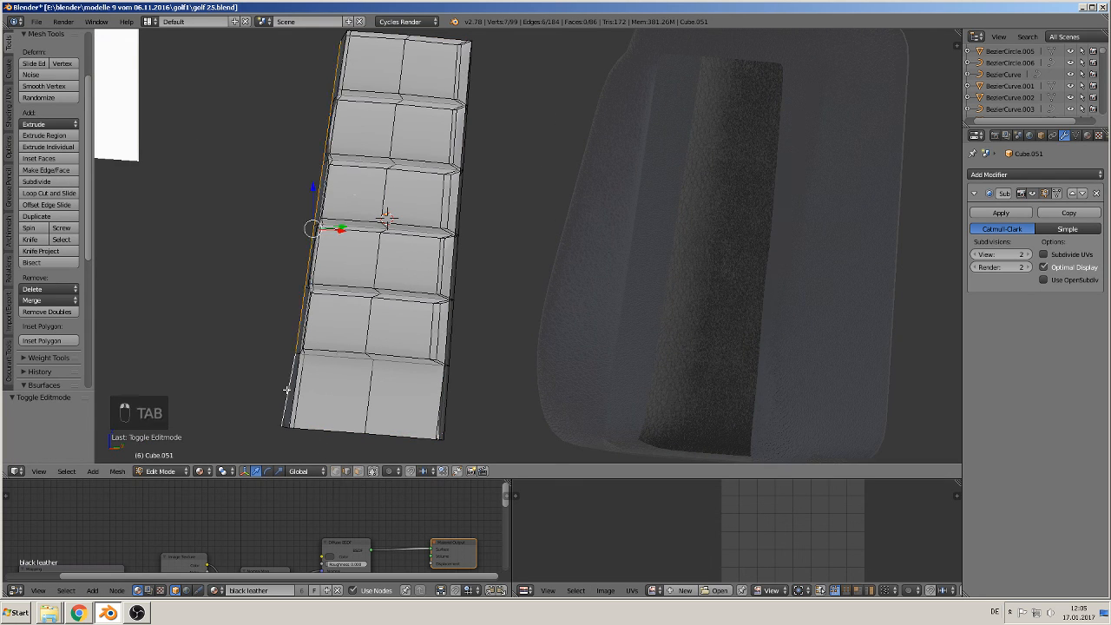
pyautogui.moveTo(289, 397); pyautogui.dragTo(483, 387, button='middle')
pyautogui.keyDown('alt'); pyautogui.keyDown('shift'); pyautogui.rightClick(502, 381); pyautogui.keyUp('shift'); pyautogui.keyUp('alt')
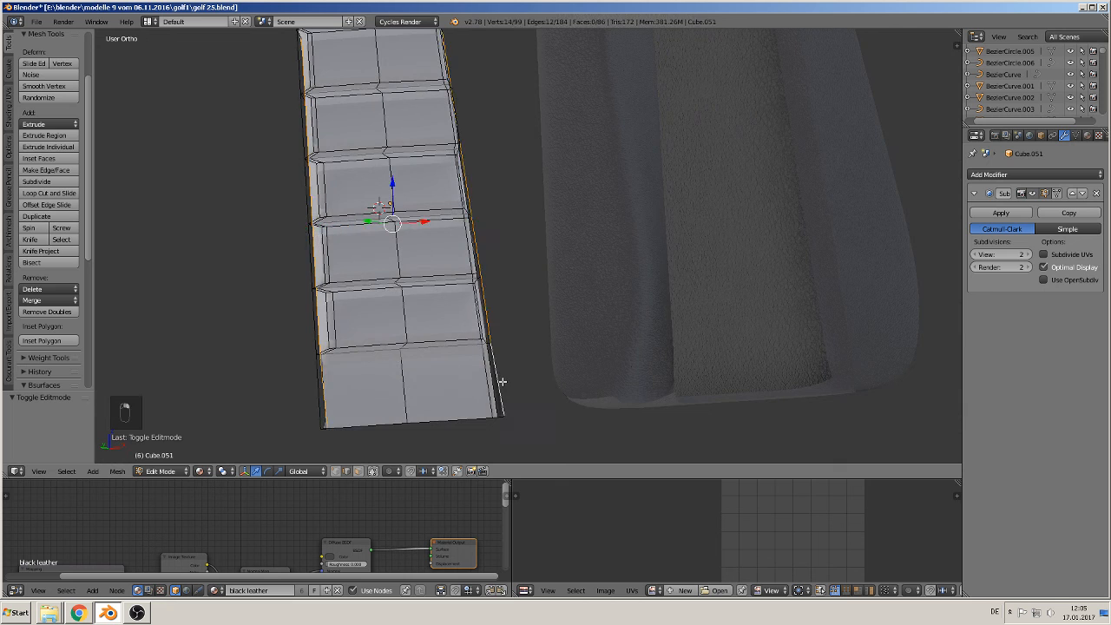
pyautogui.keyDown('alt'); pyautogui.keyDown('shift'); pyautogui.rightClick(446, 419); pyautogui.keyUp('shift'); pyautogui.keyUp('alt')
pyautogui.moveTo(320, 235); pyautogui.dragTo(320, 344, button='middle')
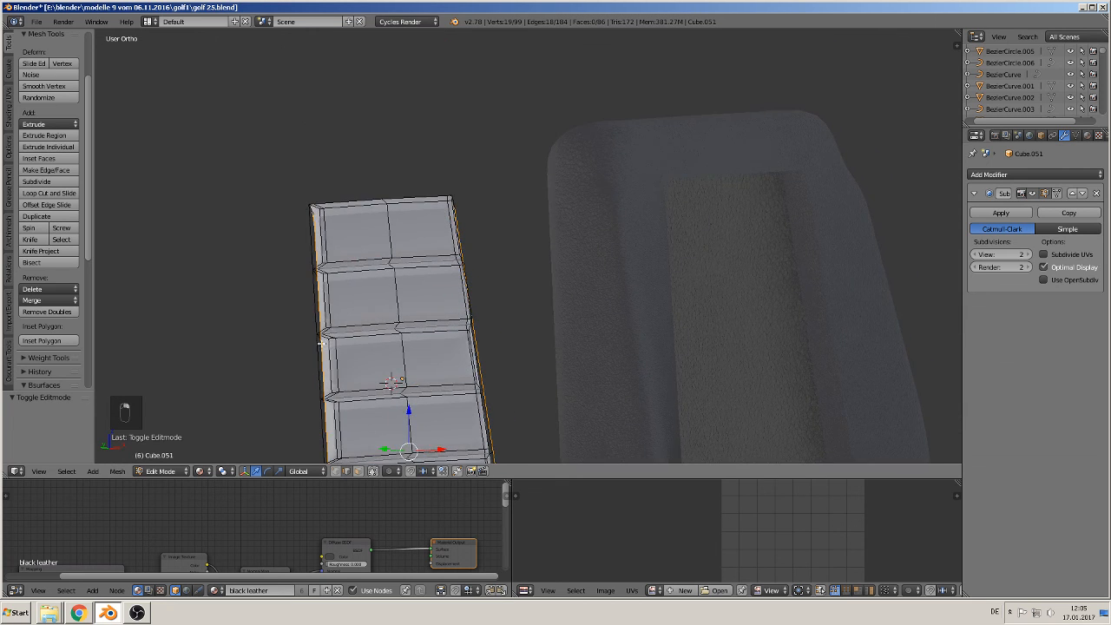
pyautogui.keyDown('alt'); pyautogui.keyDown('shift'); pyautogui.rightClick(354, 195); pyautogui.keyUp('shift'); pyautogui.keyUp('alt')
pyautogui.moveTo(354, 196); pyautogui.dragTo(352, 218, button='middle')
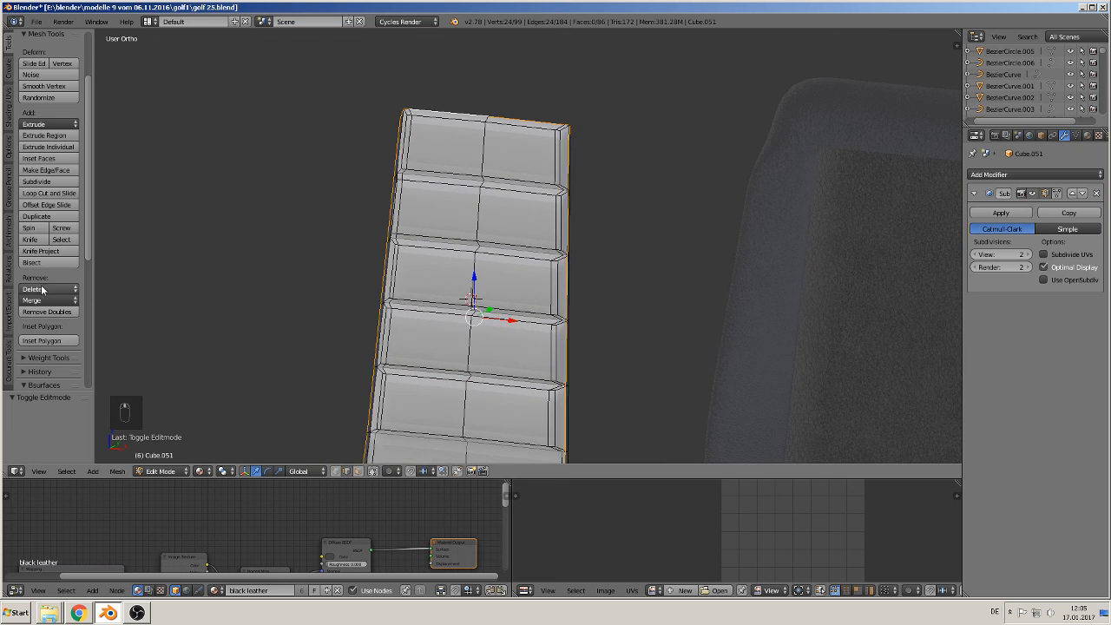
pyautogui.click(11, 105)
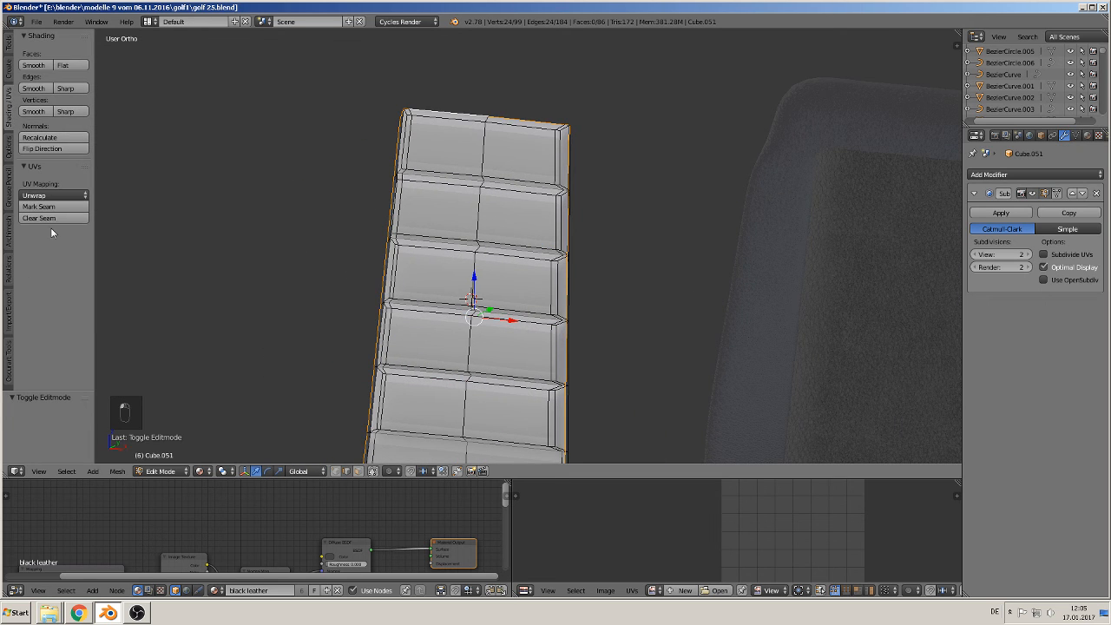
pyautogui.click(38, 207)
# Apply the grey panel's Subdivision Surface modifier and check the resulting mesh
pyautogui.moveTo(307, 283); pyautogui.dragTo(435, 236, button='middle')
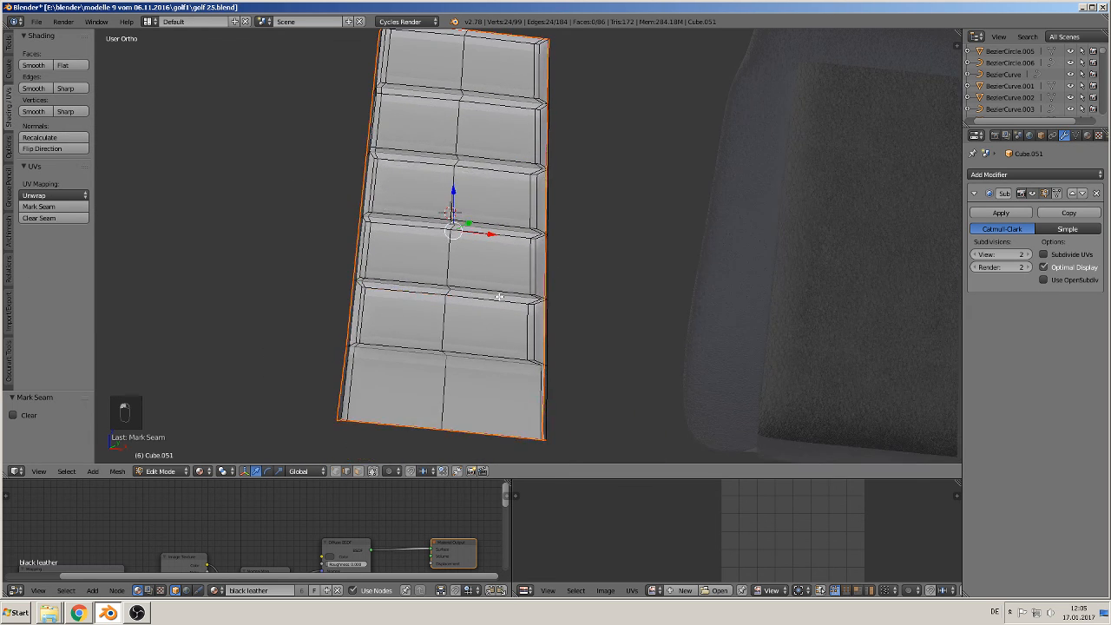
pyautogui.moveTo(500, 297); pyautogui.dragTo(494, 287, button='middle')
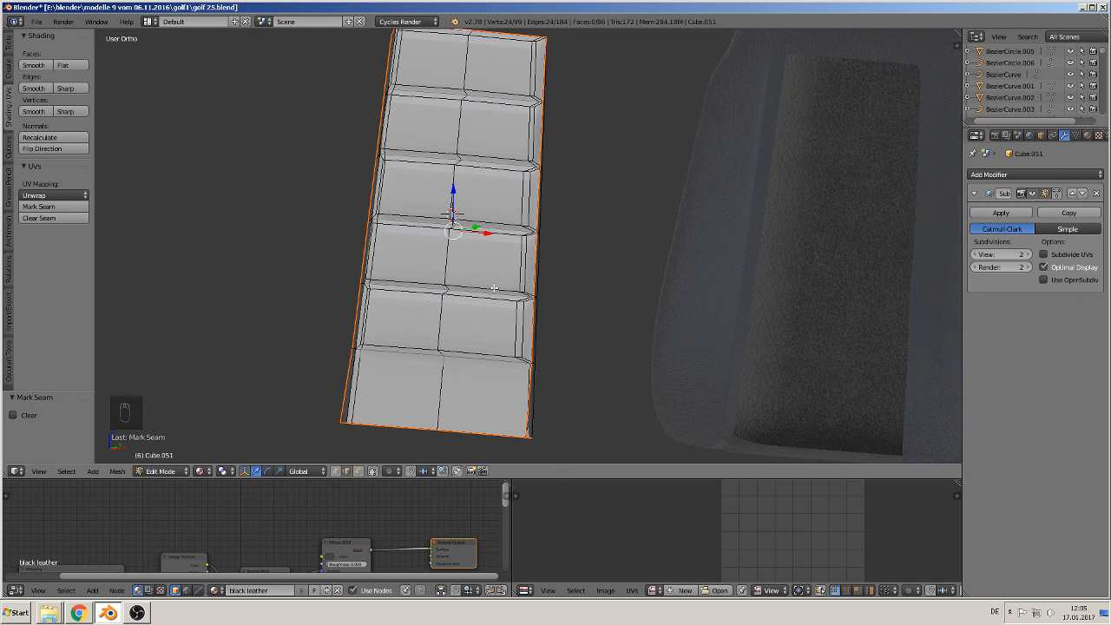
pyautogui.press('Tab')
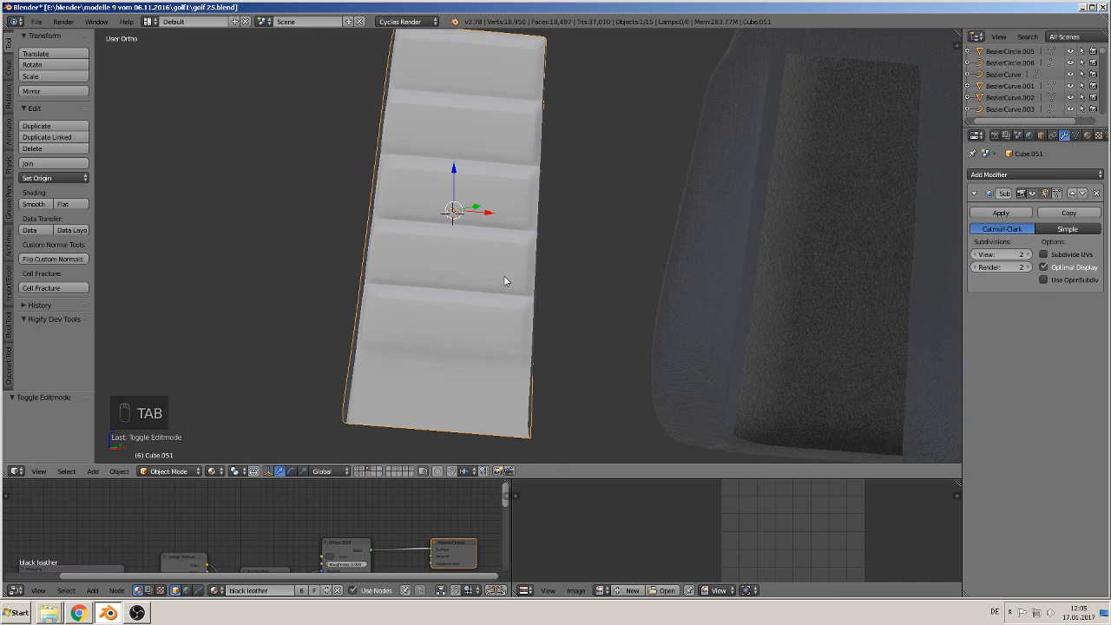
pyautogui.click(1010, 214)
pyautogui.press('Tab')
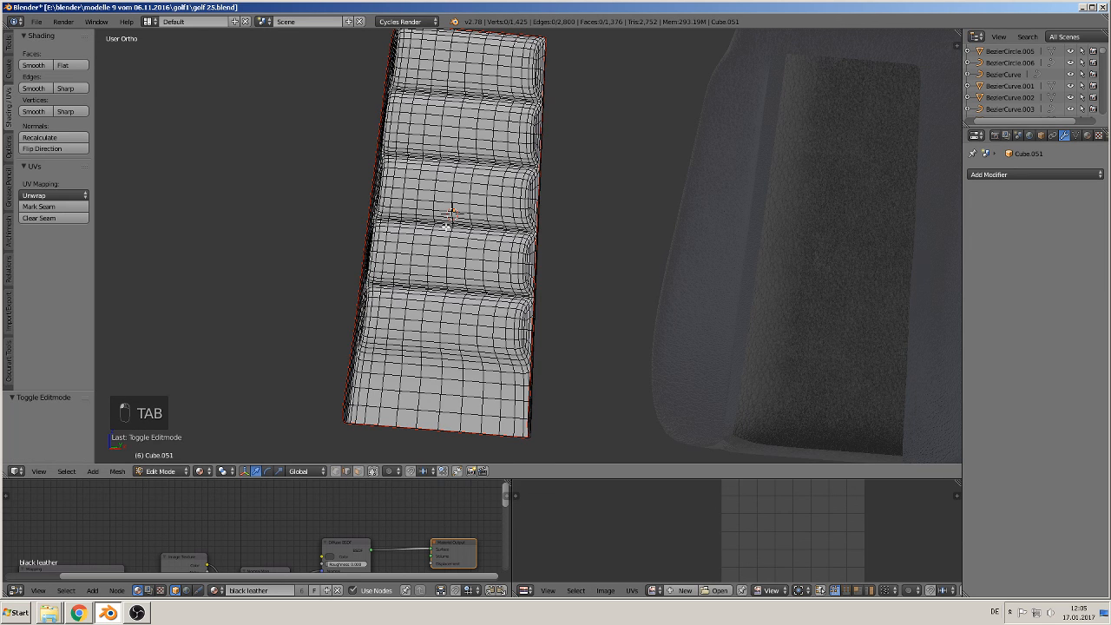
pyautogui.press('Tab')
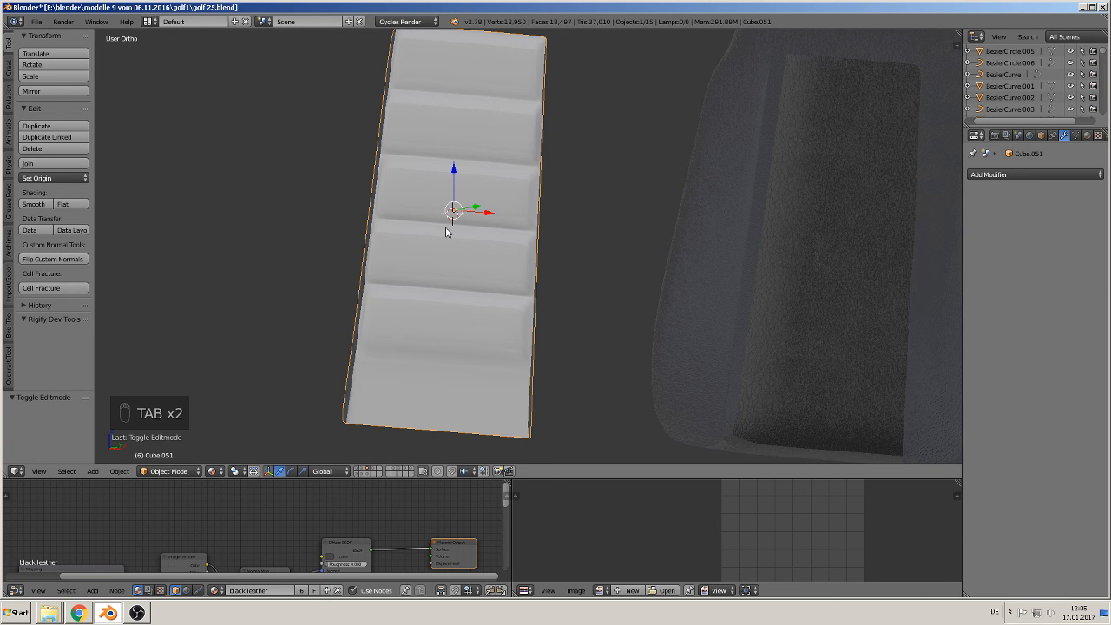
# Select the panel's entire mesh in Edit Mode and unwrap it
pyautogui.press('Tab')
pyautogui.press('a')
pyautogui.press('a')
pyautogui.press('a')
pyautogui.press('a')
pyautogui.press('a')
pyautogui.press('a')
pyautogui.press('a')
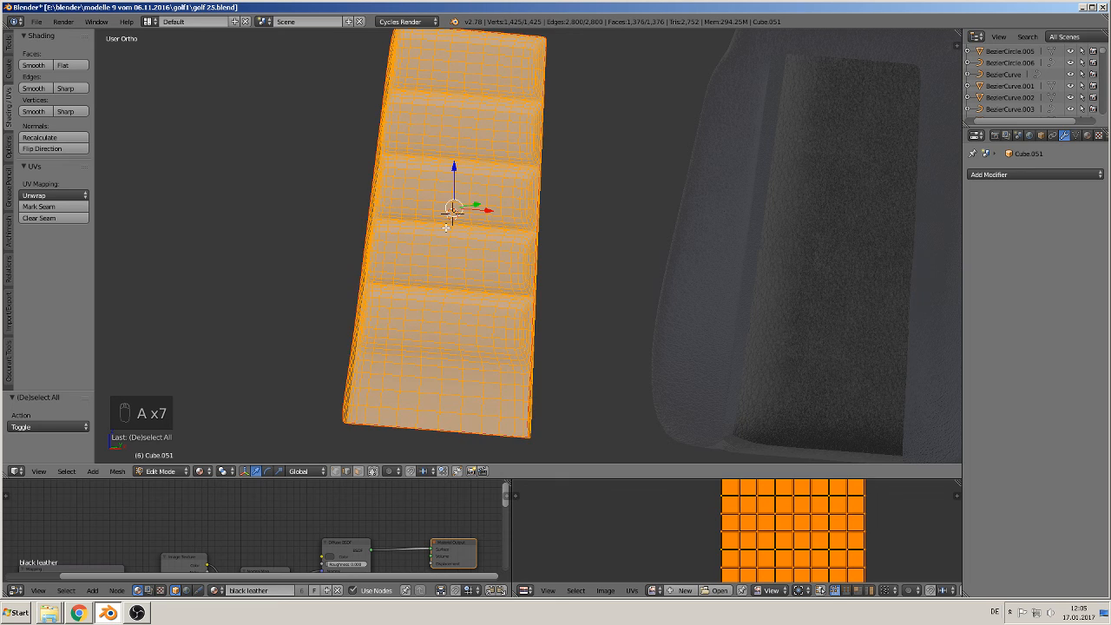
pyautogui.press('u')
pyautogui.click(446, 227)
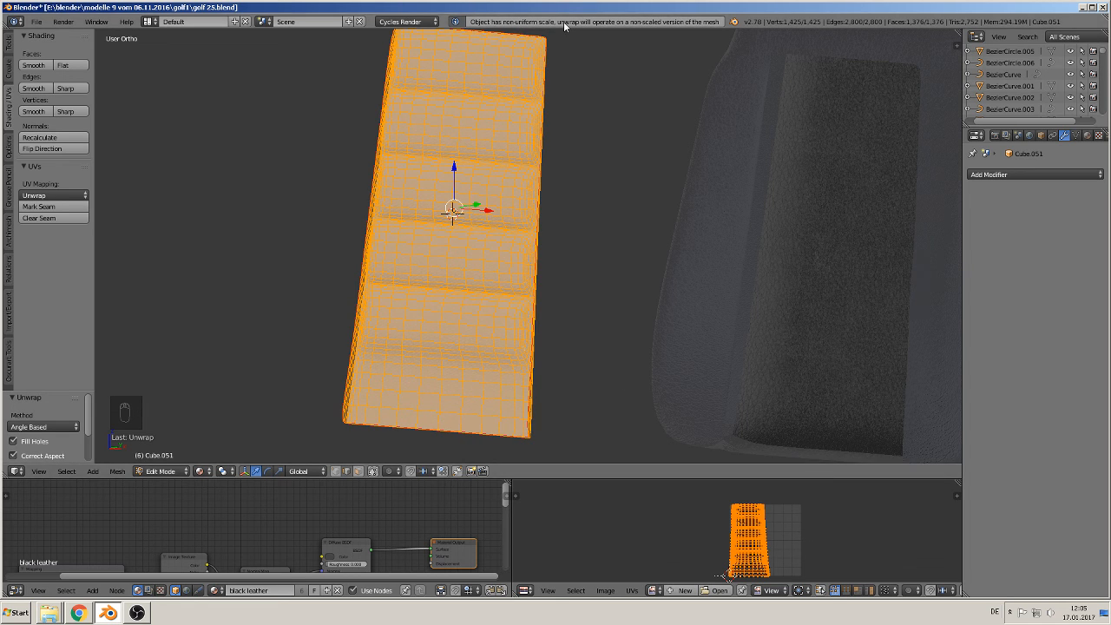
# Apply the panel's rotation and scale in Object Mode
pyautogui.press('Tab')
pyautogui.click(119, 471)
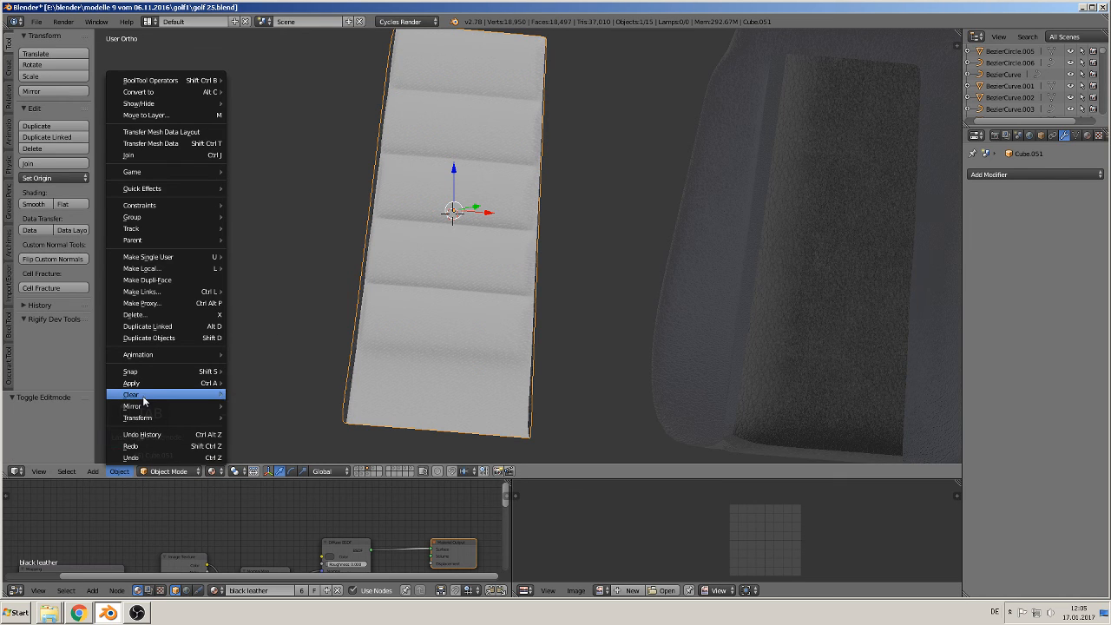
pyautogui.moveTo(135, 383)
pyautogui.click(295, 416)
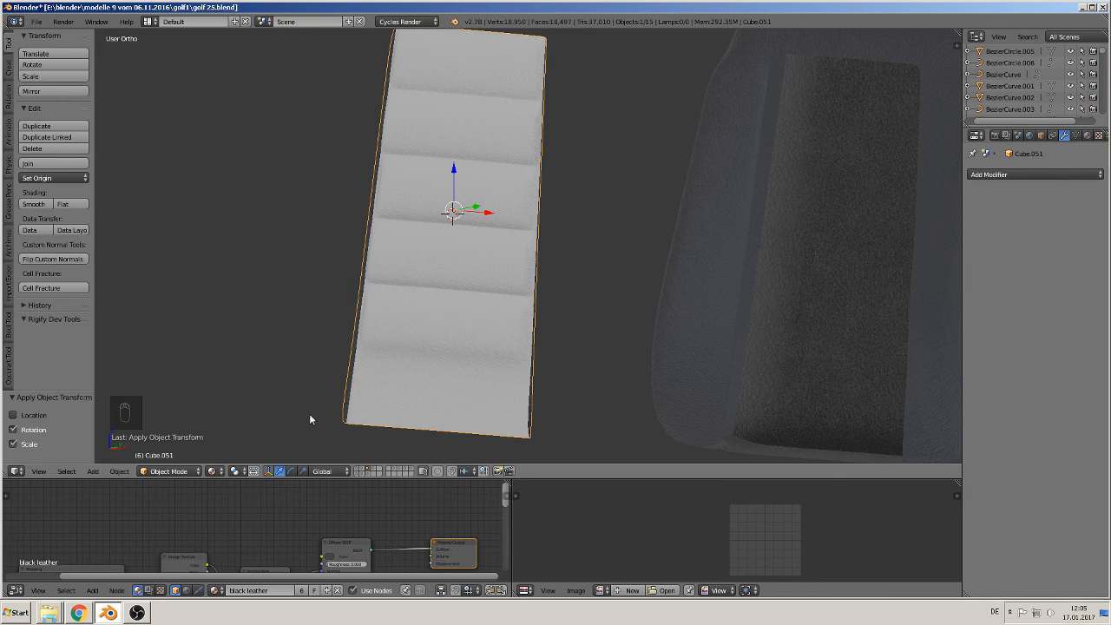
# Unwrap the whole panel mesh again using the applied scale and inspect the cotton texture up close
pyautogui.press('Tab')
pyautogui.press('u')
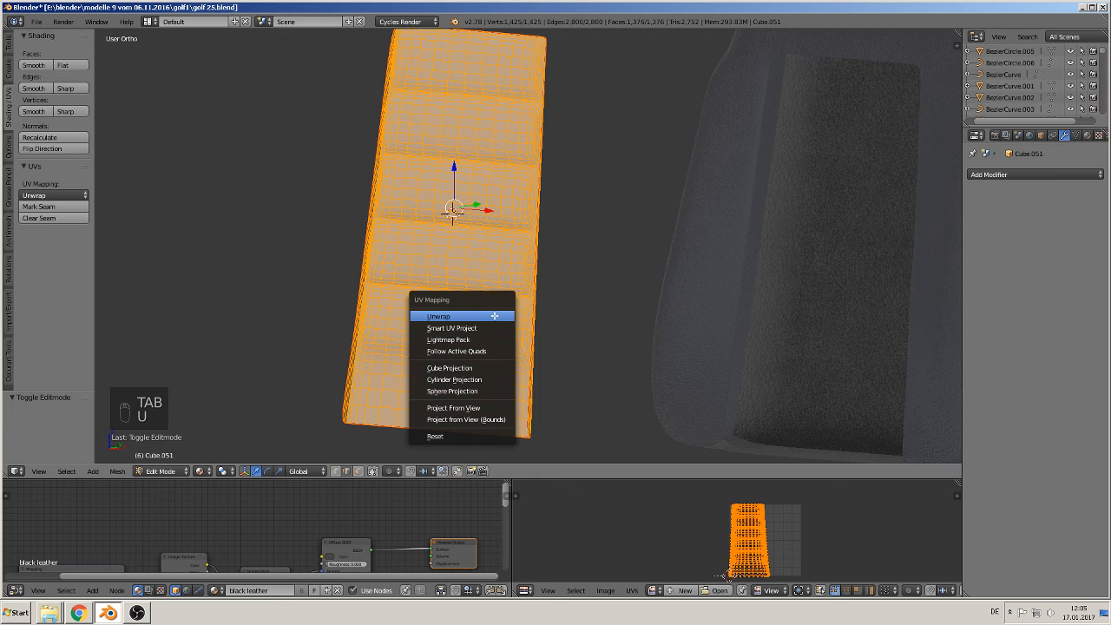
pyautogui.click(494, 315)
pyautogui.press('Tab')
pyautogui.scroll(-4, 531, 345)
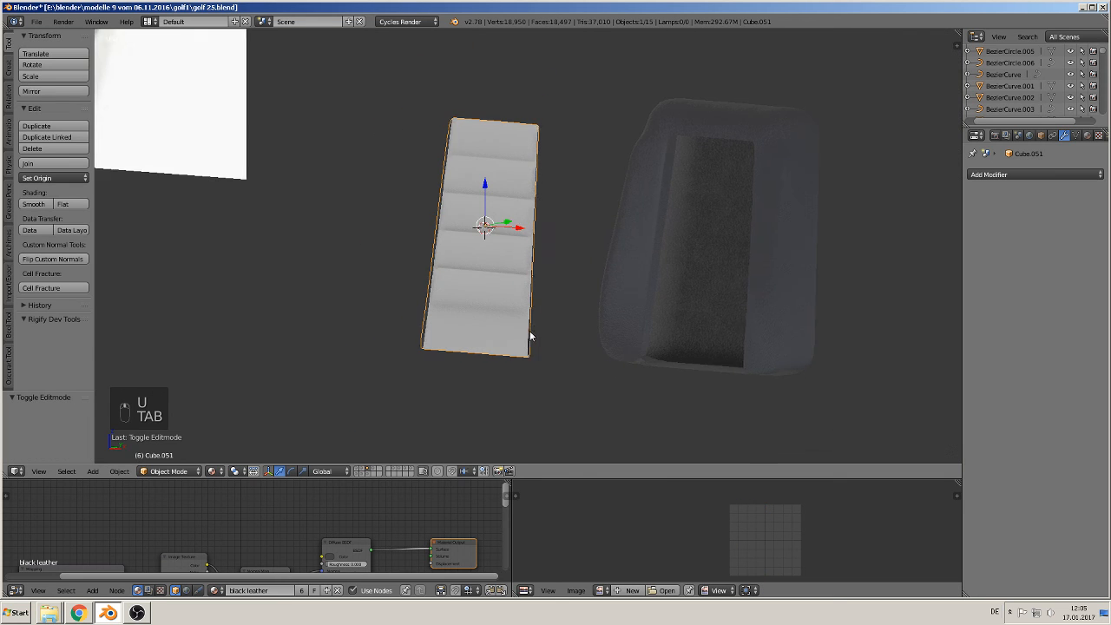
pyautogui.scroll(8, 495, 314)
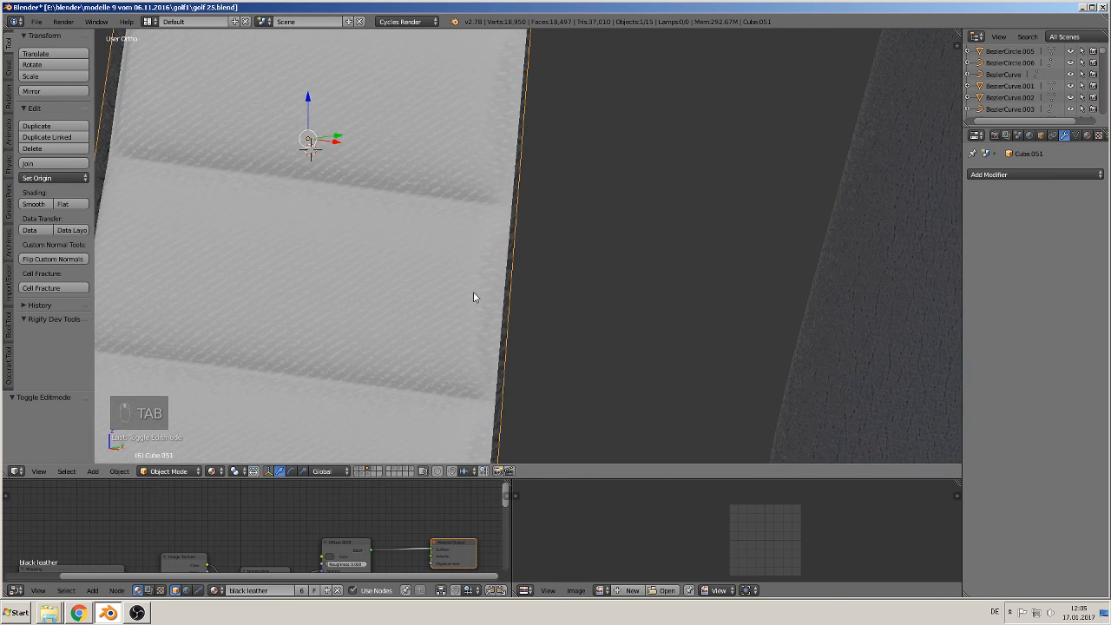
# Remove the black leather material slot from the panel so only grey cotton remains
pyautogui.click(1088, 137)
pyautogui.click(1012, 192)
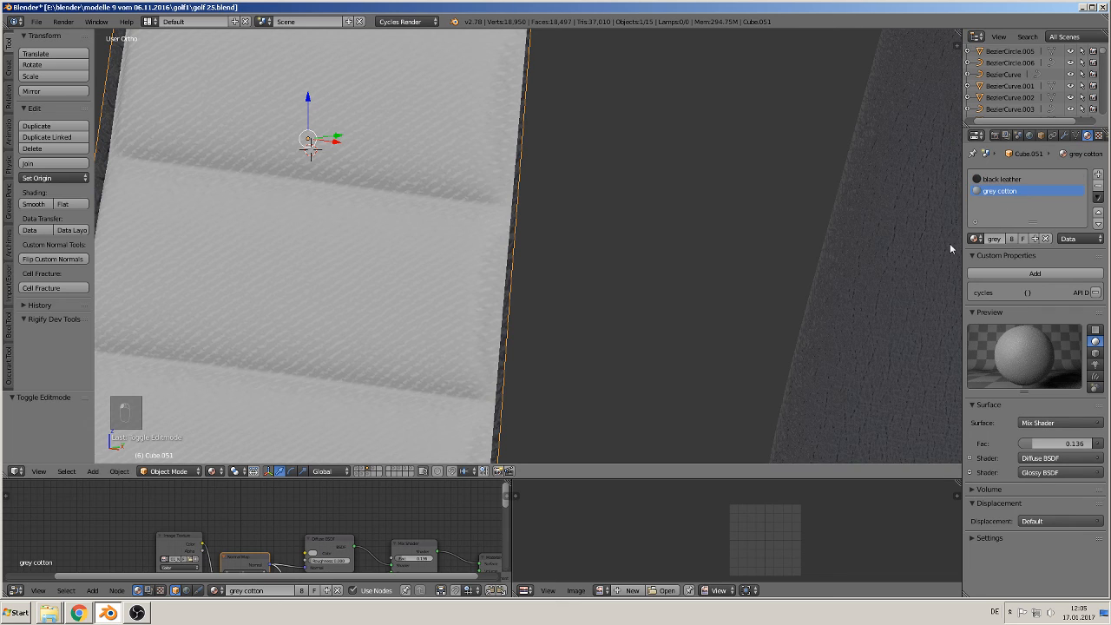
pyautogui.click(1018, 179)
pyautogui.click(1099, 186)
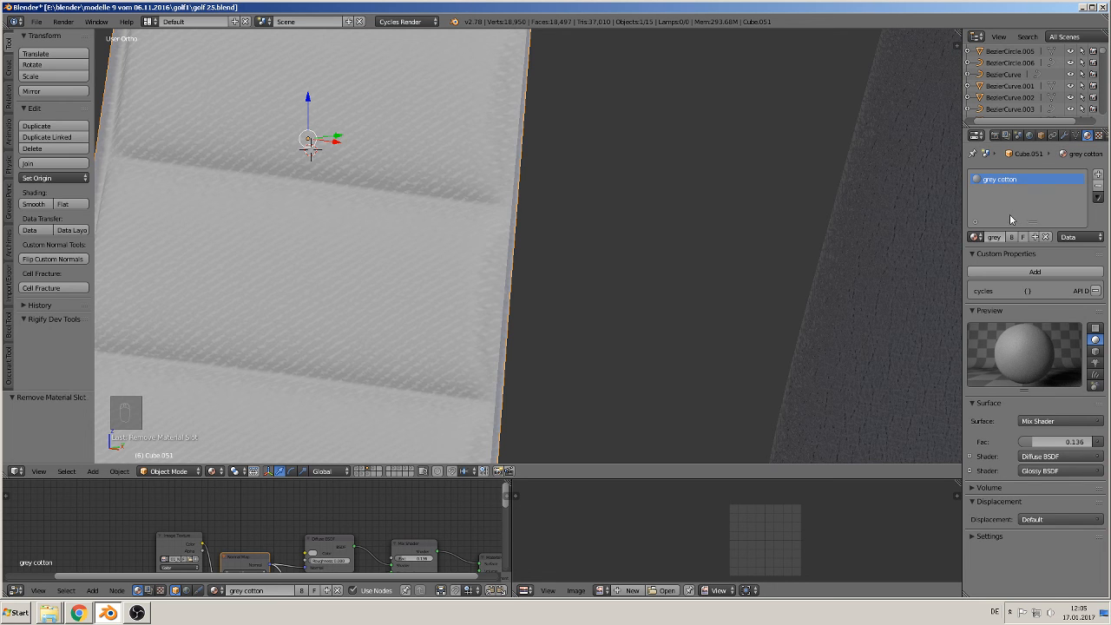
# Move the grey panel about 2.168 along X into the recess of the leather backrest
pyautogui.scroll(-6, 686, 276)
pyautogui.scroll(-2, 668, 287)
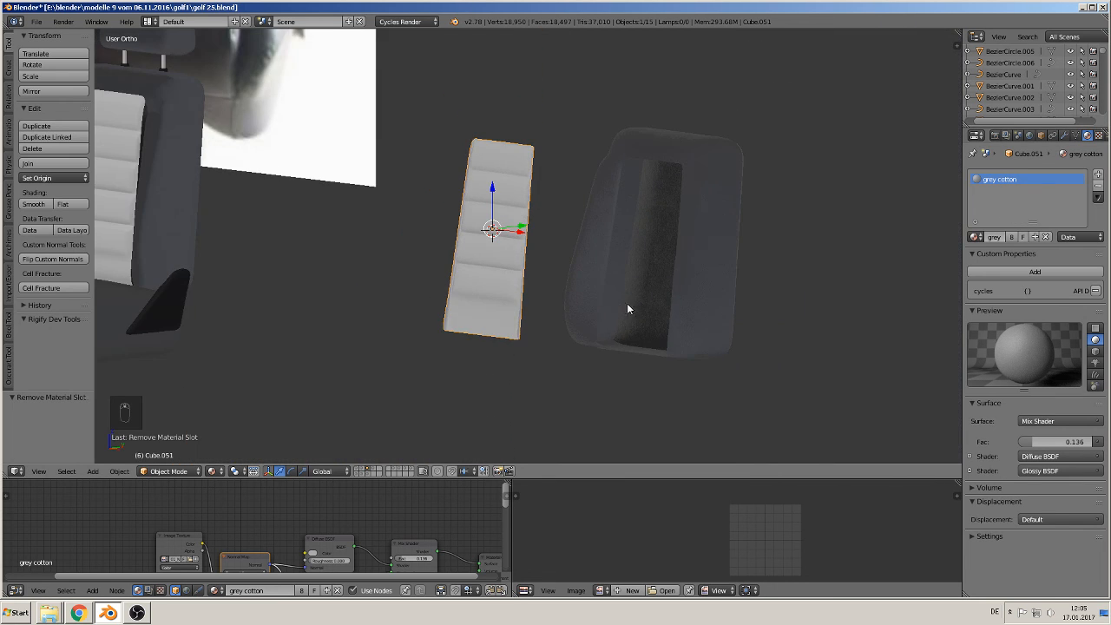
pyautogui.moveTo(627, 309); pyautogui.dragTo(571, 242, button='middle')
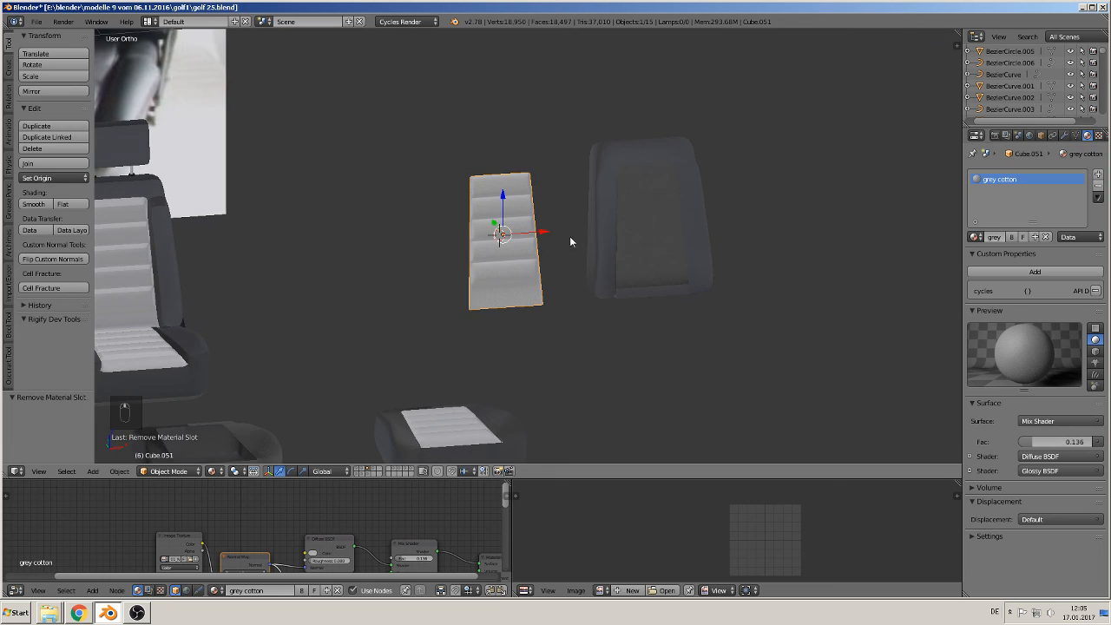
pyautogui.press('g')
pyautogui.press('x')
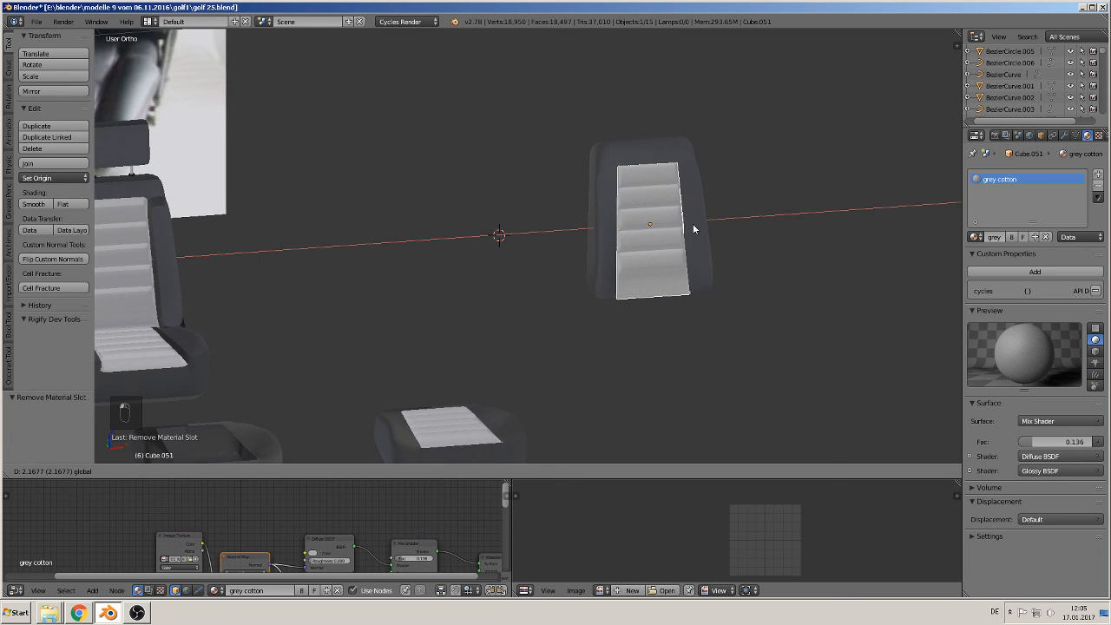
pyautogui.click(693, 229)
# Join the seat cushion's grey panel with the leather seat cushion
pyautogui.moveTo(692, 231); pyautogui.dragTo(390, 365, button='middle')
pyautogui.press('KP_1')
pyautogui.scroll(2, 684, 236)
pyautogui.scroll(-3, 502, 316)
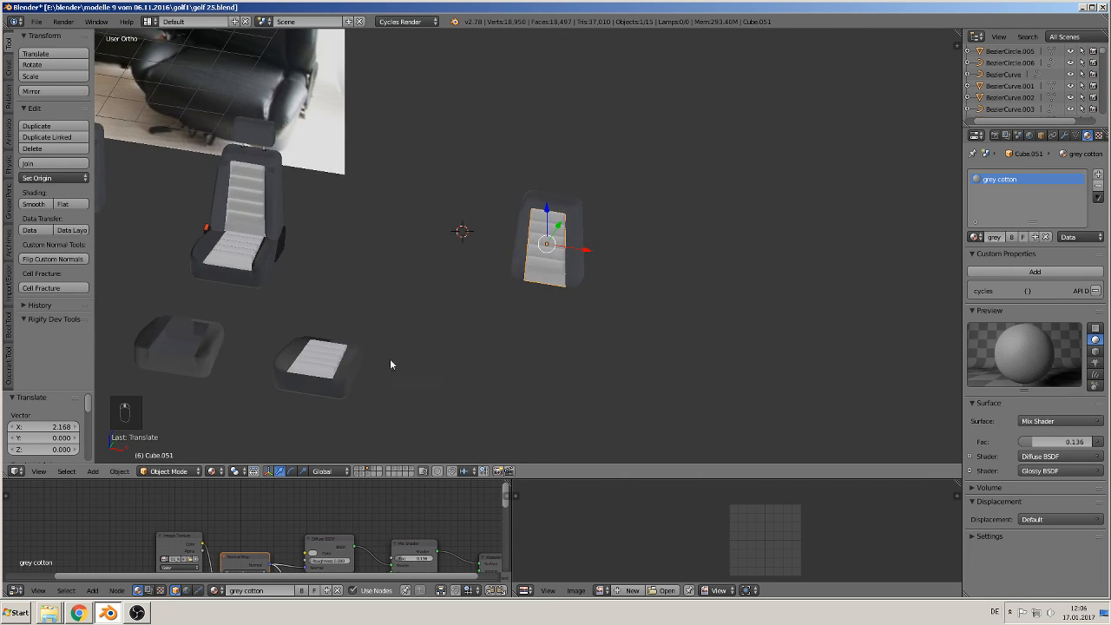
pyautogui.rightClick(325, 363)
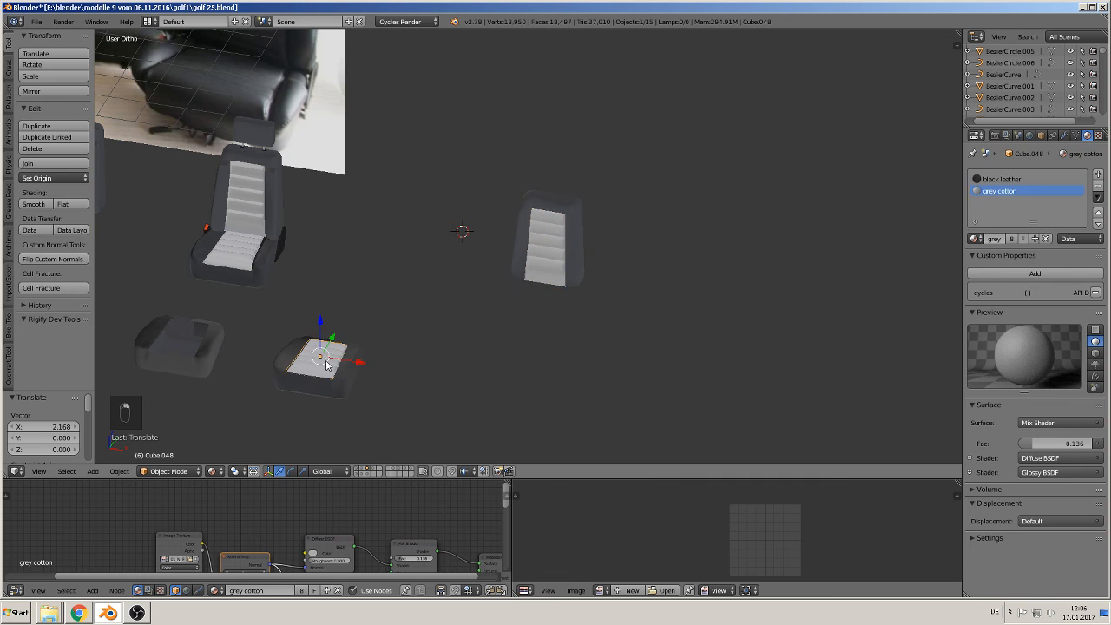
pyautogui.click(49, 166)
# Join the backrest's grey panel with the leather backrest
pyautogui.rightClick(544, 248)
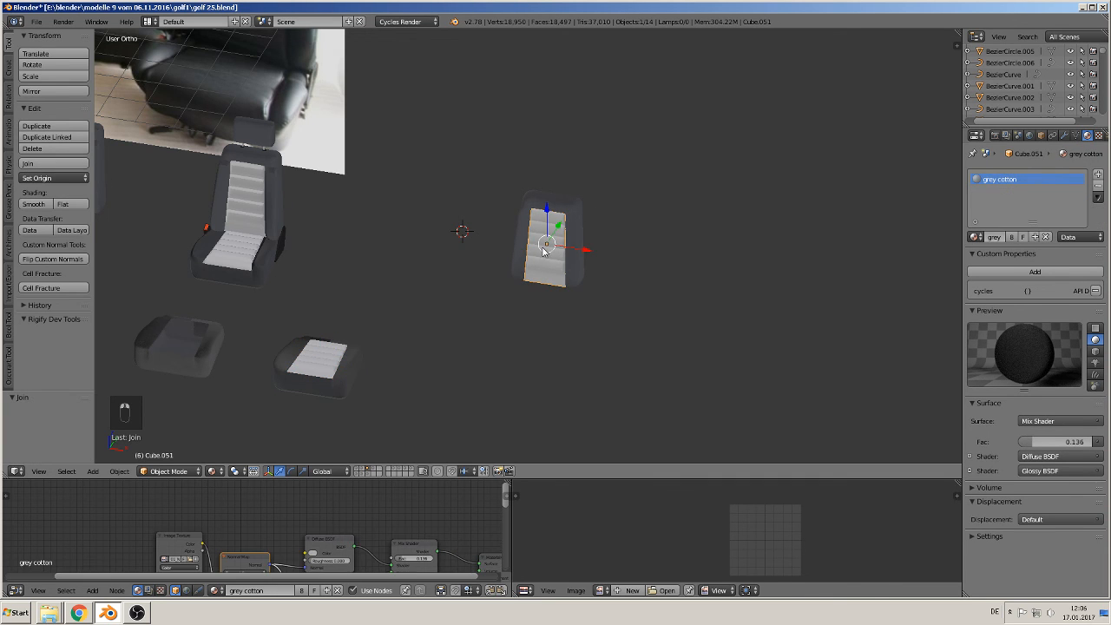
pyautogui.keyDown('shift'); pyautogui.rightClick(518, 246); pyautogui.keyUp('shift')
pyautogui.click(50, 164)
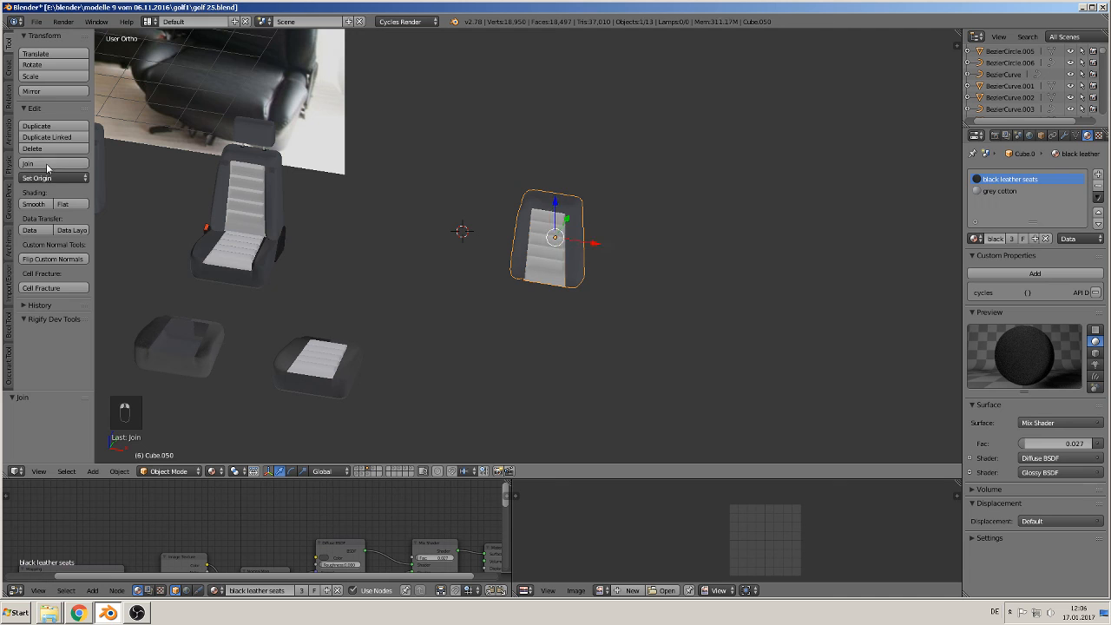
# Move the joined seat cushion along X and 4.72 along Y to sit beneath the backrest
pyautogui.rightClick(357, 372)
pyautogui.moveTo(357, 372); pyautogui.dragTo(506, 432)
pyautogui.moveTo(504, 432); pyautogui.dragTo(417, 441, button='middle')
pyautogui.moveTo(514, 374); pyautogui.dragTo(689, 342)
# Shift the seat cushion 0.076 along X in front view to centre it under the backrest
pyautogui.press('KP_1')
pyautogui.scroll(7, 727, 331)
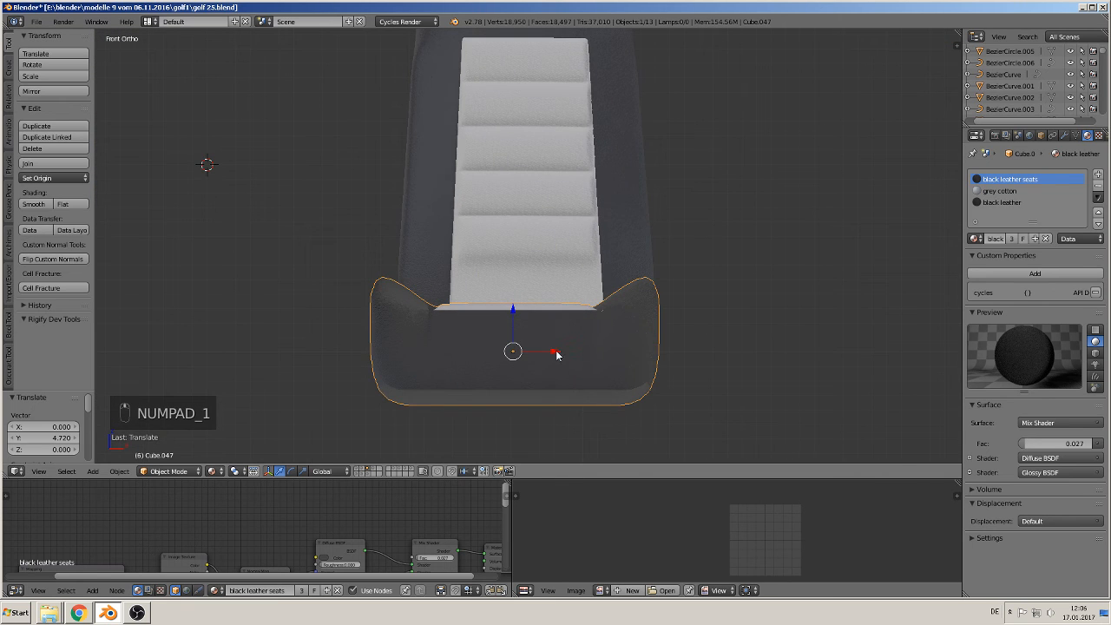
pyautogui.moveTo(556, 354); pyautogui.dragTo(563, 351)
pyautogui.moveTo(564, 351); pyautogui.dragTo(500, 329, button='middle')
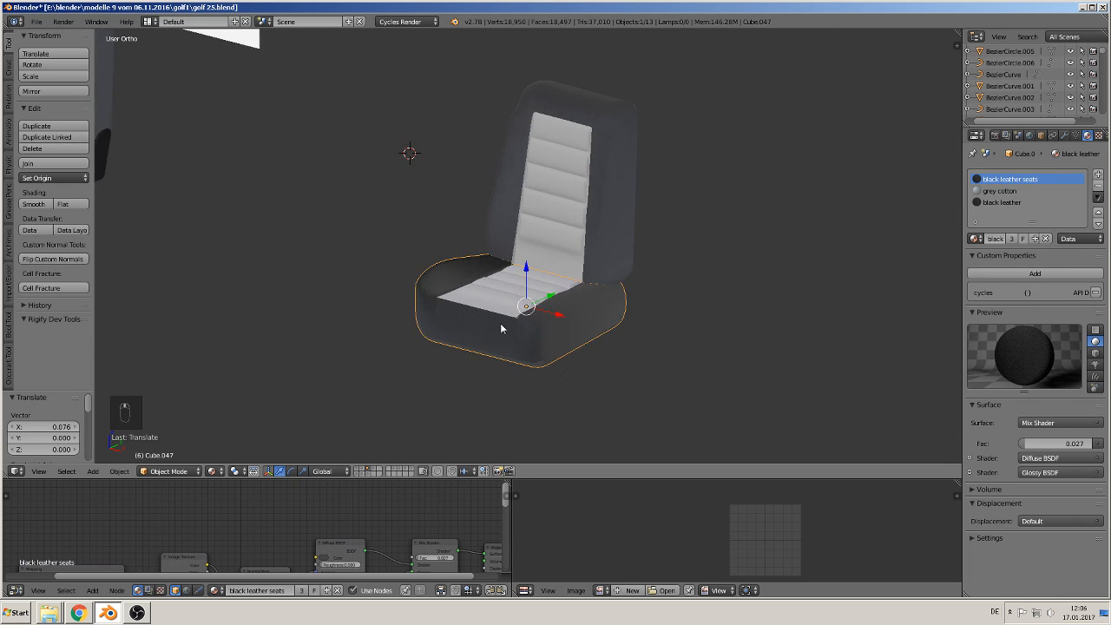
# Try to join the original seat's headrest with its two support posts, and undo the join
pyautogui.scroll(-2, 500, 328)
pyautogui.keyDown('shift'); pyautogui.moveTo(397, 271); pyautogui.dragTo(522, 323, button='middle'); pyautogui.keyUp('shift')
pyautogui.rightClick(428, 153)
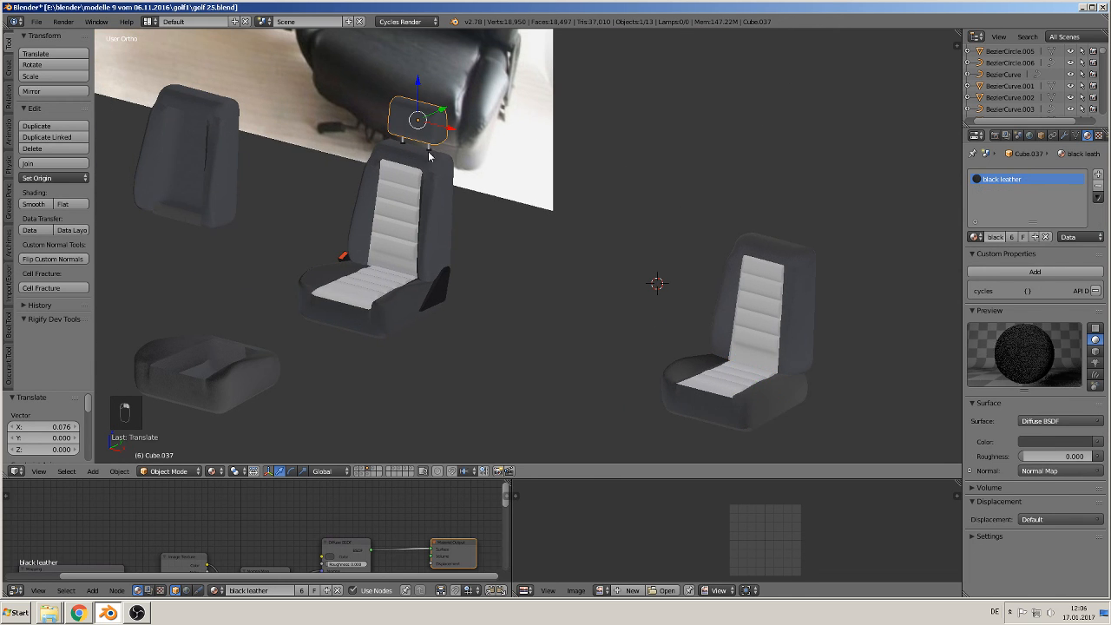
pyautogui.keyDown('shift'); pyautogui.moveTo(408, 146); pyautogui.dragTo(561, 278, button='middle'); pyautogui.keyUp('shift')
pyautogui.scroll(7, 561, 278)
pyautogui.moveTo(619, 305); pyautogui.dragTo(640, 278, button='middle')
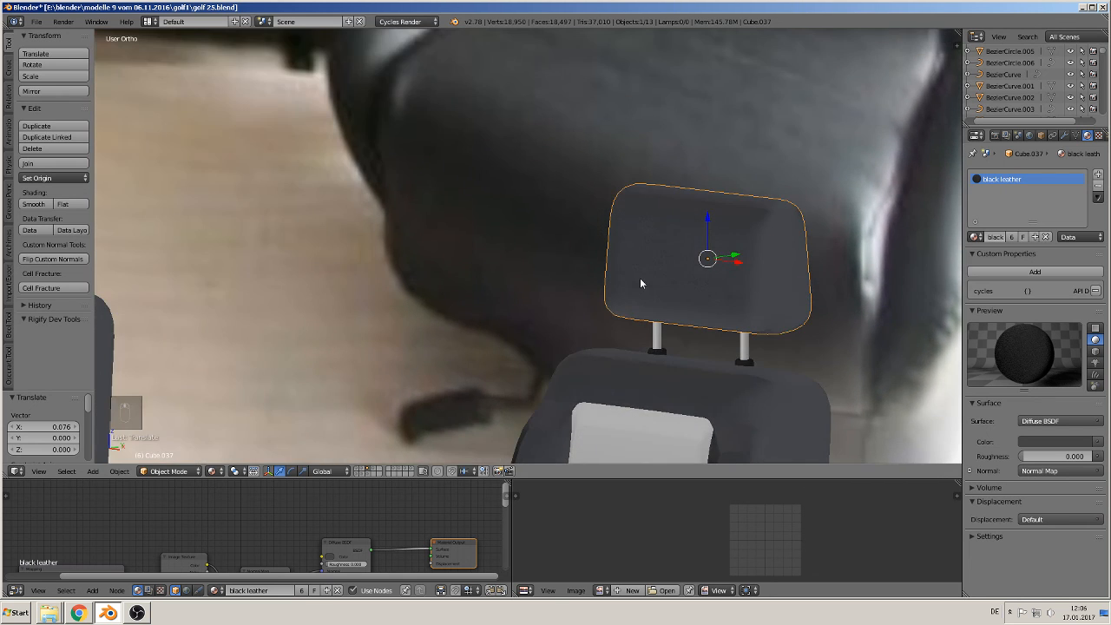
pyautogui.scroll(1, 659, 336)
pyautogui.scroll(1, 714, 373)
pyautogui.keyDown('shift'); pyautogui.moveTo(712, 362); pyautogui.dragTo(535, 248, button='middle'); pyautogui.keyUp('shift')
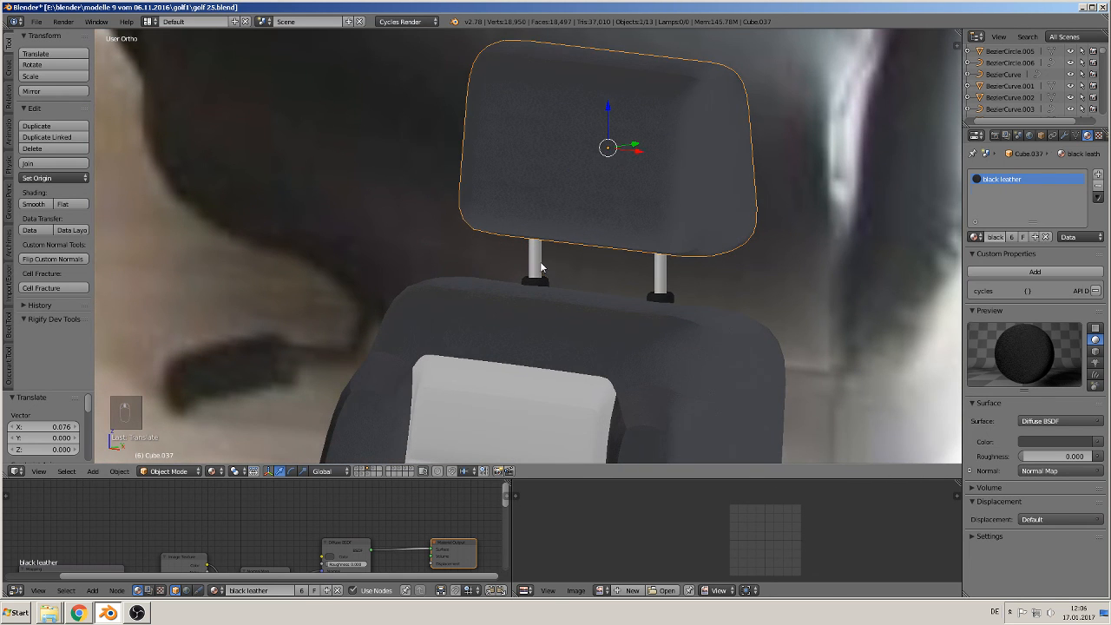
pyautogui.keyDown('shift'); pyautogui.click(540, 263); pyautogui.keyUp('shift')
pyautogui.keyDown('shift'); pyautogui.click(660, 285); pyautogui.keyUp('shift')
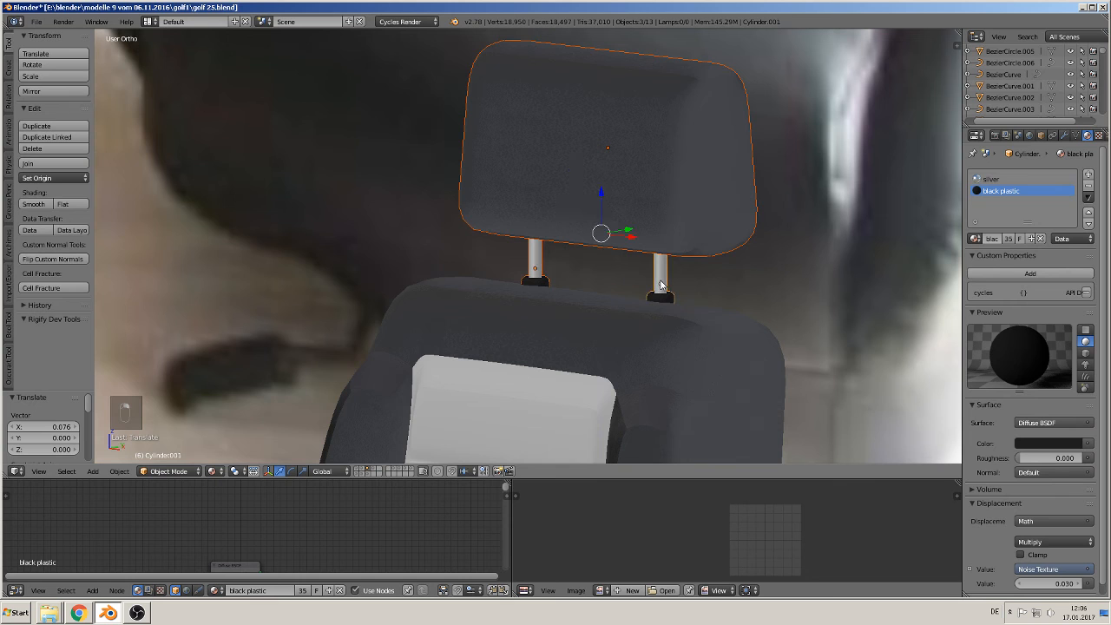
pyautogui.click(38, 164)
pyautogui.scroll(-5, 337, 254)
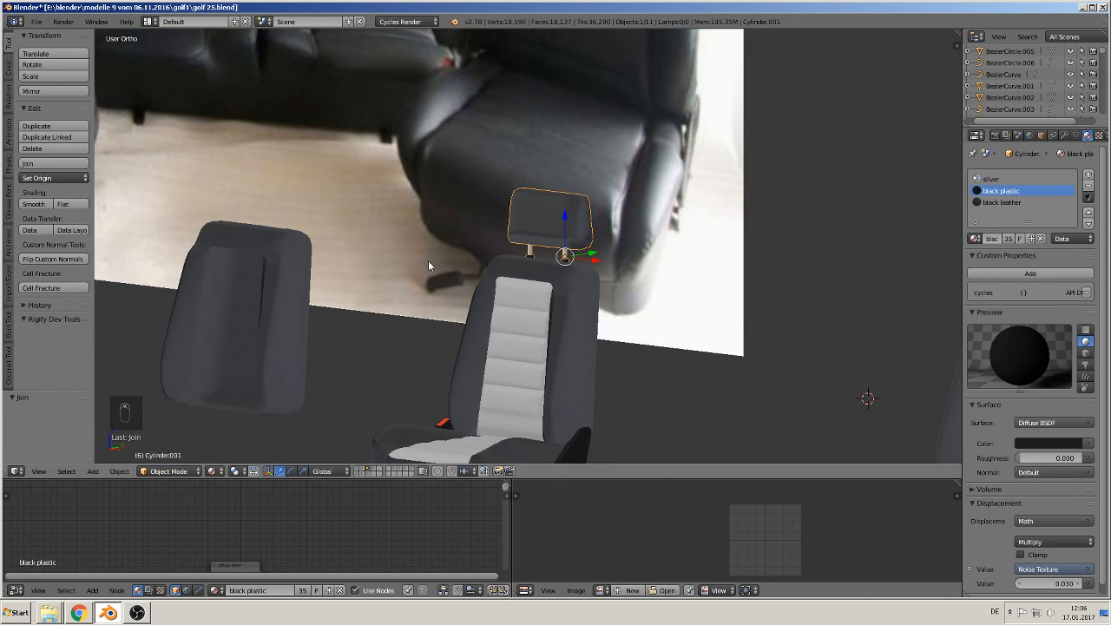
pyautogui.scroll(1, 428, 262)
pyautogui.hotkey('ctrl', 'z')
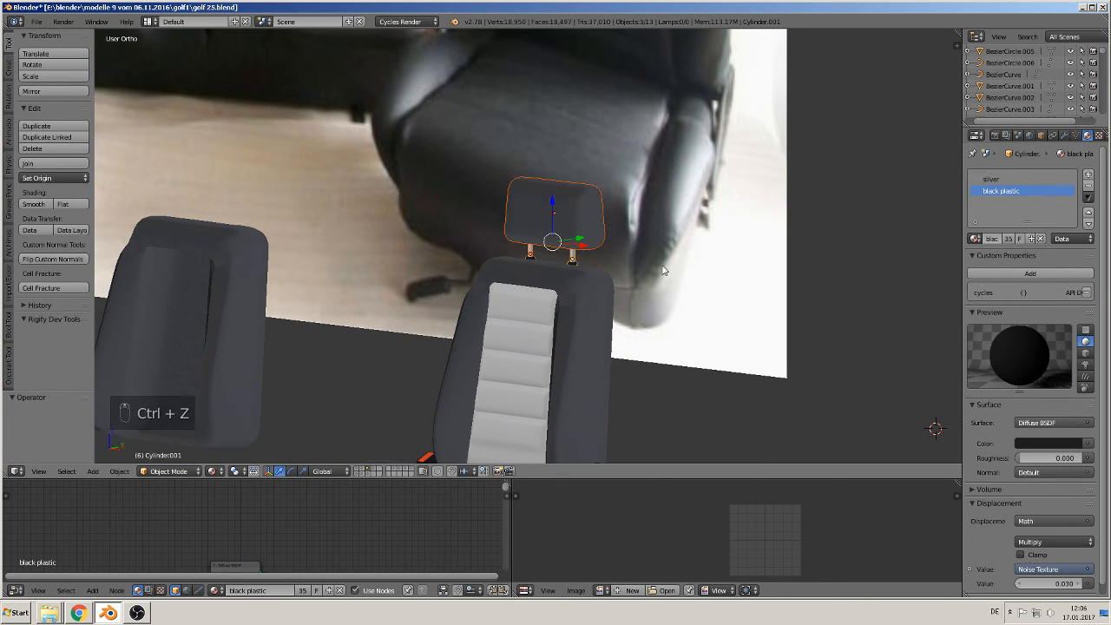
# Apply the subdivision surface modifiers of the headrest and its support posts
pyautogui.rightClick(569, 221)
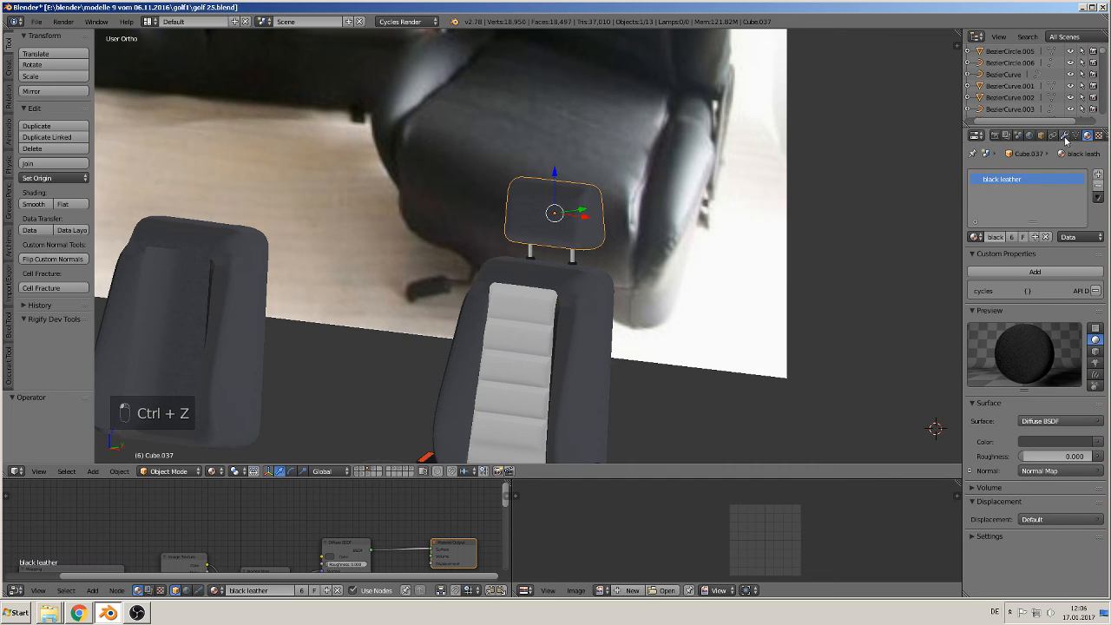
pyautogui.click(1064, 137)
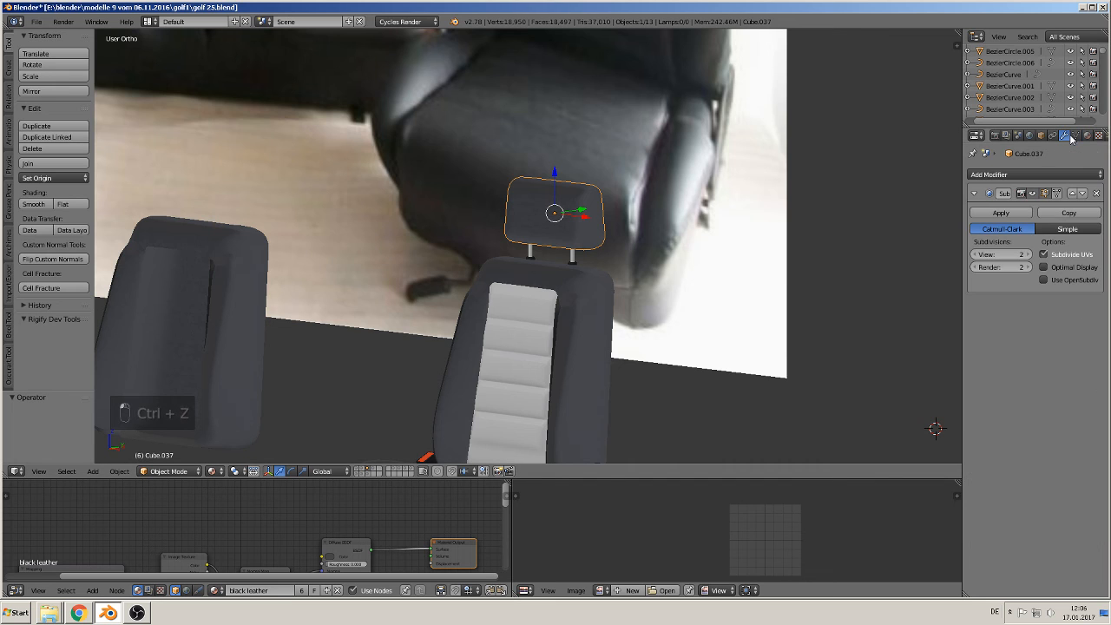
pyautogui.click(1002, 214)
pyautogui.scroll(4, 629, 260)
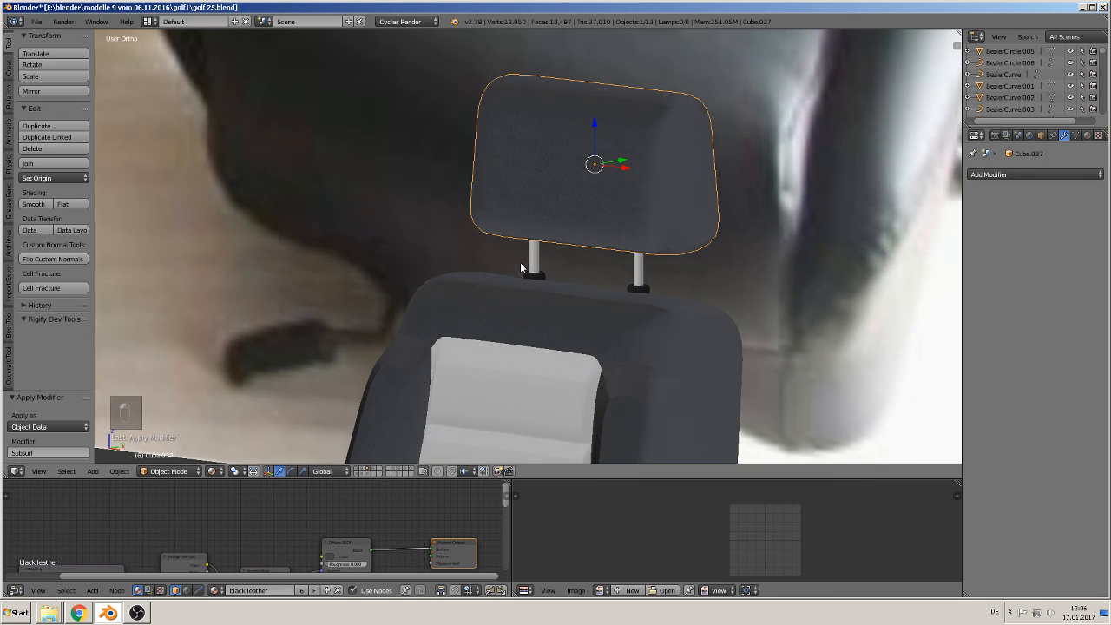
pyautogui.keyDown('shift'); pyautogui.rightClick(530, 262); pyautogui.keyUp('shift')
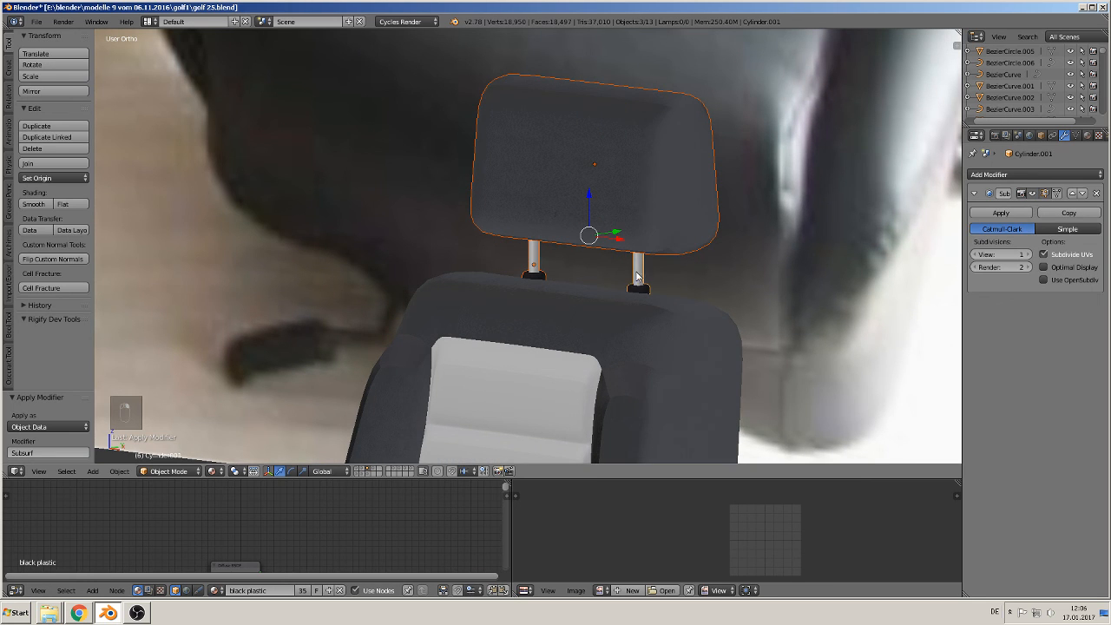
pyautogui.rightClick(641, 273)
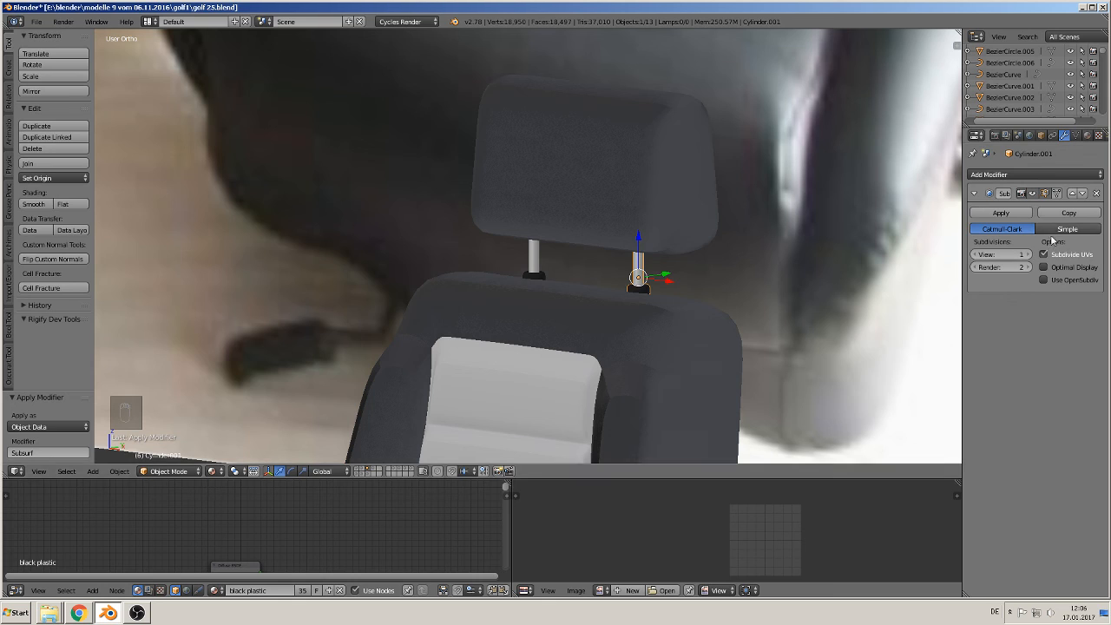
pyautogui.click(1035, 193)
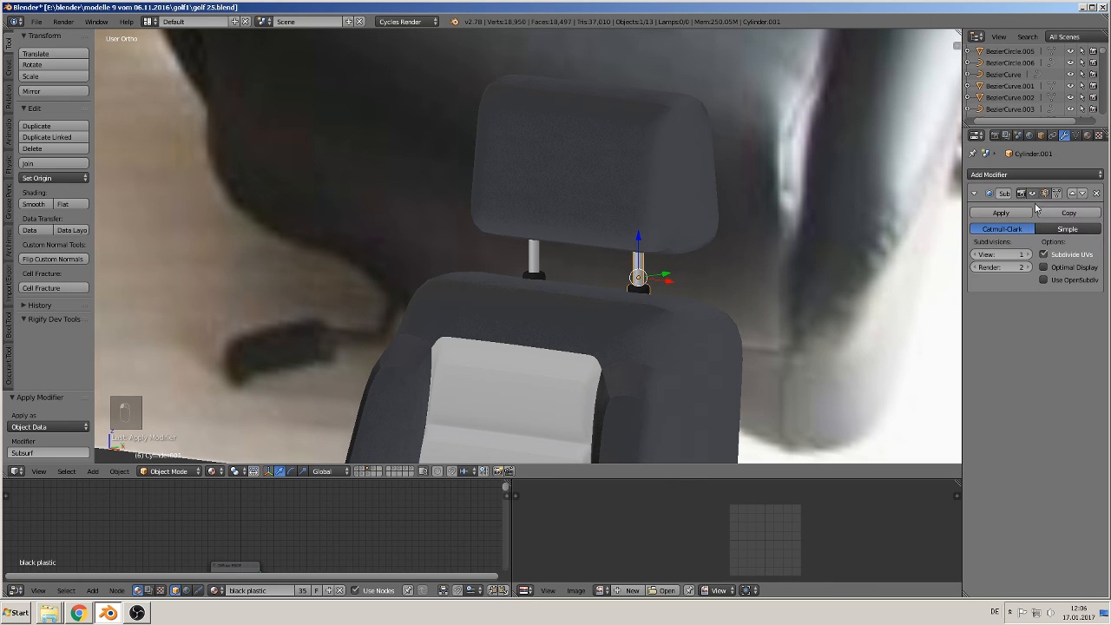
pyautogui.click(1001, 213)
# Join the two support posts with the headrest, keeping the headrest as the active object
pyautogui.click(538, 273)
pyautogui.keyDown('shift'); pyautogui.click(638, 280); pyautogui.keyUp('shift')
pyautogui.keyDown('shift'); pyautogui.click(592, 216); pyautogui.keyUp('shift')
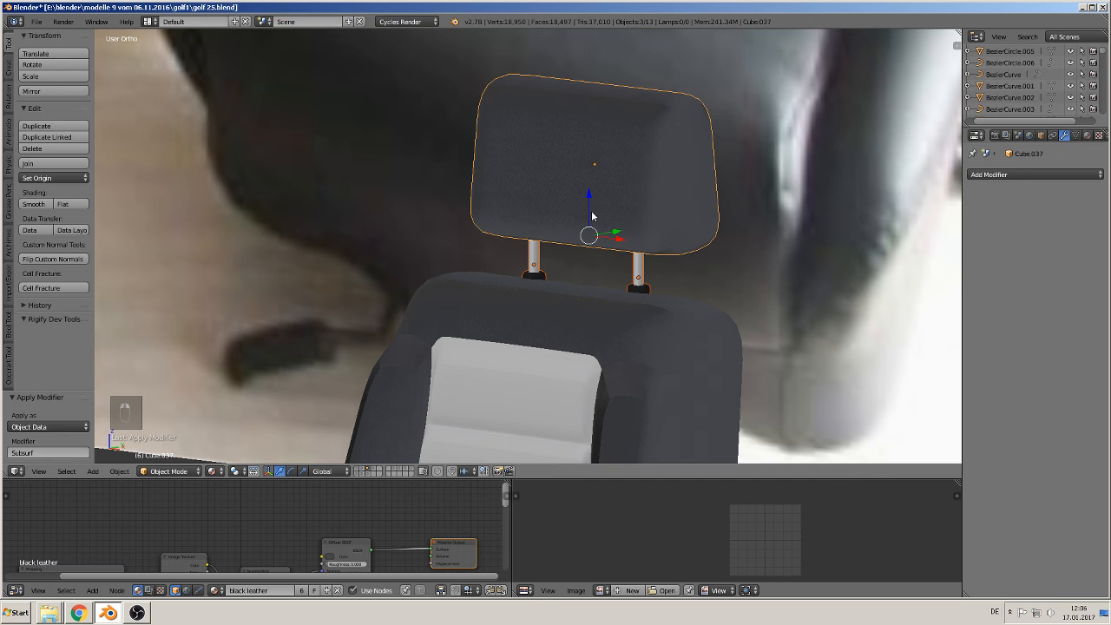
pyautogui.click(36, 164)
pyautogui.scroll(-6, 510, 302)
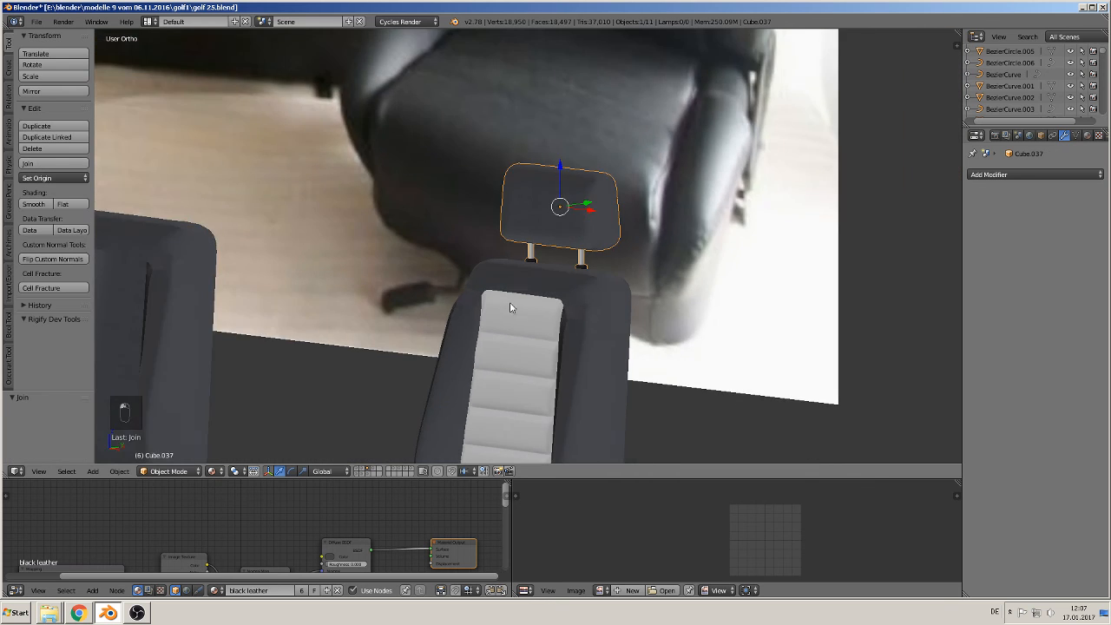
# Move the joined headrest 7.799 along X so it sits above the new seat's backrest
pyautogui.moveTo(524, 321); pyautogui.dragTo(552, 269, button='middle')
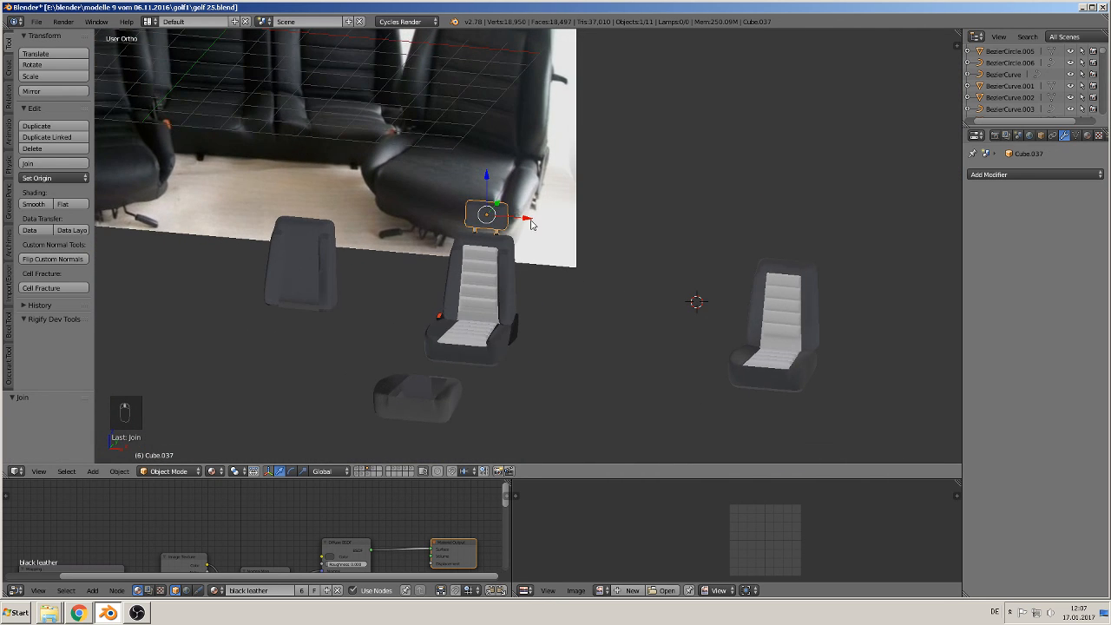
pyautogui.moveTo(531, 222); pyautogui.dragTo(832, 276)
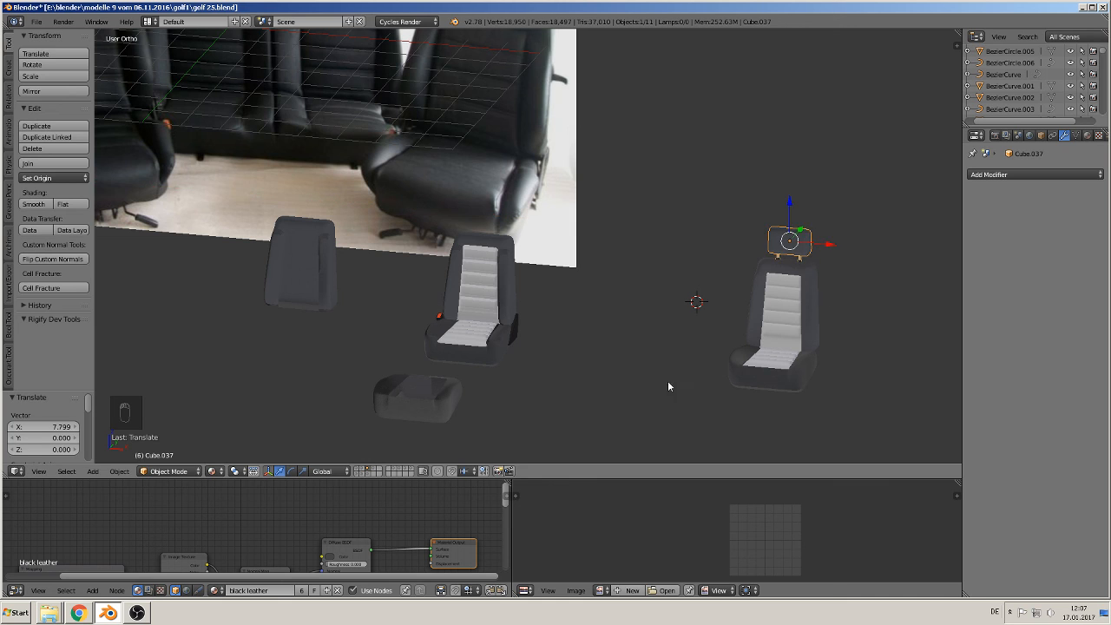
pyautogui.scroll(3, 608, 368)
pyautogui.scroll(-1, 686, 330)
pyautogui.press('KP_1')
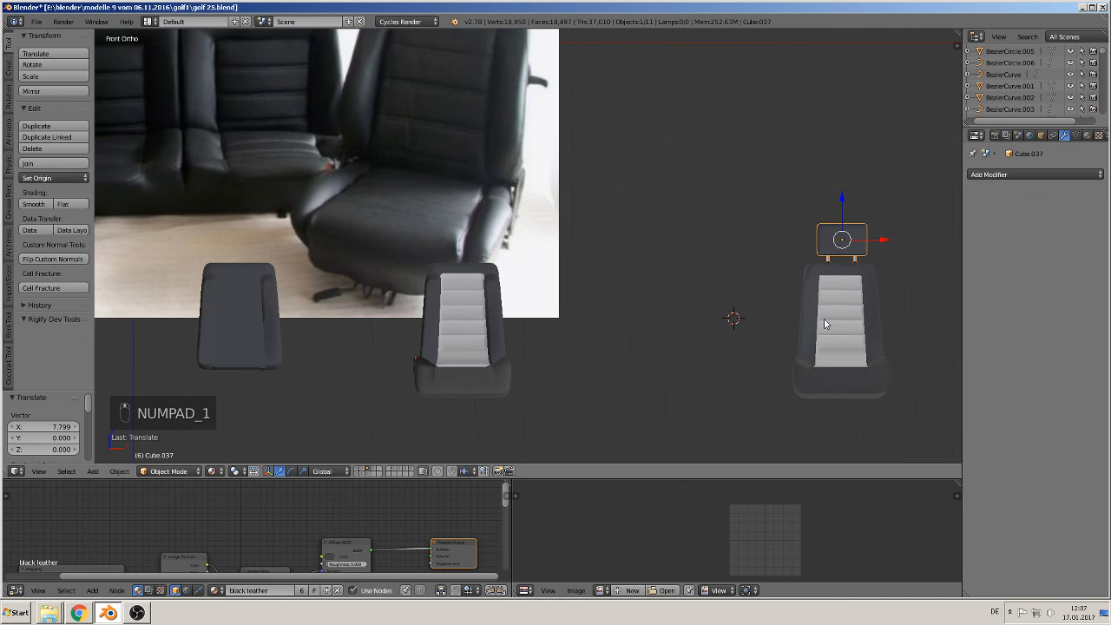
# Apply the Edge Split modifier of the red belt buckle beside the original seat
pyautogui.scroll(1, 862, 320)
pyautogui.moveTo(478, 409); pyautogui.dragTo(417, 310, button='middle')
pyautogui.scroll(3, 416, 310)
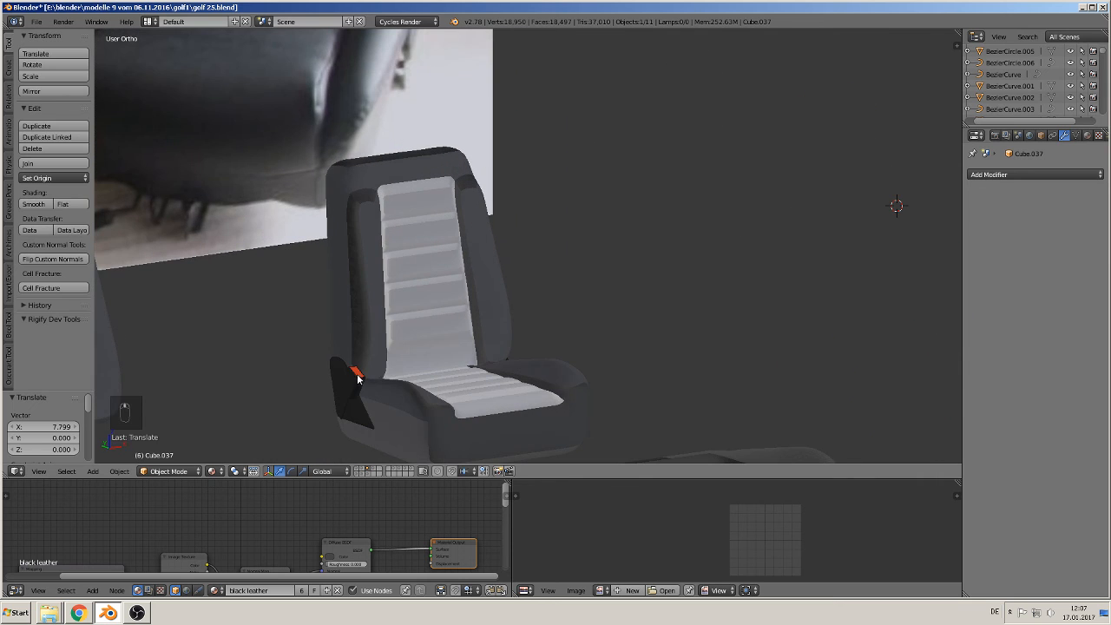
pyautogui.rightClick(352, 380)
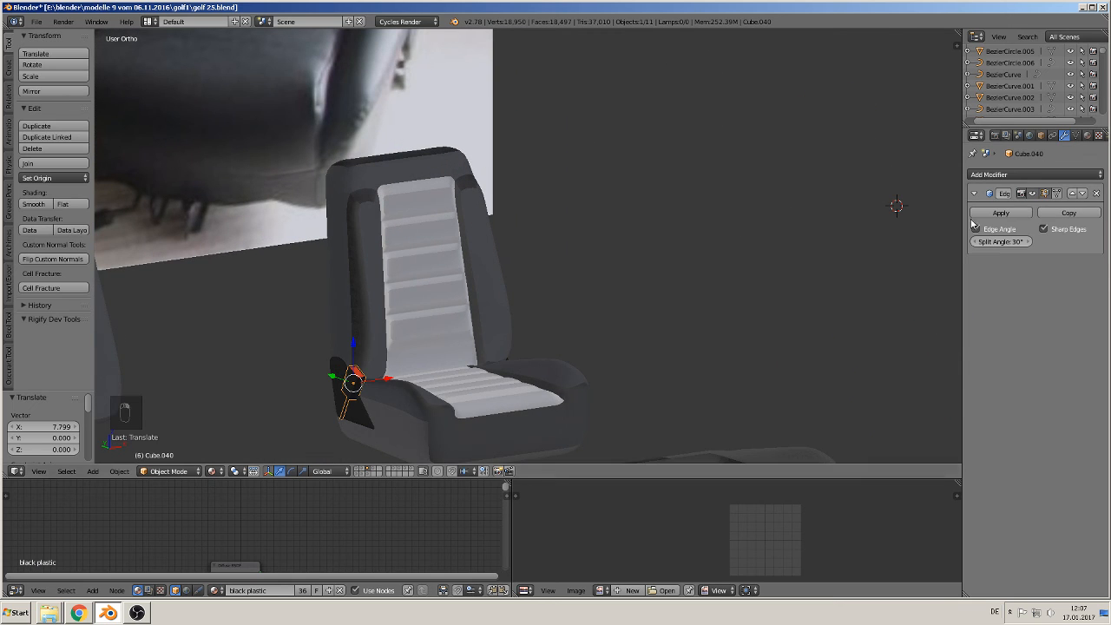
pyautogui.click(1001, 213)
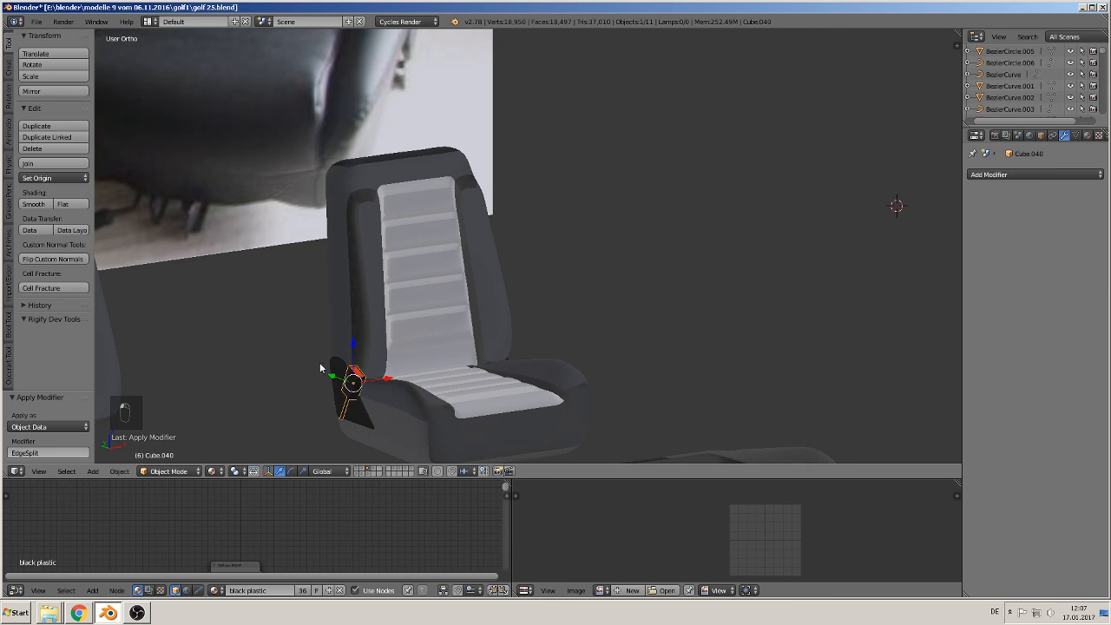
# Set the subdivision view level of the buckle-side black plastic cover to 1 and apply its modifier
pyautogui.rightClick(339, 371)
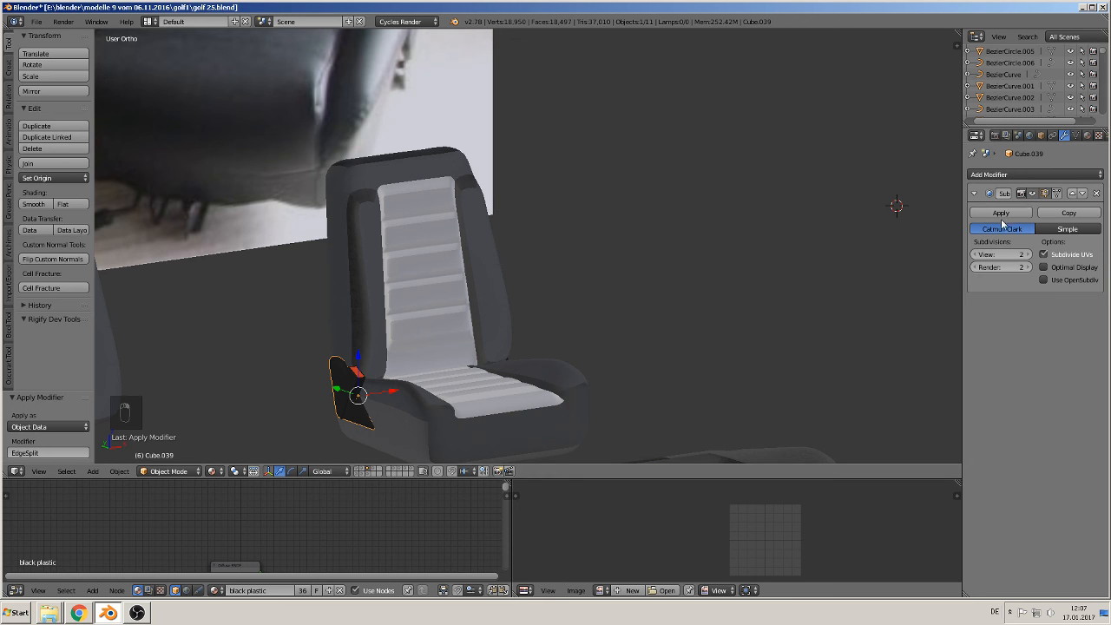
pyautogui.click(975, 254)
pyautogui.scroll(4, 770, 327)
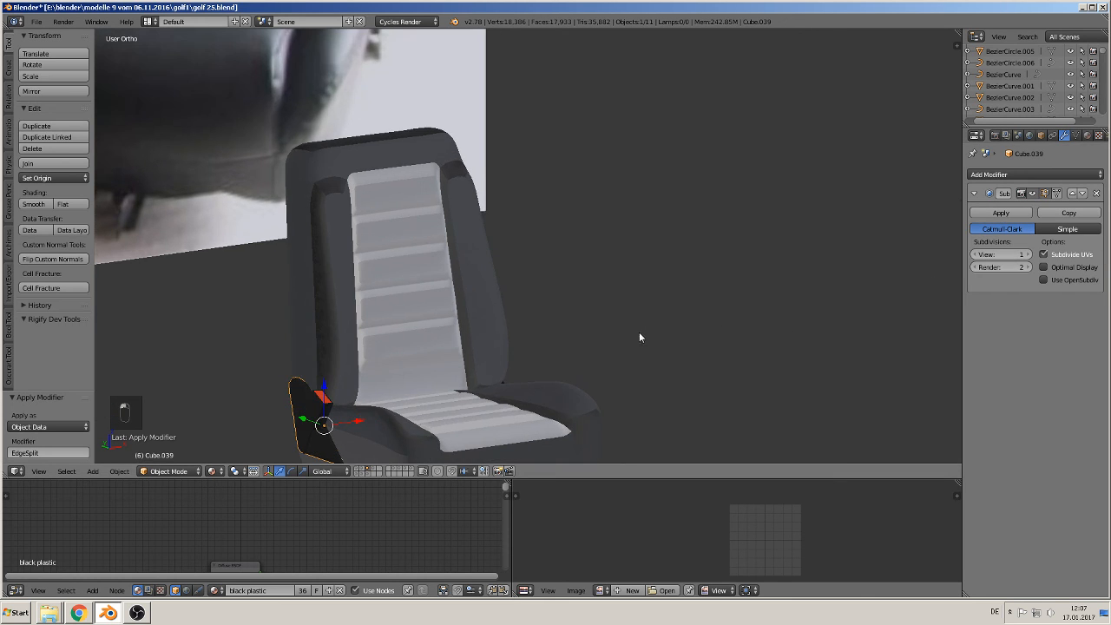
pyautogui.scroll(2, 398, 289)
pyautogui.moveTo(397, 289); pyautogui.dragTo(449, 265, button='middle')
pyautogui.moveTo(453, 269); pyautogui.dragTo(408, 291, button='middle')
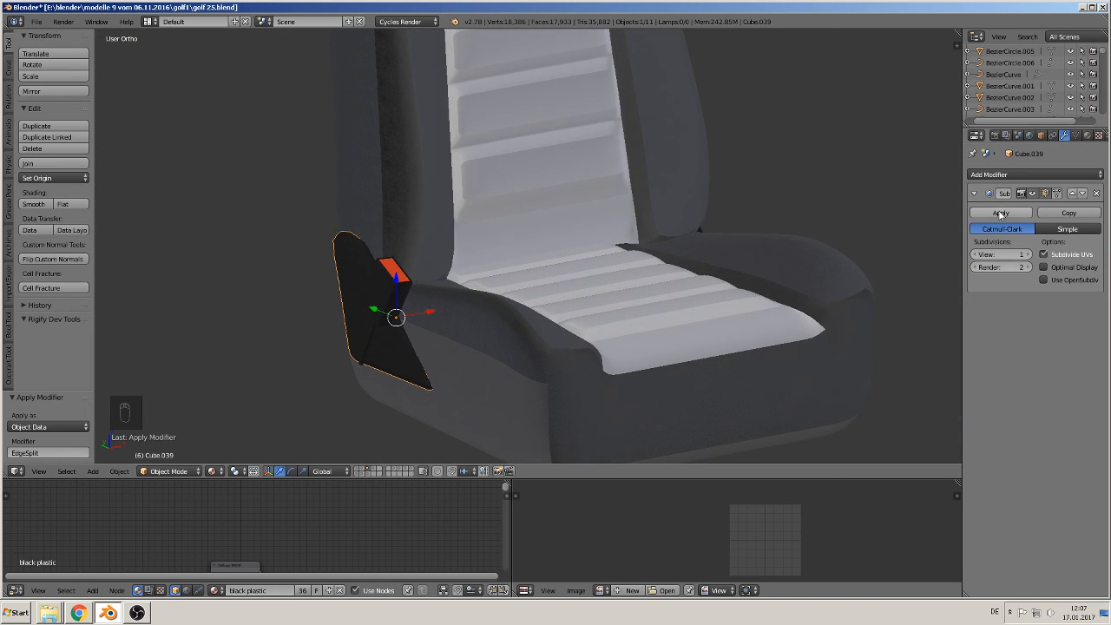
pyautogui.click(1001, 213)
# Lower the subdivision view level of the black plastic cover on the seat's opposite side and apply its modifier
pyautogui.rightClick(389, 282)
pyautogui.moveTo(453, 289); pyautogui.dragTo(488, 314, button='middle')
pyautogui.rightClick(625, 345)
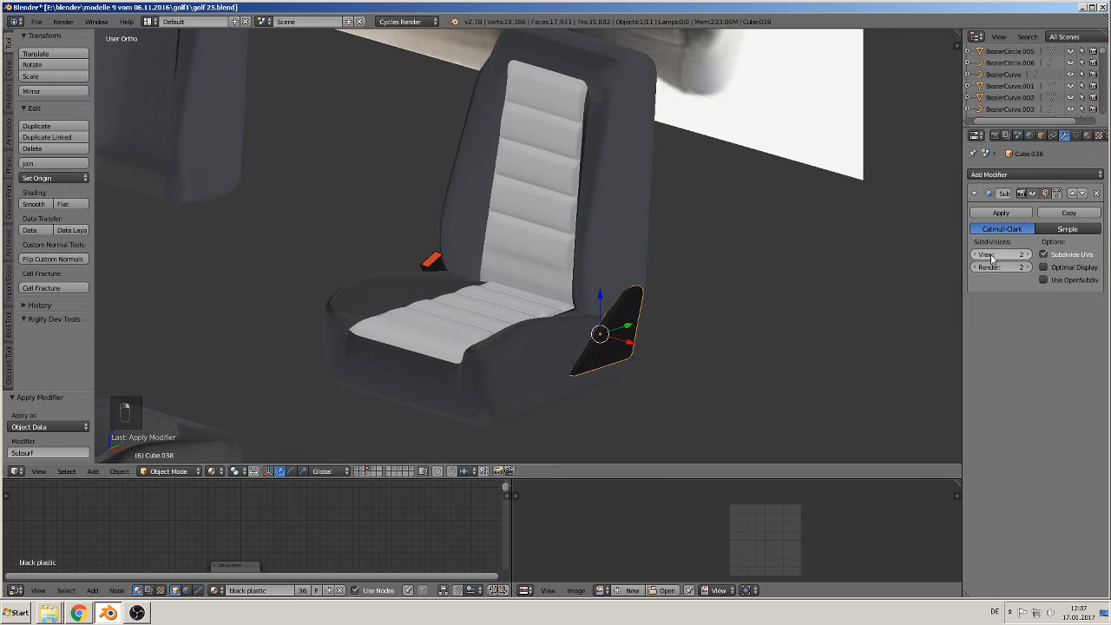
pyautogui.click(1002, 213)
# Join both black plastic side covers with the red belt buckle
pyautogui.moveTo(513, 286); pyautogui.dragTo(580, 295, button='middle')
pyautogui.rightClick(432, 389)
pyautogui.keyDown('shift'); pyautogui.click(437, 347); pyautogui.keyUp('shift')
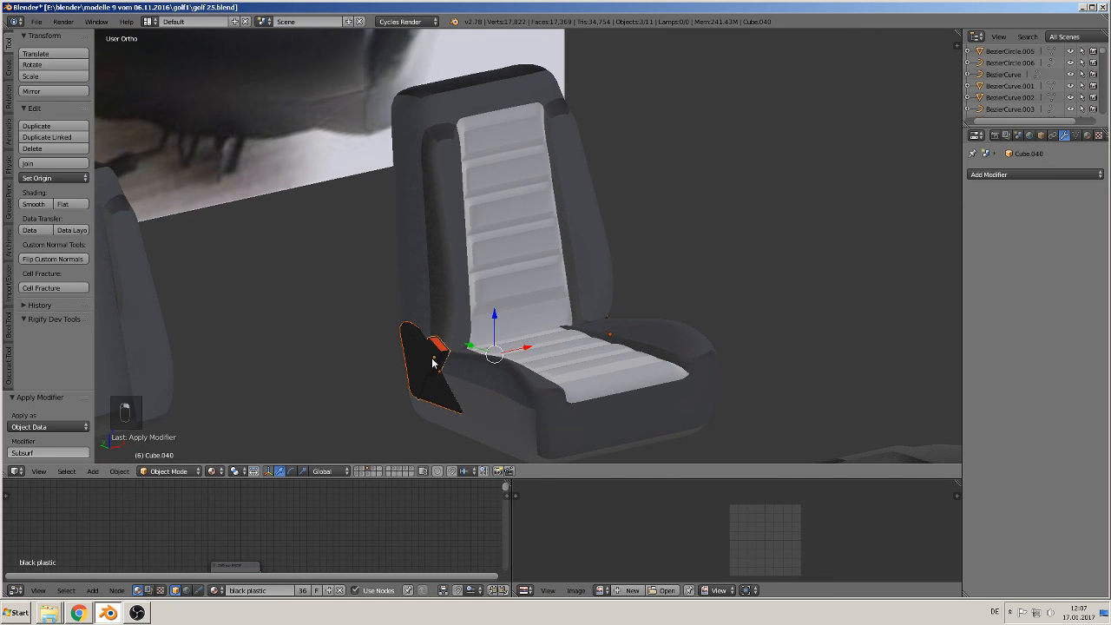
pyautogui.click(53, 164)
# Move the joined side covers and buckle 7.8 along X onto the new seat, and fine-tune them by -0.01 along X
pyautogui.scroll(-6, 587, 253)
pyautogui.moveTo(630, 250); pyautogui.dragTo(546, 270, button='middle')
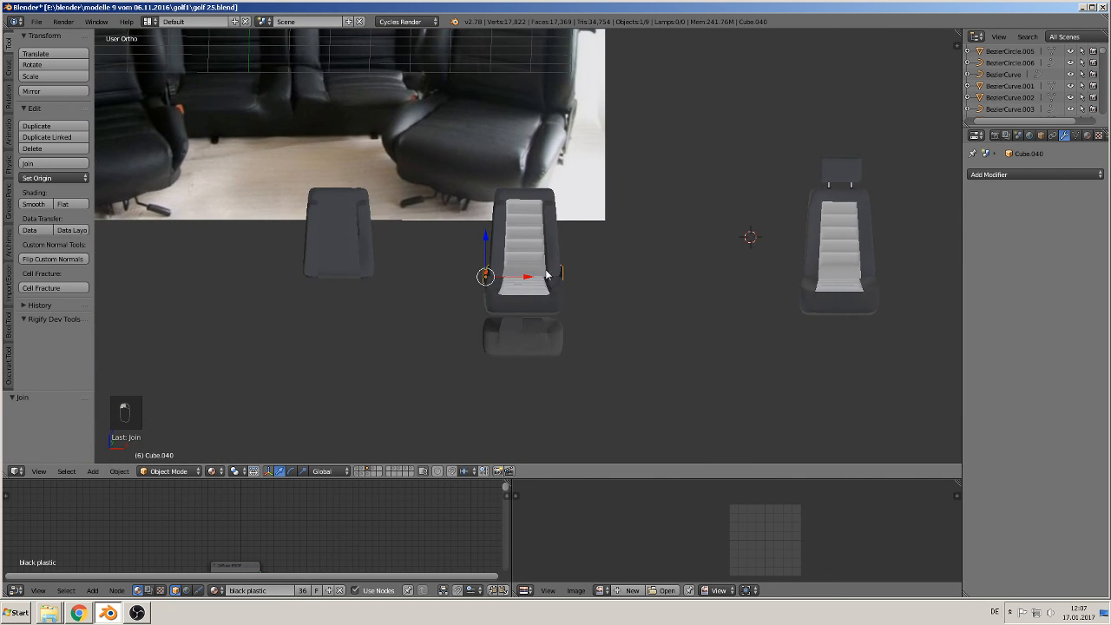
pyautogui.moveTo(529, 279); pyautogui.dragTo(844, 285)
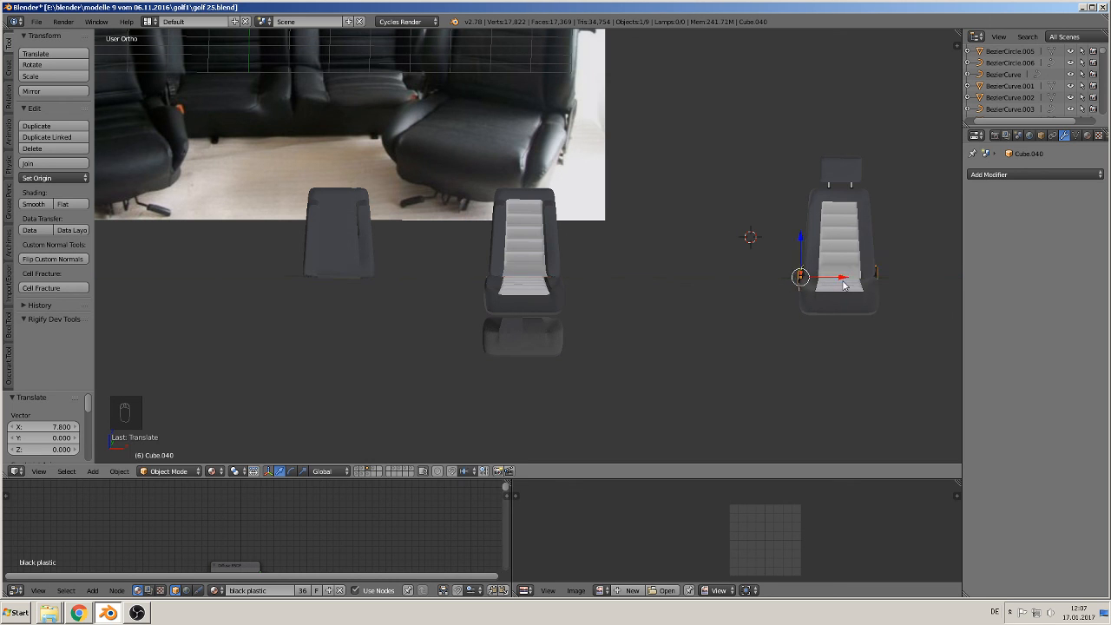
pyautogui.moveTo(844, 286); pyautogui.dragTo(581, 254, button='middle')
pyautogui.scroll(6, 625, 282)
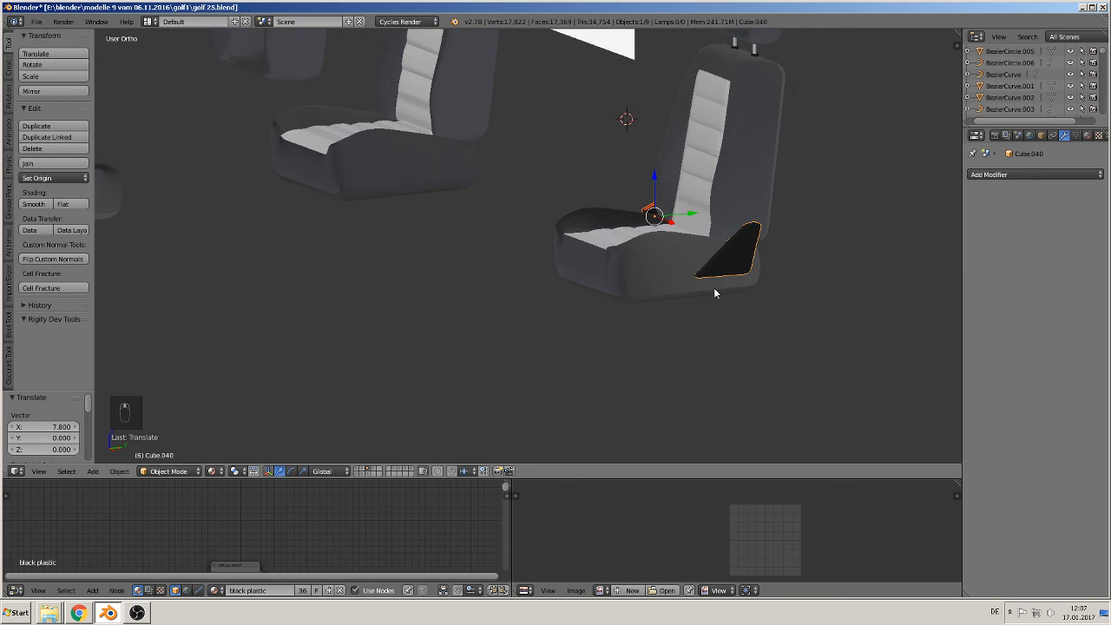
pyautogui.moveTo(725, 305); pyautogui.dragTo(827, 316, button='middle')
pyautogui.moveTo(701, 226); pyautogui.dragTo(697, 223)
pyautogui.moveTo(697, 223); pyautogui.dragTo(650, 215, button='middle')
# Join the side covers and buckle, backrest, seat cushion and headrest into one complete seat object
pyautogui.scroll(-5, 650, 215)
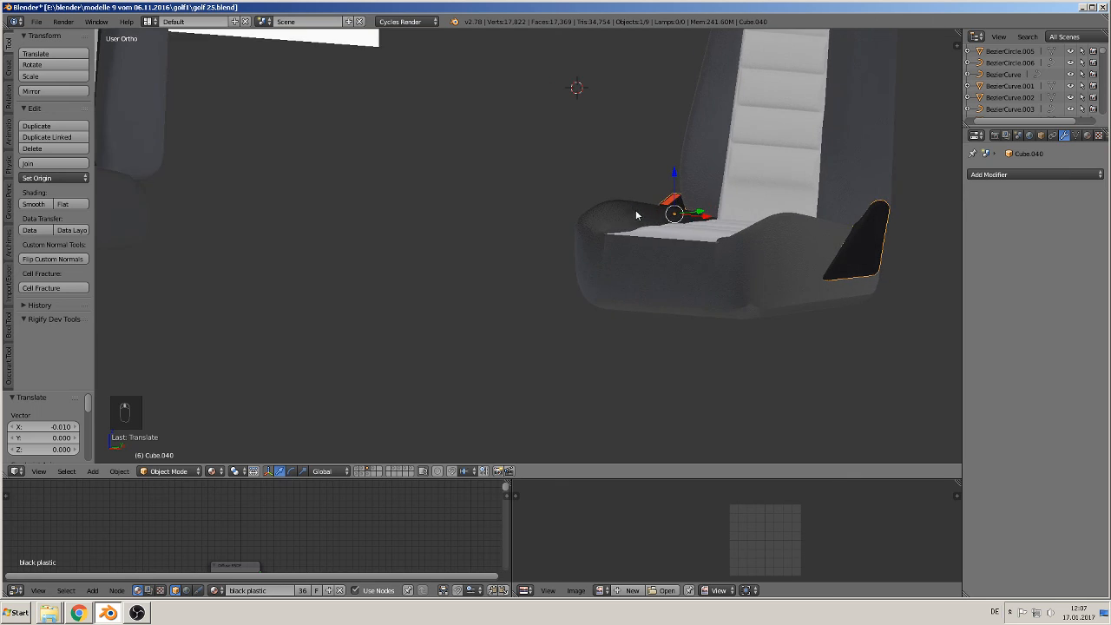
pyautogui.keyDown('shift'); pyautogui.click(642, 199); pyautogui.keyUp('shift')
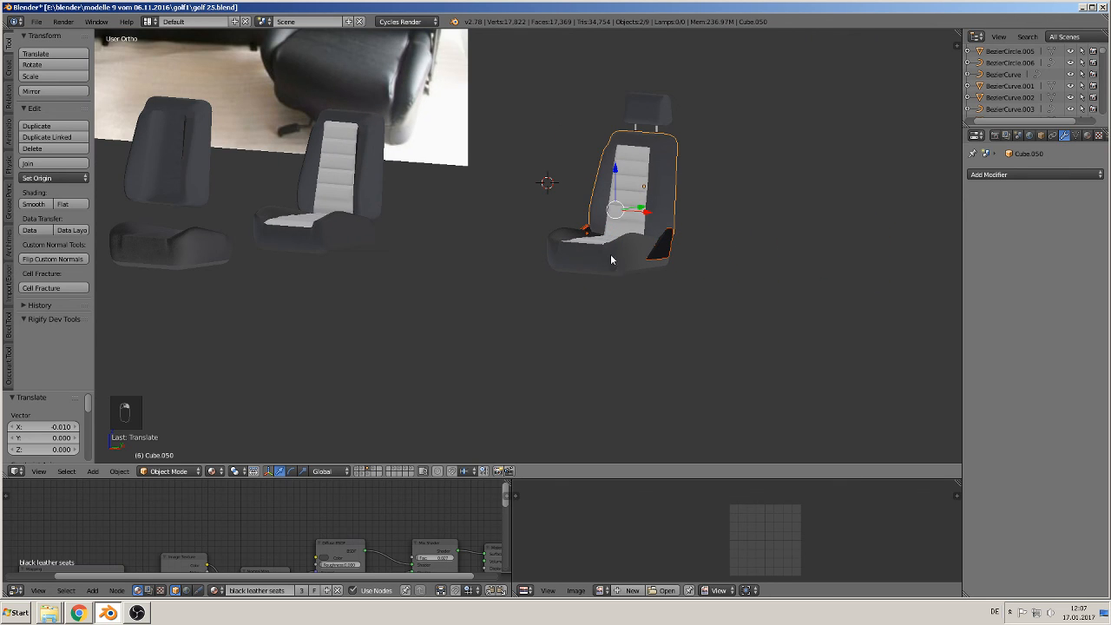
pyautogui.keyDown('shift'); pyautogui.click(661, 113); pyautogui.keyUp('shift')
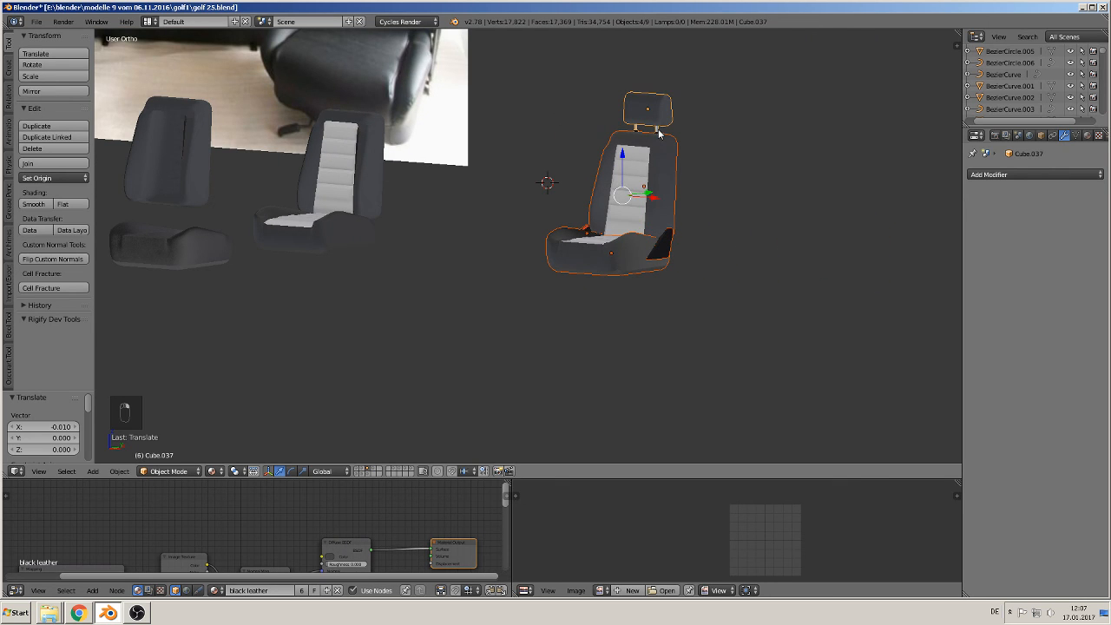
pyautogui.keyDown('shift'); pyautogui.rightClick(659, 133); pyautogui.keyUp('shift')
pyautogui.keyDown('shift'); pyautogui.rightClick(658, 132); pyautogui.keyUp('shift')
pyautogui.keyDown('shift'); pyautogui.rightClick(658, 132); pyautogui.keyUp('shift')
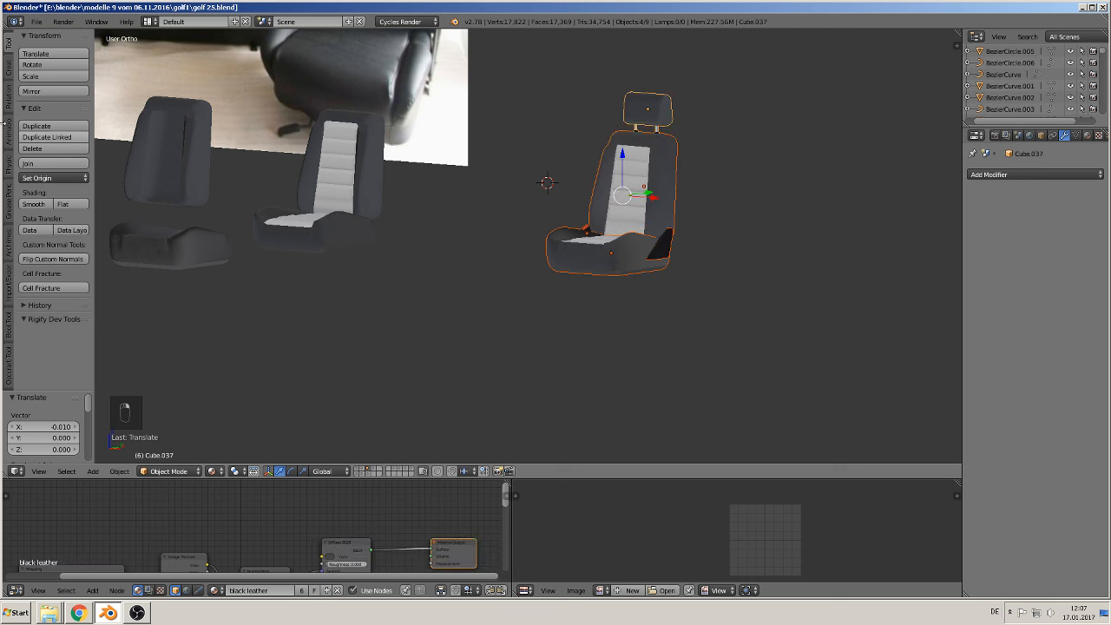
pyautogui.click(35, 163)
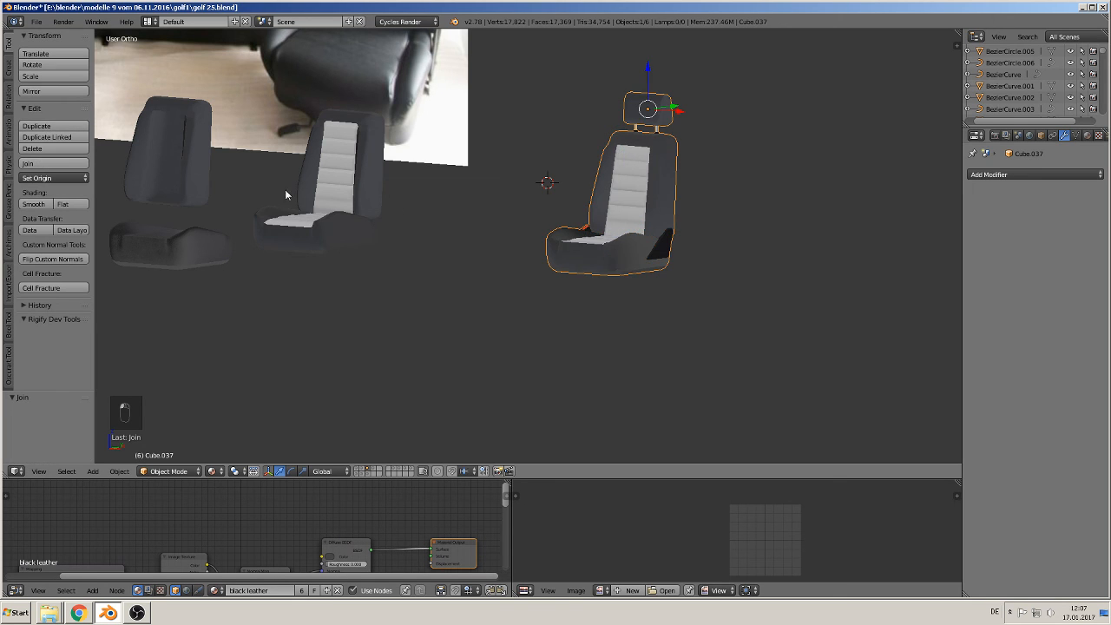
pyautogui.scroll(-3, 623, 251)
pyautogui.press('g')
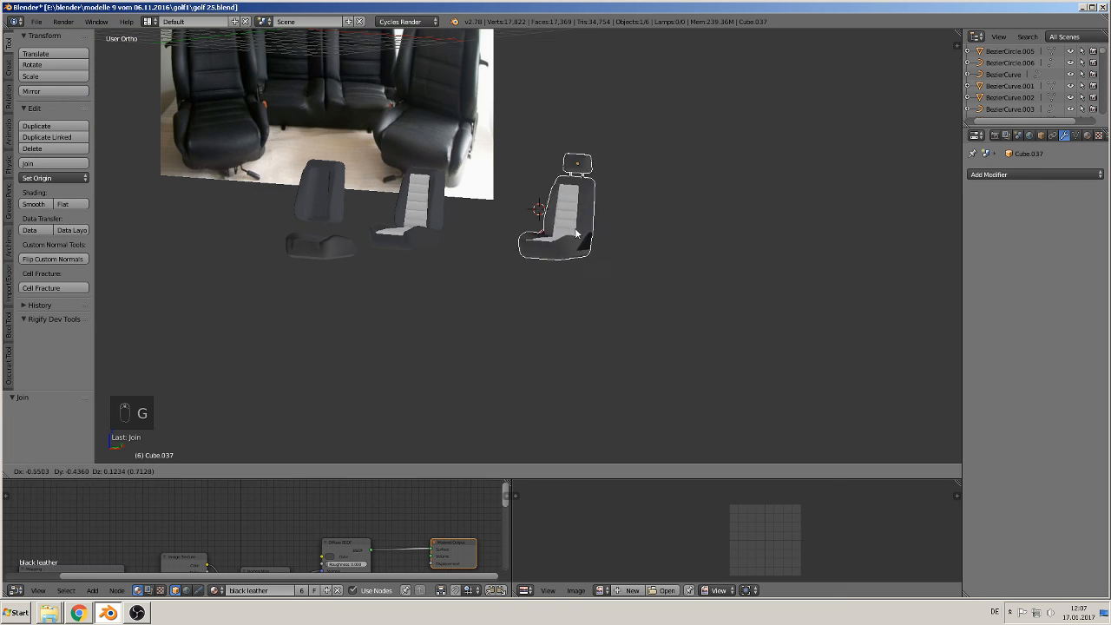
pyautogui.rightClick(572, 248)
# Move the four leftover seat pieces, two backrests and two cushions, to layer 2
pyautogui.scroll(2, 577, 277)
pyautogui.moveTo(577, 277); pyautogui.dragTo(486, 277, button='middle')
pyautogui.rightClick(345, 127)
pyautogui.scroll(4, 435, 223)
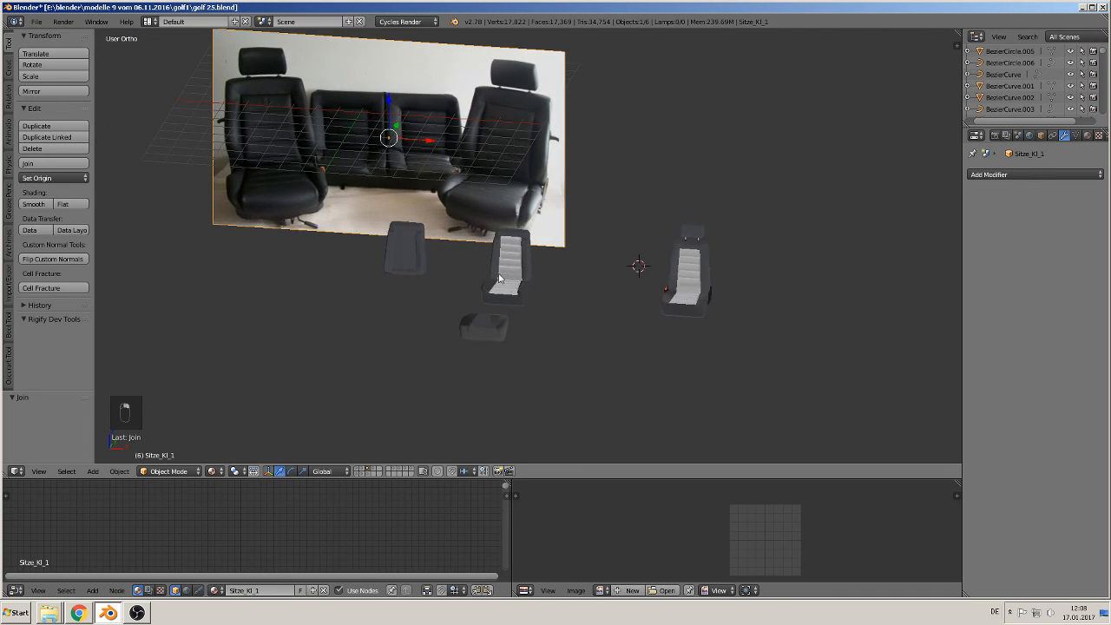
pyautogui.rightClick(507, 293)
pyautogui.keyDown('shift'); pyautogui.rightClick(343, 278); pyautogui.keyUp('shift')
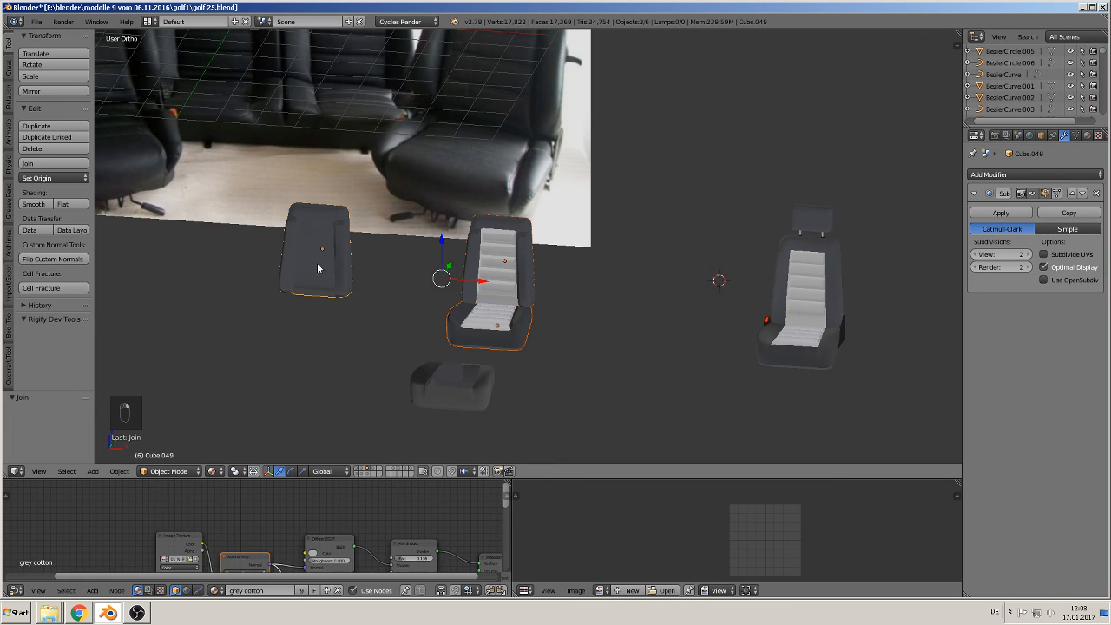
pyautogui.keyDown('shift'); pyautogui.rightClick(454, 384); pyautogui.keyUp('shift')
pyautogui.press('m')
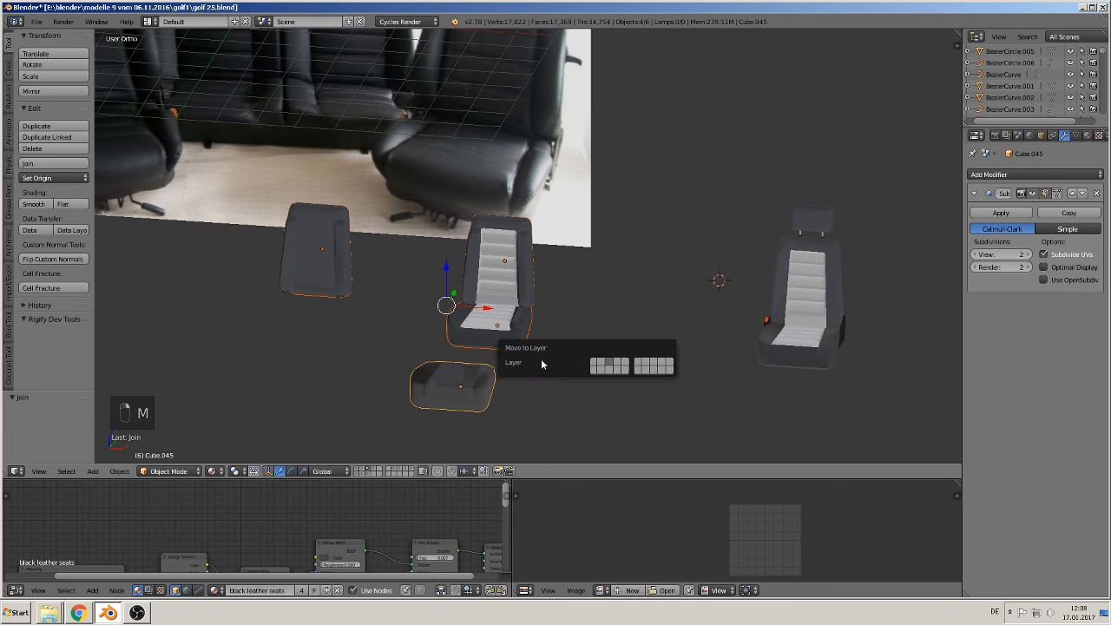
pyautogui.click(603, 365)
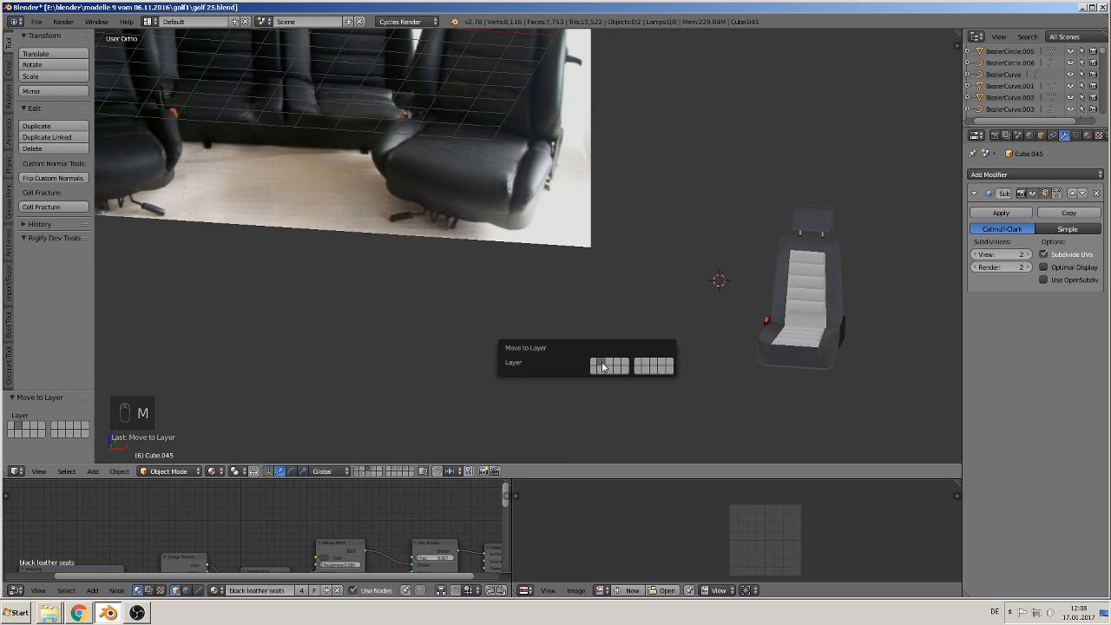
# Set the joined seat's origin to its geometry
pyautogui.rightClick(804, 289)
pyautogui.keyDown('shift'); pyautogui.moveTo(690, 336); pyautogui.dragTo(424, 307, button='middle'); pyautogui.keyUp('shift')
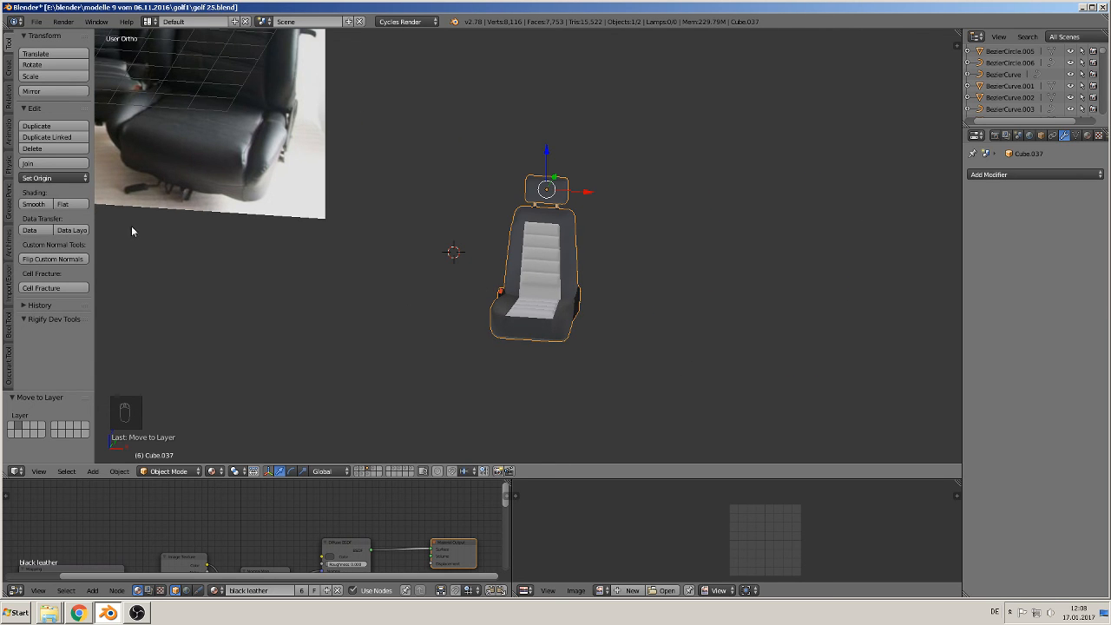
pyautogui.click(52, 178)
pyautogui.click(62, 205)
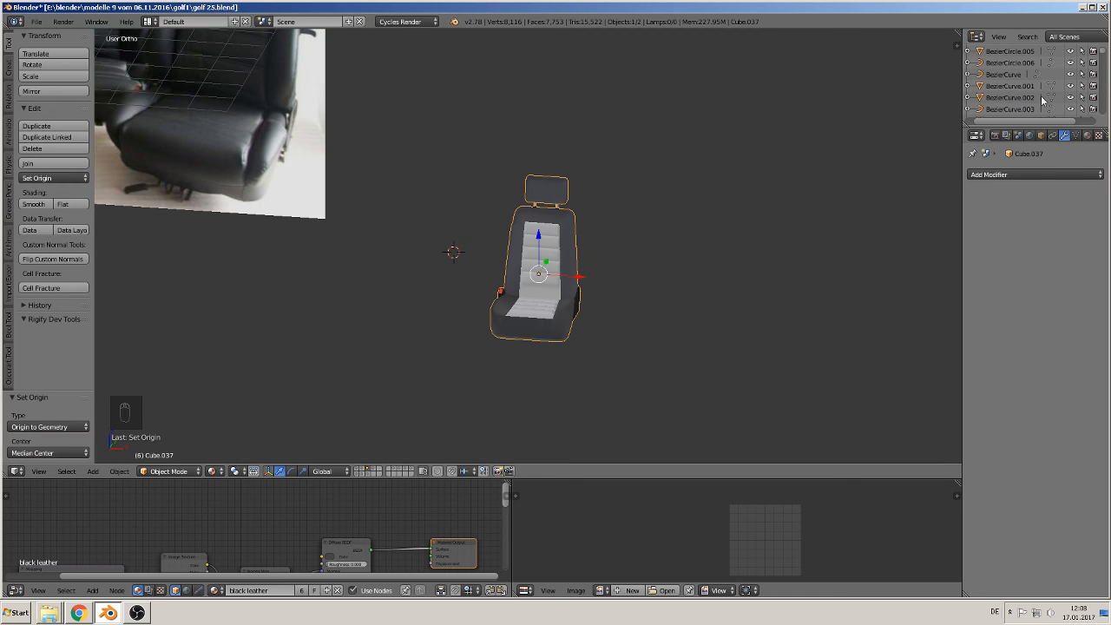
# Locate the joined seat in the object list and rename it seat1
pyautogui.press('KP_Decimal')
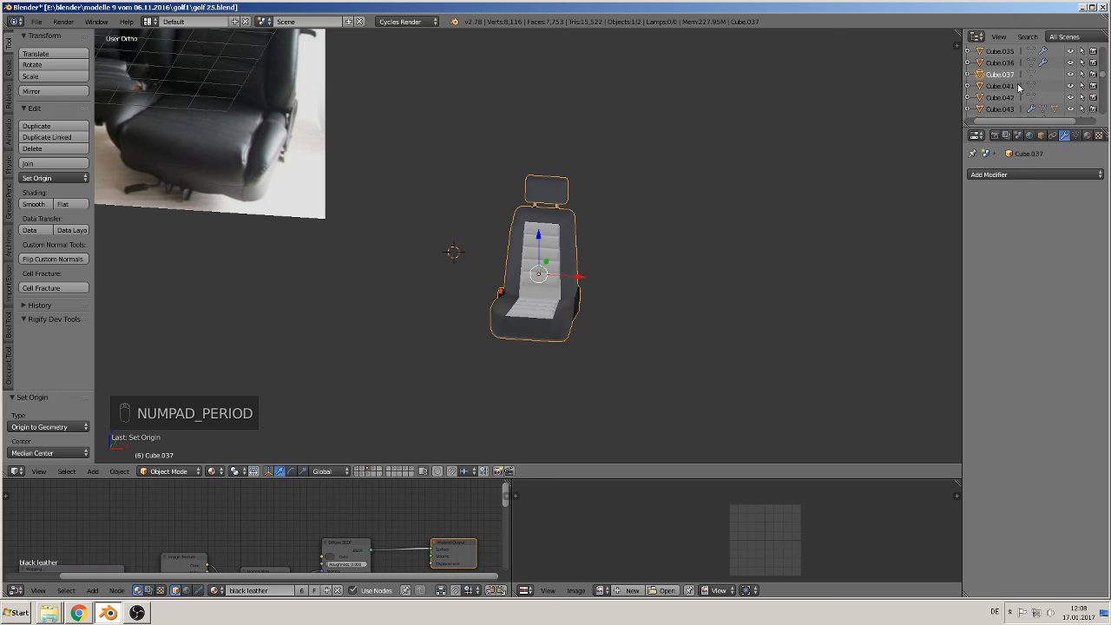
pyautogui.rightClick(999, 76)
pyautogui.click(971, 161)
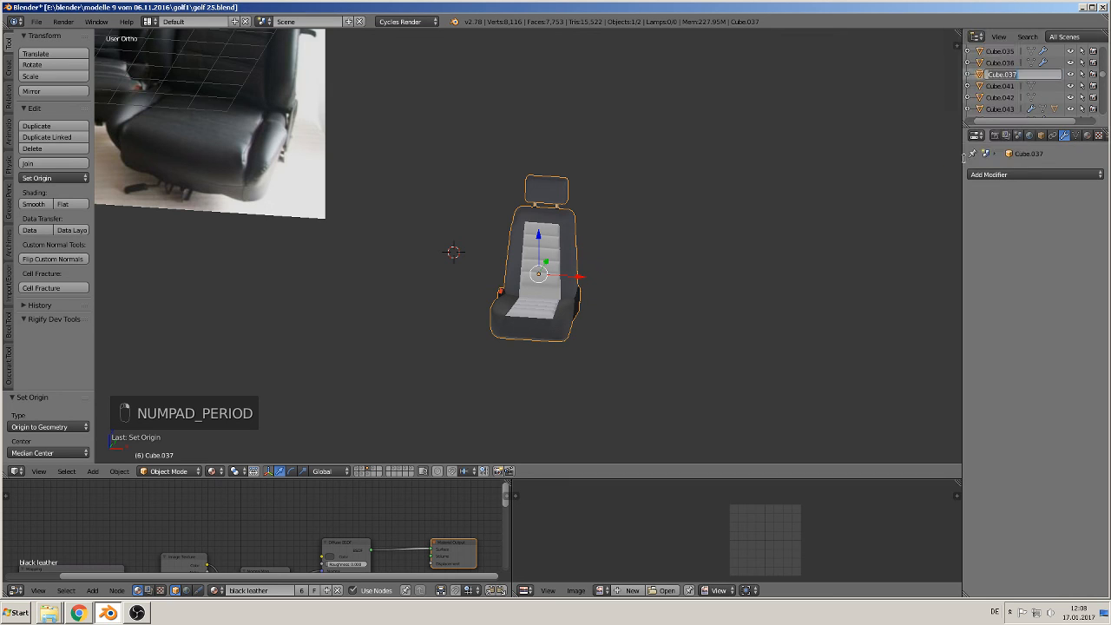
pyautogui.press('BackSpace')
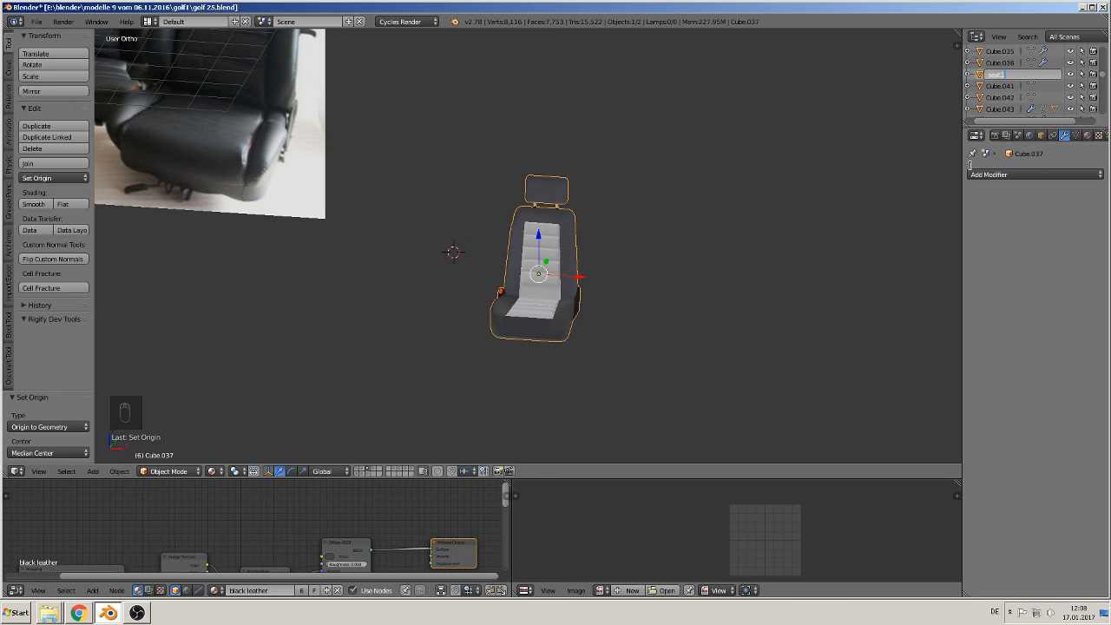
pyautogui.press('Return')
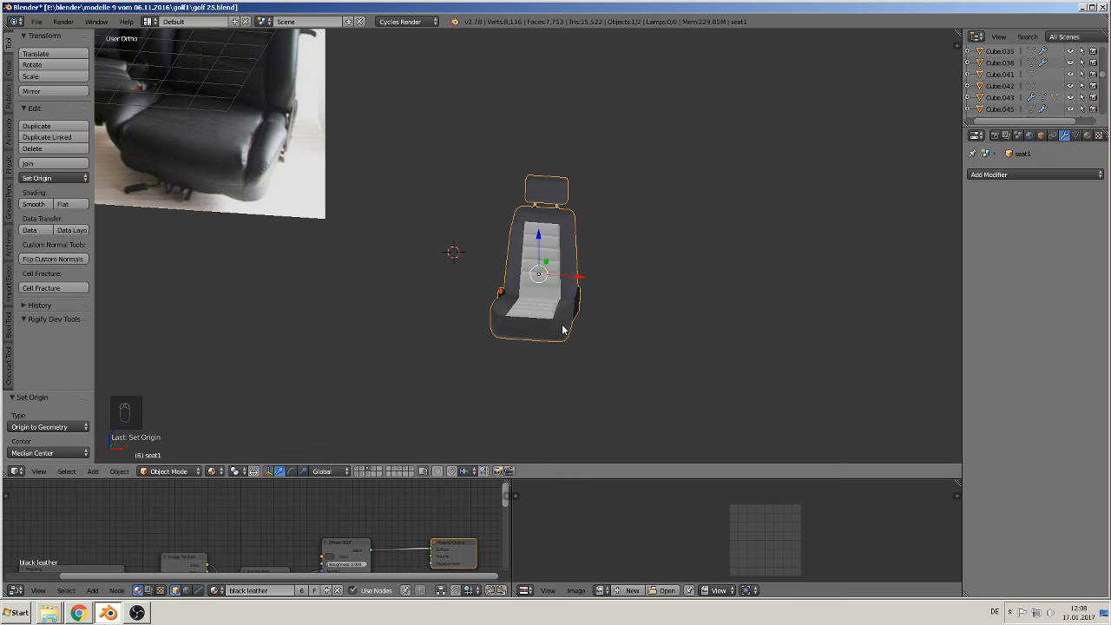
# Clear the seat's location so it sits at the world origin, and reset the 3D cursor to the centre
pyautogui.scroll(-5, 601, 297)
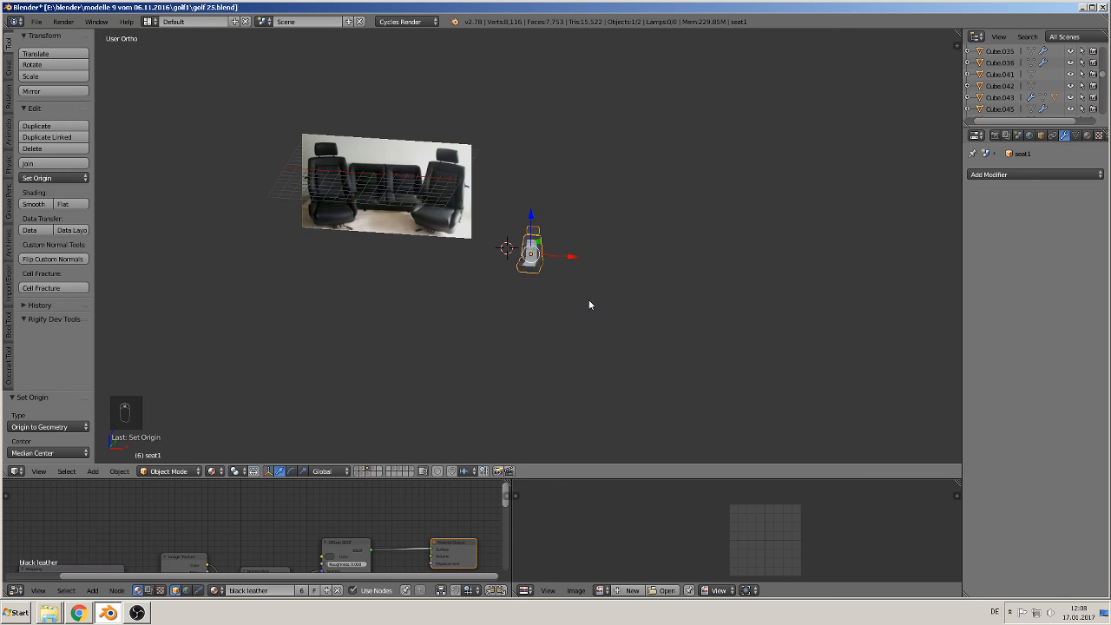
pyautogui.hotkey('alt', 'g')
pyautogui.moveTo(429, 278); pyautogui.dragTo(631, 302, button='middle')
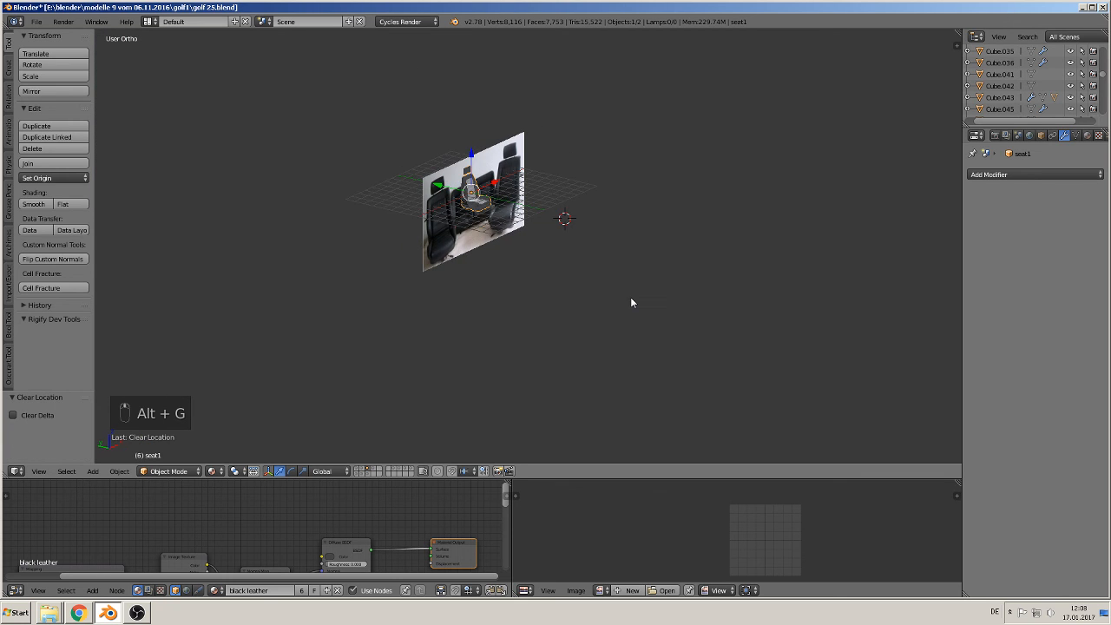
pyautogui.hotkey('shift', 'c')
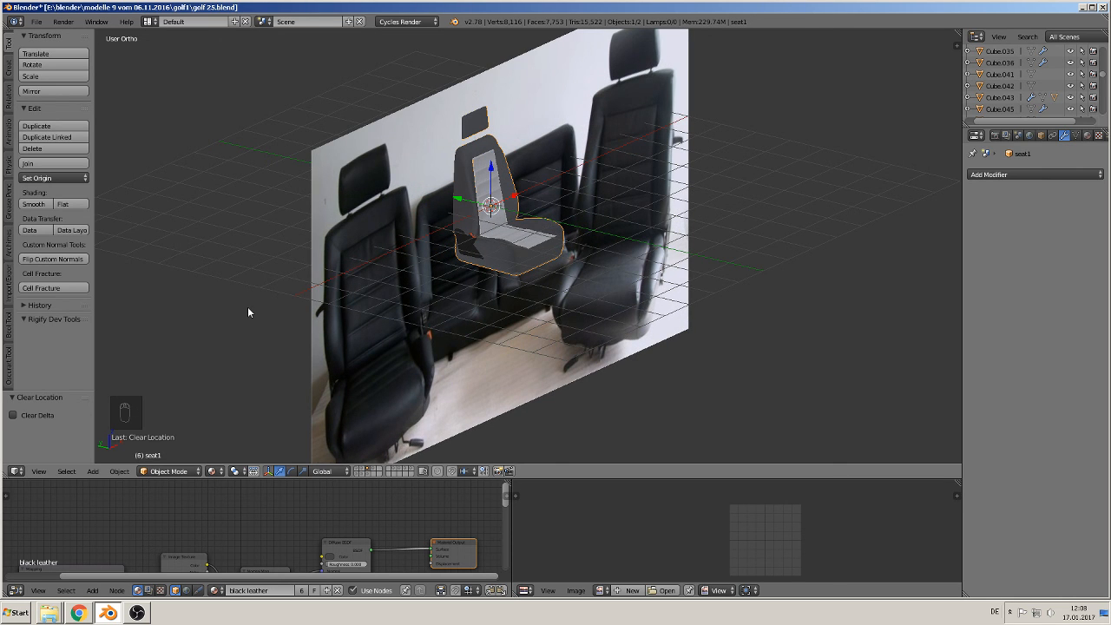
# Create a new group from the seat and name it seat1
pyautogui.hotkey('ctrl', 'g')
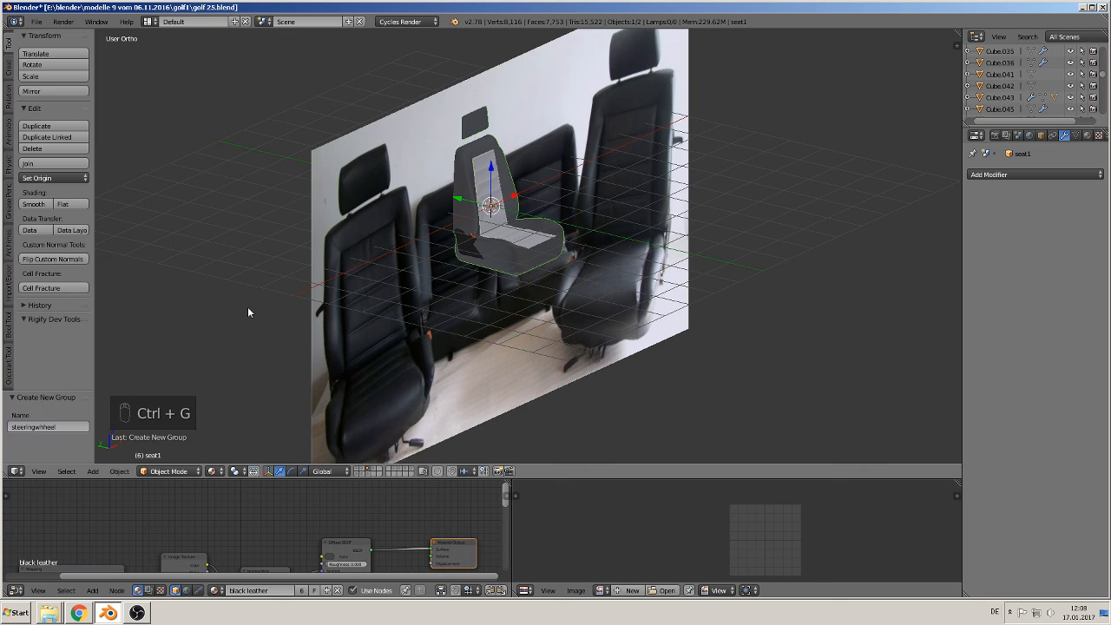
pyautogui.click(53, 429)
pyautogui.write('seat1')
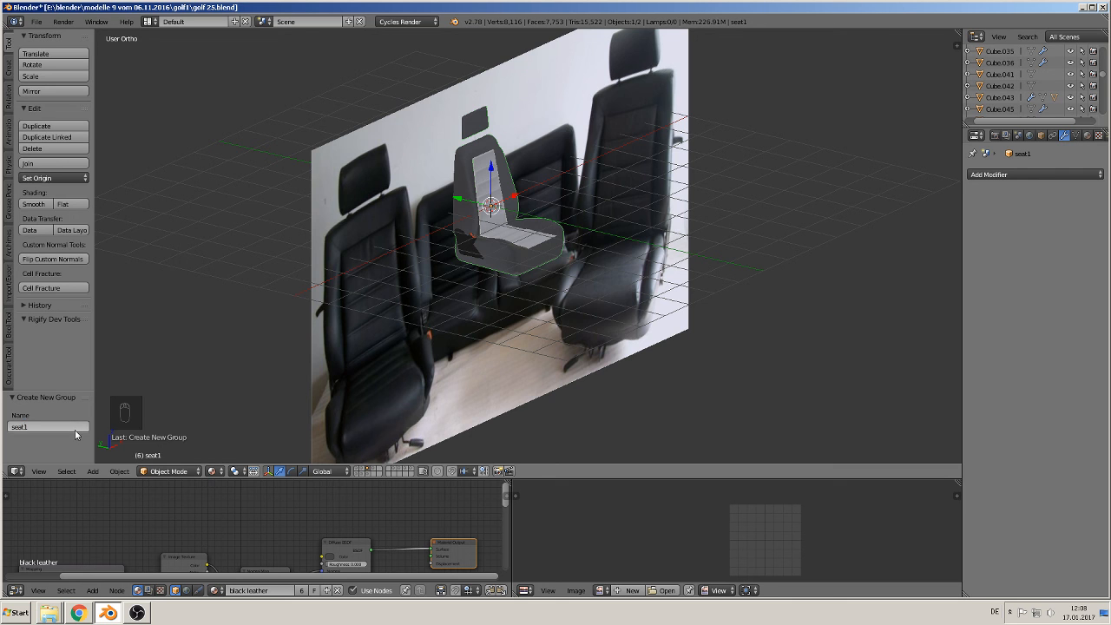
pyautogui.press('Return')
# Add an instance of the seat1 group at the car on the car's layer
pyautogui.moveTo(189, 352); pyautogui.dragTo(222, 326, button='middle')
pyautogui.moveTo(405, 322); pyautogui.dragTo(374, 321, button='middle')
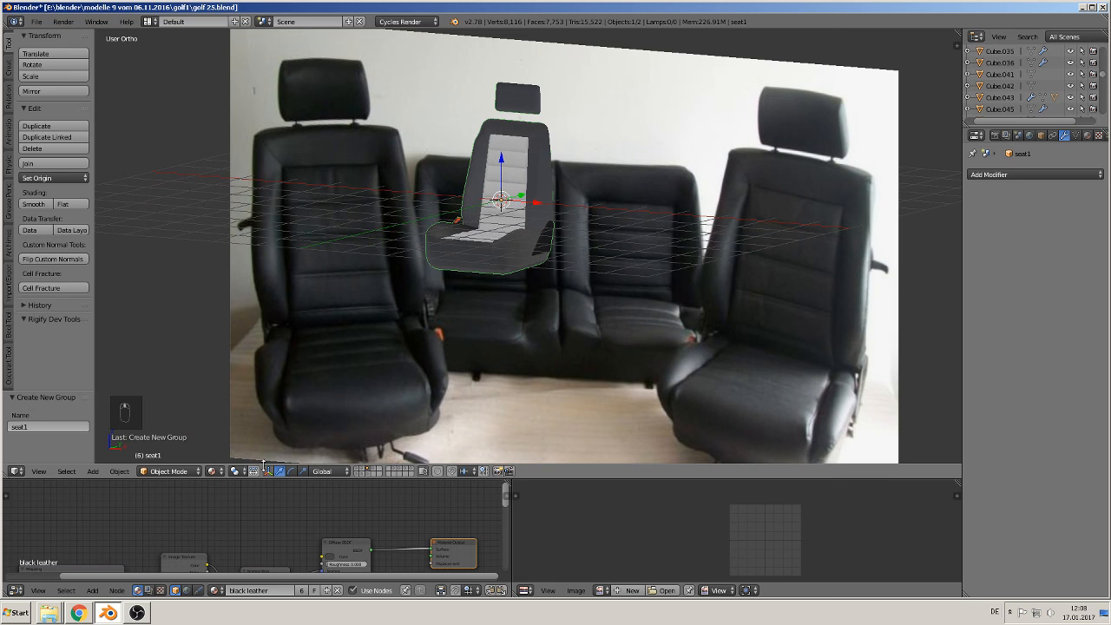
pyautogui.press('KP_1')
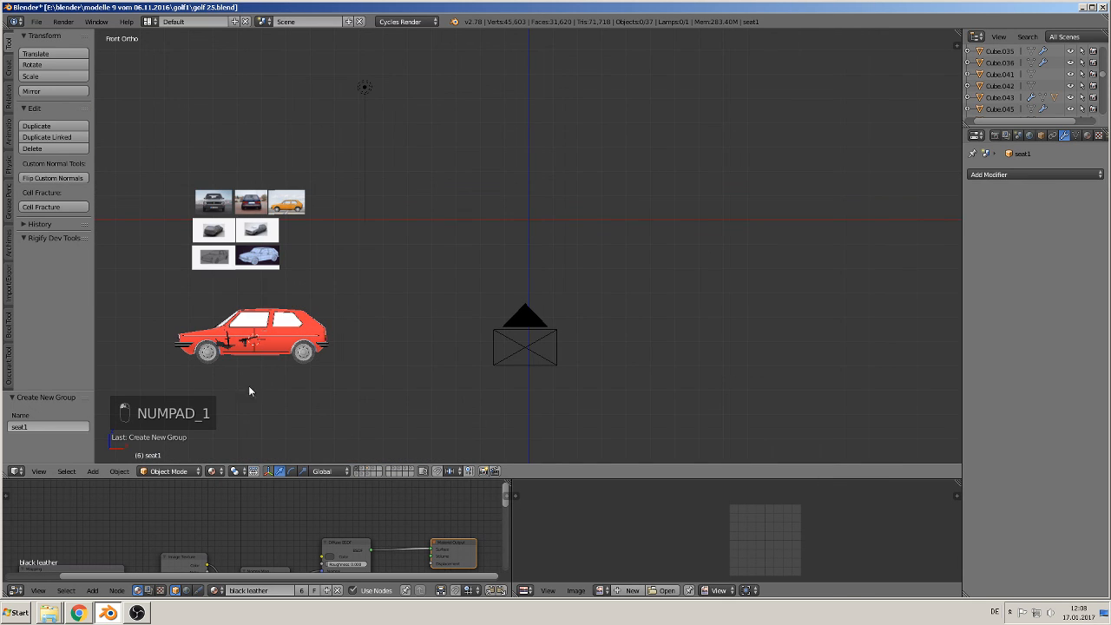
pyautogui.click(92, 471)
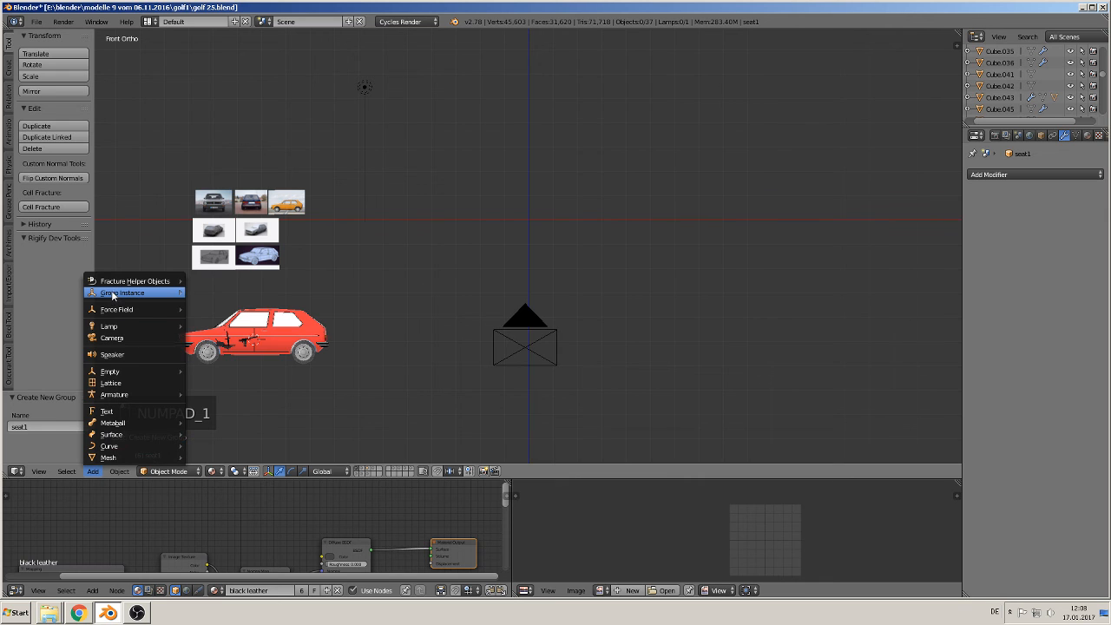
pyautogui.moveTo(130, 293)
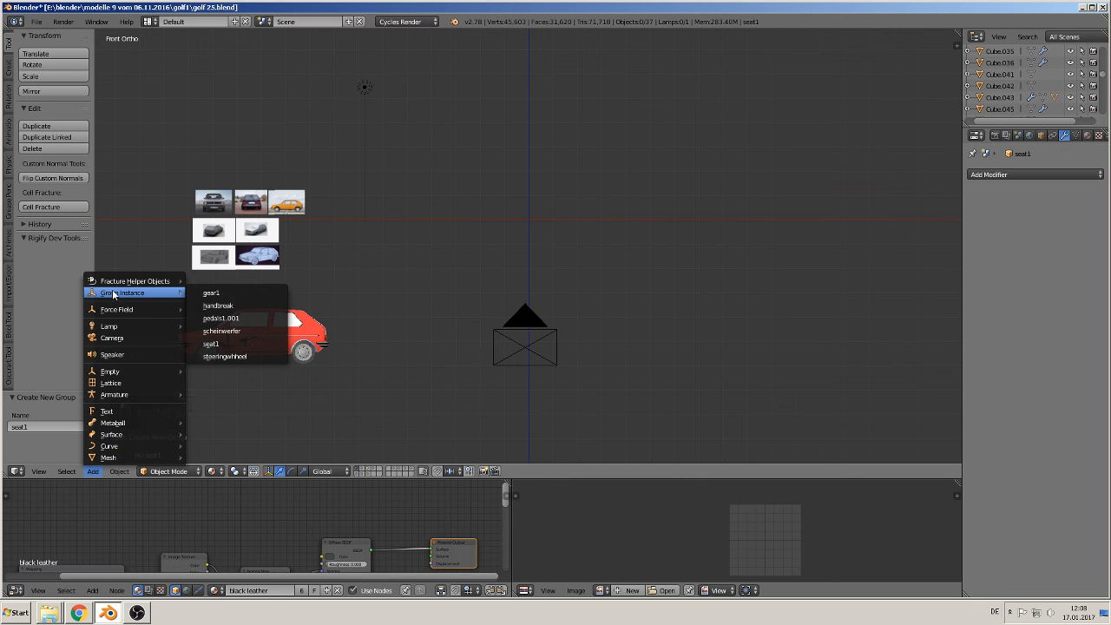
pyautogui.click(235, 344)
# Scale the seat instance down to about 0.388 and move it about -2.05 along Y beside the car
pyautogui.keyDown('shift'); pyautogui.moveTo(254, 352); pyautogui.dragTo(484, 328, button='middle'); pyautogui.keyUp('shift')
pyautogui.scroll(3, 510, 346)
pyautogui.press('s')
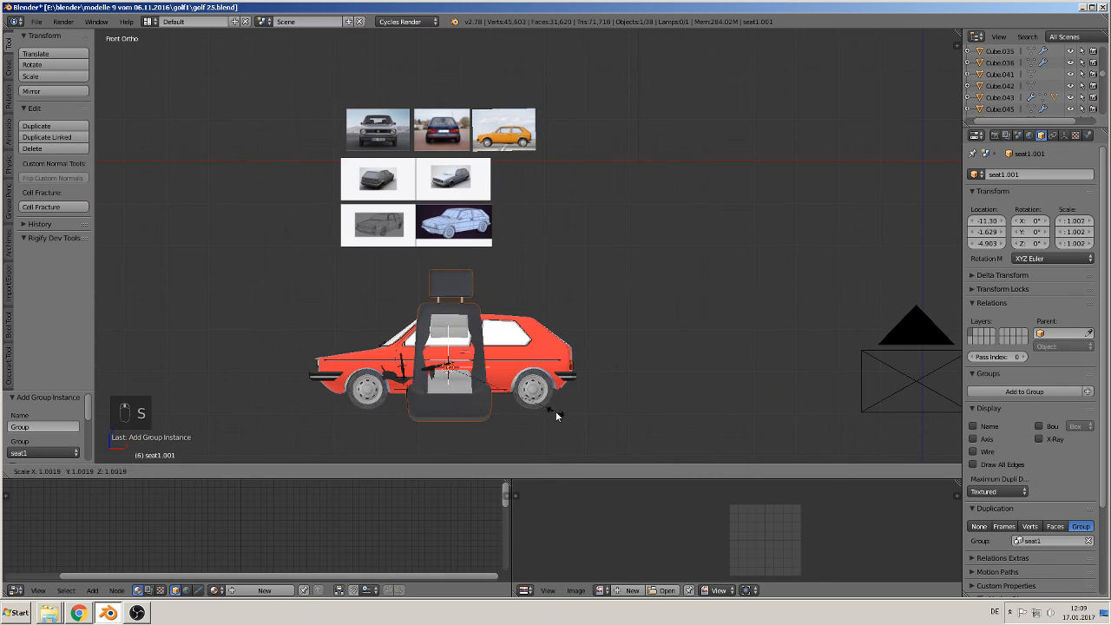
pyautogui.click(487, 391)
pyautogui.moveTo(486, 391); pyautogui.dragTo(395, 435, button='middle')
pyautogui.moveTo(474, 354); pyautogui.dragTo(421, 385)
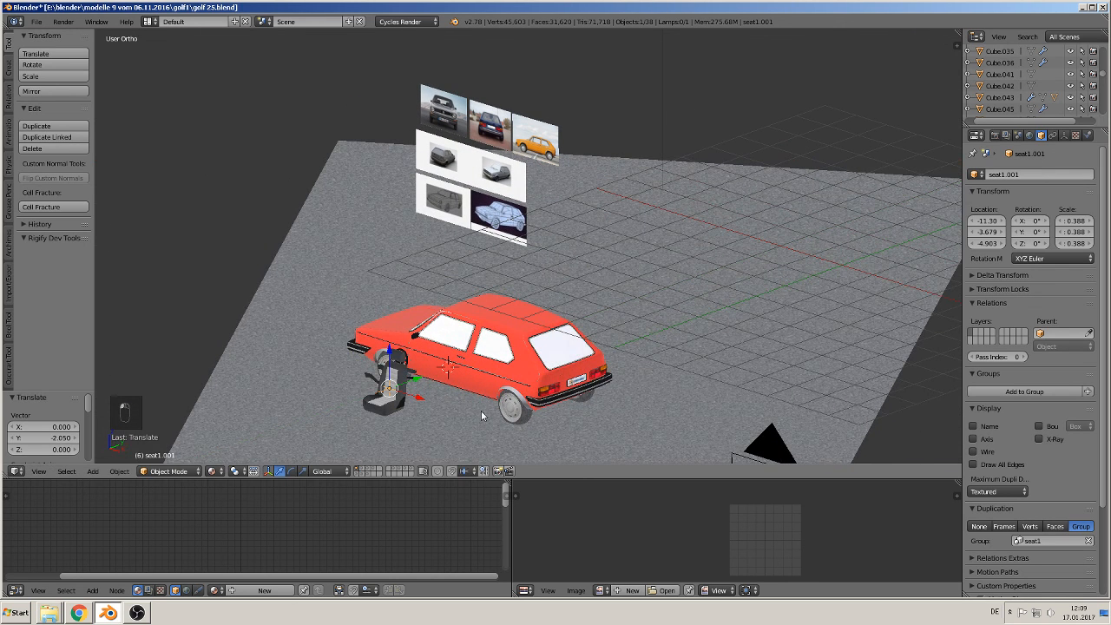
# Rotate the seat instance 90° about Z and another 180° about Z so it faces the steering wheel
pyautogui.write('rz90')
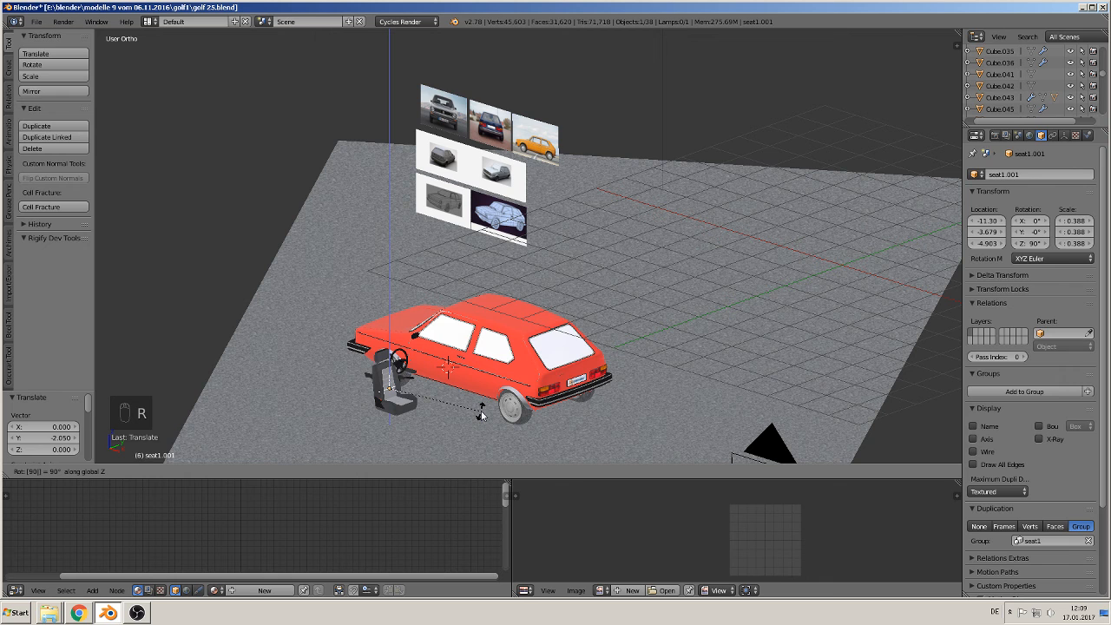
pyautogui.press('Return')
pyautogui.write('rz18')
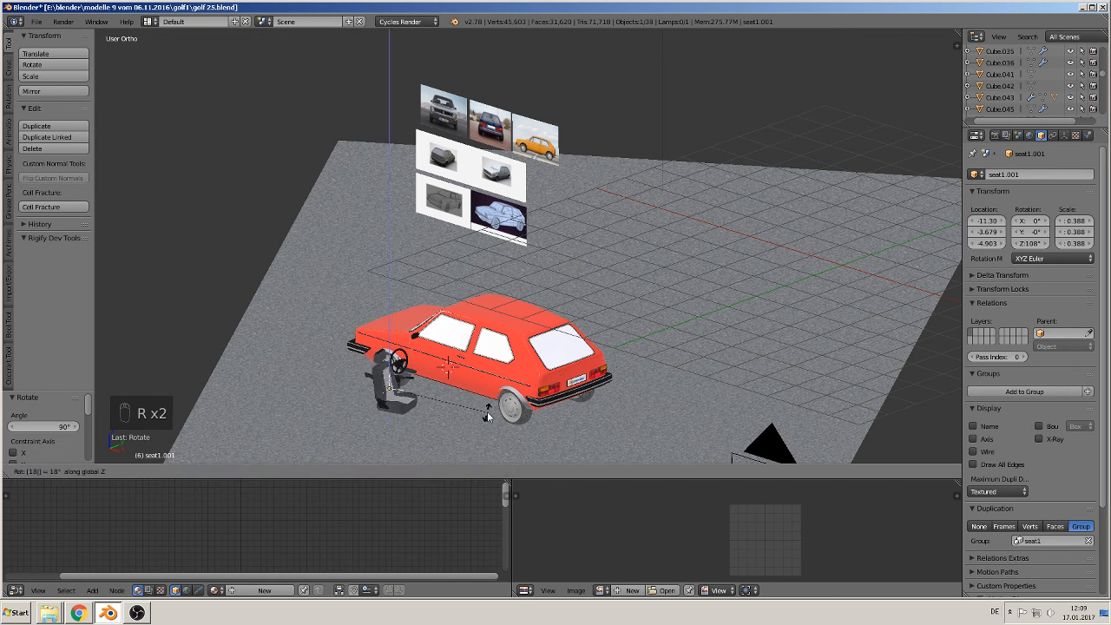
pyautogui.write('0')
pyautogui.press('Return')
# Raise the seat instance about 0.19 along Z in the front view
pyautogui.moveTo(488, 415); pyautogui.dragTo(533, 405, button='middle')
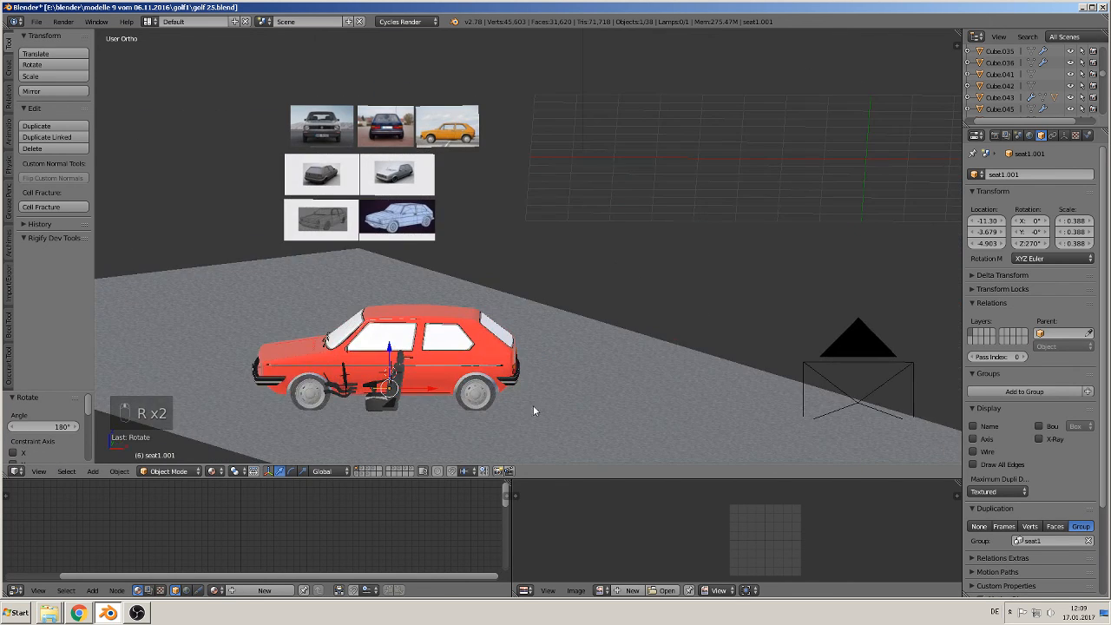
pyautogui.press('KP_1')
pyautogui.scroll(2, 394, 443)
pyautogui.press('g')
pyautogui.press('z')
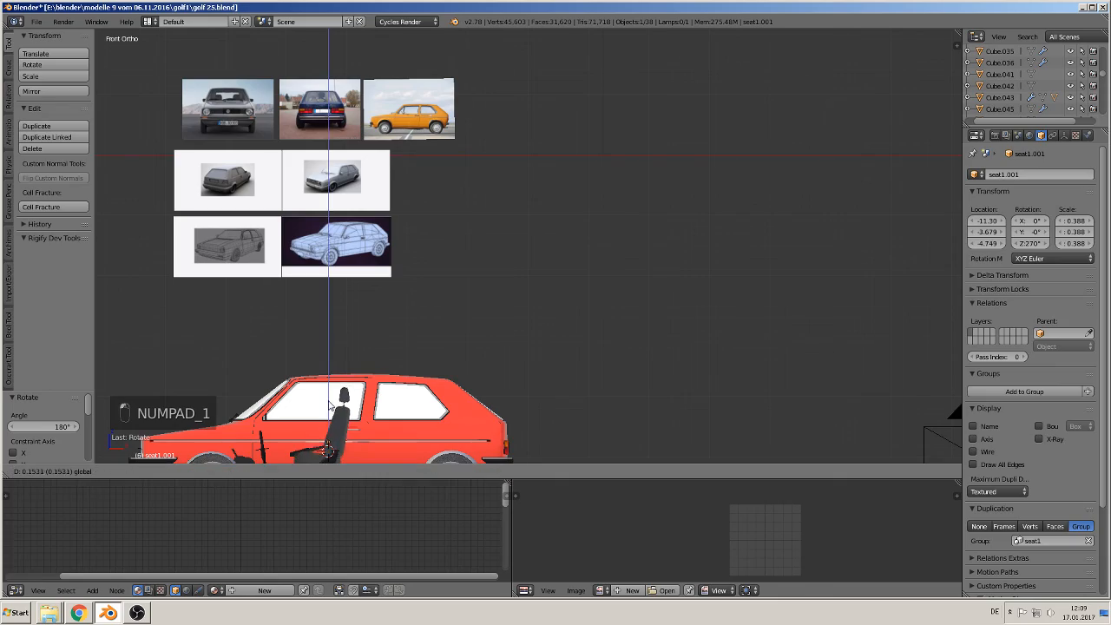
pyautogui.press('Return')
# Duplicate the seat instance along Y, placing the copy beside the first seat at about Y -4.843
pyautogui.moveTo(327, 409); pyautogui.dragTo(438, 384, button='middle')
pyautogui.scroll(2, 444, 373)
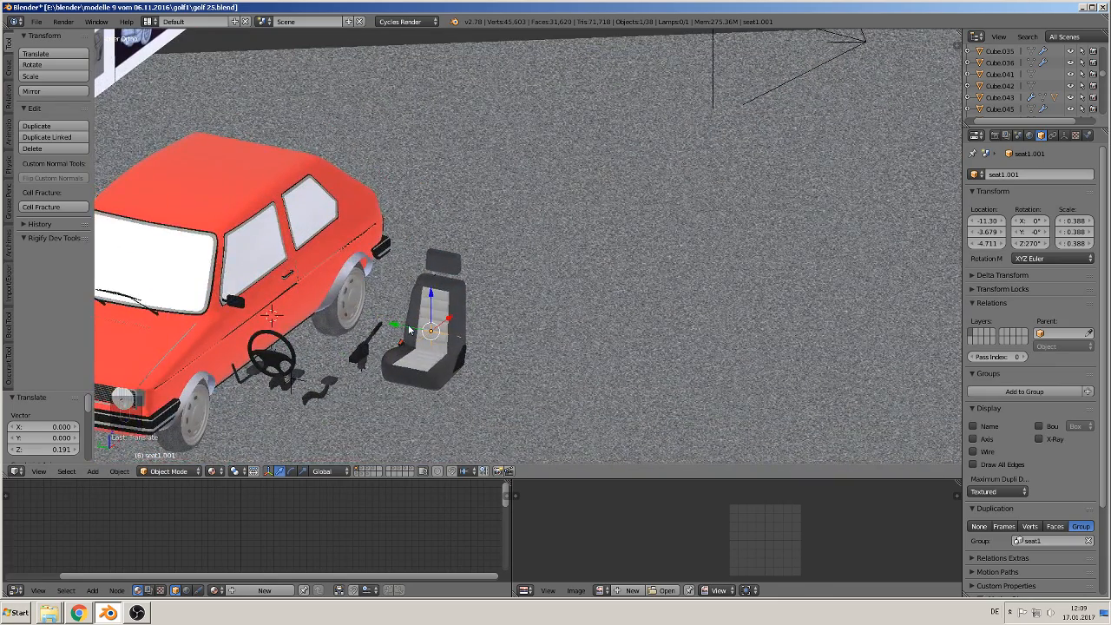
pyautogui.hotkey('shift', 'd')
pyautogui.press('y')
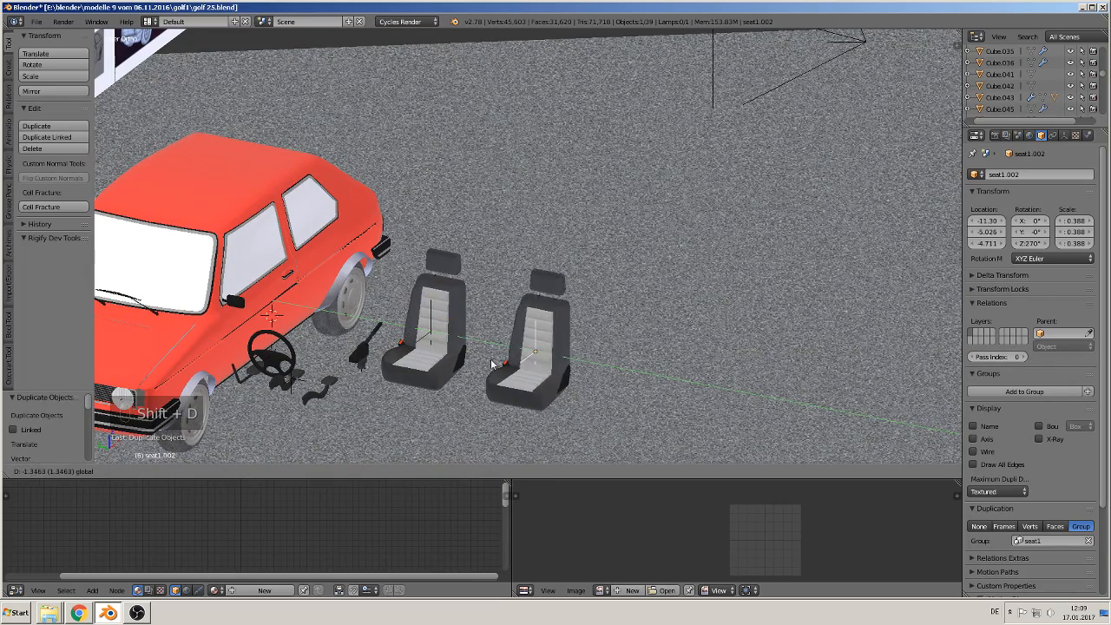
pyautogui.click(484, 361)
# Deselect everything and save the Blender file
pyautogui.moveTo(484, 361); pyautogui.dragTo(310, 267, button='middle')
pyautogui.press('a')
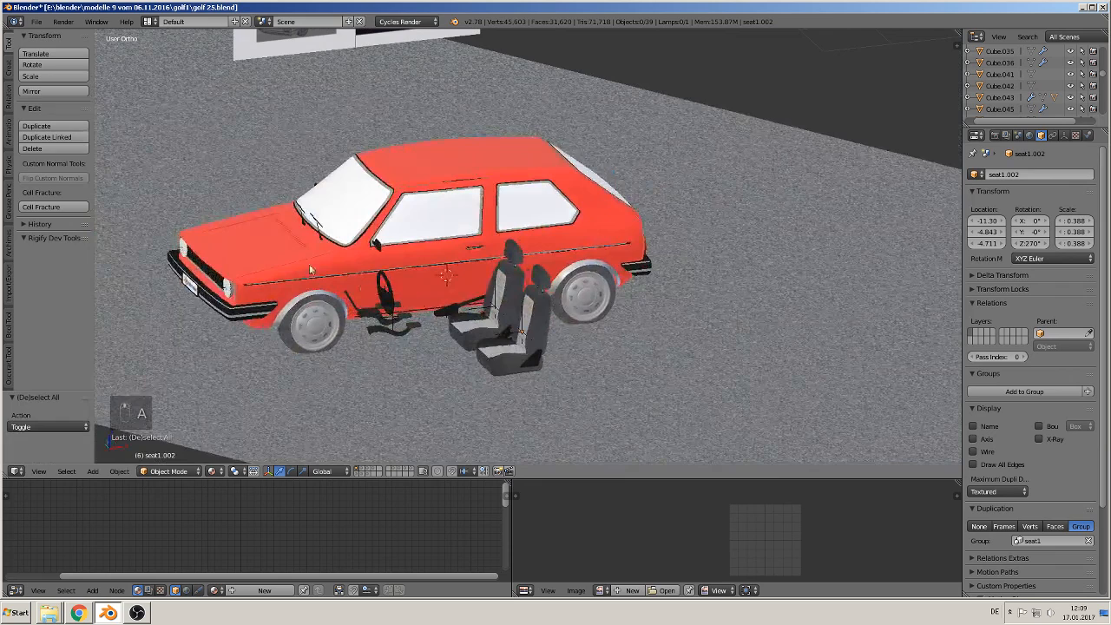
pyautogui.click(36, 22)
pyautogui.click(61, 110)
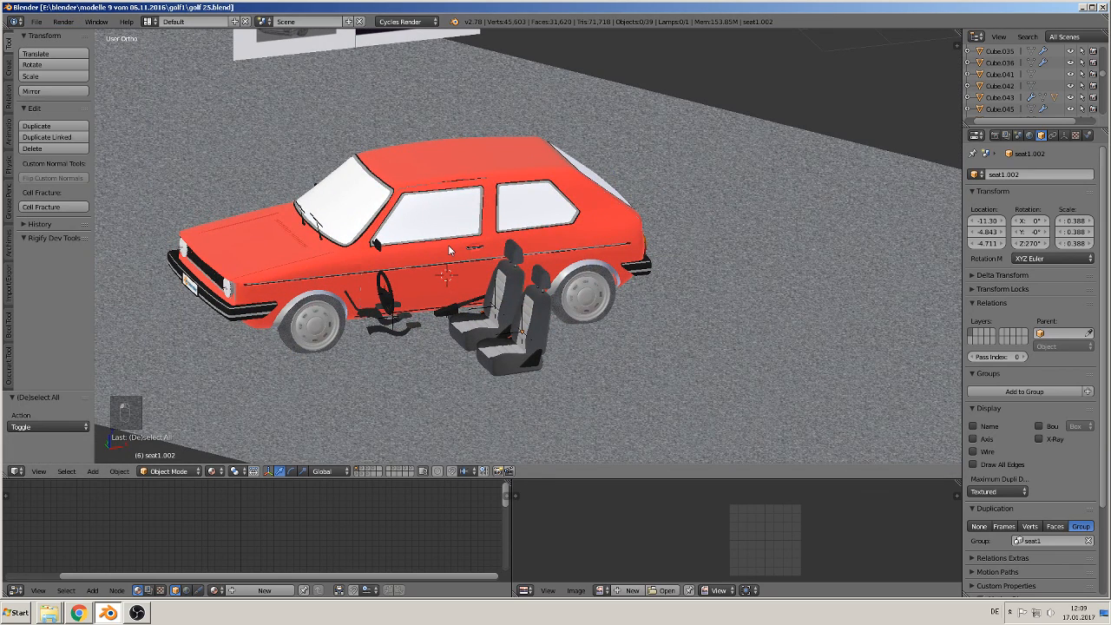